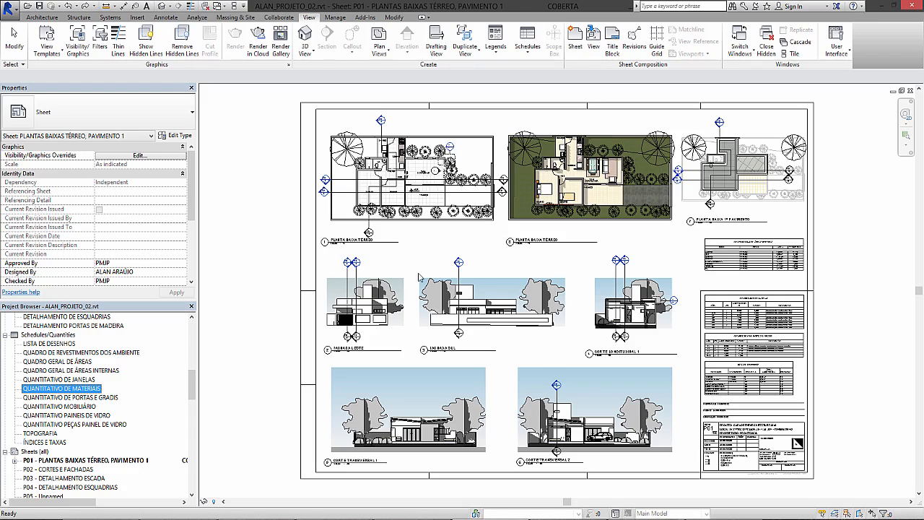
- Delete the existing QUANTITATIVO DE MATERIAIS schedule from the project
{"action": "left_click", "coordinate": [243, 297]}
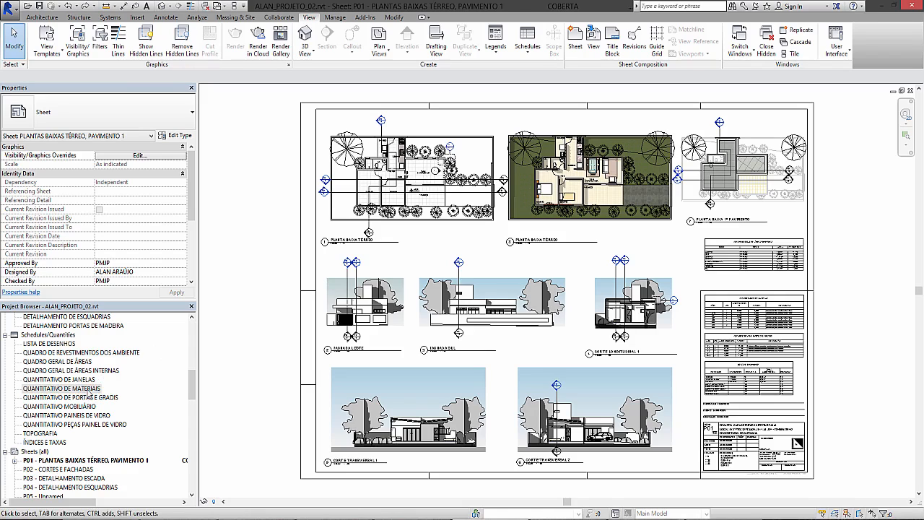
{"action": "left_click", "coordinate": [85, 390]}
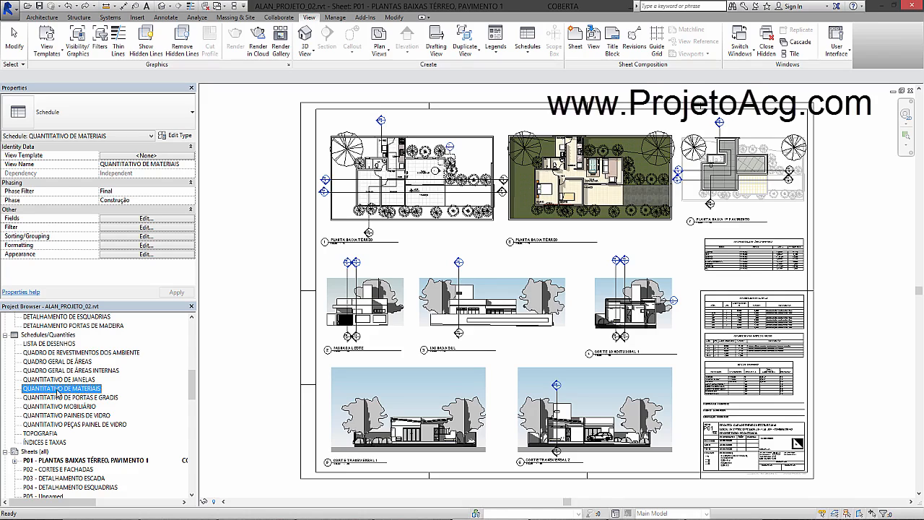
{"action": "key", "text": "Delete"}
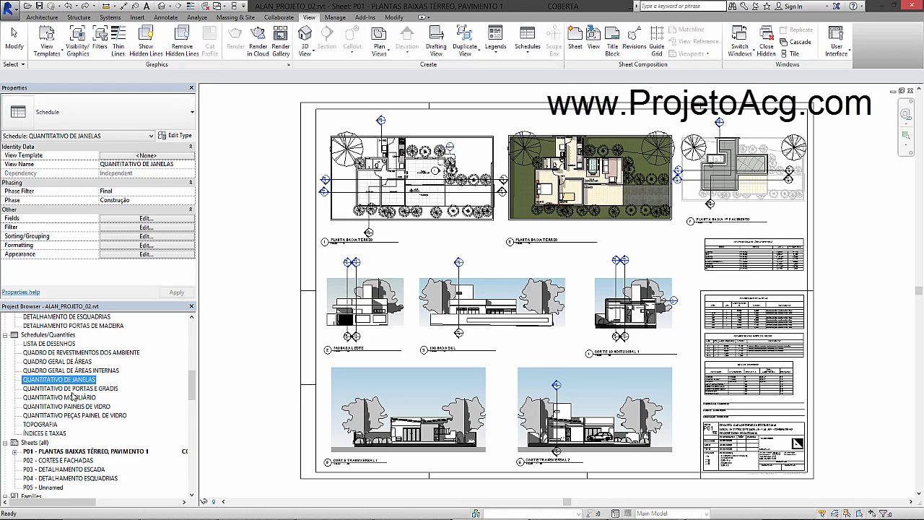
{"action": "left_click", "coordinate": [75, 388]}
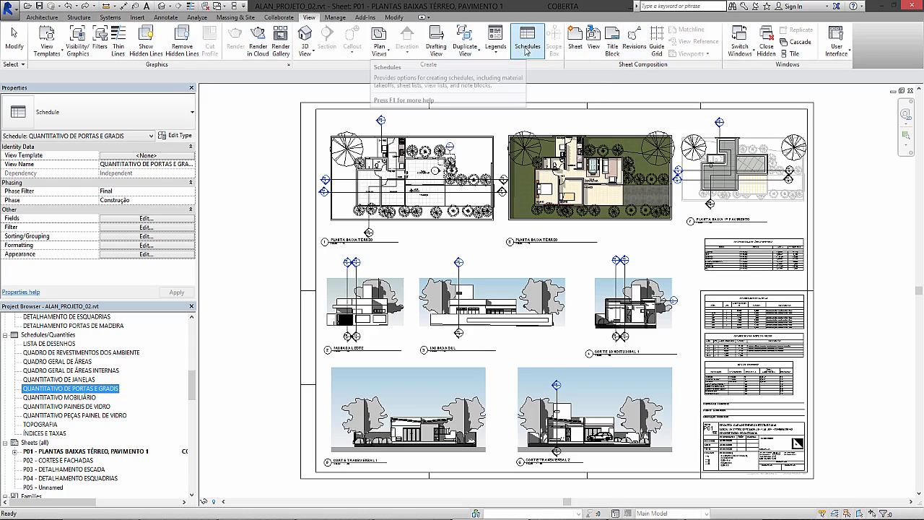
- Start a new Material Takeoff schedule
{"action": "left_click", "coordinate": [527, 50]}
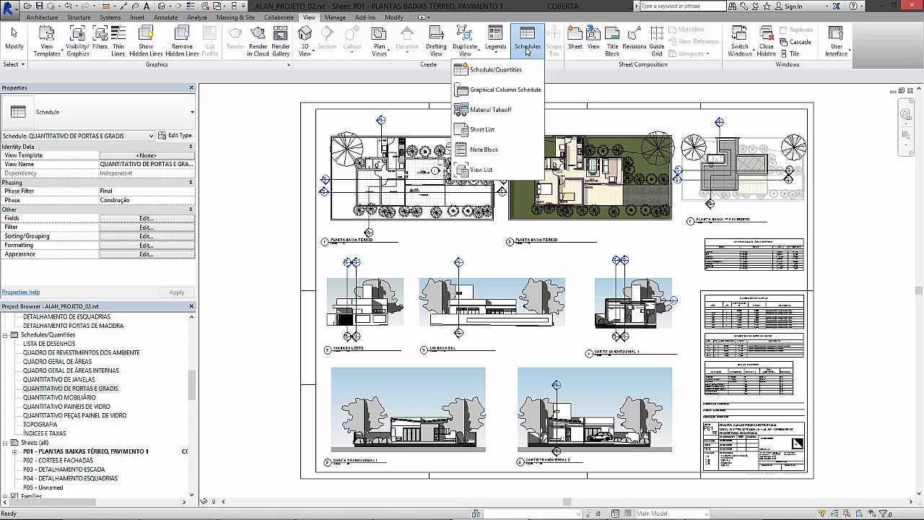
{"action": "left_click", "coordinate": [491, 109]}
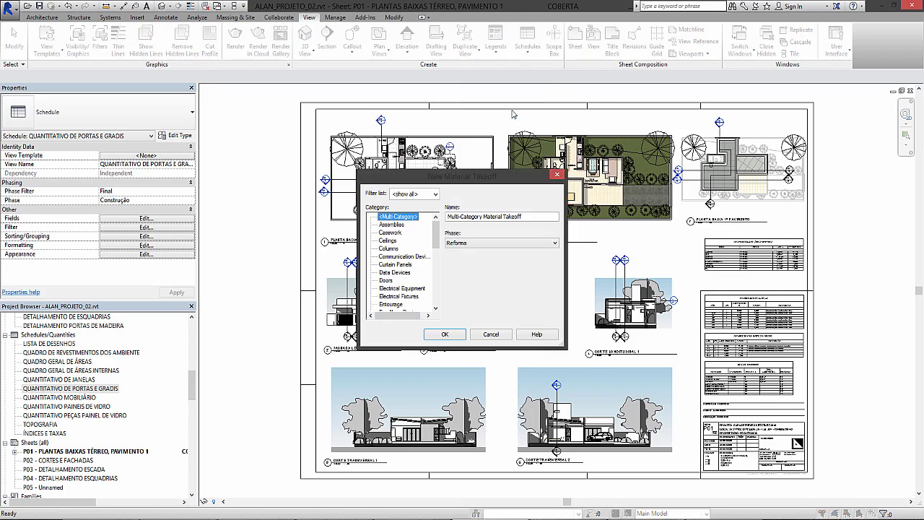
- Try the Windows, Walls, Site and Roofs categories for the takeoff, and return to <Multi-Category>
{"action": "left_click_drag", "start_coordinate": [436, 225], "coordinate": [433, 303]}
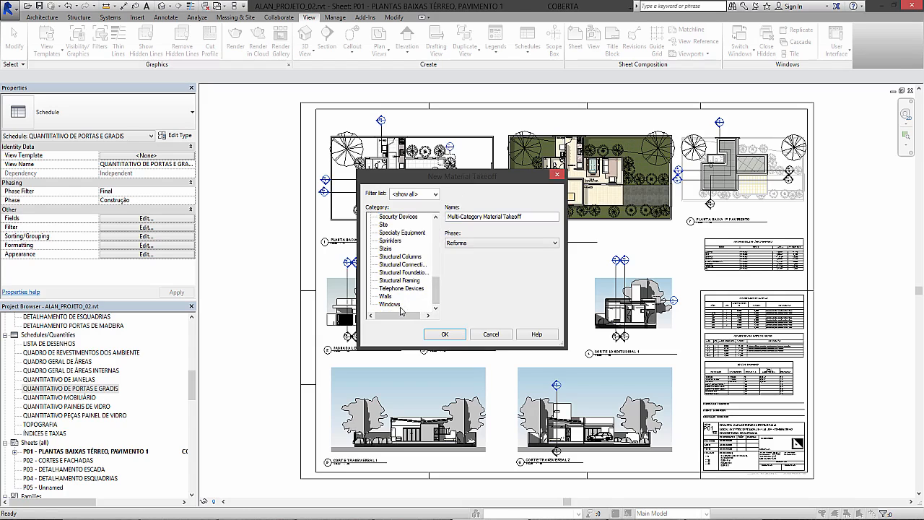
{"action": "left_click", "coordinate": [399, 304]}
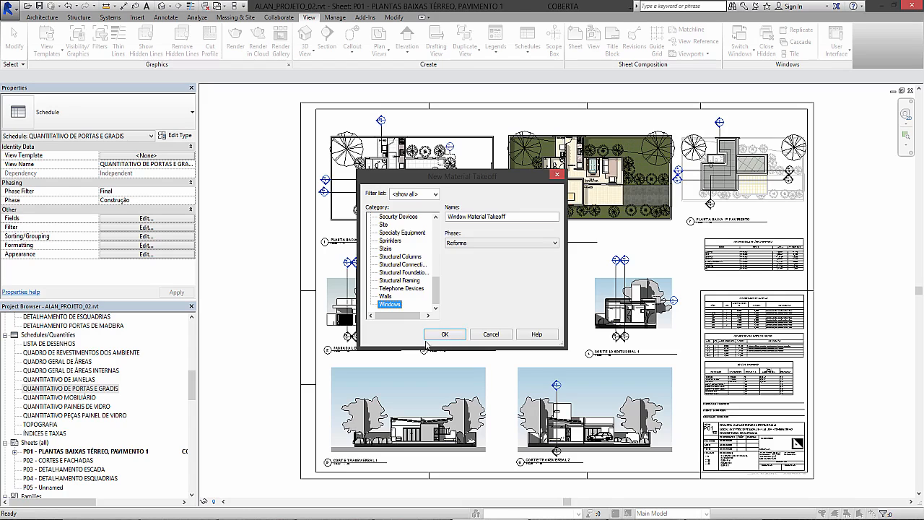
{"action": "left_click", "coordinate": [386, 296]}
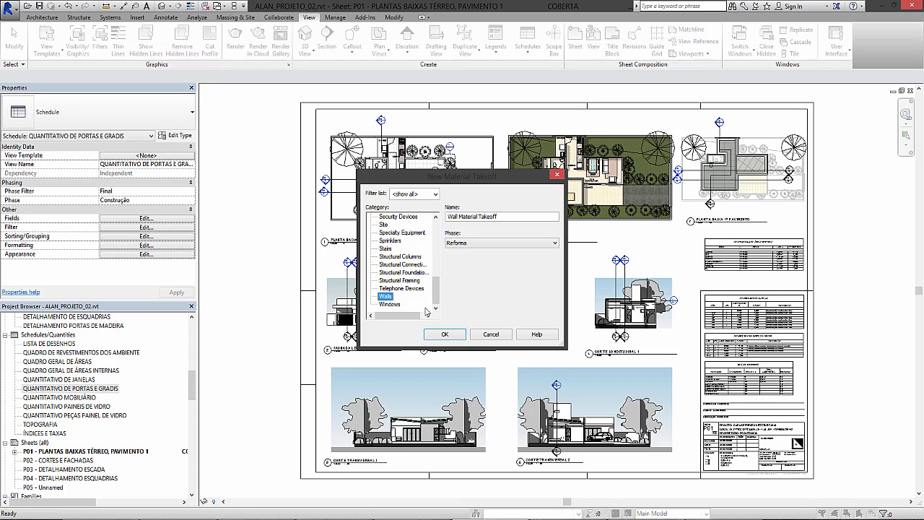
{"action": "left_click_drag", "start_coordinate": [437, 292], "coordinate": [437, 283]}
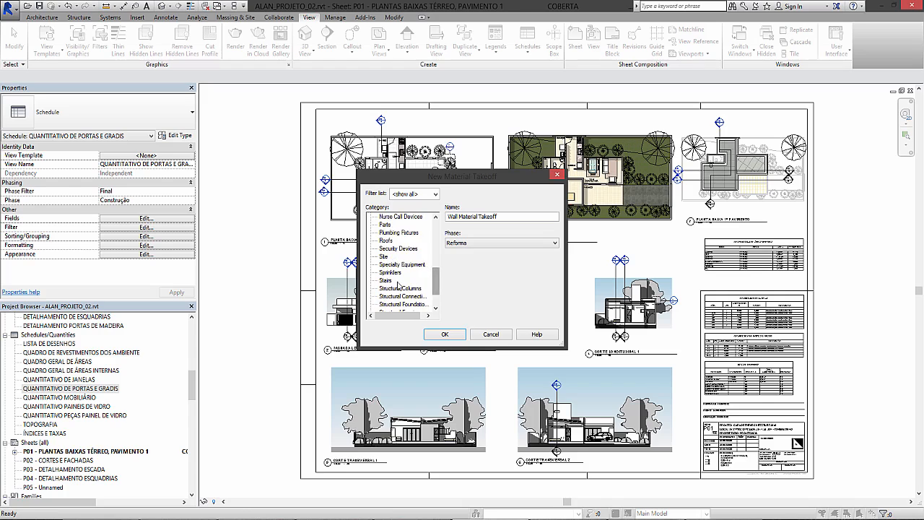
{"action": "left_click", "coordinate": [384, 256]}
{"action": "scroll", "coordinate": [388, 237], "scroll_direction": "up", "scroll_amount": 3}
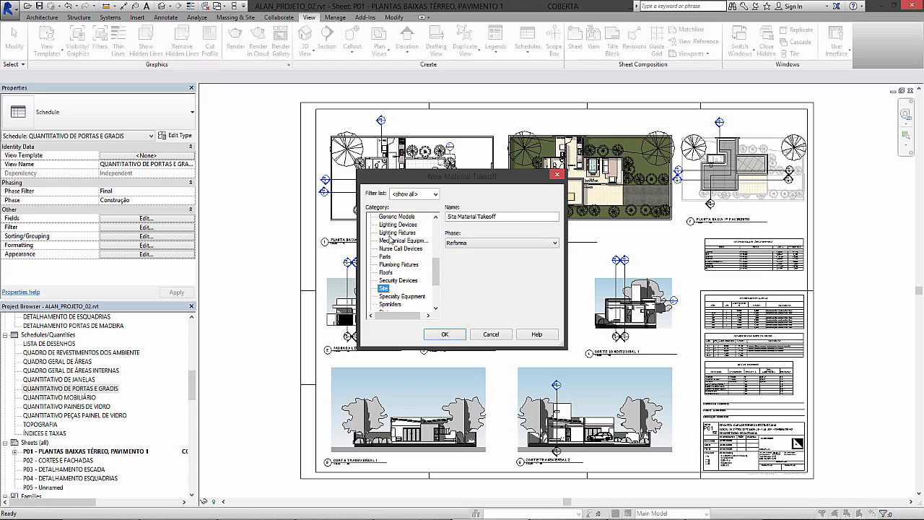
{"action": "left_click", "coordinate": [394, 304]}
{"action": "scroll", "coordinate": [397, 285], "scroll_direction": "up", "scroll_amount": 3}
{"action": "scroll", "coordinate": [397, 280], "scroll_direction": "up", "scroll_amount": 2}
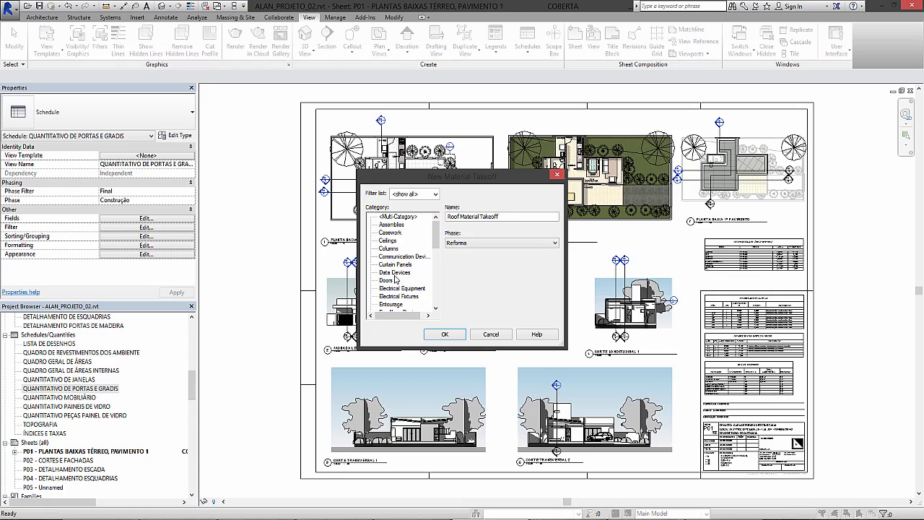
{"action": "left_click", "coordinate": [401, 219]}
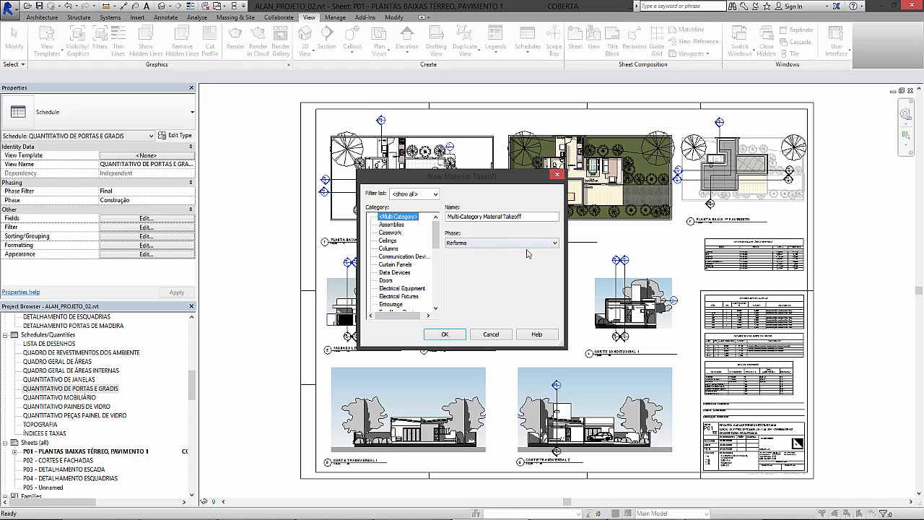
- Restrict the category list to the Piping discipline, and re-enable Electrical, Mechanical, Structure and Architecture
{"action": "mouse_move", "coordinate": [436, 242]}
{"action": "left_mouse_down"}
{"action": "mouse_move", "coordinate": [436, 292]}
{"action": "mouse_move", "coordinate": [436, 231]}
{"action": "mouse_move", "coordinate": [432, 297]}
{"action": "mouse_move", "coordinate": [437, 231]}
{"action": "left_mouse_up"}
{"action": "left_click", "coordinate": [435, 196]}
{"action": "left_click", "coordinate": [437, 196]}
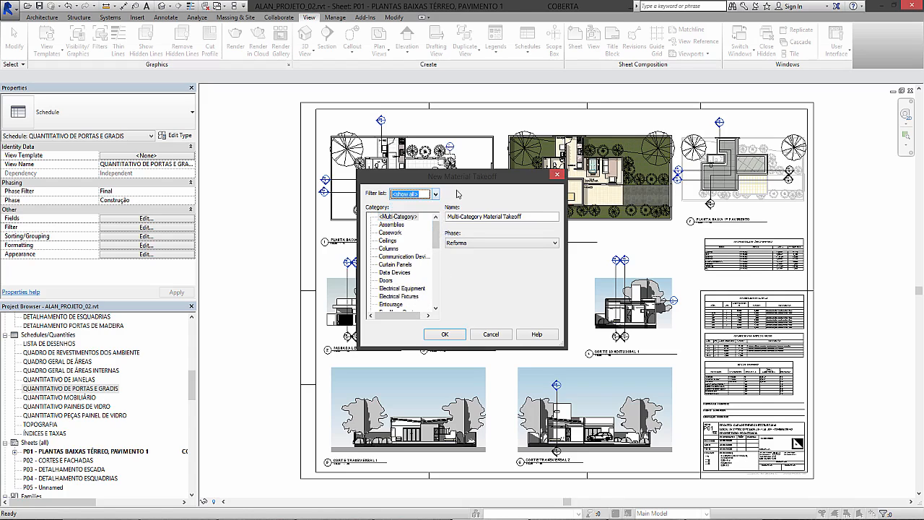
{"action": "left_click", "coordinate": [432, 195]}
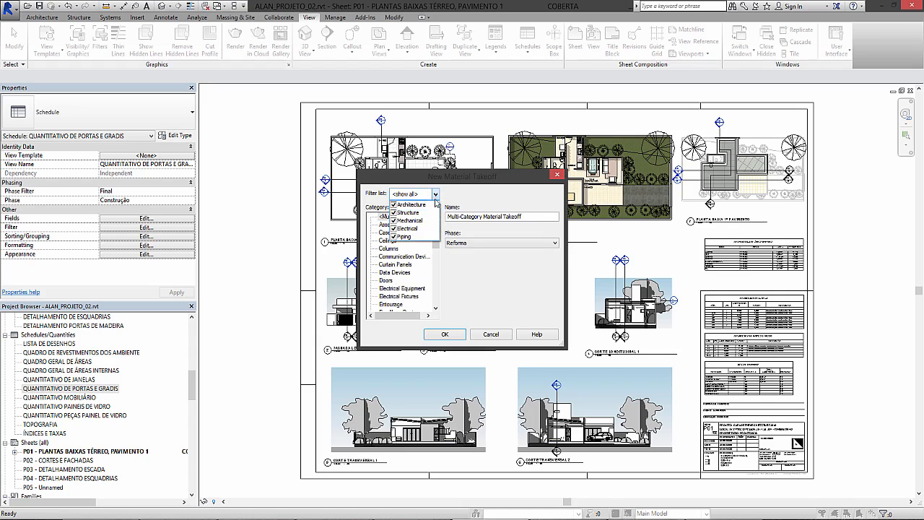
{"action": "left_click", "coordinate": [394, 205]}
{"action": "left_click", "coordinate": [395, 212]}
{"action": "left_click", "coordinate": [394, 221]}
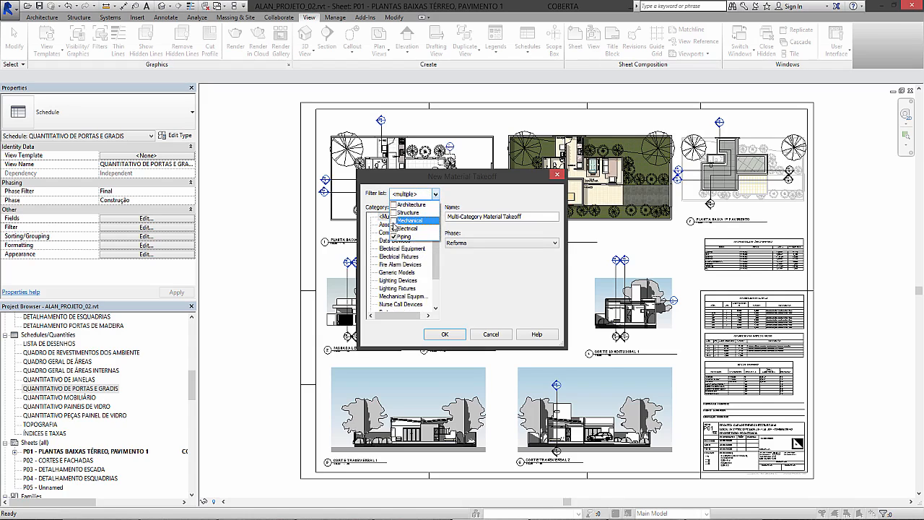
{"action": "left_click", "coordinate": [394, 228]}
{"action": "left_click", "coordinate": [395, 237]}
{"action": "left_click", "coordinate": [395, 236]}
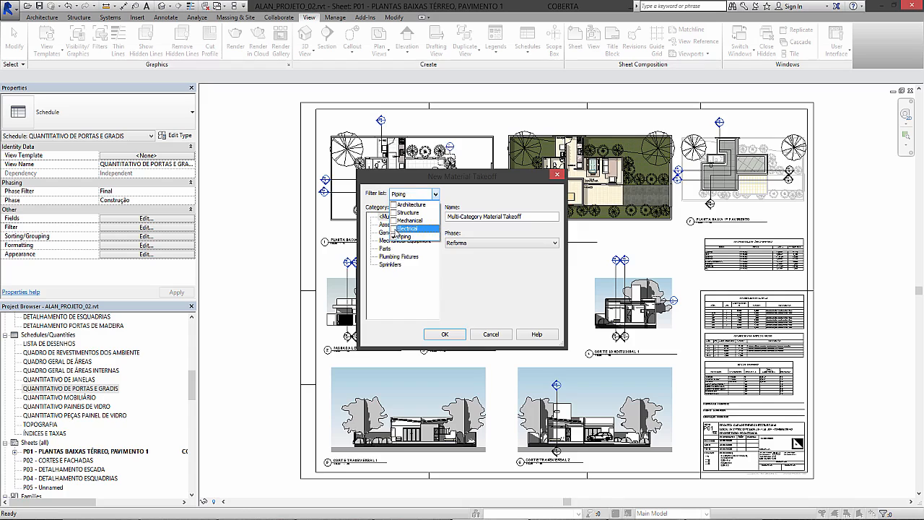
{"action": "left_click", "coordinate": [394, 229]}
{"action": "left_click", "coordinate": [403, 221]}
{"action": "left_click", "coordinate": [405, 212]}
{"action": "left_click", "coordinate": [406, 205]}
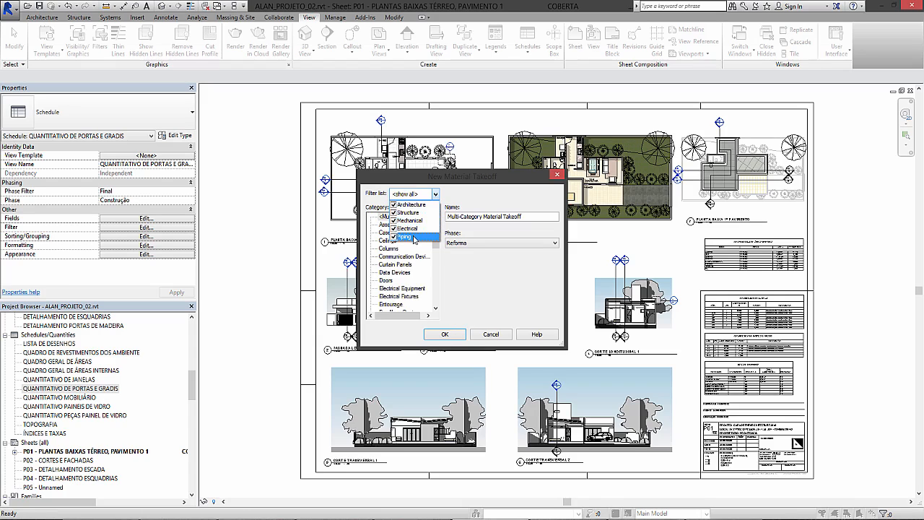
- Name the multi-category takeoff QUANTITATIVO DE MATERIAIS
{"action": "left_click", "coordinate": [529, 217]}
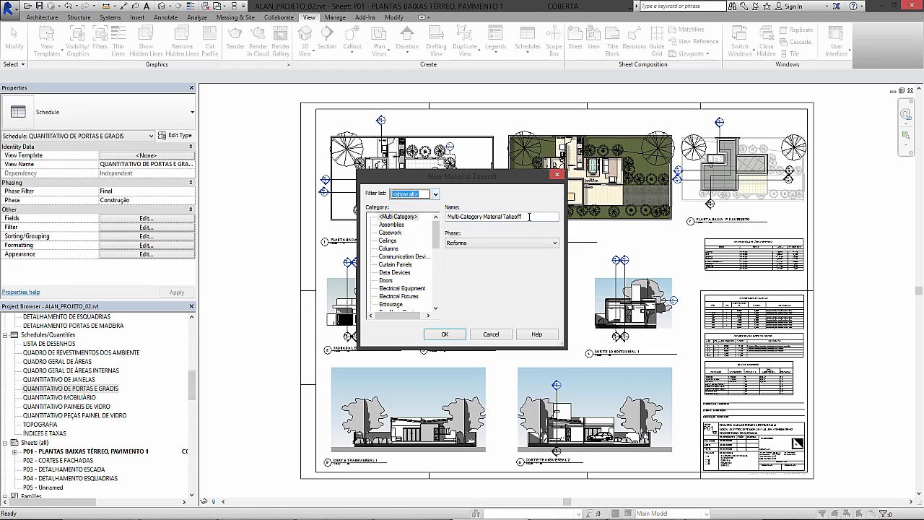
{"action": "left_click_drag", "start_coordinate": [519, 216], "coordinate": [414, 218]}
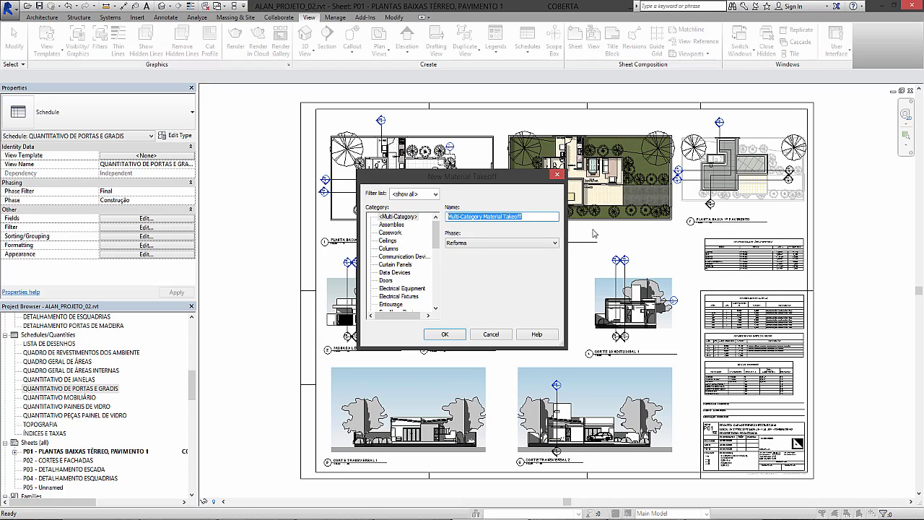
{"action": "type", "text": "QUA"}
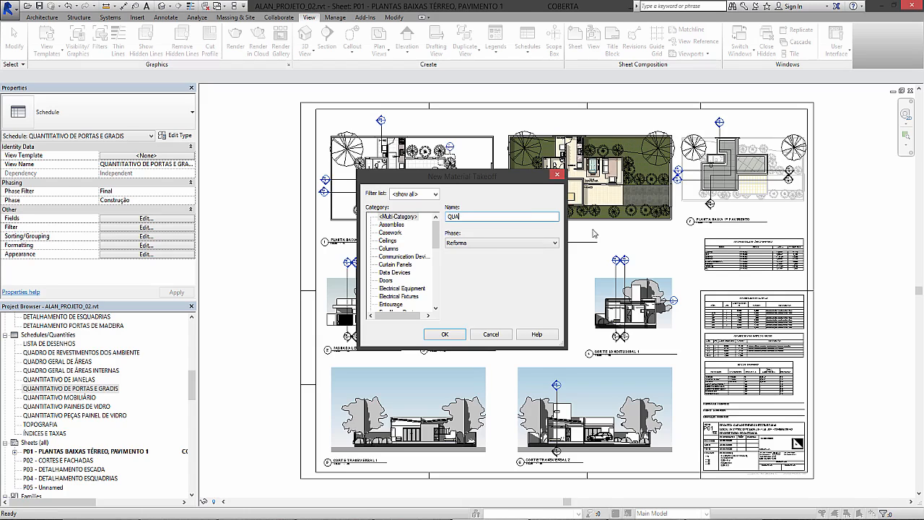
{"action": "type", "text": "NTITATIVO DE MATERIAIS"}
- Set the takeoff's phase to Construção and accept the new takeoff settings
{"action": "left_click", "coordinate": [528, 246]}
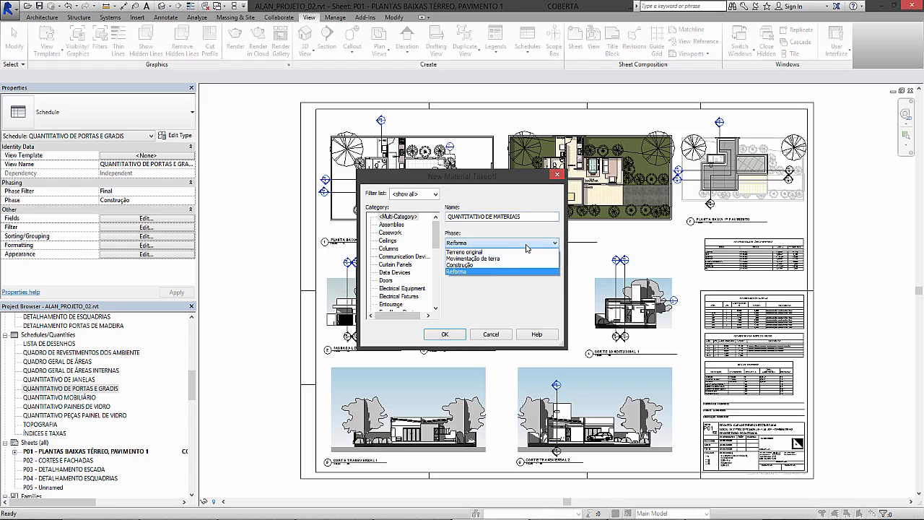
{"action": "left_click", "coordinate": [474, 269]}
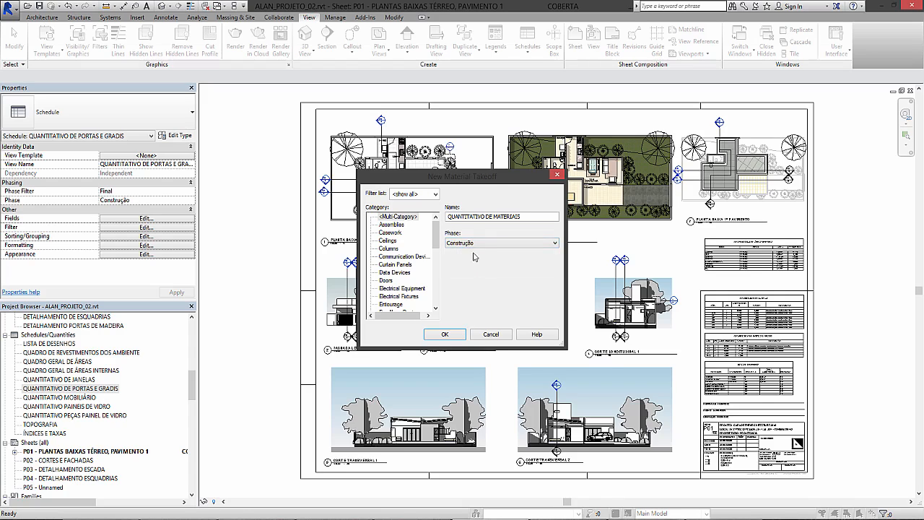
{"action": "left_click_drag", "start_coordinate": [494, 182], "coordinate": [485, 180]}
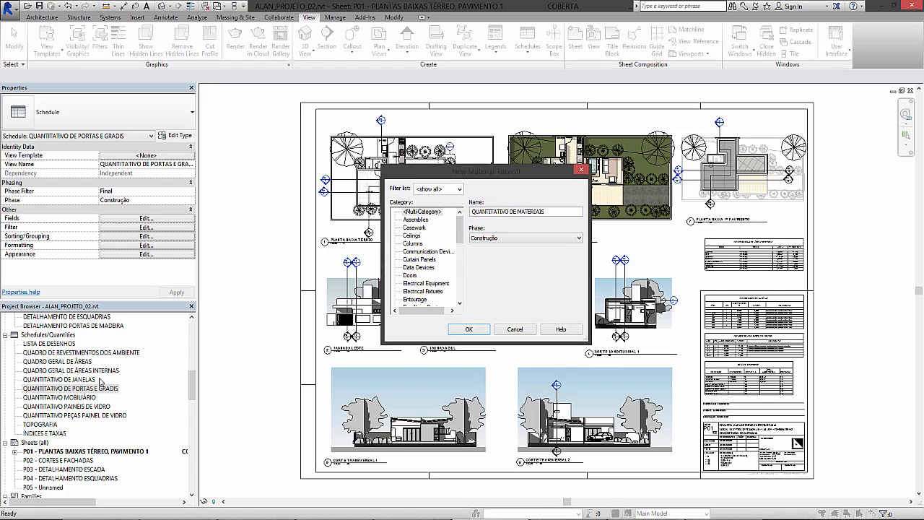
{"action": "left_click", "coordinate": [517, 239]}
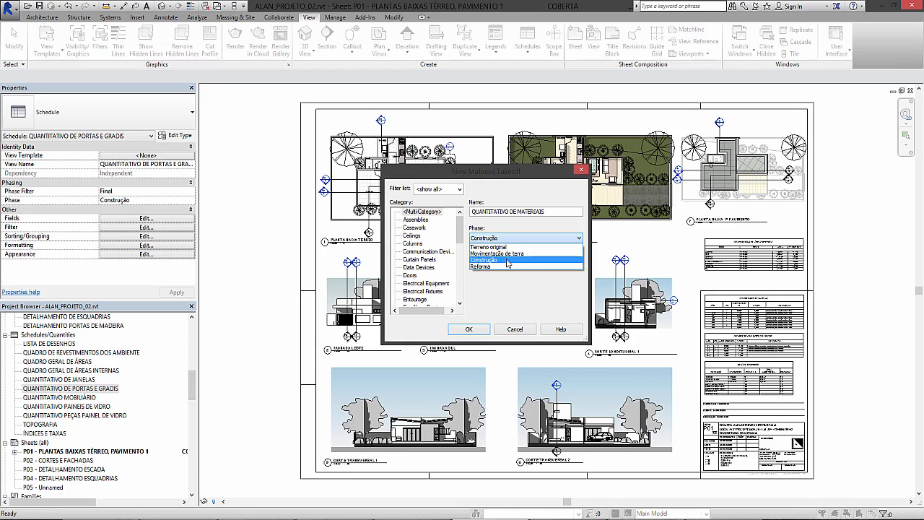
{"action": "left_click", "coordinate": [509, 260]}
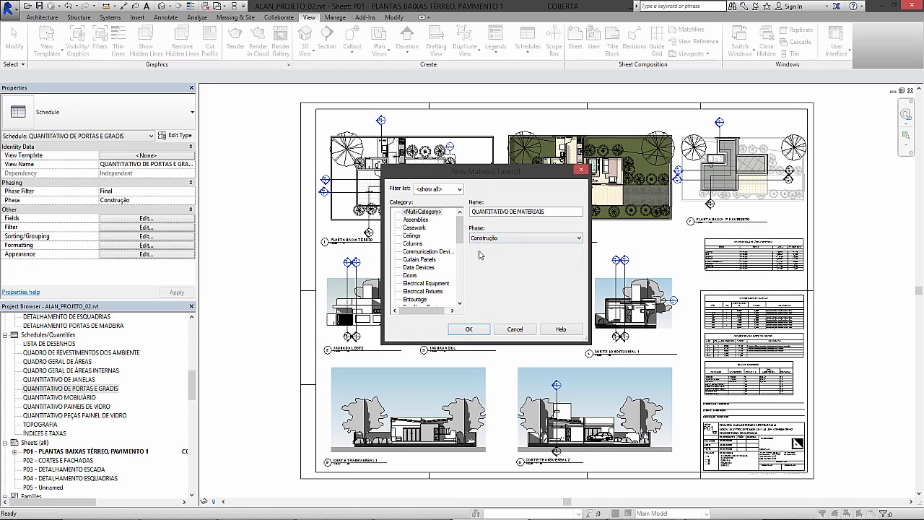
{"action": "left_click", "coordinate": [469, 329]}
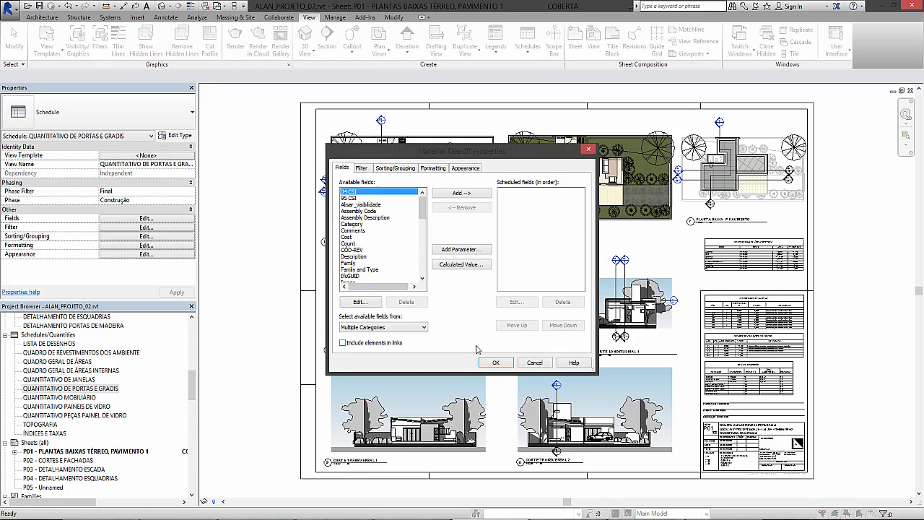
- Add the Material: Name and Material: Volume fields to the takeoff
{"action": "left_click_drag", "start_coordinate": [424, 208], "coordinate": [425, 243]}
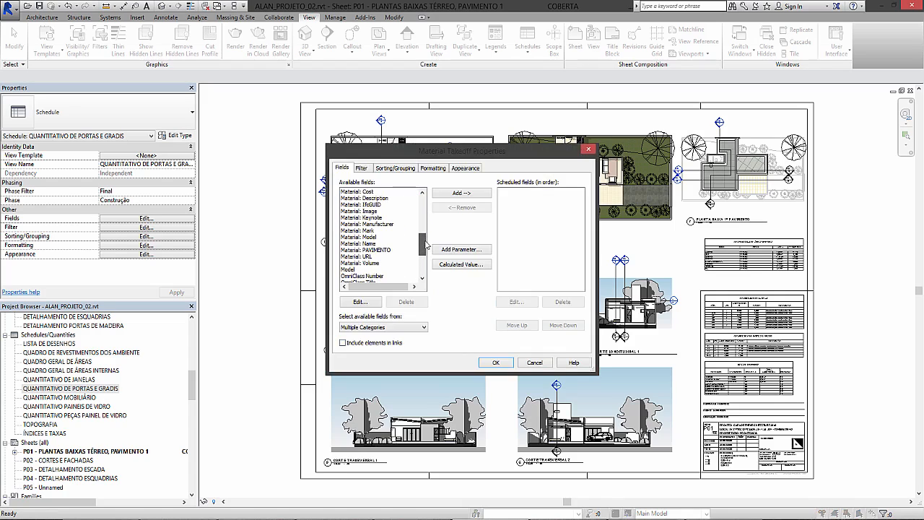
{"action": "double_click", "coordinate": [367, 244]}
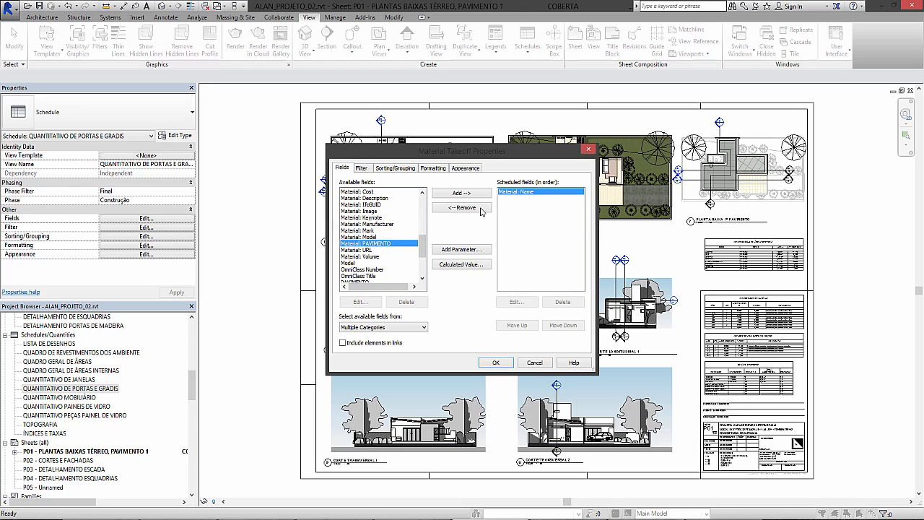
{"action": "left_click", "coordinate": [375, 257]}
{"action": "double_click", "coordinate": [375, 257]}
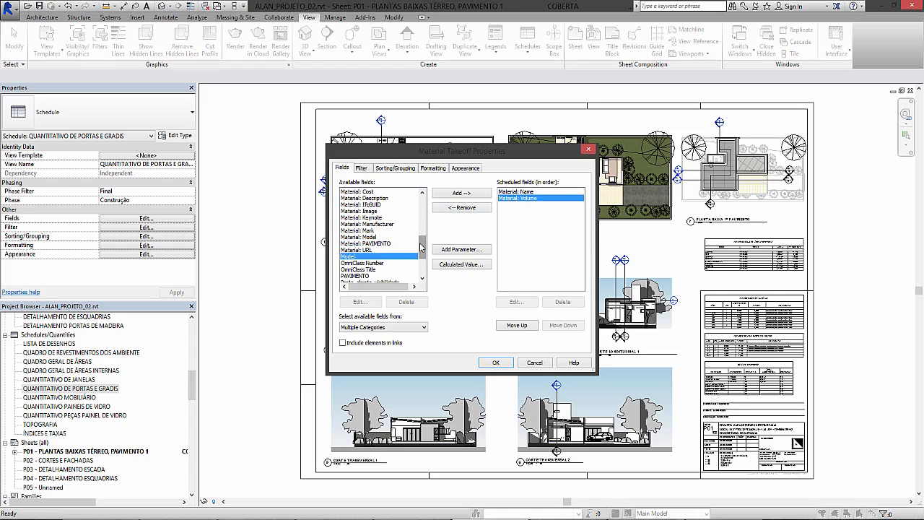
- Add the Material: Comments and Material: Area fields to the scheduled fields
{"action": "left_click_drag", "start_coordinate": [420, 244], "coordinate": [420, 239]}
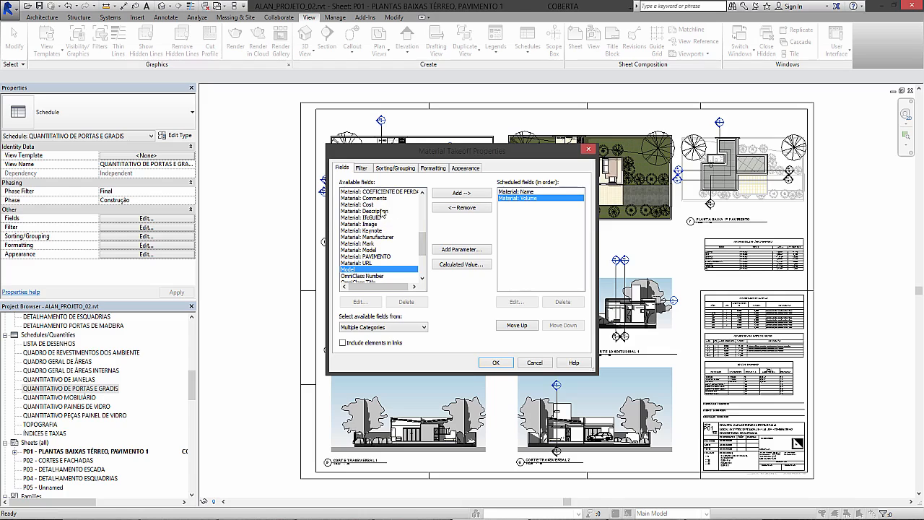
{"action": "left_click", "coordinate": [382, 211]}
{"action": "double_click", "coordinate": [383, 199]}
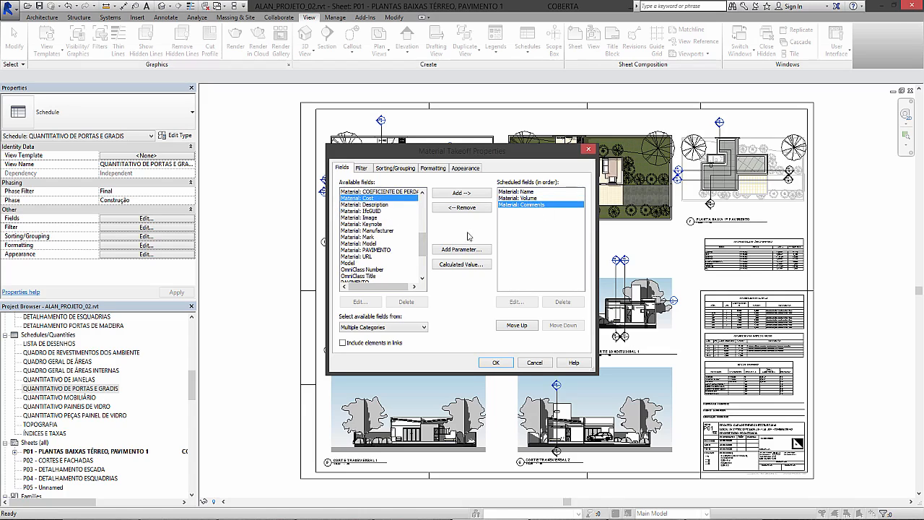
{"action": "left_click_drag", "start_coordinate": [424, 247], "coordinate": [427, 235]}
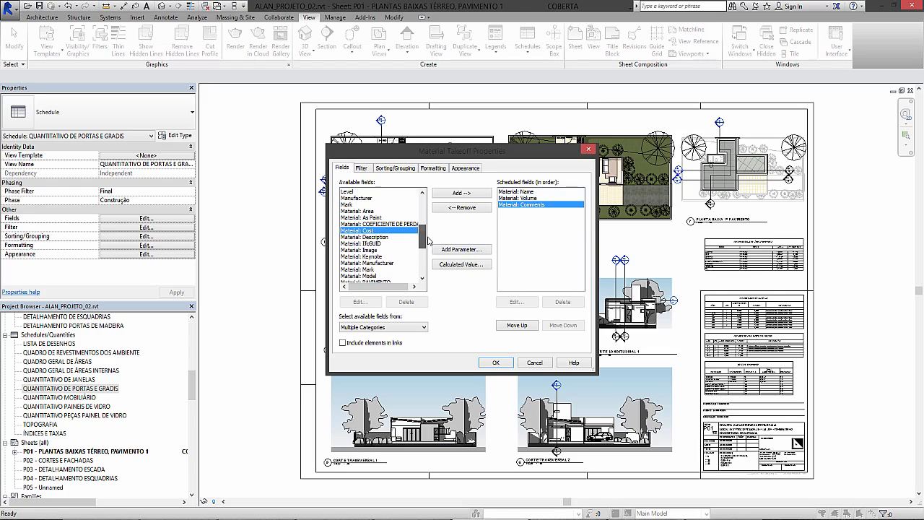
{"action": "left_click", "coordinate": [363, 211]}
{"action": "double_click", "coordinate": [364, 211]}
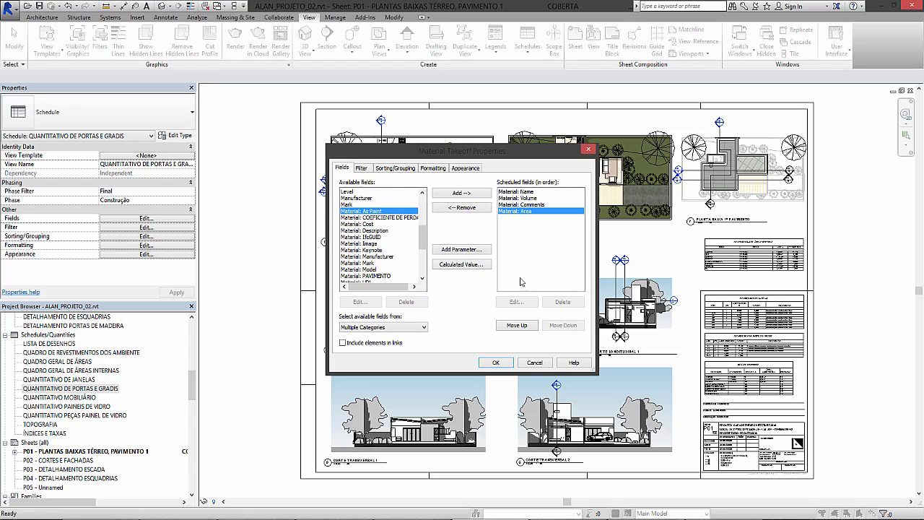
- Reorder the scheduled fields so Material: Area comes directly after Material: Name
{"action": "left_click", "coordinate": [520, 326]}
{"action": "left_click", "coordinate": [519, 326]}
{"action": "left_click", "coordinate": [562, 326]}
{"action": "left_click", "coordinate": [517, 326]}
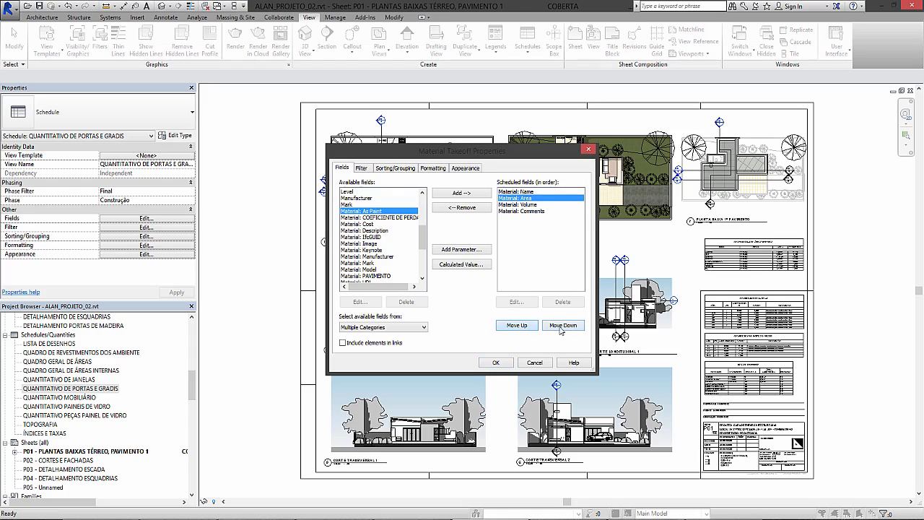
{"action": "left_click", "coordinate": [531, 192]}
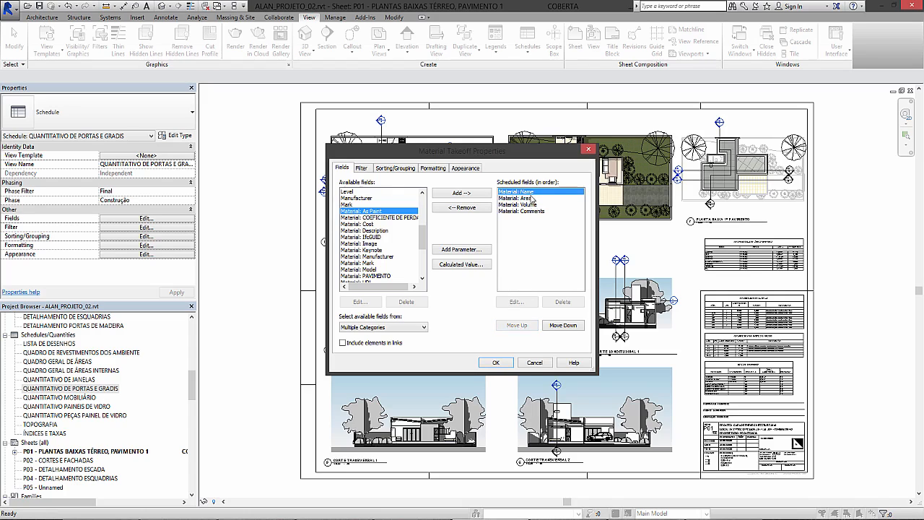
{"action": "left_click", "coordinate": [531, 199]}
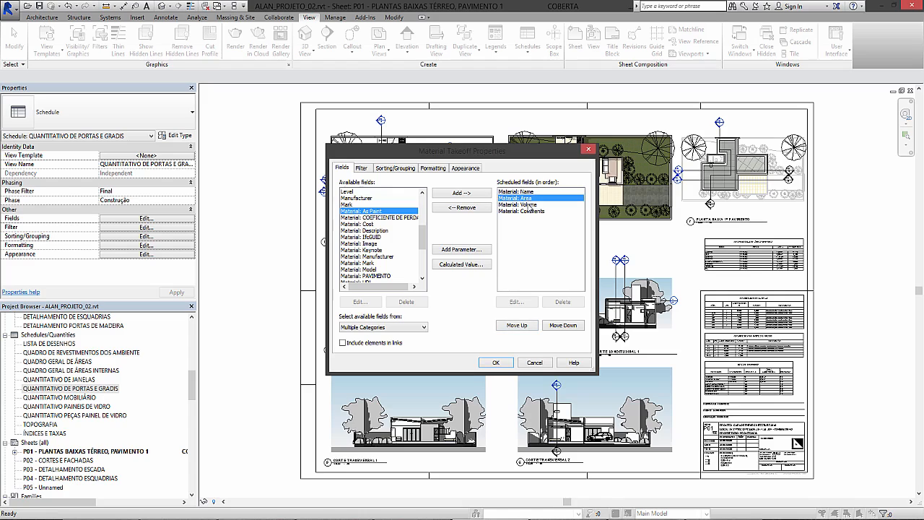
{"action": "left_click", "coordinate": [531, 205]}
{"action": "left_click", "coordinate": [528, 211]}
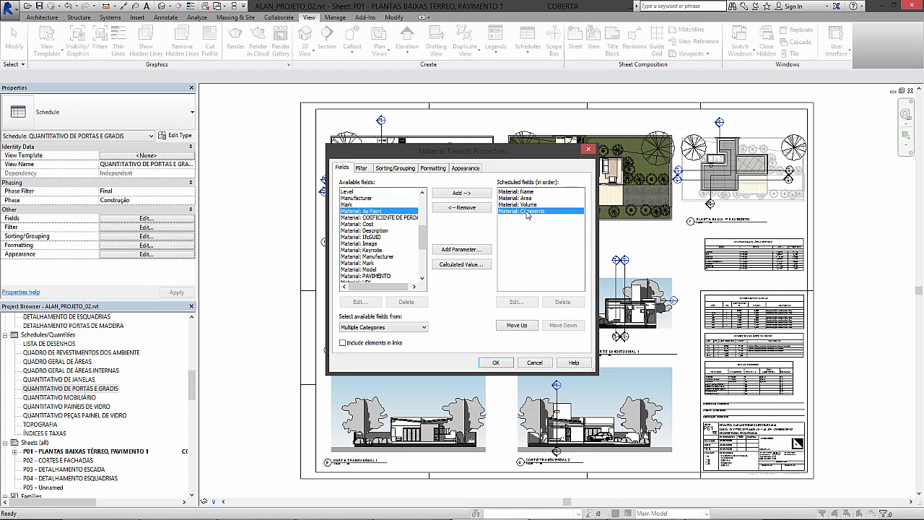
- Try moving the Material: Volume field up and down through the scheduled fields
{"action": "left_click", "coordinate": [532, 205]}
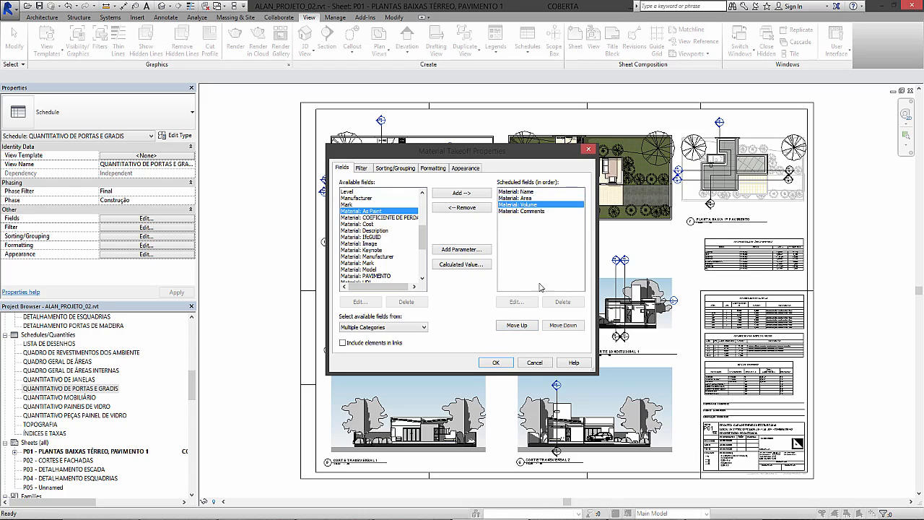
{"action": "left_click", "coordinate": [519, 327]}
{"action": "left_click", "coordinate": [552, 326]}
{"action": "left_click", "coordinate": [529, 325]}
{"action": "left_click", "coordinate": [529, 325]}
{"action": "left_click", "coordinate": [553, 326]}
{"action": "left_click", "coordinate": [552, 326]}
{"action": "left_click", "coordinate": [552, 325]}
{"action": "left_click", "coordinate": [524, 325]}
{"action": "left_click", "coordinate": [524, 325]}
{"action": "left_click", "coordinate": [524, 327]}
{"action": "left_click", "coordinate": [571, 329]}
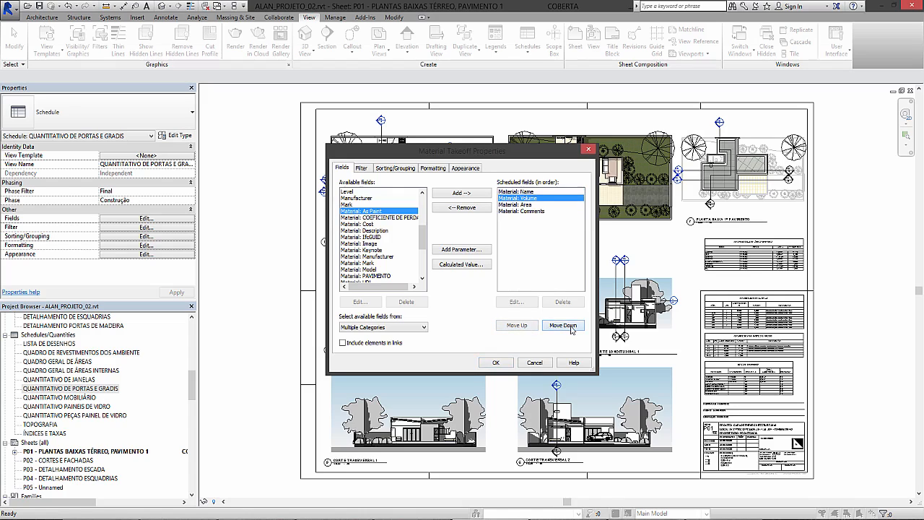
{"action": "left_click", "coordinate": [571, 330]}
{"action": "left_click", "coordinate": [571, 330]}
{"action": "left_click", "coordinate": [517, 325]}
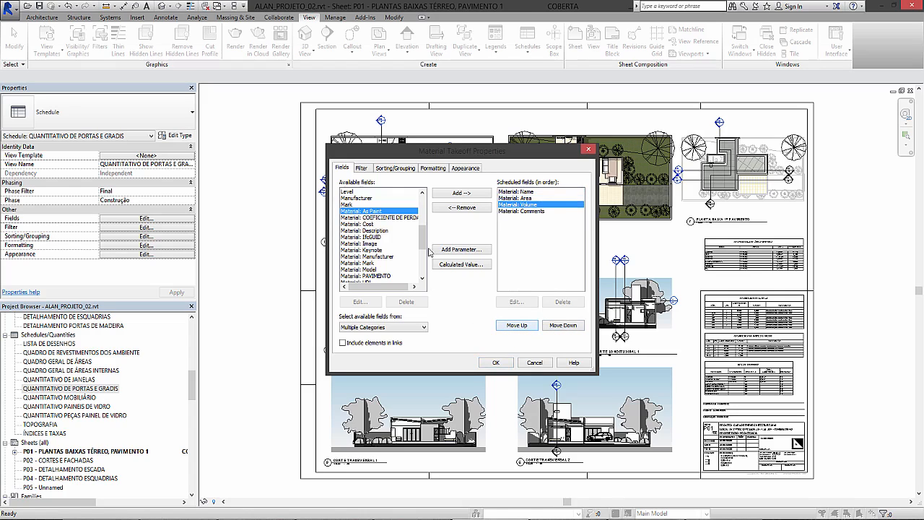
- Try the Material: Cost field in the takeoff, then remove it from the scheduled fields
{"action": "left_click", "coordinate": [374, 225]}
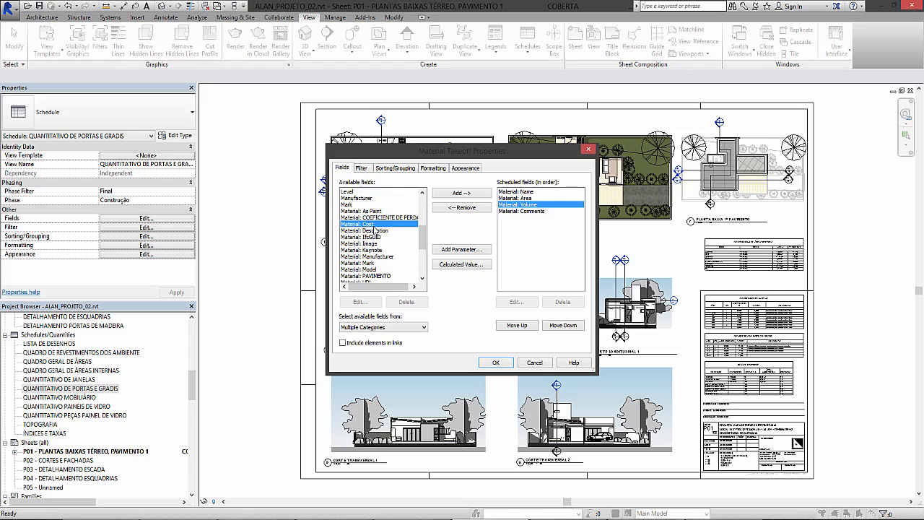
{"action": "double_click", "coordinate": [374, 227]}
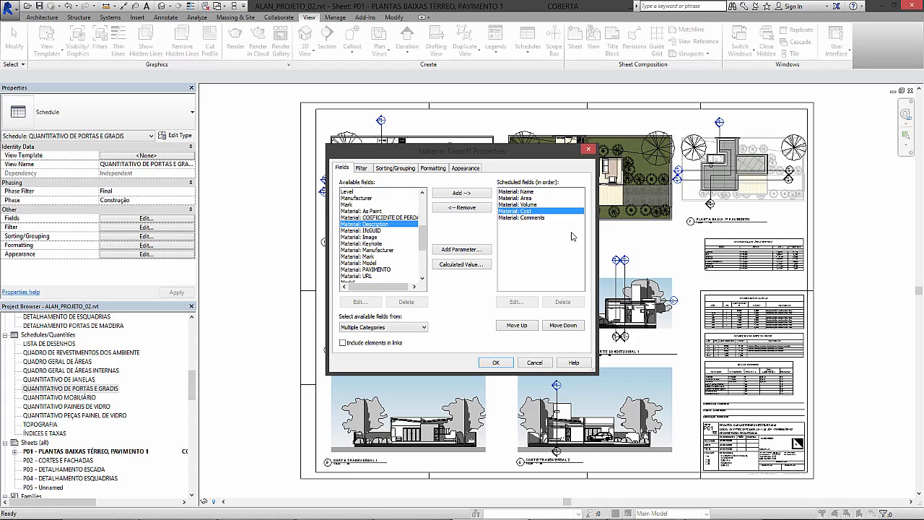
{"action": "left_click", "coordinate": [445, 208]}
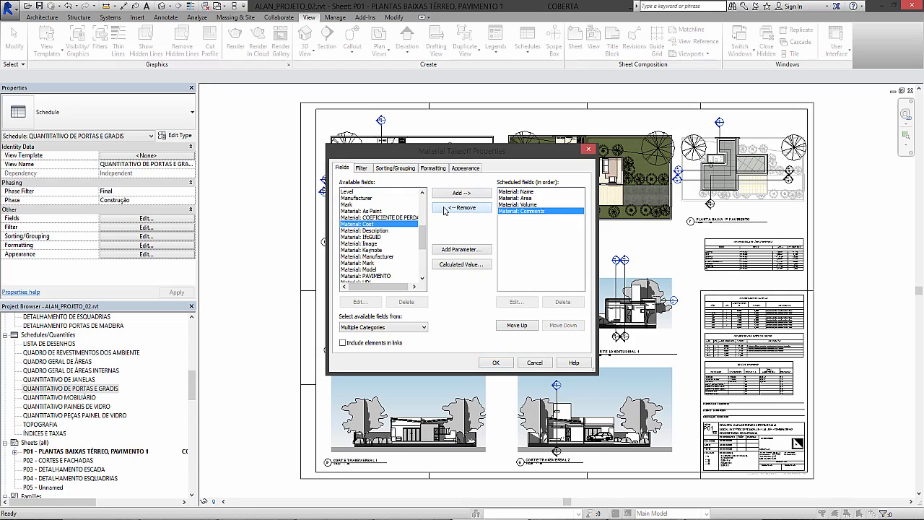
{"action": "left_click", "coordinate": [514, 192]}
{"action": "left_click", "coordinate": [514, 198]}
{"action": "left_click", "coordinate": [517, 205]}
{"action": "left_click", "coordinate": [520, 212]}
- Try the Material: COEFICIENTE DE PERDA field above Material: Comments, then remove it from the scheduled fields
{"action": "left_click", "coordinate": [411, 218]}
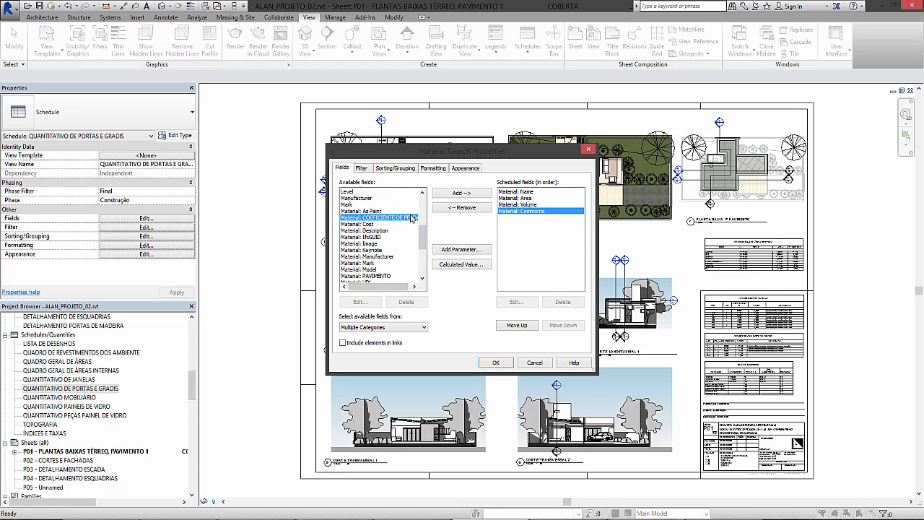
{"action": "double_click", "coordinate": [412, 218]}
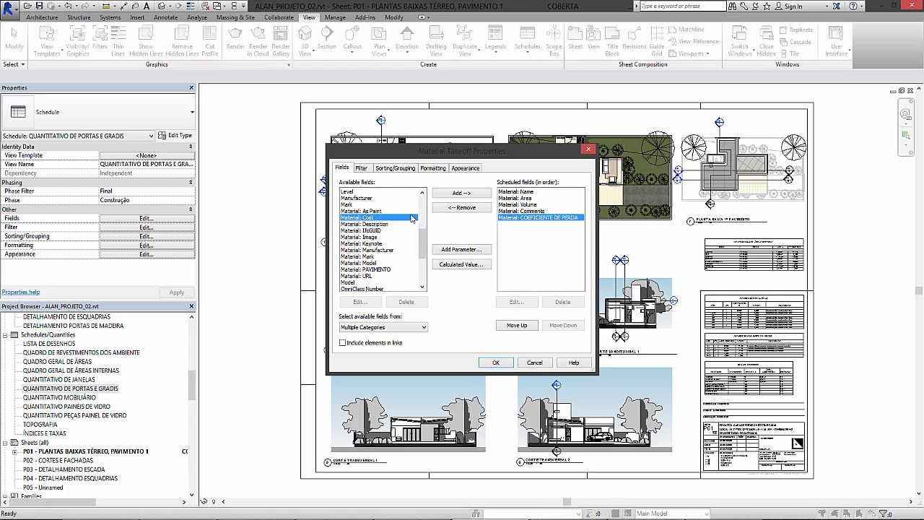
{"action": "left_click", "coordinate": [523, 325]}
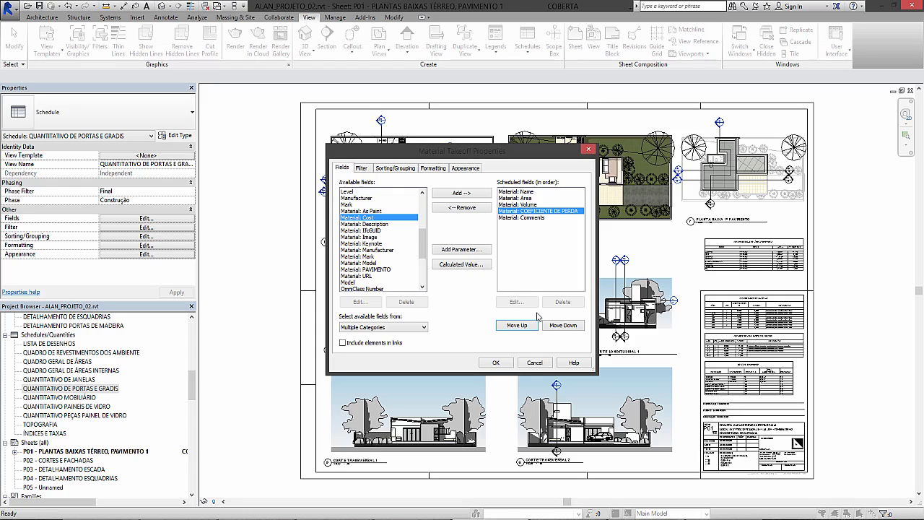
{"action": "left_click", "coordinate": [462, 207]}
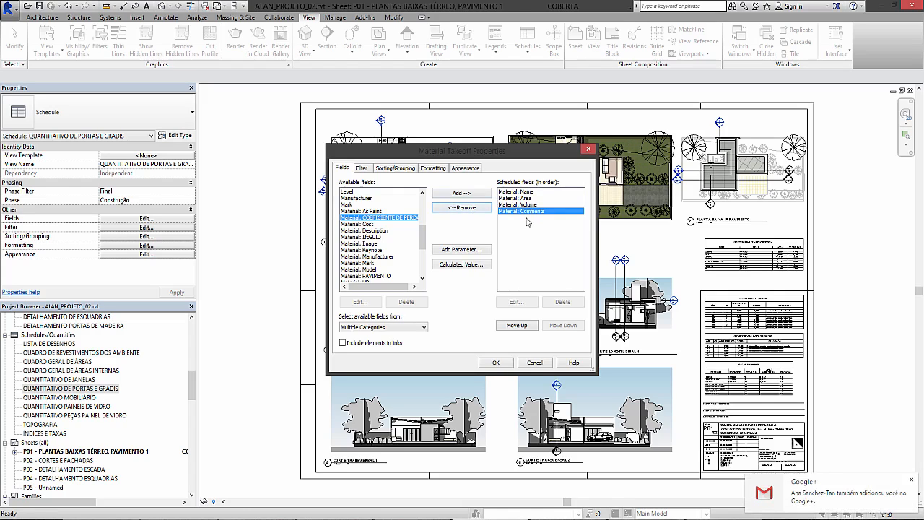
- Look through the available takeoff fields and review the chosen scheduled fields
{"action": "left_click", "coordinate": [911, 480]}
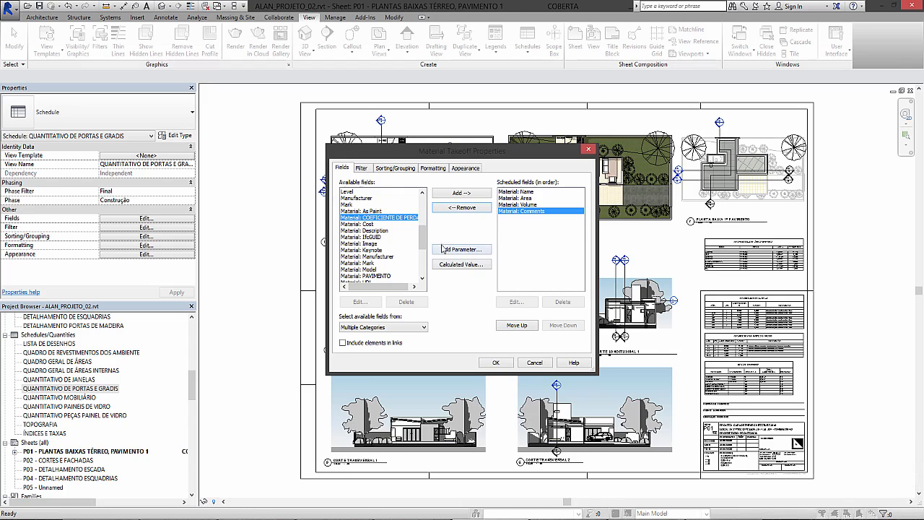
{"action": "left_click_drag", "start_coordinate": [423, 237], "coordinate": [424, 277]}
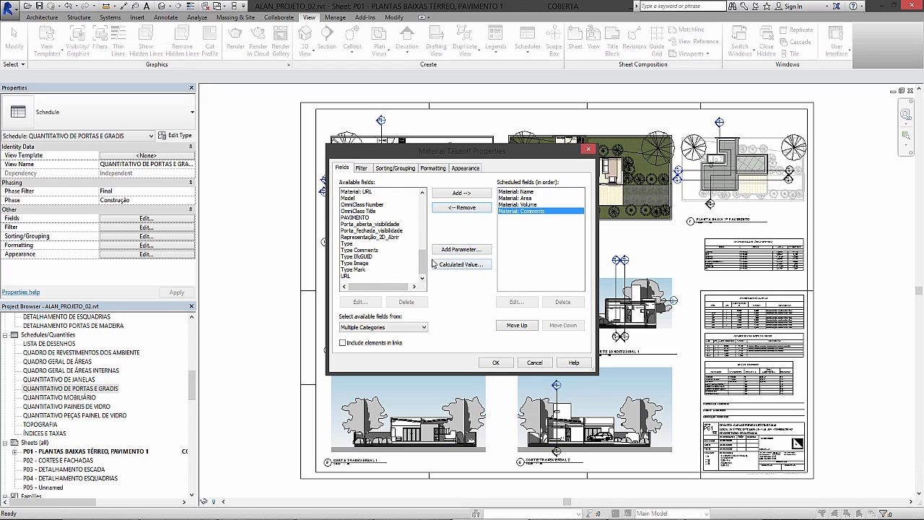
{"action": "left_click_drag", "start_coordinate": [424, 259], "coordinate": [431, 201]}
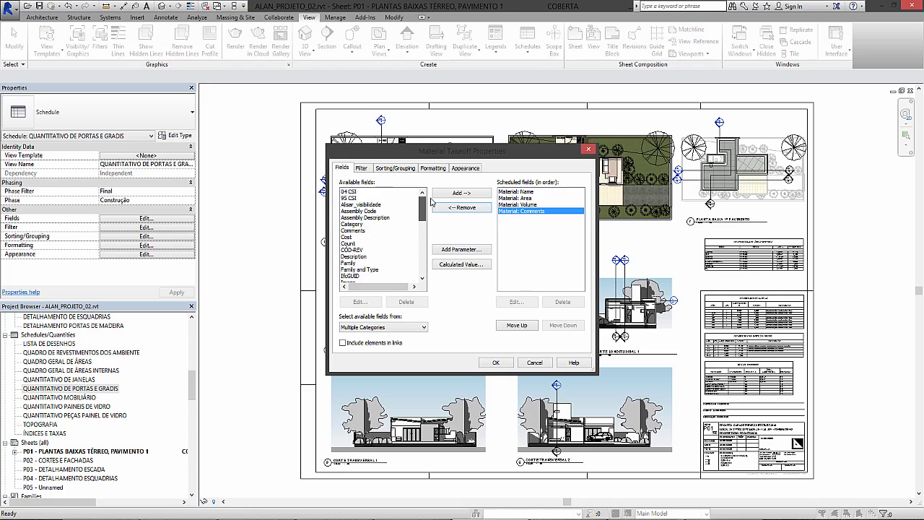
{"action": "left_click", "coordinate": [361, 249]}
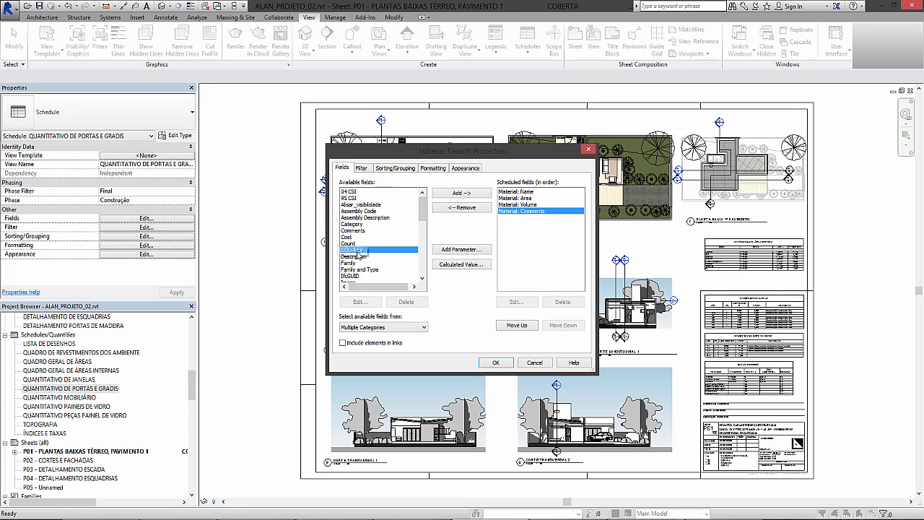
{"action": "left_click", "coordinate": [361, 269]}
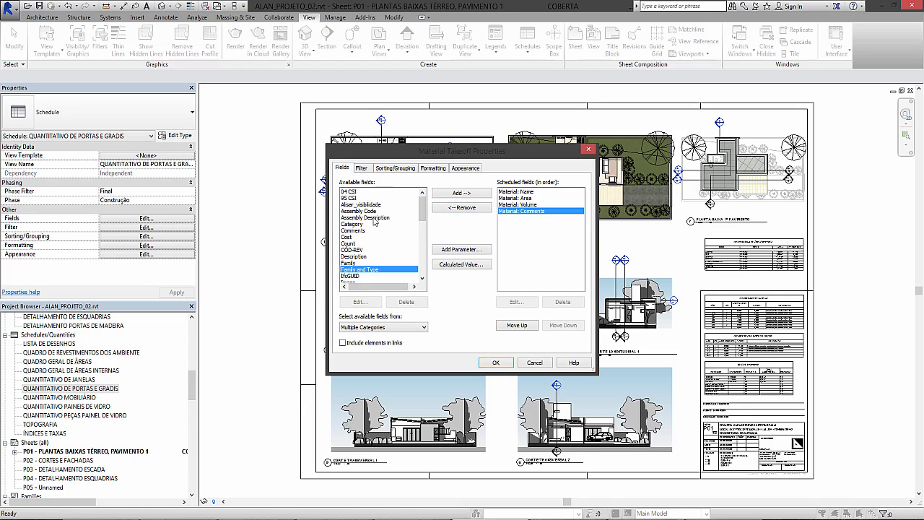
{"action": "scroll", "coordinate": [372, 224], "scroll_direction": "down", "scroll_amount": 3}
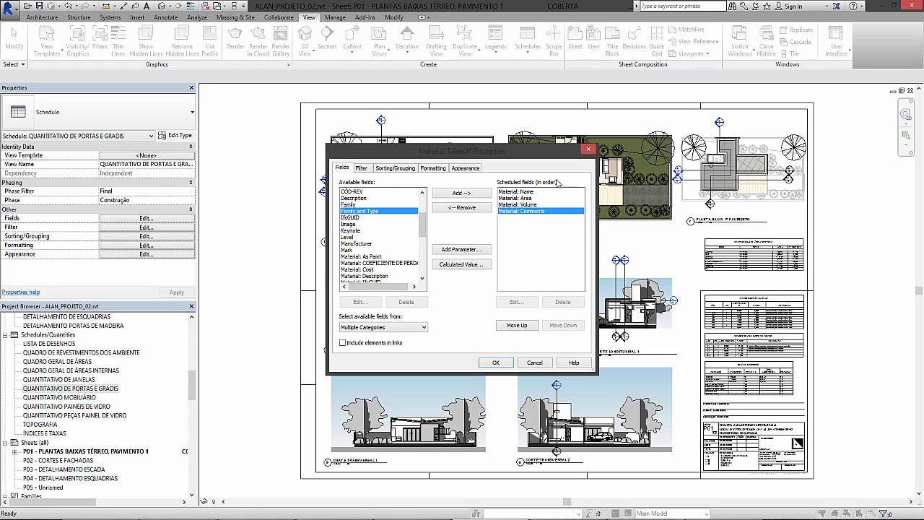
{"action": "left_click", "coordinate": [534, 198]}
{"action": "left_click", "coordinate": [532, 204]}
{"action": "left_click", "coordinate": [531, 211]}
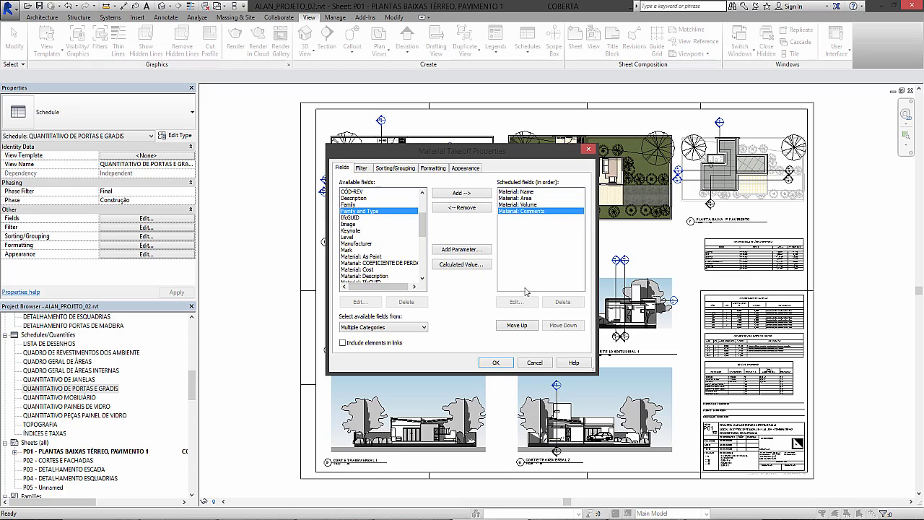
- Create the takeoff with the chosen fields and widen its Material: Name, Material: Area and Material: Comments columns
{"action": "left_click", "coordinate": [497, 363]}
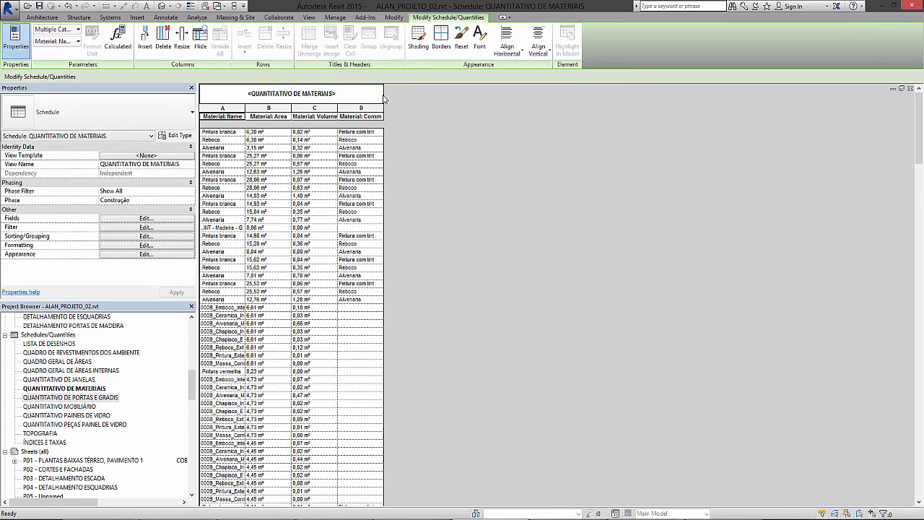
{"action": "left_click_drag", "start_coordinate": [383, 138], "coordinate": [562, 151]}
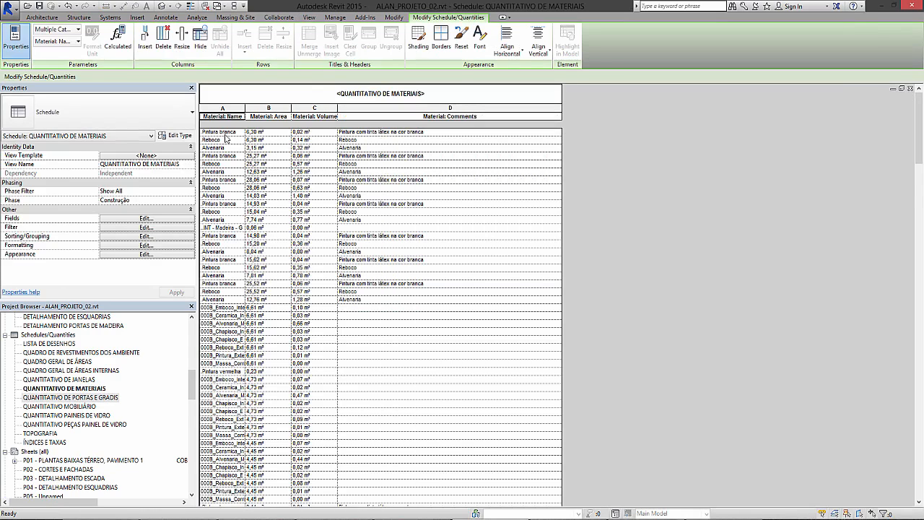
{"action": "left_click_drag", "start_coordinate": [246, 109], "coordinate": [488, 109]}
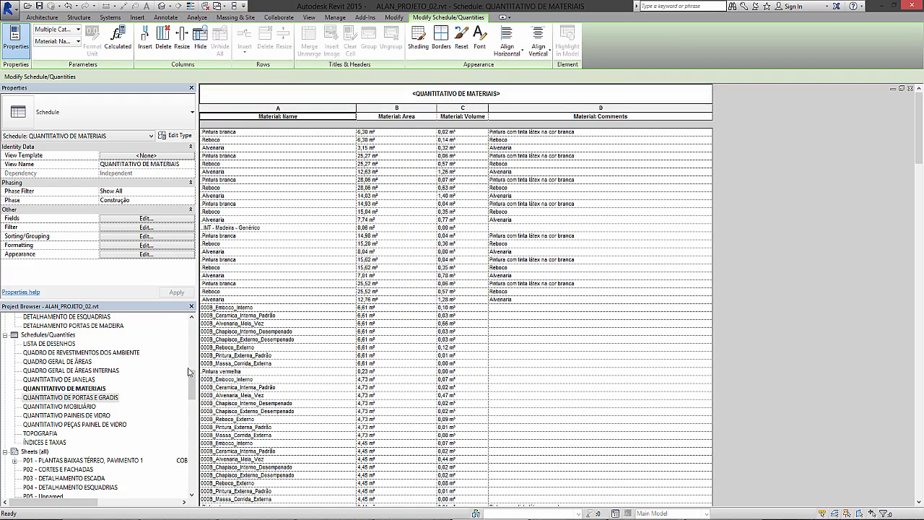
- Open the {3D} view and examine the house's terrace, front wall and garden up close
{"action": "left_click_drag", "start_coordinate": [191, 377], "coordinate": [191, 333]}
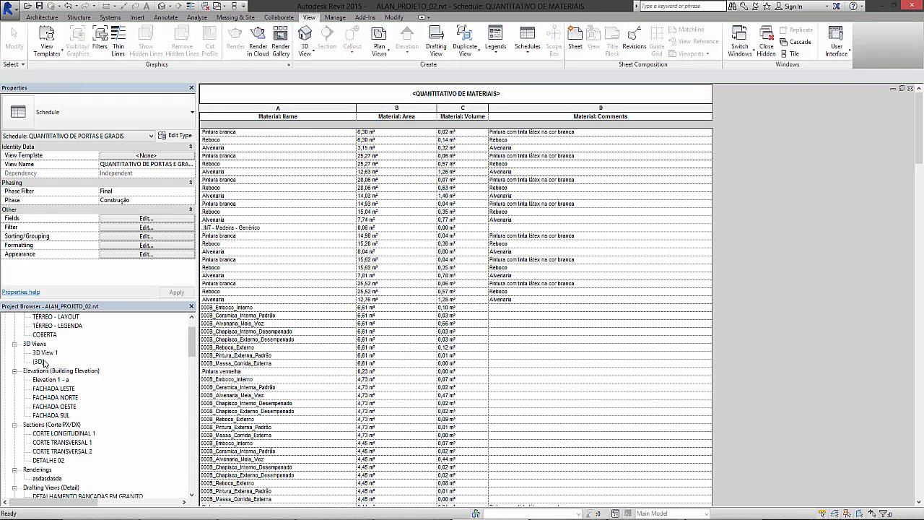
{"action": "left_click", "coordinate": [41, 362]}
{"action": "scroll", "coordinate": [47, 358], "scroll_direction": "up", "scroll_amount": 2}
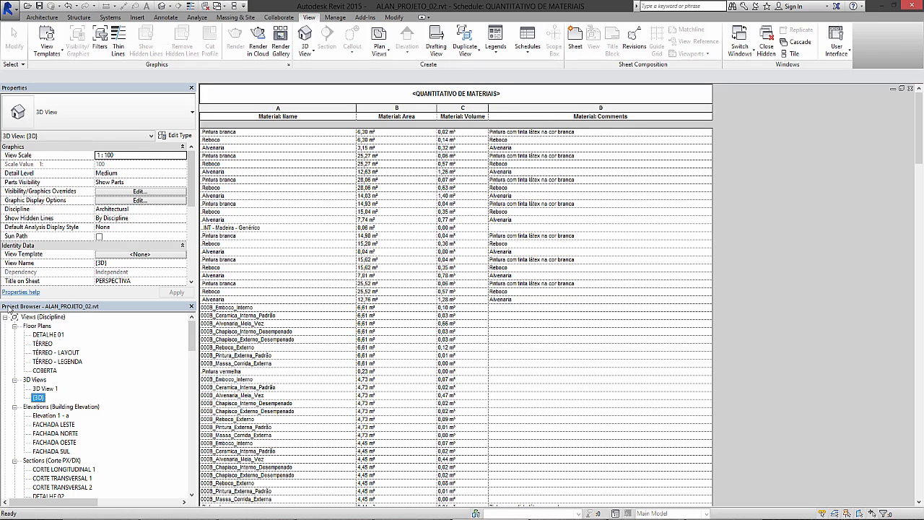
{"action": "scroll", "coordinate": [65, 419], "scroll_direction": "down", "scroll_amount": 10}
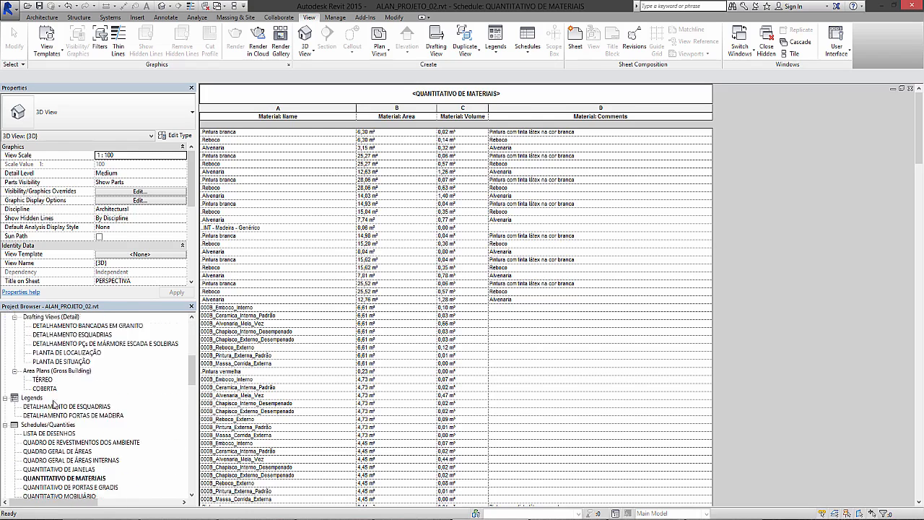
{"action": "left_click", "coordinate": [67, 425]}
{"action": "scroll", "coordinate": [68, 429], "scroll_direction": "up", "scroll_amount": 6}
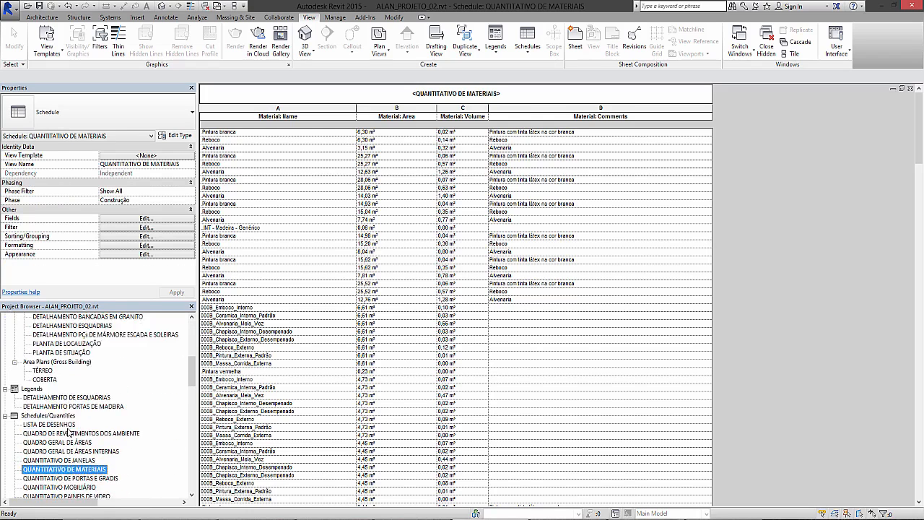
{"action": "scroll", "coordinate": [69, 431], "scroll_direction": "up", "scroll_amount": 3}
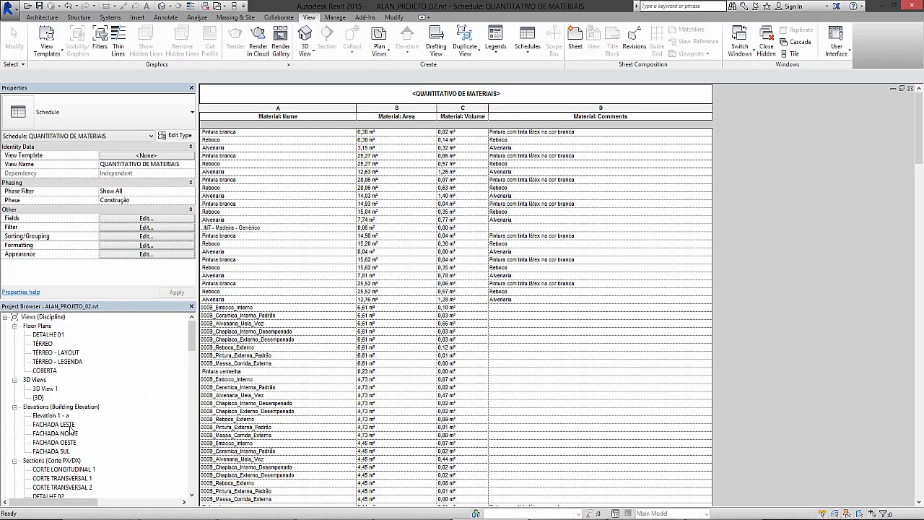
{"action": "double_click", "coordinate": [39, 397]}
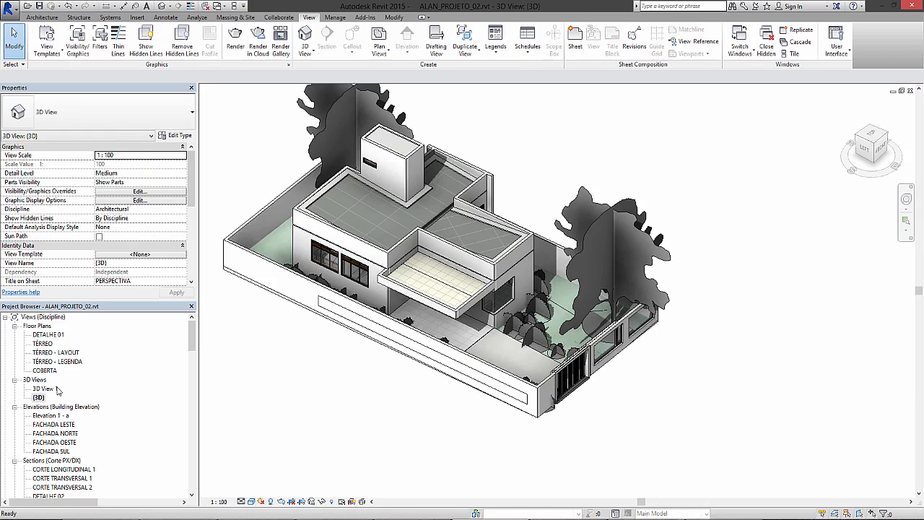
{"action": "mouse_move", "coordinate": [726, 371]}
{"action": "middle_mouse_down", "text": "shift"}
{"action": "mouse_move", "coordinate": [507, 326]}
{"action": "mouse_move", "coordinate": [499, 383]}
{"action": "mouse_move", "coordinate": [565, 429]}
{"action": "mouse_move", "coordinate": [734, 375]}
{"action": "middle_mouse_up", "text": "shift"}
{"action": "scroll", "coordinate": [395, 363], "scroll_direction": "up", "scroll_amount": 5}
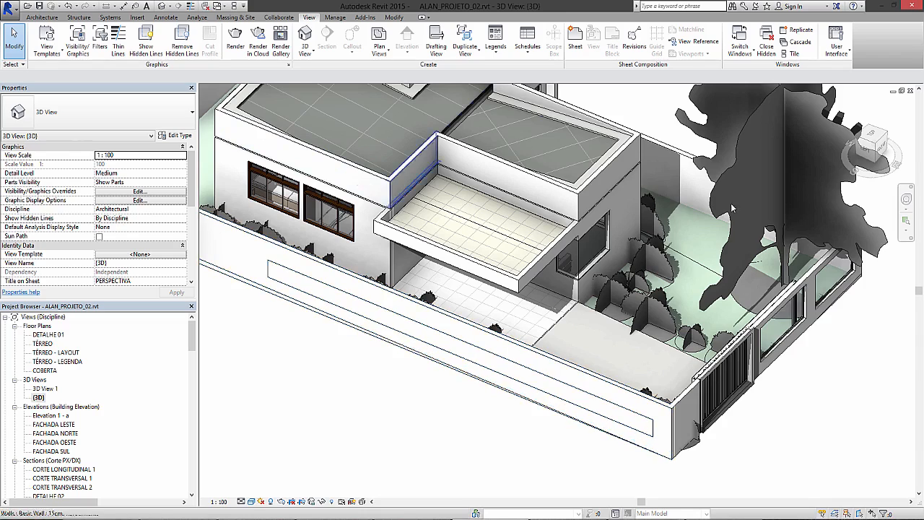
{"action": "middle_click_drag", "start_coordinate": [570, 363], "coordinate": [535, 398], "text": "shift"}
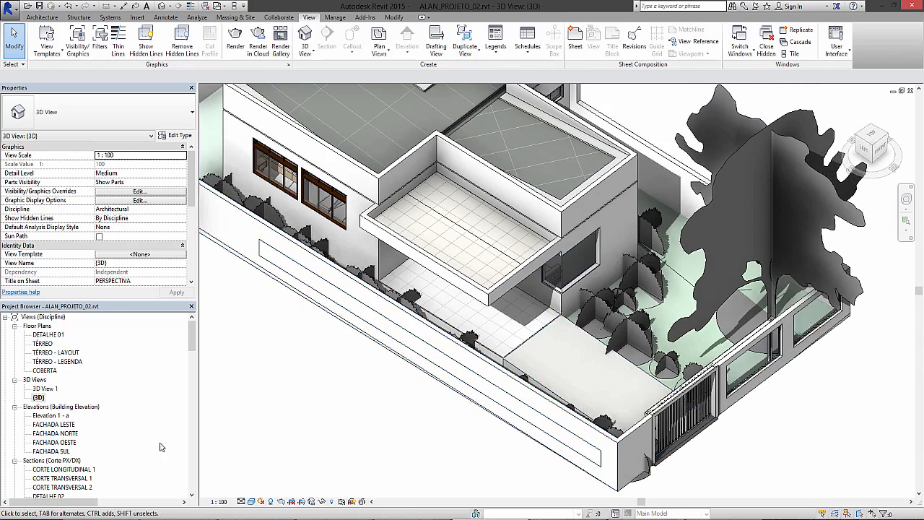
- Reopen the QUANTITATIVO DE MATERIAIS schedule to view its material rows
{"action": "left_click", "coordinate": [55, 433]}
{"action": "scroll", "coordinate": [55, 442], "scroll_direction": "down", "scroll_amount": 2}
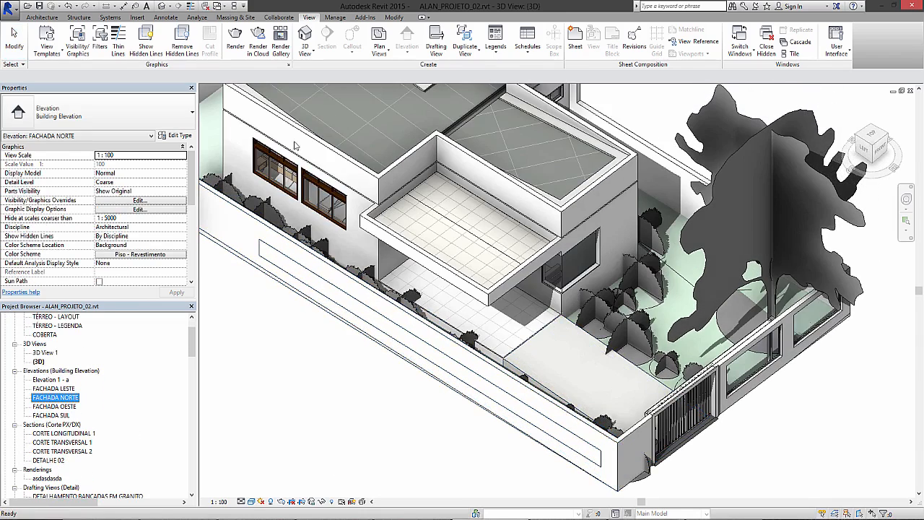
{"action": "scroll", "coordinate": [70, 469], "scroll_direction": "down", "scroll_amount": 10}
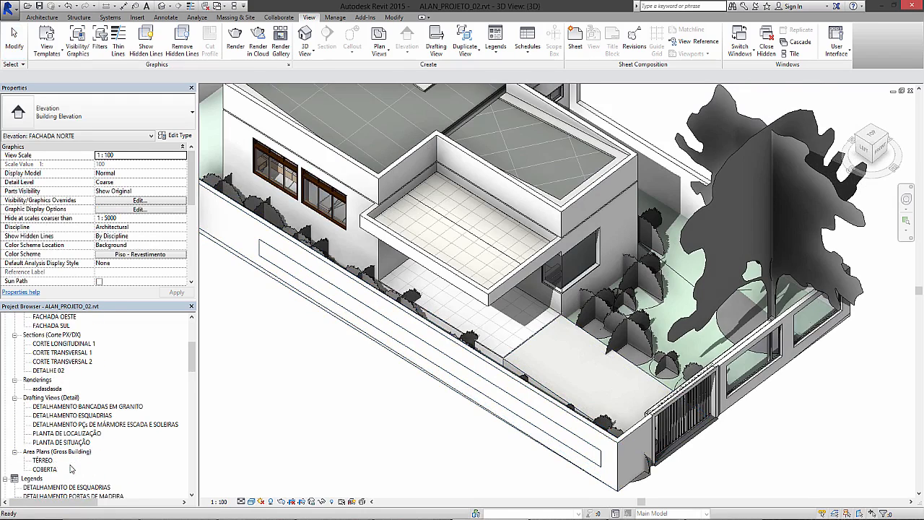
{"action": "double_click", "coordinate": [65, 442]}
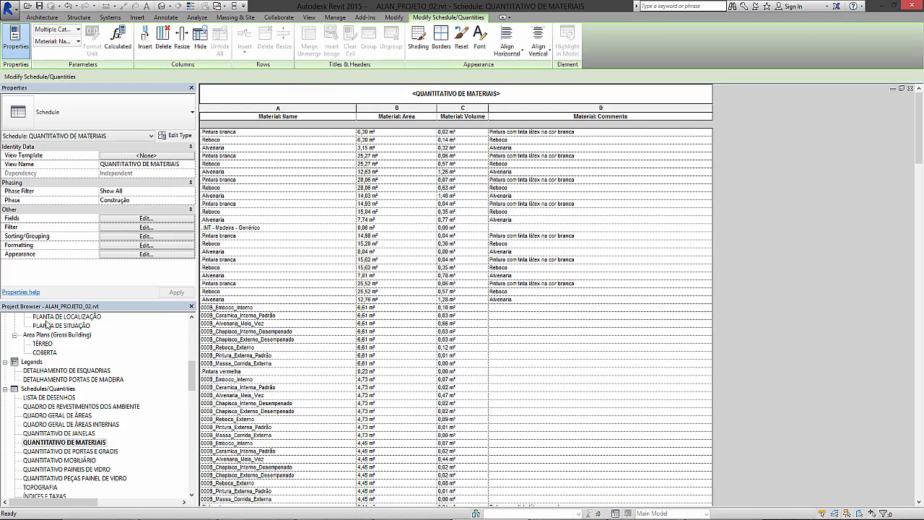
- Switch from the materials schedule back to the {3D} view of the house
{"action": "scroll", "coordinate": [41, 345], "scroll_direction": "up", "scroll_amount": 7}
{"action": "scroll", "coordinate": [42, 345], "scroll_direction": "up", "scroll_amount": 2}
{"action": "double_click", "coordinate": [38, 370]}
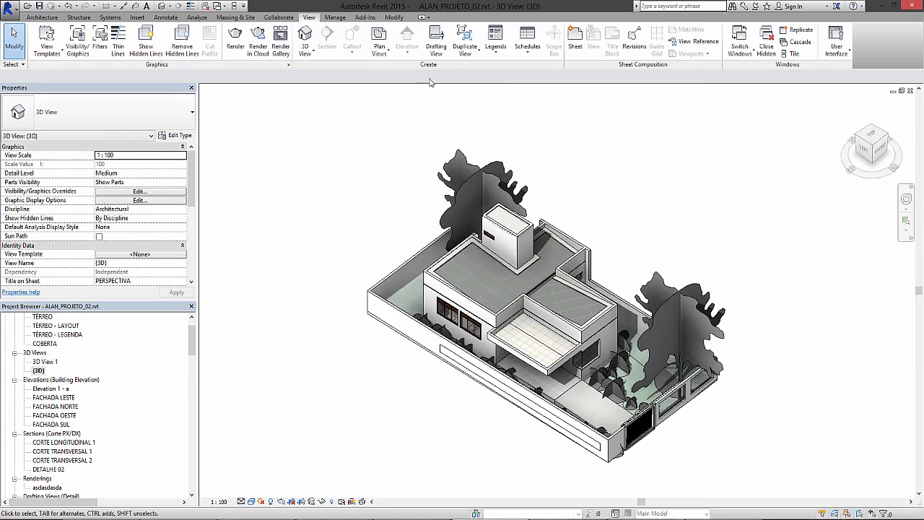
- Close the Project1 TÉRREO floor plan and tile the {3D} view side by side with the QUANTITATIVO DE MATERIAIS schedule
{"action": "left_click", "coordinate": [793, 54]}
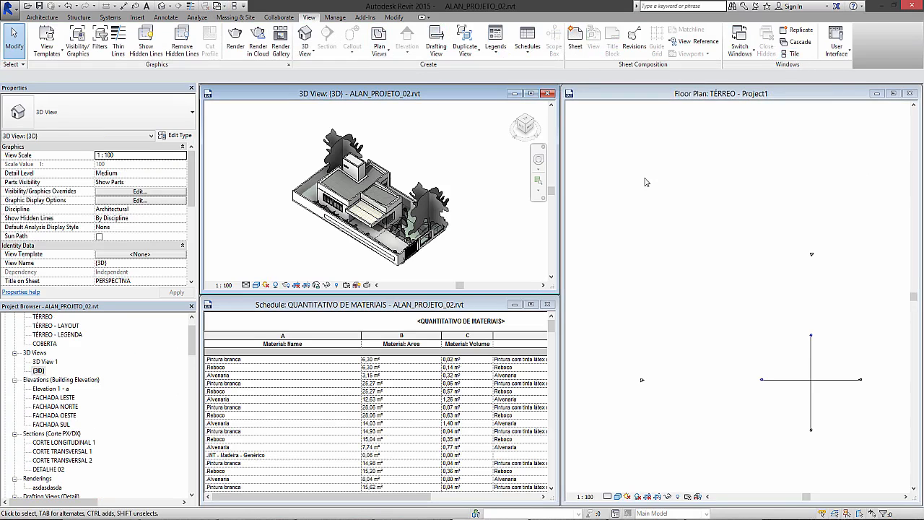
{"action": "left_click", "coordinate": [623, 192]}
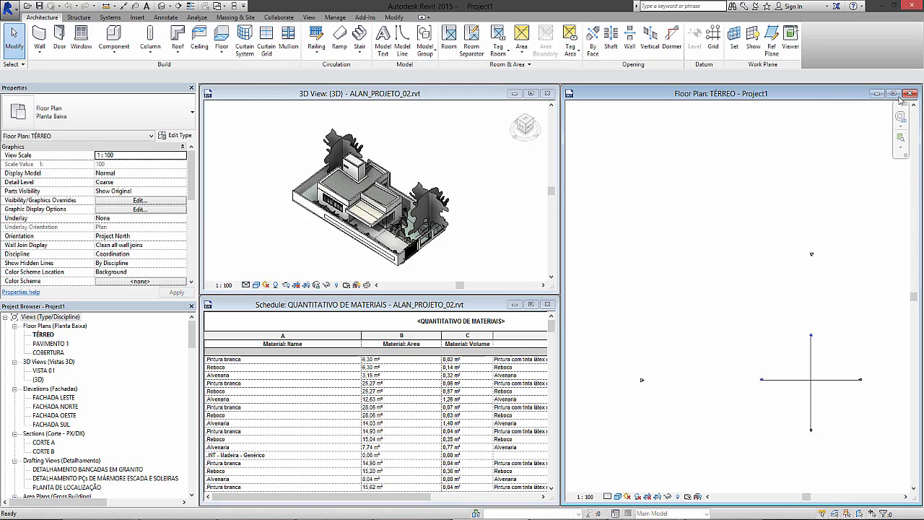
{"action": "left_click", "coordinate": [497, 237]}
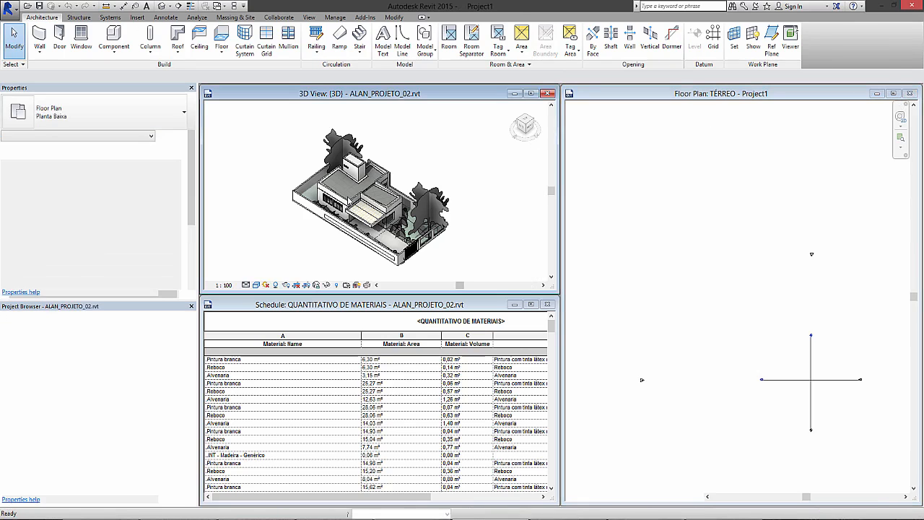
{"action": "left_click", "coordinate": [908, 94]}
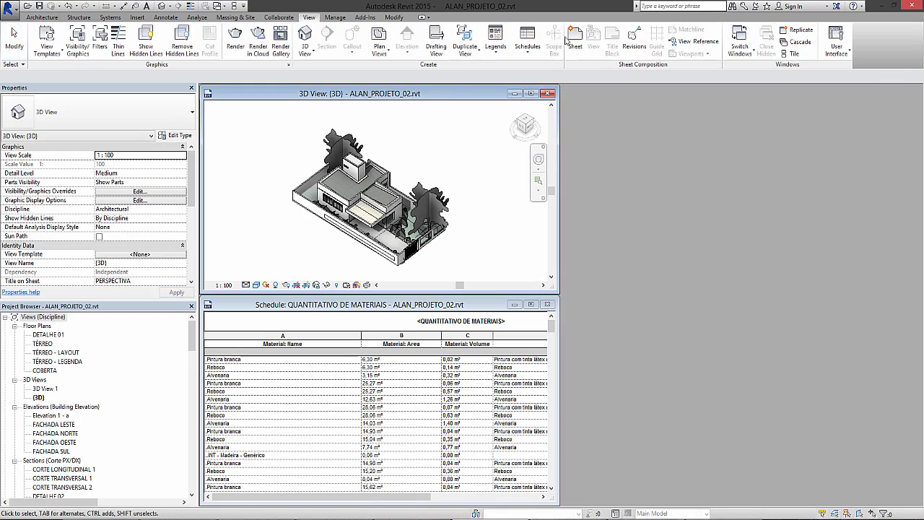
{"action": "left_click", "coordinate": [793, 55]}
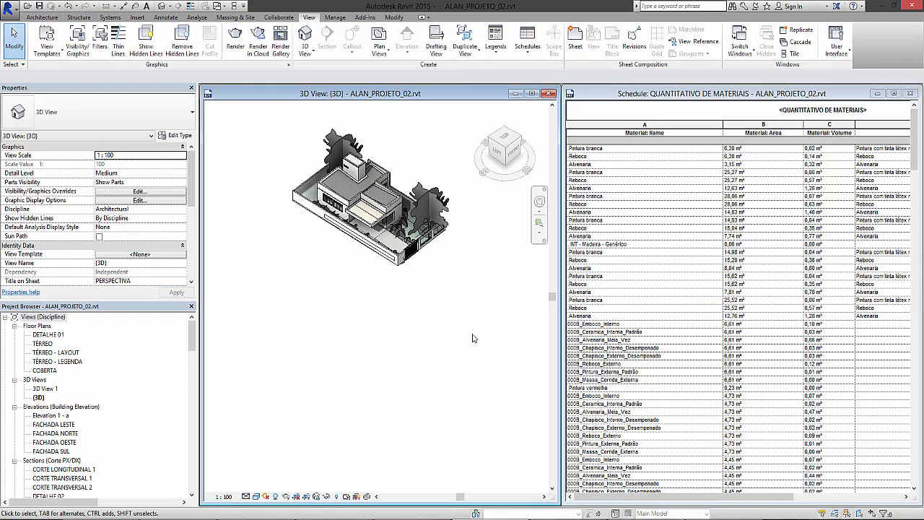
- Select the 15cm basic wall on the lot boundary behind the house in the {3D} view
{"action": "scroll", "coordinate": [350, 346], "scroll_direction": "up", "scroll_amount": 5}
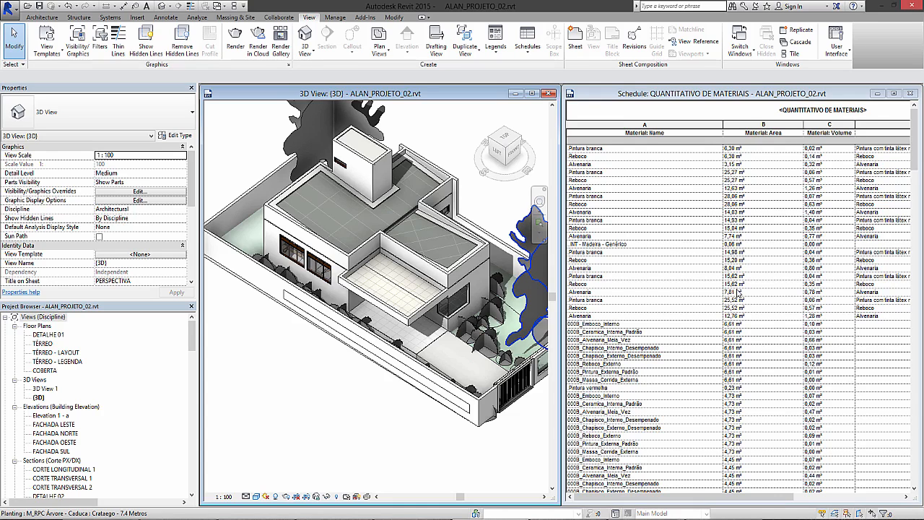
{"action": "middle_click_drag", "start_coordinate": [378, 281], "coordinate": [367, 325]}
{"action": "left_click", "coordinate": [253, 244]}
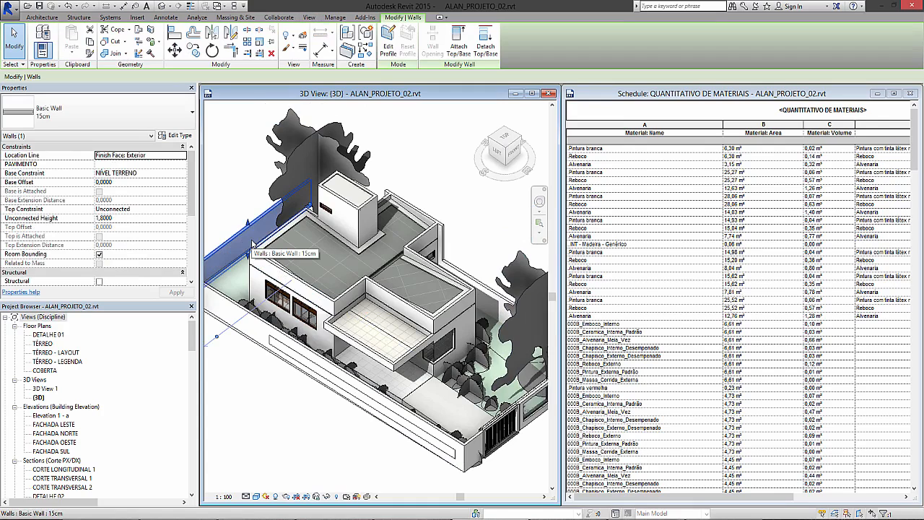
{"action": "middle_click_drag", "start_coordinate": [301, 256], "coordinate": [339, 292]}
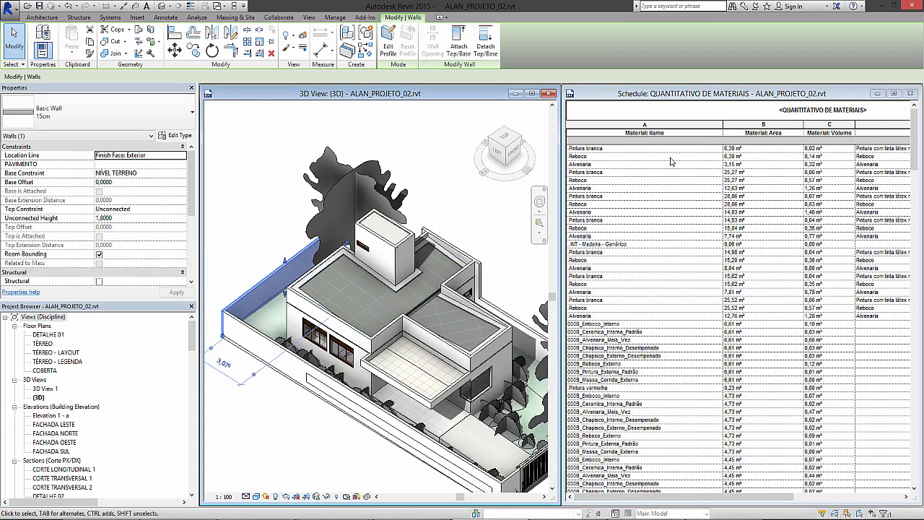
- Select several material rows in the schedule, including a 000B_Chapisco_Interno_Desempenado row, to locate their elements in the 3D model
{"action": "left_click", "coordinate": [609, 340]}
{"action": "scroll", "coordinate": [609, 332], "scroll_direction": "down", "scroll_amount": 4}
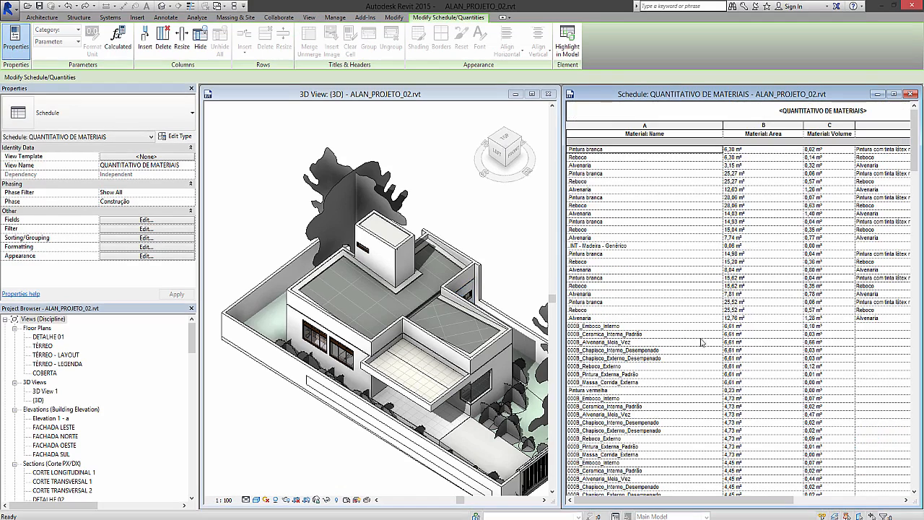
{"action": "left_click", "coordinate": [632, 349]}
{"action": "scroll", "coordinate": [633, 356], "scroll_direction": "down", "scroll_amount": 10}
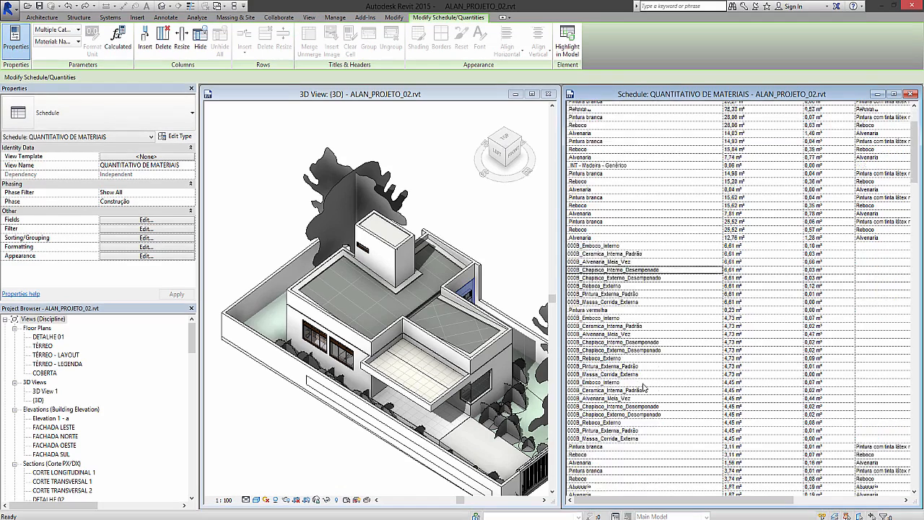
{"action": "left_click", "coordinate": [581, 159]}
{"action": "left_click", "coordinate": [602, 165]}
{"action": "left_click", "coordinate": [602, 185]}
{"action": "scroll", "coordinate": [602, 189], "scroll_direction": "down", "scroll_amount": 7}
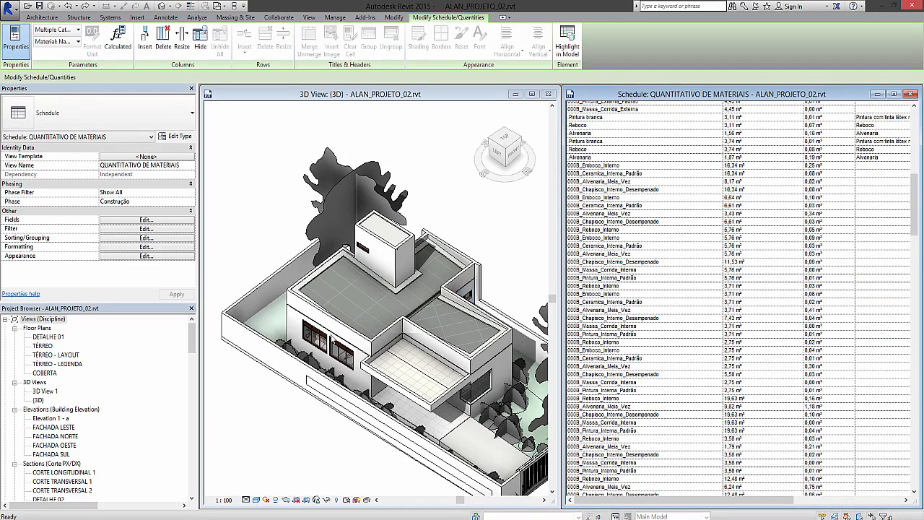
- Select the terrace's Cerâmica compound ceiling in the model, and look through the schedule rows from a 000B_Chapisco_Interno_Desempenado row
{"action": "left_click", "coordinate": [389, 248]}
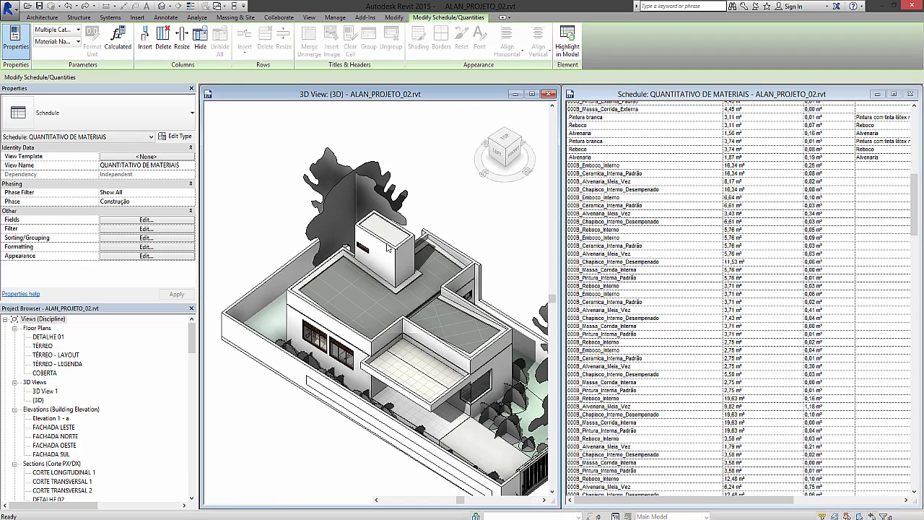
{"action": "left_click", "coordinate": [433, 378]}
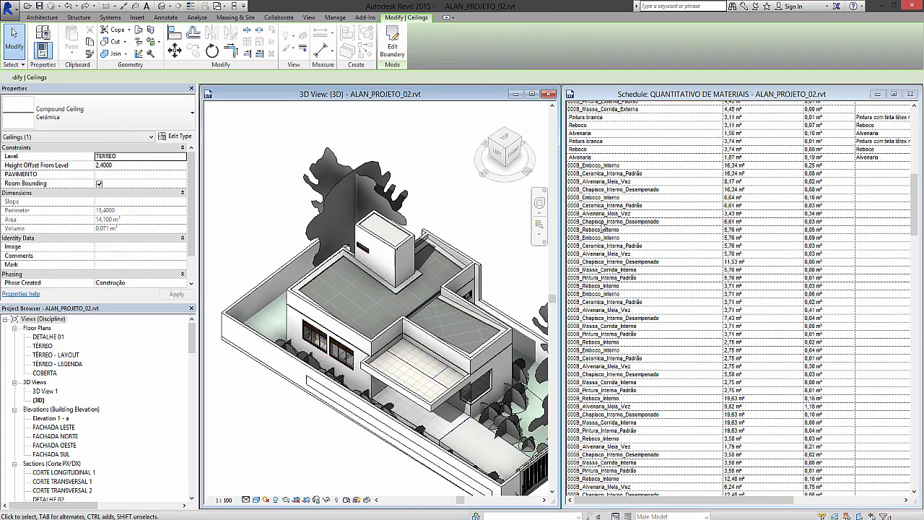
{"action": "left_click", "coordinate": [603, 223]}
{"action": "scroll", "coordinate": [605, 235], "scroll_direction": "up", "scroll_amount": 2}
{"action": "scroll", "coordinate": [609, 242], "scroll_direction": "down", "scroll_amount": 4}
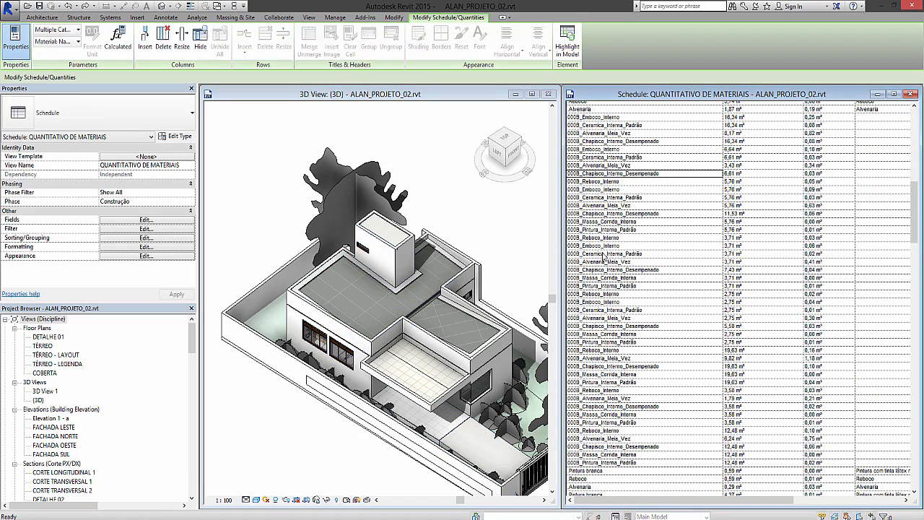
- Sort the QUANTITATIVO DE MATERIAIS takeoff by Material: Name in ascending order
{"action": "left_click_drag", "start_coordinate": [191, 337], "coordinate": [191, 387]}
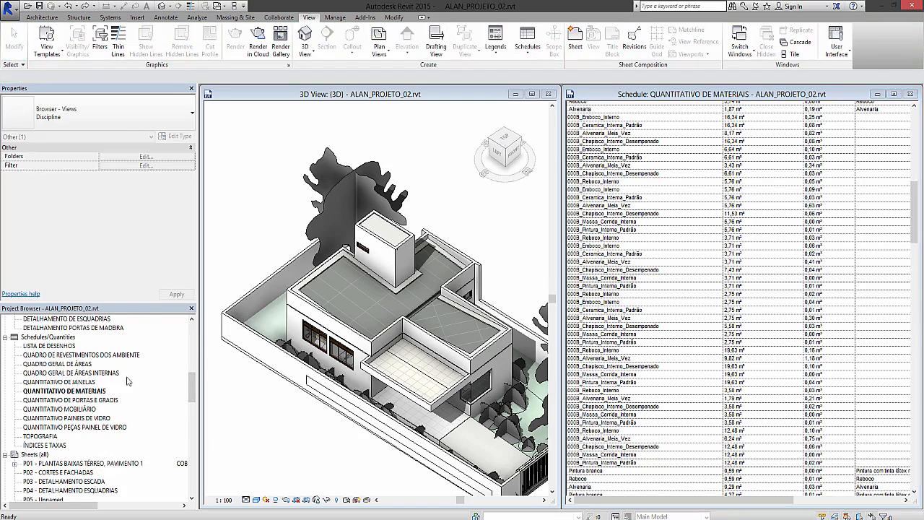
{"action": "left_click", "coordinate": [87, 391]}
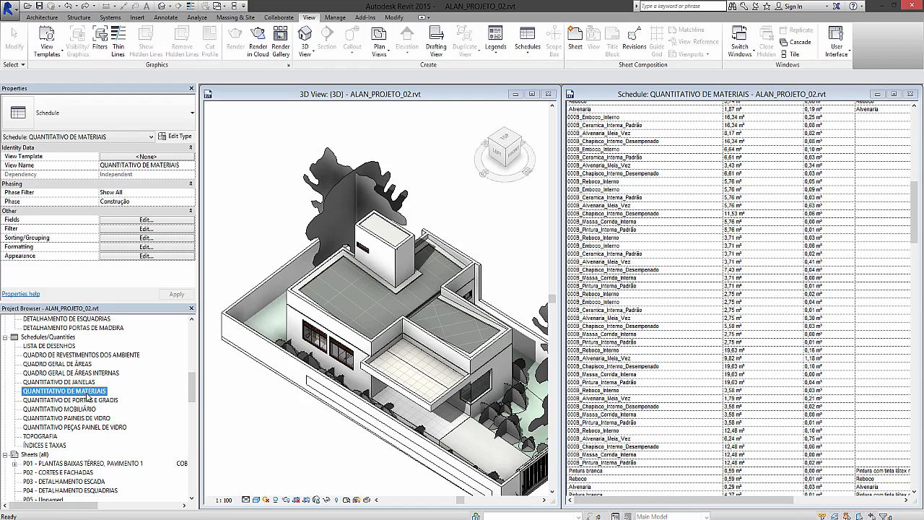
{"action": "left_click", "coordinate": [129, 221]}
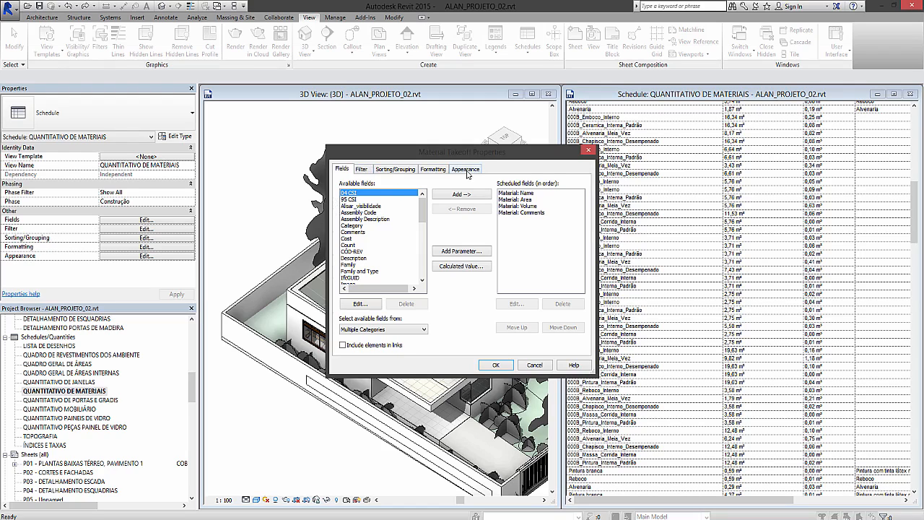
{"action": "left_click", "coordinate": [386, 174]}
{"action": "left_click_drag", "start_coordinate": [419, 159], "coordinate": [328, 158]}
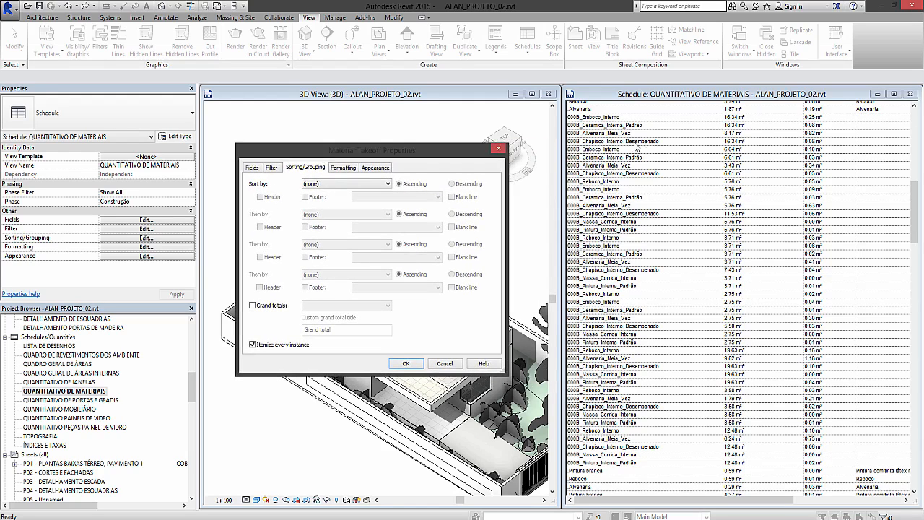
{"action": "left_click", "coordinate": [337, 185]}
{"action": "left_click", "coordinate": [335, 190]}
{"action": "left_click", "coordinate": [318, 186]}
{"action": "left_click", "coordinate": [320, 199]}
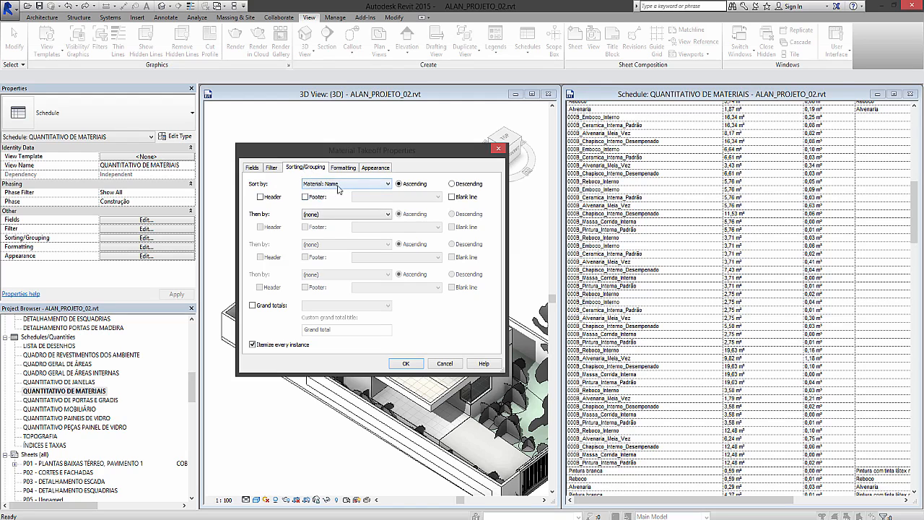
{"action": "left_click", "coordinate": [406, 363]}
- Select rows of the sorted schedule one after another to locate their elements in the 3D model
{"action": "mouse_move", "coordinate": [919, 215]}
{"action": "left_mouse_down"}
{"action": "mouse_move", "coordinate": [920, 193]}
{"action": "mouse_move", "coordinate": [921, 204]}
{"action": "left_mouse_up"}
{"action": "left_click", "coordinate": [596, 159]}
{"action": "left_click", "coordinate": [596, 181]}
{"action": "left_click", "coordinate": [598, 190]}
{"action": "left_click", "coordinate": [599, 198]}
{"action": "left_click", "coordinate": [601, 206]}
{"action": "left_click", "coordinate": [603, 214]}
{"action": "left_click", "coordinate": [599, 230]}
{"action": "left_click", "coordinate": [599, 238]}
- Go through the individual Pintura branca rows to examine which painted walls each one represents in the 3D model
{"action": "left_click", "coordinate": [609, 351]}
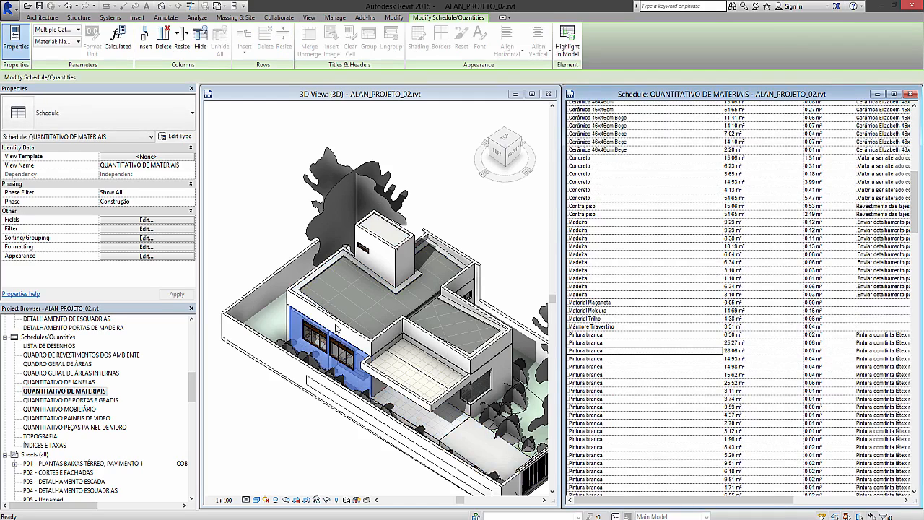
{"action": "left_click", "coordinate": [627, 383]}
{"action": "left_click", "coordinate": [619, 406]}
{"action": "left_click", "coordinate": [607, 431]}
{"action": "left_click", "coordinate": [619, 471]}
{"action": "left_click", "coordinate": [621, 423]}
{"action": "left_click", "coordinate": [605, 375]}
{"action": "left_click", "coordinate": [606, 335]}
{"action": "left_click", "coordinate": [609, 343]}
{"action": "left_click", "coordinate": [609, 351]}
{"action": "left_click", "coordinate": [608, 359]}
{"action": "left_click", "coordinate": [608, 367]}
{"action": "left_click", "coordinate": [608, 375]}
{"action": "left_click", "coordinate": [607, 382]}
{"action": "left_click", "coordinate": [606, 391]}
{"action": "left_click", "coordinate": [614, 399]}
{"action": "left_click", "coordinate": [618, 406]}
{"action": "left_click", "coordinate": [621, 414]}
{"action": "left_click", "coordinate": [624, 422]}
{"action": "left_click", "coordinate": [627, 430]}
{"action": "left_click", "coordinate": [628, 439]}
{"action": "left_click", "coordinate": [634, 447]}
{"action": "left_click", "coordinate": [639, 424]}
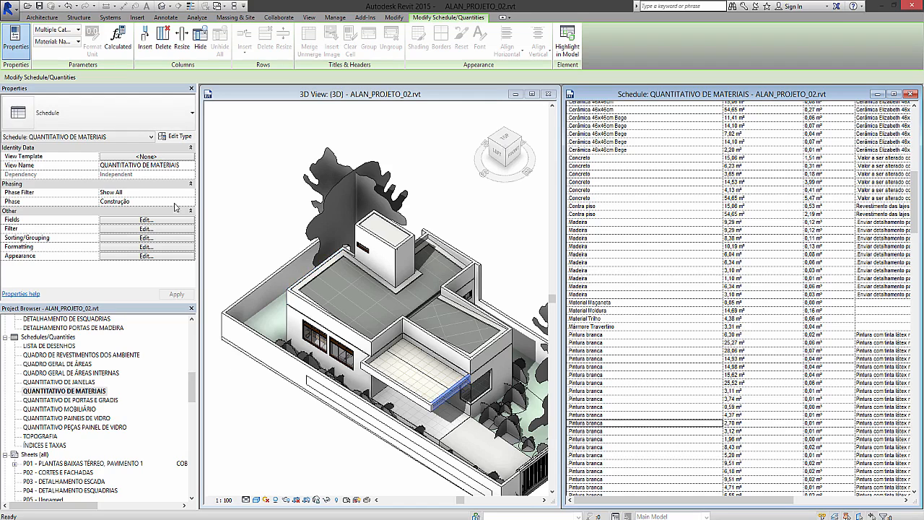
- Turn off Itemize every instance for the takeoff and select the grouped Alvenaria row to locate its elements in the model
{"action": "scroll", "coordinate": [740, 356], "scroll_direction": "down", "scroll_amount": 3}
{"action": "scroll", "coordinate": [741, 356], "scroll_direction": "down", "scroll_amount": 6}
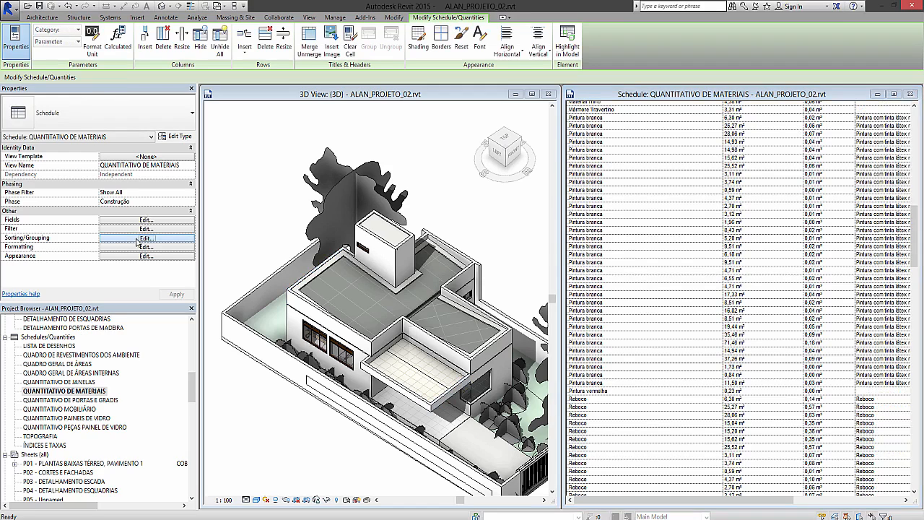
{"action": "left_click", "coordinate": [142, 237]}
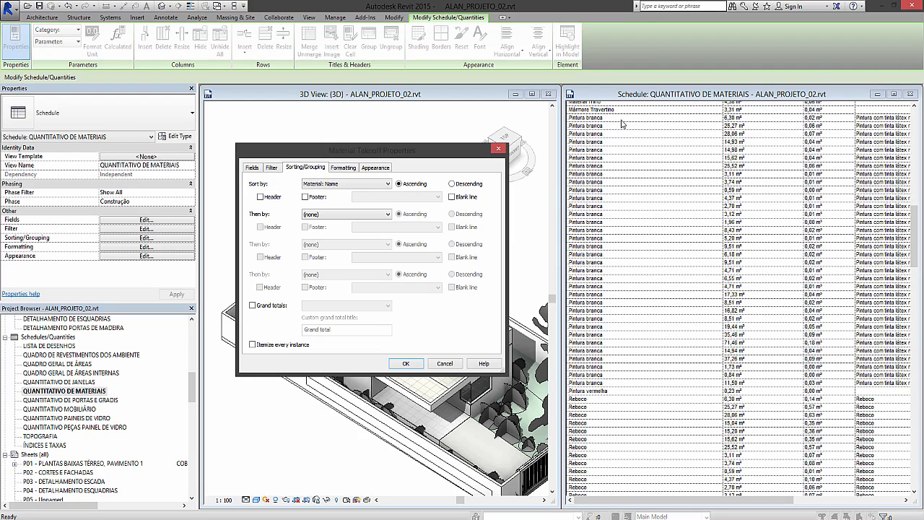
{"action": "left_click", "coordinate": [408, 364]}
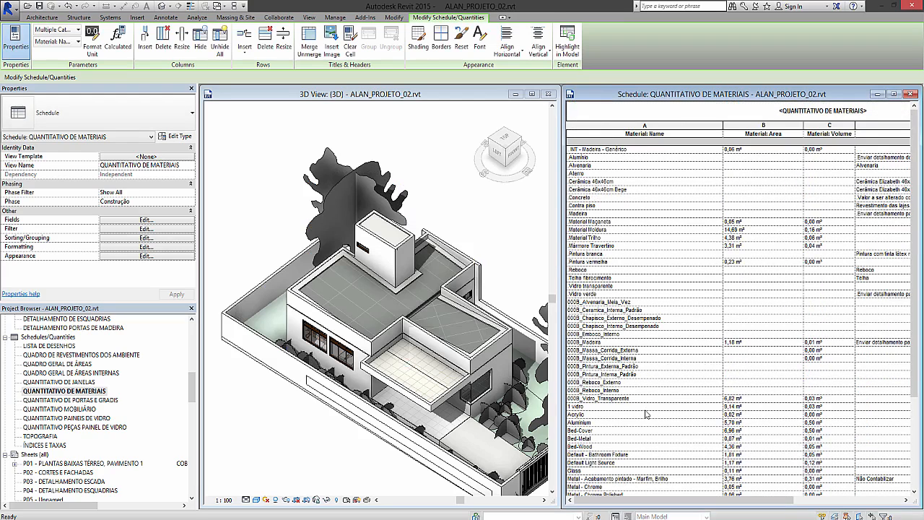
{"action": "left_click", "coordinate": [590, 165]}
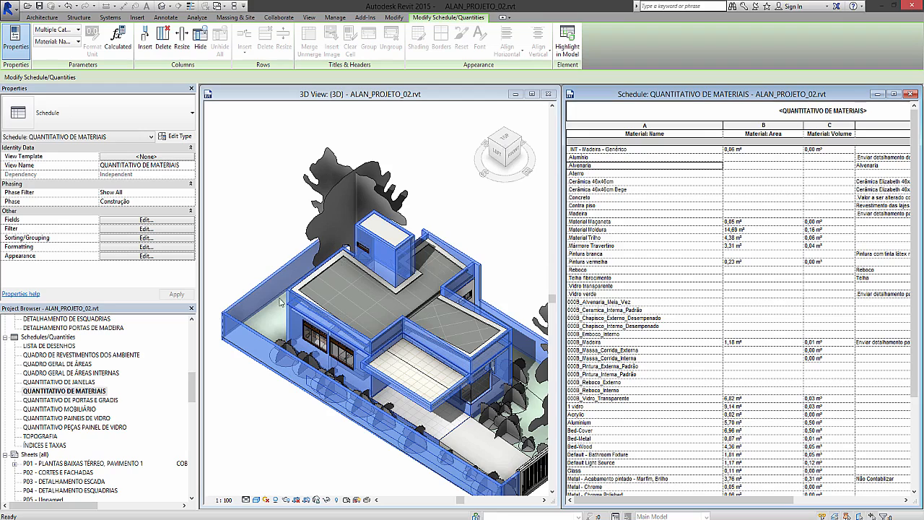
{"action": "left_click", "coordinate": [746, 168]}
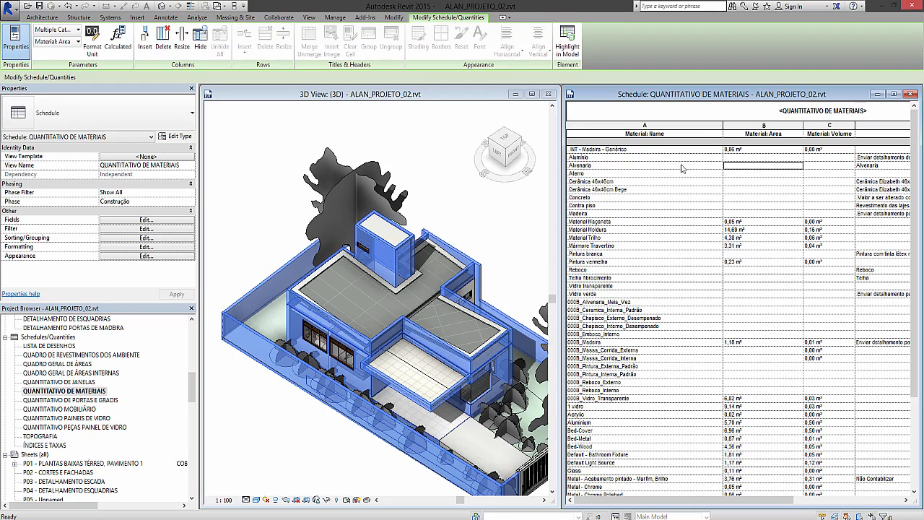
- Enable grand totals for the takeoff and set them to Totals only
{"action": "left_click", "coordinate": [152, 240]}
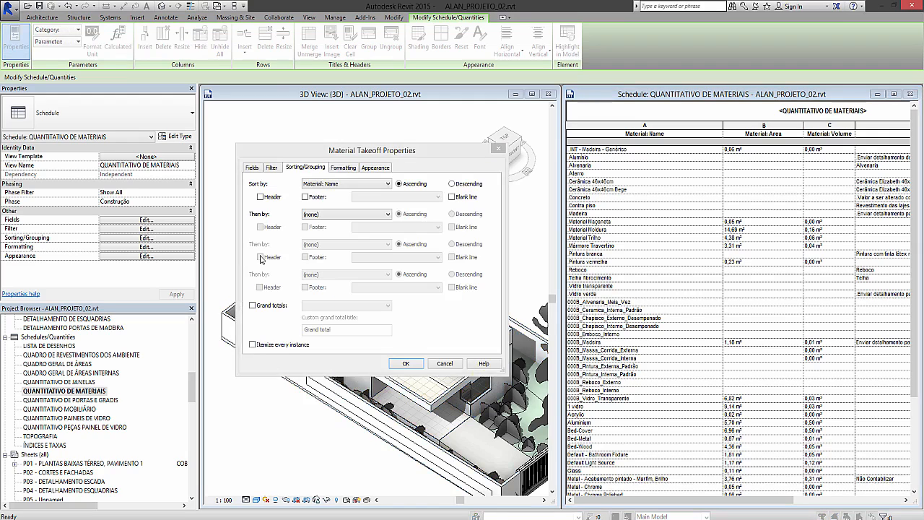
{"action": "left_click", "coordinate": [271, 308]}
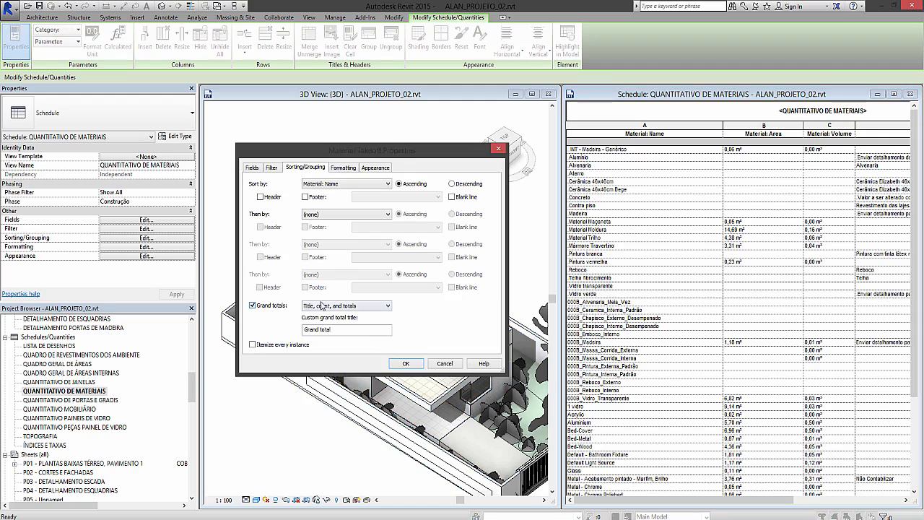
{"action": "left_click", "coordinate": [255, 307]}
{"action": "left_click", "coordinate": [254, 307]}
{"action": "left_click", "coordinate": [343, 308]}
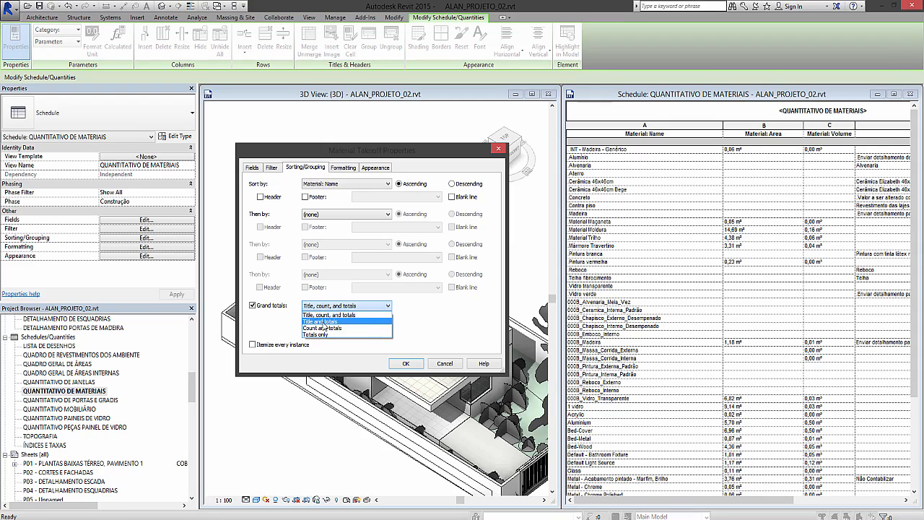
{"action": "left_click", "coordinate": [322, 335]}
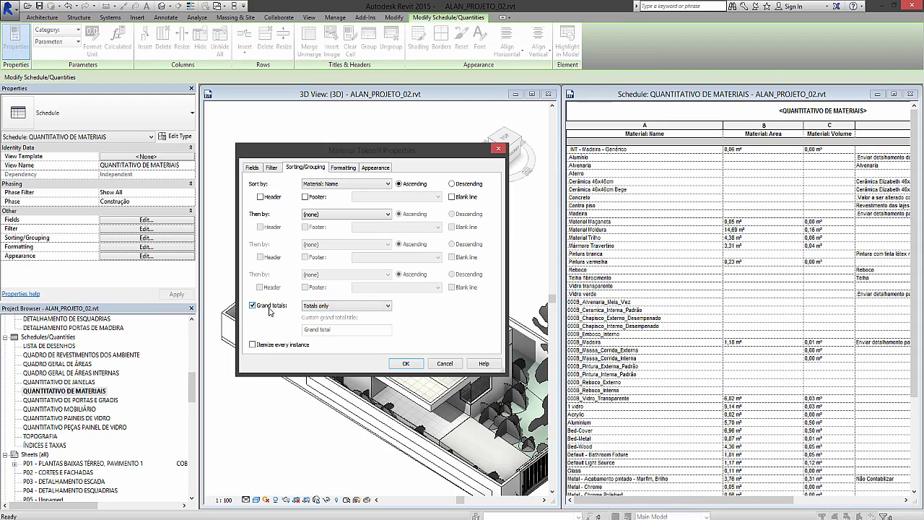
{"action": "left_click", "coordinate": [318, 309]}
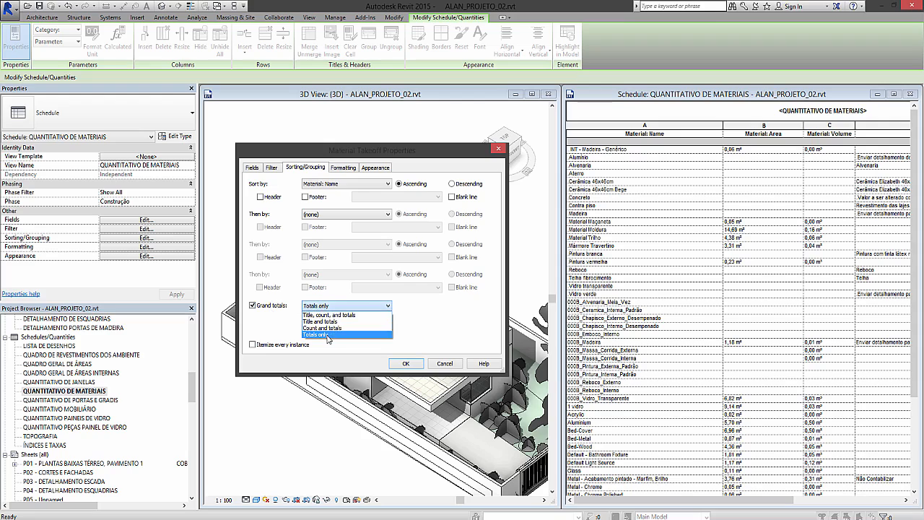
{"action": "left_click", "coordinate": [328, 336]}
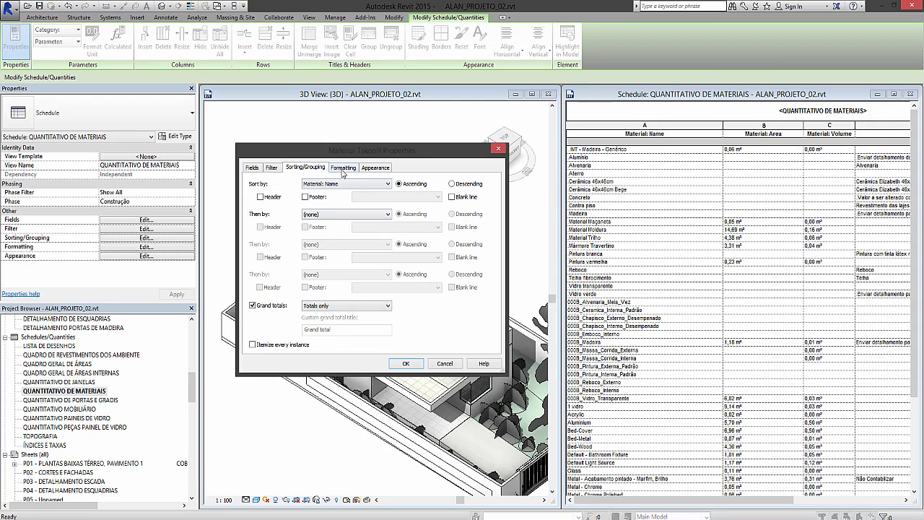
{"action": "left_click", "coordinate": [322, 306]}
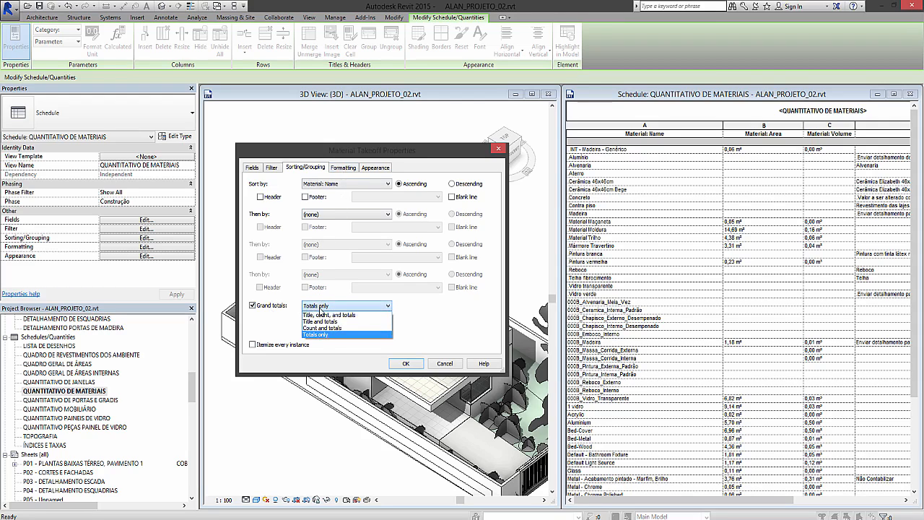
{"action": "left_click", "coordinate": [351, 335]}
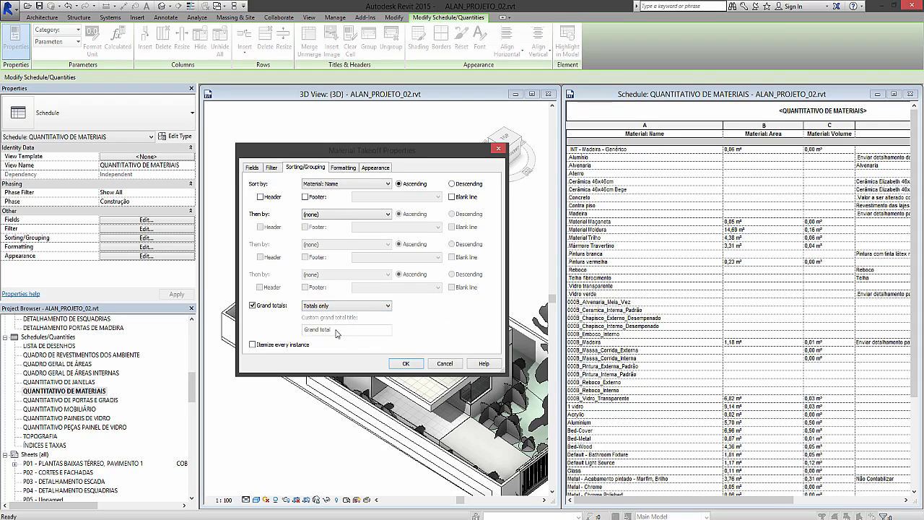
- Enable Calculate totals for the Material: Area and Material: Volume fields of the takeoff and apply the changes
{"action": "left_click", "coordinate": [341, 169]}
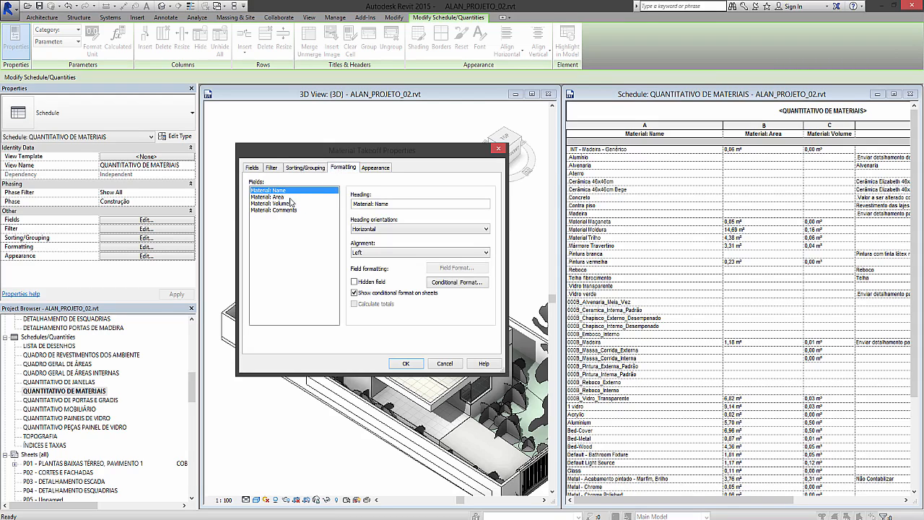
{"action": "left_click", "coordinate": [280, 197]}
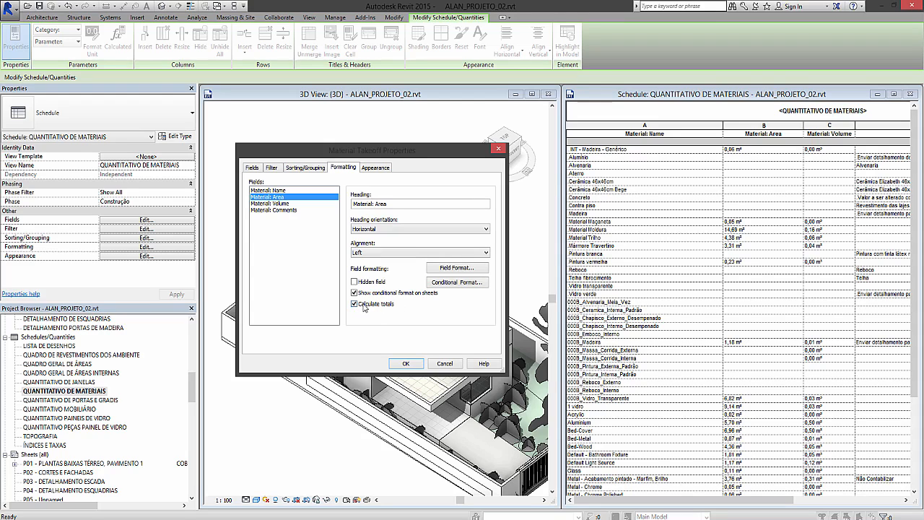
{"action": "left_click", "coordinate": [291, 204]}
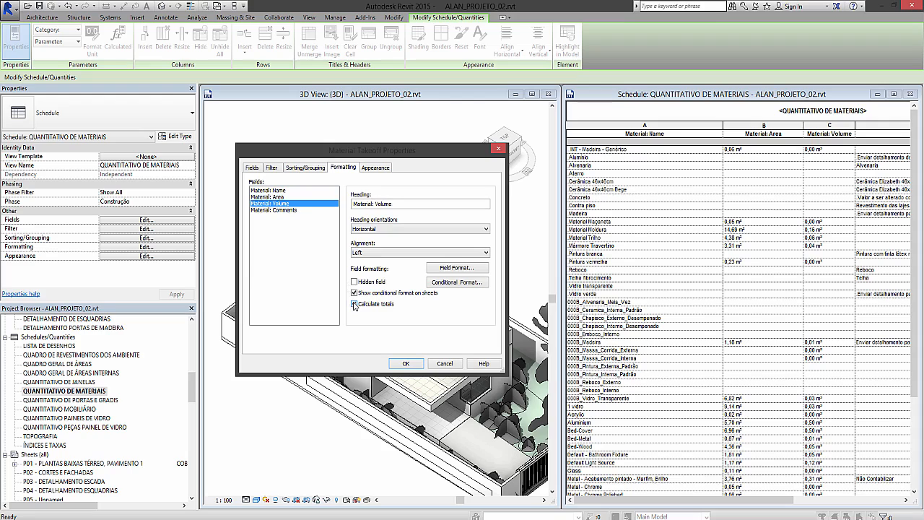
{"action": "left_click", "coordinate": [281, 198]}
{"action": "left_click", "coordinate": [285, 204]}
{"action": "left_click", "coordinate": [304, 168]}
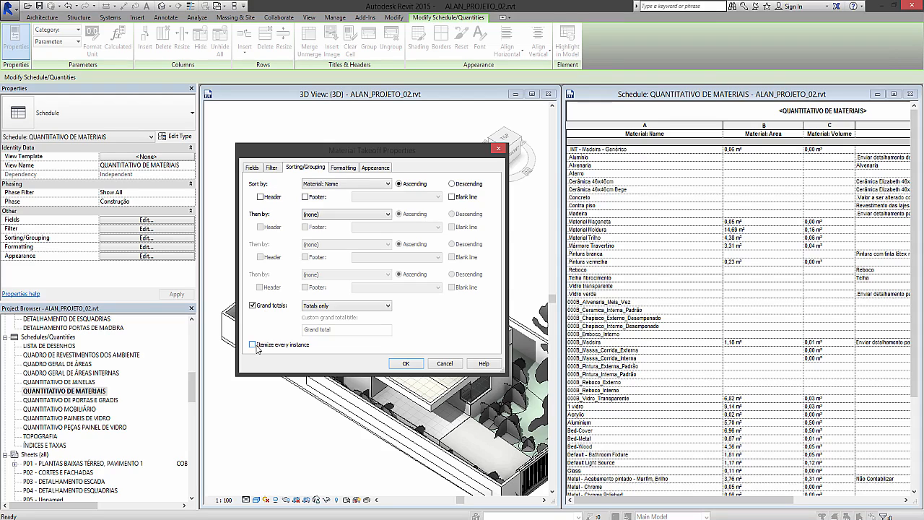
{"action": "left_click", "coordinate": [344, 169]}
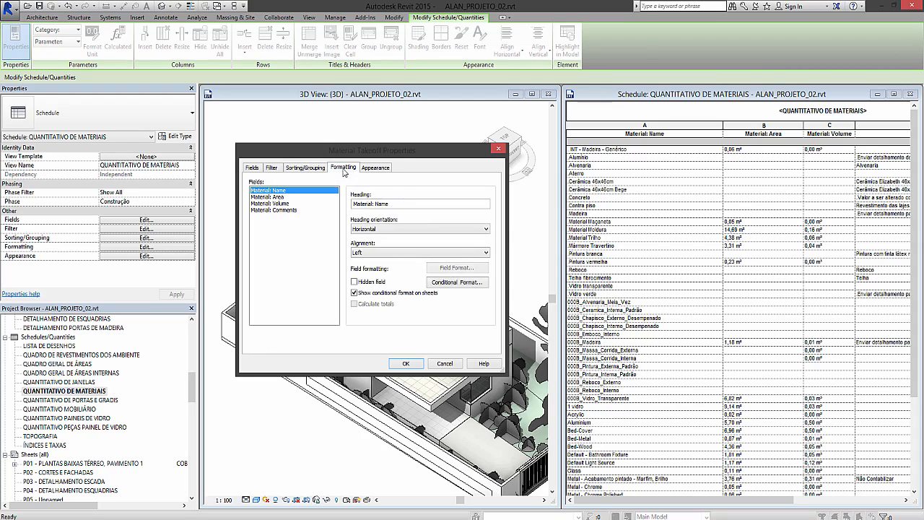
{"action": "left_click", "coordinate": [292, 196]}
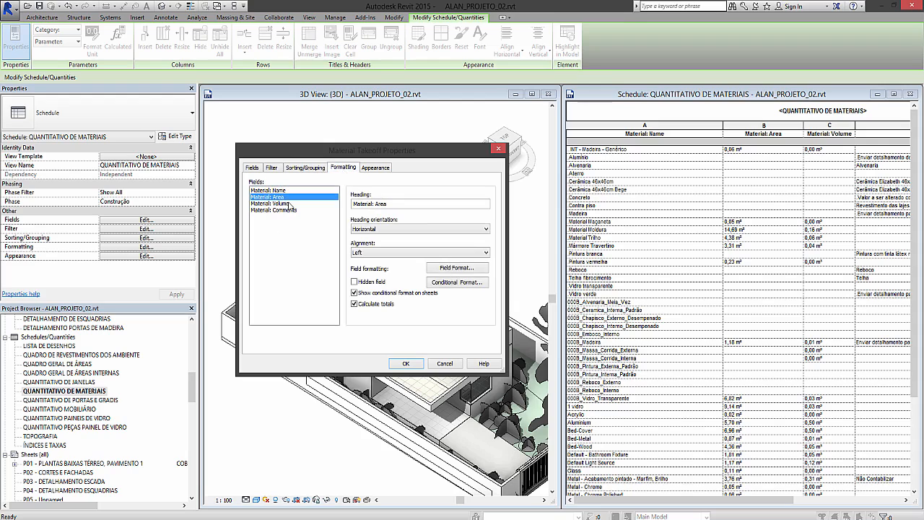
{"action": "left_click", "coordinate": [293, 203]}
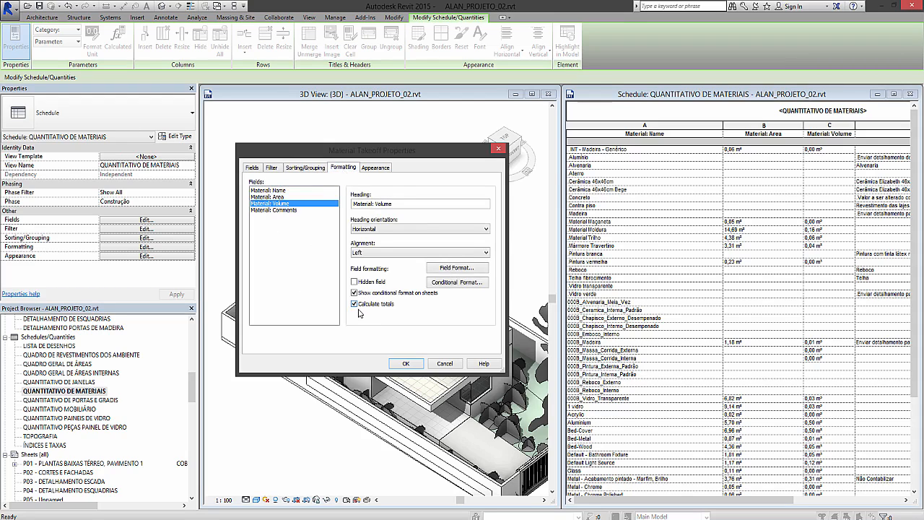
{"action": "left_click", "coordinate": [406, 363]}
- Check the totalled Alvenaria area and locate the Alvenaria and 000B_Alvenaria_Meia_Vez elements in the 3D model
{"action": "left_click", "coordinate": [757, 166]}
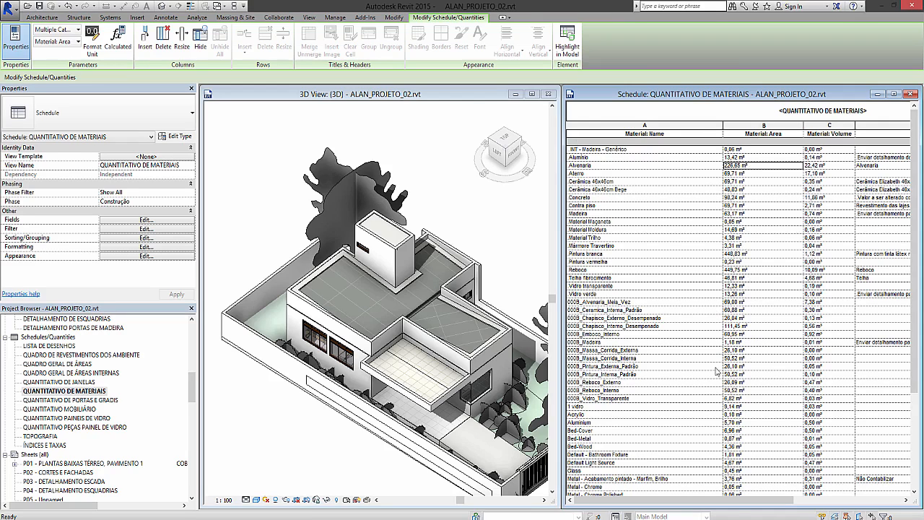
{"action": "left_click", "coordinate": [633, 306]}
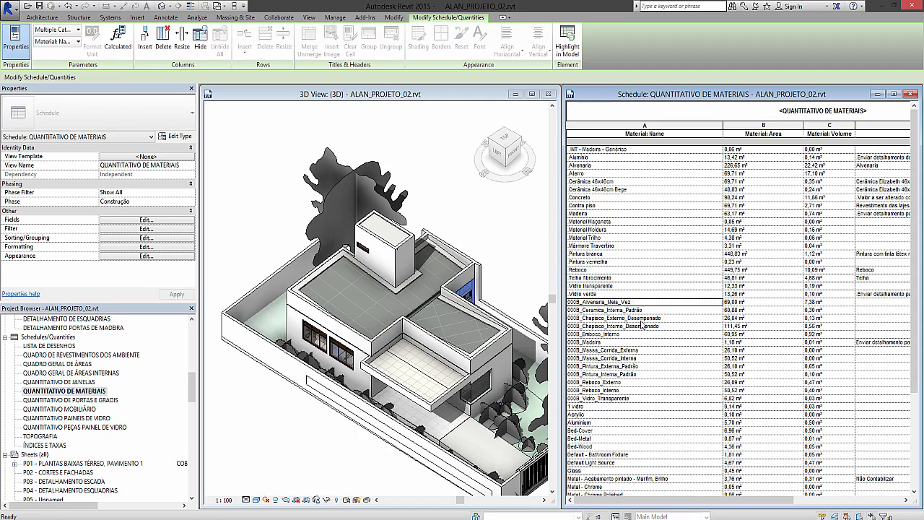
{"action": "left_click", "coordinate": [594, 166]}
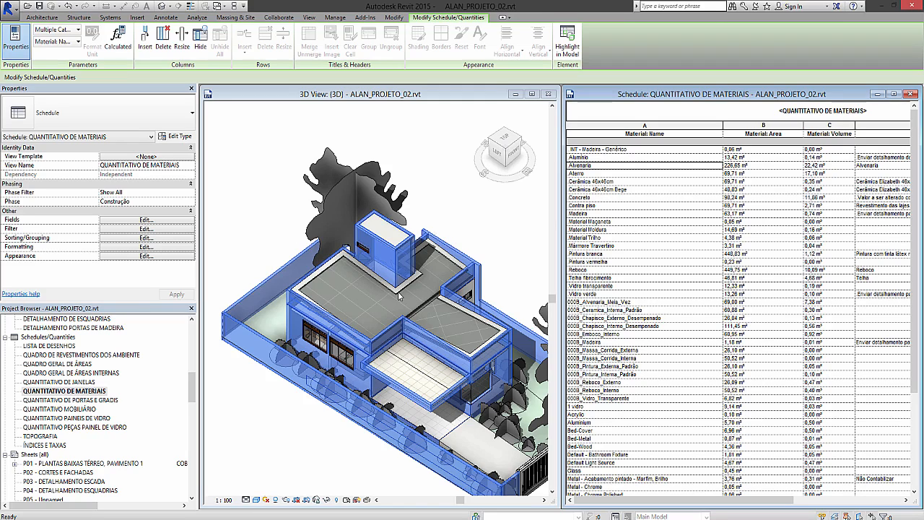
{"action": "left_click", "coordinate": [254, 327]}
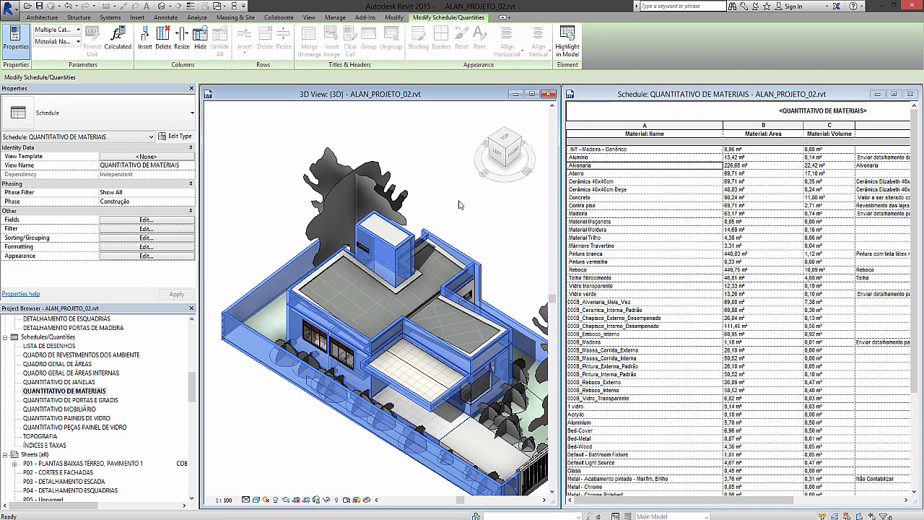
{"action": "left_click", "coordinate": [62, 390]}
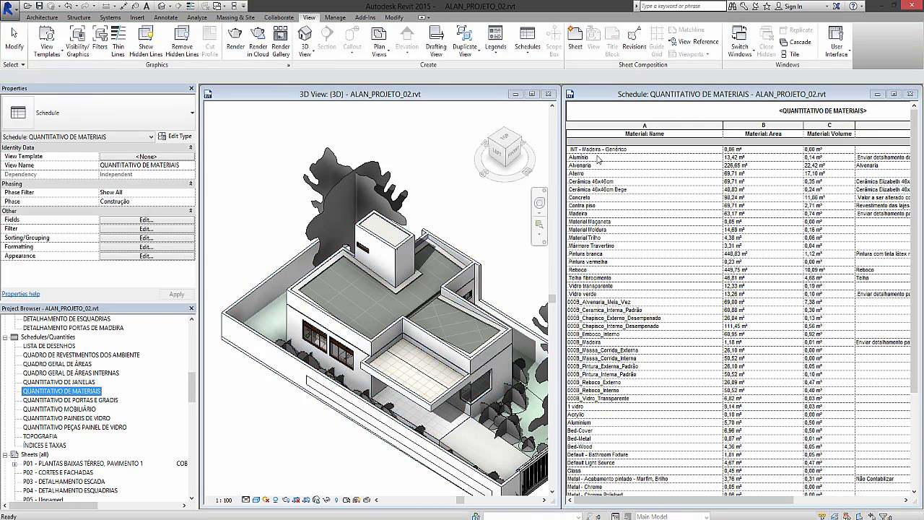
- Rename the material name column heading to MATERIAL and the area column heading to ÁREA
{"action": "left_click", "coordinate": [676, 137]}
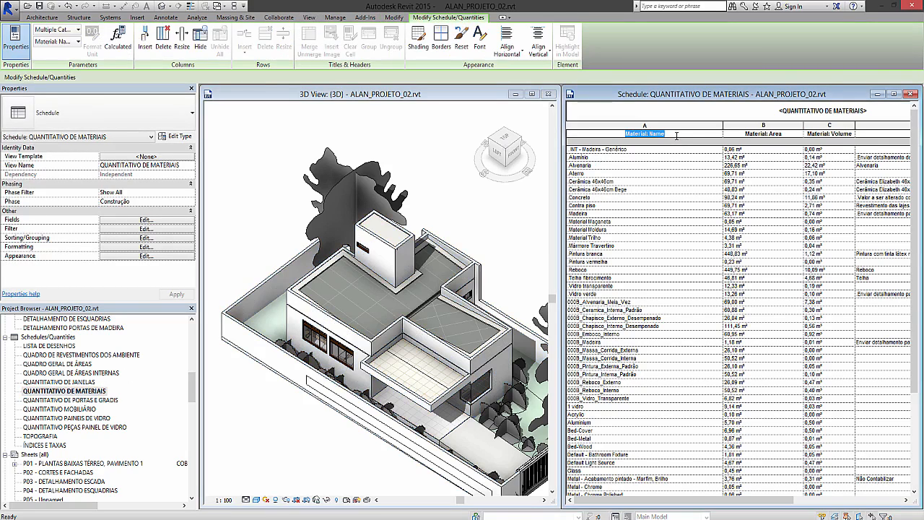
{"action": "type", "text": "MATERIAL"}
{"action": "key", "text": "Return"}
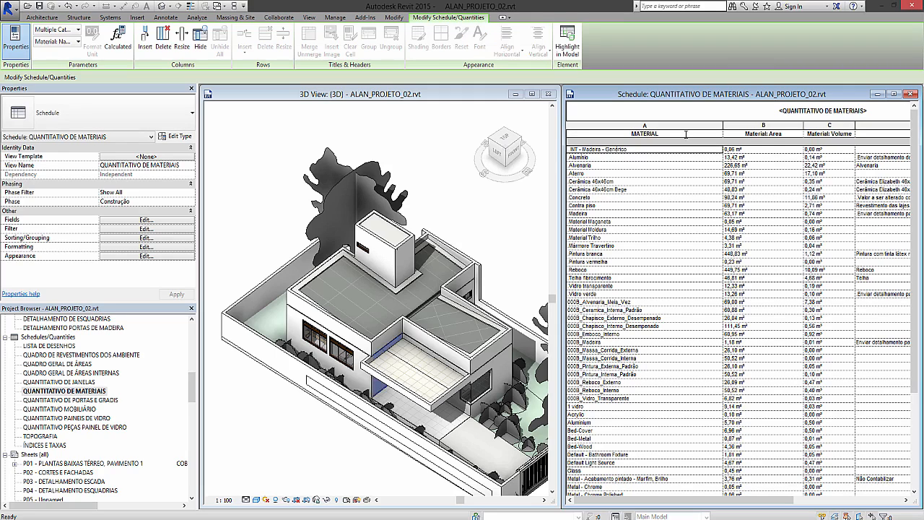
{"action": "left_click", "coordinate": [788, 133]}
{"action": "type", "text": "ARE"}
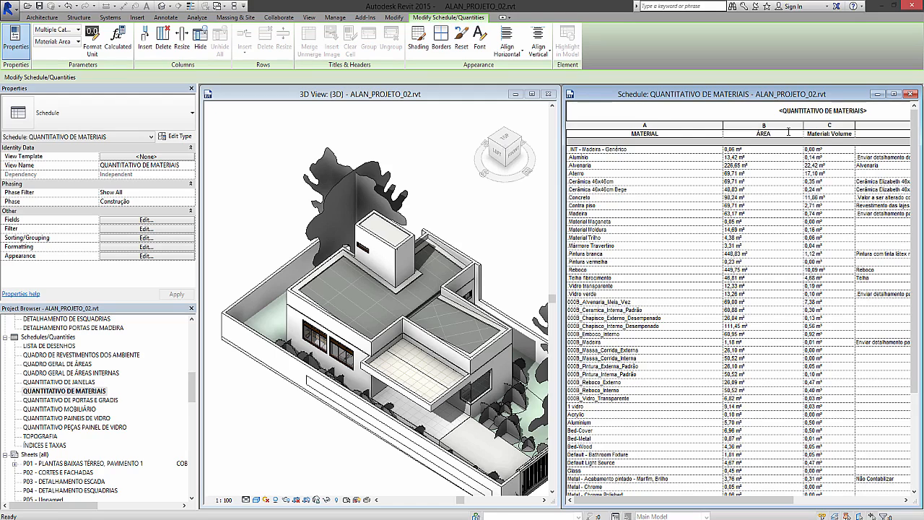
- Rename the volume column heading to VOLUME and the comments column heading to COMENTÁRIOS
{"action": "left_click", "coordinate": [849, 134]}
{"action": "type", "text": "VOLUME"}
{"action": "left_click", "coordinate": [885, 114]}
{"action": "left_click_drag", "start_coordinate": [687, 503], "coordinate": [800, 504]}
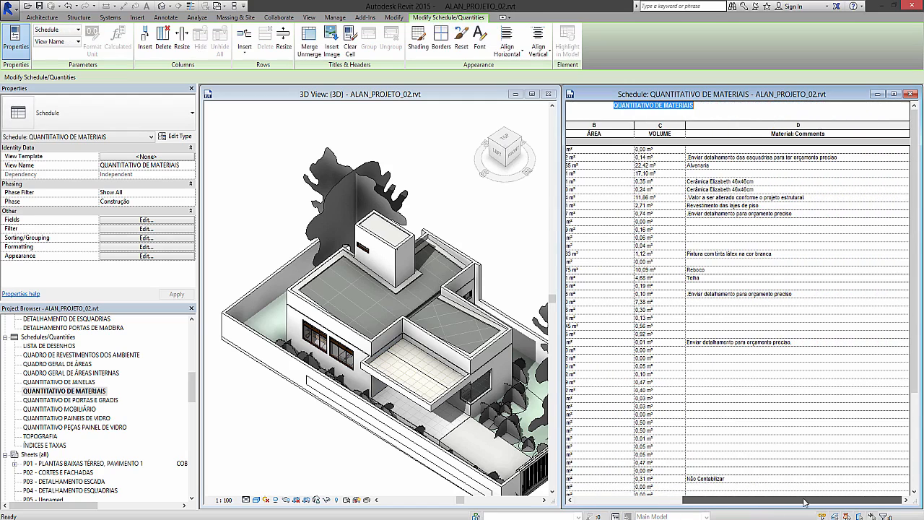
{"action": "left_click", "coordinate": [840, 134]}
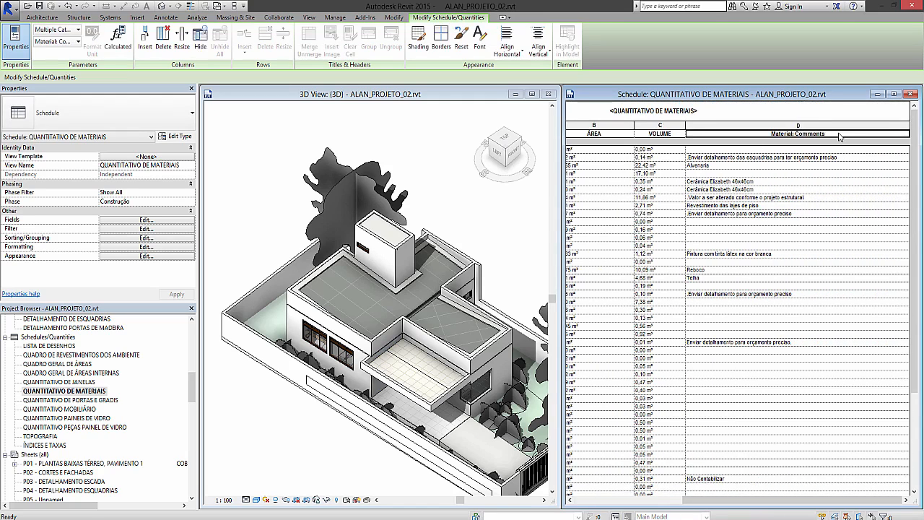
{"action": "type", "text": "COME"}
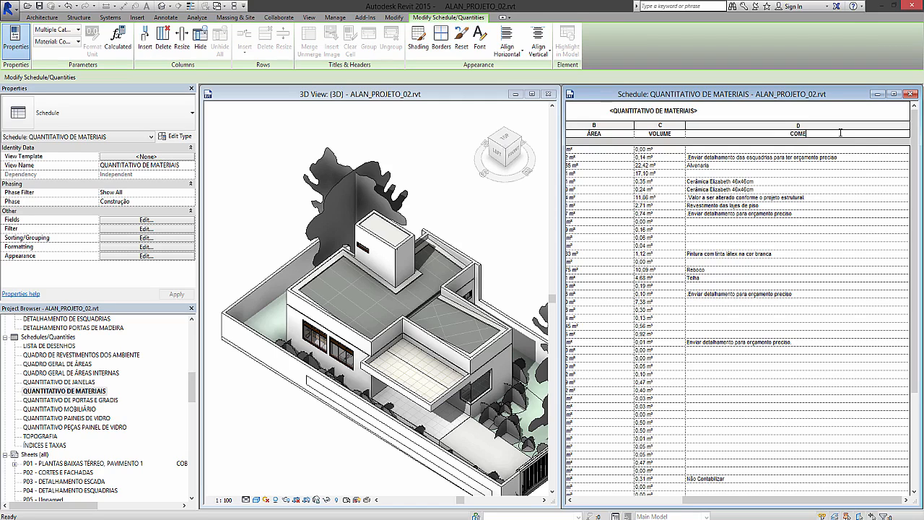
{"action": "type", "text": "NTÁRIOS"}
{"action": "key", "text": "Return"}
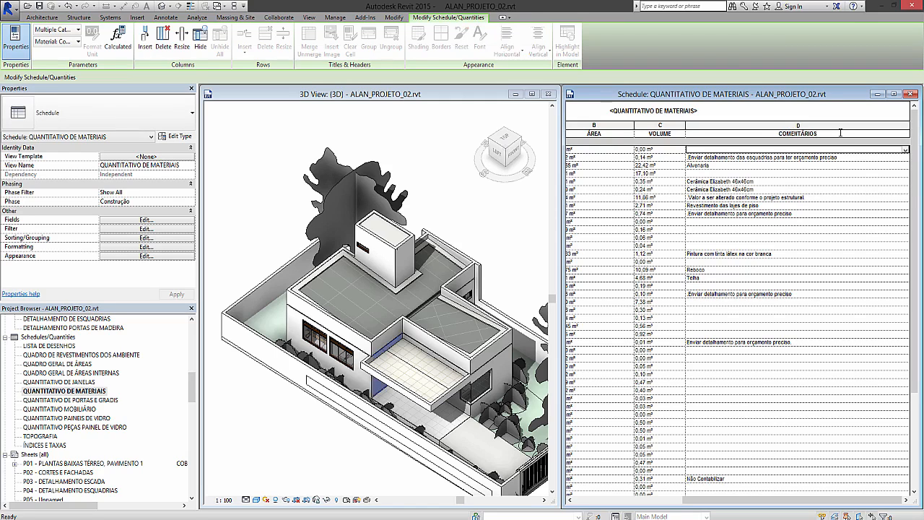
- Select the Alvenaria and 000B_Alvenaria_Meia_Vez rows in turn to compare which walls each total covers in the 3D model
{"action": "left_click_drag", "start_coordinate": [734, 501], "coordinate": [595, 506]}
{"action": "left_click", "coordinate": [599, 165]}
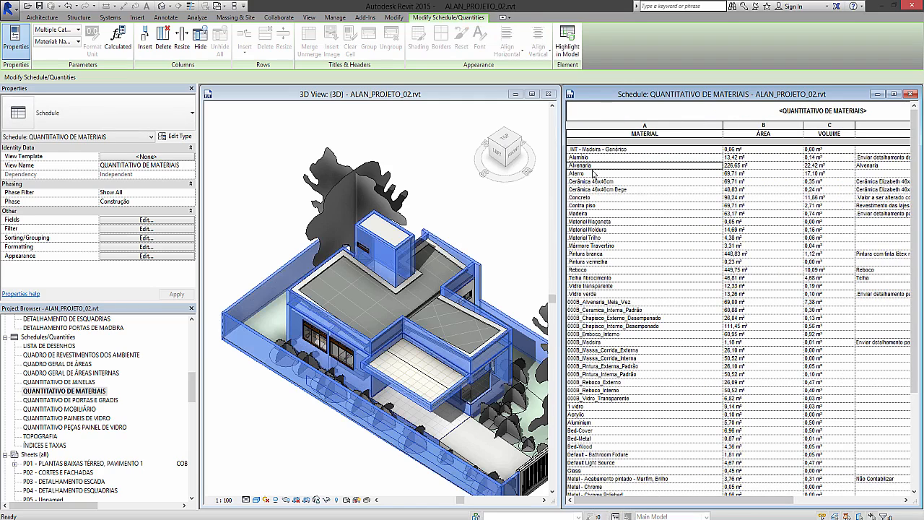
{"action": "left_click", "coordinate": [516, 210]}
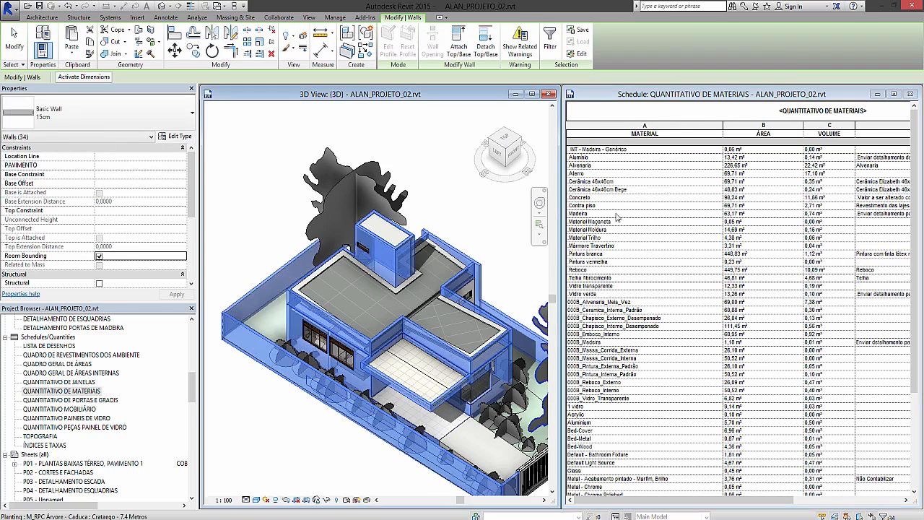
{"action": "left_click", "coordinate": [516, 228]}
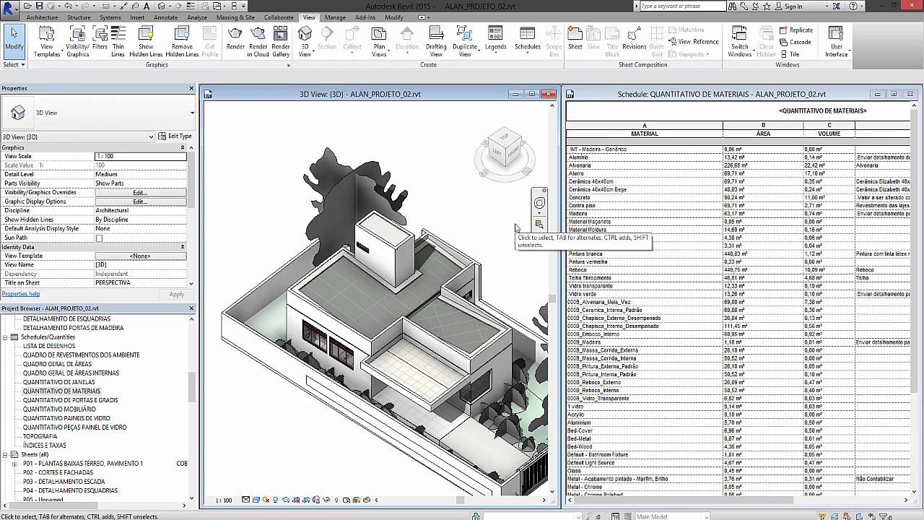
{"action": "left_click", "coordinate": [616, 167]}
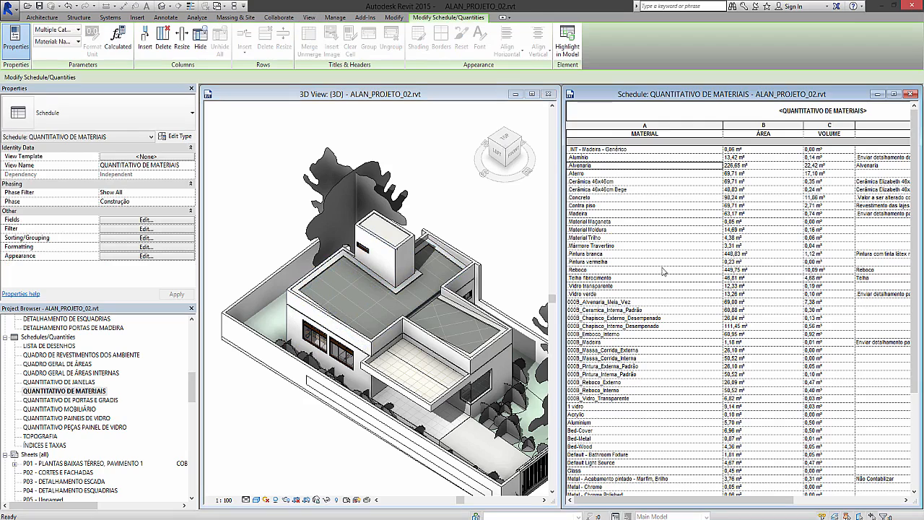
{"action": "left_click", "coordinate": [641, 304]}
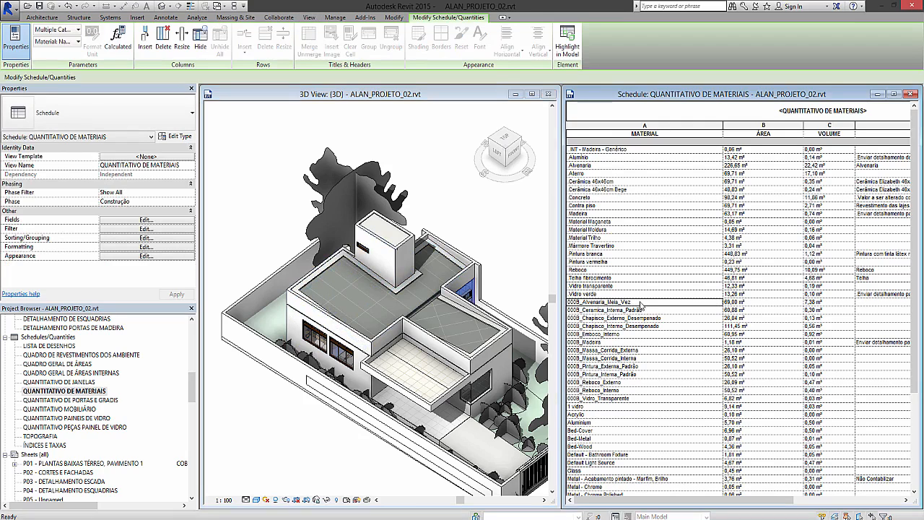
{"action": "left_click", "coordinate": [606, 167]}
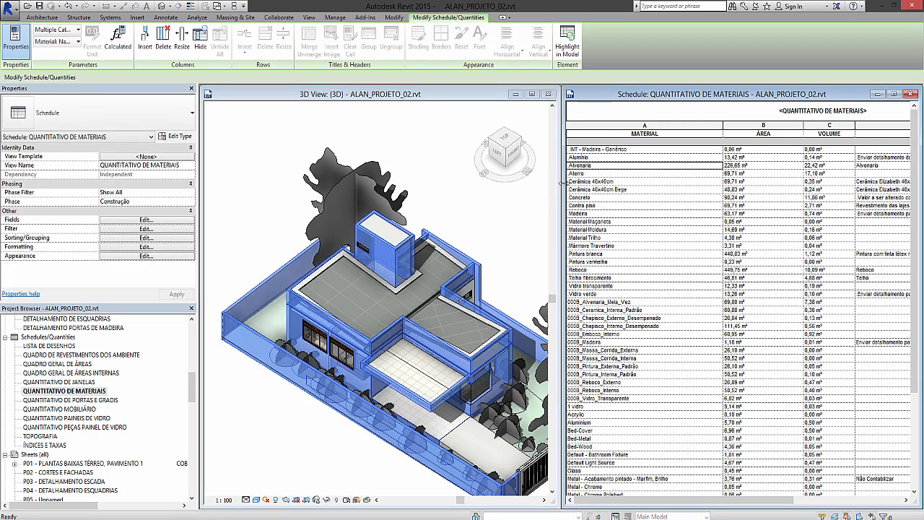
{"action": "left_click", "coordinate": [496, 244]}
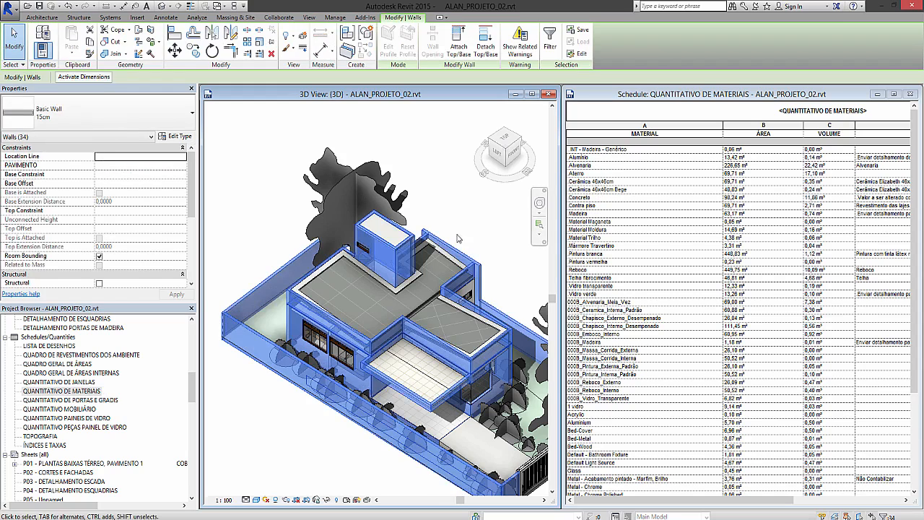
{"action": "left_click", "coordinate": [608, 166]}
{"action": "left_click", "coordinate": [749, 168]}
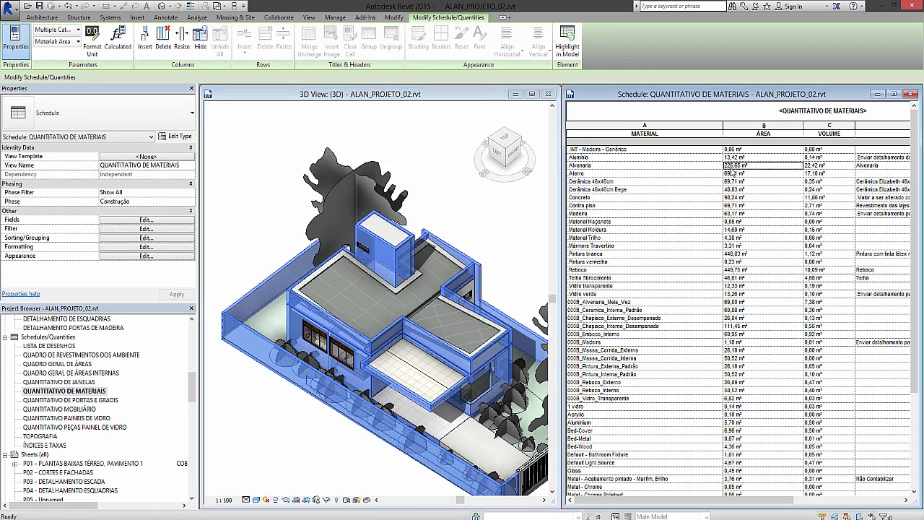
- Stretch the boundary wall beside the tree far above the house, and set its Top Constraint to Up to level: CAIXA D'AGUA
{"action": "left_click", "coordinate": [268, 249]}
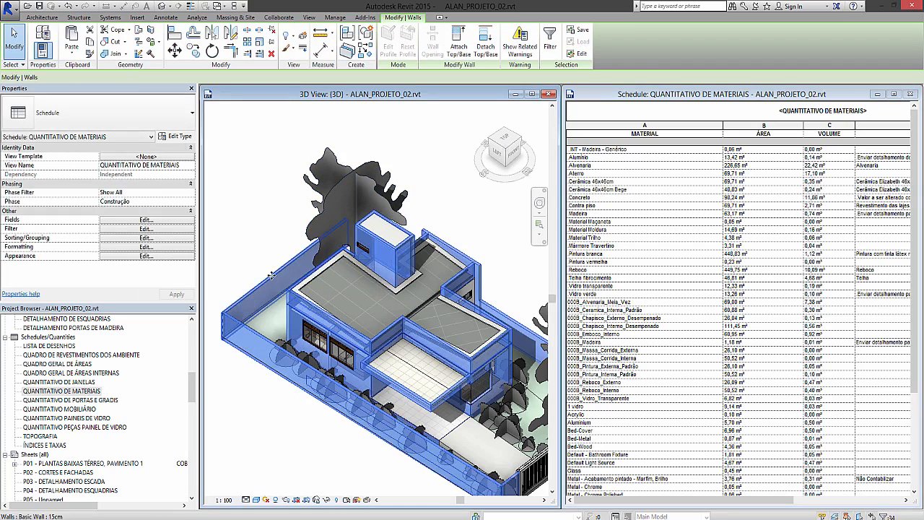
{"action": "left_click", "coordinate": [269, 250]}
{"action": "left_click", "coordinate": [252, 280]}
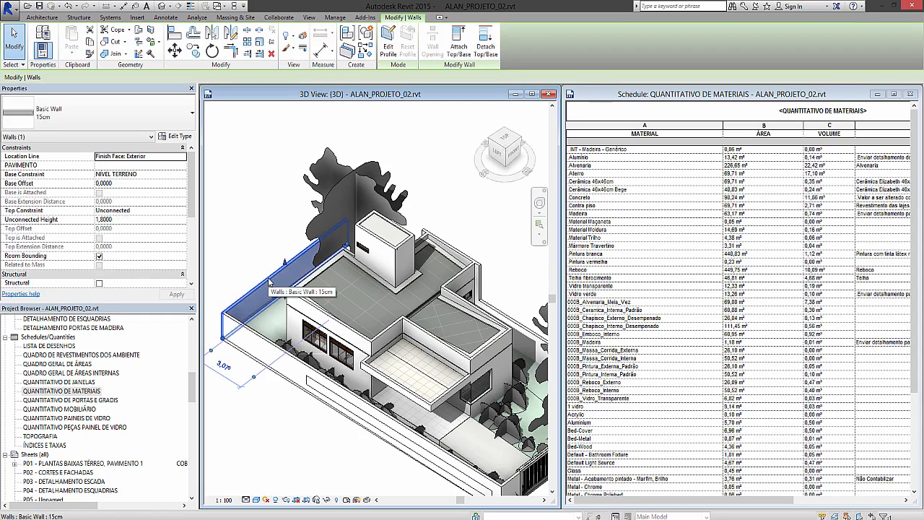
{"action": "left_click_drag", "start_coordinate": [286, 265], "coordinate": [286, 144]}
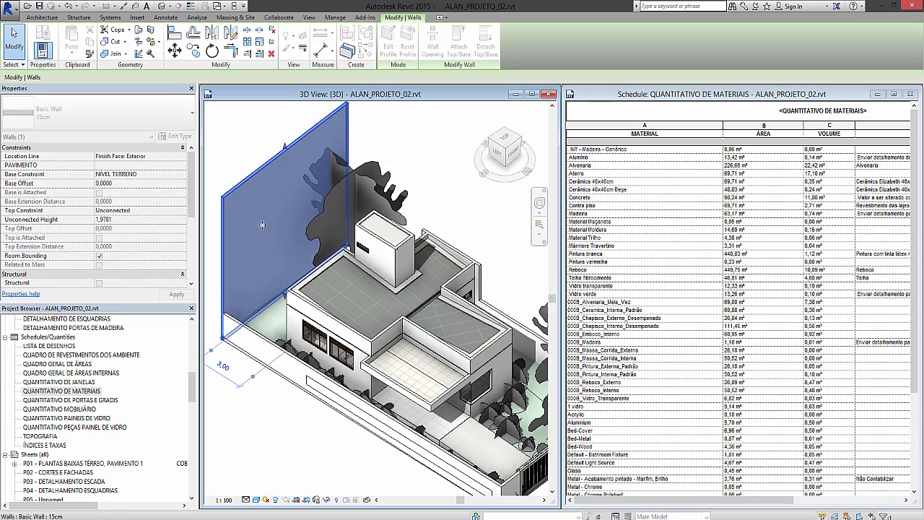
{"action": "left_click", "coordinate": [180, 211]}
{"action": "left_click", "coordinate": [182, 211]}
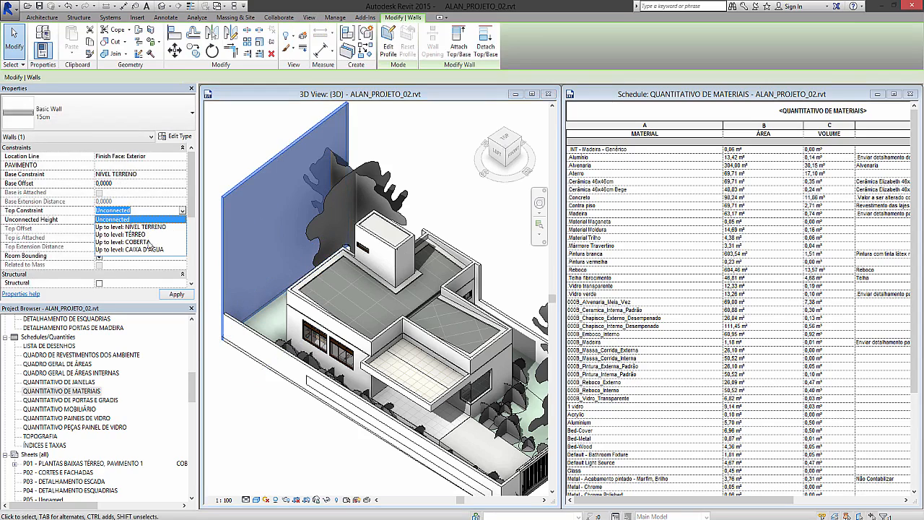
{"action": "left_click", "coordinate": [148, 249]}
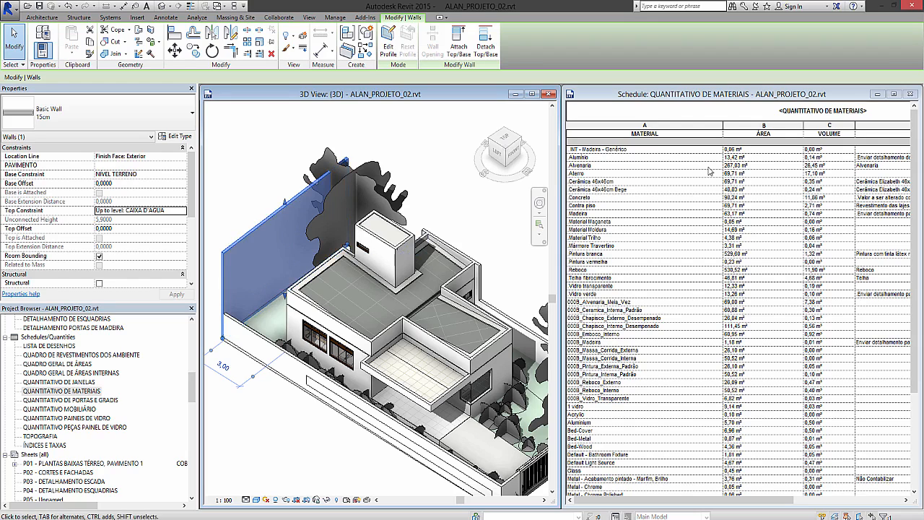
- Check the Alvenaria area, and stretch the same boundary wall's top to an offset of about 3,48 above CAIXA D'AGUA
{"action": "left_click", "coordinate": [749, 166]}
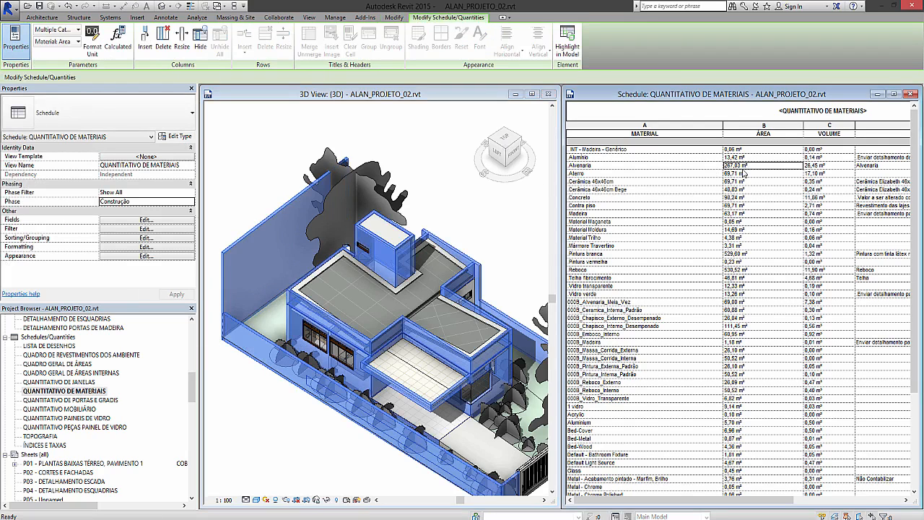
{"action": "left_click", "coordinate": [262, 213]}
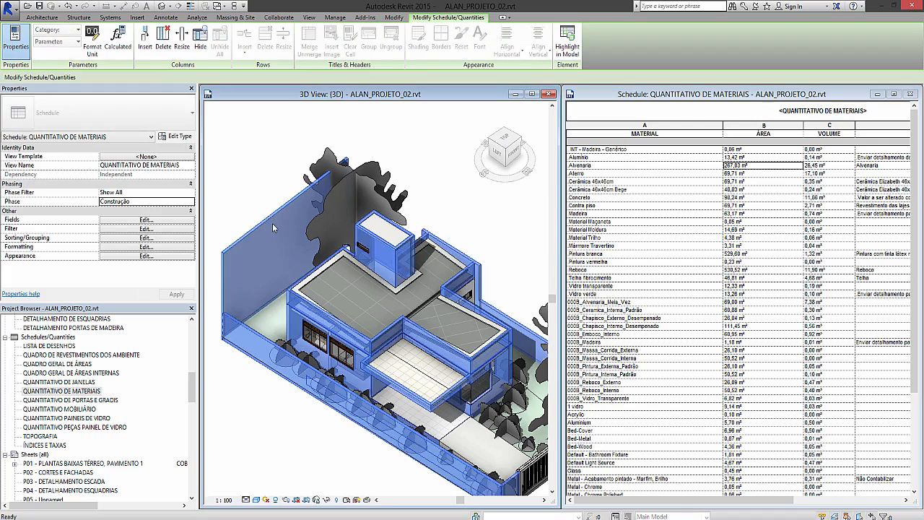
{"action": "left_click", "coordinate": [263, 217]}
{"action": "left_click_drag", "start_coordinate": [285, 202], "coordinate": [289, 148]}
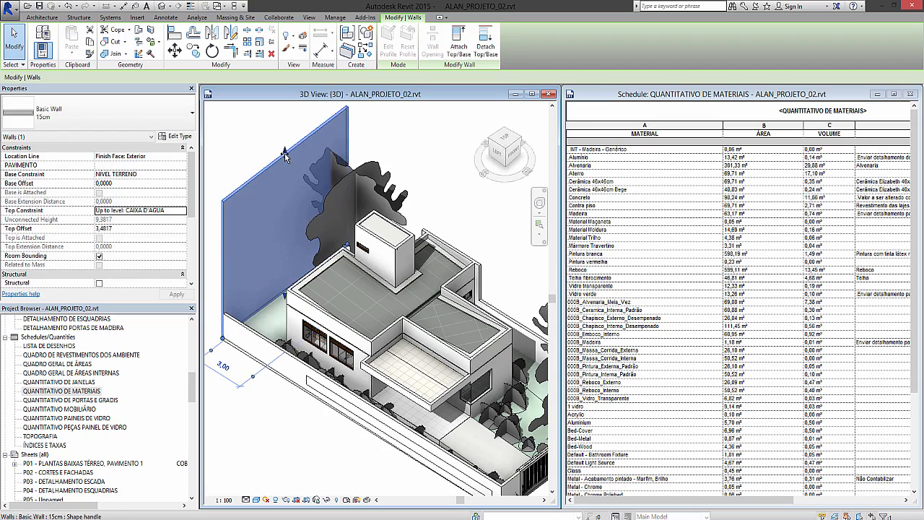
- Place a 1830 x 1981 mm Vidro duplo 2 door in the raised boundary wall, about 1,90 m from the wall's end
{"action": "left_click", "coordinate": [42, 16]}
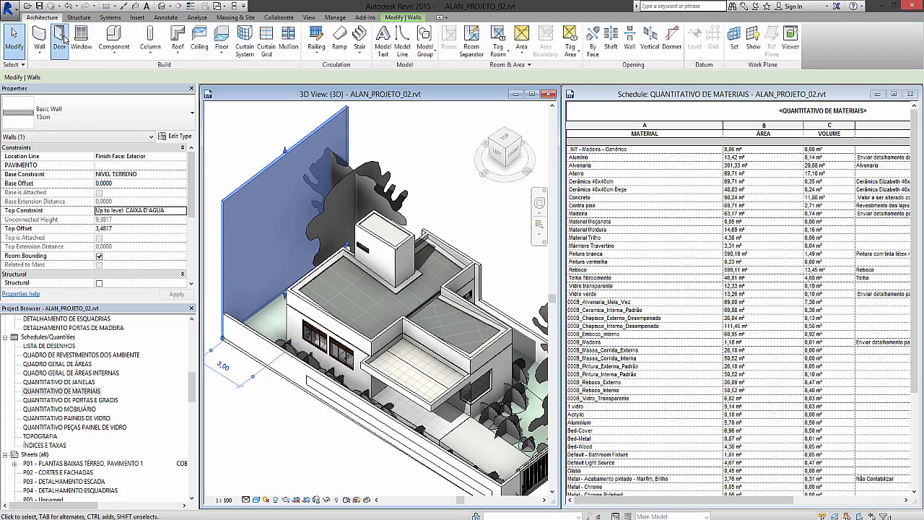
{"action": "left_click", "coordinate": [62, 39]}
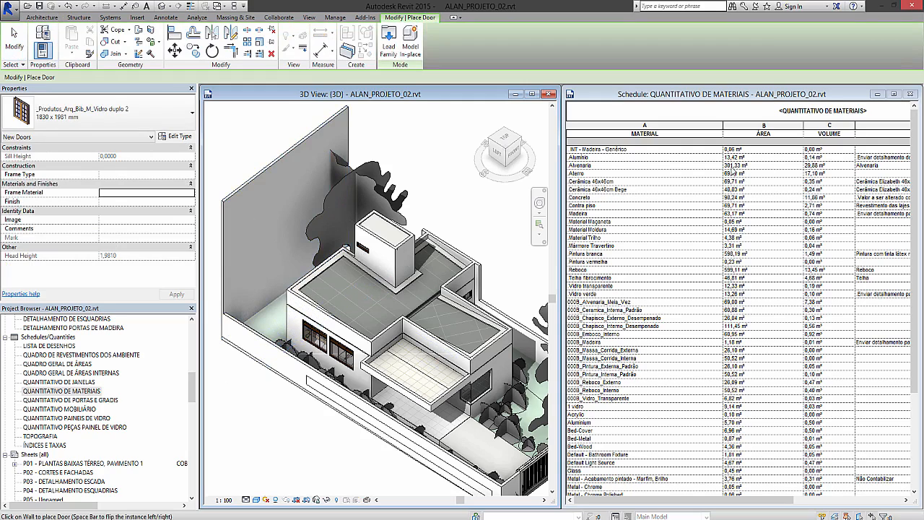
{"action": "left_click", "coordinate": [258, 281]}
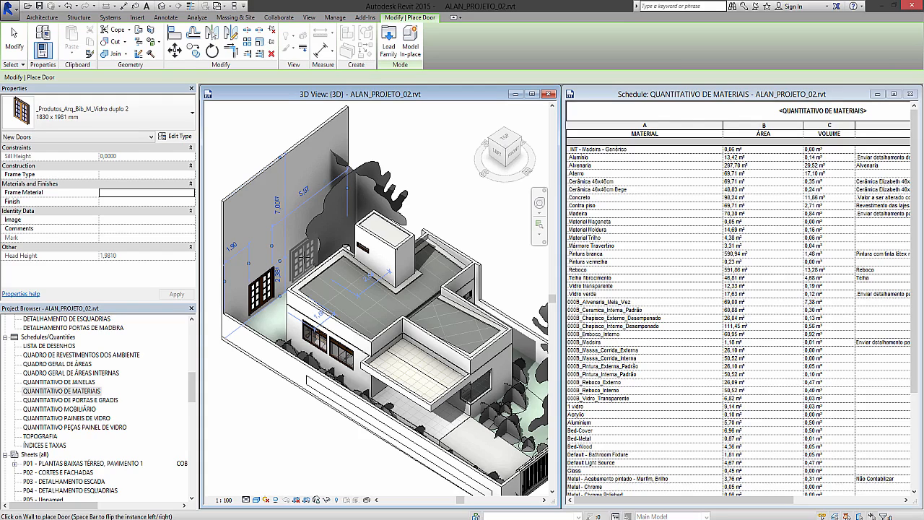
{"action": "left_click", "coordinate": [14, 40]}
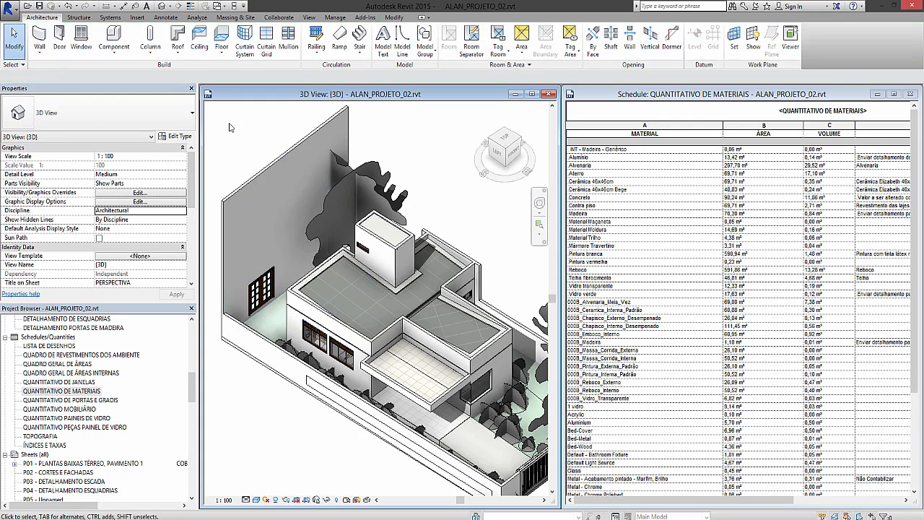
{"action": "left_click", "coordinate": [260, 174]}
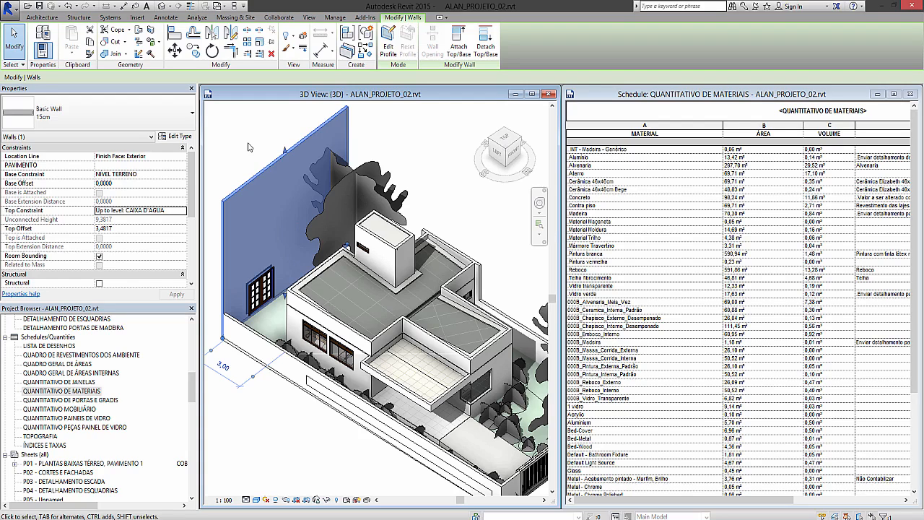
{"action": "left_click", "coordinate": [247, 147]}
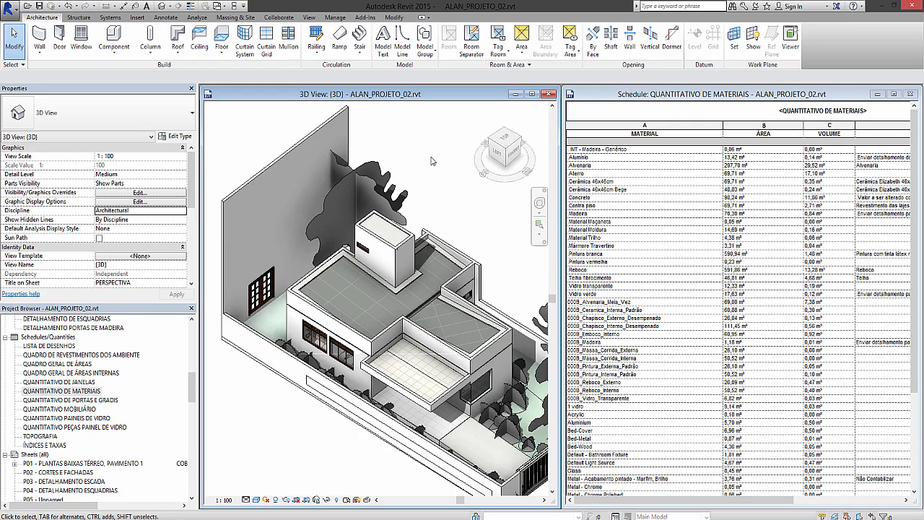
- Select the 1 vidro row and examine the sliding door below the balcony in the 3D model
{"action": "scroll", "coordinate": [432, 161], "scroll_direction": "down", "scroll_amount": 3}
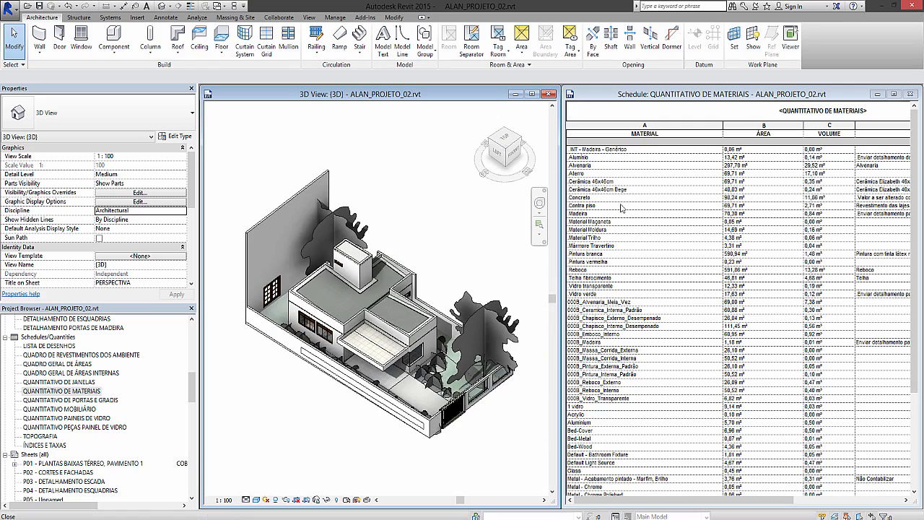
{"action": "left_click", "coordinate": [600, 410]}
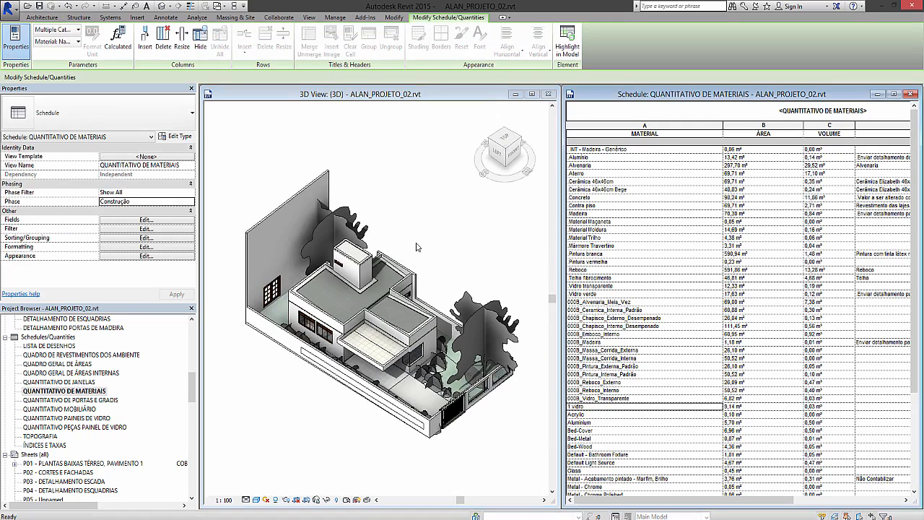
{"action": "left_click", "coordinate": [377, 184]}
{"action": "middle_click_drag", "start_coordinate": [439, 336], "coordinate": [464, 302], "text": "shift"}
{"action": "scroll", "coordinate": [402, 379], "scroll_direction": "up", "scroll_amount": 6}
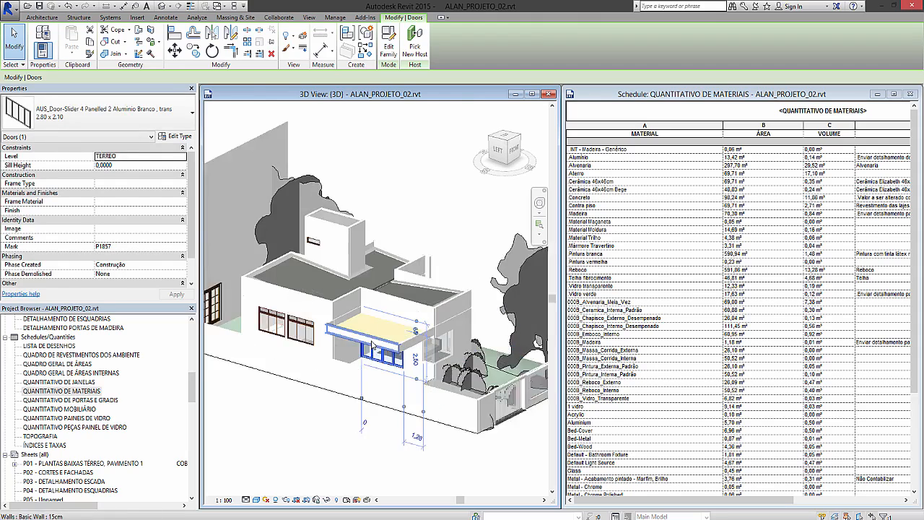
{"action": "scroll", "coordinate": [402, 379], "scroll_direction": "up", "scroll_amount": 5}
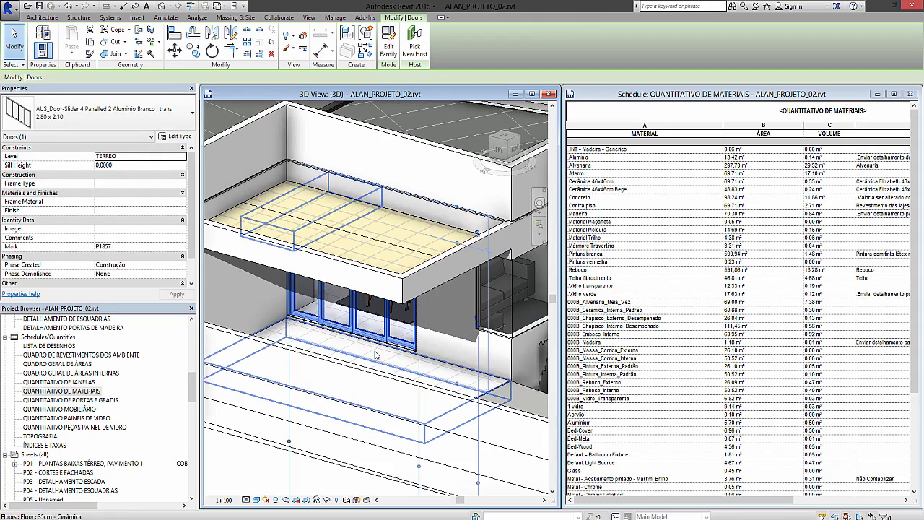
- Select the Acrylic, Aluminium and 1 vidro rows in turn to check which elements each material belongs to
{"action": "left_click", "coordinate": [591, 414]}
{"action": "left_click", "coordinate": [594, 414]}
{"action": "left_click", "coordinate": [589, 406]}
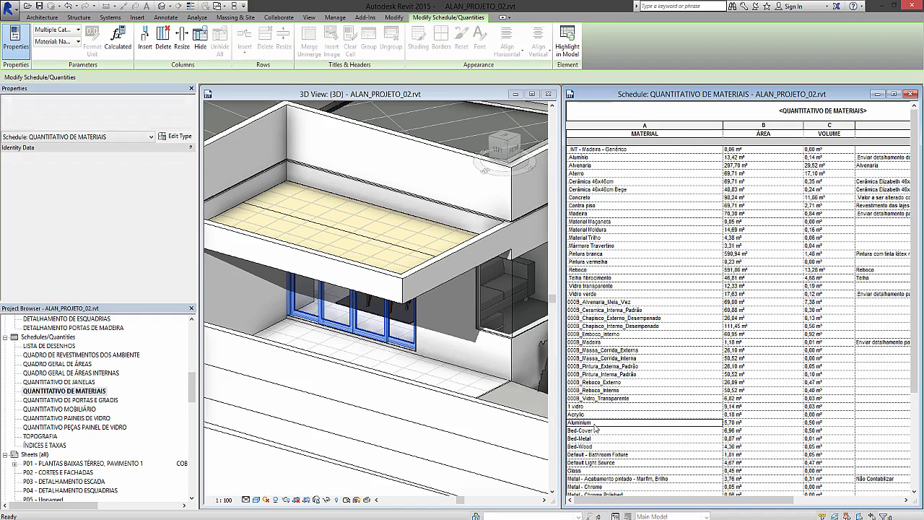
{"action": "left_click", "coordinate": [596, 424]}
{"action": "left_click", "coordinate": [597, 410]}
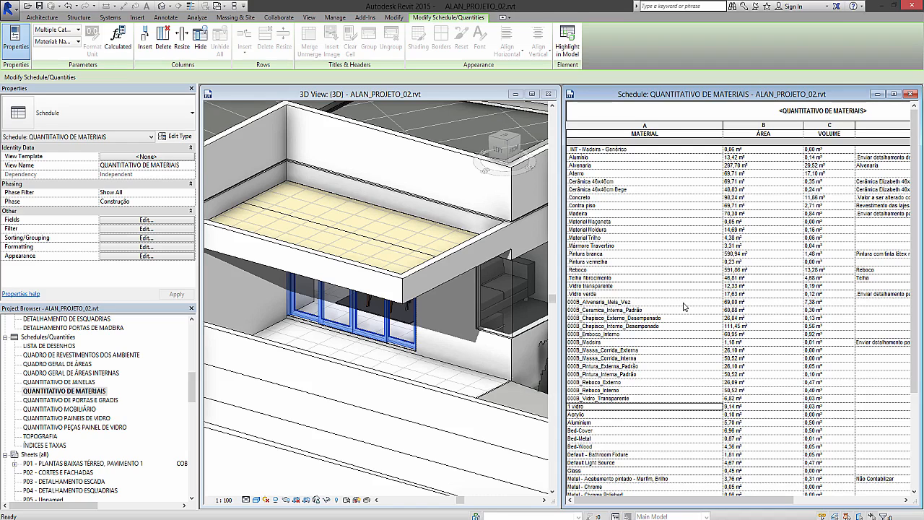
{"action": "scroll", "coordinate": [400, 238], "scroll_direction": "down", "scroll_amount": 5}
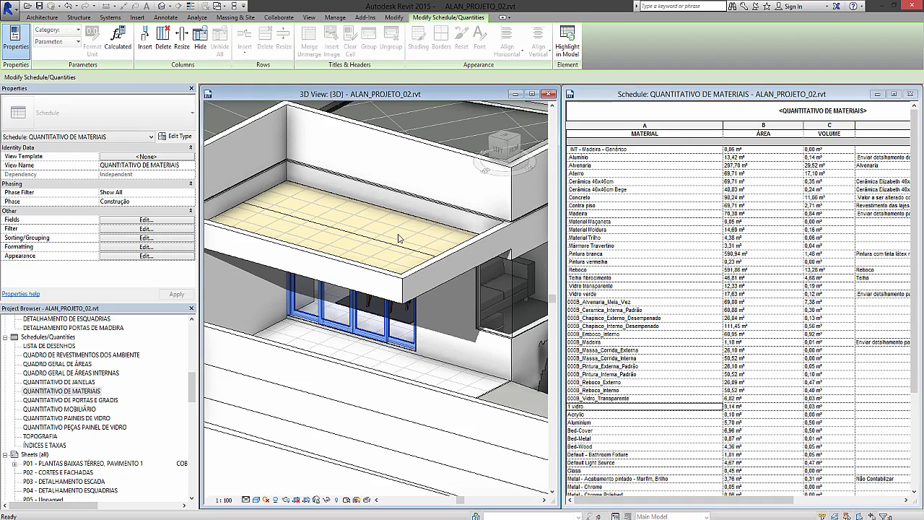
{"action": "middle_click_drag", "start_coordinate": [400, 238], "coordinate": [315, 200], "text": "shift"}
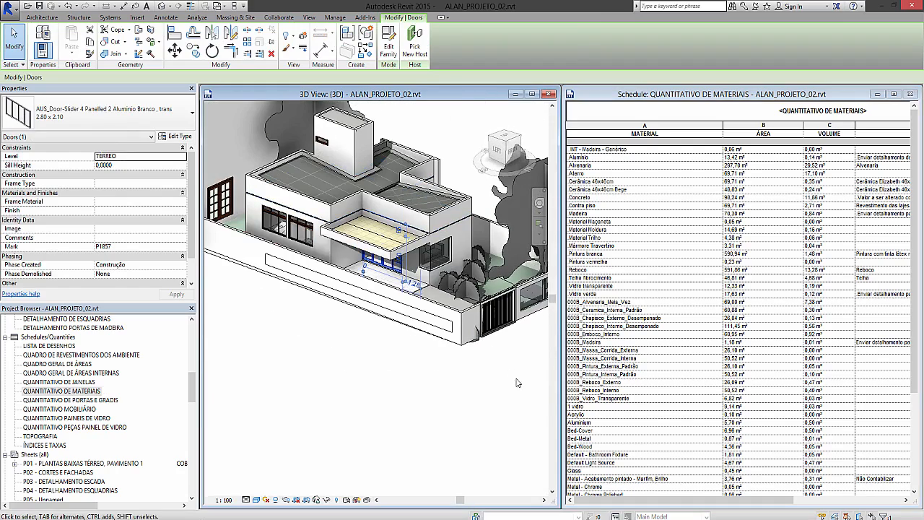
- Copy the comment Não Contabilizar from the Metal - Acabamento pintado row into the 1 vidro row
{"action": "left_click", "coordinate": [589, 409]}
{"action": "mouse_move", "coordinate": [669, 499]}
{"action": "left_mouse_down"}
{"action": "mouse_move", "coordinate": [742, 491]}
{"action": "mouse_move", "coordinate": [679, 499]}
{"action": "left_mouse_up"}
{"action": "left_click", "coordinate": [903, 480]}
{"action": "key", "text": "ctrl+c"}
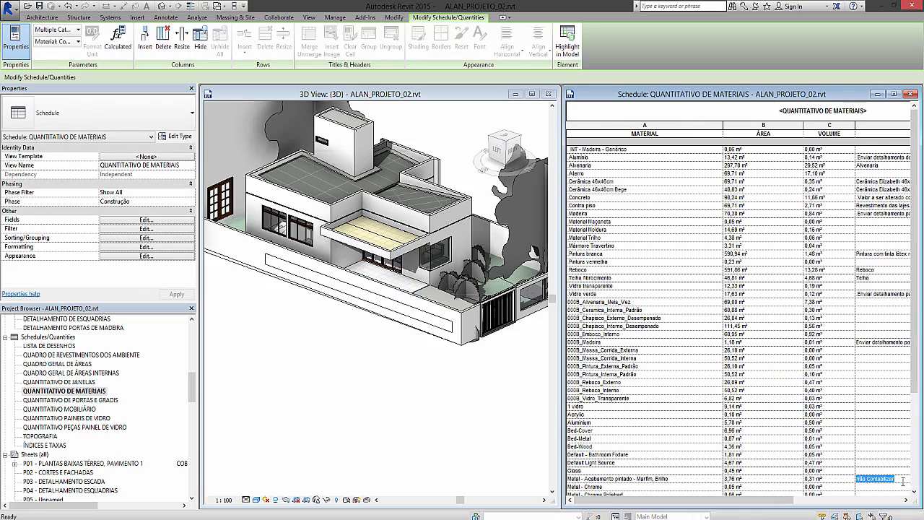
{"action": "left_click", "coordinate": [602, 408]}
{"action": "left_click", "coordinate": [860, 408]}
{"action": "key", "text": "ctrl+v"}
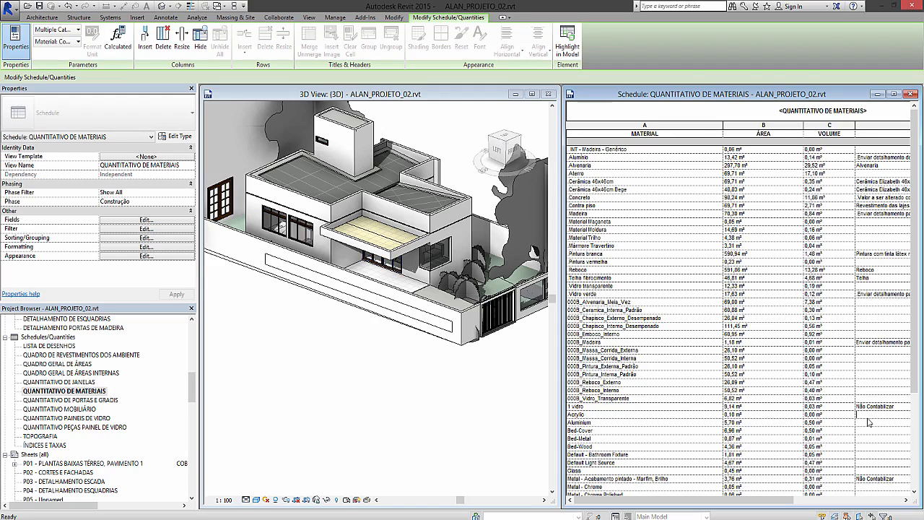
- Check the bed materials in the model and set the Bed-Cover, Bed-Metal and Bed-Wood comments to Não Contabilizar
{"action": "left_click", "coordinate": [589, 439]}
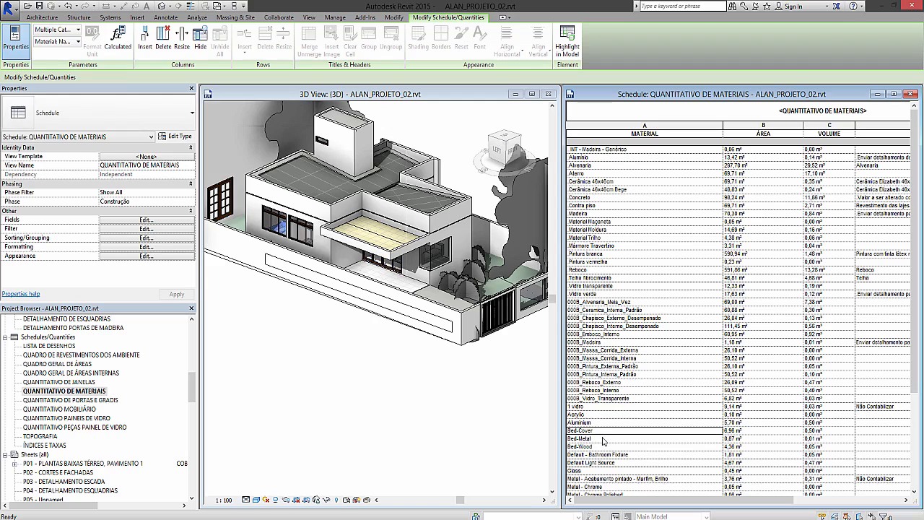
{"action": "left_click", "coordinate": [599, 447]}
{"action": "left_click", "coordinate": [602, 438]}
{"action": "left_click", "coordinate": [594, 430]}
{"action": "left_click", "coordinate": [867, 432]}
{"action": "key", "text": "ctrl+v"}
{"action": "left_click", "coordinate": [862, 439]}
{"action": "key", "text": "ctrl+v"}
{"action": "left_click", "coordinate": [867, 447]}
{"action": "key", "text": "ctrl+v"}
{"action": "left_click", "coordinate": [867, 455]}
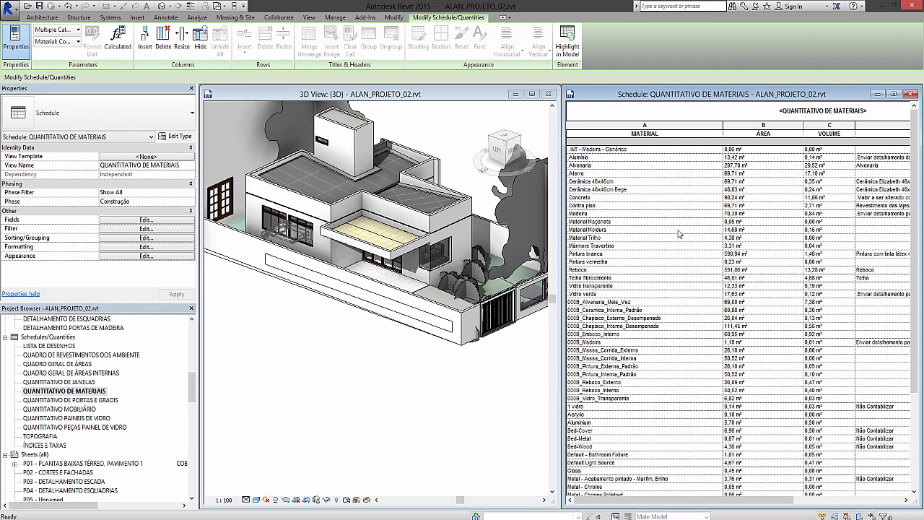
- Set the comment of the Material Maçaneta row to Não Contabilizar
{"action": "left_click", "coordinate": [636, 224]}
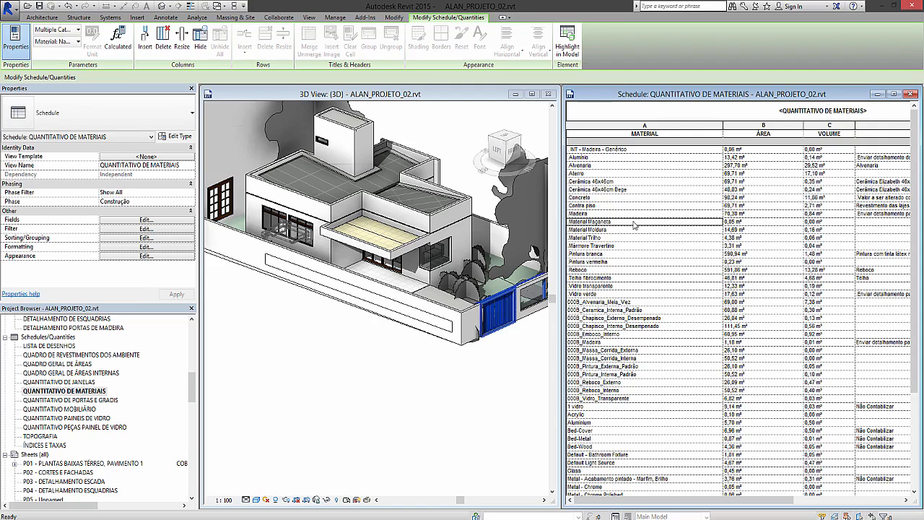
{"action": "left_click", "coordinate": [865, 222]}
{"action": "left_click", "coordinate": [865, 239]}
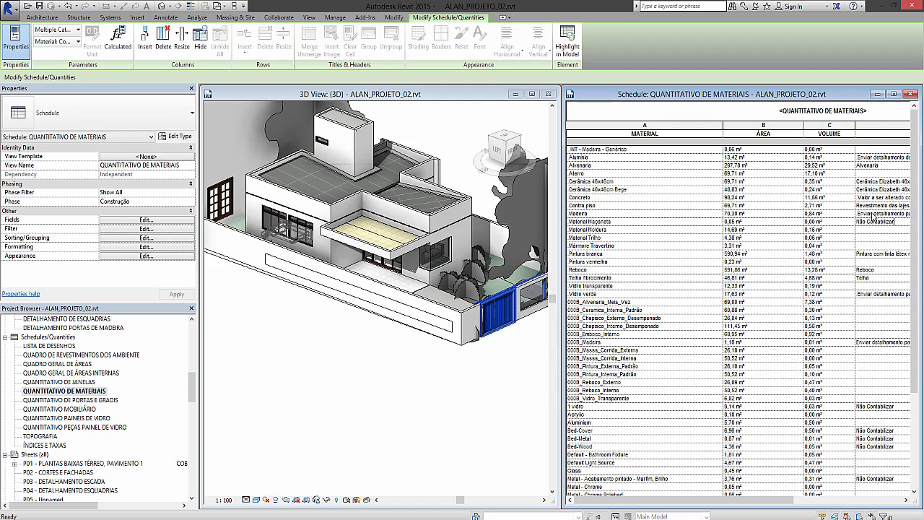
- Replace the Madeira row's whole comment with Não Contabilizar, widening the schedule window to show the full COMENTÁRIOS column
{"action": "left_click", "coordinate": [873, 215]}
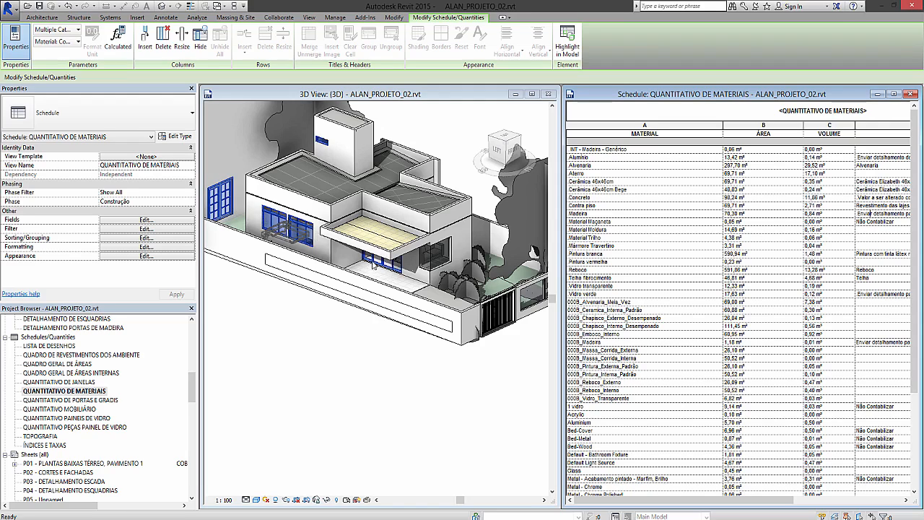
{"action": "left_click", "coordinate": [599, 213]}
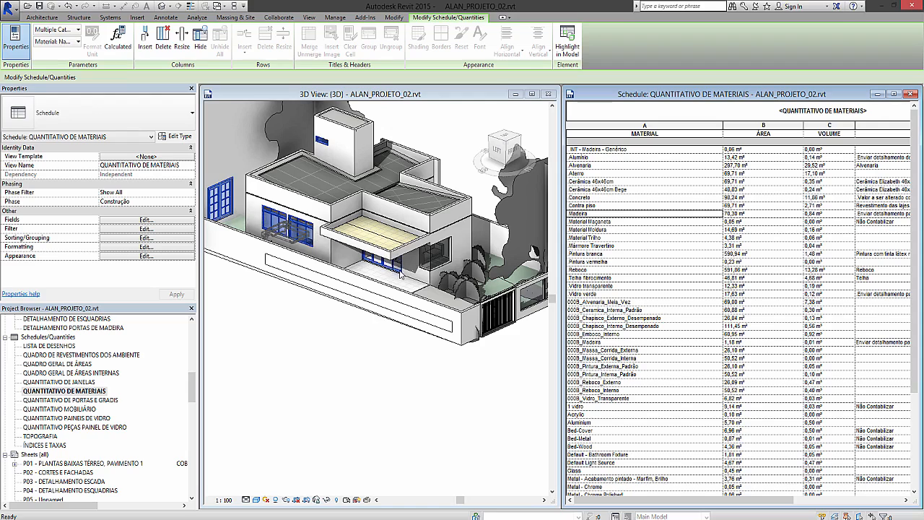
{"action": "left_click", "coordinate": [870, 214]}
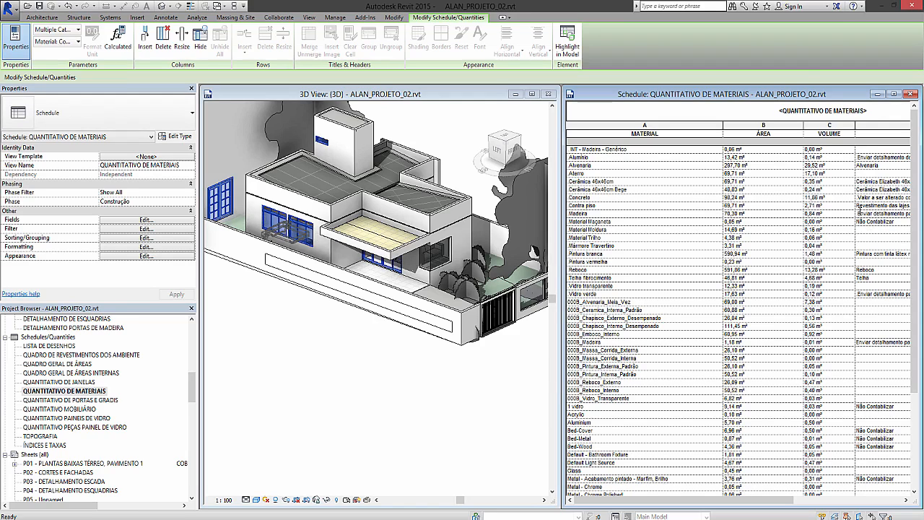
{"action": "left_click_drag", "start_coordinate": [858, 214], "coordinate": [912, 213]}
{"action": "key", "text": "ctrl+v"}
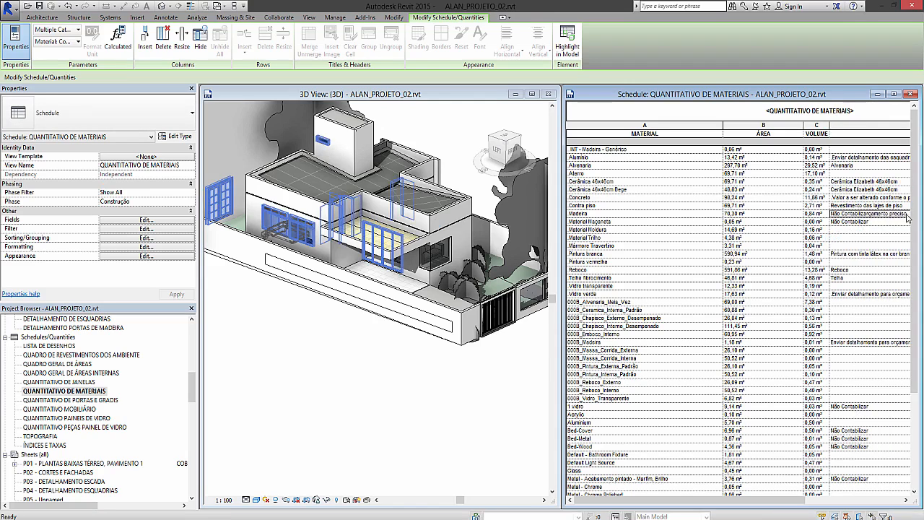
{"action": "left_click_drag", "start_coordinate": [561, 122], "coordinate": [443, 121]}
{"action": "left_click", "coordinate": [799, 216]}
{"action": "key", "text": "Delete"}
{"action": "key", "text": "ctrl+v"}
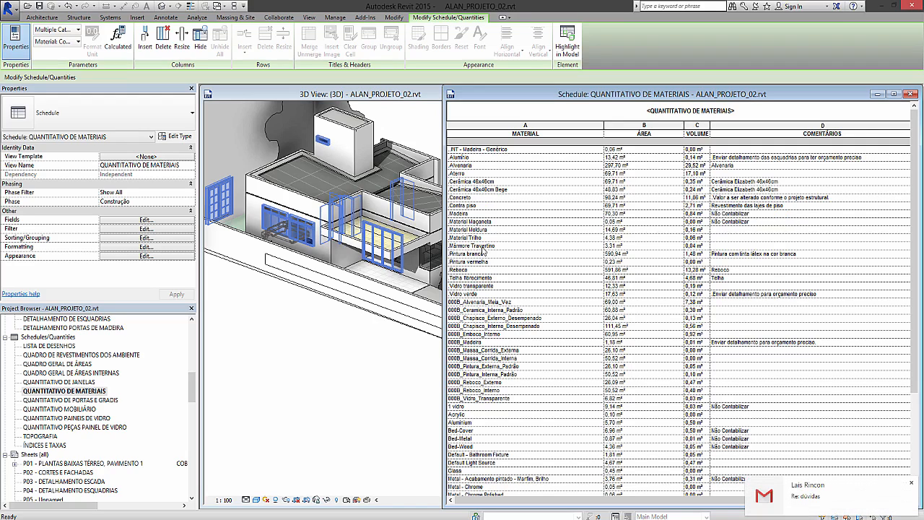
{"action": "left_click", "coordinate": [346, 394]}
{"action": "left_click", "coordinate": [911, 482]}
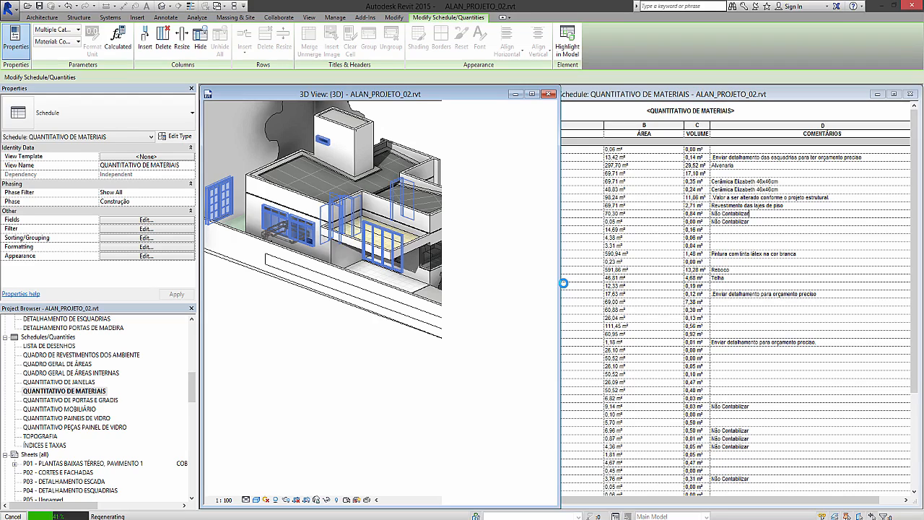
- Narrow the schedule window again to uncover the whole 3D view beside it
{"action": "left_click", "coordinate": [670, 94]}
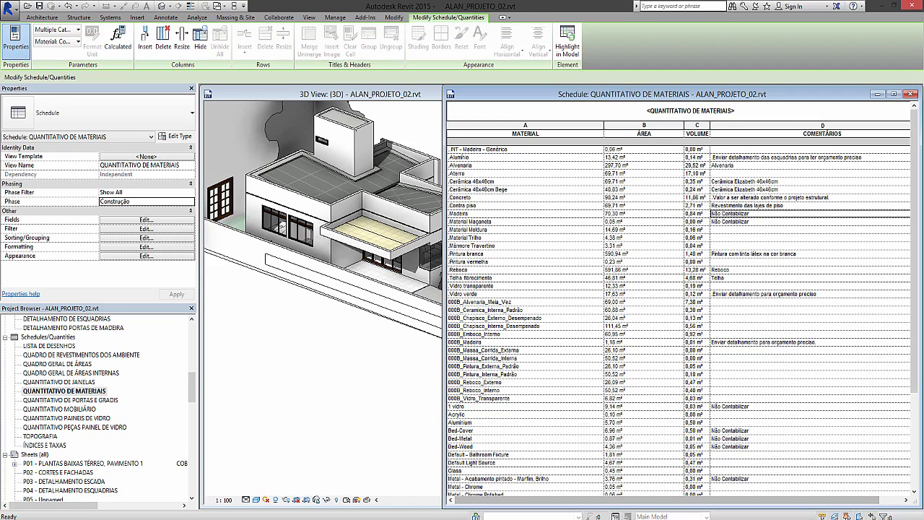
{"action": "left_click", "coordinate": [639, 519]}
{"action": "left_click", "coordinate": [879, 488]}
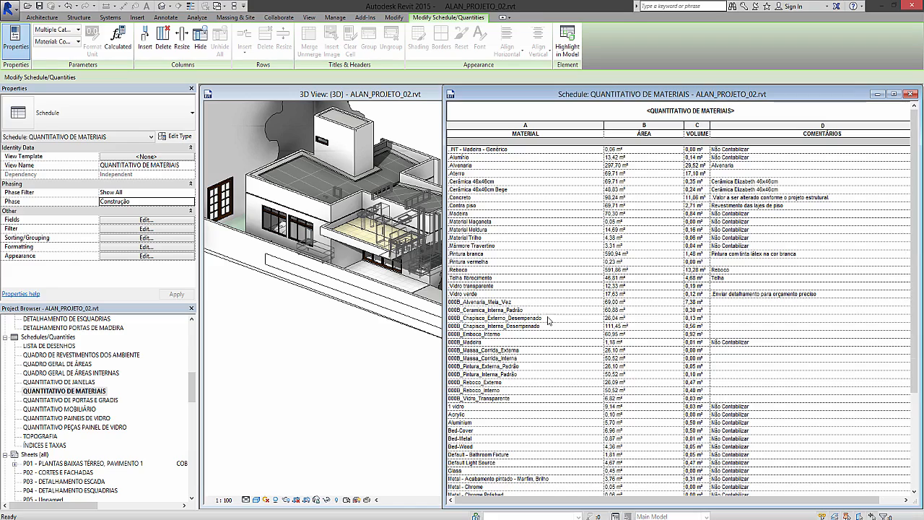
{"action": "left_click_drag", "start_coordinate": [442, 323], "coordinate": [563, 323]}
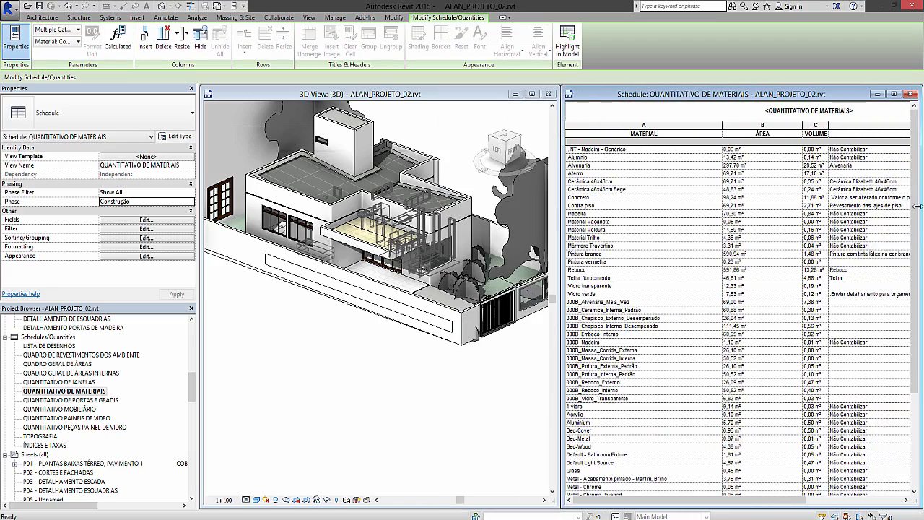
- Review the COMENTÁRIOS entries down to the grand total row of the schedule
{"action": "left_click", "coordinate": [871, 151]}
{"action": "scroll", "coordinate": [917, 168], "scroll_direction": "down", "scroll_amount": 2}
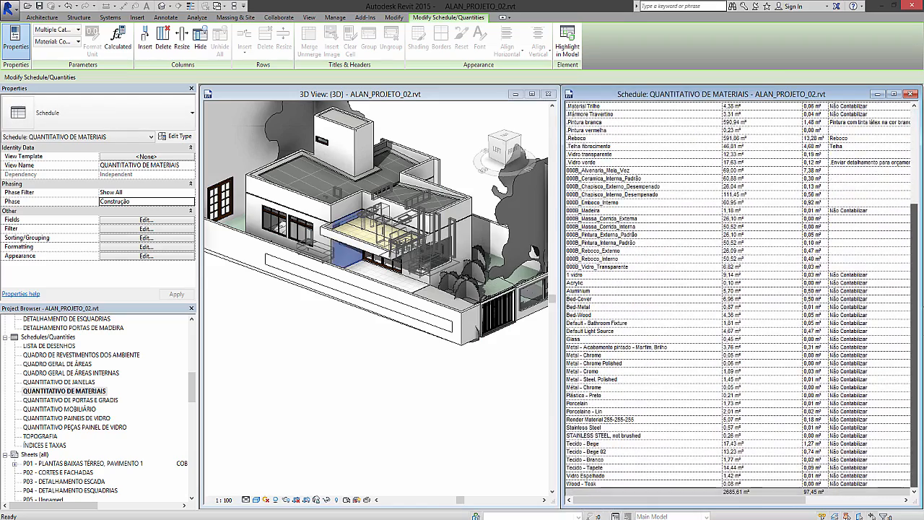
{"action": "scroll", "coordinate": [907, 220], "scroll_direction": "down", "scroll_amount": 5}
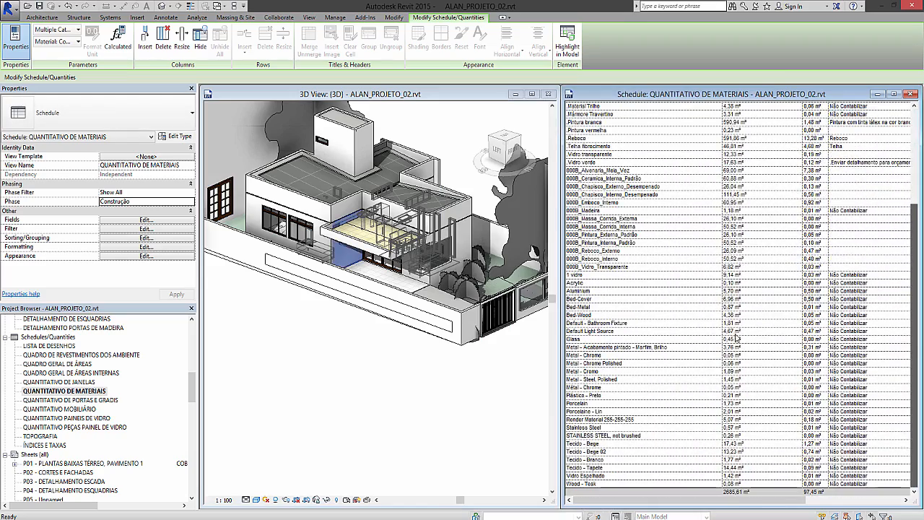
- Select the Bed-Metal row, examine the bed behind the bedroom windows in 3D, and return to the schedule's first rows
{"action": "left_click", "coordinate": [658, 308]}
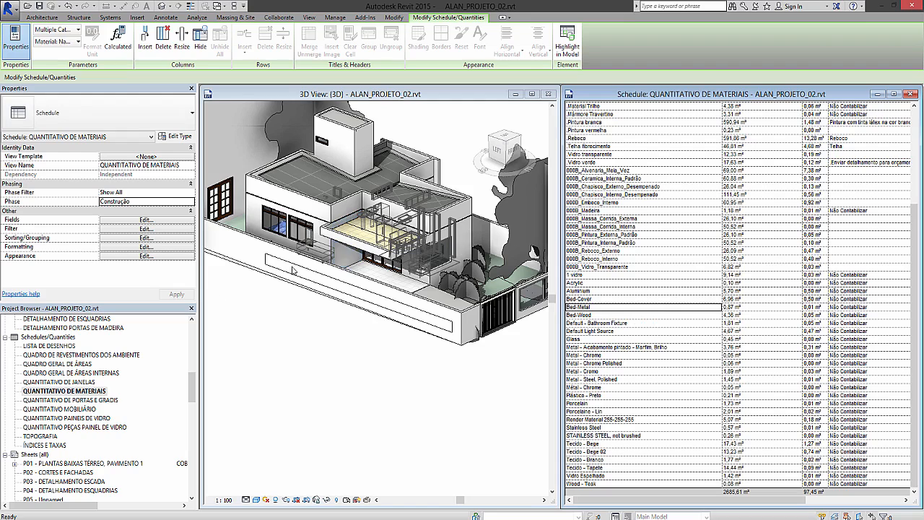
{"action": "left_click", "coordinate": [374, 399]}
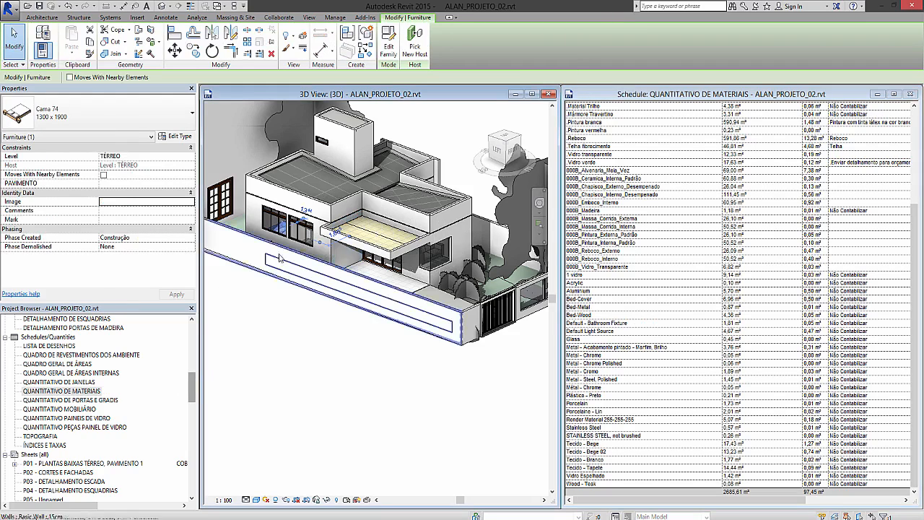
{"action": "scroll", "coordinate": [285, 231], "scroll_direction": "up", "scroll_amount": 6}
{"action": "middle_click_drag", "start_coordinate": [404, 315], "coordinate": [383, 390], "text": "shift"}
{"action": "scroll", "coordinate": [481, 330], "scroll_direction": "up", "scroll_amount": 1}
{"action": "middle_click_drag", "start_coordinate": [481, 330], "coordinate": [428, 243]}
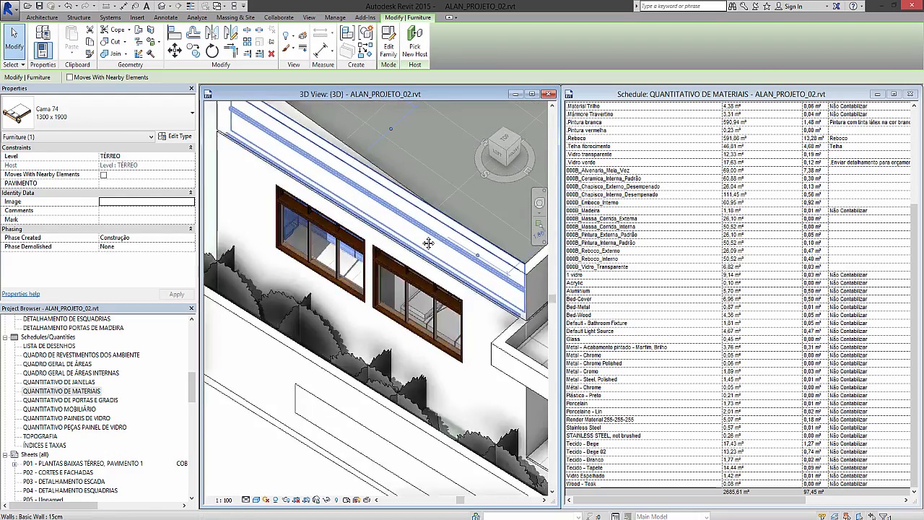
{"action": "scroll", "coordinate": [428, 243], "scroll_direction": "down", "scroll_amount": 5}
{"action": "scroll", "coordinate": [405, 217], "scroll_direction": "up", "scroll_amount": 2}
{"action": "left_click_drag", "start_coordinate": [913, 345], "coordinate": [914, 274]}
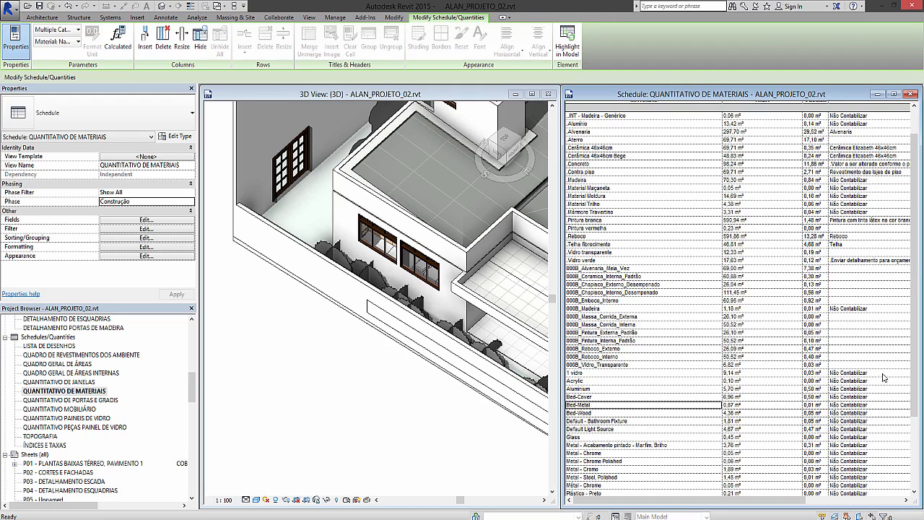
- Check the Não Contabilizar comments of the 1 vidro, Bed-Cover and Bed-Wood rows in the schedule
{"action": "scroll", "coordinate": [911, 238], "scroll_direction": "up", "scroll_amount": 2}
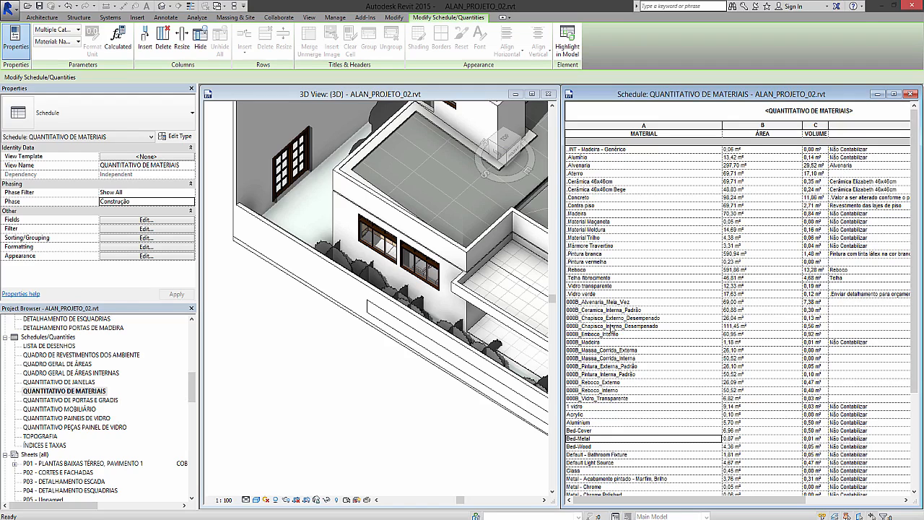
{"action": "left_click", "coordinate": [878, 409]}
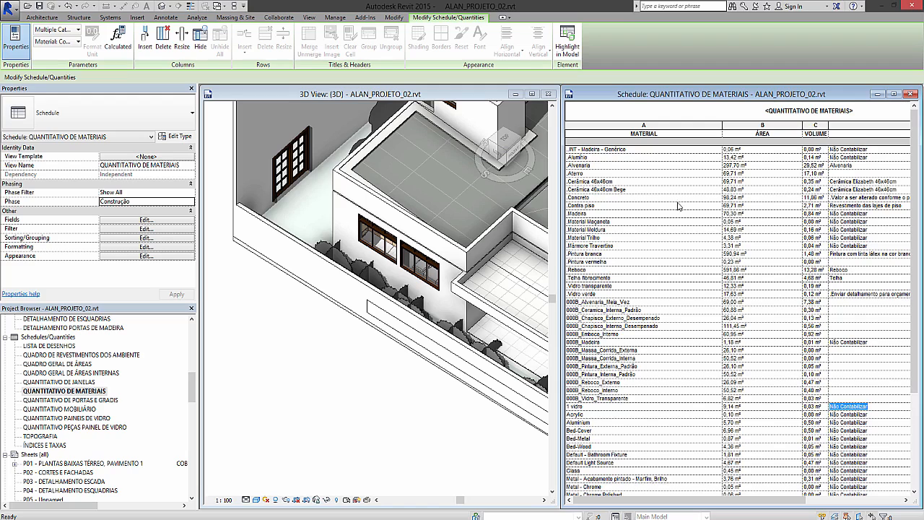
{"action": "left_click", "coordinate": [611, 407]}
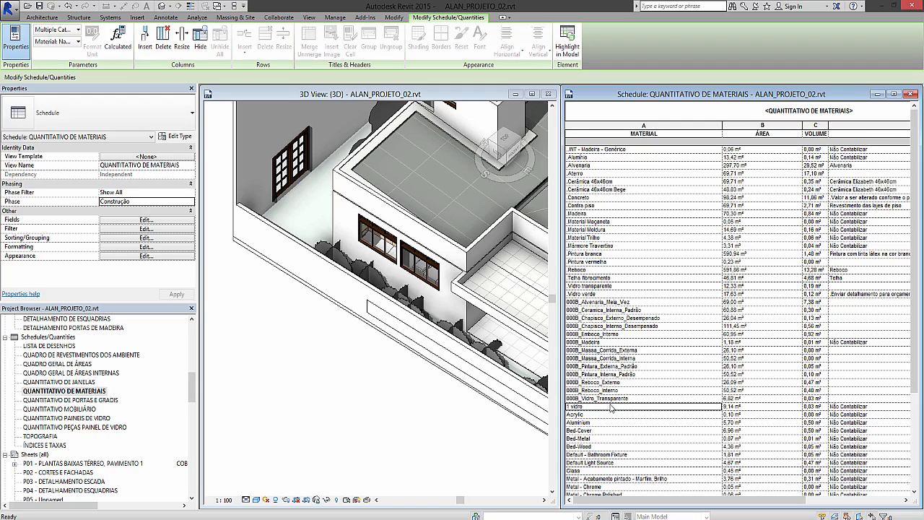
{"action": "left_click", "coordinate": [600, 432]}
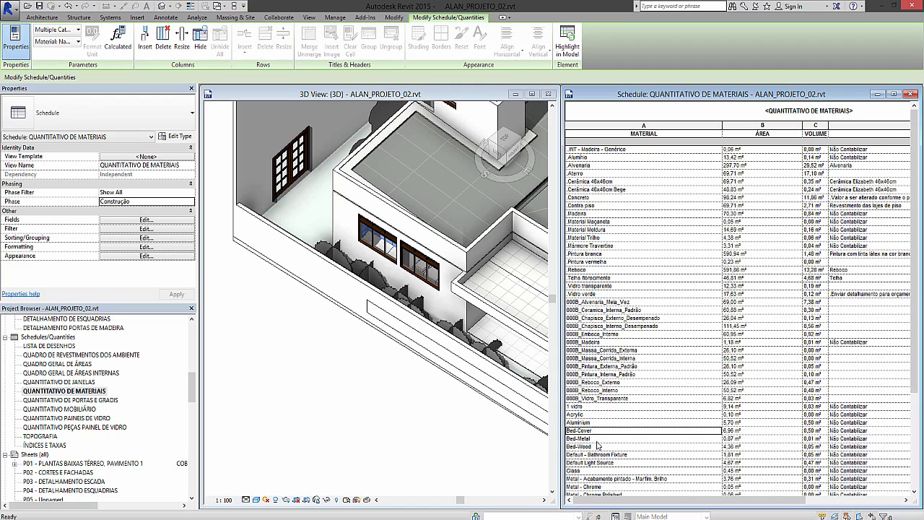
{"action": "left_click", "coordinate": [603, 447]}
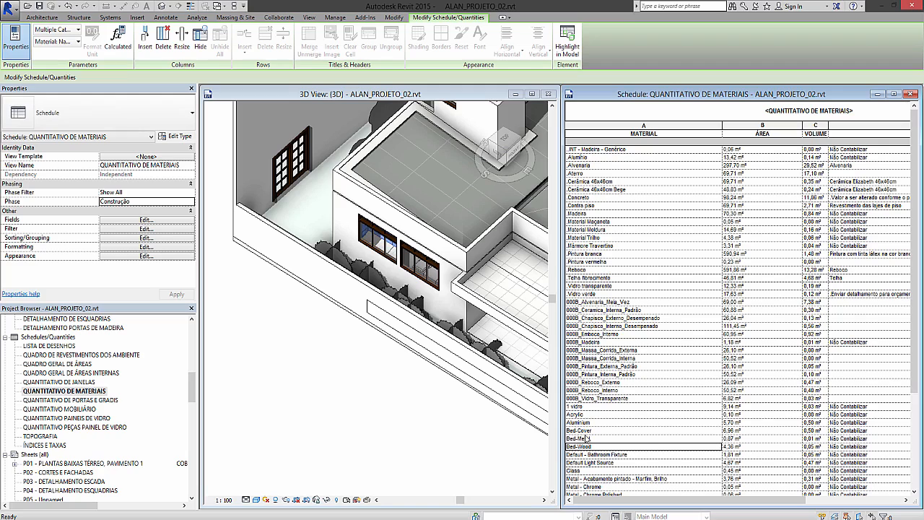
{"action": "left_click", "coordinate": [866, 433]}
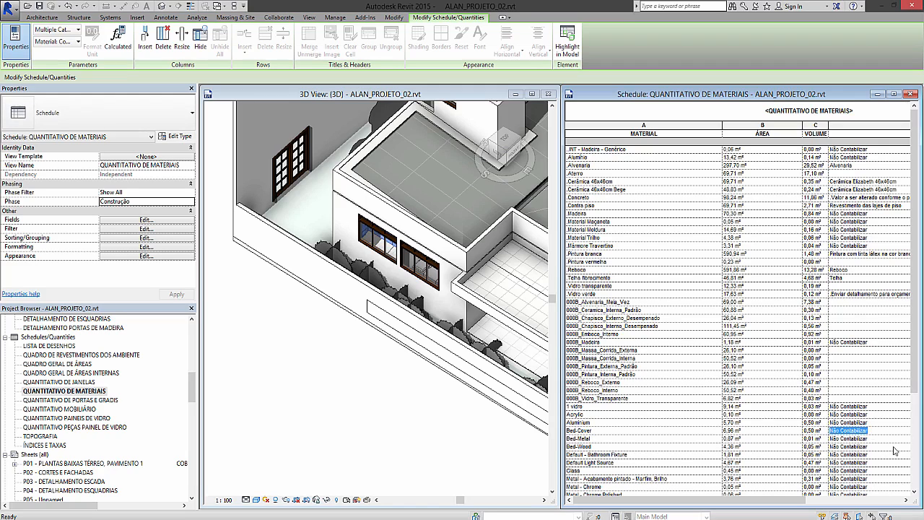
- Browse the project's views and schedules, and return to the QUANTITATIVO DE MATERIAIS schedule as the active view
{"action": "left_click", "coordinate": [262, 365]}
{"action": "left_click", "coordinate": [96, 390]}
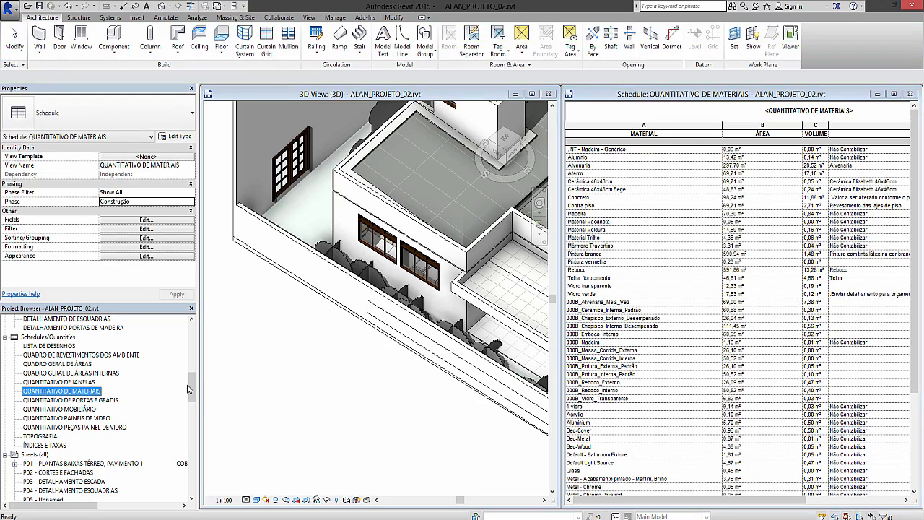
{"action": "left_click_drag", "start_coordinate": [191, 380], "coordinate": [189, 326]}
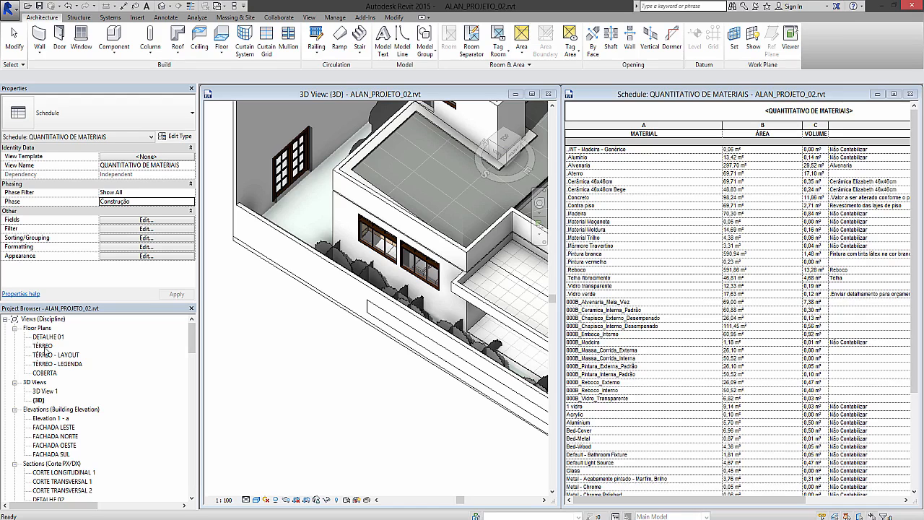
{"action": "left_click_drag", "start_coordinate": [193, 335], "coordinate": [196, 388]}
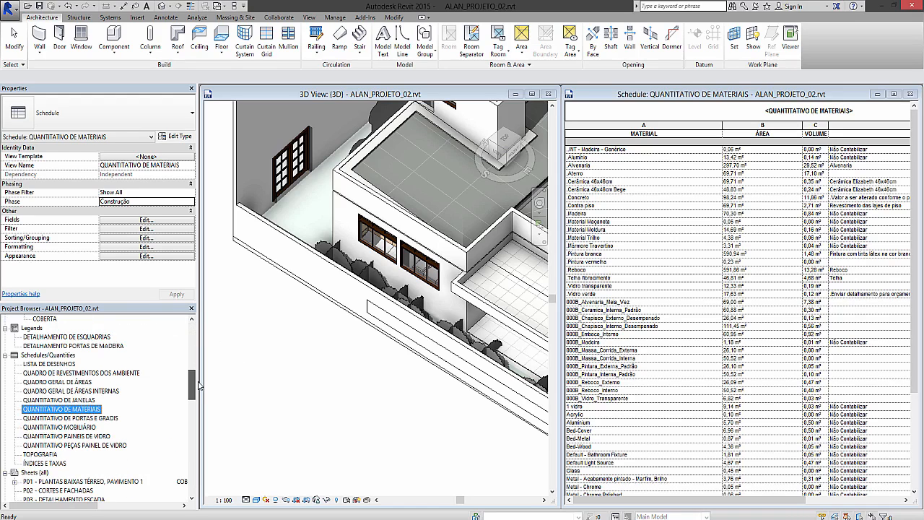
{"action": "left_click", "coordinate": [69, 410]}
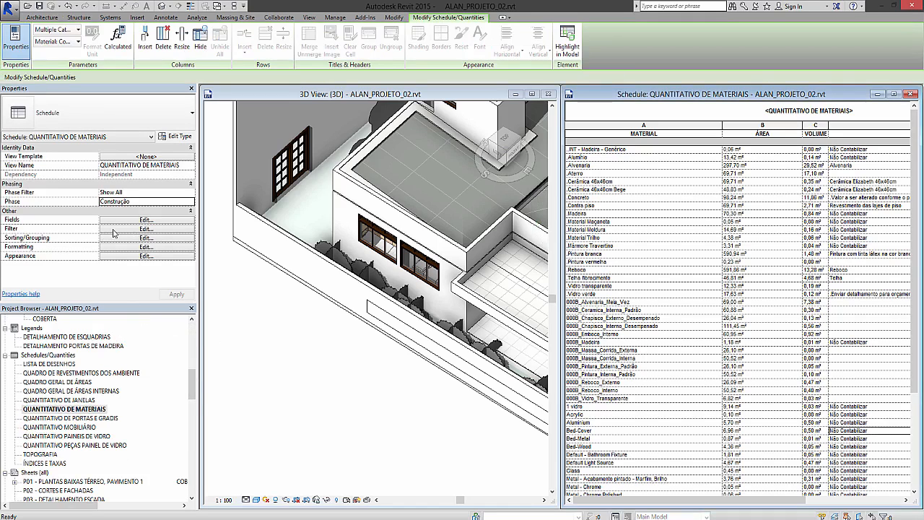
- Open the material takeoff's properties and review its sorting, fields and filter settings
{"action": "left_click", "coordinate": [190, 227]}
{"action": "left_click", "coordinate": [296, 169]}
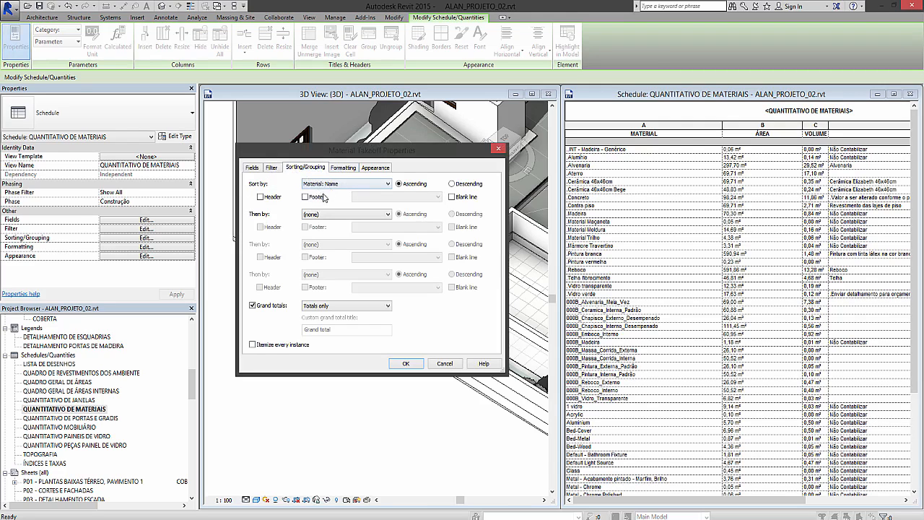
{"action": "left_click", "coordinate": [253, 167]}
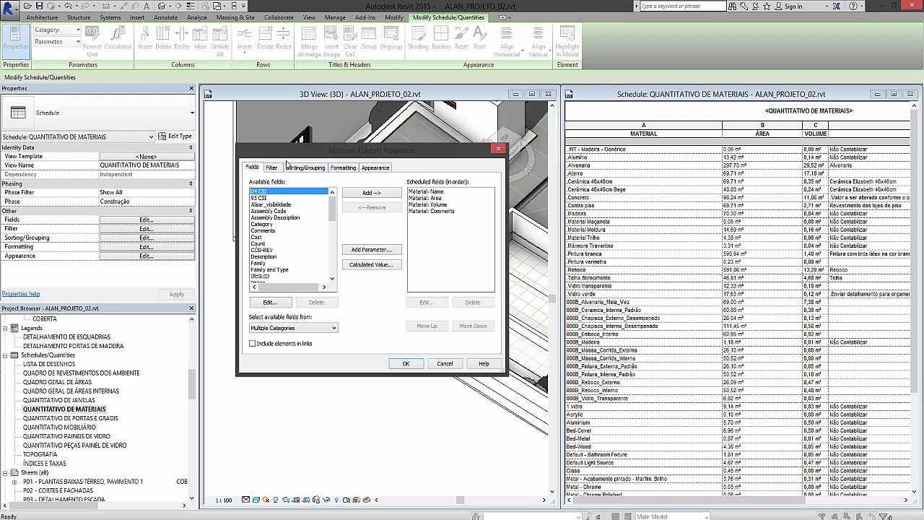
{"action": "left_click", "coordinate": [271, 168]}
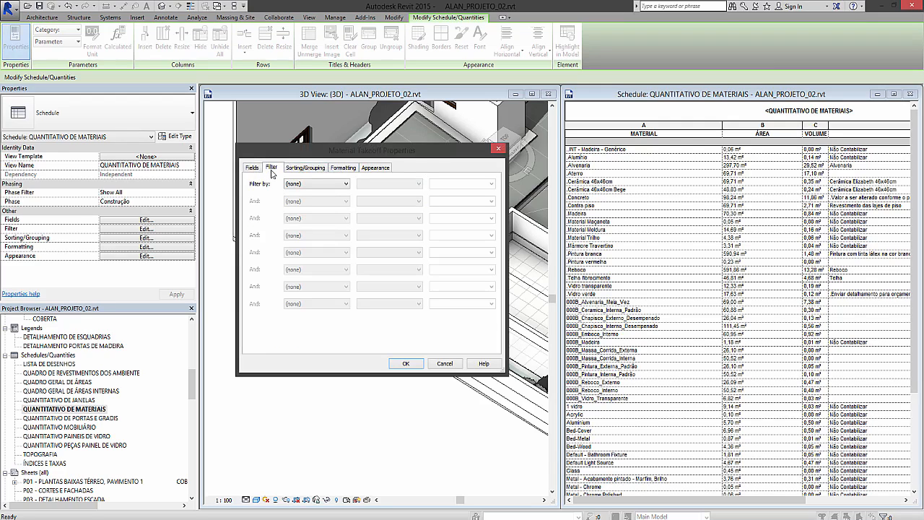
- Filter the takeoff to show only materials whose Material: Area is greater than or equal to 10 m²
{"action": "left_click", "coordinate": [299, 185]}
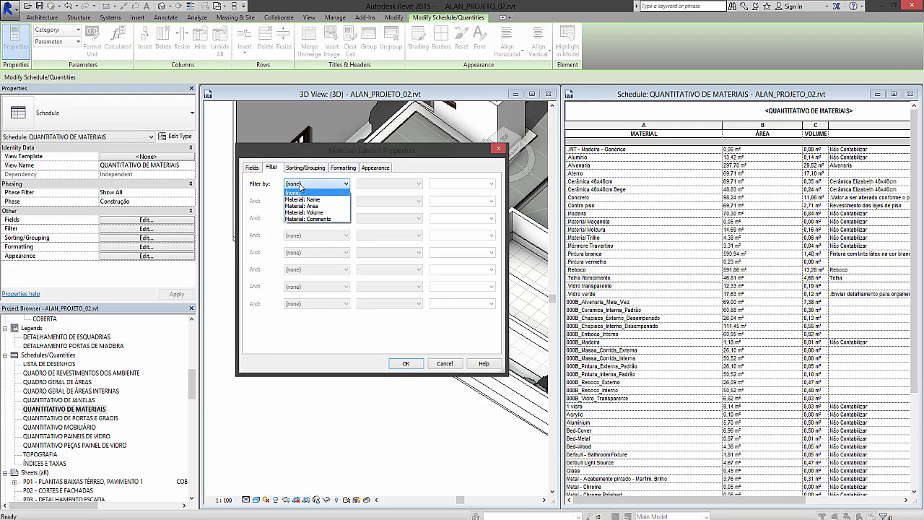
{"action": "left_click", "coordinate": [302, 184]}
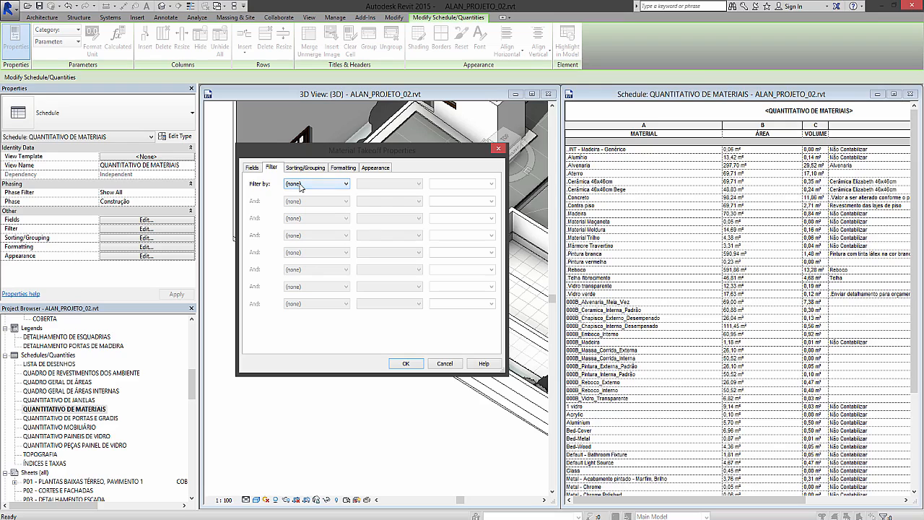
{"action": "left_click", "coordinate": [301, 185]}
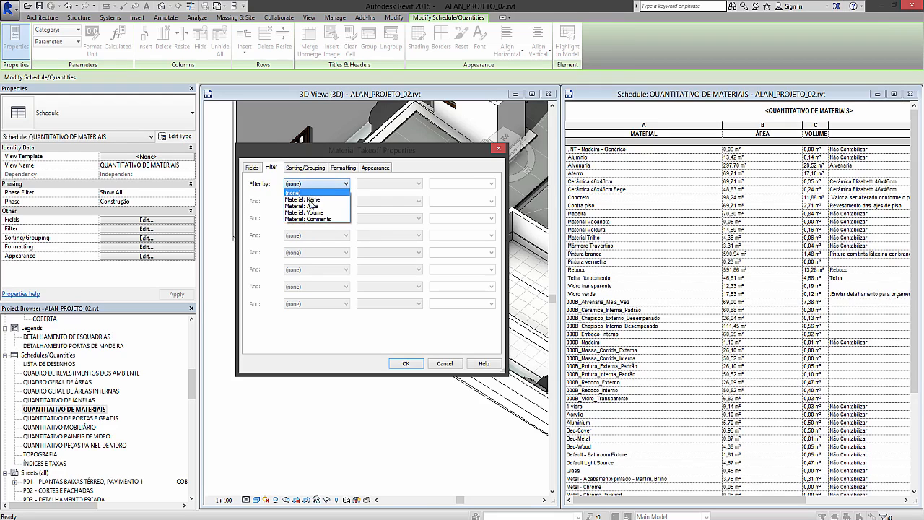
{"action": "left_click", "coordinate": [311, 206]}
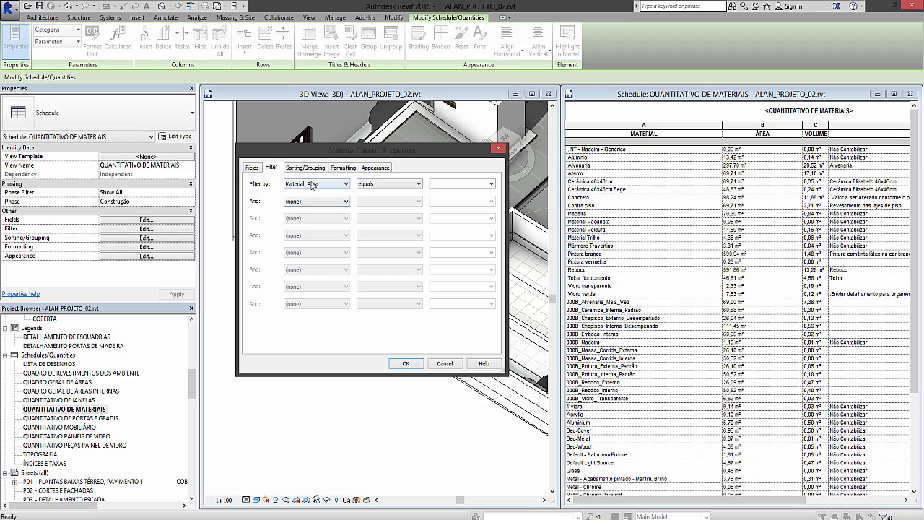
{"action": "left_click", "coordinate": [389, 185]}
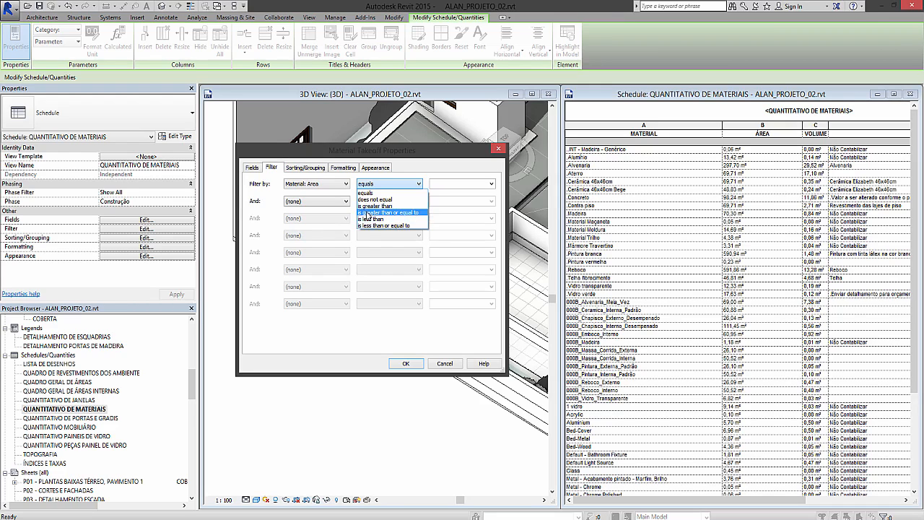
{"action": "left_click", "coordinate": [368, 214]}
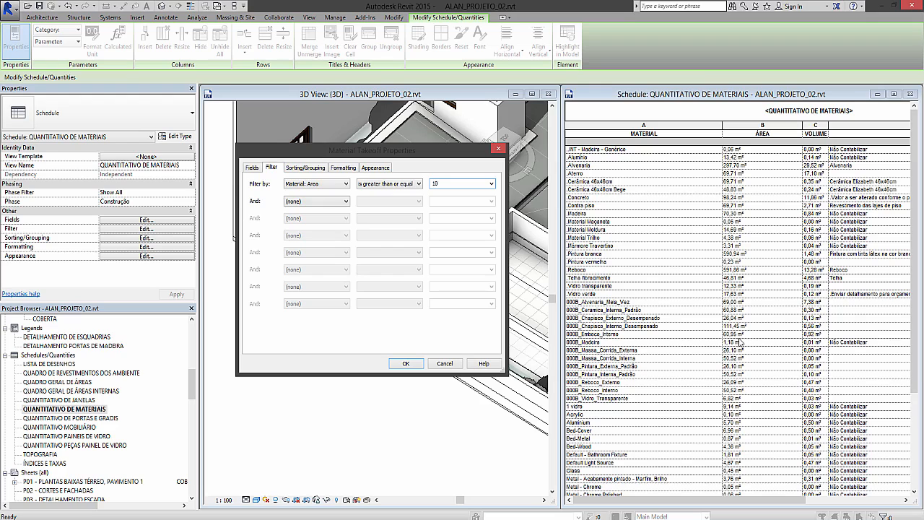
{"action": "left_click", "coordinate": [412, 364]}
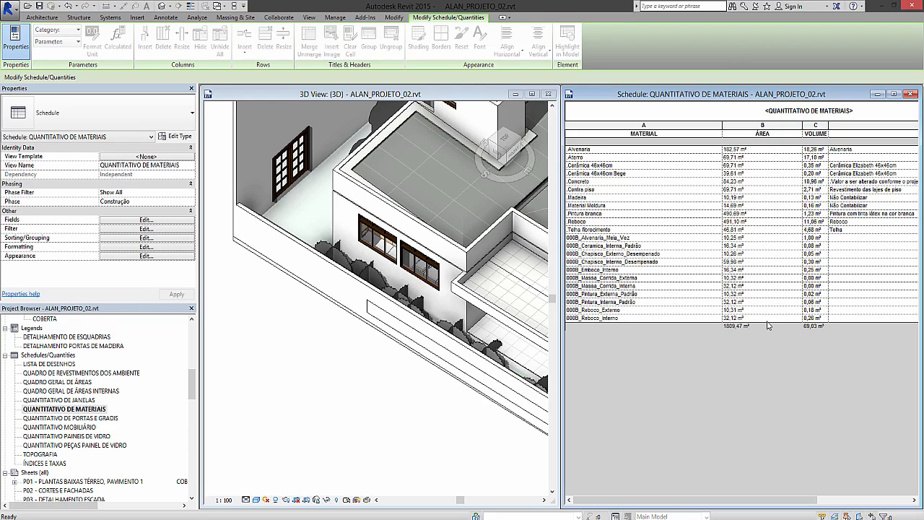
- Remove the area filter from the takeoff by resetting its first filter condition to (none)
{"action": "left_click", "coordinate": [147, 229]}
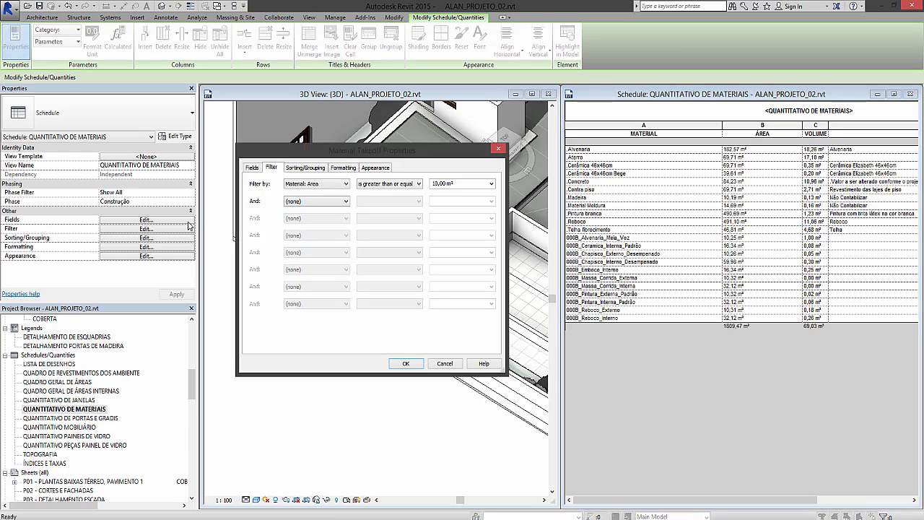
{"action": "left_click", "coordinate": [404, 184]}
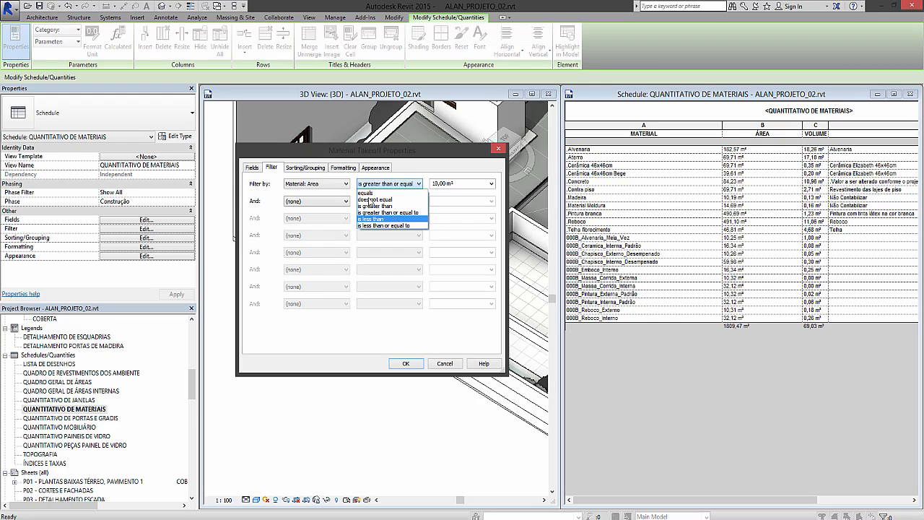
{"action": "left_click", "coordinate": [410, 156]}
{"action": "left_click", "coordinate": [345, 184]}
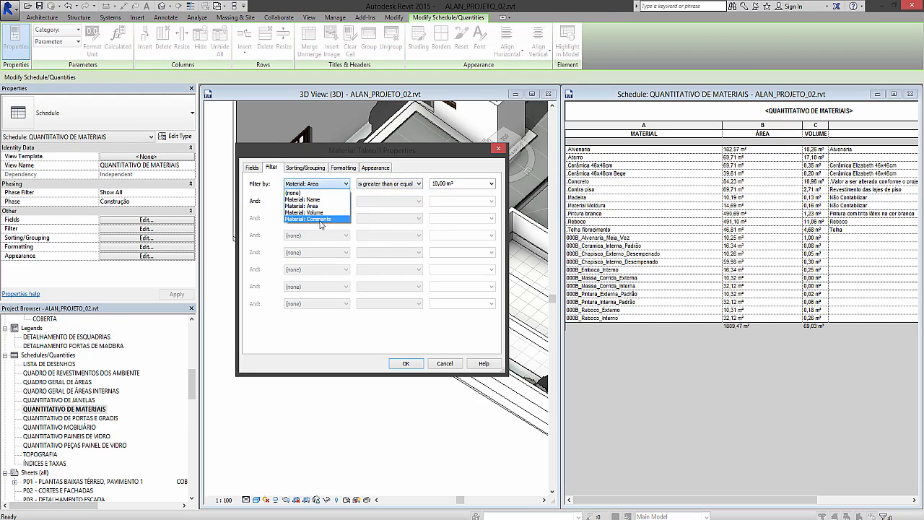
{"action": "left_click", "coordinate": [320, 219]}
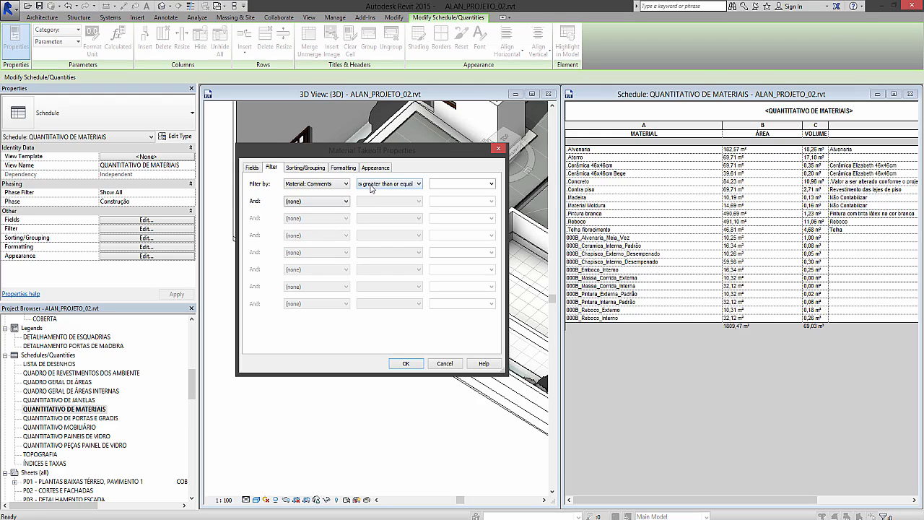
{"action": "left_click", "coordinate": [318, 183]}
{"action": "left_click", "coordinate": [316, 194]}
{"action": "left_click", "coordinate": [414, 365]}
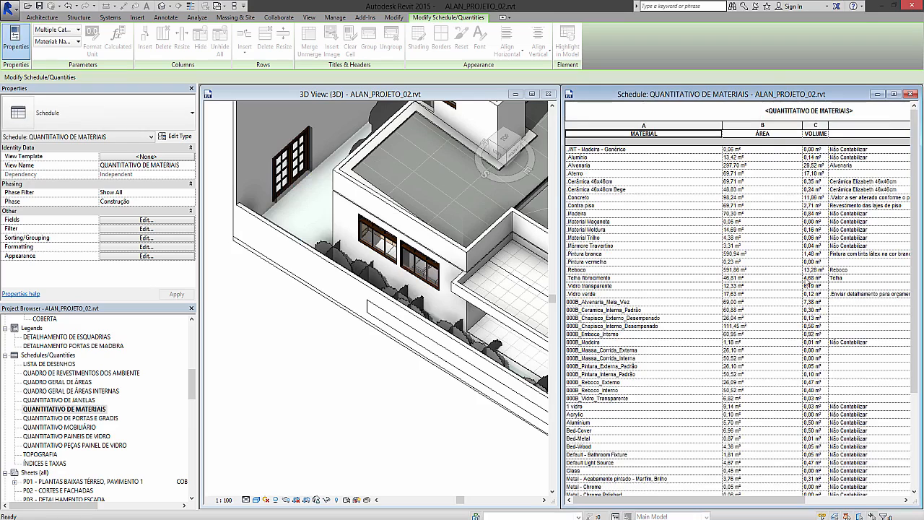
- Filter the takeoff to materials whose Material: Comments equals Não Contabilizar, matching the comment on the 1 vidro row
{"action": "left_click", "coordinate": [852, 409]}
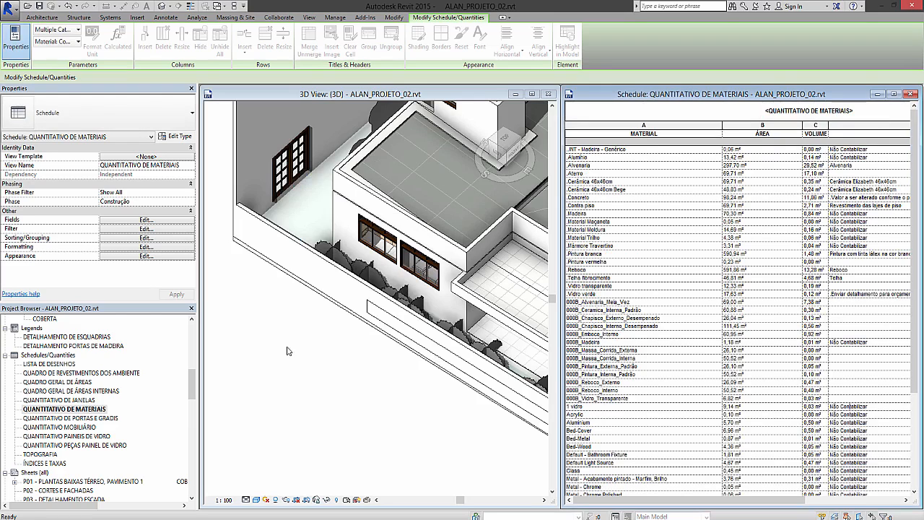
{"action": "left_click", "coordinate": [148, 229]}
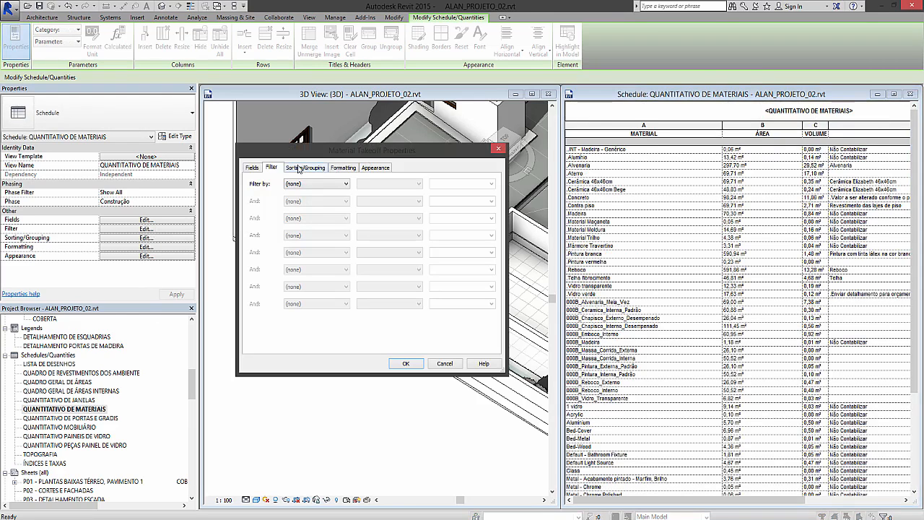
{"action": "left_click", "coordinate": [316, 185]}
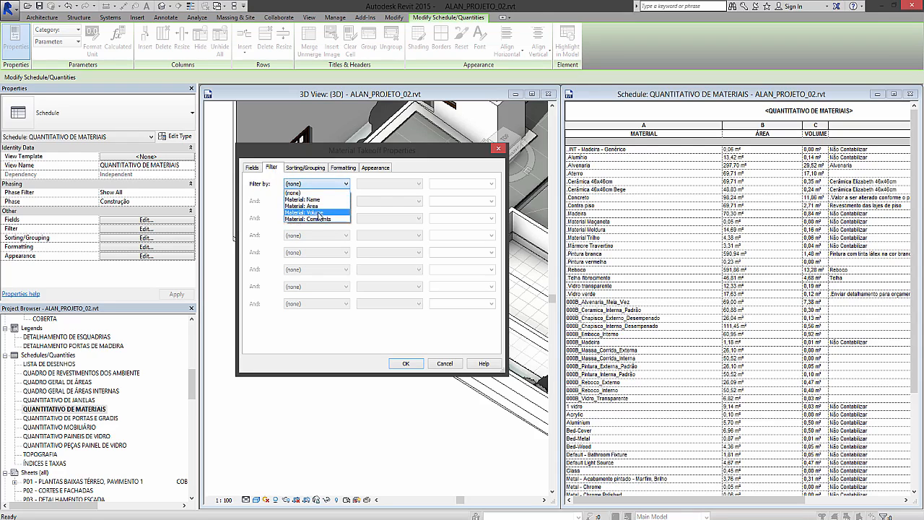
{"action": "left_click", "coordinate": [320, 219]}
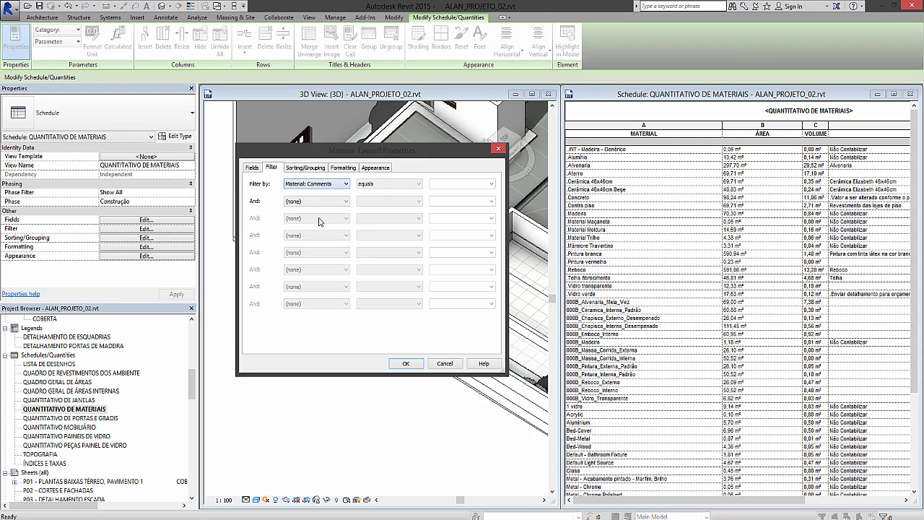
{"action": "left_click", "coordinate": [391, 186]}
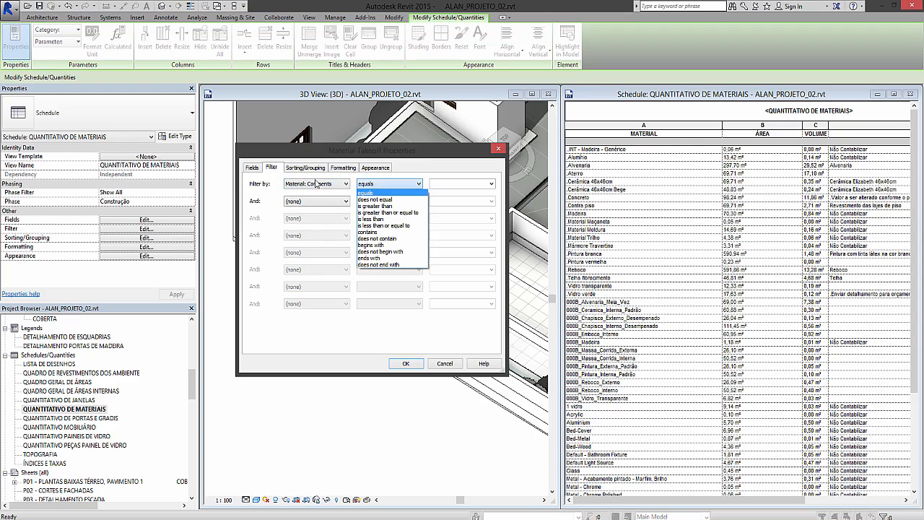
{"action": "left_click", "coordinate": [369, 193]}
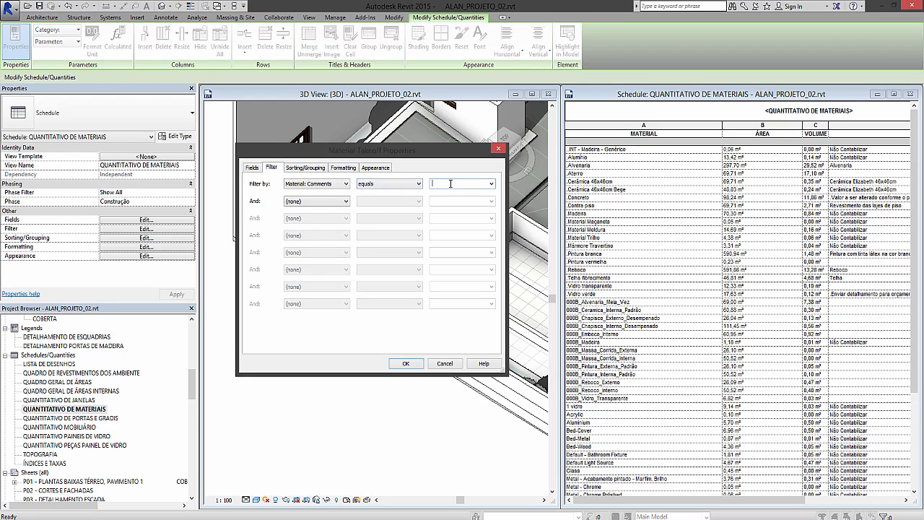
{"action": "type", "text": "Não Contabilizar"}
{"action": "mouse_move", "coordinate": [471, 186]}
{"action": "left_mouse_down"}
{"action": "mouse_move", "coordinate": [417, 193]}
{"action": "mouse_move", "coordinate": [488, 185]}
{"action": "left_mouse_up"}
{"action": "key", "text": "ctrl+c"}
{"action": "left_click", "coordinate": [405, 363]}
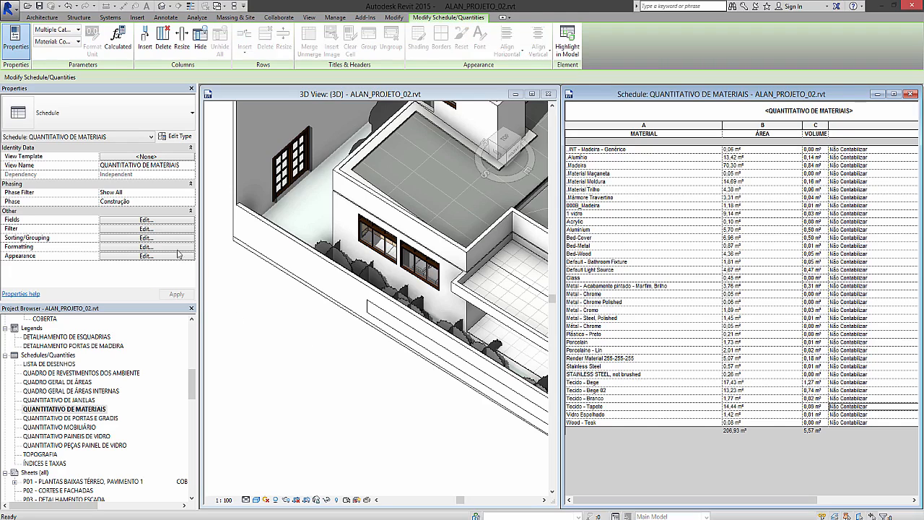
- Change the takeoff's filter condition so Material: Comments does not equal Não Contabilizar
{"action": "left_click", "coordinate": [149, 220]}
{"action": "left_click", "coordinate": [272, 168]}
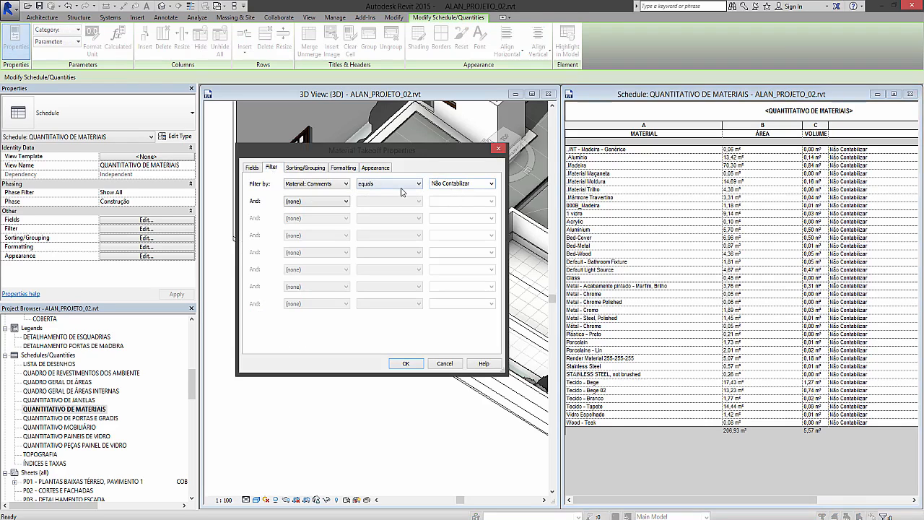
{"action": "left_click", "coordinate": [402, 185]}
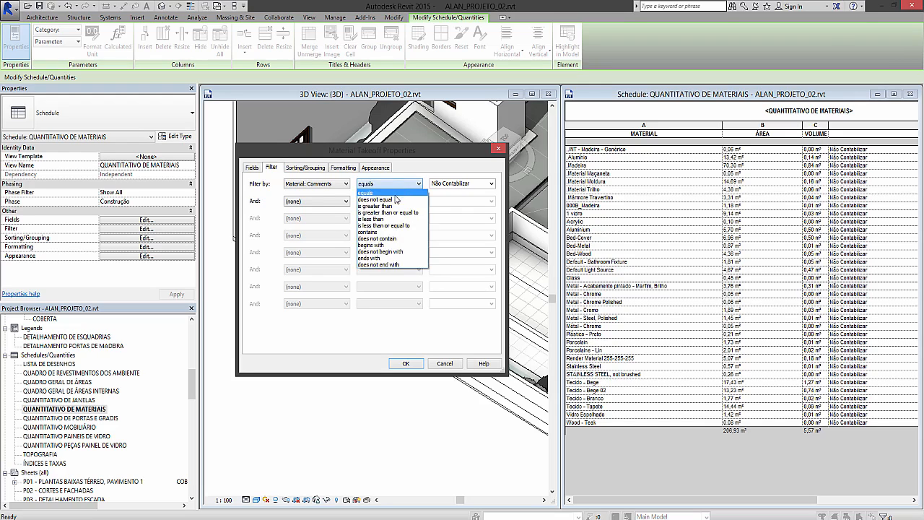
{"action": "left_click", "coordinate": [393, 200]}
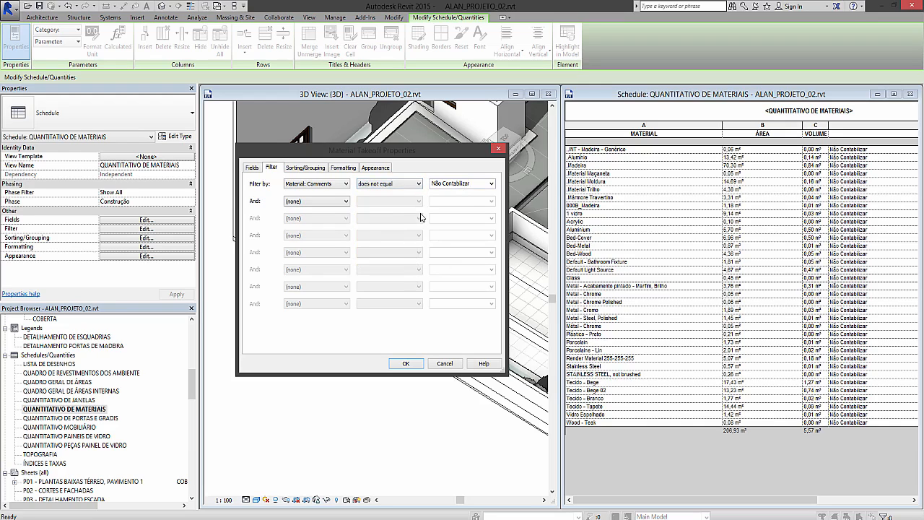
{"action": "left_click", "coordinate": [395, 183]}
{"action": "left_click", "coordinate": [395, 191]}
{"action": "left_click", "coordinate": [379, 184]}
{"action": "left_click", "coordinate": [376, 200]}
{"action": "left_click", "coordinate": [407, 364]}
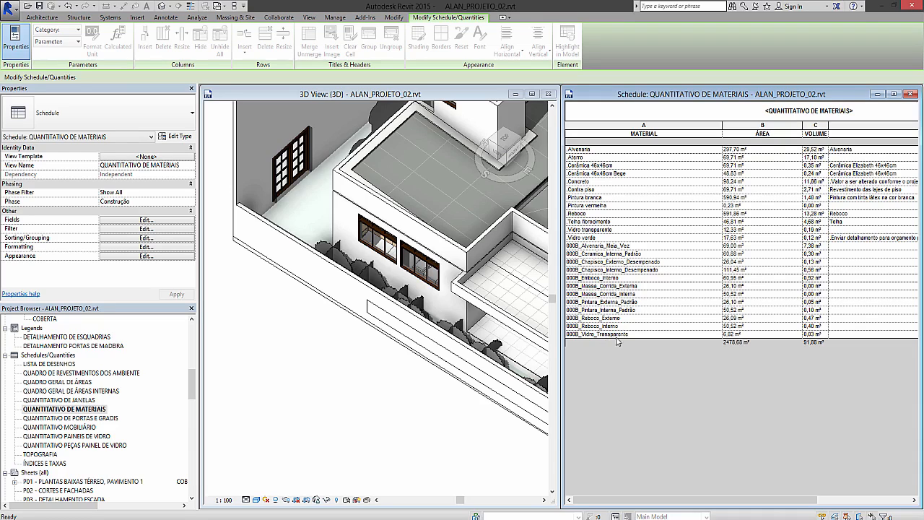
- Set the Telha fibrocimento row's comment to Não Contabilizar, and undo that change
{"action": "left_click", "coordinate": [630, 239]}
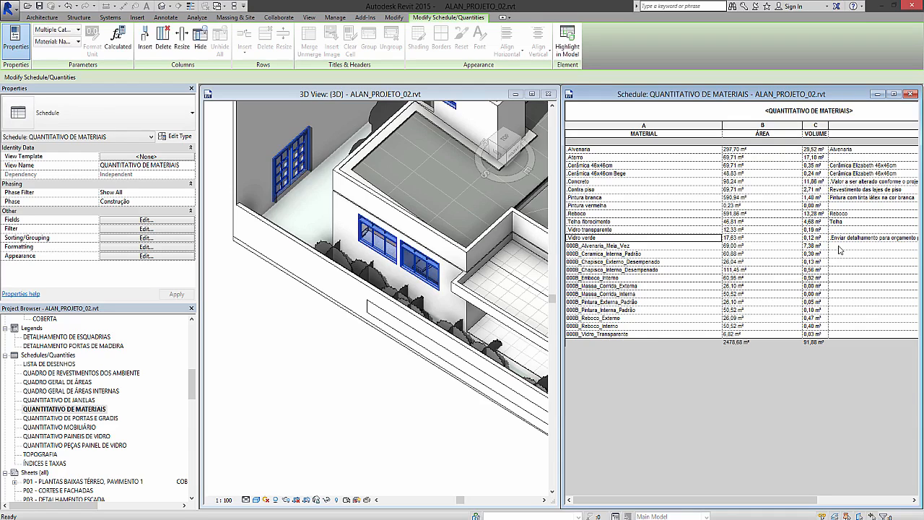
{"action": "left_click", "coordinate": [849, 221]}
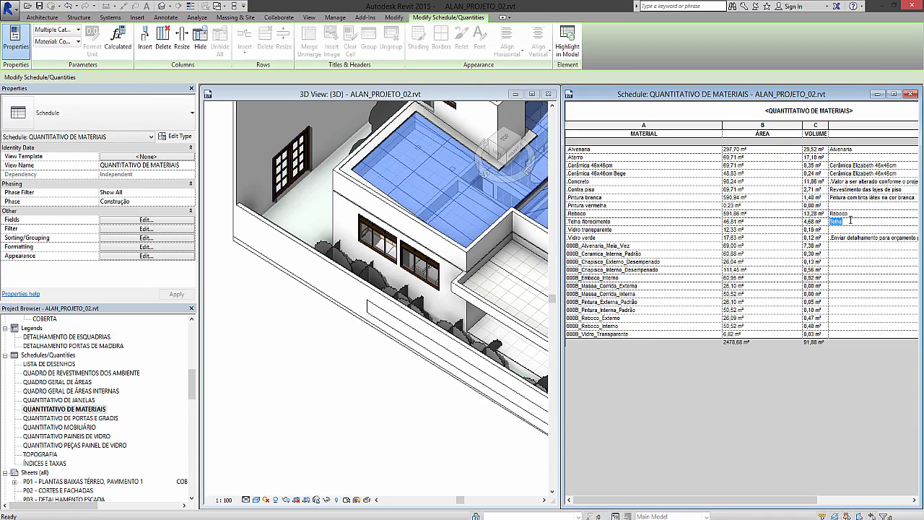
{"action": "key", "text": "ctrl+v"}
{"action": "left_click", "coordinate": [853, 262]}
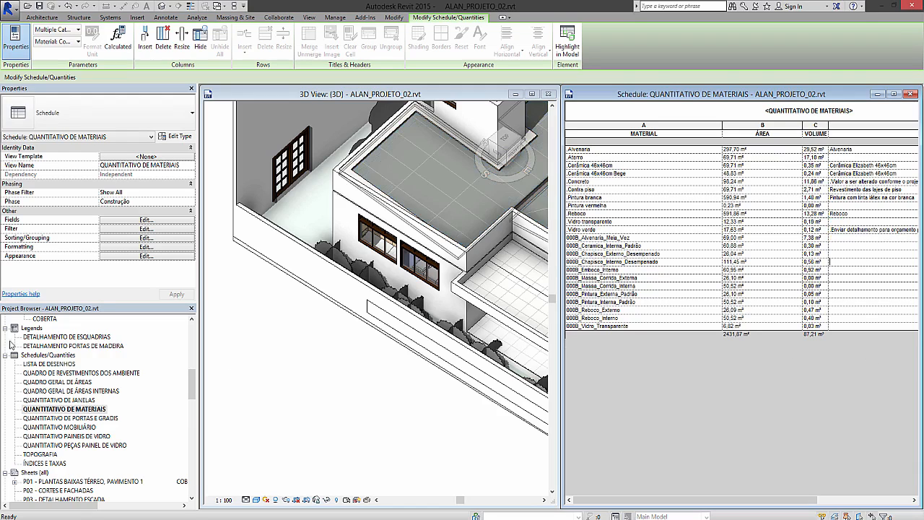
{"action": "left_click", "coordinate": [355, 411]}
{"action": "key", "text": "ctrl+z"}
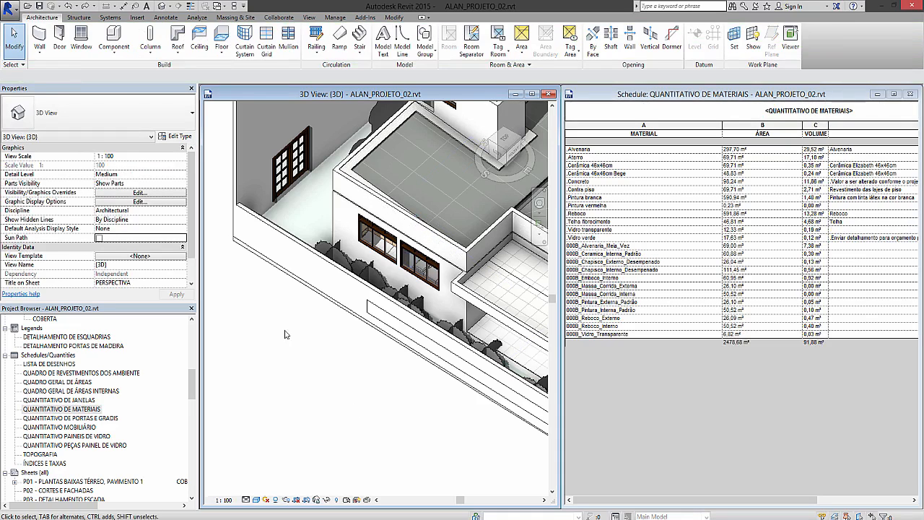
- Open the filter settings of QUANTITATIVO DE MATERIAIS and copy the Não Contabilizar value from the comments condition
{"action": "left_click", "coordinate": [94, 408]}
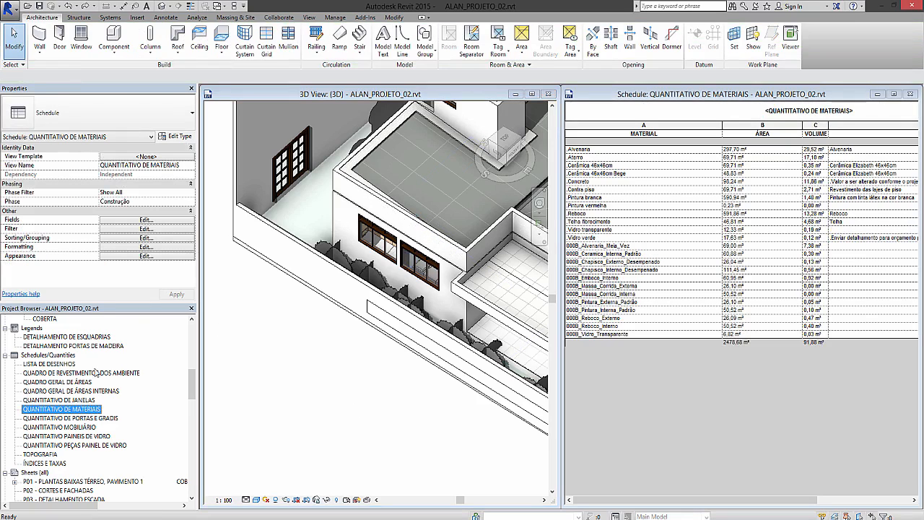
{"action": "left_click", "coordinate": [147, 229]}
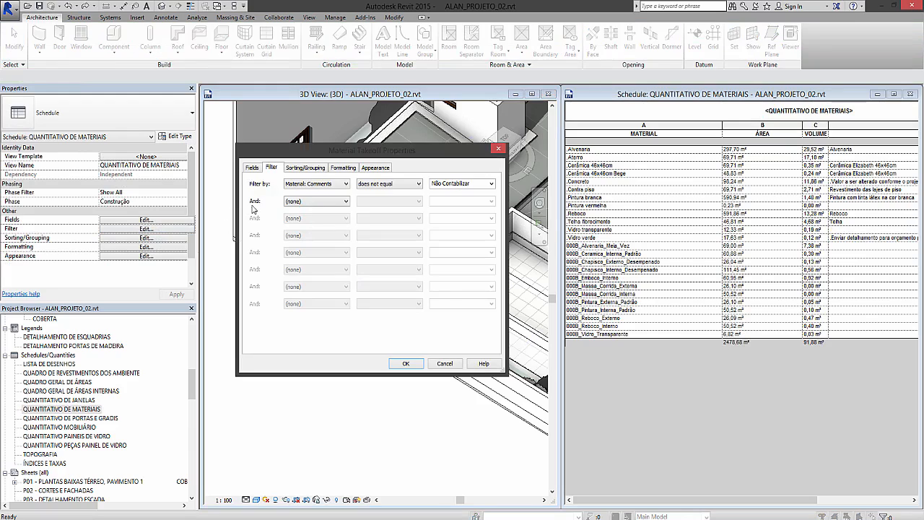
{"action": "left_click", "coordinate": [478, 184]}
{"action": "key", "text": "ctrl+c"}
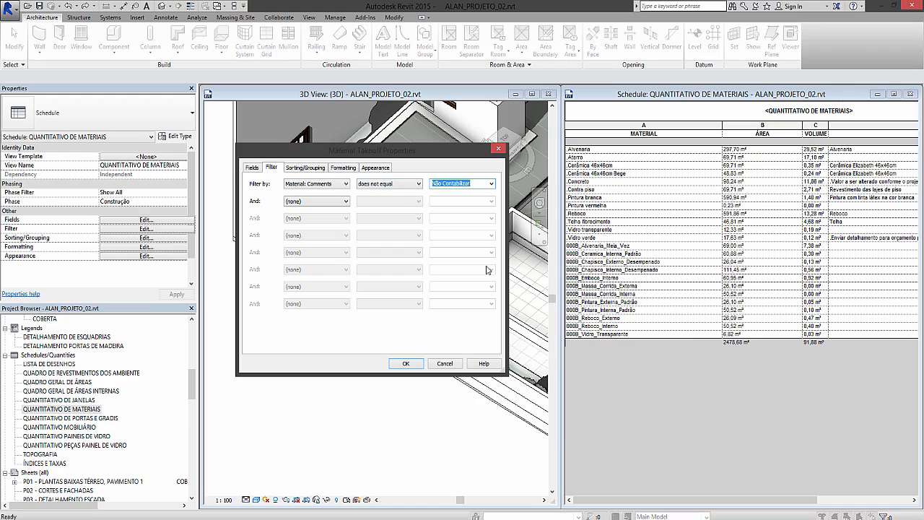
{"action": "left_click", "coordinate": [388, 185]}
{"action": "left_click", "coordinate": [388, 185]}
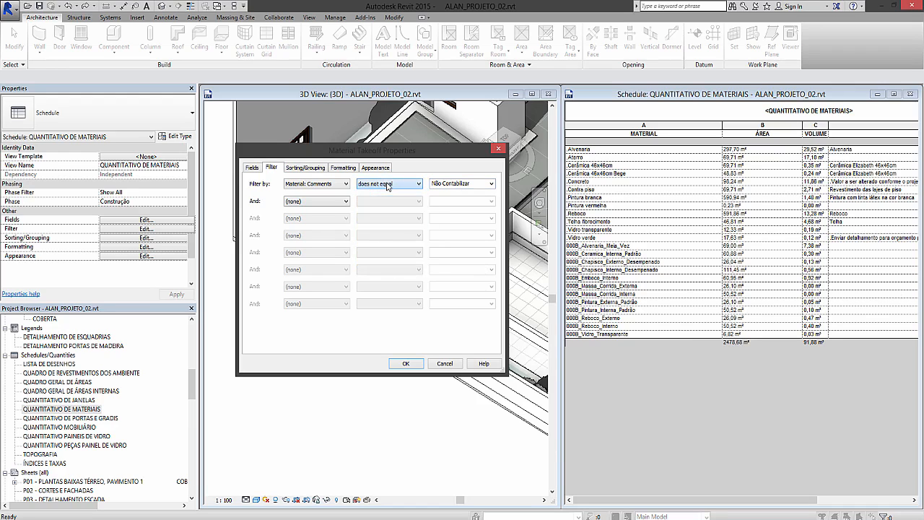
- Add a second filter condition keeping only materials whose Material: Area is greater than 5 m²
{"action": "left_click", "coordinate": [315, 203]}
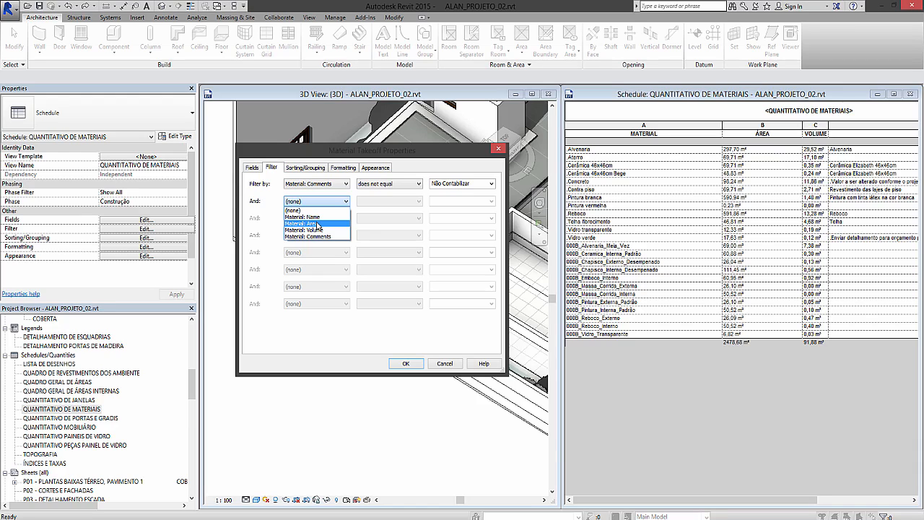
{"action": "left_click", "coordinate": [318, 225]}
{"action": "left_click", "coordinate": [420, 201]}
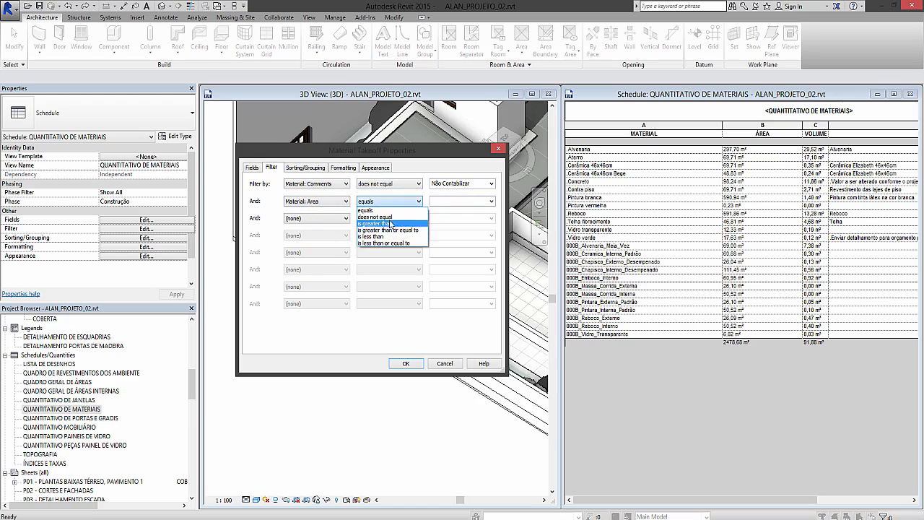
{"action": "left_click", "coordinate": [390, 223]}
{"action": "left_click", "coordinate": [475, 203]}
{"action": "type", "text": "5"}
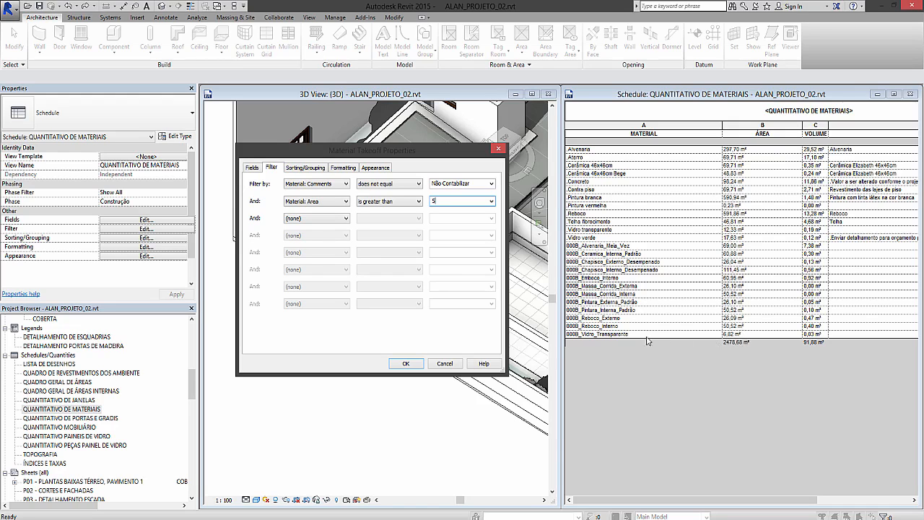
{"action": "mouse_move", "coordinate": [414, 150]}
{"action": "left_mouse_down"}
{"action": "mouse_move", "coordinate": [353, 178]}
{"action": "mouse_move", "coordinate": [368, 200]}
{"action": "mouse_move", "coordinate": [406, 137]}
{"action": "left_mouse_up"}
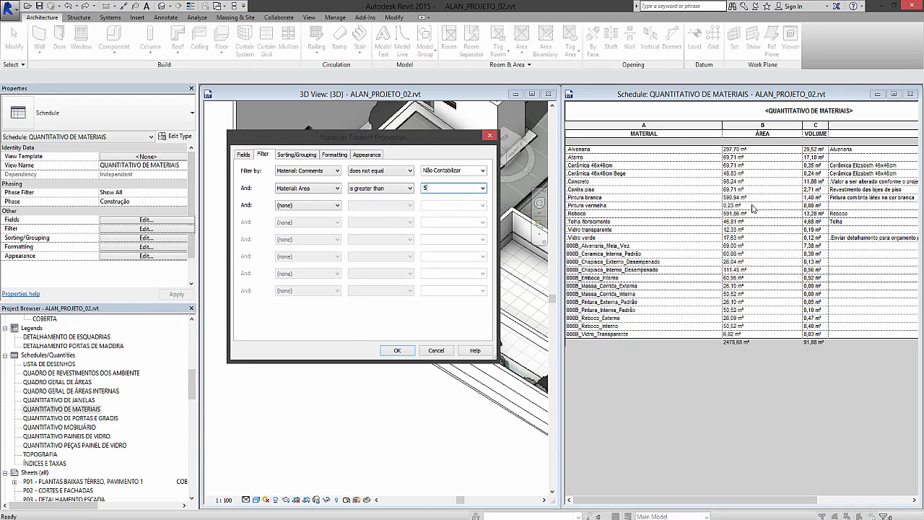
{"action": "left_click", "coordinate": [405, 354]}
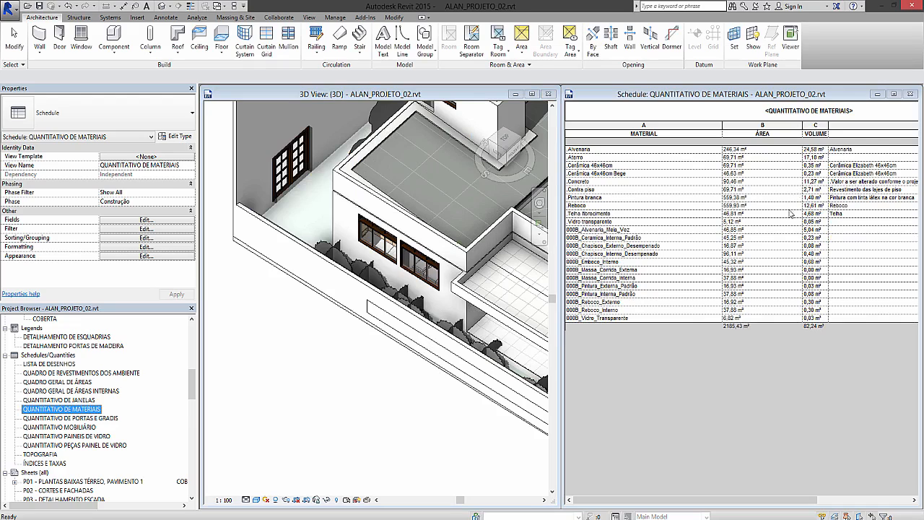
- Try changing the comments filter condition to contains and to does not contain, with the value Não
{"action": "left_click", "coordinate": [153, 229]}
{"action": "left_click", "coordinate": [385, 171]}
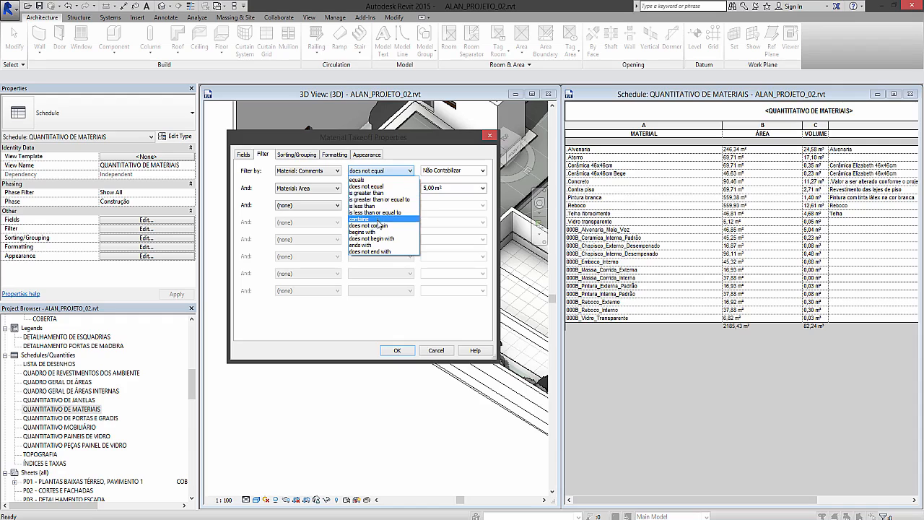
{"action": "left_click", "coordinate": [378, 218]}
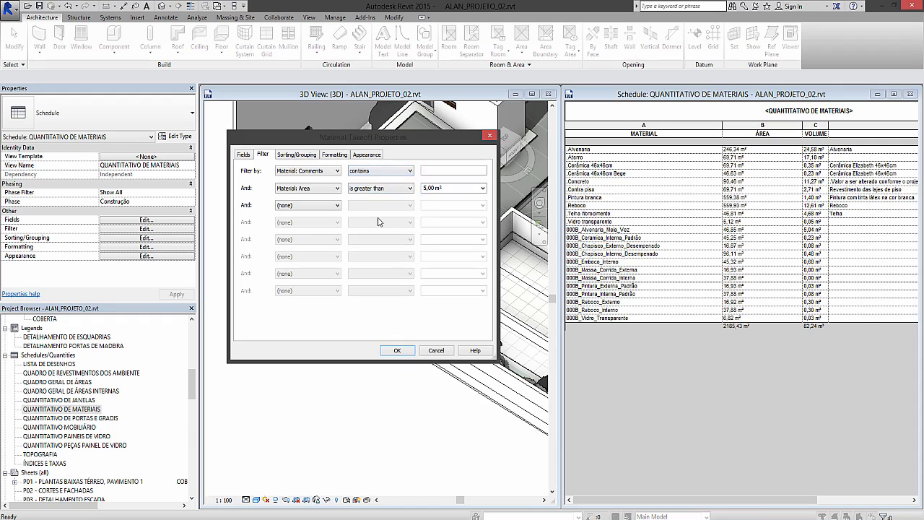
{"action": "left_click", "coordinate": [380, 171]}
{"action": "left_click", "coordinate": [372, 226]}
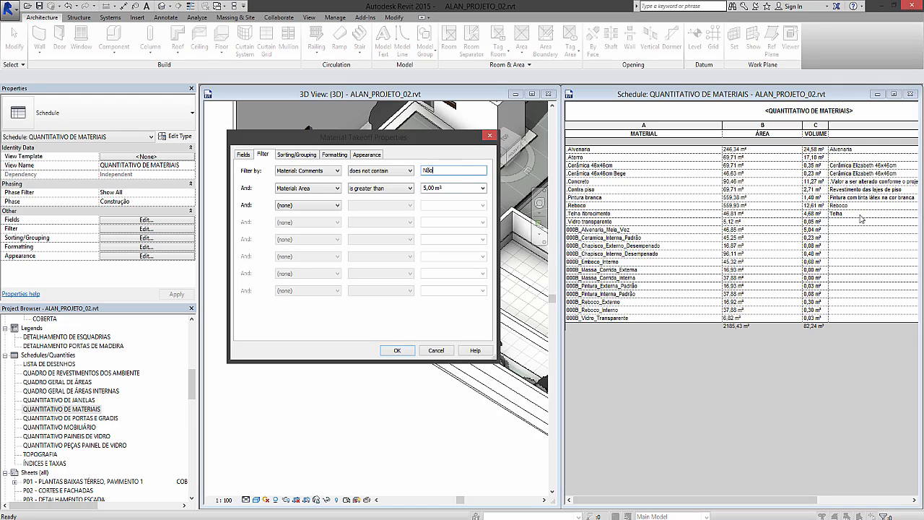
- Reset the comments filter condition to does not equal Não Contabilizar, check the other comparison operators and accept the filter settings
{"action": "left_click", "coordinate": [383, 173]}
{"action": "left_click", "coordinate": [380, 189]}
{"action": "left_click", "coordinate": [452, 170]}
{"action": "key", "text": "ctrl+v"}
{"action": "left_click", "coordinate": [406, 172]}
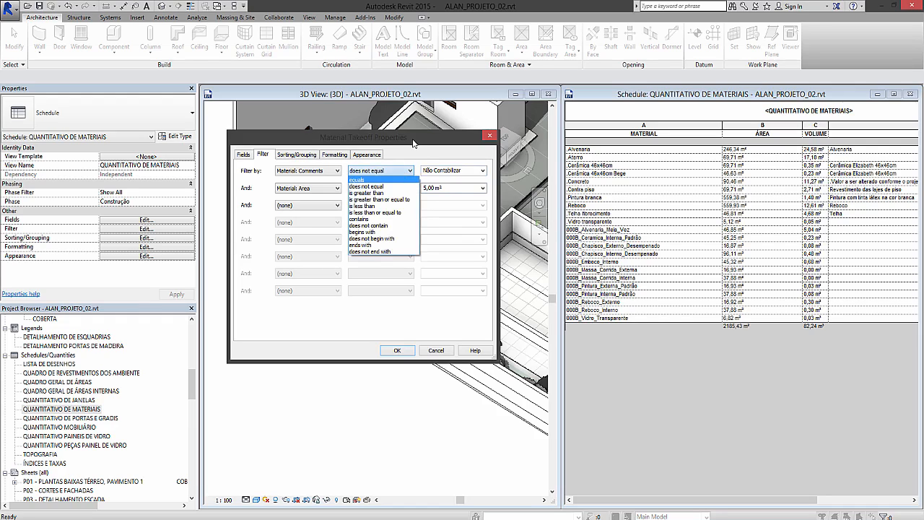
{"action": "left_click", "coordinate": [414, 143]}
{"action": "left_click", "coordinate": [393, 172]}
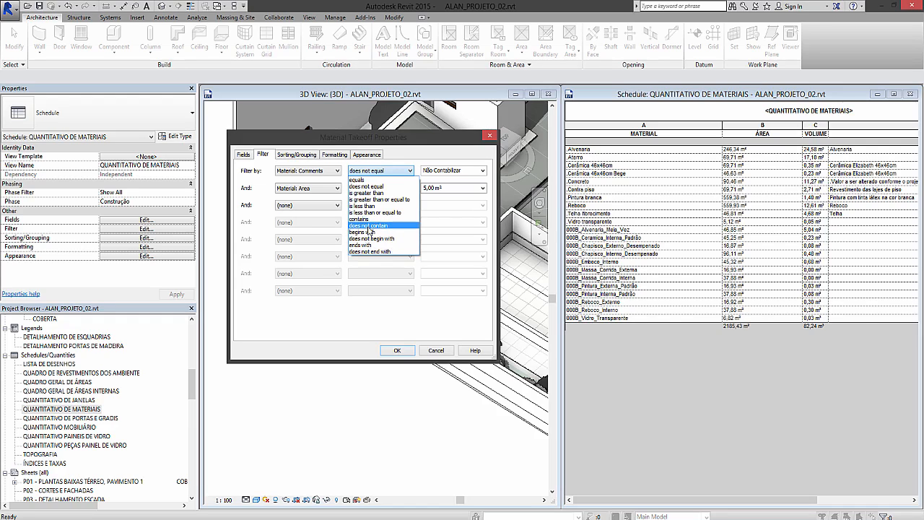
{"action": "left_click", "coordinate": [360, 302]}
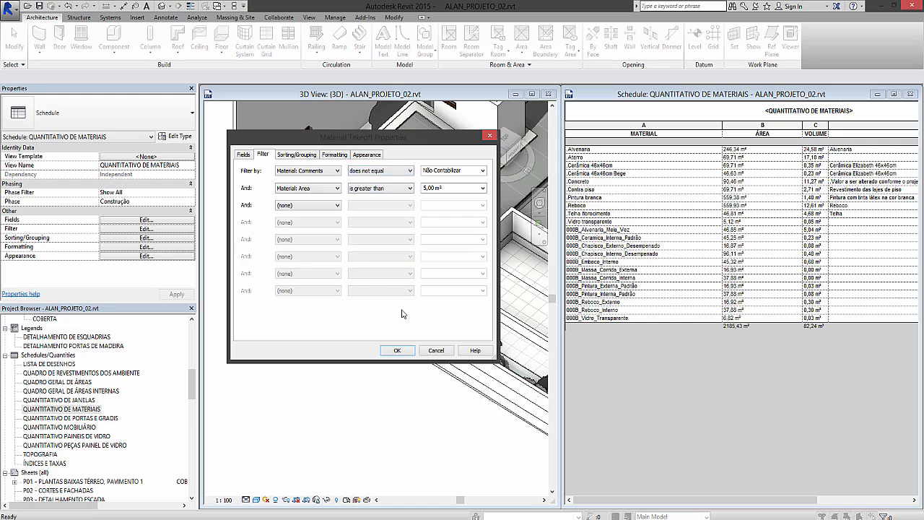
{"action": "left_click", "coordinate": [397, 351]}
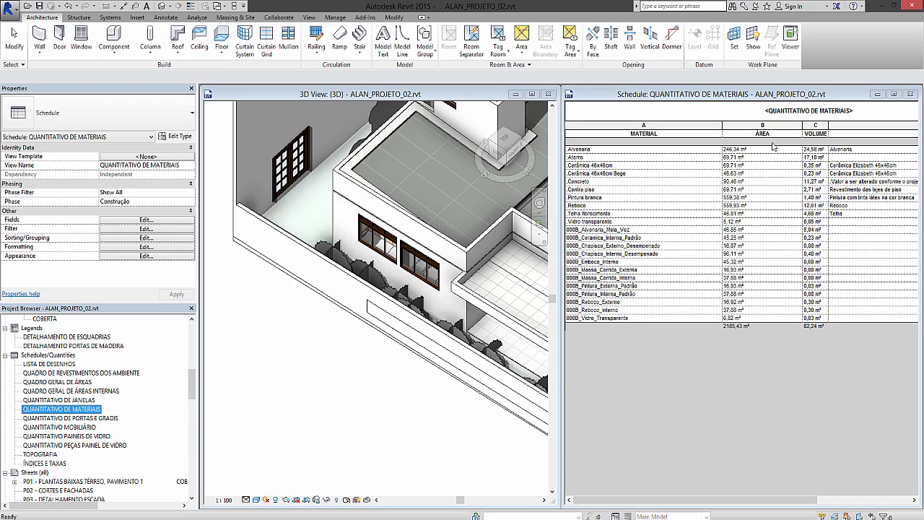
- Narrow the ÁREA column of the material schedule
{"action": "left_click", "coordinate": [803, 126]}
{"action": "left_click_drag", "start_coordinate": [803, 126], "coordinate": [767, 126]}
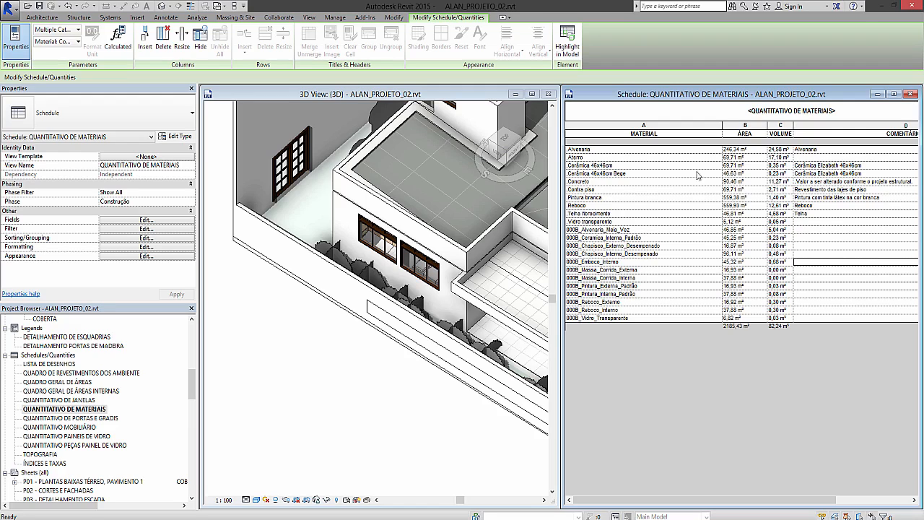
- Select the 000B_Massa_Corrida_Externa, Alvenaria and 000B_Alvenaria_Meia_Vez rows in turn and examine the highlighted walls in the 3D view
{"action": "left_click", "coordinate": [620, 270]}
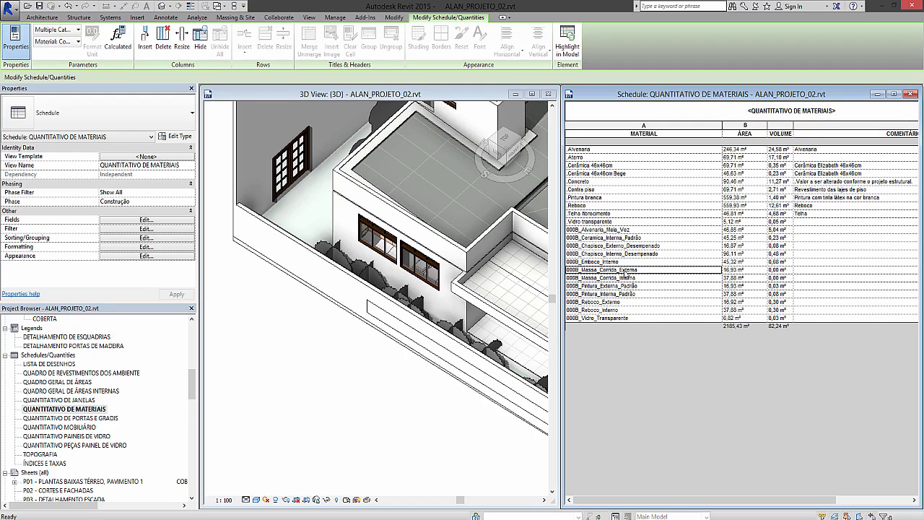
{"action": "left_click", "coordinate": [631, 231]}
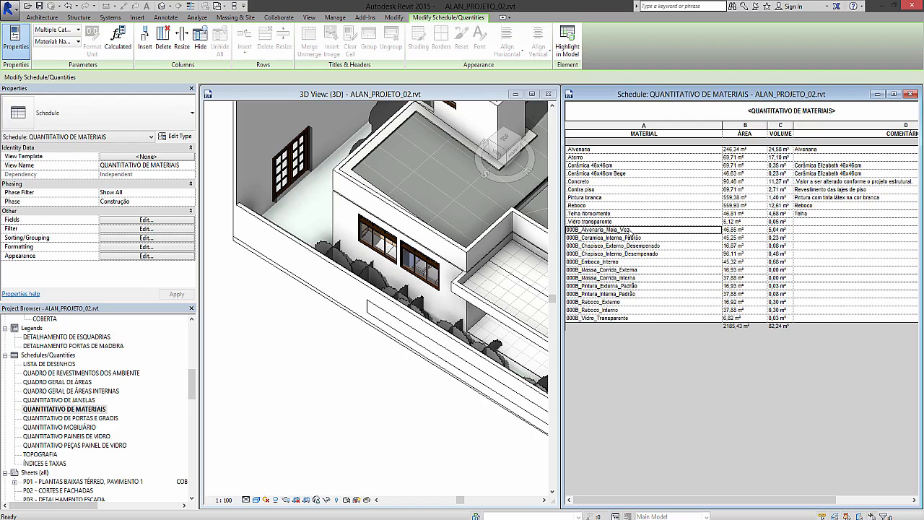
{"action": "left_click", "coordinate": [615, 150]}
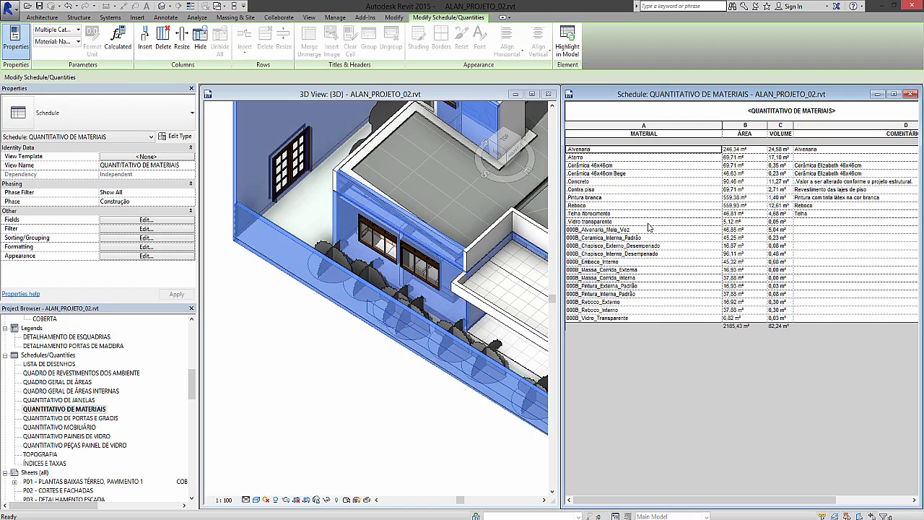
{"action": "left_click", "coordinate": [643, 232]}
{"action": "left_click", "coordinate": [359, 317]}
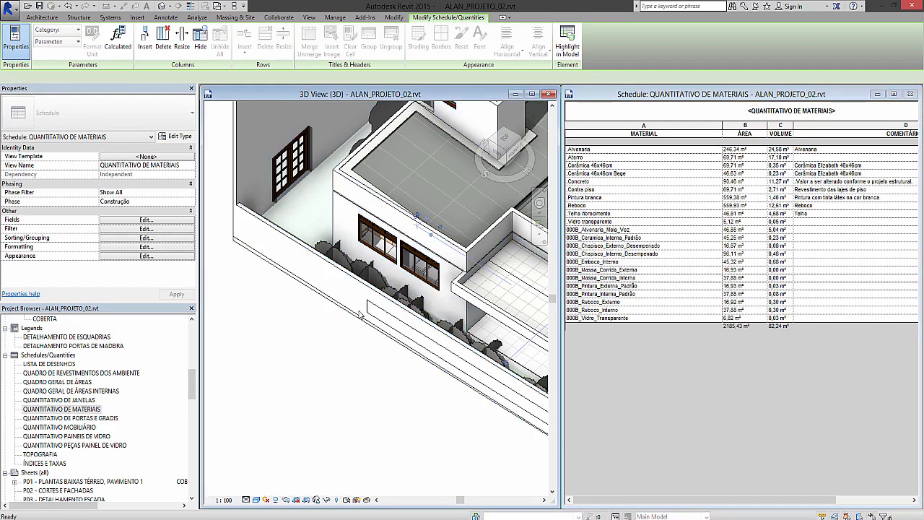
{"action": "scroll", "coordinate": [360, 313], "scroll_direction": "down", "scroll_amount": 2}
{"action": "scroll", "coordinate": [361, 315], "scroll_direction": "down", "scroll_amount": 1}
{"action": "middle_click_drag", "start_coordinate": [361, 315], "coordinate": [401, 326], "text": "shift"}
{"action": "scroll", "coordinate": [401, 326], "scroll_direction": "up", "scroll_amount": 5}
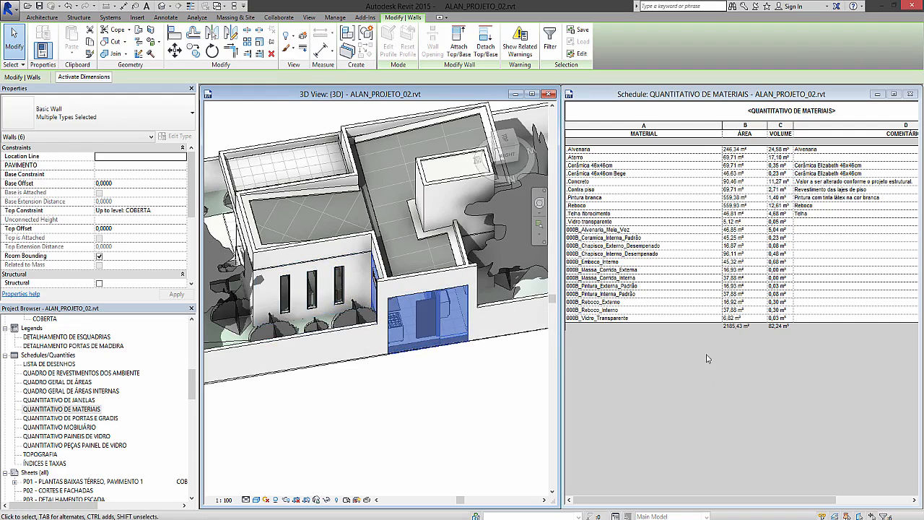
{"action": "middle_click_drag", "start_coordinate": [461, 268], "coordinate": [376, 350], "text": "shift"}
{"action": "scroll", "coordinate": [376, 350], "scroll_direction": "down", "scroll_amount": 2}
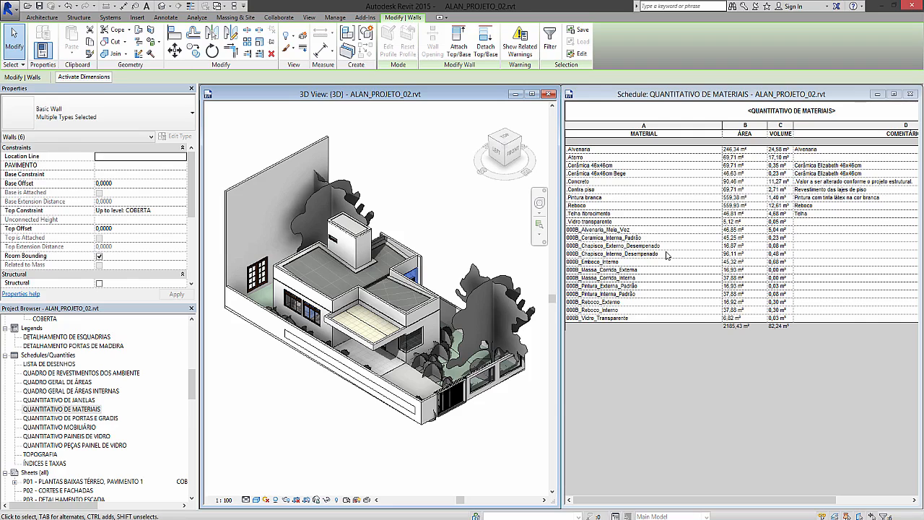
- Clear the wall selection in the 3D view, look over the whole house, and return to the material schedule
{"action": "left_click", "coordinate": [389, 186]}
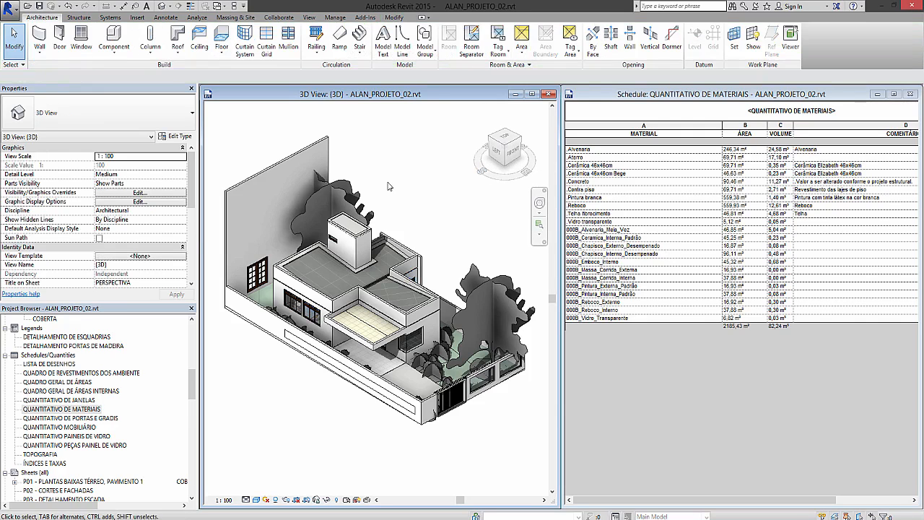
{"action": "middle_click_drag", "start_coordinate": [394, 190], "coordinate": [376, 201], "text": "shift"}
{"action": "left_click", "coordinate": [761, 96]}
{"action": "left_click", "coordinate": [682, 232]}
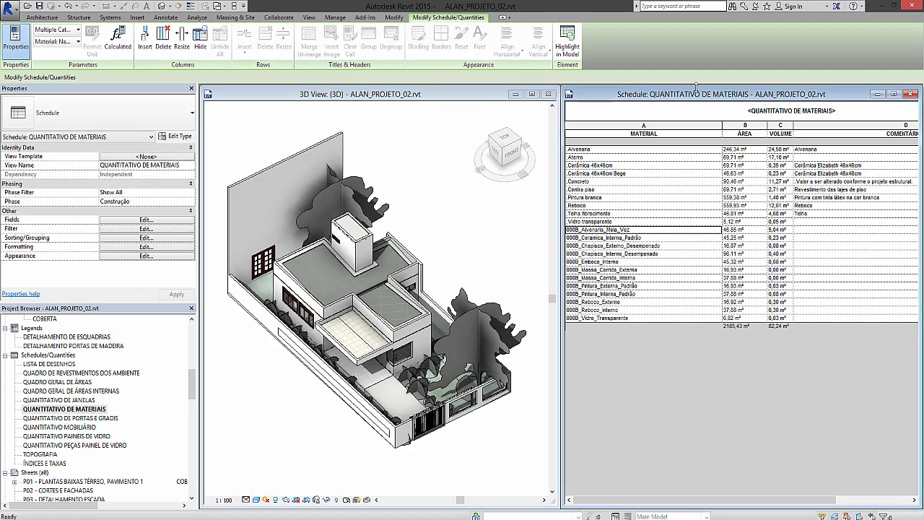
{"action": "left_click", "coordinate": [421, 158]}
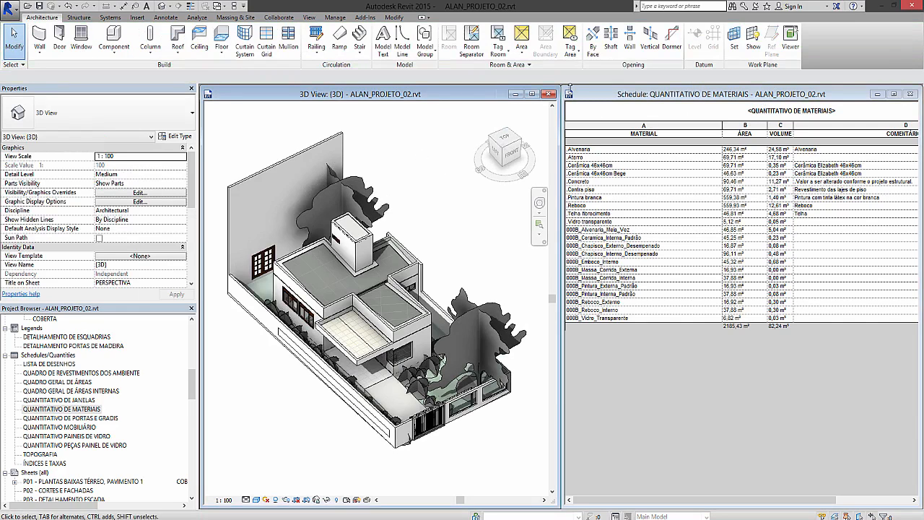
{"action": "left_click", "coordinate": [653, 93]}
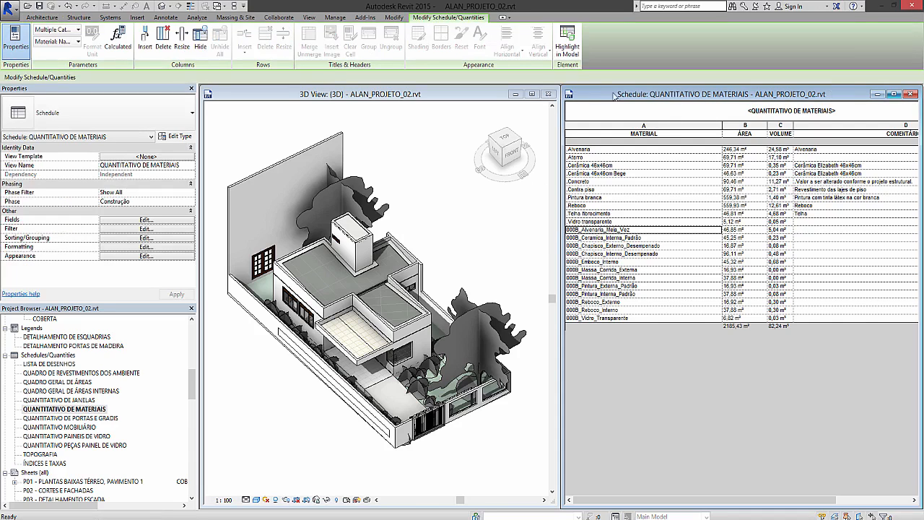
- Start exporting the material schedule as a Schedule report, cancelling the reminder to save the project
{"action": "left_click", "coordinate": [10, 8]}
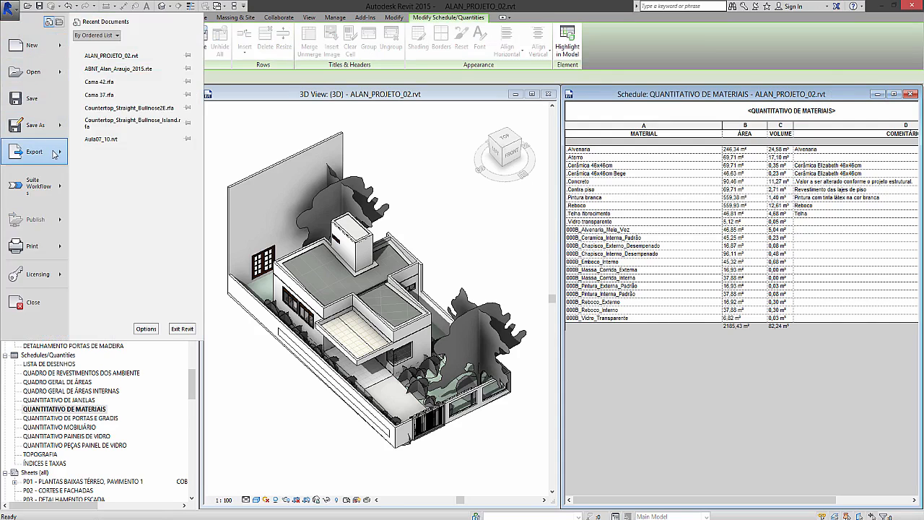
{"action": "mouse_move", "coordinate": [56, 154]}
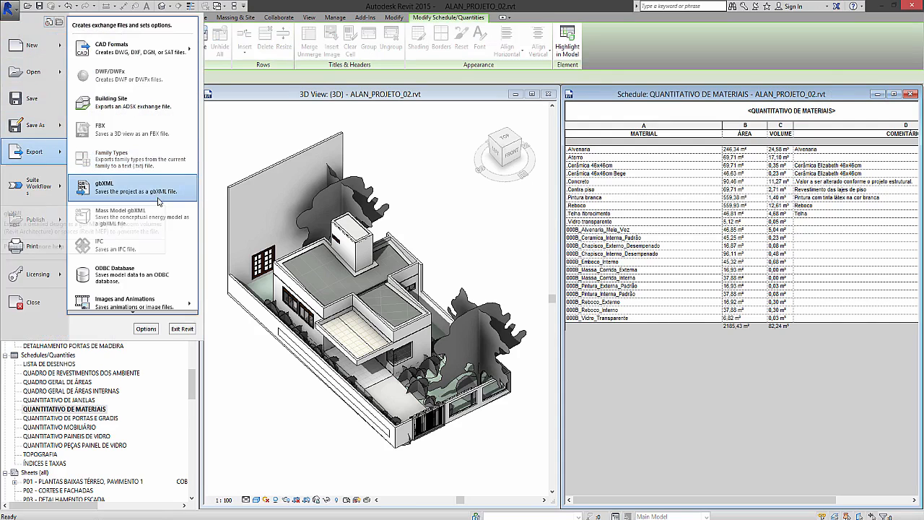
{"action": "scroll", "coordinate": [137, 318], "scroll_direction": "down", "scroll_amount": 2}
{"action": "mouse_move", "coordinate": [133, 317]}
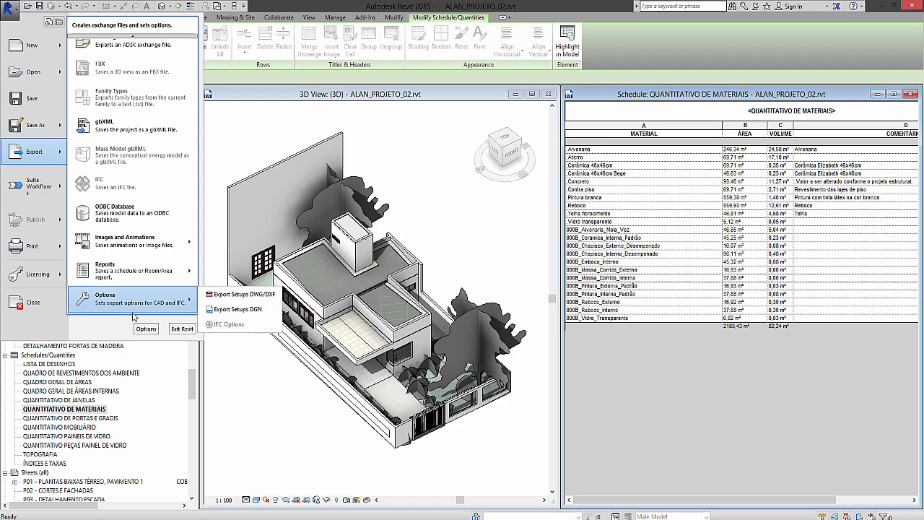
{"action": "mouse_move", "coordinate": [142, 275]}
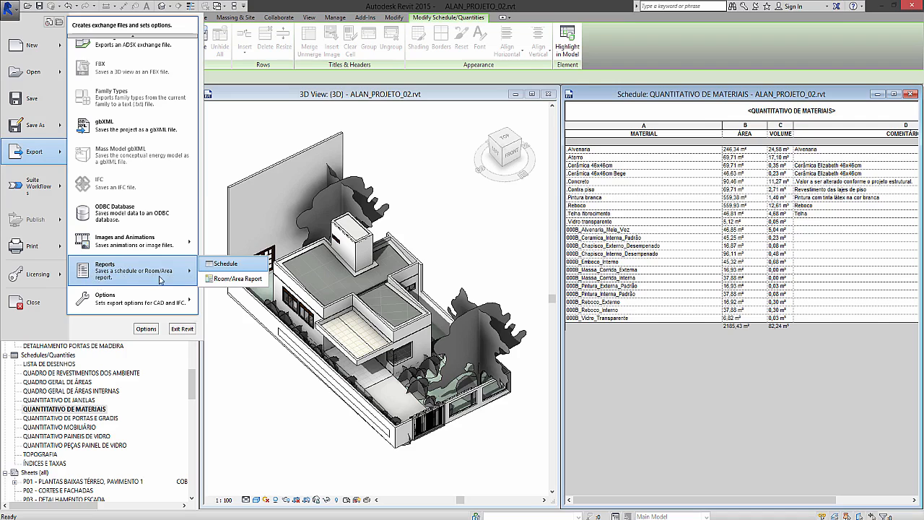
{"action": "left_click", "coordinate": [247, 266]}
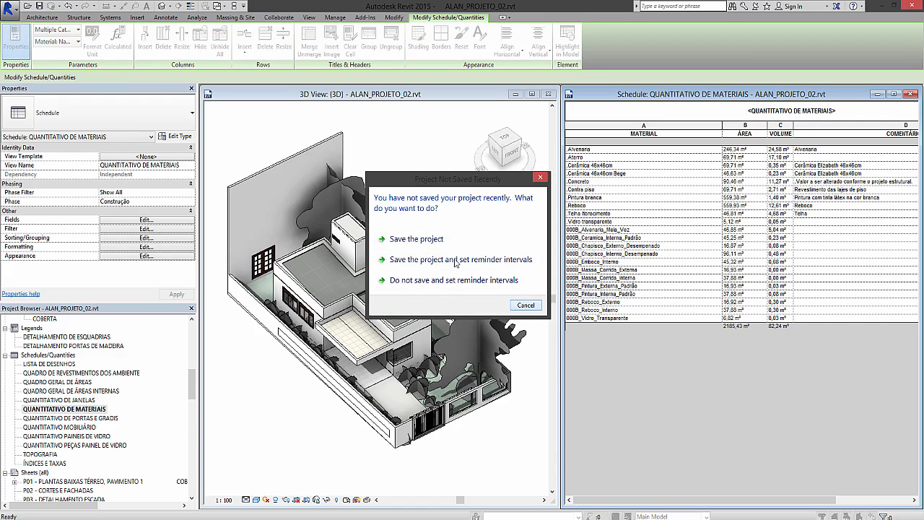
{"action": "left_click", "coordinate": [528, 306]}
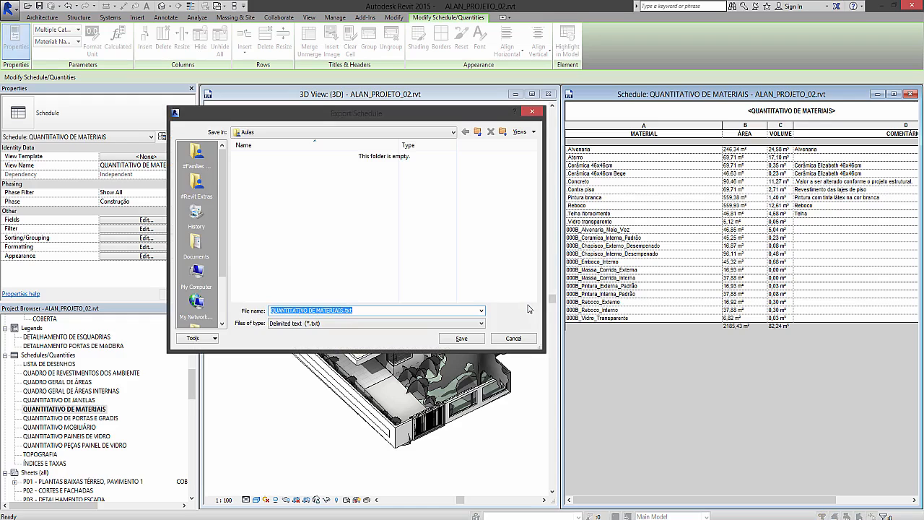
- Save the exported schedule on the Desktop as QUANTITATIVO DE MATERIAIS.txt in delimited text format
{"action": "left_click", "coordinate": [345, 323]}
{"action": "left_click", "coordinate": [375, 310]}
{"action": "scroll", "coordinate": [203, 289], "scroll_direction": "down", "scroll_amount": 2}
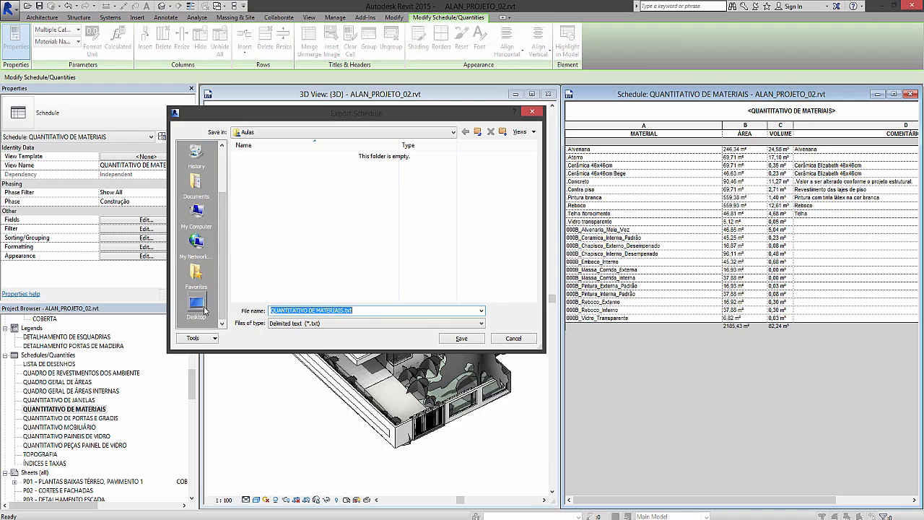
{"action": "left_click", "coordinate": [196, 307]}
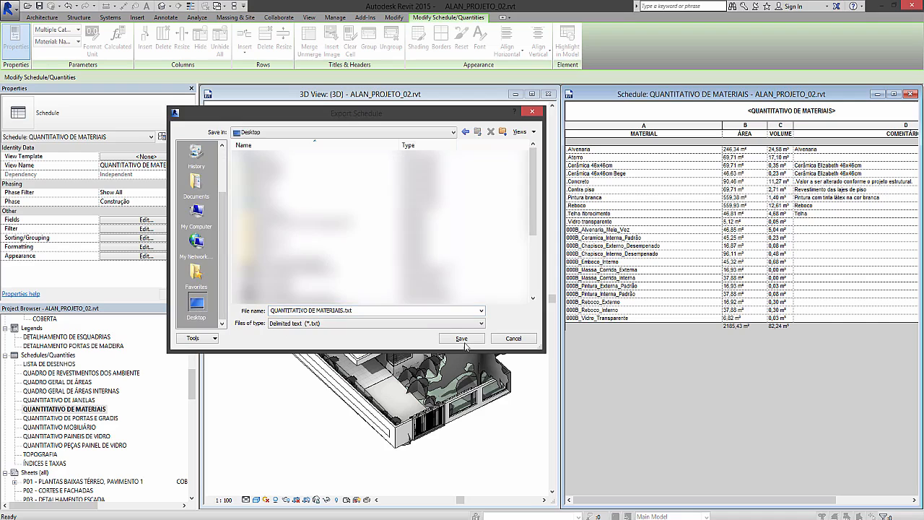
{"action": "left_click", "coordinate": [375, 312]}
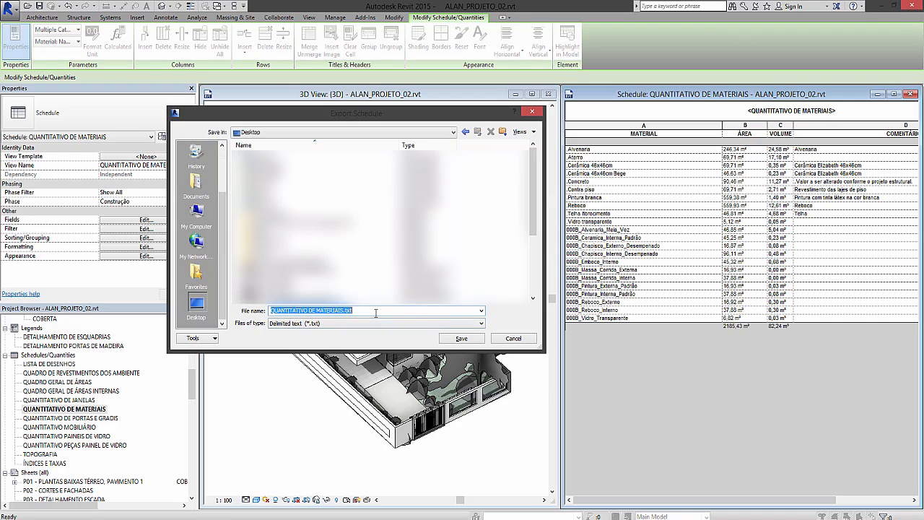
{"action": "left_click", "coordinate": [449, 339]}
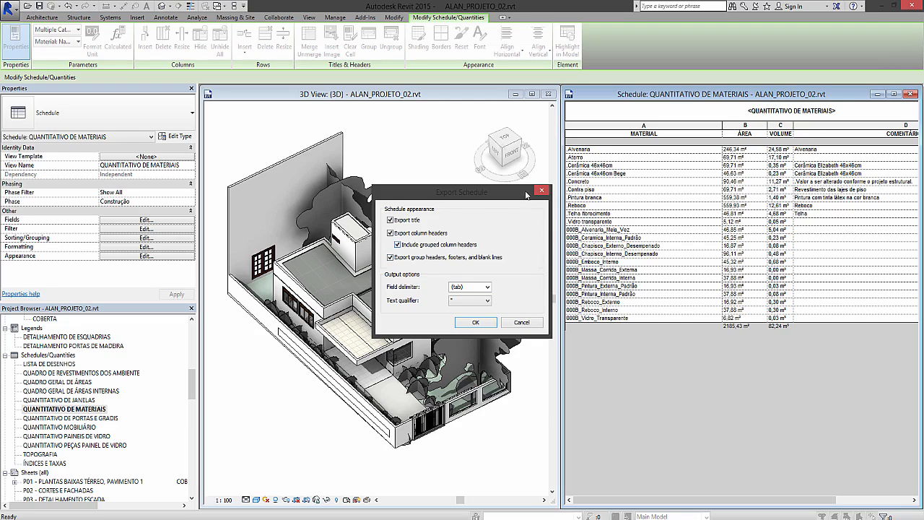
- Check the delimiter and qualifier choices, keep the tab field delimiter and double-quote text qualifier, and complete the schedule export
{"action": "left_click", "coordinate": [487, 287]}
{"action": "left_click", "coordinate": [489, 289]}
{"action": "left_click", "coordinate": [487, 301]}
{"action": "left_click", "coordinate": [488, 303]}
{"action": "left_click", "coordinate": [477, 322]}
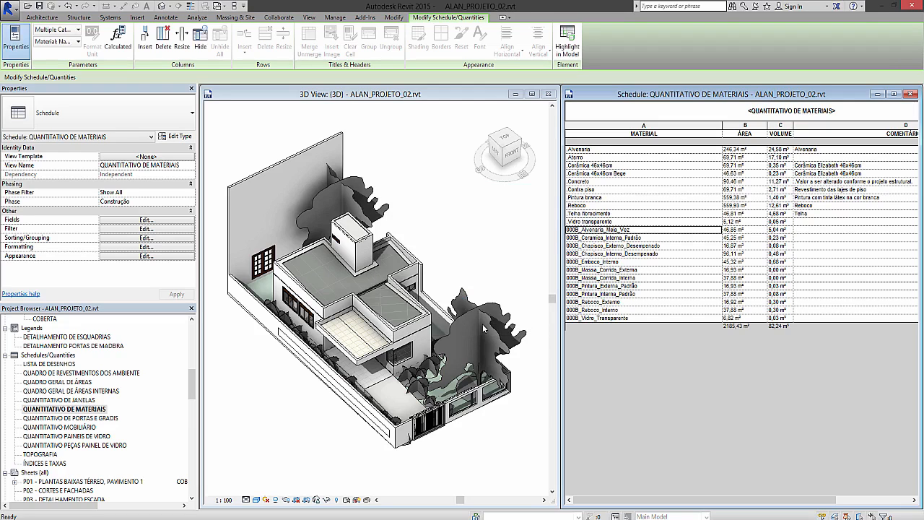
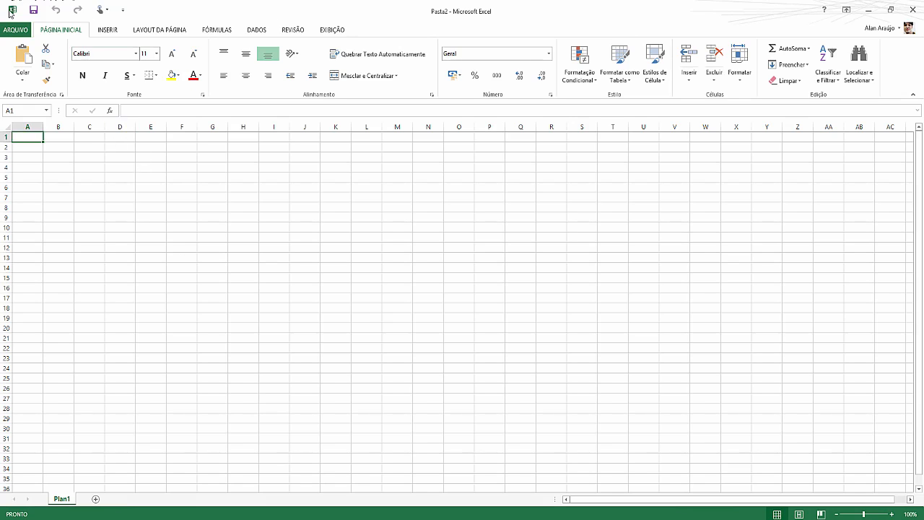
- Switch to Excel and browse the computer for a file to open, with all file types listed
{"action": "left_click", "coordinate": [18, 32]}
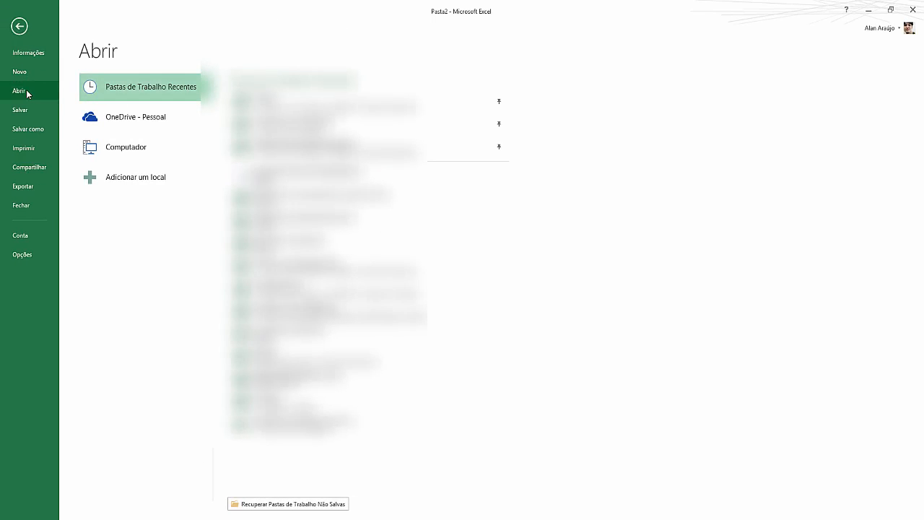
{"action": "left_click", "coordinate": [162, 156]}
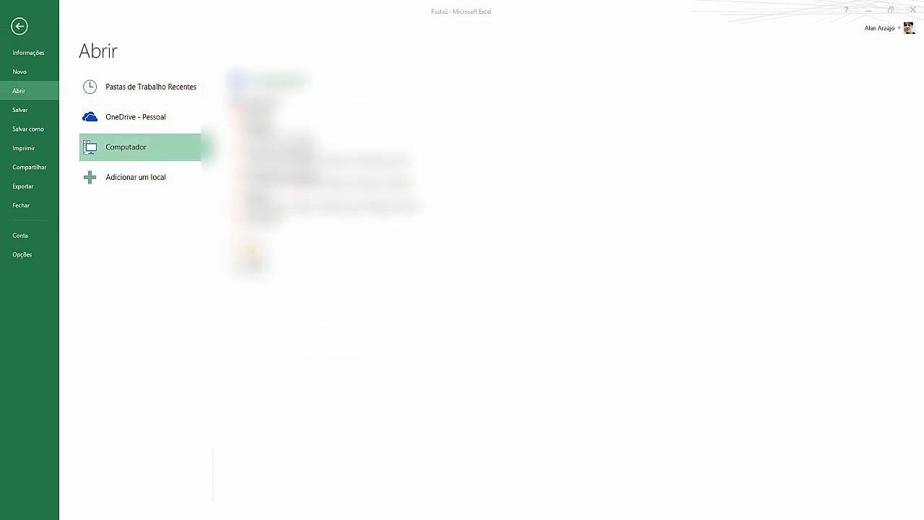
{"action": "left_click", "coordinate": [250, 257]}
{"action": "scroll", "coordinate": [78, 86], "scroll_direction": "up", "scroll_amount": 2}
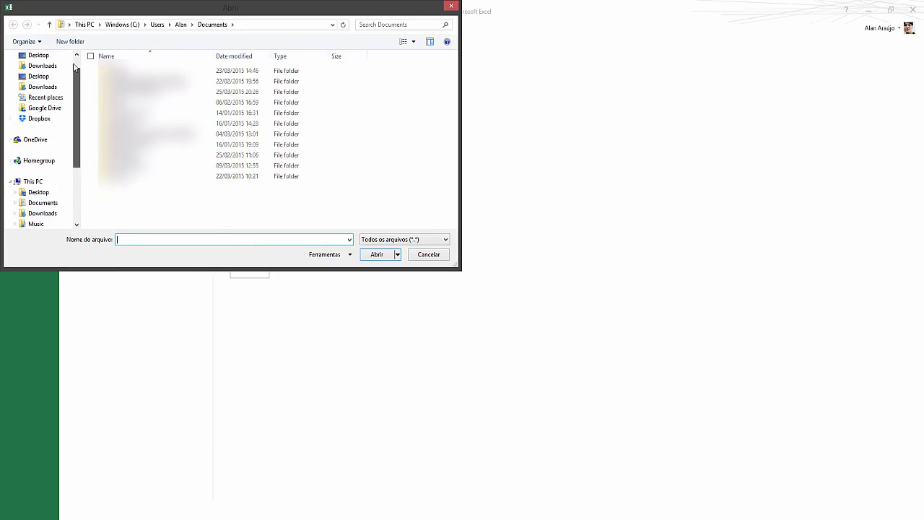
{"action": "left_click", "coordinate": [410, 239]}
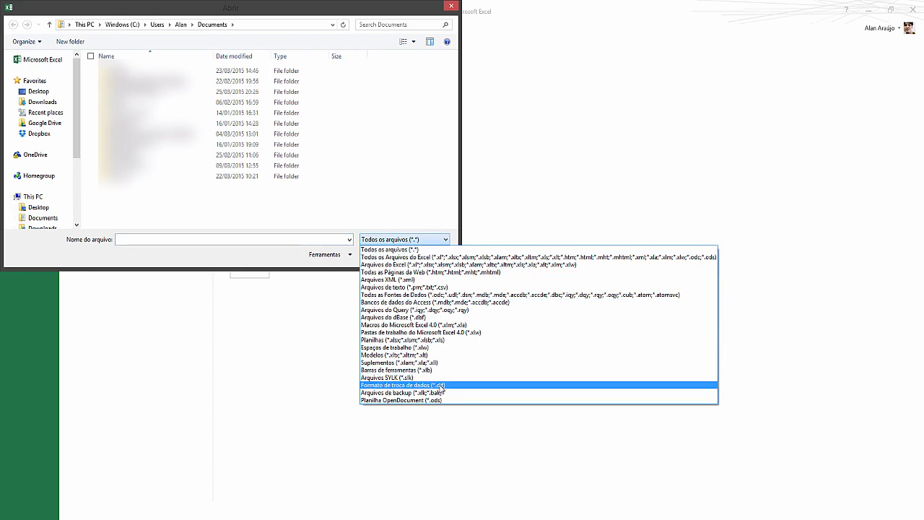
{"action": "left_click", "coordinate": [398, 249]}
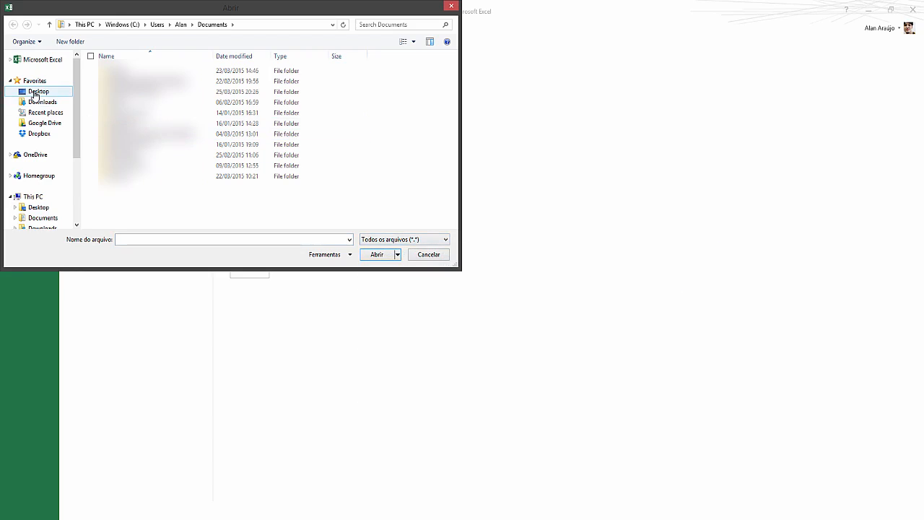
- Open QUANTITATIVO DE MATERIAIS.txt from the Desktop
{"action": "left_click", "coordinate": [36, 92]}
{"action": "left_click", "coordinate": [165, 148]}
{"action": "scroll", "coordinate": [287, 180], "scroll_direction": "down", "scroll_amount": 3}
{"action": "scroll", "coordinate": [287, 181], "scroll_direction": "down", "scroll_amount": 5}
{"action": "left_click", "coordinate": [289, 182]}
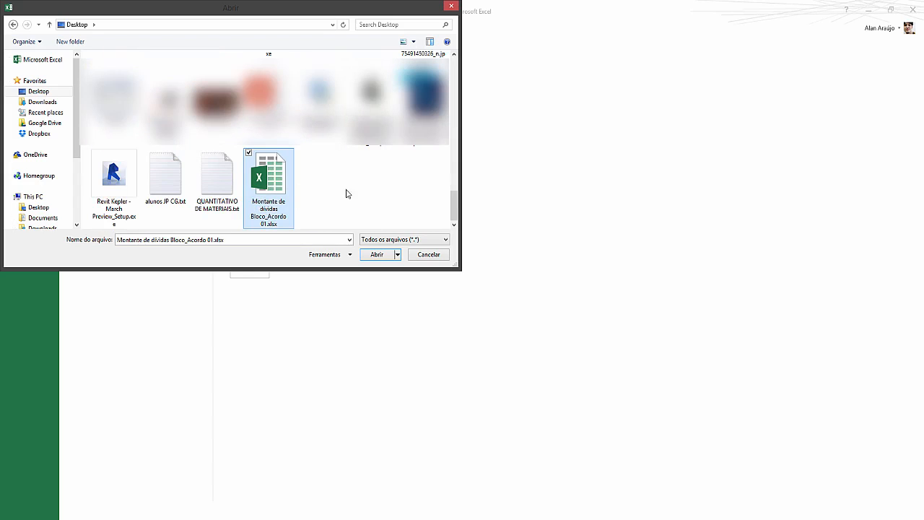
{"action": "left_click", "coordinate": [215, 181]}
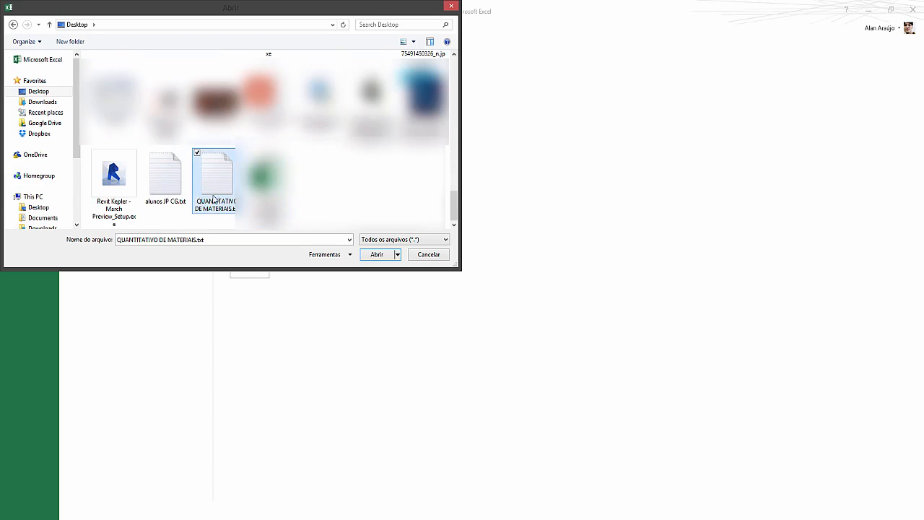
{"action": "left_click", "coordinate": [377, 255]}
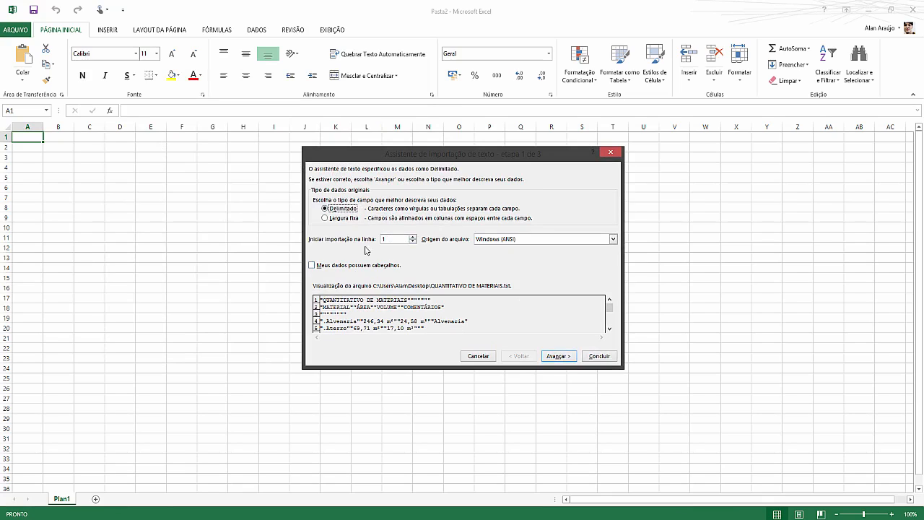
- Import the text as delimited data with the tab (Tabulação) delimiter and the Geral column format
{"action": "left_click", "coordinate": [555, 357]}
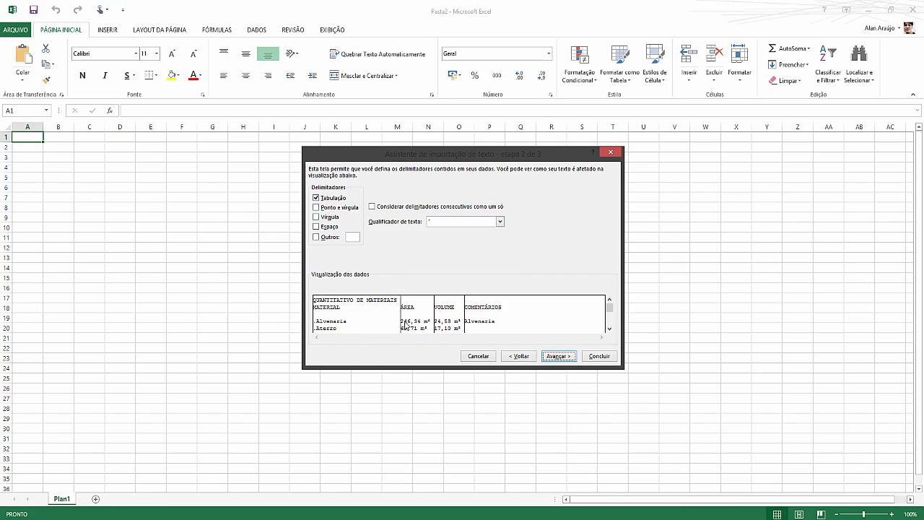
{"action": "left_click", "coordinate": [558, 356]}
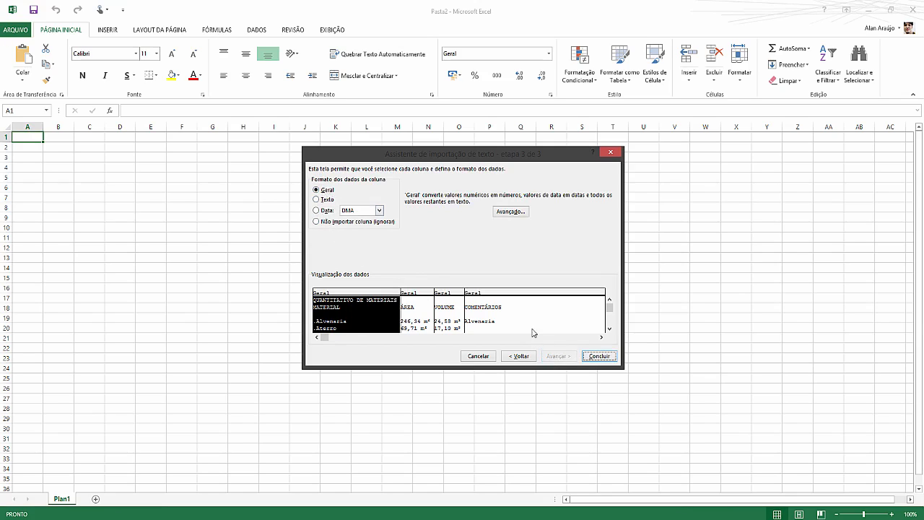
{"action": "left_click", "coordinate": [595, 356]}
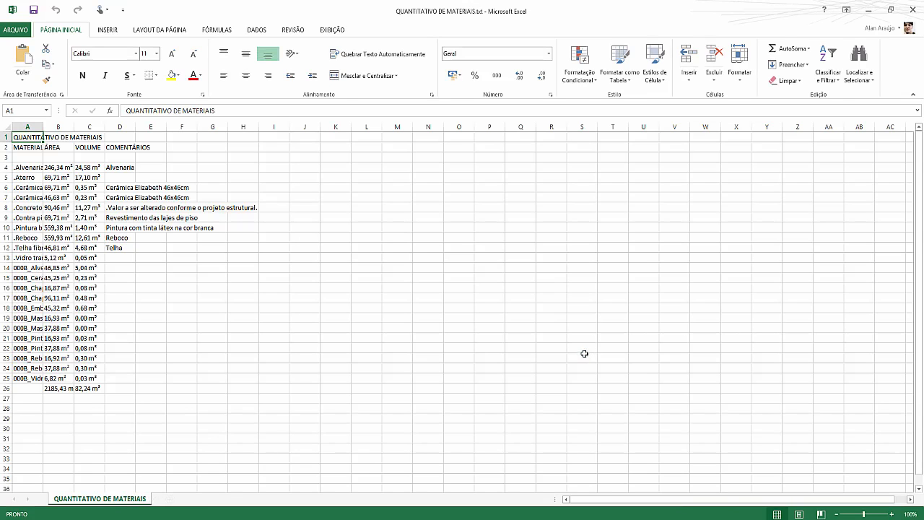
- Fit the widths of the MATERIAL, ÁREA, VOLUME and COMENTÁRIOS columns to their contents
{"action": "left_click_drag", "start_coordinate": [43, 126], "coordinate": [43, 126]}
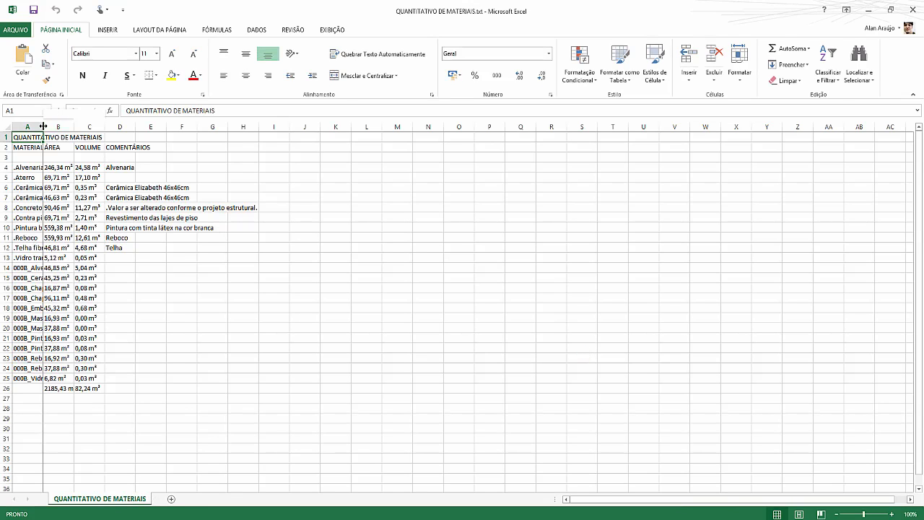
{"action": "double_click", "coordinate": [44, 126]}
{"action": "double_click", "coordinate": [165, 127]}
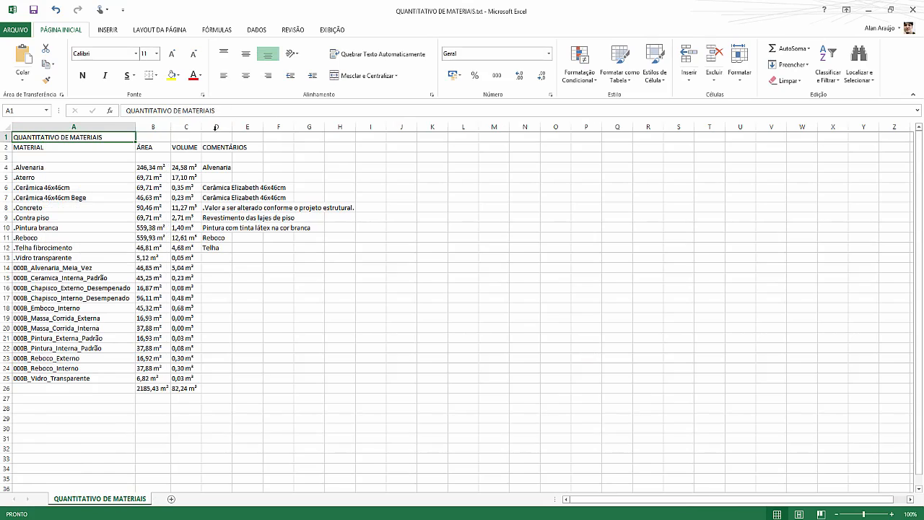
{"action": "double_click", "coordinate": [231, 126]}
{"action": "mouse_move", "coordinate": [274, 169]}
{"action": "left_mouse_down"}
{"action": "mouse_move", "coordinate": [294, 169]}
{"action": "mouse_move", "coordinate": [243, 390]}
{"action": "mouse_move", "coordinate": [268, 168]}
{"action": "left_mouse_up"}
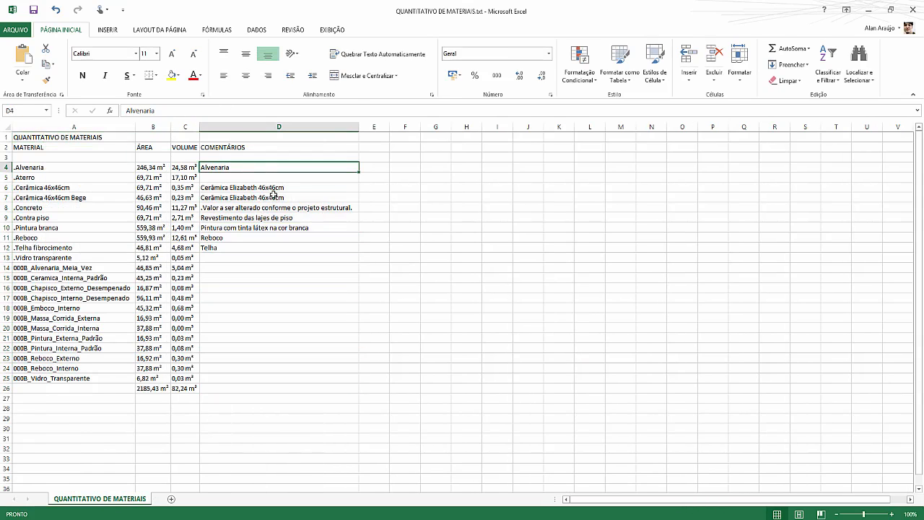
{"action": "left_click", "coordinate": [273, 217]}
- Add the heading COEF. PERDA in cell E2 and fit column E to its text
{"action": "left_click", "coordinate": [372, 148]}
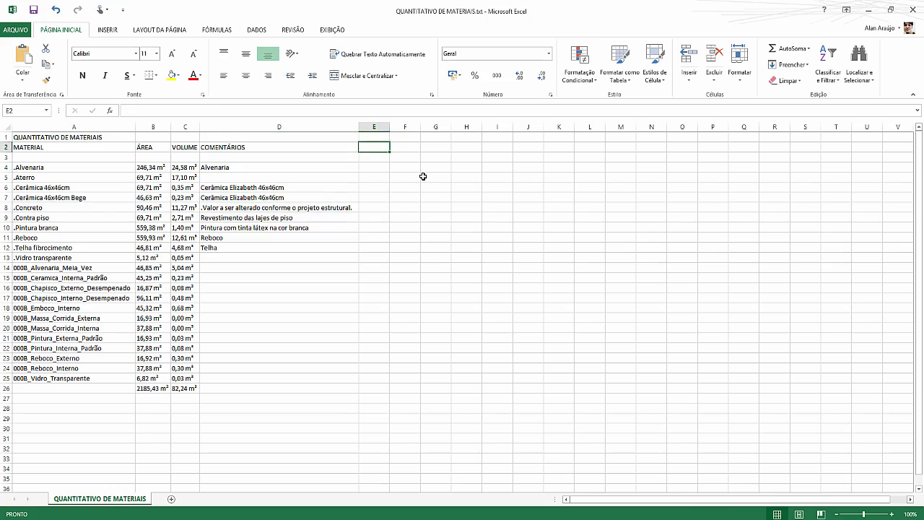
{"action": "type", "text": "COEF"}
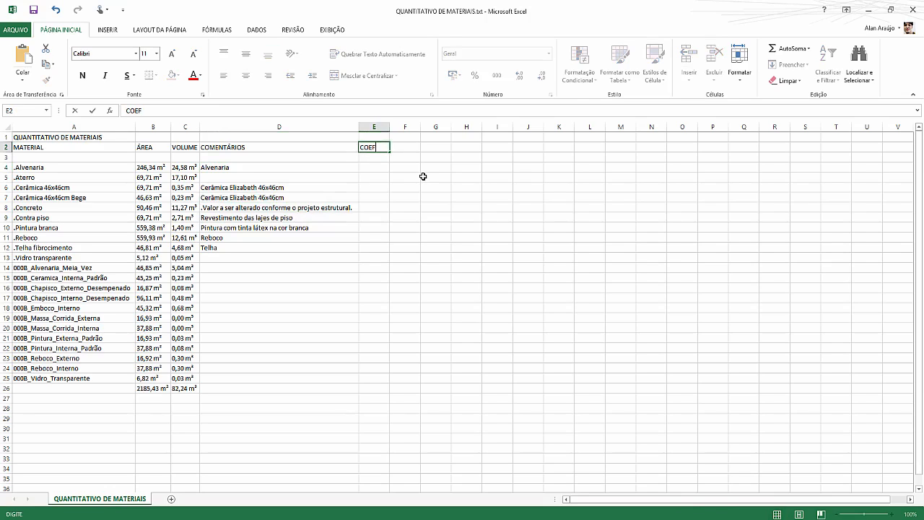
{"action": "type", "text": ". PERDA"}
{"action": "key", "text": "Return"}
{"action": "double_click", "coordinate": [390, 126]}
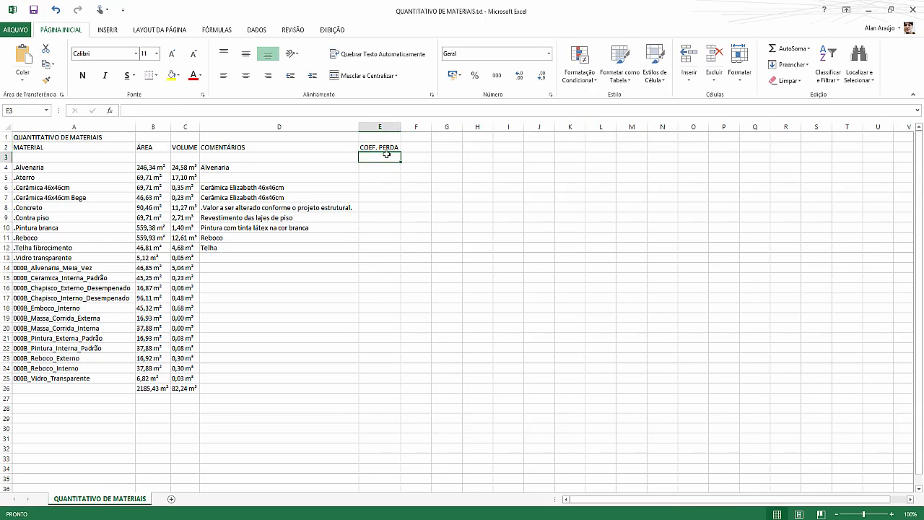
- Enter a loss coefficient of 10% in cell E3 under the COEF. PERDA heading
{"action": "type", "text": "10%"}
{"action": "key", "text": "Return"}
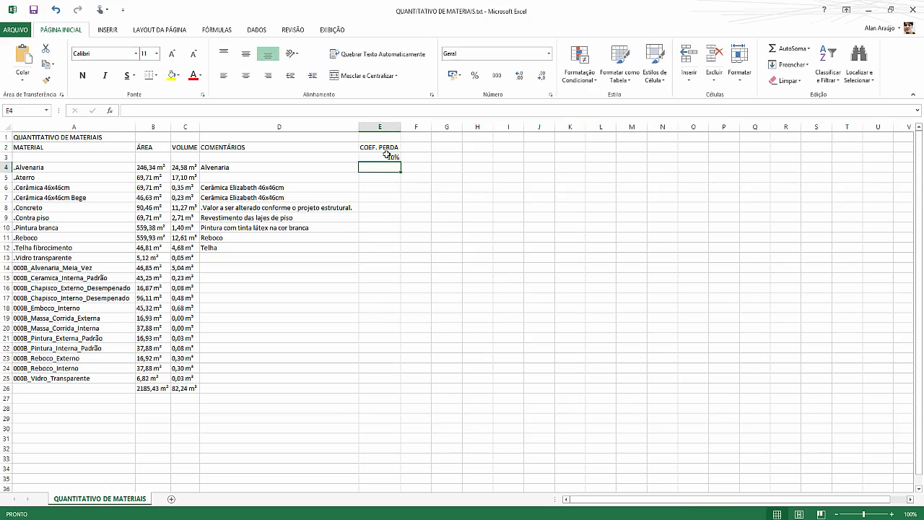
{"action": "left_click", "coordinate": [386, 156]}
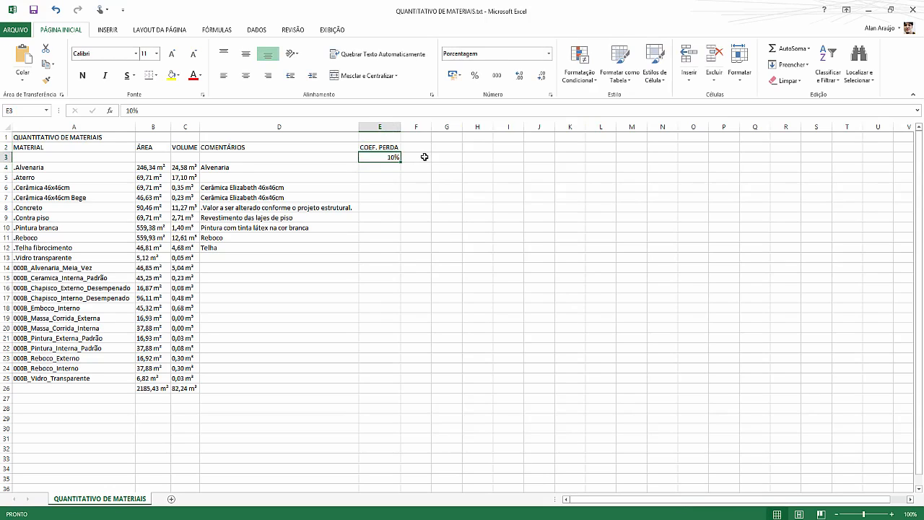
{"action": "left_click", "coordinate": [422, 154]}
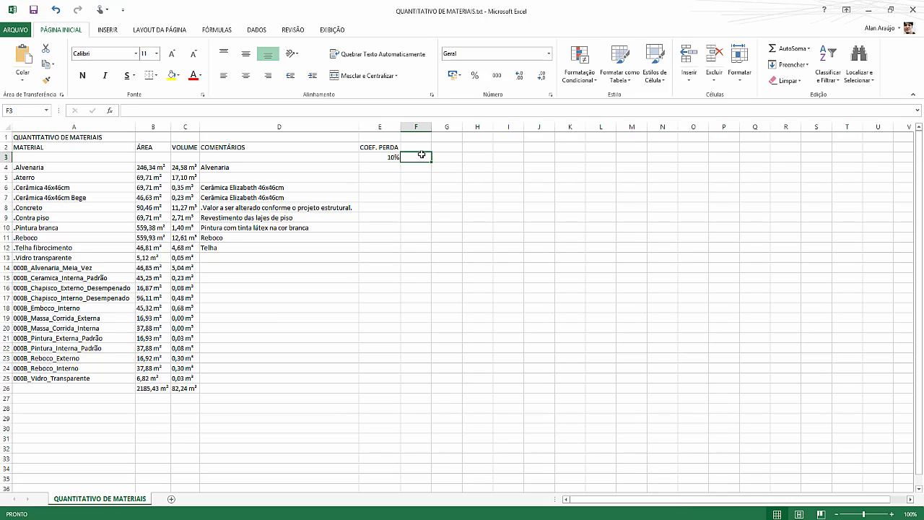
- Set the loss coefficient in cell E3 to 110%
{"action": "type", "text": "="}
{"action": "key", "text": "Escape"}
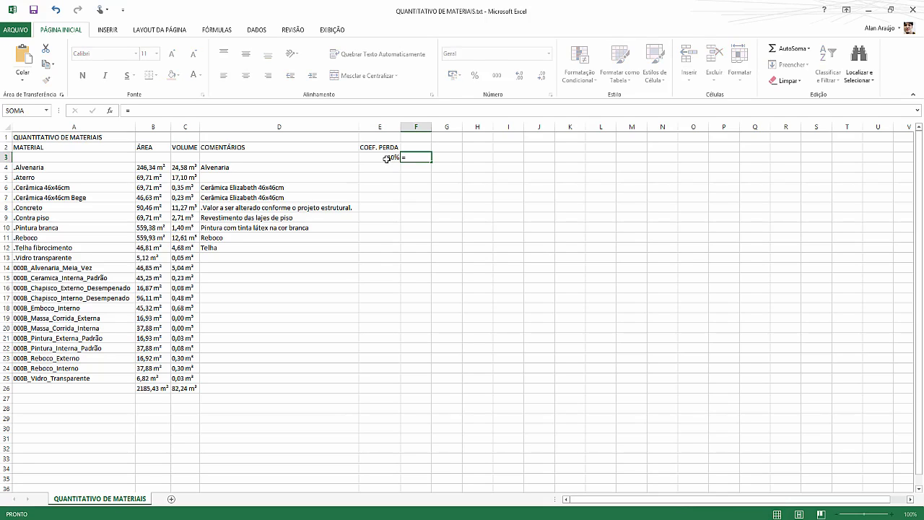
{"action": "left_click", "coordinate": [387, 157]}
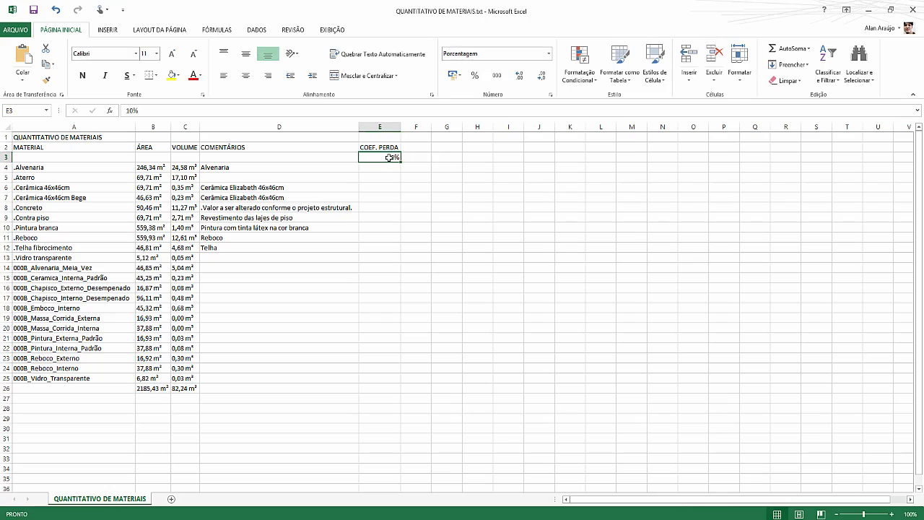
{"action": "type", "text": "110%"}
{"action": "key", "text": "Return"}
{"action": "left_click", "coordinate": [421, 156]}
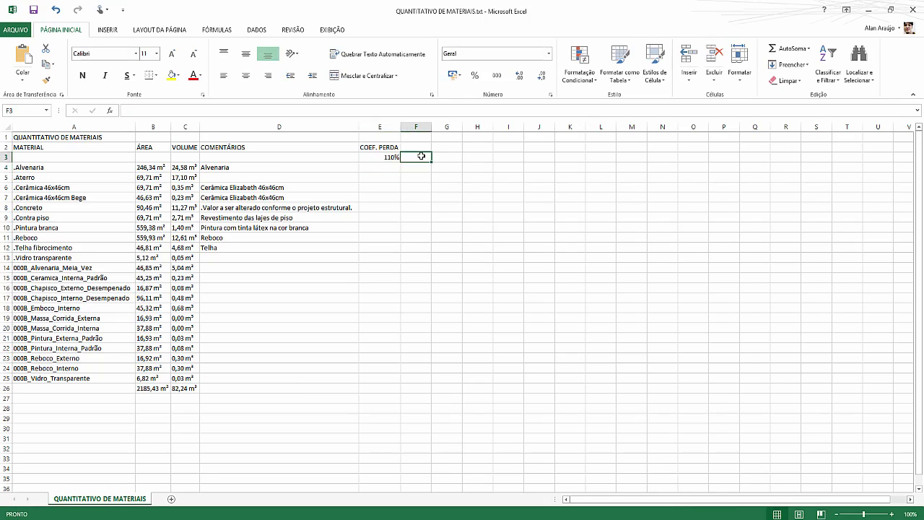
{"action": "type", "text": "="}
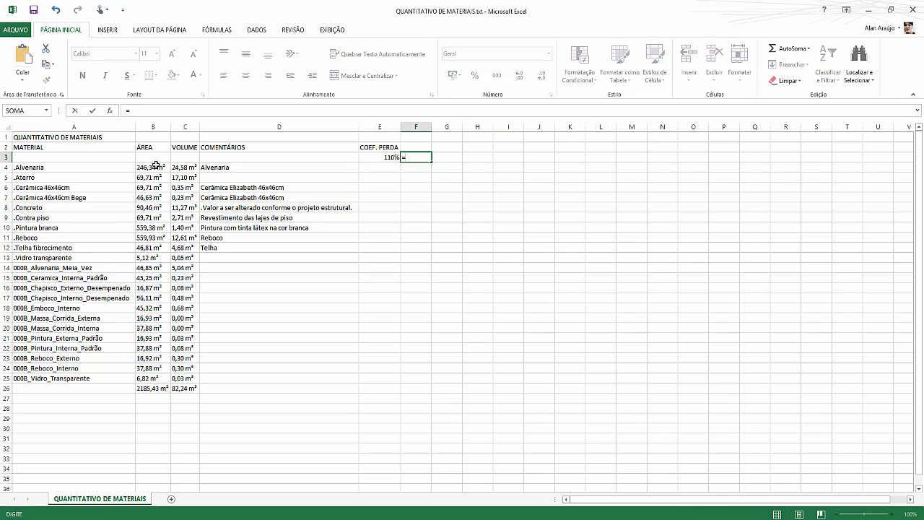
{"action": "key", "text": "Escape"}
- Move the 110% loss coefficient from E3 to E4, in the Alvenaria row
{"action": "left_click", "coordinate": [390, 156]}
{"action": "left_click_drag", "start_coordinate": [392, 156], "coordinate": [393, 167]}
- Try to enter a formula in F4 that multiplies the Alvenaria area by its loss coefficient
{"action": "left_click", "coordinate": [408, 168]}
{"action": "type", "text": "="}
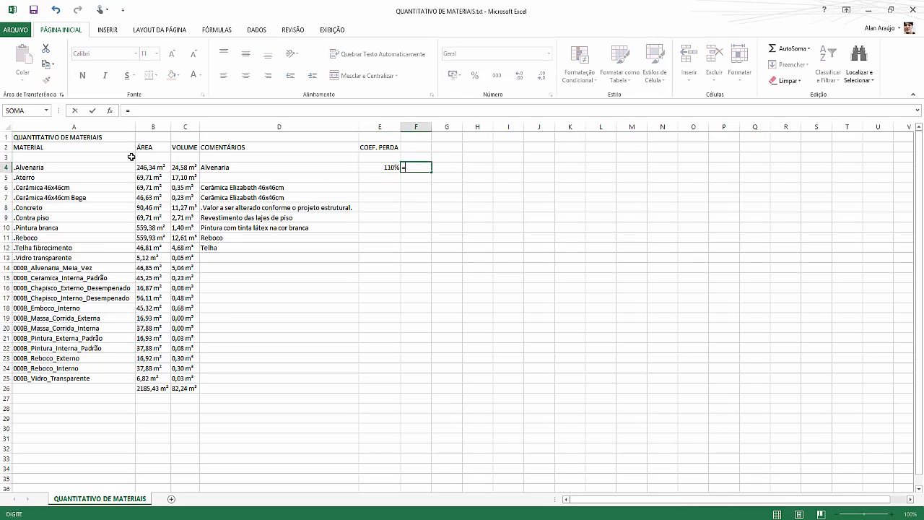
{"action": "left_click", "coordinate": [146, 168]}
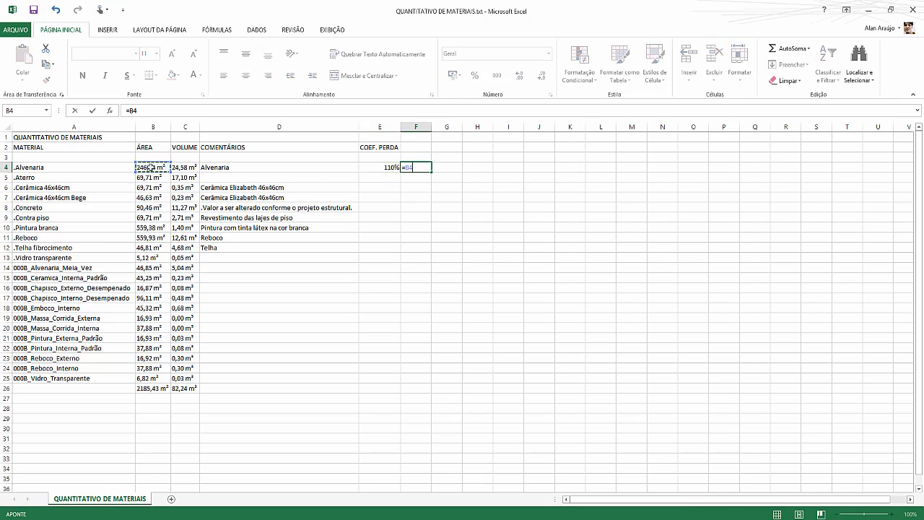
{"action": "type", "text": "8"}
{"action": "left_click", "coordinate": [388, 167]}
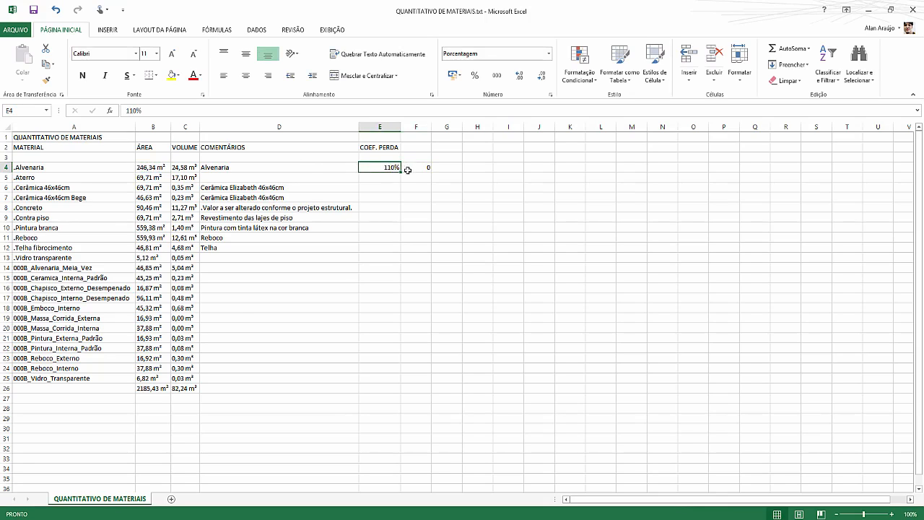
- Replace the formula in F4 with =B4*E4, multiplying the Alvenaria area by its loss coefficient
{"action": "left_click", "coordinate": [422, 167]}
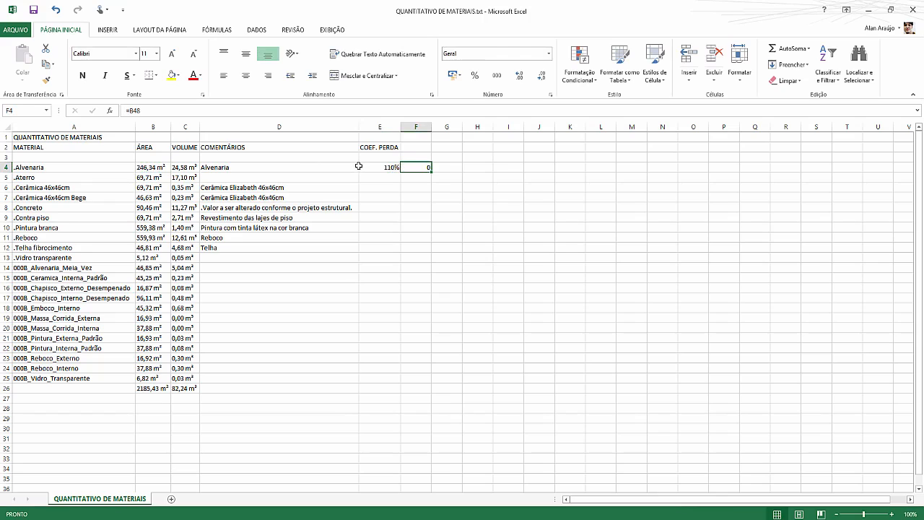
{"action": "type", "text": "="}
{"action": "left_click", "coordinate": [151, 168]}
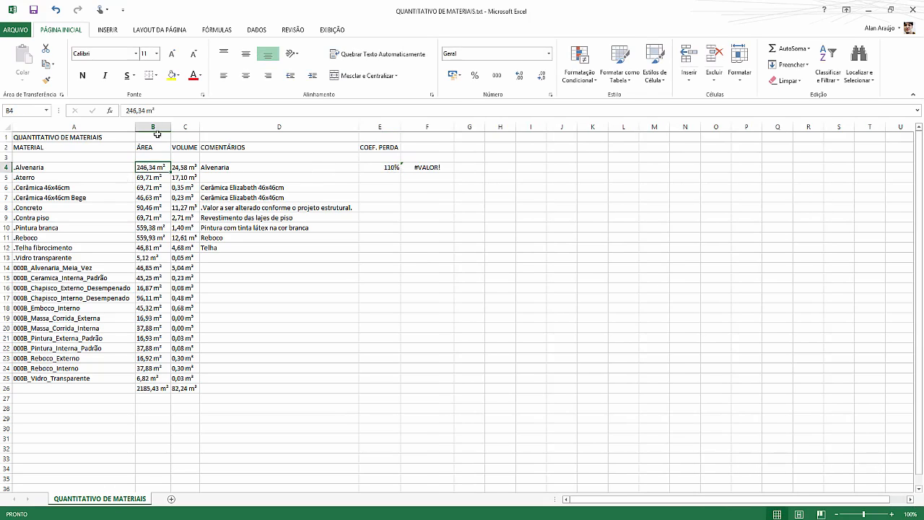
- Remove the "m²" unit from every value in the ÁREA column by replacing it with nothing
{"action": "left_click", "coordinate": [153, 127]}
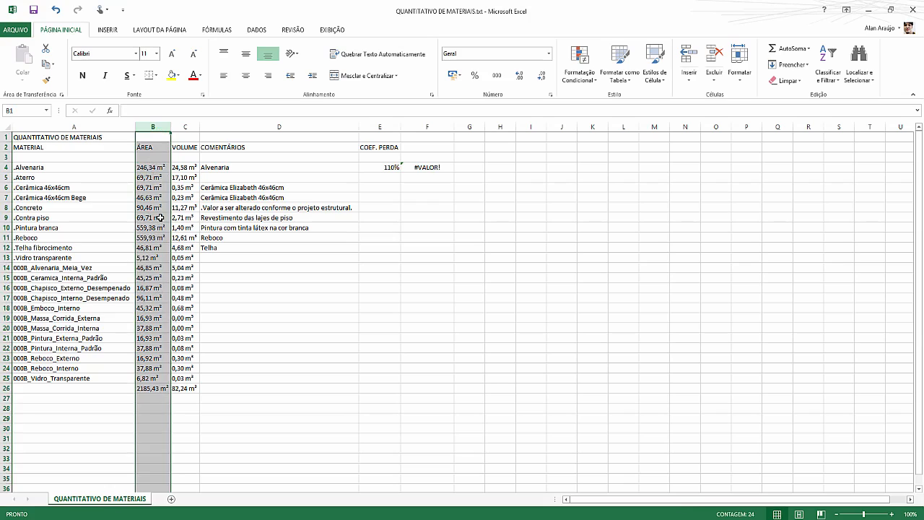
{"action": "left_click", "coordinate": [156, 124]}
{"action": "left_click", "coordinate": [856, 75]}
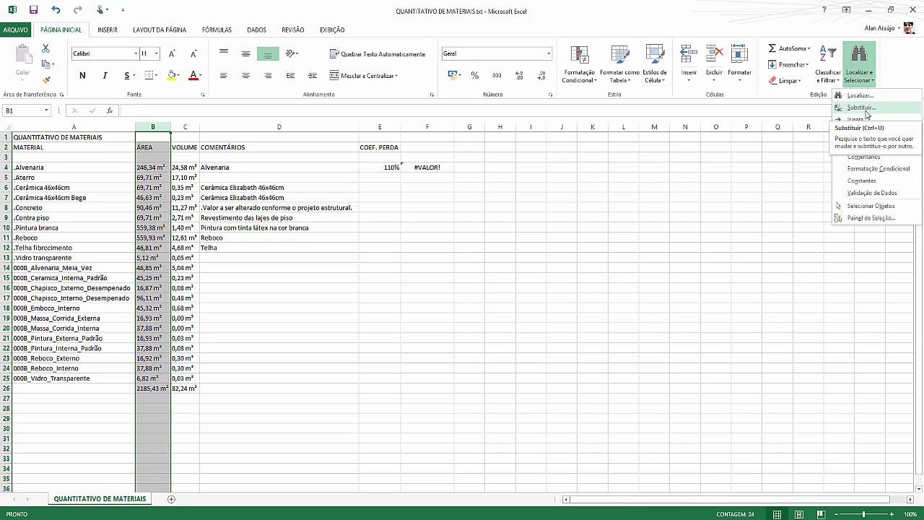
{"action": "left_click", "coordinate": [863, 108]}
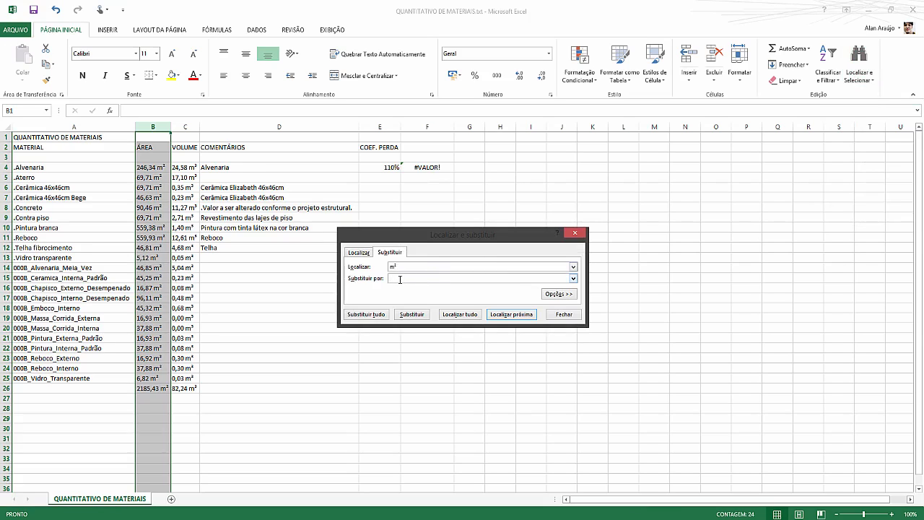
{"action": "left_click", "coordinate": [375, 315]}
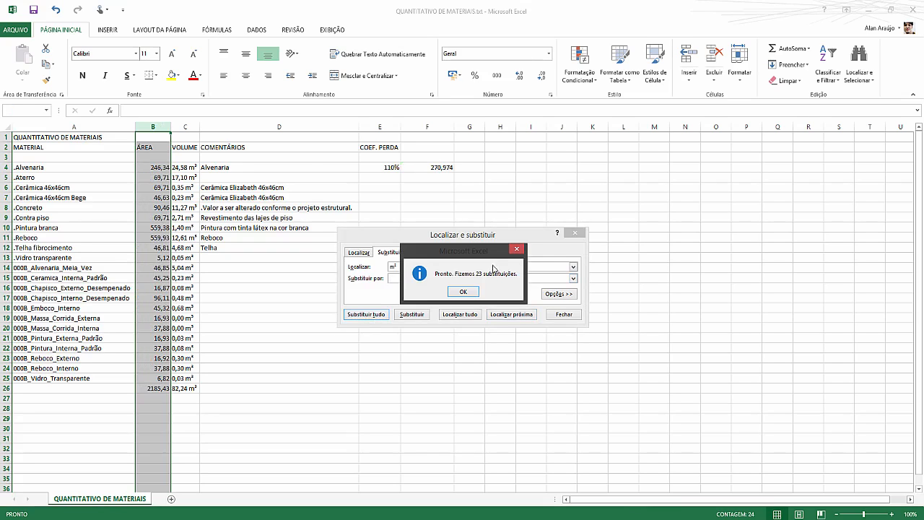
{"action": "left_click", "coordinate": [464, 291]}
- Remove the "m³" unit from every value in the VOLUME column by replacing it with nothing
{"action": "left_click", "coordinate": [181, 123]}
{"action": "left_click", "coordinate": [425, 267]}
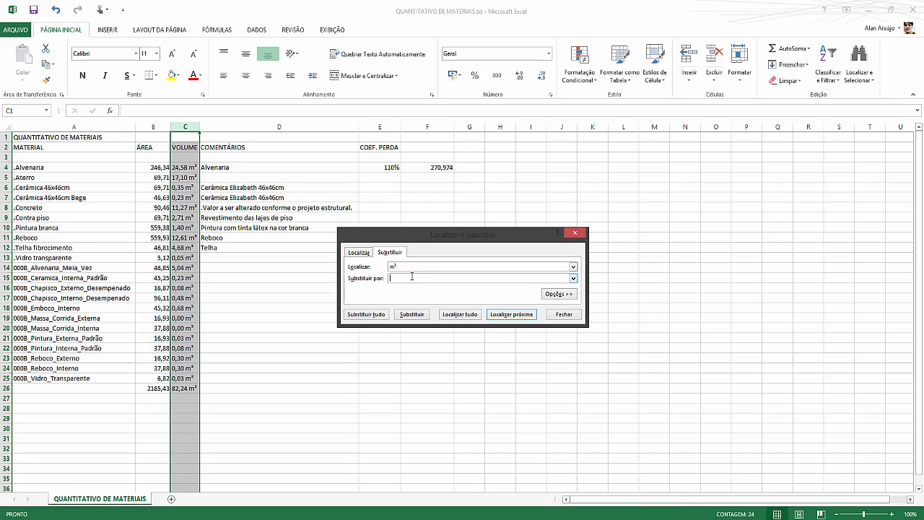
{"action": "left_click", "coordinate": [366, 314]}
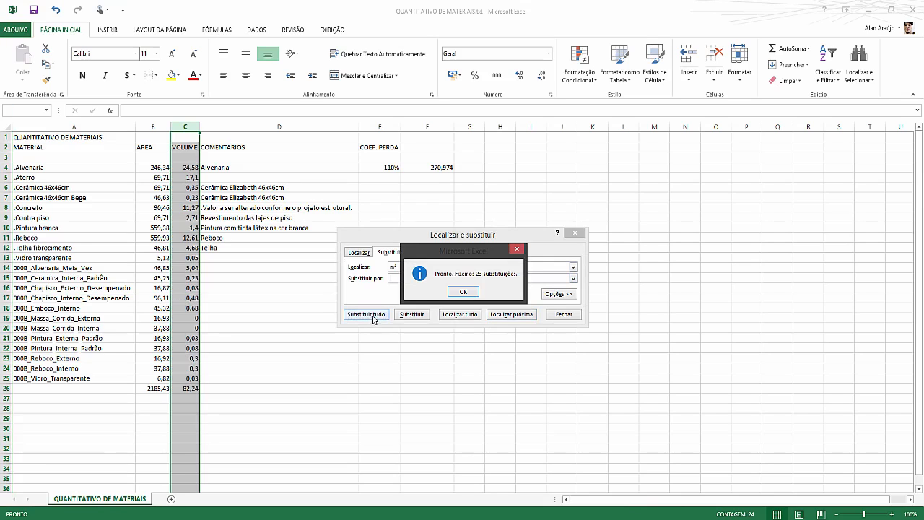
{"action": "left_click", "coordinate": [463, 293]}
{"action": "left_click", "coordinate": [560, 314]}
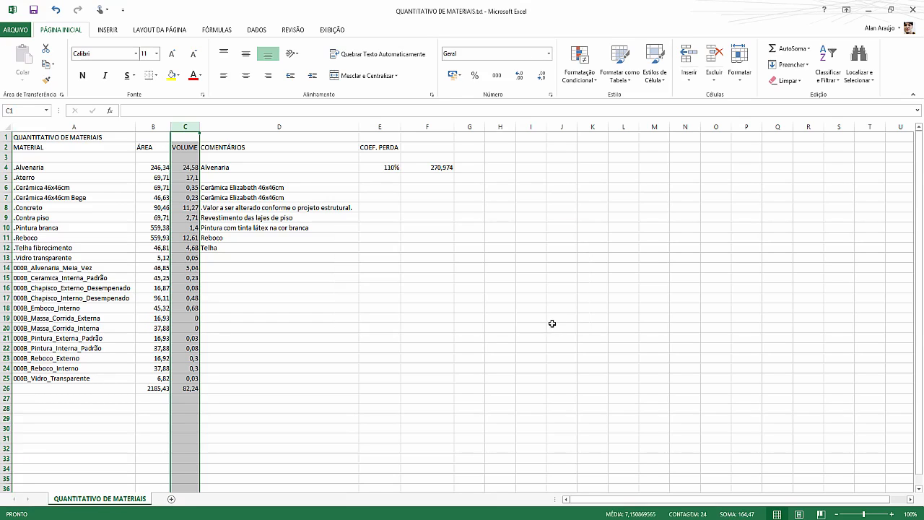
- Re-enter the formula =B4*E4 in F4 and fill it down through F26
{"action": "left_click", "coordinate": [384, 166]}
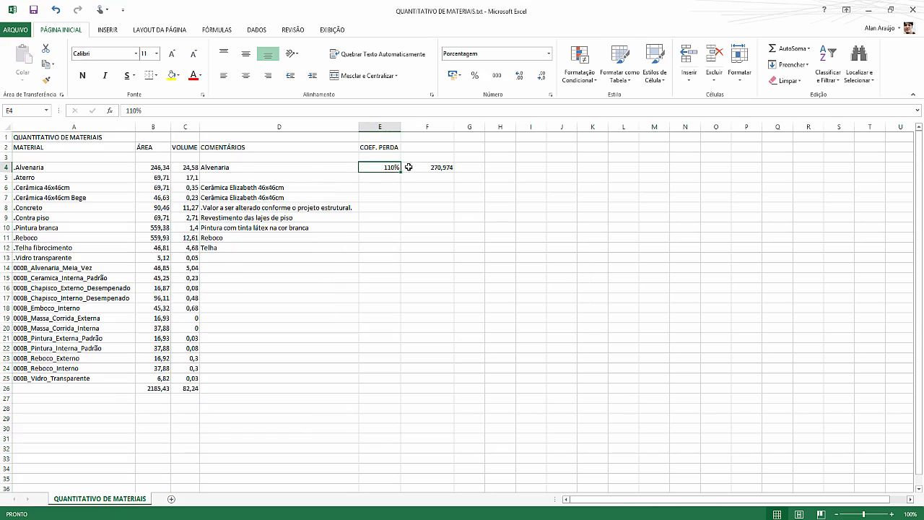
{"action": "left_click", "coordinate": [435, 168]}
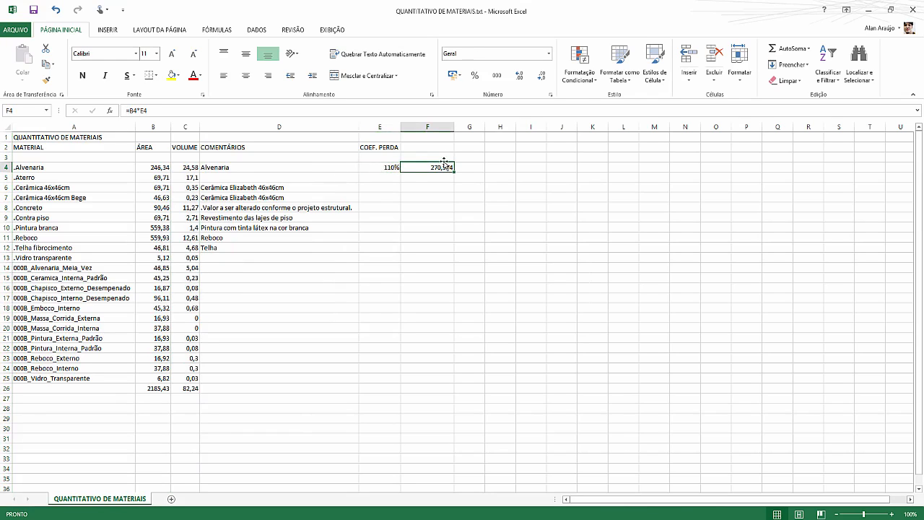
{"action": "type", "text": "="}
{"action": "left_click", "coordinate": [158, 167]}
{"action": "type", "text": "*"}
{"action": "left_click", "coordinate": [373, 168]}
{"action": "key", "text": "Return"}
{"action": "left_click", "coordinate": [429, 169]}
{"action": "left_click_drag", "start_coordinate": [455, 173], "coordinate": [447, 400]}
- Copy the 110% loss coefficient from E4 down through E26 for all materials
{"action": "left_click", "coordinate": [386, 168]}
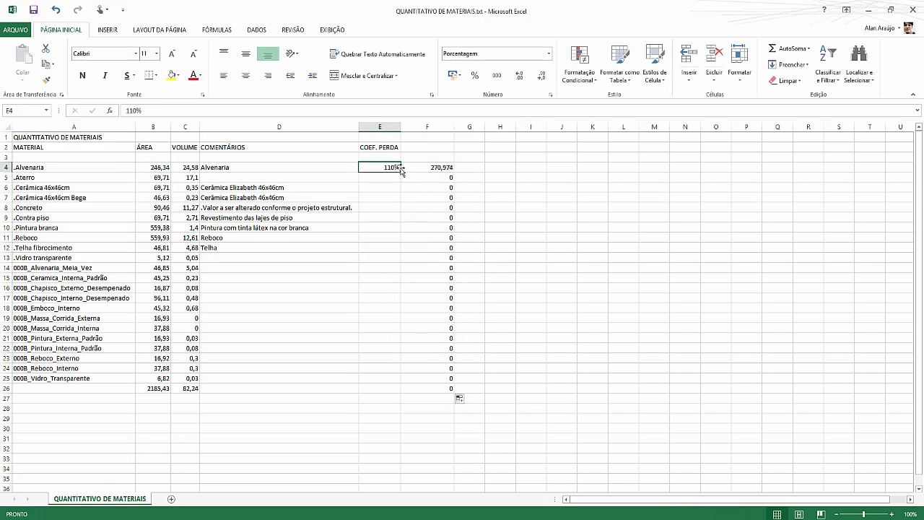
{"action": "left_click_drag", "start_coordinate": [402, 171], "coordinate": [394, 394]}
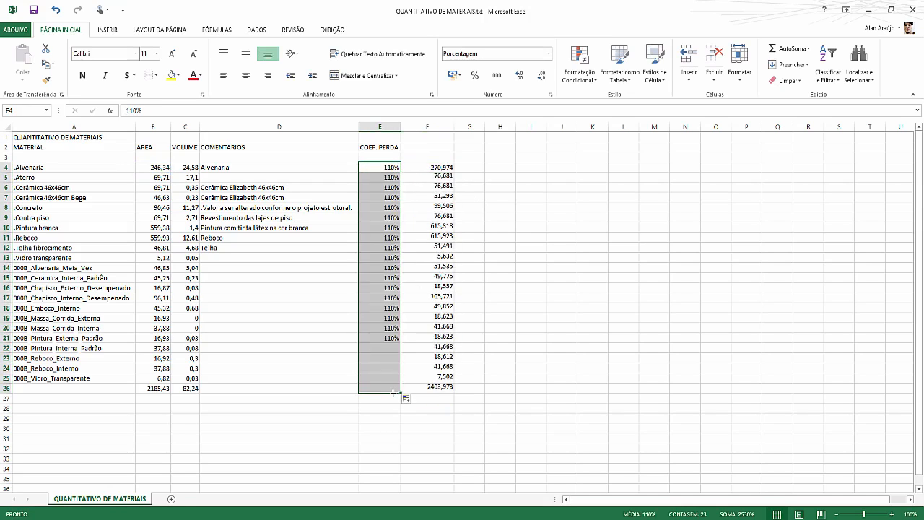
{"action": "left_click", "coordinate": [431, 168]}
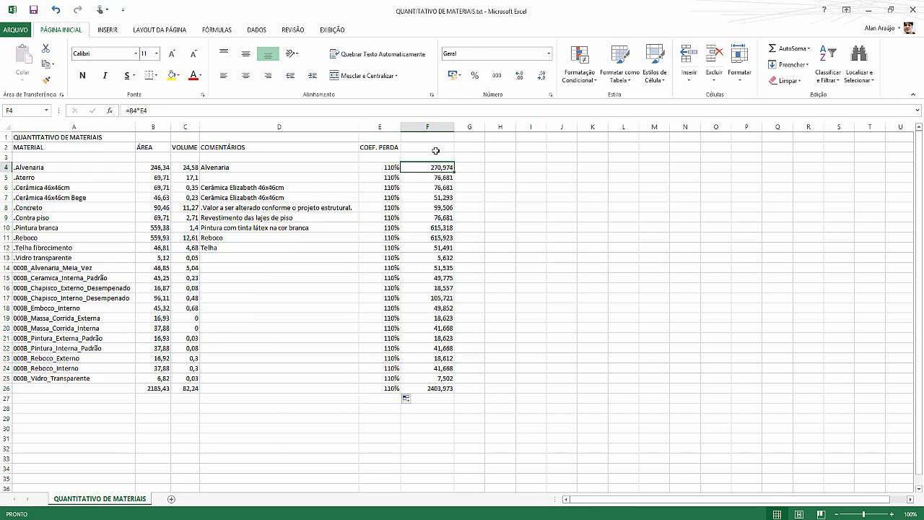
- Enter the header "MATERIAL VALOR FINAL" in F2 and widen column F to fit it
{"action": "left_click", "coordinate": [436, 150]}
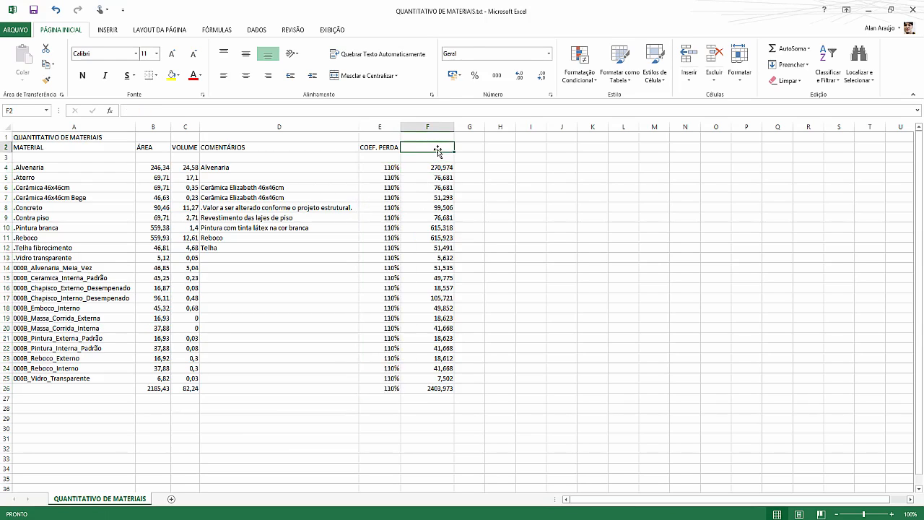
{"action": "type", "text": "MATERIAL VA"}
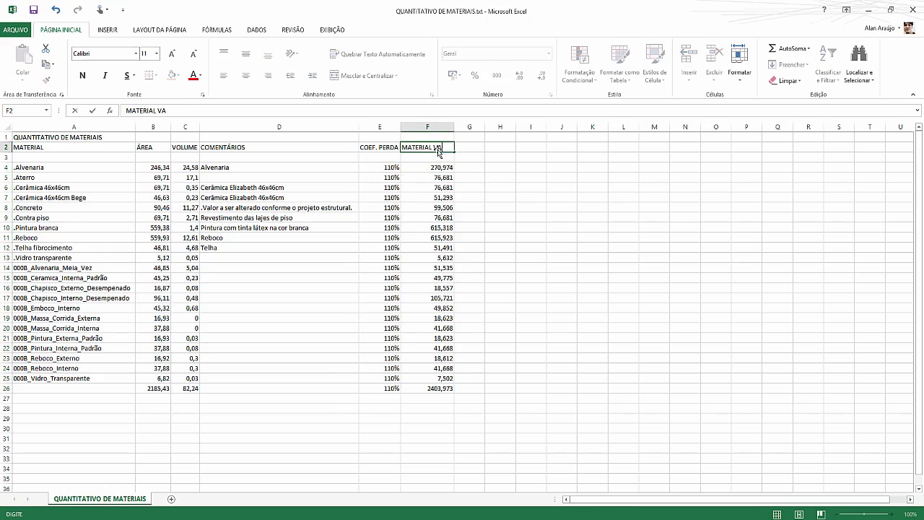
{"action": "type", "text": "LOR FINAL"}
{"action": "key", "text": "Return"}
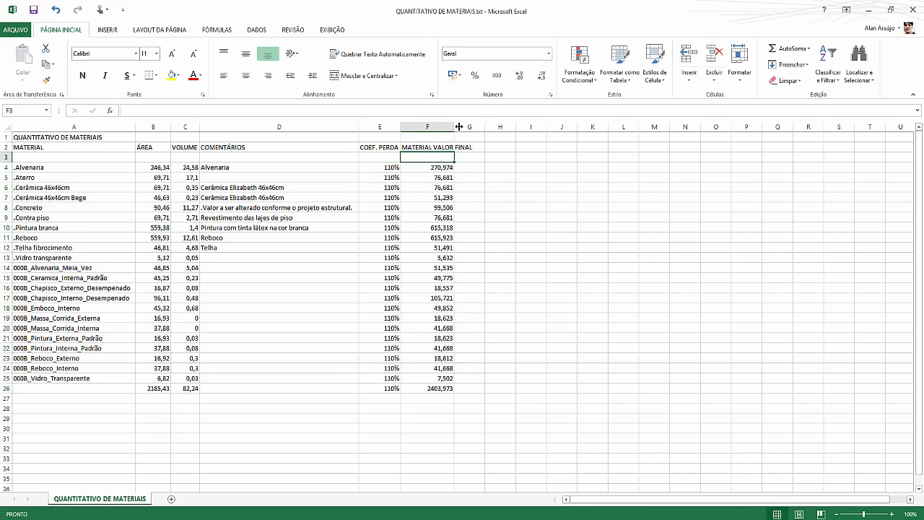
{"action": "double_click", "coordinate": [454, 127]}
{"action": "left_click", "coordinate": [464, 145]}
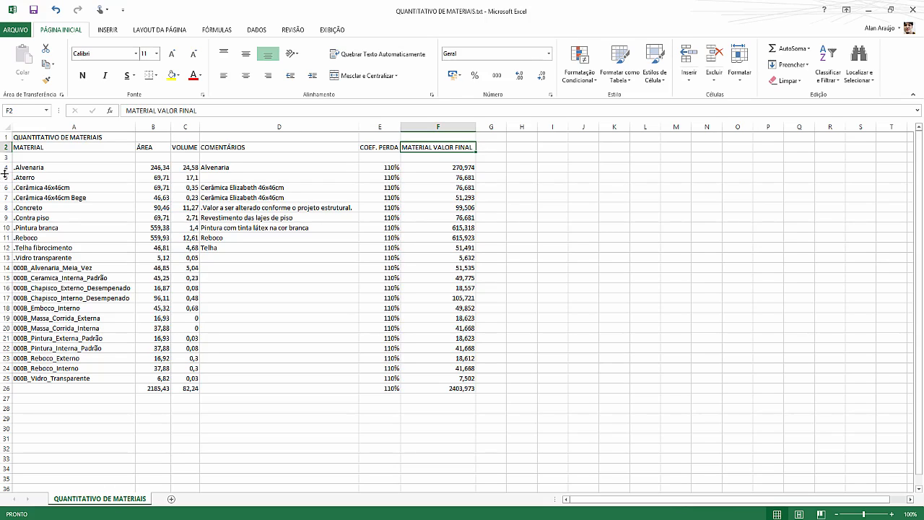
- Insert five blank rows between the Alvenaria and Aterro rows
{"action": "left_click_drag", "start_coordinate": [427, 168], "coordinate": [447, 386]}
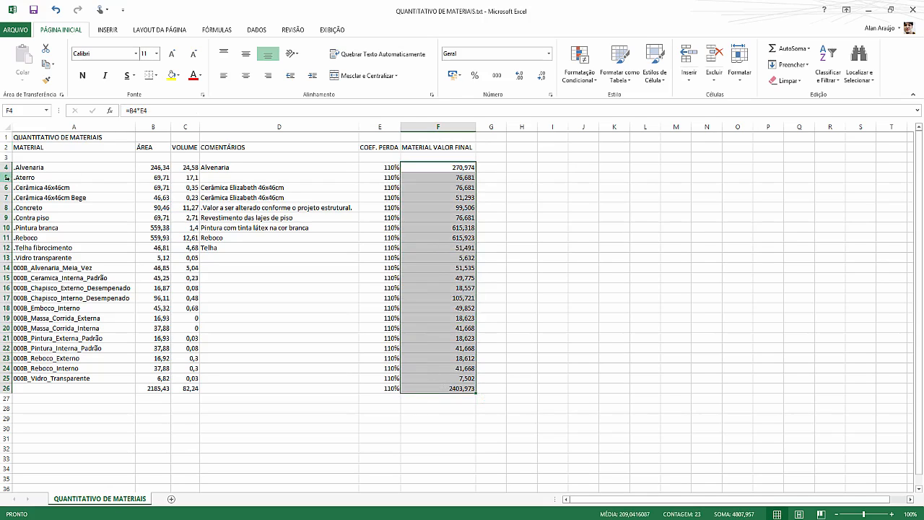
{"action": "left_click", "coordinate": [6, 178]}
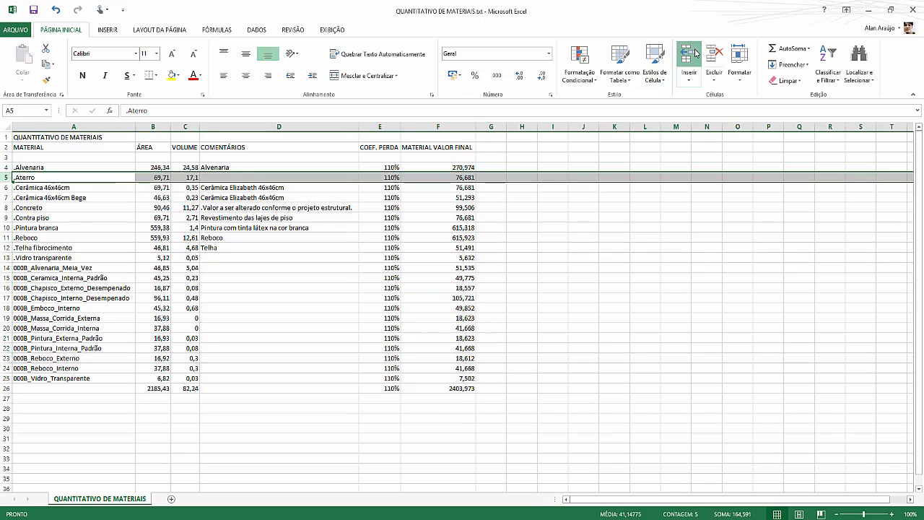
{"action": "left_click", "coordinate": [695, 53]}
{"action": "left_click", "coordinate": [695, 53]}
{"action": "left_click", "coordinate": [696, 53]}
{"action": "left_click", "coordinate": [696, 53]}
{"action": "left_click", "coordinate": [695, 53]}
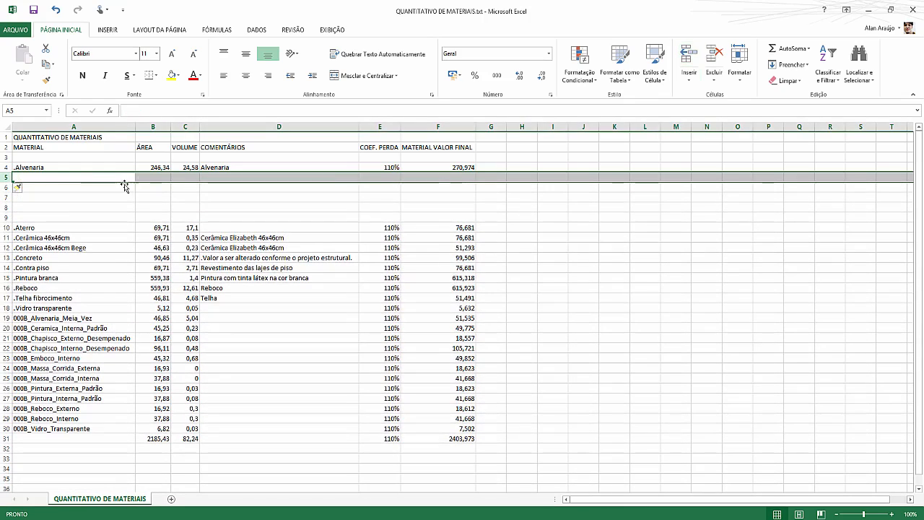
{"action": "left_click", "coordinate": [68, 178]}
{"action": "left_click", "coordinate": [43, 167]}
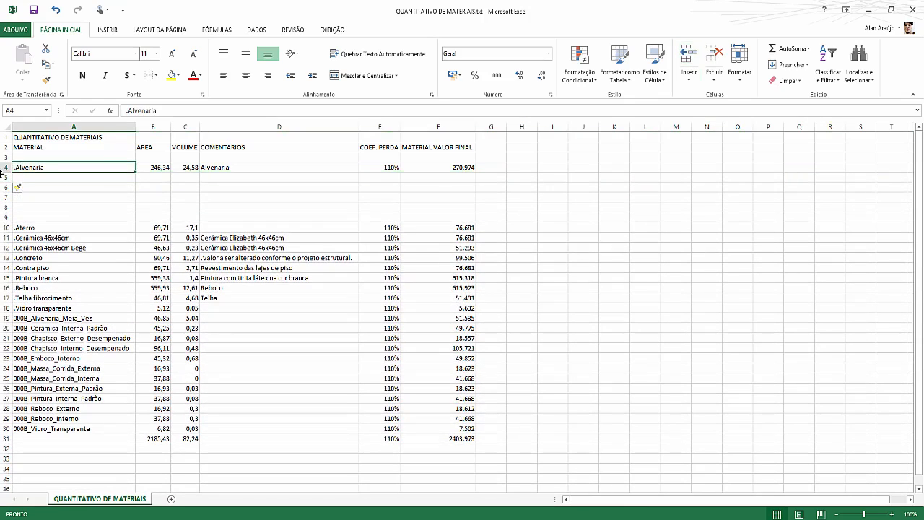
{"action": "left_click", "coordinate": [6, 168]}
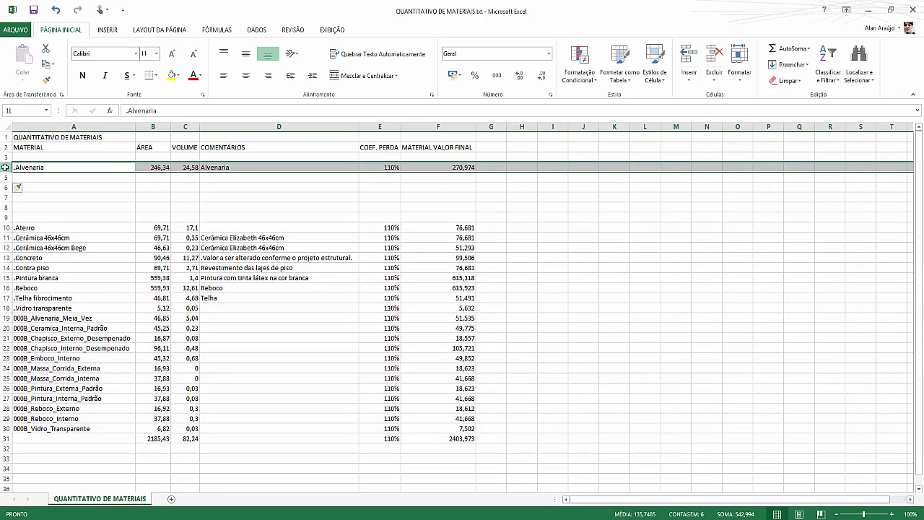
{"action": "left_click", "coordinate": [47, 169]}
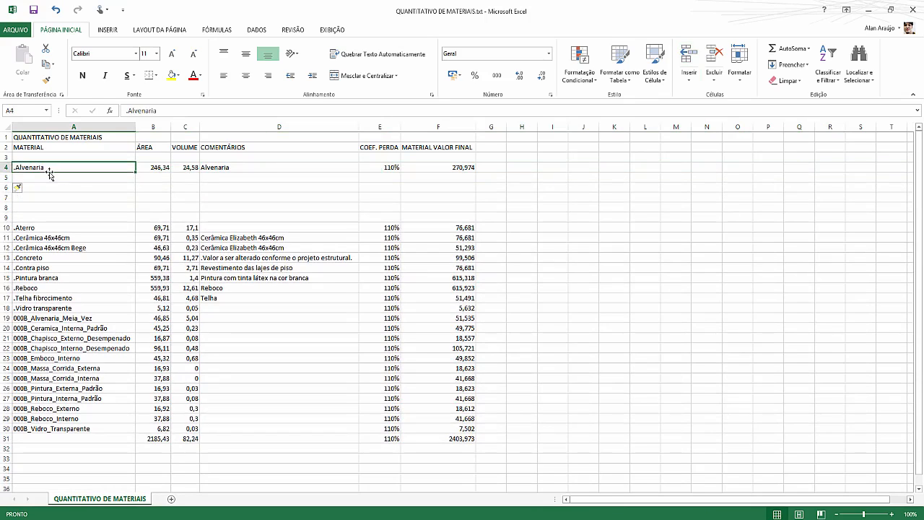
{"action": "left_click", "coordinate": [62, 178]}
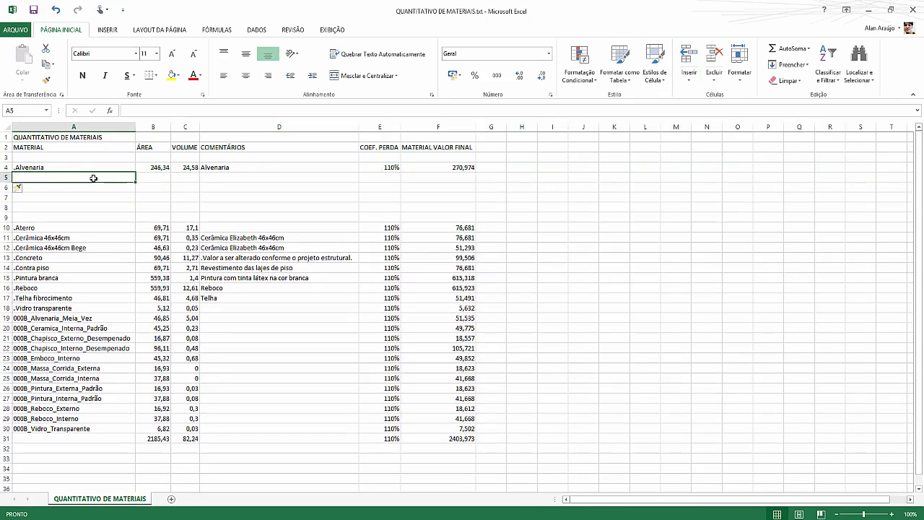
{"action": "left_click", "coordinate": [75, 320]}
{"action": "left_click_drag", "start_coordinate": [78, 330], "coordinate": [66, 420]}
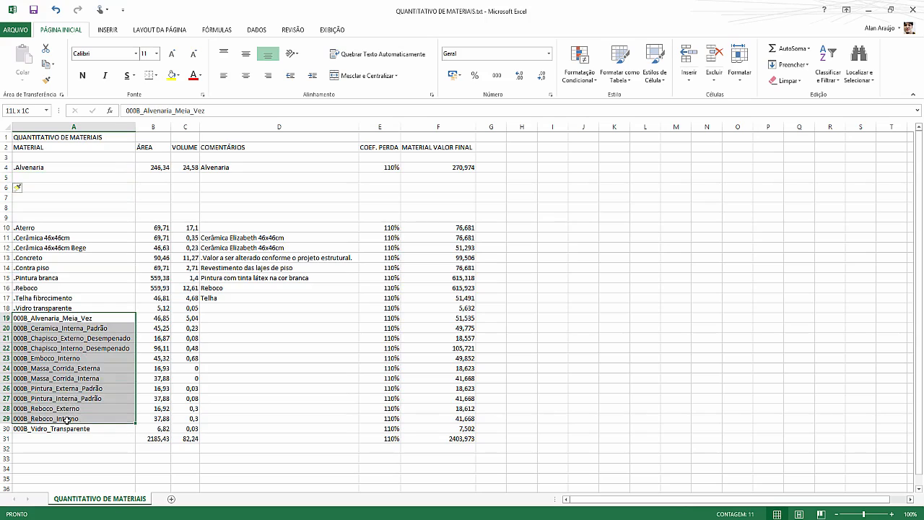
- Enter the component material Reboco in A5, directly below Alvenaria
{"action": "left_click", "coordinate": [91, 177]}
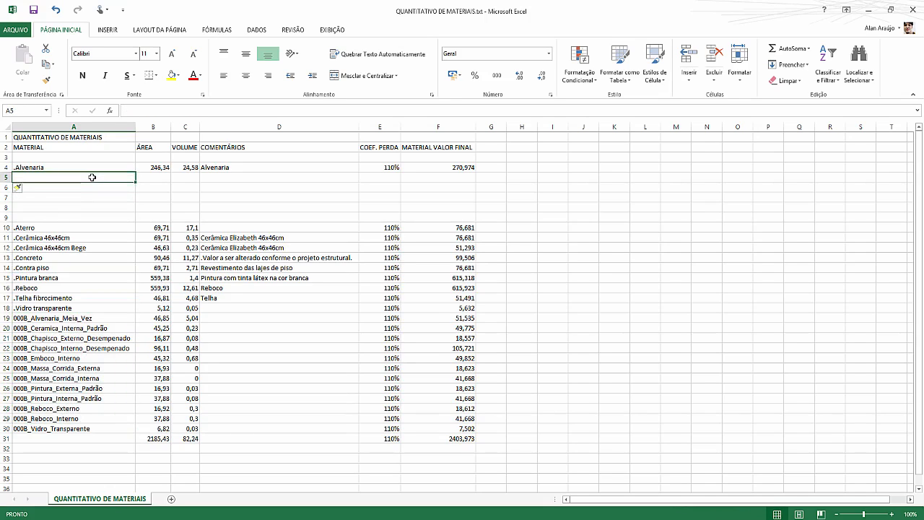
{"action": "type", "text": "Reboc"}
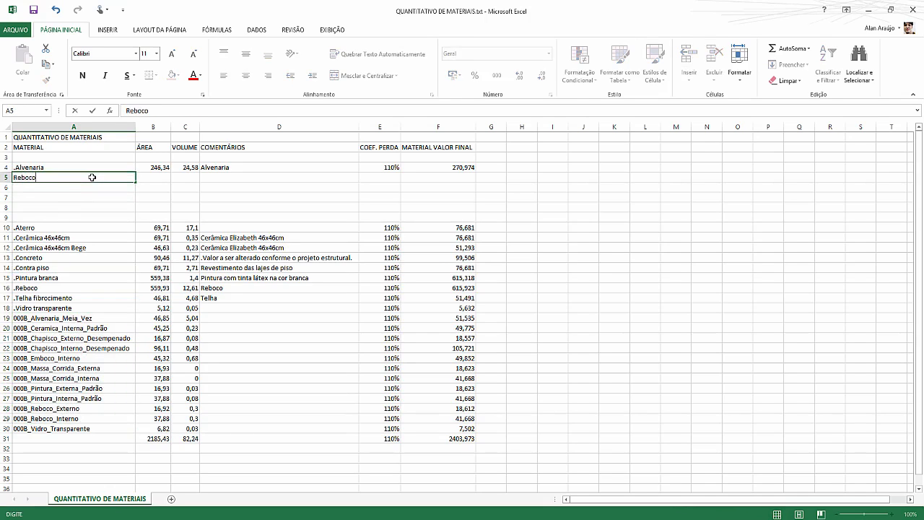
{"action": "type", "text": "o"}
{"action": "key", "text": "Return"}
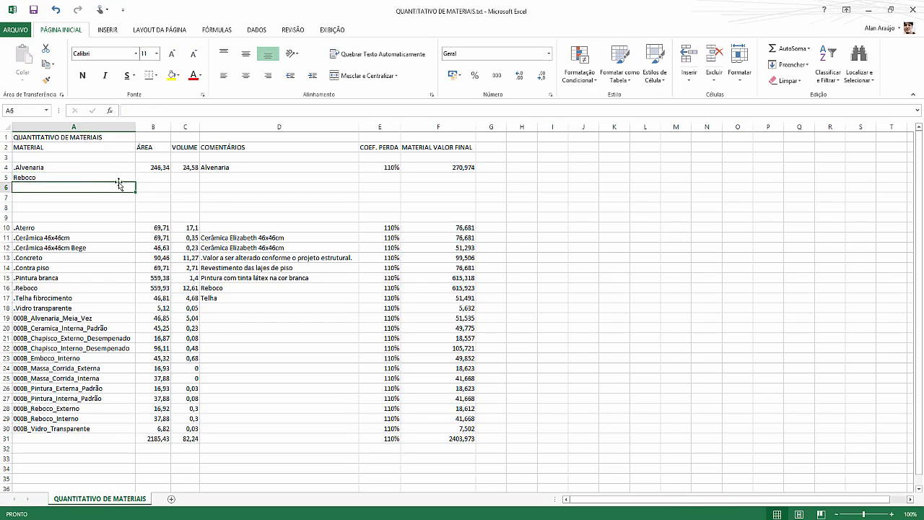
- Calculate the Reboco area in B5 with a formula that doubles the Alvenaria area in B4
{"action": "left_click", "coordinate": [108, 177]}
{"action": "left_click", "coordinate": [162, 177]}
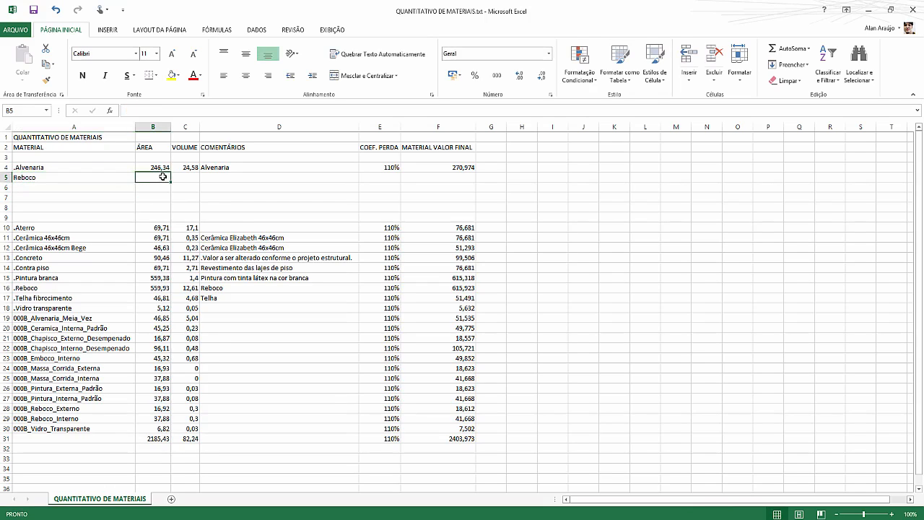
{"action": "type", "text": "="}
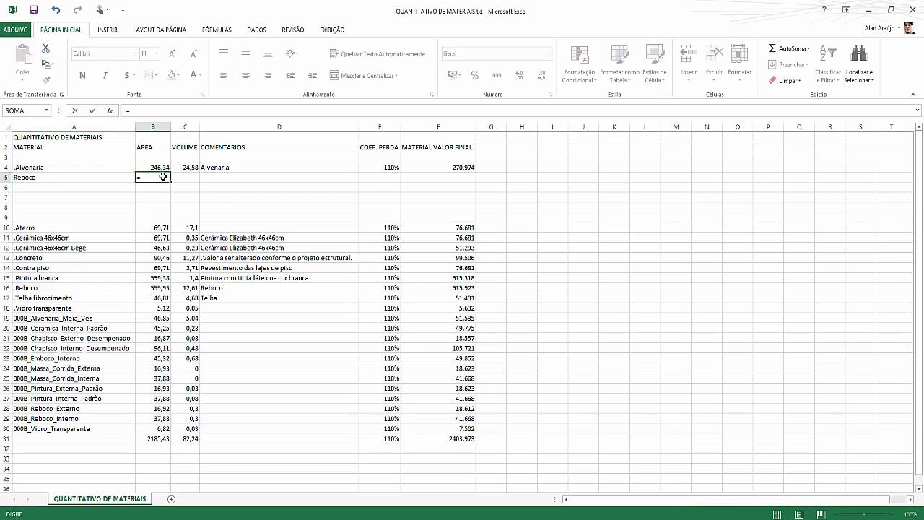
{"action": "left_click", "coordinate": [165, 167]}
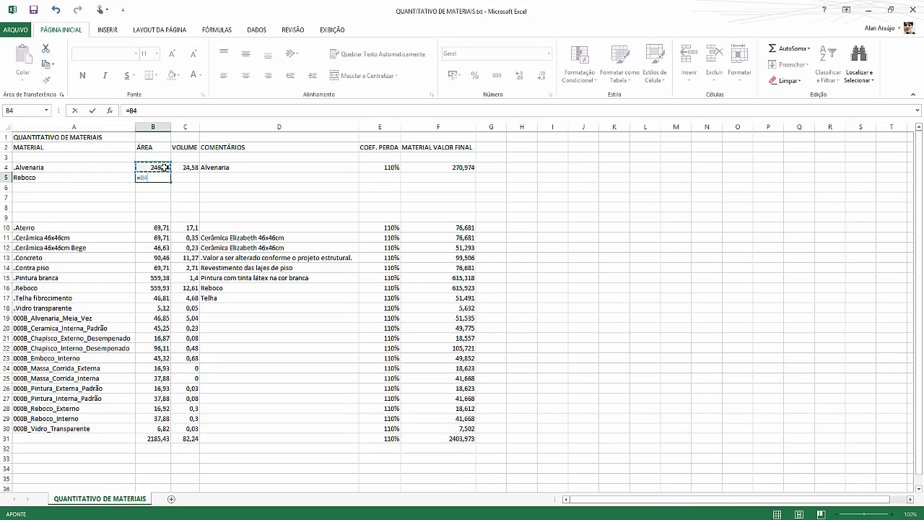
{"action": "type", "text": "*"}
{"action": "key", "text": "Return"}
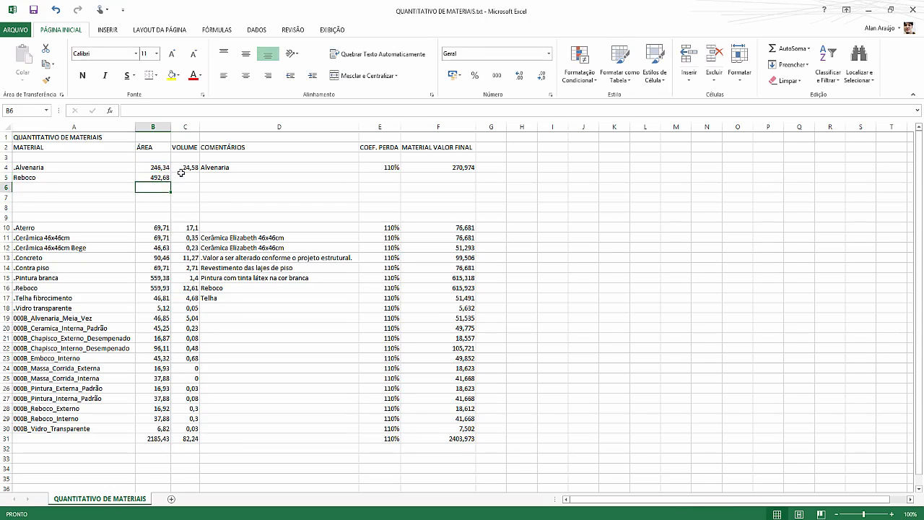
- Fill the Alvenaria loss coefficient and final material value from E4:F4 down to the Reboco row
{"action": "left_click", "coordinate": [392, 173]}
{"action": "left_click", "coordinate": [422, 167], "text": "shift"}
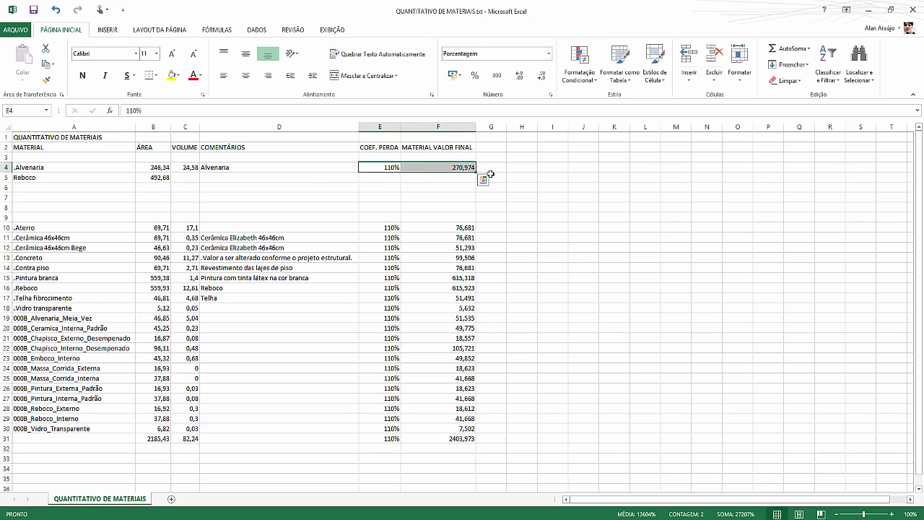
{"action": "left_click_drag", "start_coordinate": [476, 178], "coordinate": [408, 200]}
- Enter the component material Chapisco in A6, directly below Reboco
{"action": "left_click", "coordinate": [36, 177]}
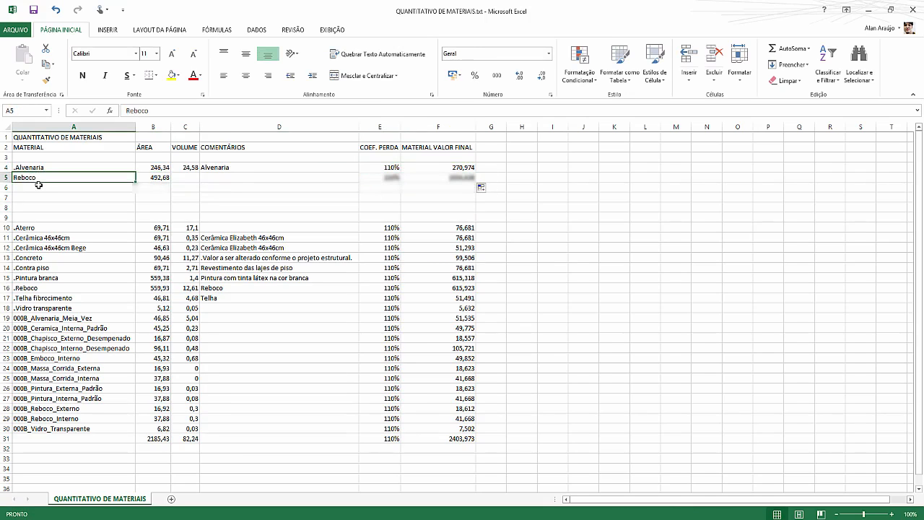
{"action": "left_click", "coordinate": [38, 186]}
{"action": "type", "text": "Chapis"}
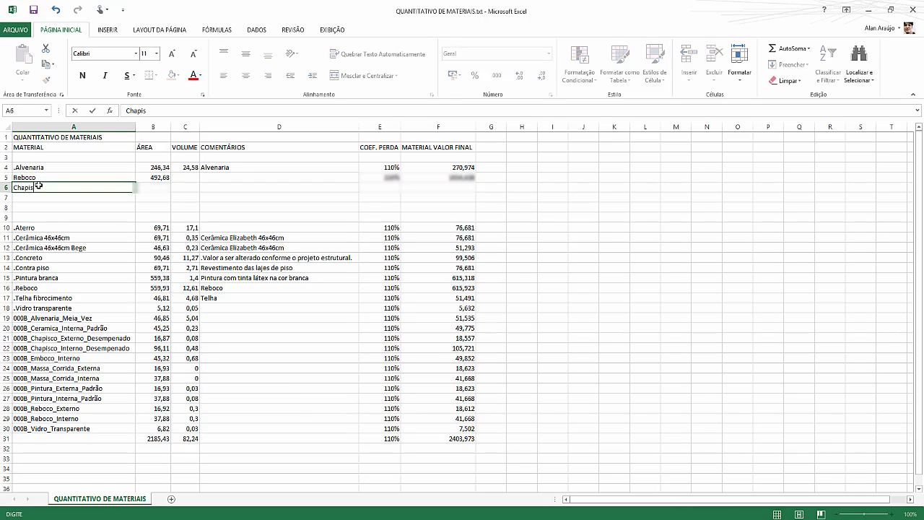
{"action": "type", "text": "co"}
{"action": "key", "text": "Return"}
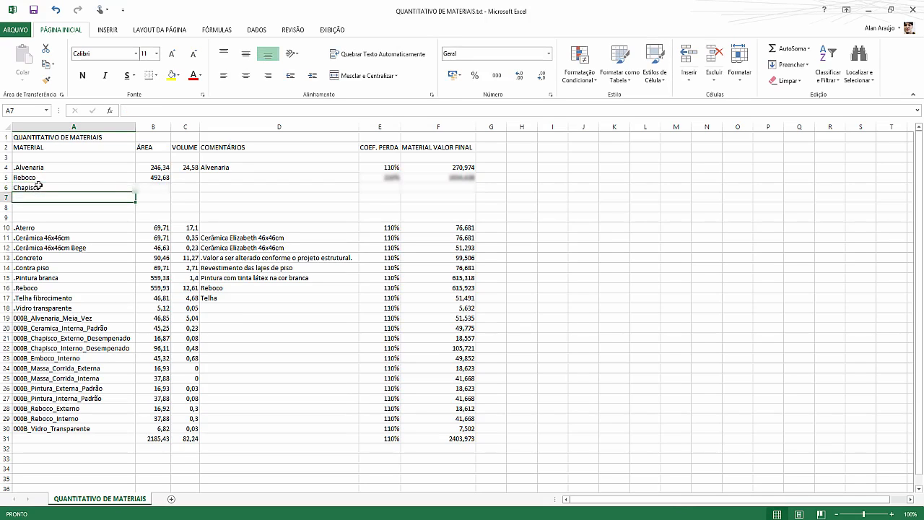
- Fill the Reboco area in B5 and its coefficient and final value in E5:F5 down to the Chapisco row
{"action": "left_click", "coordinate": [165, 178]}
{"action": "left_click_drag", "start_coordinate": [172, 183], "coordinate": [171, 192]}
{"action": "left_click_drag", "start_coordinate": [377, 177], "coordinate": [480, 192]}
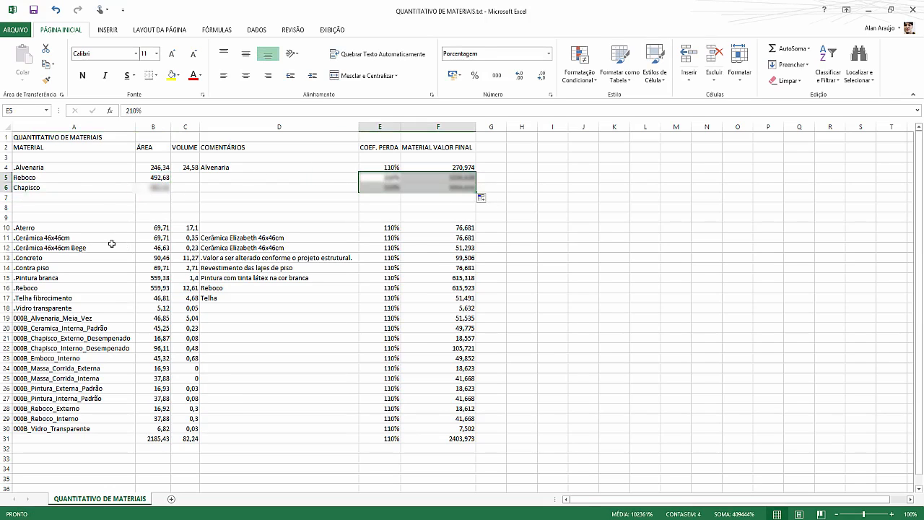
{"action": "left_click", "coordinate": [88, 169]}
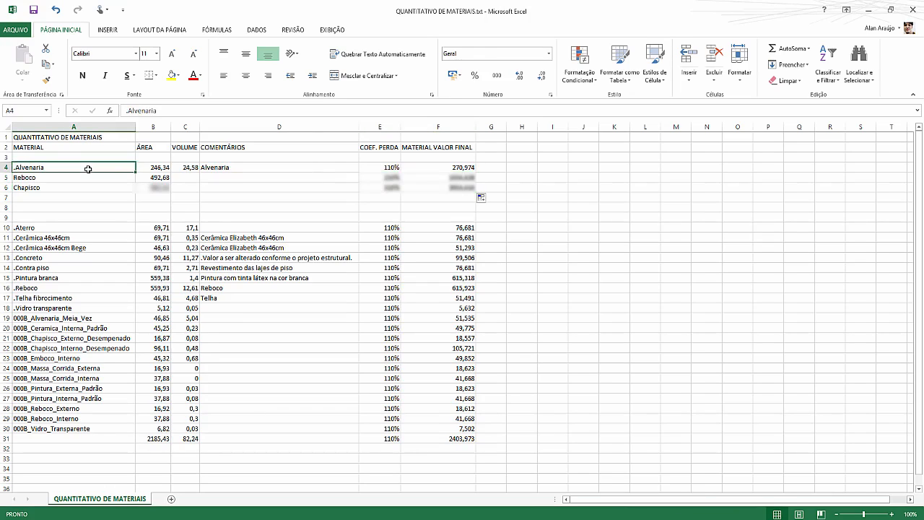
{"action": "left_click", "coordinate": [89, 180]}
{"action": "left_click", "coordinate": [91, 187]}
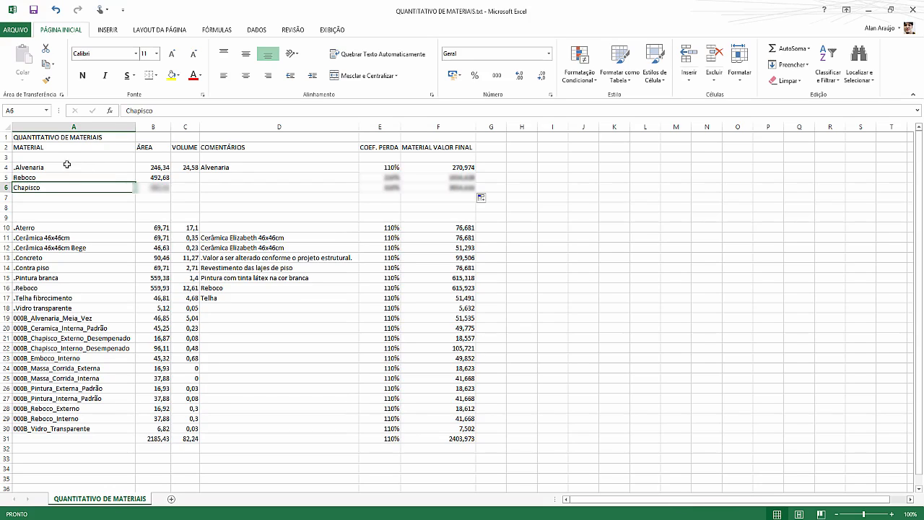
{"action": "left_click", "coordinate": [62, 167]}
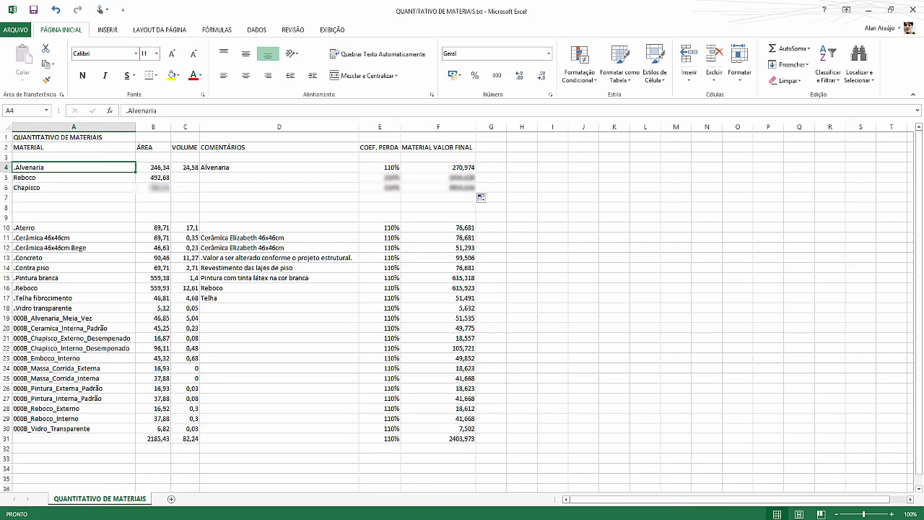
- Switch to the ALAN_PROJETO_02 project in Autodesk Revit and dismiss the save reminder without saving
{"action": "key", "text": "alt+Tab"}
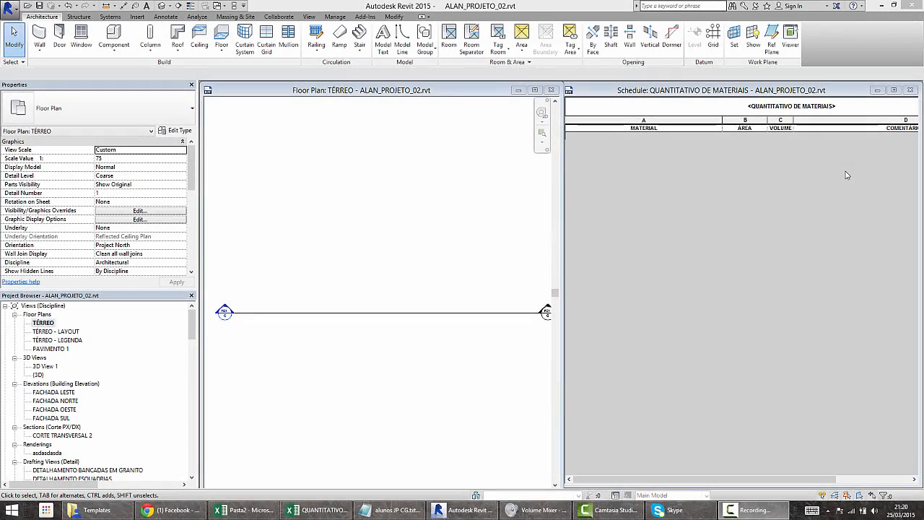
{"action": "key", "text": "XF86AudioMute"}
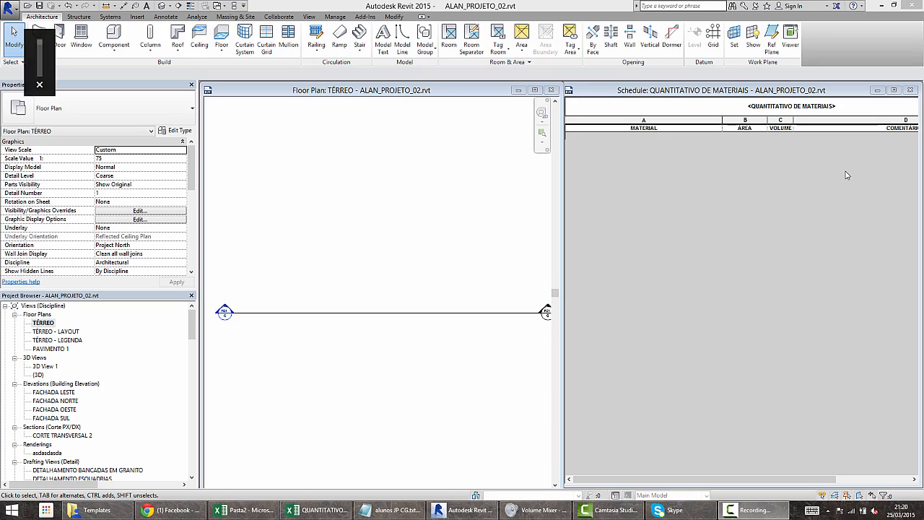
{"action": "left_click", "coordinate": [409, 213]}
{"action": "mouse_move", "coordinate": [400, 210]}
{"action": "middle_mouse_down"}
{"action": "mouse_move", "coordinate": [380, 207]}
{"action": "mouse_move", "coordinate": [400, 212]}
{"action": "mouse_move", "coordinate": [392, 208]}
{"action": "middle_mouse_up"}
{"action": "scroll", "coordinate": [393, 212], "scroll_direction": "down", "scroll_amount": 1}
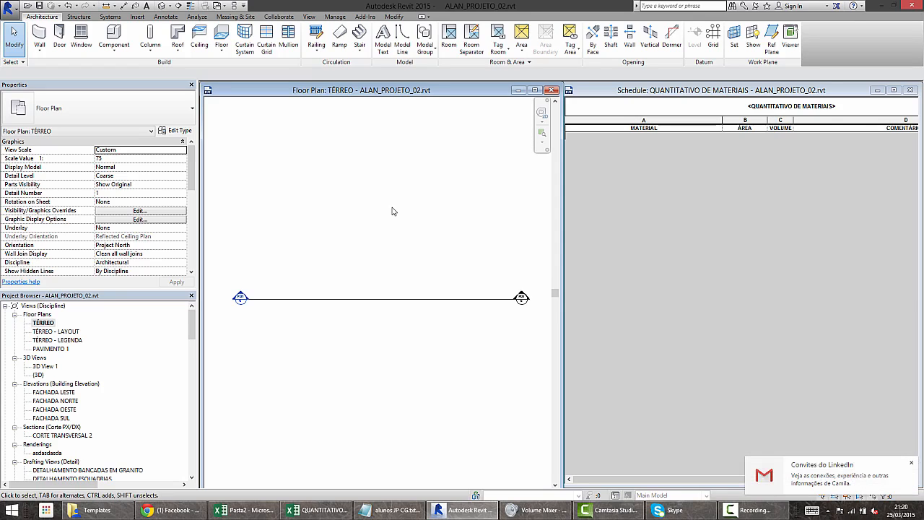
{"action": "left_click", "coordinate": [912, 463]}
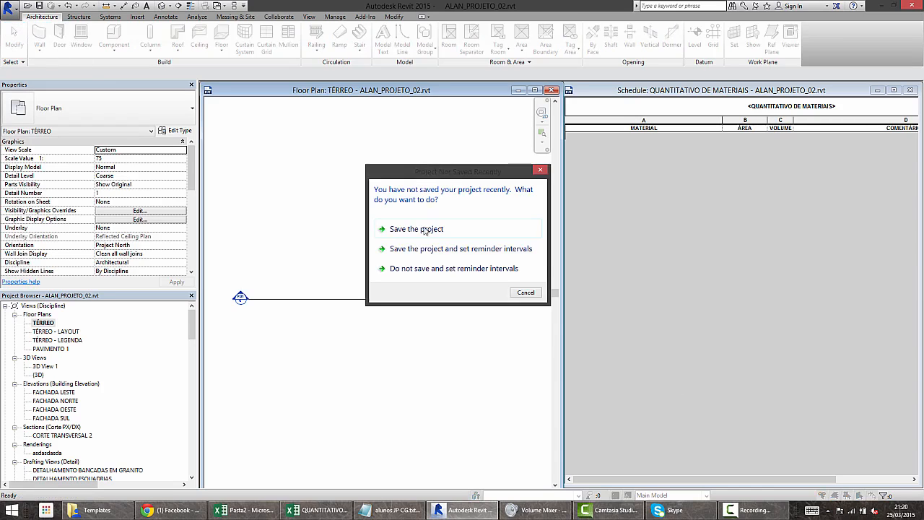
{"action": "left_click", "coordinate": [540, 291]}
- Start the Wall tool on the TÉRREO floor plan with the location line set to Finish Face: Exterior
{"action": "key", "text": "w"}
{"action": "key", "text": "a"}
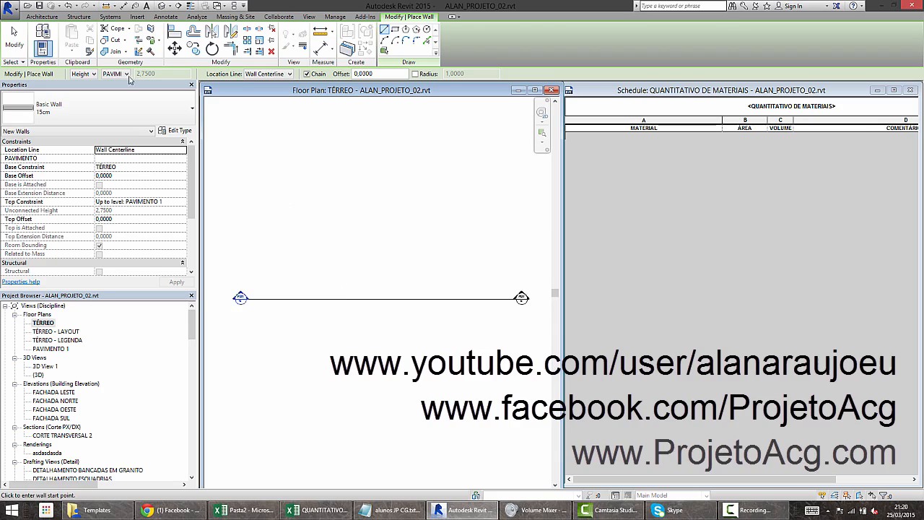
{"action": "left_click", "coordinate": [41, 16]}
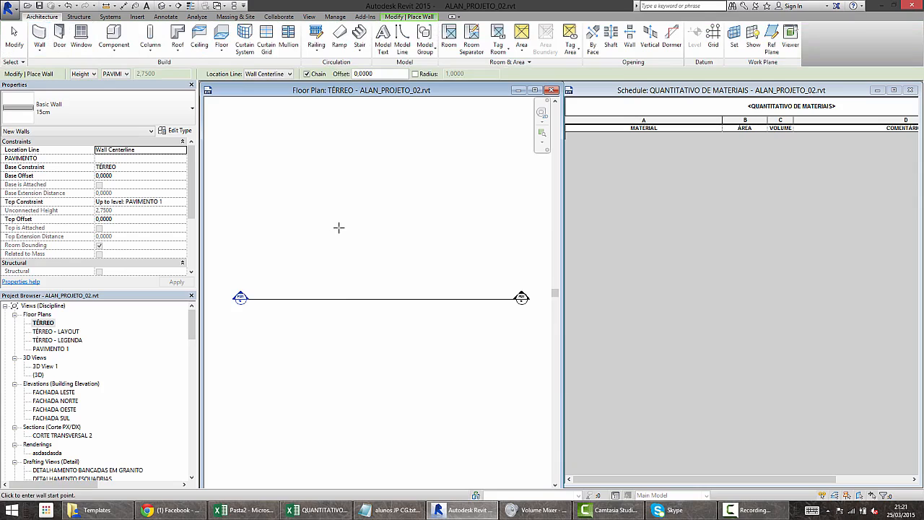
{"action": "left_click", "coordinate": [265, 74]}
{"action": "left_click", "coordinate": [268, 99]}
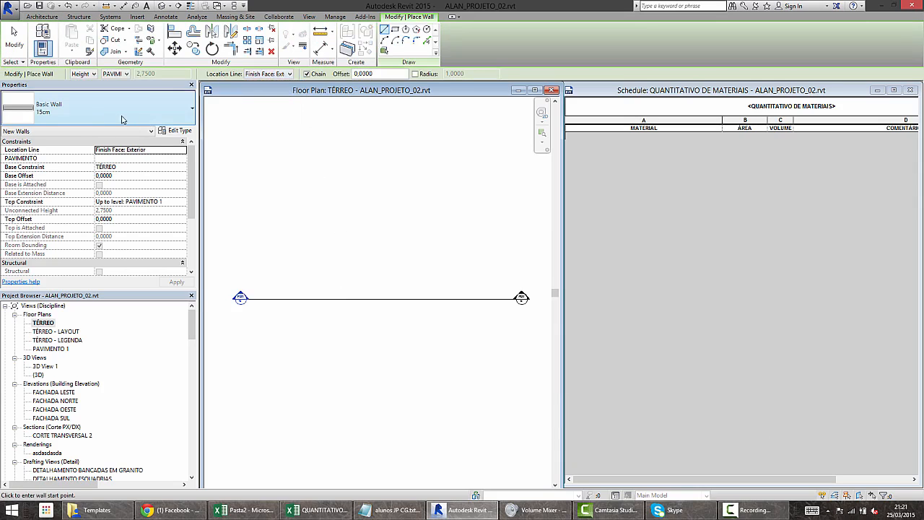
- Duplicate the 15cm basic wall type under the name "QTO - 15cm"
{"action": "left_click", "coordinate": [178, 133]}
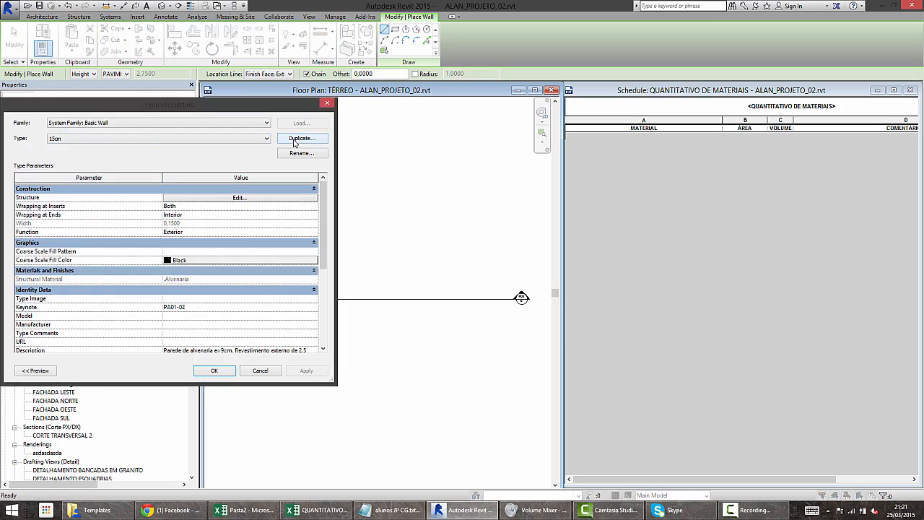
{"action": "left_click", "coordinate": [294, 140]}
{"action": "type", "text": "QTO - 15cm"}
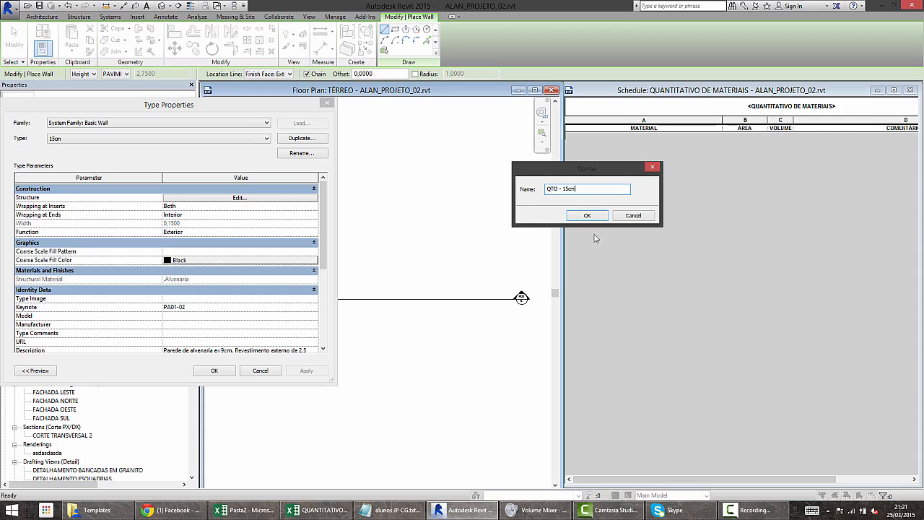
{"action": "left_click", "coordinate": [585, 216]}
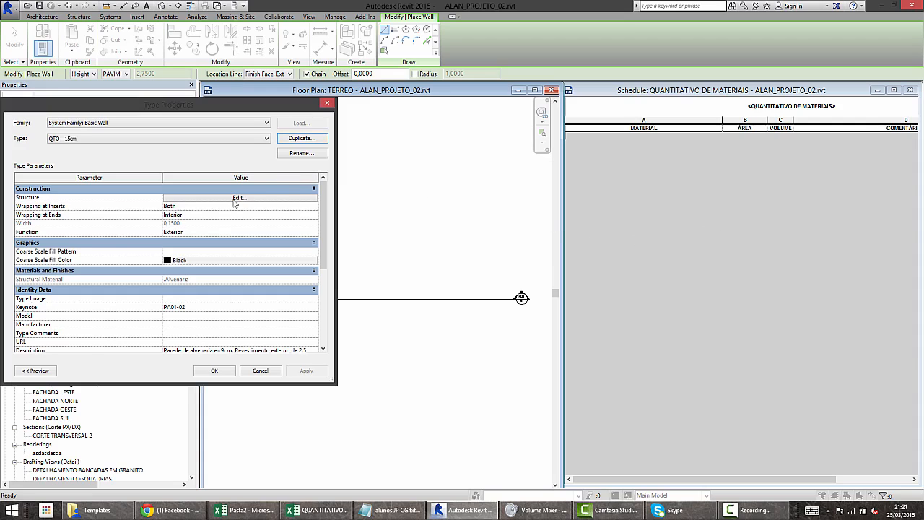
- Delete the .Reboco and .Pintura branca finish layers on both sides of the QTO - 15cm wall structure
{"action": "left_click", "coordinate": [235, 197]}
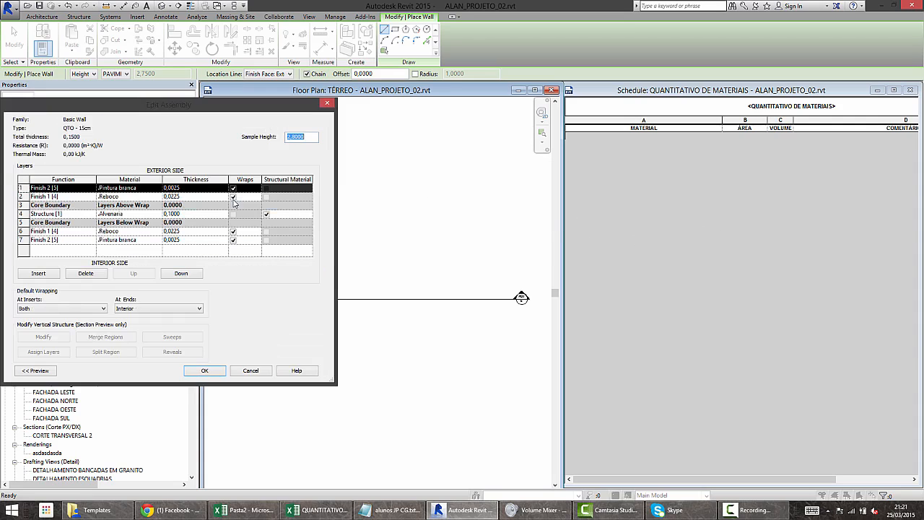
{"action": "left_click", "coordinate": [85, 274]}
{"action": "left_click", "coordinate": [85, 274]}
{"action": "left_click", "coordinate": [32, 215]}
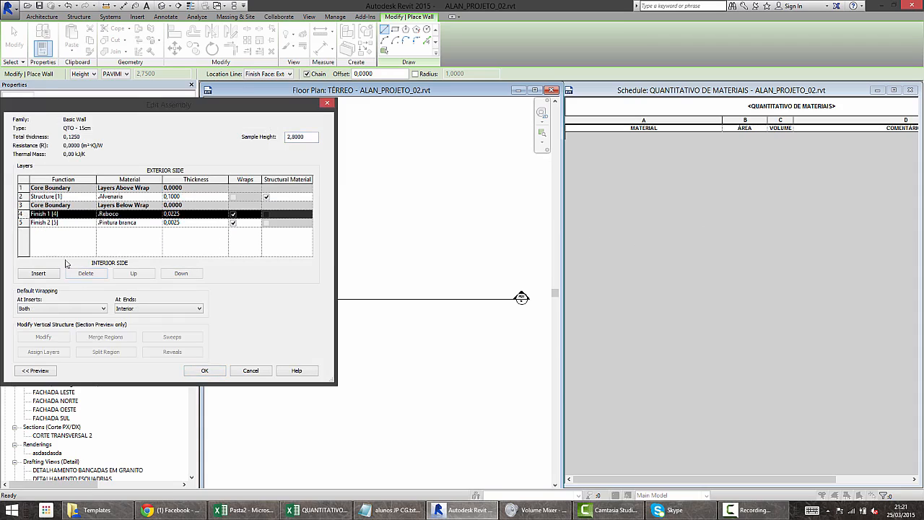
{"action": "left_click", "coordinate": [85, 273]}
{"action": "left_click", "coordinate": [85, 273]}
- Set the thickness of the wall's Structure [1] layer to 0,15
{"action": "left_click", "coordinate": [23, 196]}
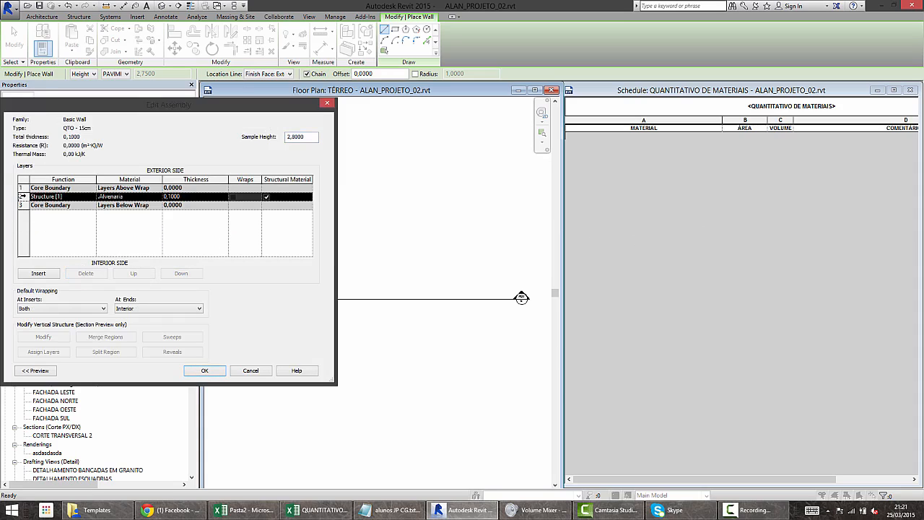
{"action": "left_click", "coordinate": [190, 197]}
{"action": "type", "text": ",15"}
{"action": "key", "text": "Tab"}
- Rename the Structure layer's .Alvenaria material as Tijolo 8furos and accept the QTO - 15cm wall type changes
{"action": "left_click", "coordinate": [137, 198]}
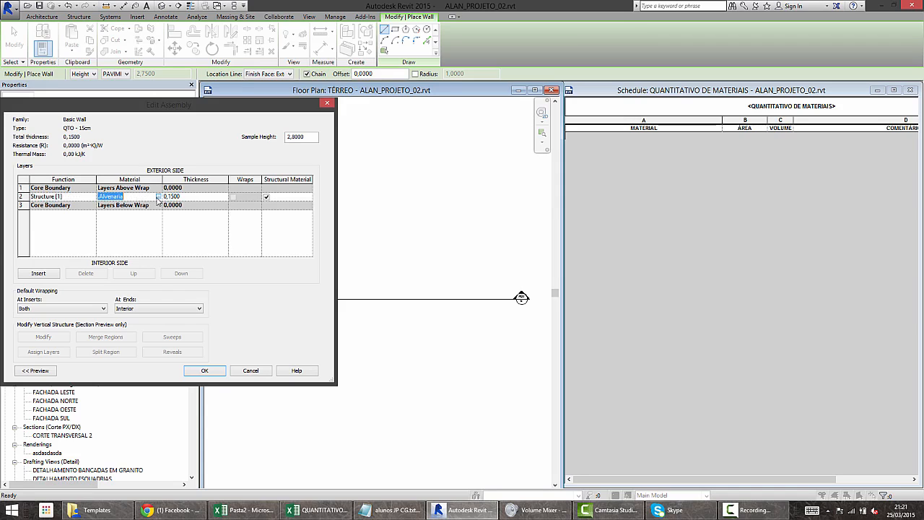
{"action": "left_click", "coordinate": [158, 197]}
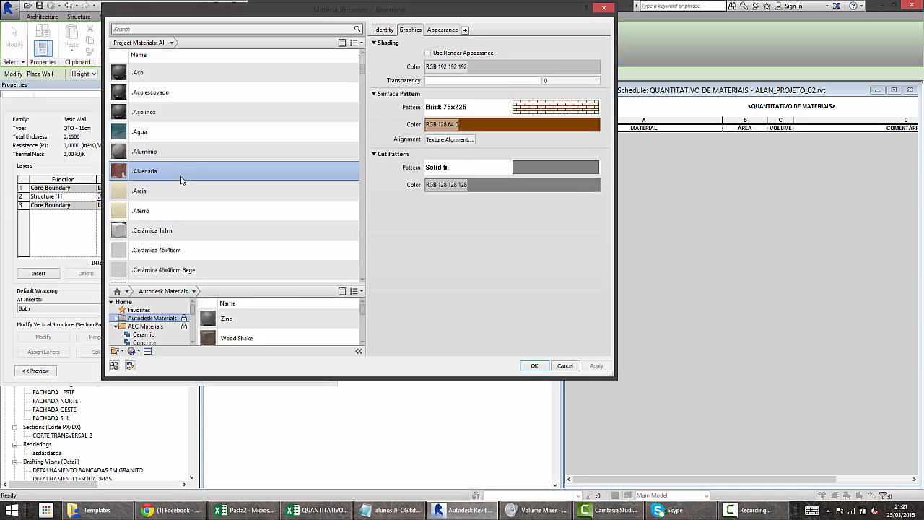
{"action": "right_click", "coordinate": [181, 171]}
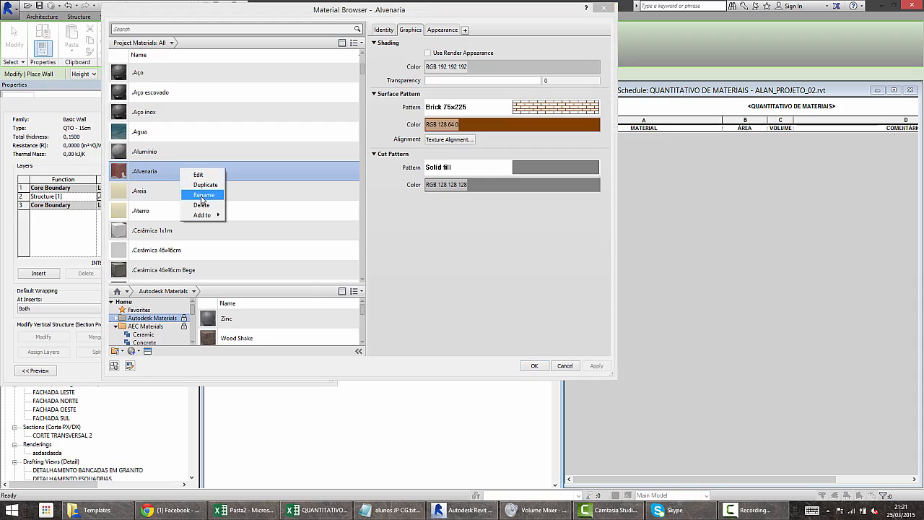
{"action": "left_click", "coordinate": [203, 195]}
{"action": "type", "text": "Tijolo 8furos"}
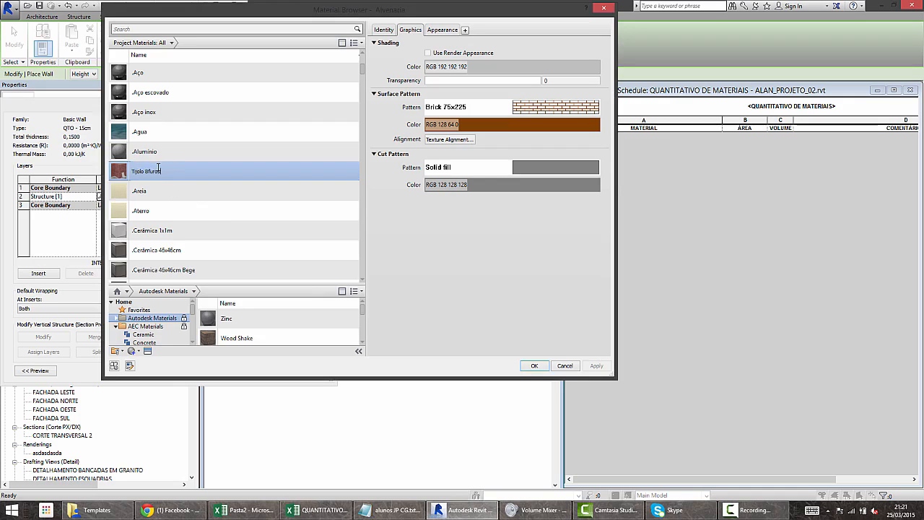
{"action": "key", "text": "Return"}
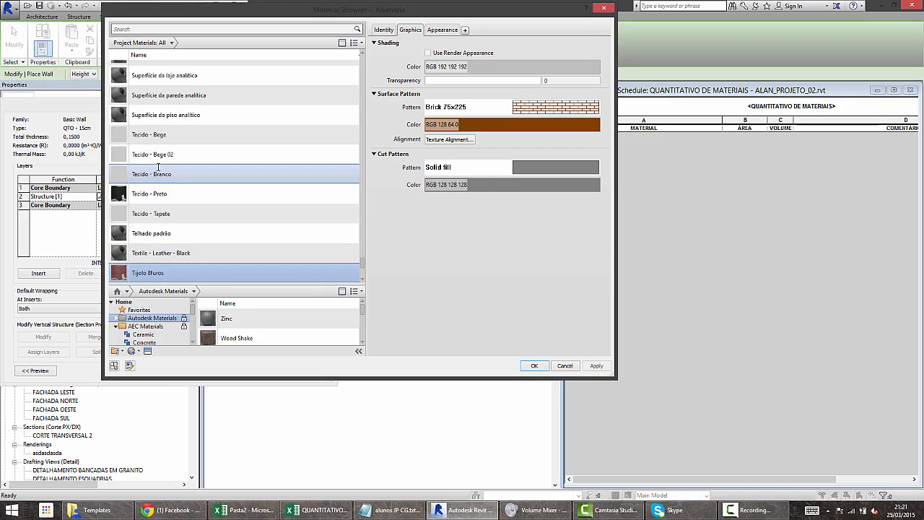
{"action": "left_click", "coordinate": [535, 366]}
{"action": "left_click", "coordinate": [140, 198]}
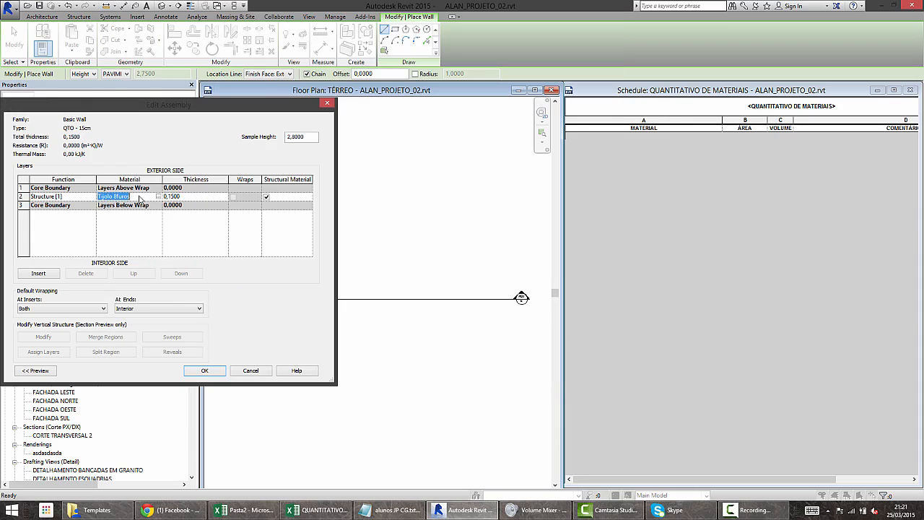
{"action": "left_click", "coordinate": [206, 372]}
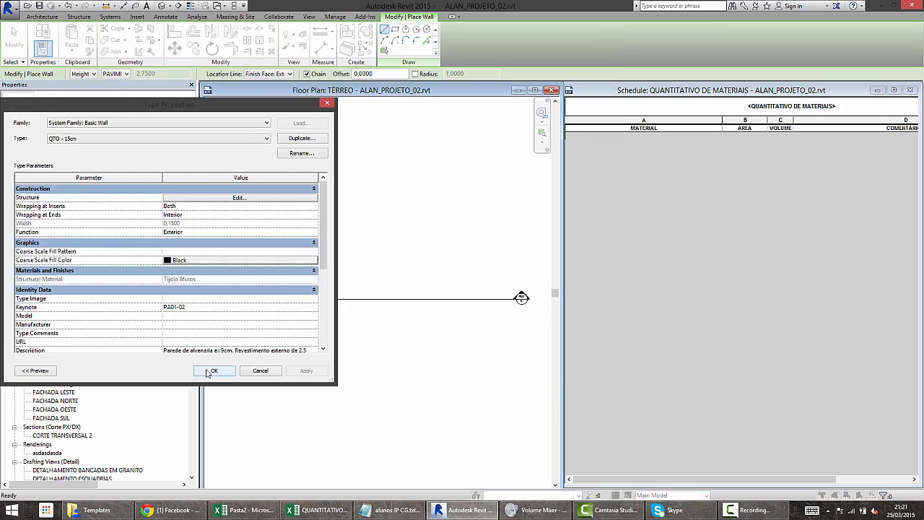
{"action": "left_click", "coordinate": [210, 372]}
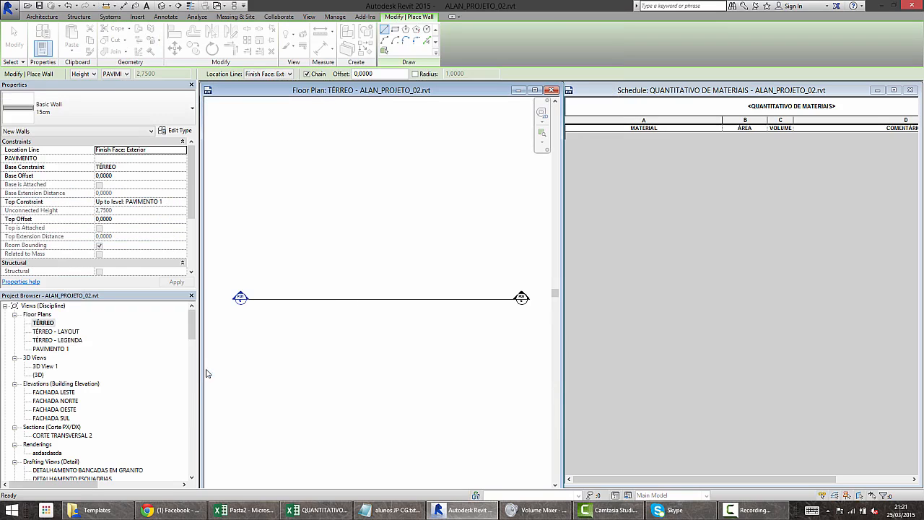
- Draw a closed L-shaped outline of QTO - 15cm walls on the TÉRREO plan, about 11.8 m long on its west side
{"action": "left_click", "coordinate": [324, 264]}
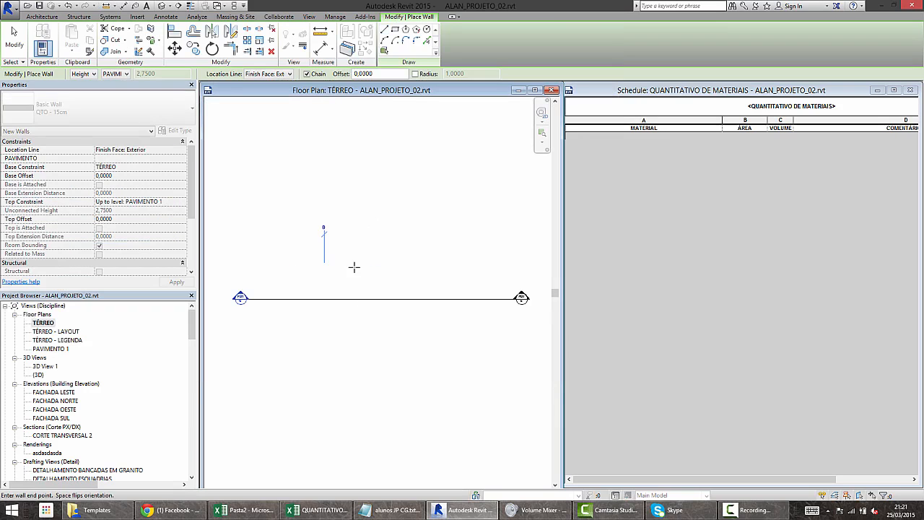
{"action": "left_click", "coordinate": [401, 352]}
{"action": "left_click", "coordinate": [364, 353]}
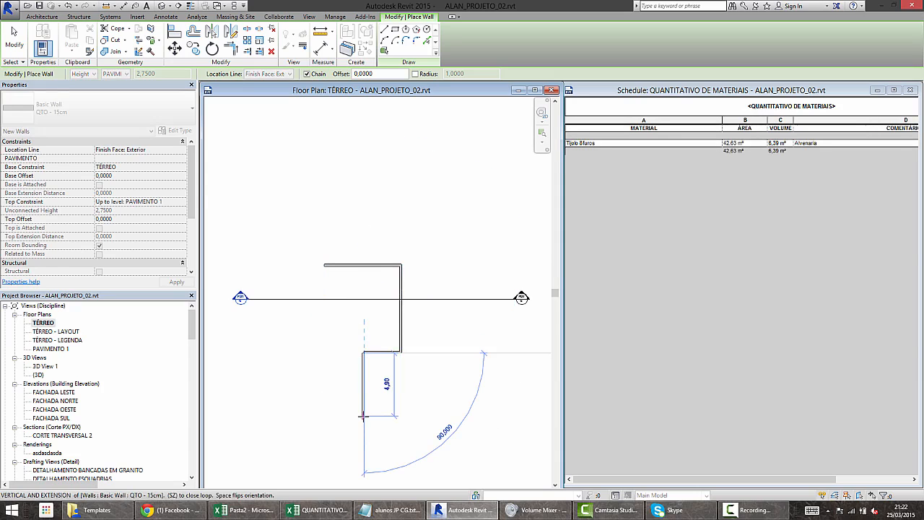
{"action": "left_click", "coordinate": [365, 414]}
{"action": "left_click", "coordinate": [325, 414]}
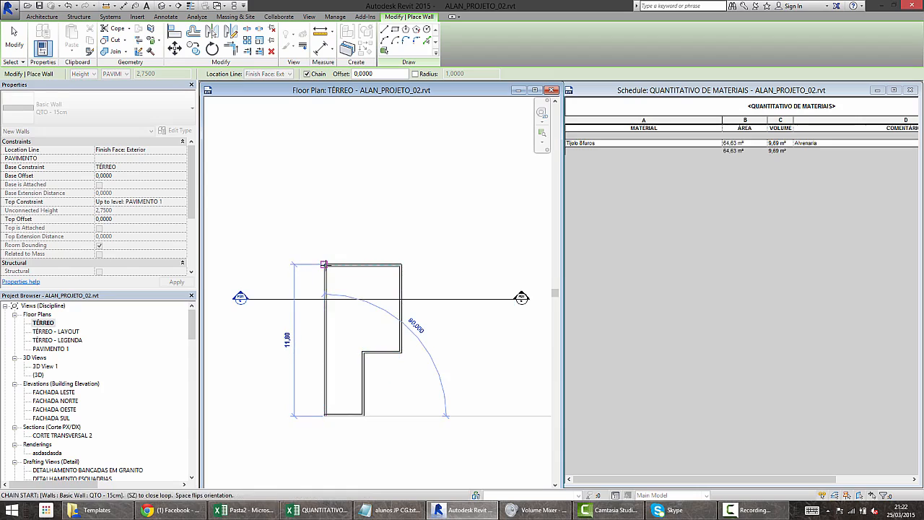
{"action": "left_click", "coordinate": [325, 265]}
- Enclose a small room about 3 m wide in the outline's northwest corner with QTO - 15cm walls and end the Wall tool
{"action": "left_click", "coordinate": [325, 286]}
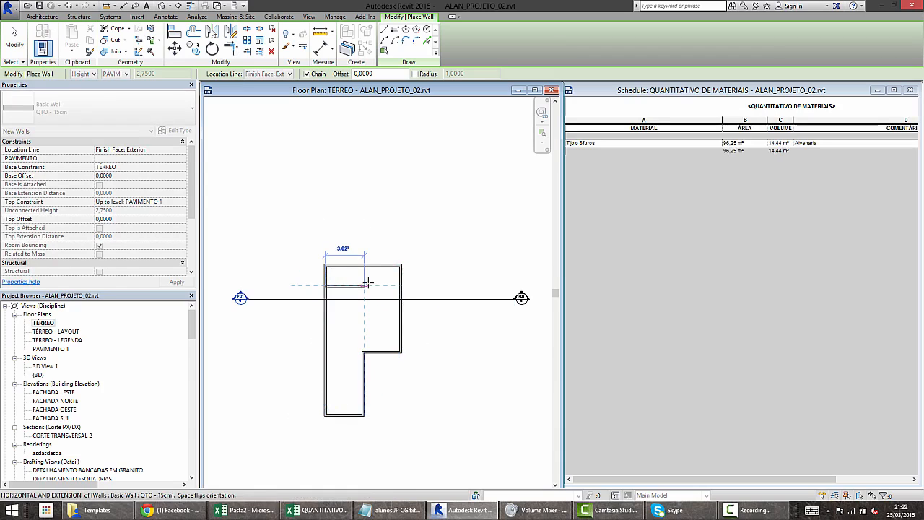
{"action": "left_click", "coordinate": [364, 286]}
{"action": "key", "text": "Escape"}
{"action": "key", "text": "Escape"}
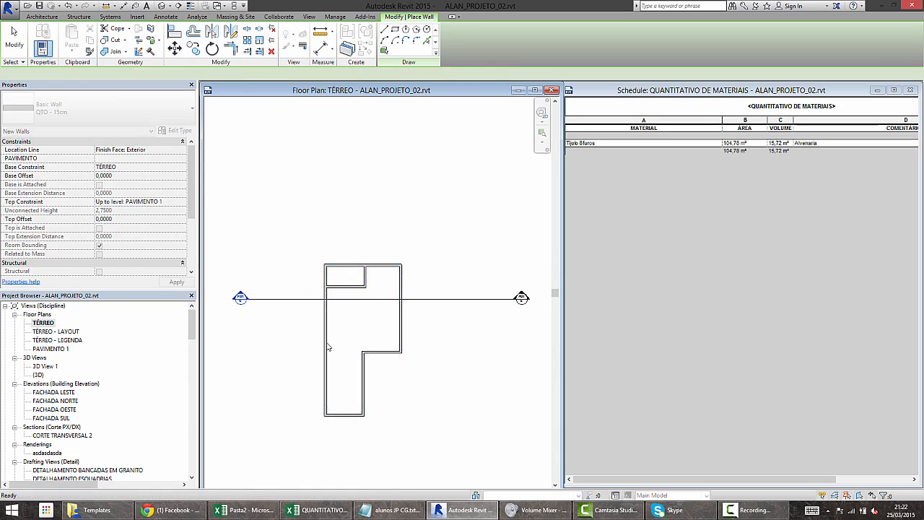
- Examine the drawn walls in plan and the Tijolo 8furos row in the QUANTITATIVO DE MATERIAIS schedule
{"action": "scroll", "coordinate": [343, 242], "scroll_direction": "up", "scroll_amount": 3}
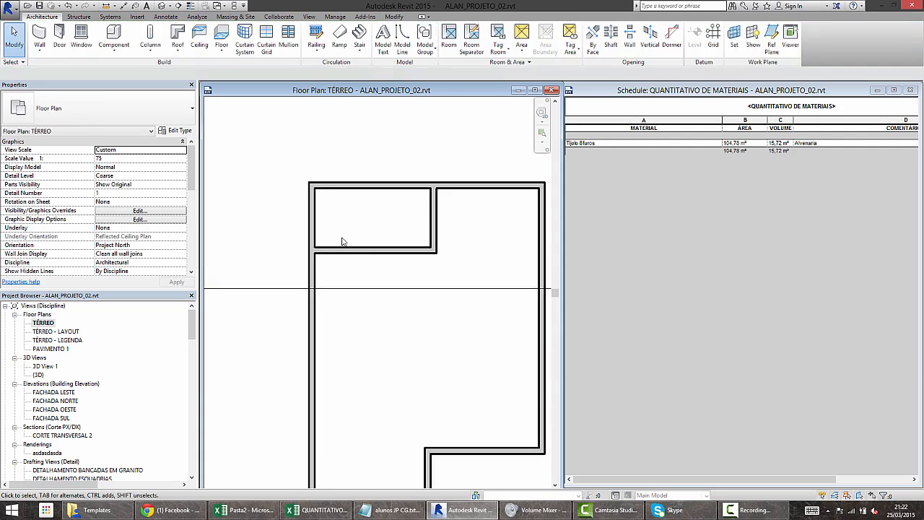
{"action": "left_click", "coordinate": [640, 145]}
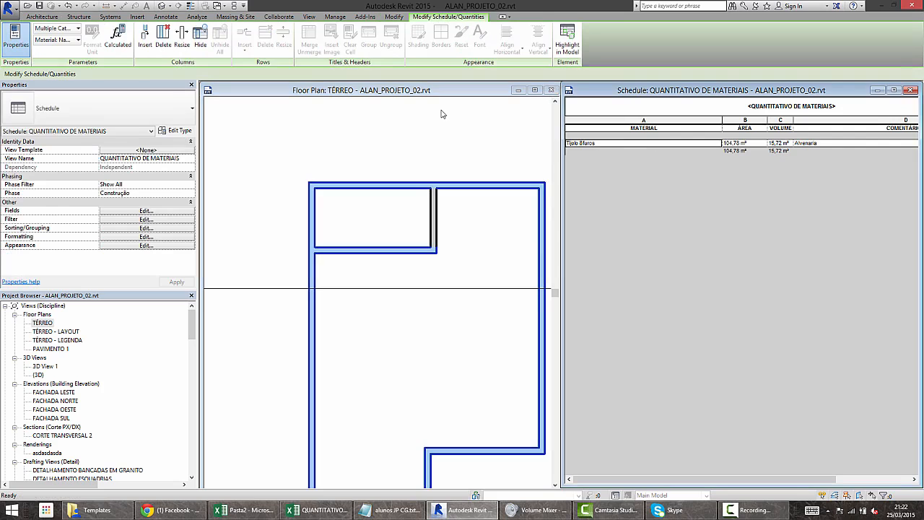
{"action": "scroll", "coordinate": [442, 114], "scroll_direction": "down", "scroll_amount": 1}
{"action": "scroll", "coordinate": [443, 113], "scroll_direction": "down", "scroll_amount": 2}
{"action": "middle_click_drag", "start_coordinate": [450, 121], "coordinate": [395, 126]}
{"action": "left_click", "coordinate": [395, 124]}
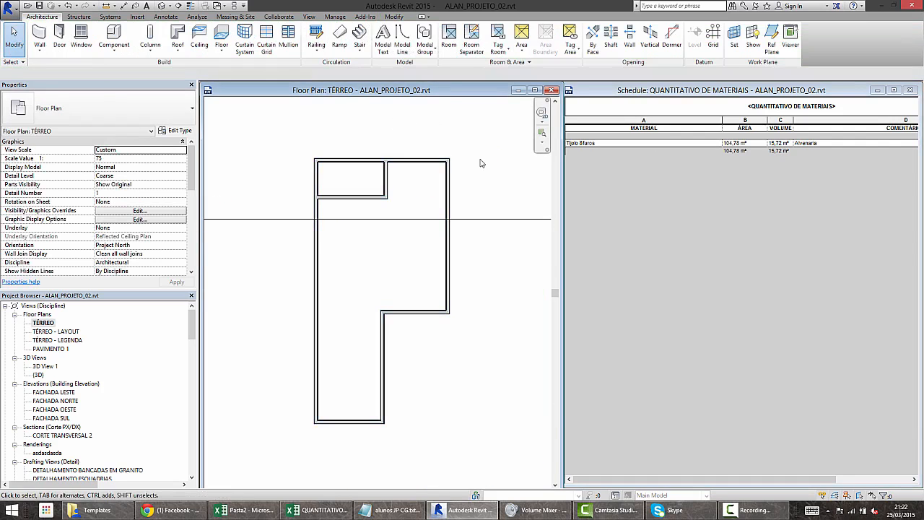
{"action": "middle_click_drag", "start_coordinate": [482, 163], "coordinate": [434, 168]}
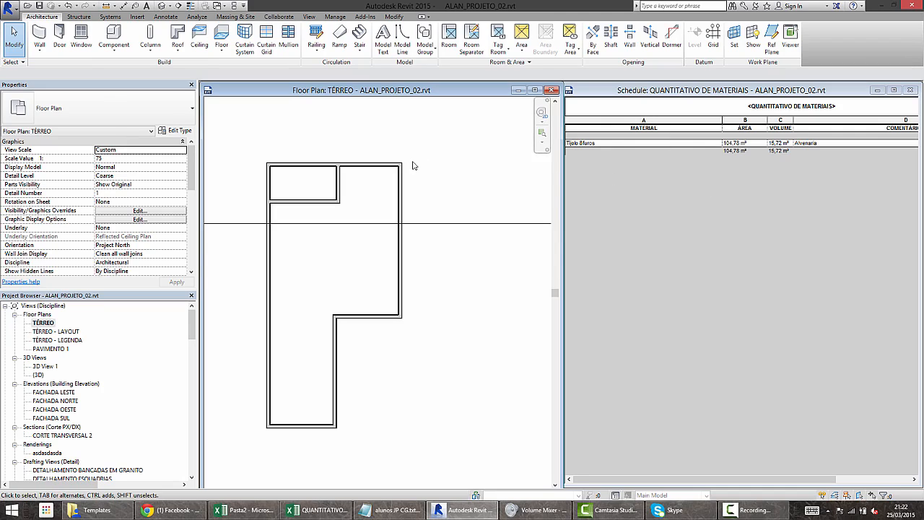
{"action": "middle_click_drag", "start_coordinate": [398, 137], "coordinate": [387, 161]}
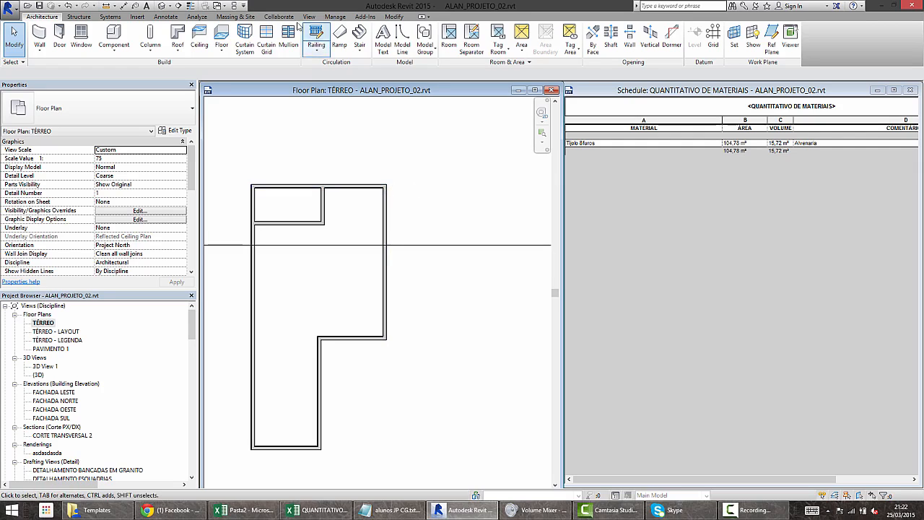
- Open the default 3D view and place its window over the floor plan, keeping the schedule rows in view
{"action": "left_click", "coordinate": [162, 6]}
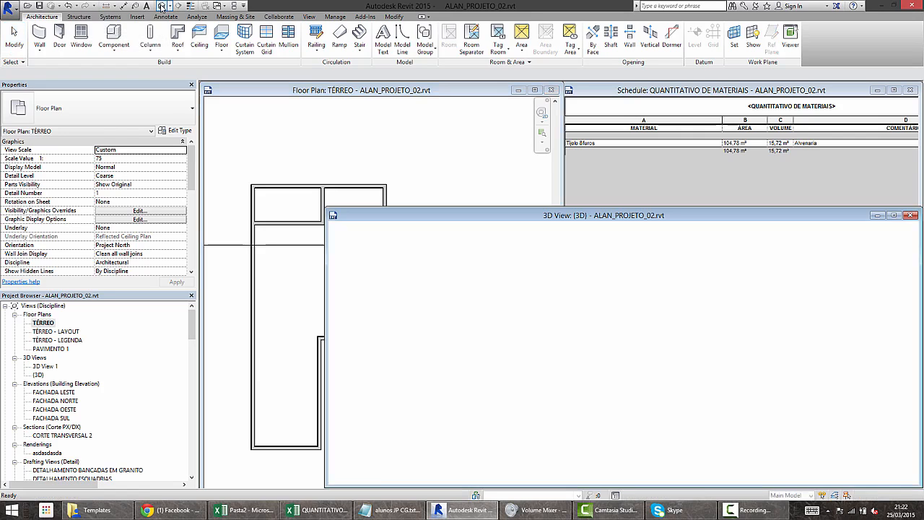
{"action": "left_click_drag", "start_coordinate": [776, 218], "coordinate": [651, 203]}
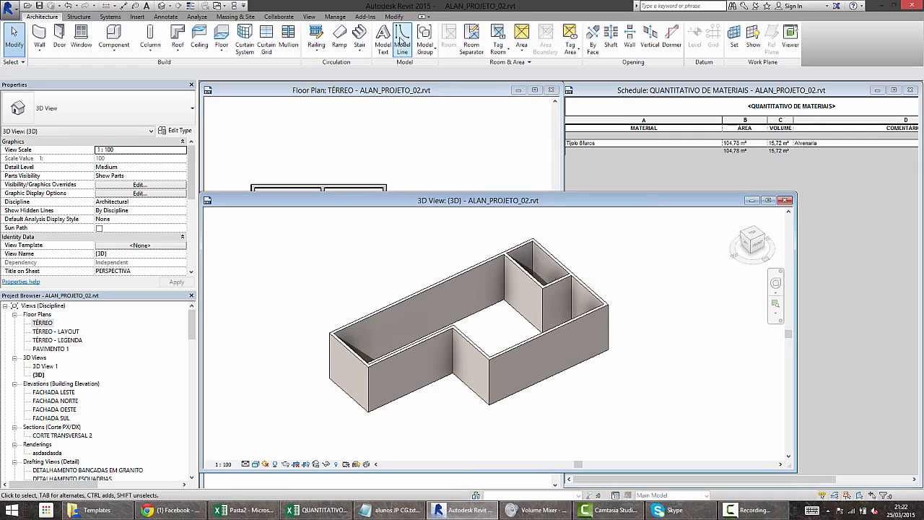
- Paint the four front-facing exterior wall faces with the .Pedra Itacolomy material
{"action": "left_click", "coordinate": [394, 17]}
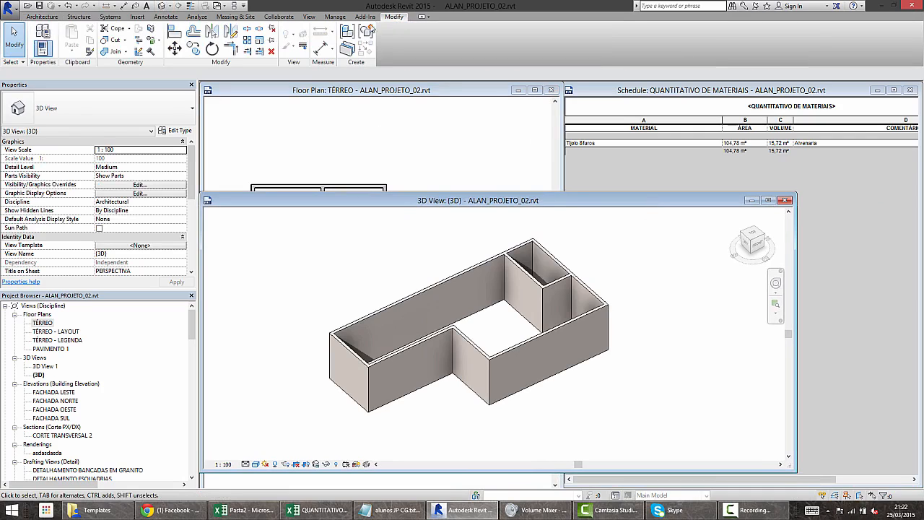
{"action": "left_click", "coordinate": [159, 42]}
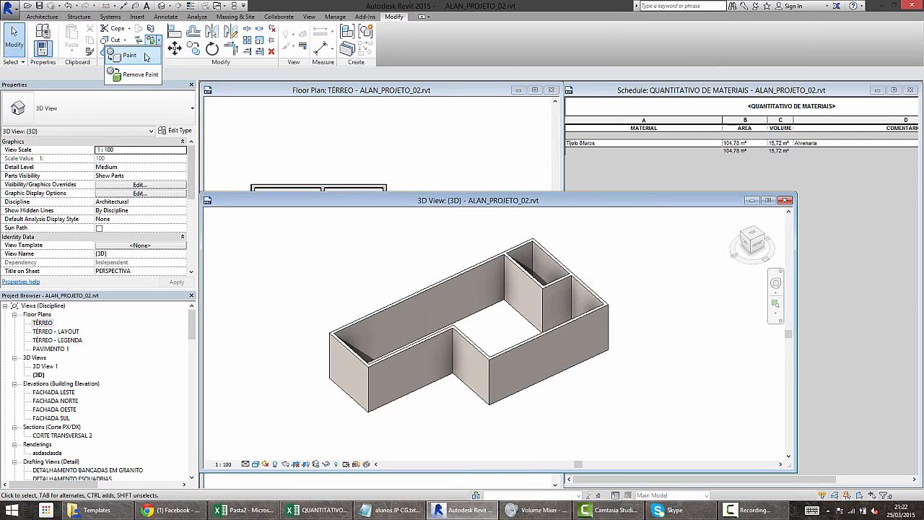
{"action": "left_click", "coordinate": [130, 55]}
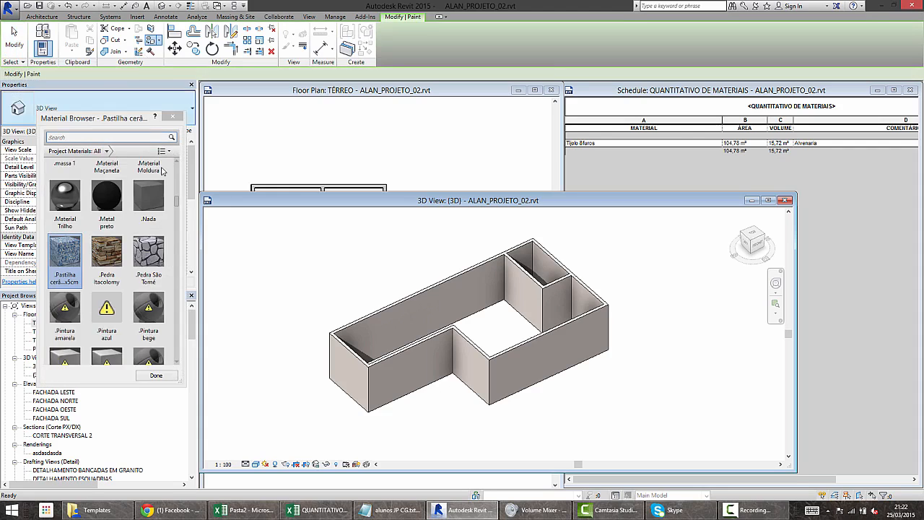
{"action": "scroll", "coordinate": [137, 289], "scroll_direction": "up", "scroll_amount": 1}
{"action": "left_click", "coordinate": [107, 307]}
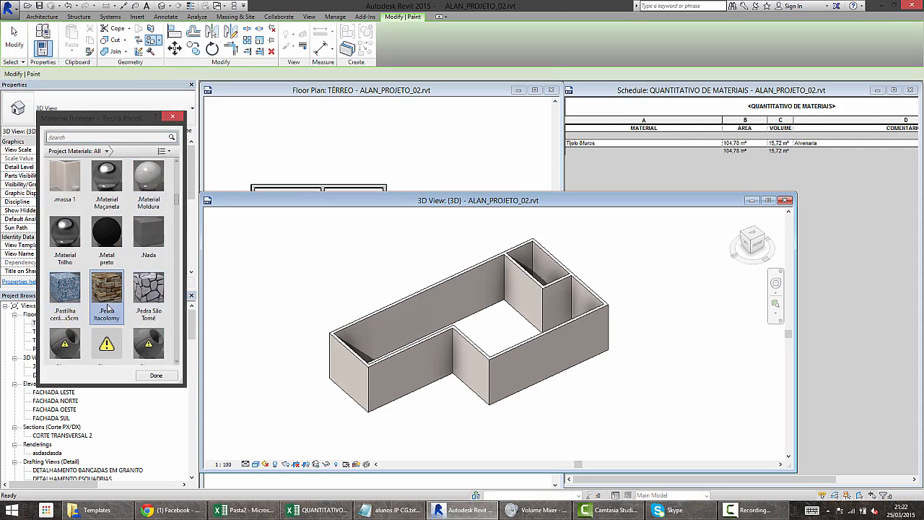
{"action": "left_click", "coordinate": [404, 386]}
{"action": "left_click", "coordinate": [520, 371]}
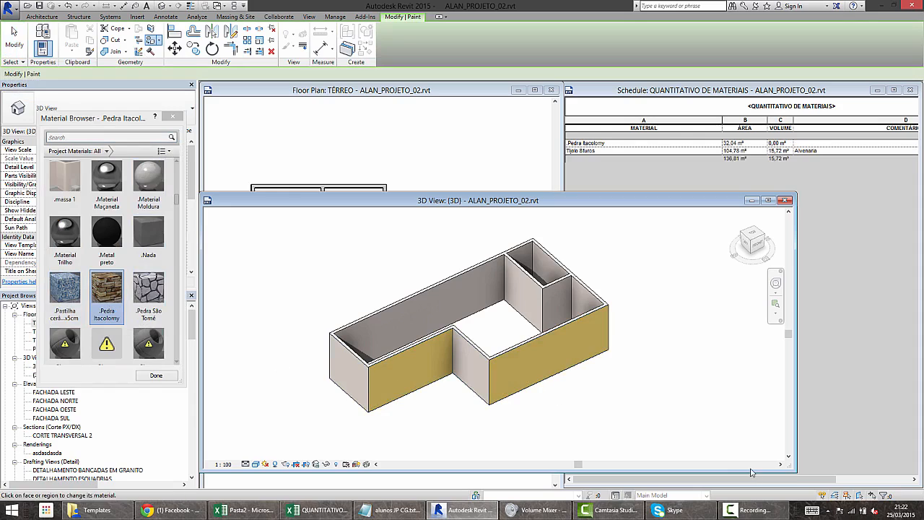
{"action": "left_click", "coordinate": [460, 383]}
{"action": "left_click", "coordinate": [349, 367]}
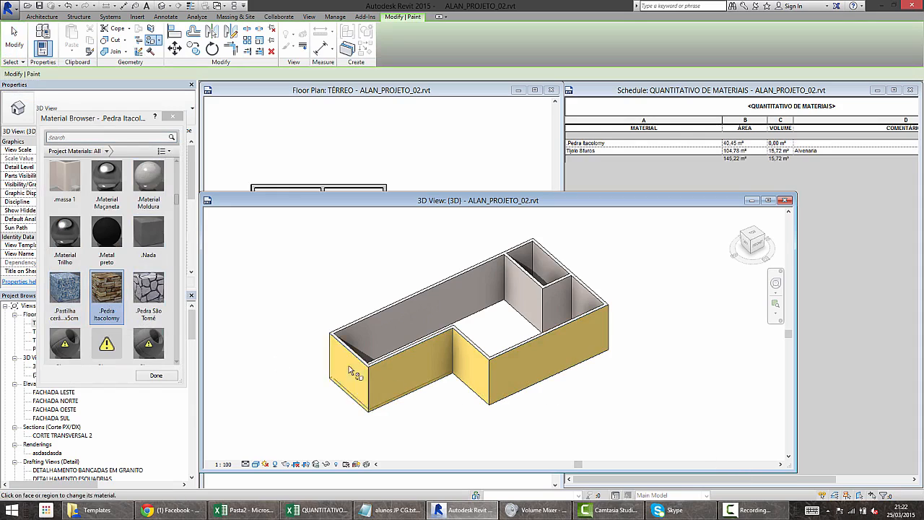
- Set the 3D view's visual style to Realistic and inspect the wall materials
{"action": "left_click", "coordinate": [255, 464]}
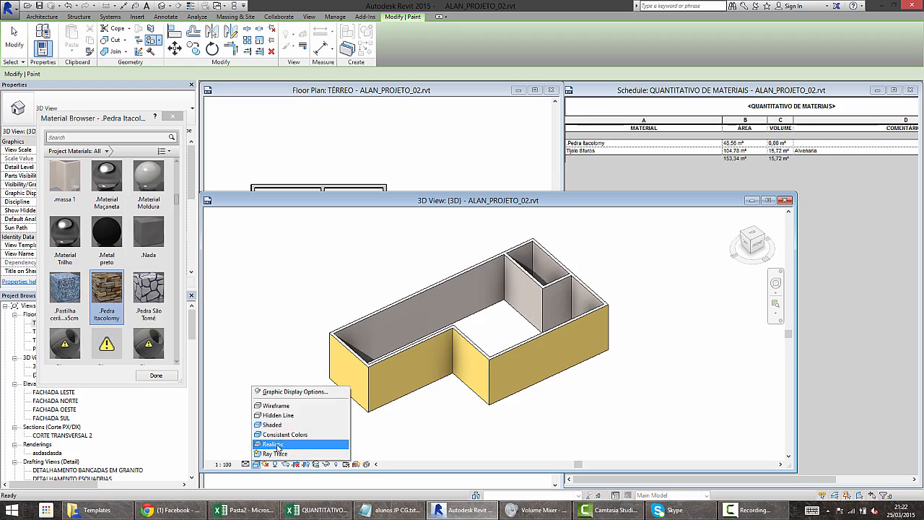
{"action": "left_click", "coordinate": [273, 444]}
{"action": "scroll", "coordinate": [391, 373], "scroll_direction": "up", "scroll_amount": 3}
{"action": "scroll", "coordinate": [509, 390], "scroll_direction": "down", "scroll_amount": 4}
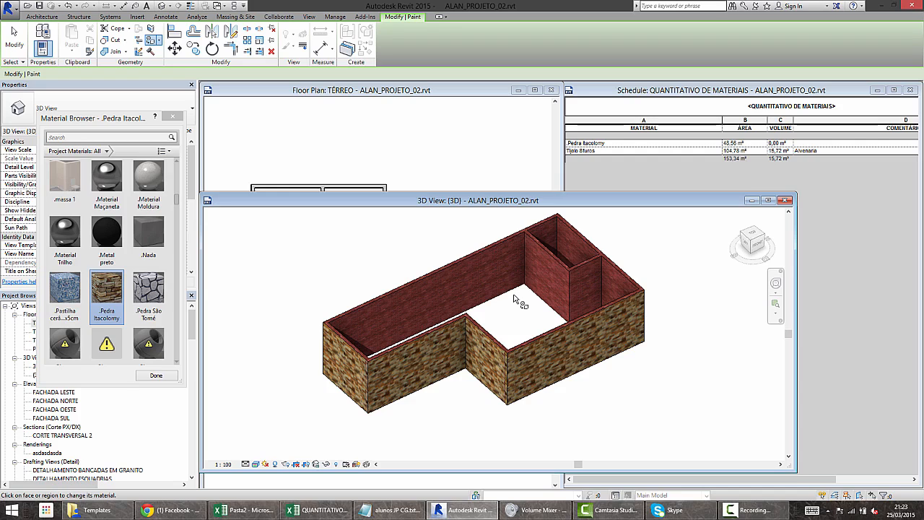
{"action": "scroll", "coordinate": [336, 386], "scroll_direction": "up", "scroll_amount": 2}
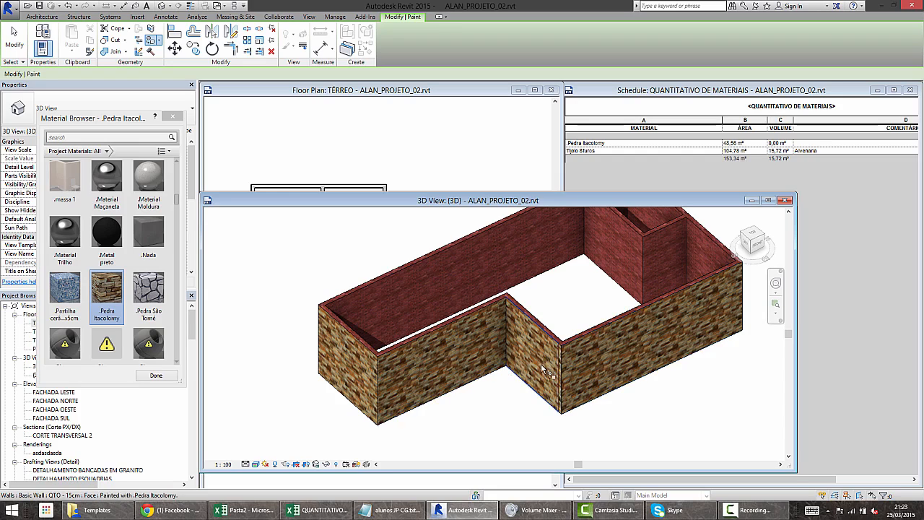
- Remove the .Pedra Itacolomy paint from the four exterior wall faces
{"action": "left_click", "coordinate": [159, 41]}
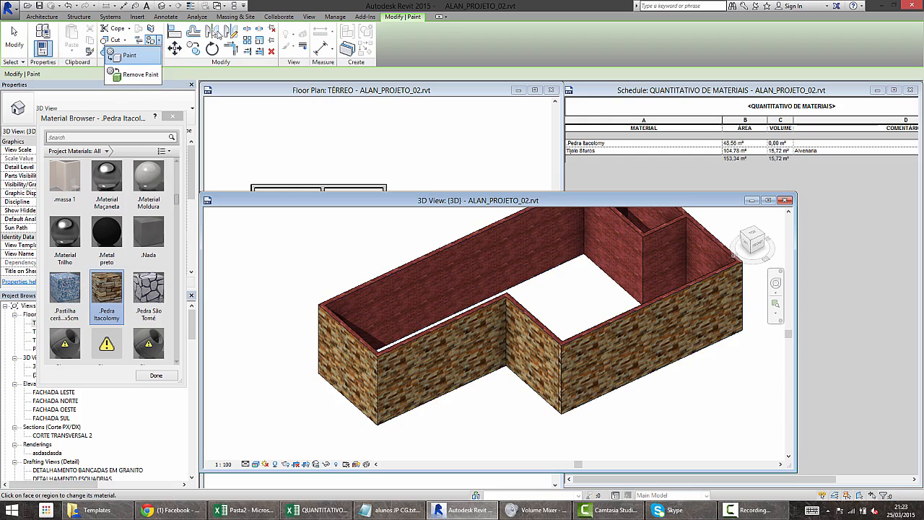
{"action": "left_click", "coordinate": [140, 75]}
{"action": "left_click", "coordinate": [336, 354]}
{"action": "left_click", "coordinate": [431, 358]}
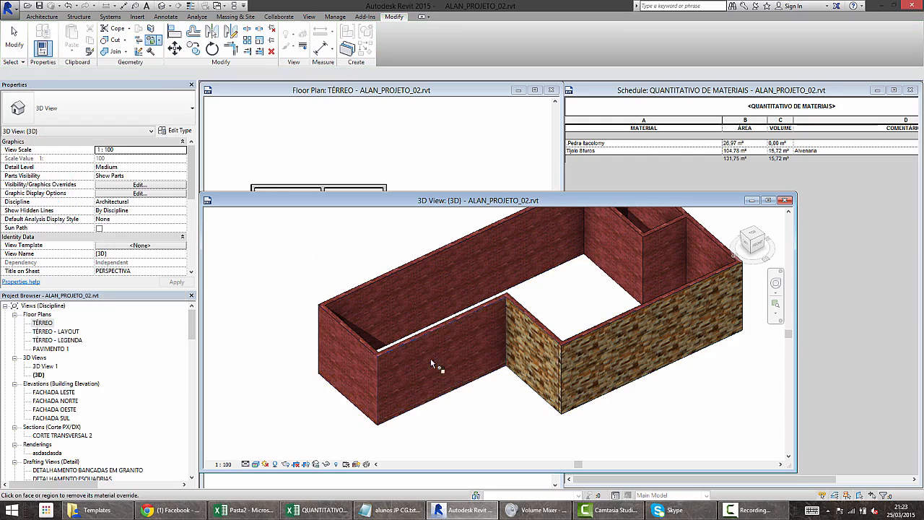
{"action": "left_click", "coordinate": [585, 361]}
{"action": "left_click", "coordinate": [540, 349]}
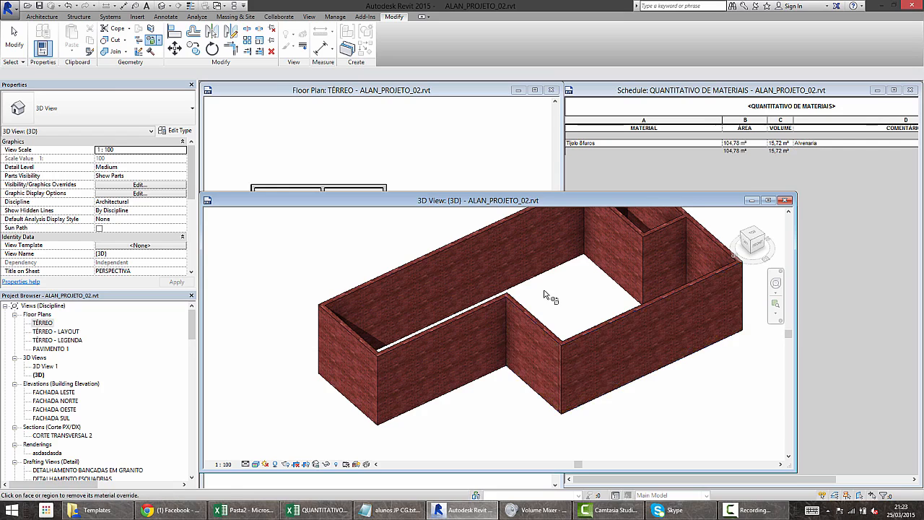
- Paint the two outer faces of the small corner room's partition walls with .Pedra Itacolomy
{"action": "middle_click_drag", "start_coordinate": [545, 293], "coordinate": [508, 330]}
{"action": "left_click", "coordinate": [160, 44]}
{"action": "left_click", "coordinate": [141, 62]}
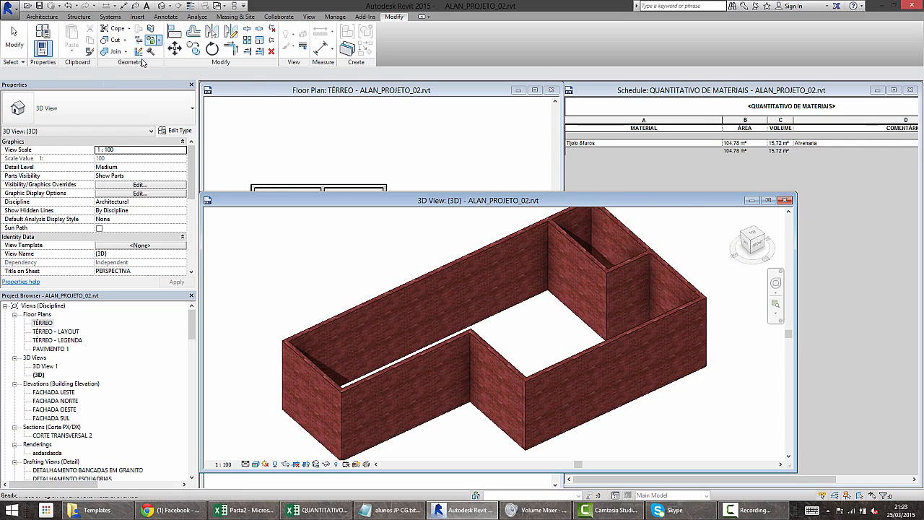
{"action": "left_click", "coordinate": [586, 312]}
{"action": "left_click", "coordinate": [630, 289]}
{"action": "mouse_move", "coordinate": [488, 330]}
{"action": "middle_mouse_down", "text": "shift"}
{"action": "mouse_move", "coordinate": [606, 332]}
{"action": "mouse_move", "coordinate": [596, 311]}
{"action": "middle_mouse_up", "text": "shift"}
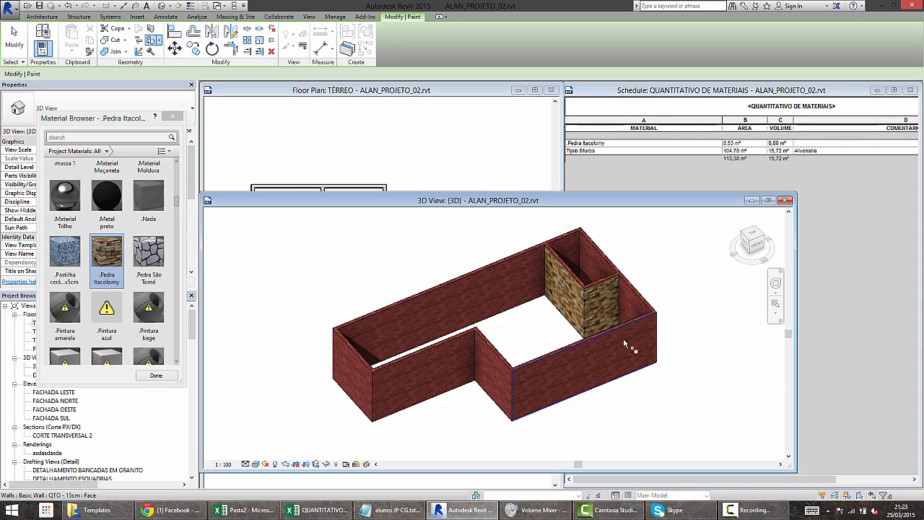
{"action": "scroll", "coordinate": [80, 274], "scroll_direction": "up", "scroll_amount": 1}
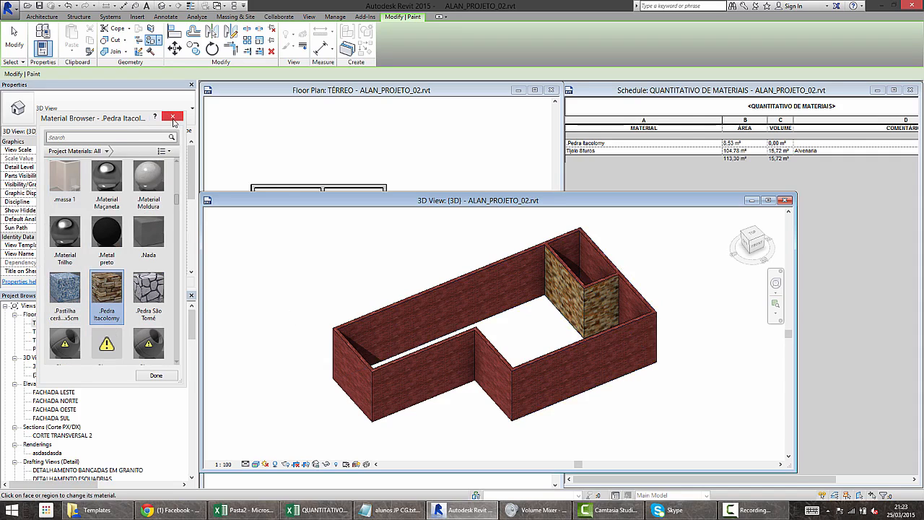
- Copy all eight walls and paste them aligned to levels PAVIMENTO 1 through PAVIMENTO 5
{"action": "left_click", "coordinate": [173, 117]}
{"action": "scroll", "coordinate": [318, 289], "scroll_direction": "down", "scroll_amount": 3}
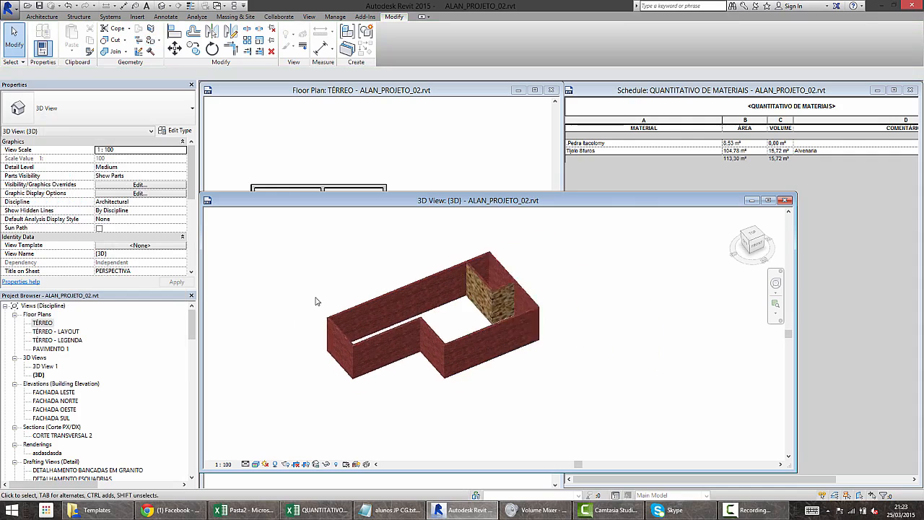
{"action": "left_click_drag", "start_coordinate": [277, 226], "coordinate": [576, 415]}
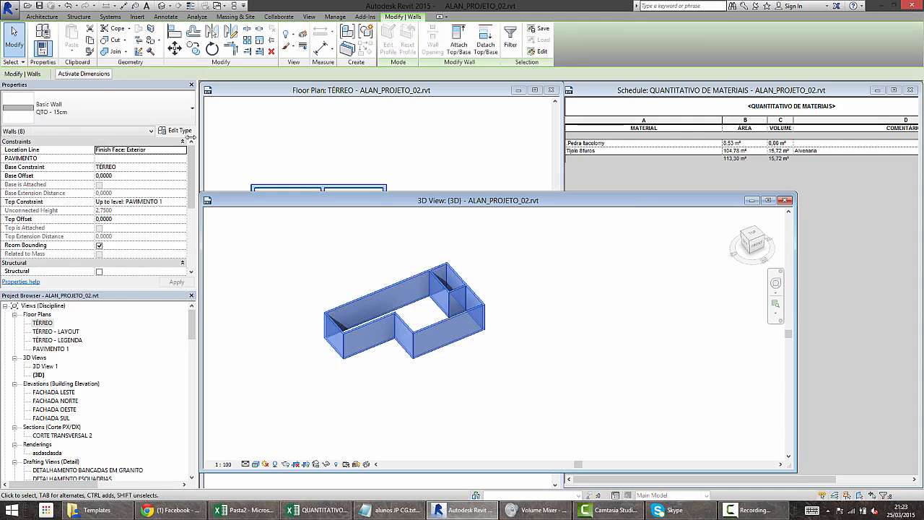
{"action": "key", "text": "ctrl+c"}
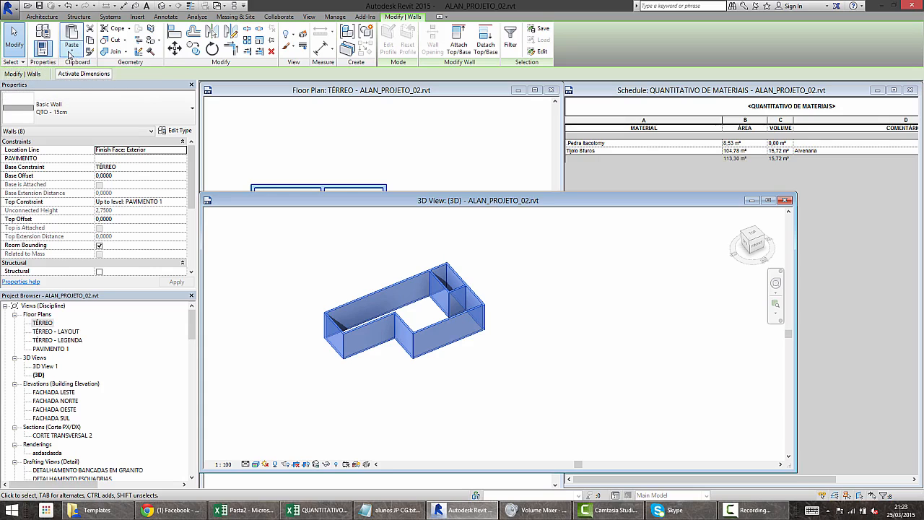
{"action": "left_click", "coordinate": [70, 54]}
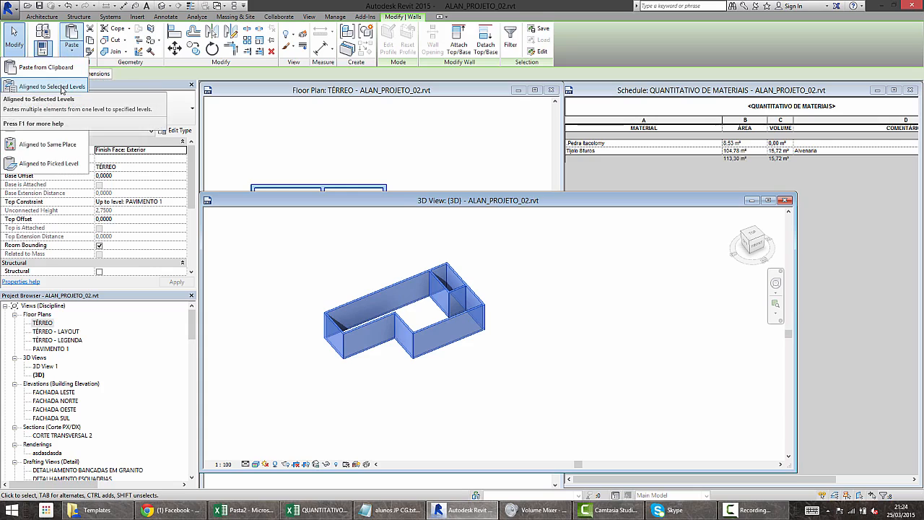
{"action": "left_click", "coordinate": [62, 88]}
{"action": "left_click_drag", "start_coordinate": [426, 198], "coordinate": [431, 224]}
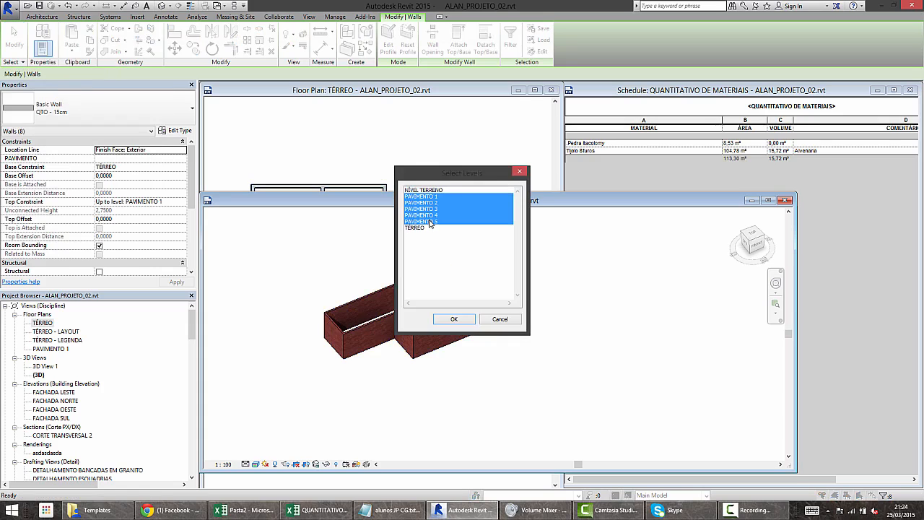
{"action": "left_click", "coordinate": [455, 319]}
{"action": "middle_click_drag", "start_coordinate": [504, 340], "coordinate": [503, 403]}
{"action": "left_click", "coordinate": [562, 413]}
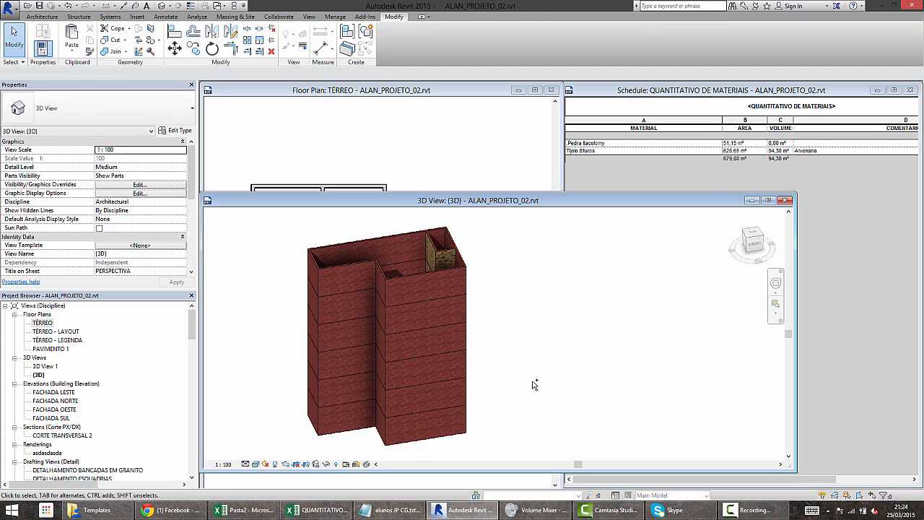
- Undo pasting the walls onto the upper levels
{"action": "key", "text": "ctrl+z"}
{"action": "middle_click_drag", "start_coordinate": [545, 361], "coordinate": [262, 417], "text": "shift"}
- In the TÉRREO floor plan, duplicate the QTO - 15cm wall type as "QTO - Tijolo 8 furos - 9cm"
{"action": "double_click", "coordinate": [43, 323]}
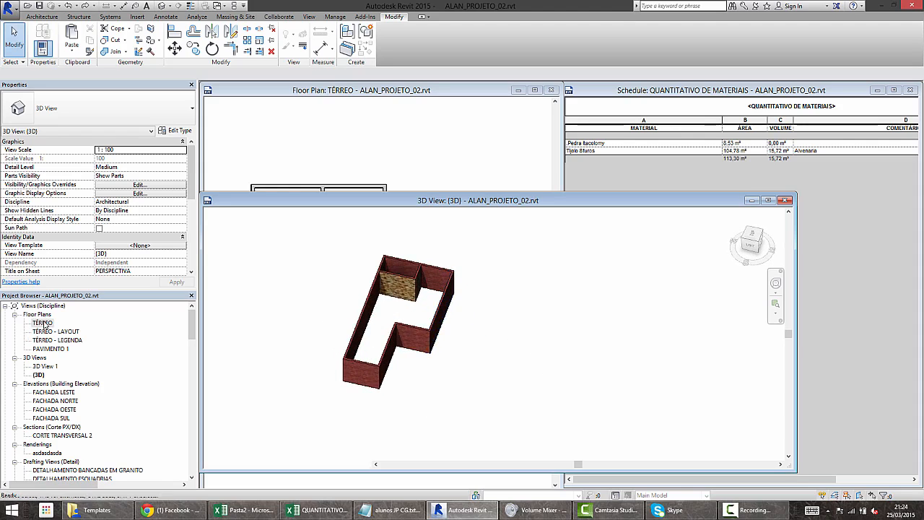
{"action": "scroll", "coordinate": [447, 162], "scroll_direction": "down", "scroll_amount": 2}
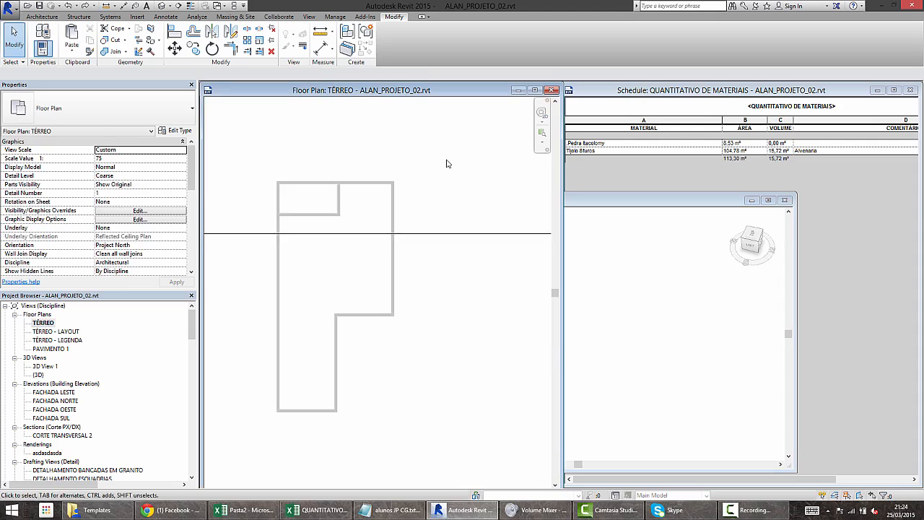
{"action": "middle_click_drag", "start_coordinate": [456, 185], "coordinate": [419, 198]}
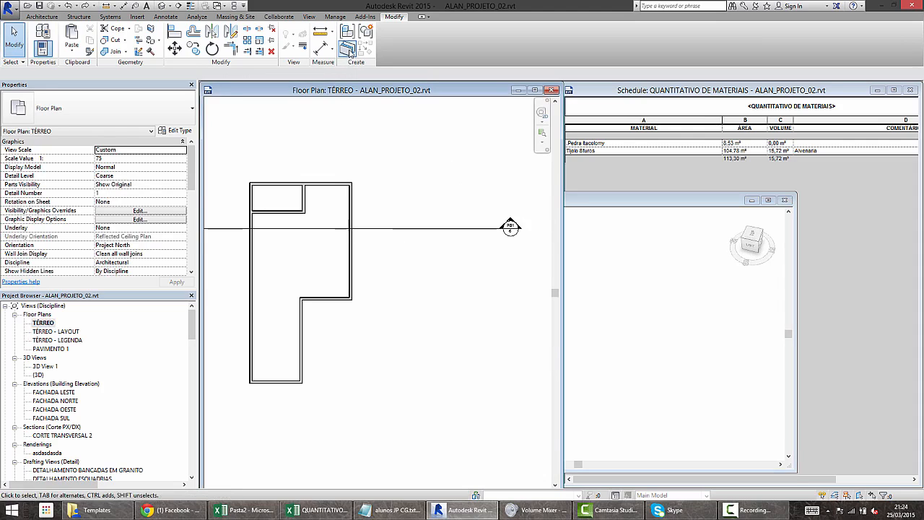
{"action": "middle_click_drag", "start_coordinate": [415, 217], "coordinate": [424, 188]}
{"action": "middle_click_drag", "start_coordinate": [351, 175], "coordinate": [317, 177]}
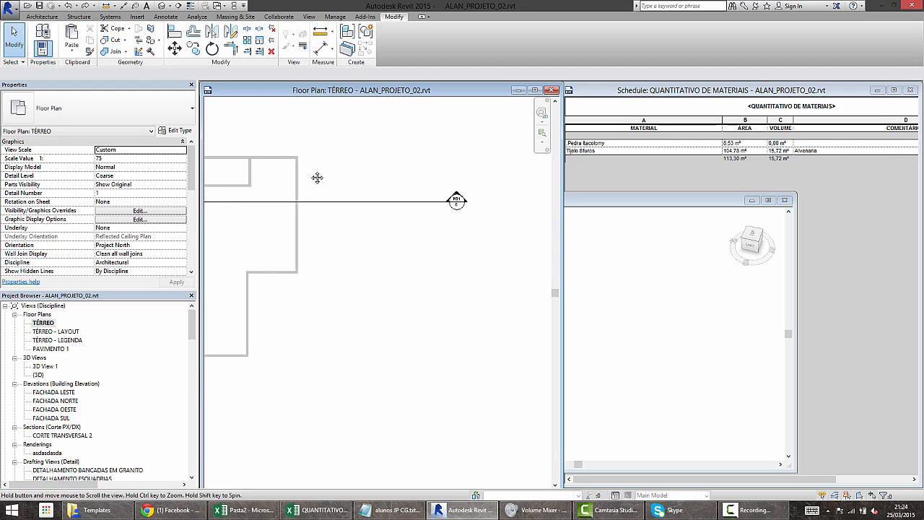
{"action": "left_click", "coordinate": [42, 16]}
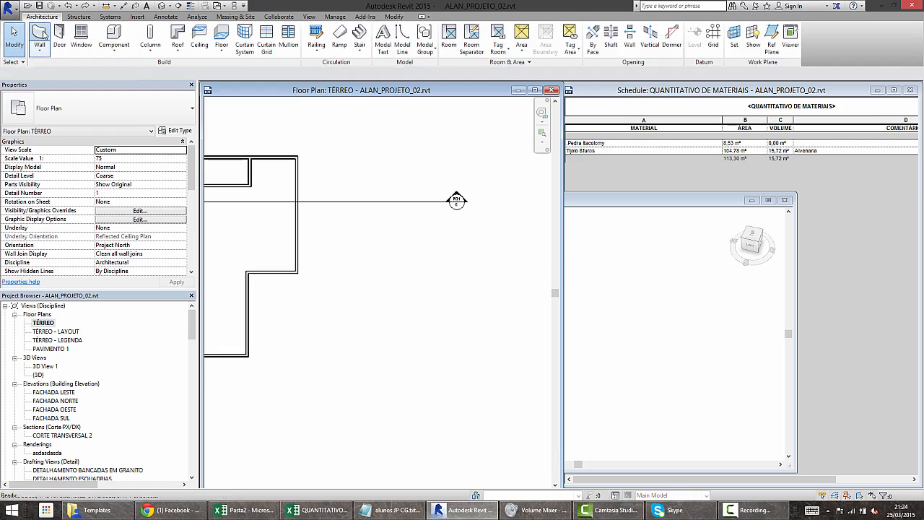
{"action": "left_click", "coordinate": [39, 34]}
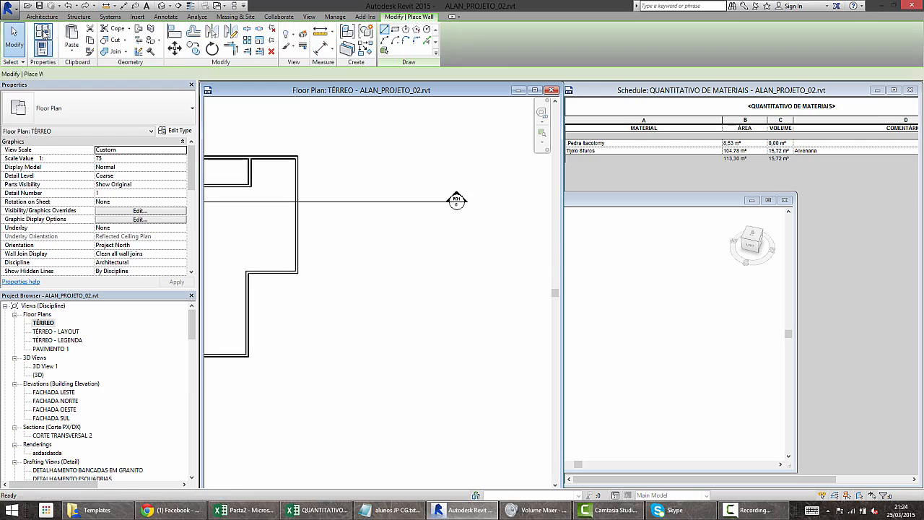
{"action": "left_click", "coordinate": [177, 131]}
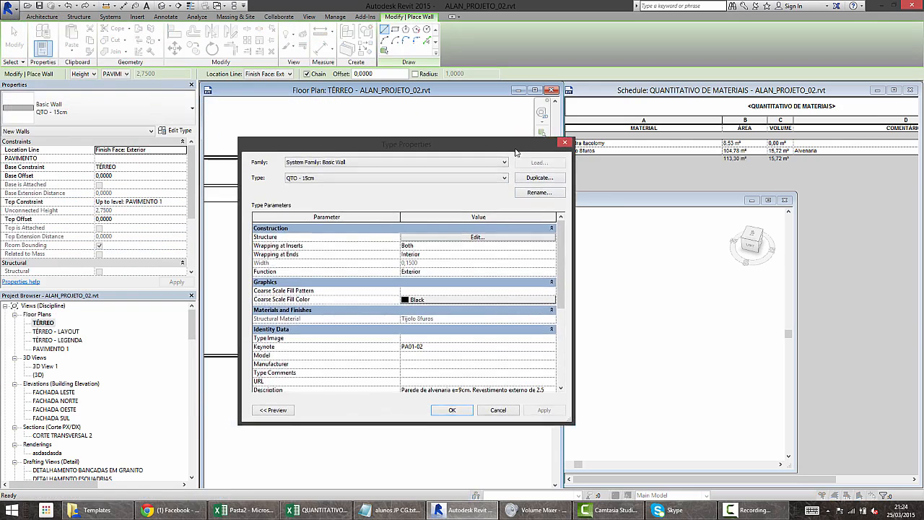
{"action": "left_click", "coordinate": [540, 178]}
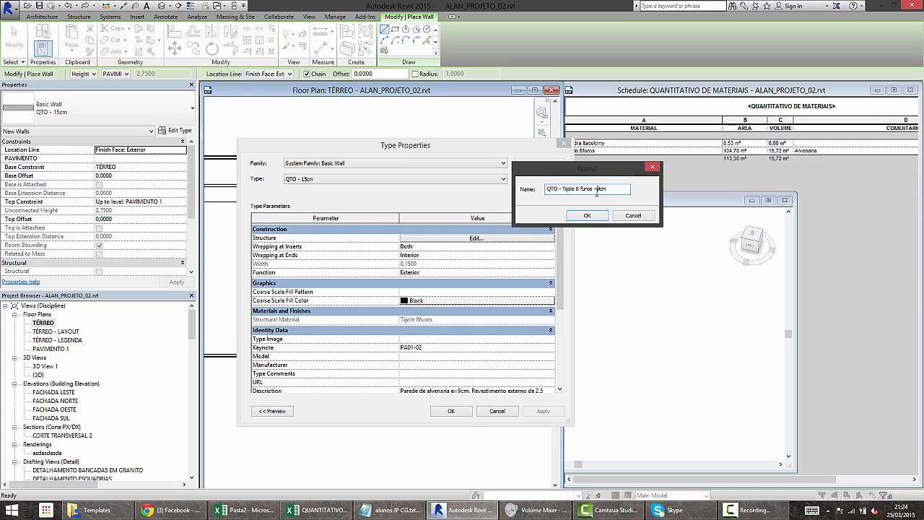
{"action": "left_click", "coordinate": [588, 216]}
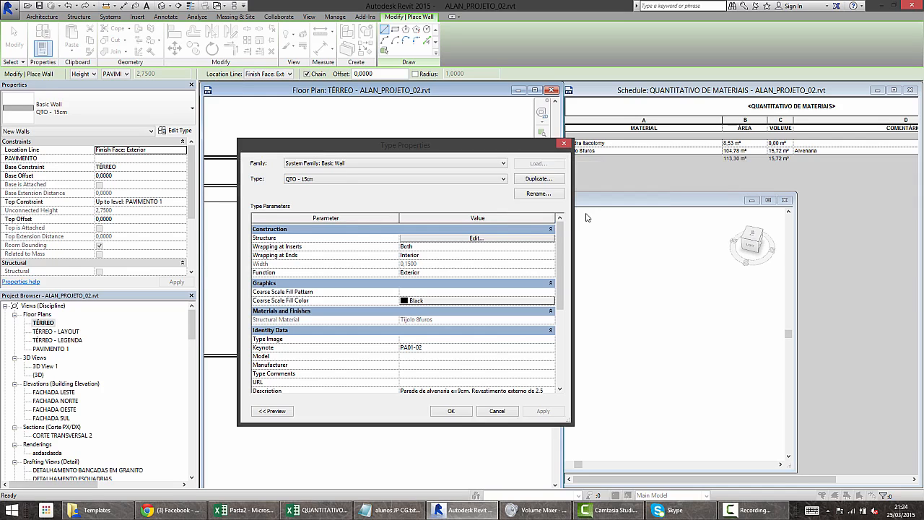
- Set the Tijolo 8furos structure layer of the new wall type to 0.09 m thick and apply the type changes
{"action": "left_click", "coordinate": [458, 240]}
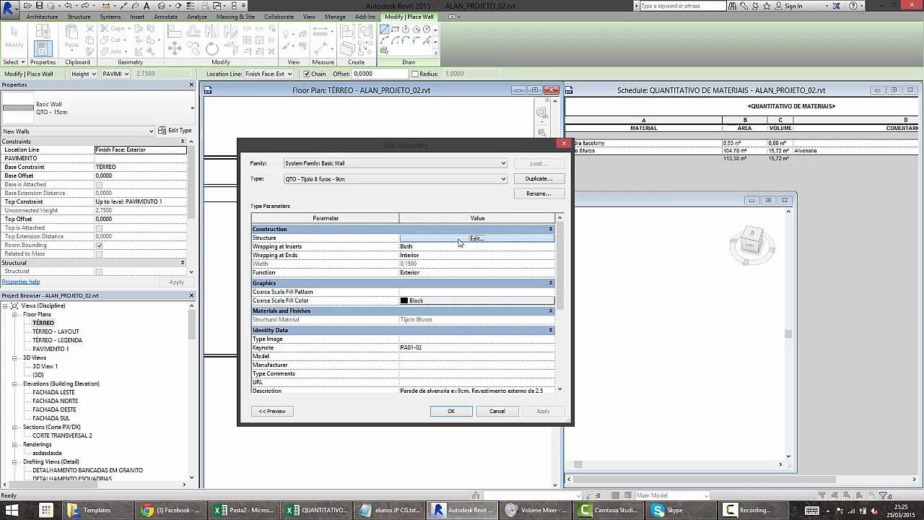
{"action": "left_click", "coordinate": [437, 244]}
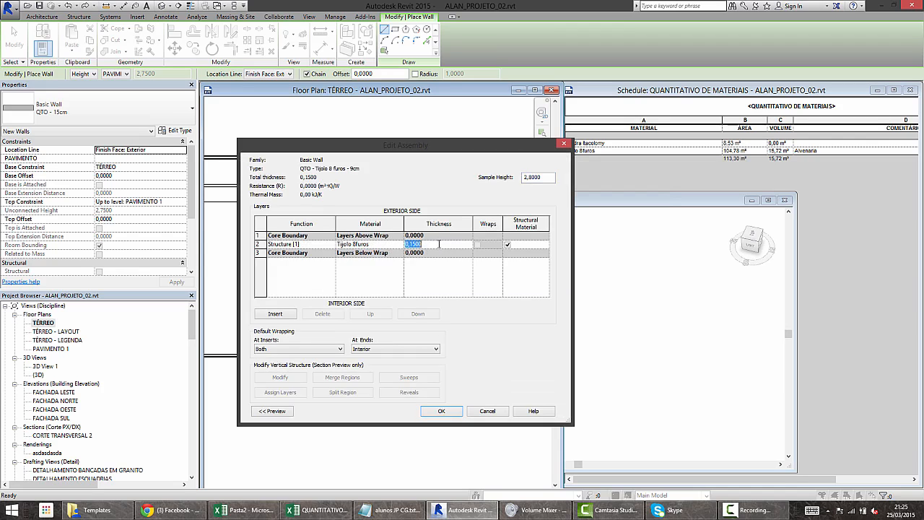
{"action": "type", "text": ".09"}
{"action": "key", "text": "Tab"}
{"action": "left_click", "coordinate": [455, 414]}
{"action": "left_click", "coordinate": [454, 468]}
- Draw a horizontal 9cm wall about 2.20 m long just outside the building's upper-right corner
{"action": "middle_click_drag", "start_coordinate": [349, 302], "coordinate": [377, 280]}
{"action": "left_click", "coordinate": [327, 268]}
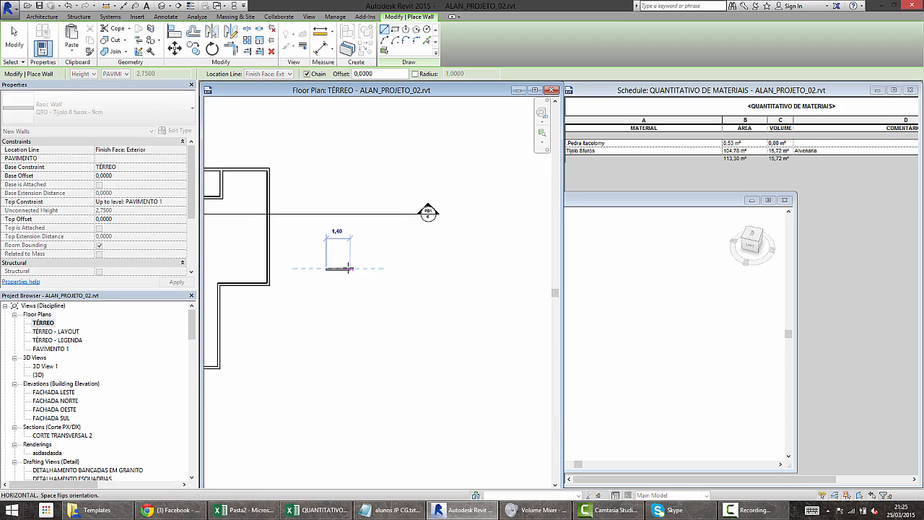
{"action": "scroll", "coordinate": [274, 189], "scroll_direction": "up", "scroll_amount": 5}
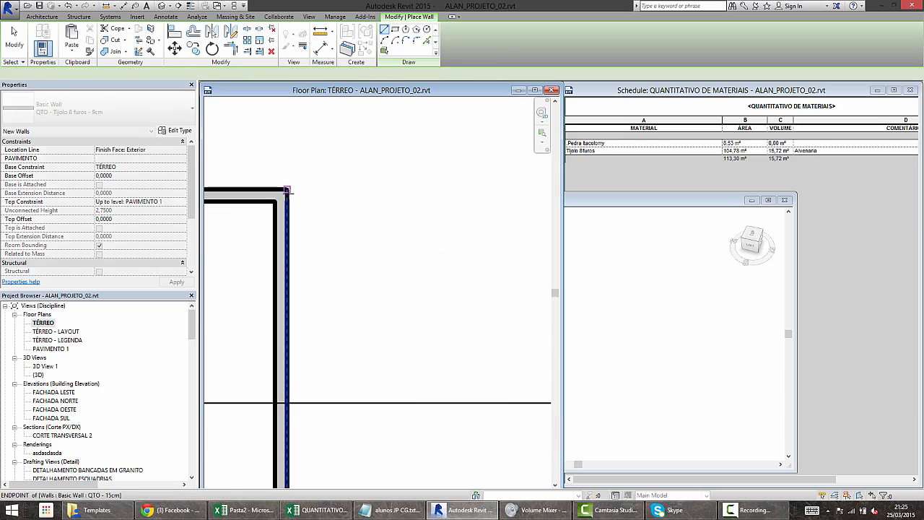
{"action": "left_click", "coordinate": [287, 190]}
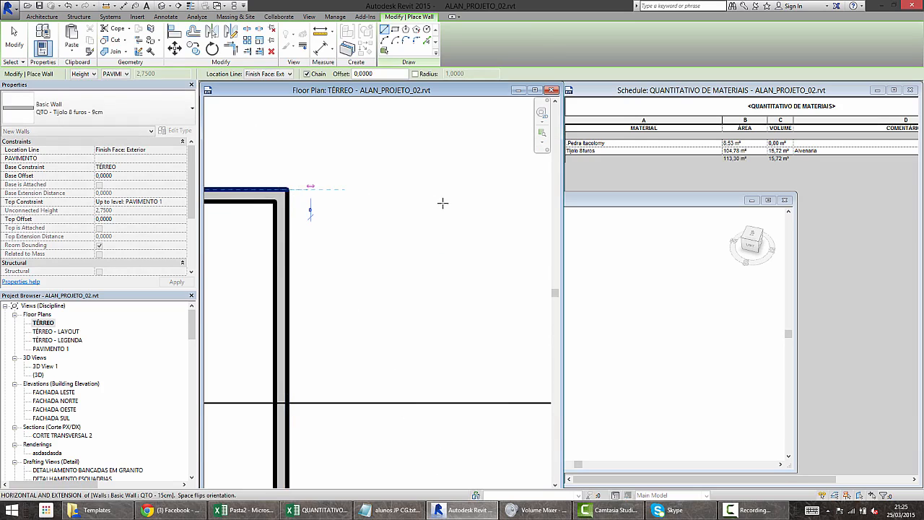
{"action": "left_click", "coordinate": [486, 192]}
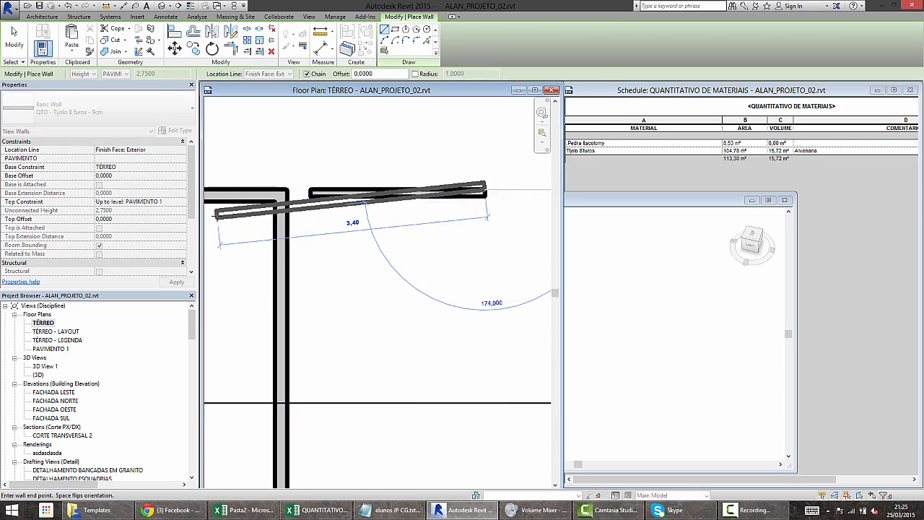
{"action": "key", "text": "Escape"}
{"action": "key", "text": "Escape"}
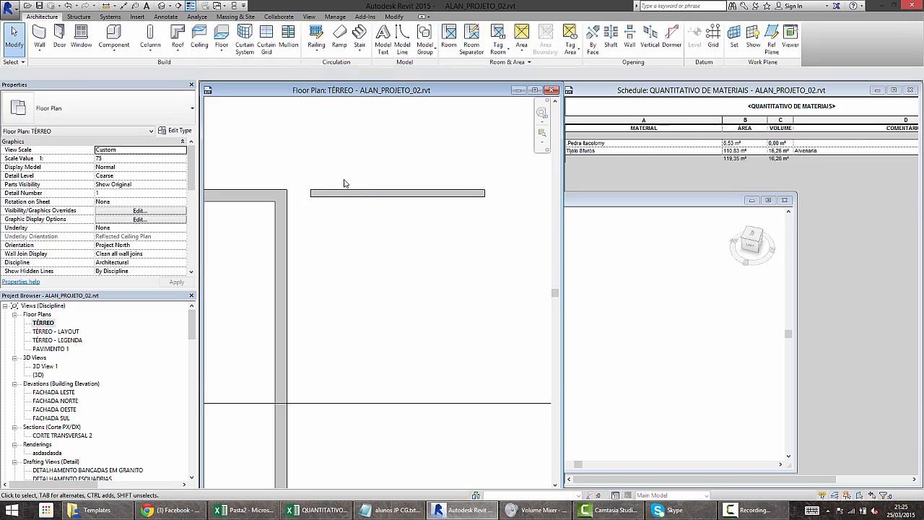
- Delete the short 9cm wall beside the building in the TÉRREO floor plan
{"action": "left_click", "coordinate": [344, 195]}
{"action": "left_click", "coordinate": [575, 315]}
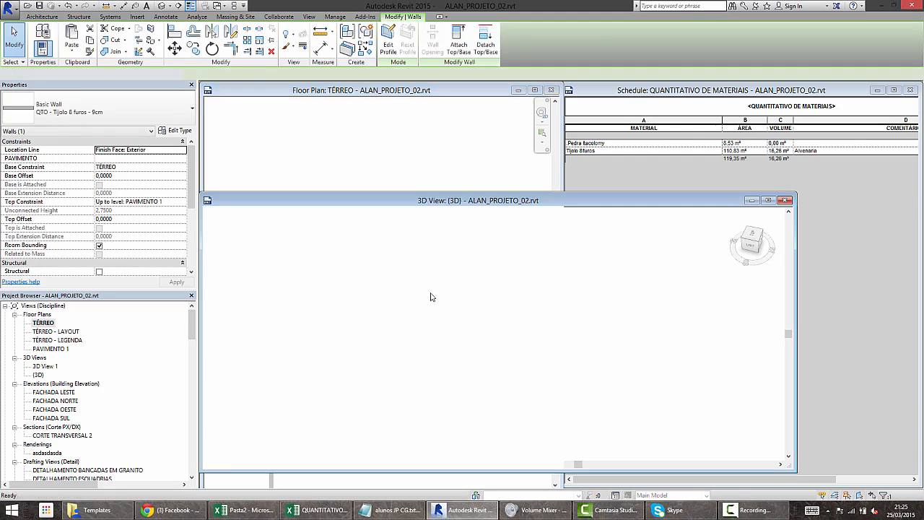
{"action": "double_click", "coordinate": [42, 322]}
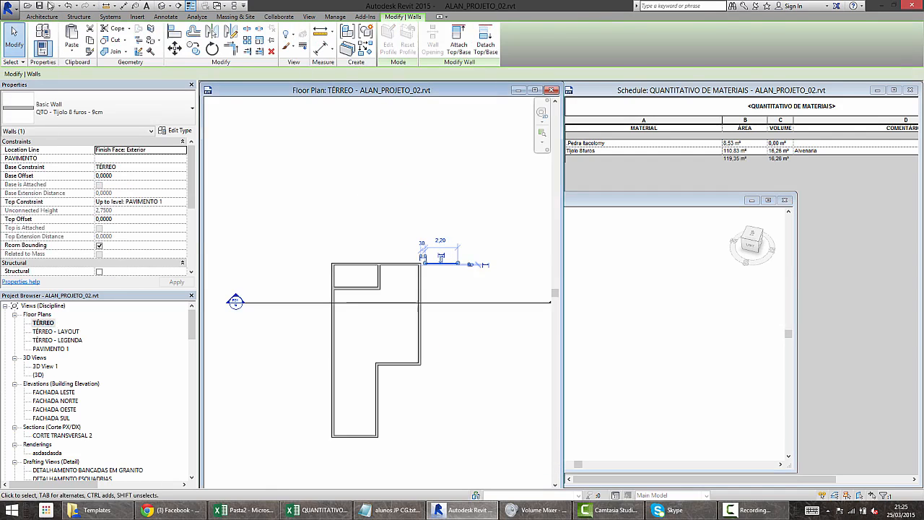
{"action": "key", "text": "Delete"}
- Draw a rectangle of QTO - Tijolo 8 furos - 9cm walls, about 4.30 by 11.90 m, to the right of the existing building
{"action": "left_click", "coordinate": [43, 29]}
{"action": "middle_click_drag", "start_coordinate": [388, 215], "coordinate": [300, 193]}
{"action": "left_click", "coordinate": [396, 37]}
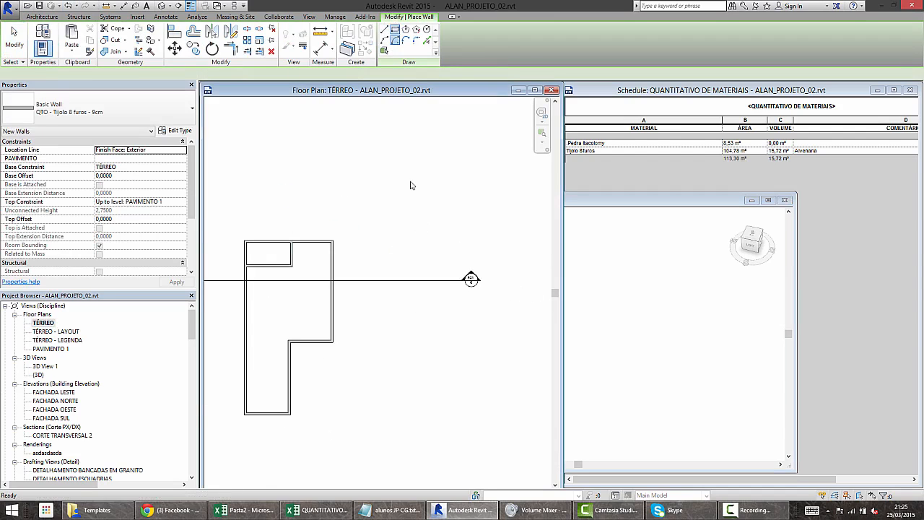
{"action": "left_click", "coordinate": [395, 240]}
{"action": "key", "text": "Escape"}
{"action": "left_click", "coordinate": [395, 29]}
{"action": "left_click", "coordinate": [415, 251]}
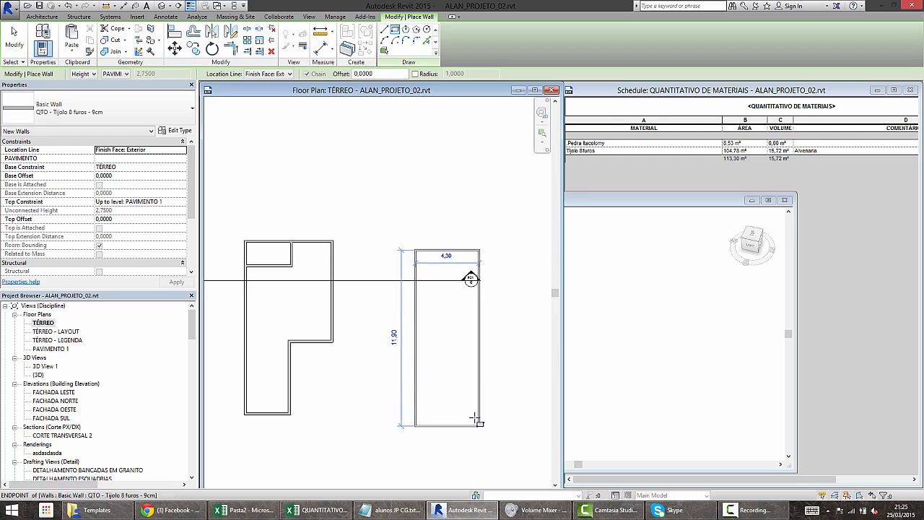
{"action": "left_click", "coordinate": [479, 427]}
- Draw 9cm partitions enclosing a room against the rectangle's left wall and a smaller room below it in the lower-left corner
{"action": "left_click", "coordinate": [384, 29]}
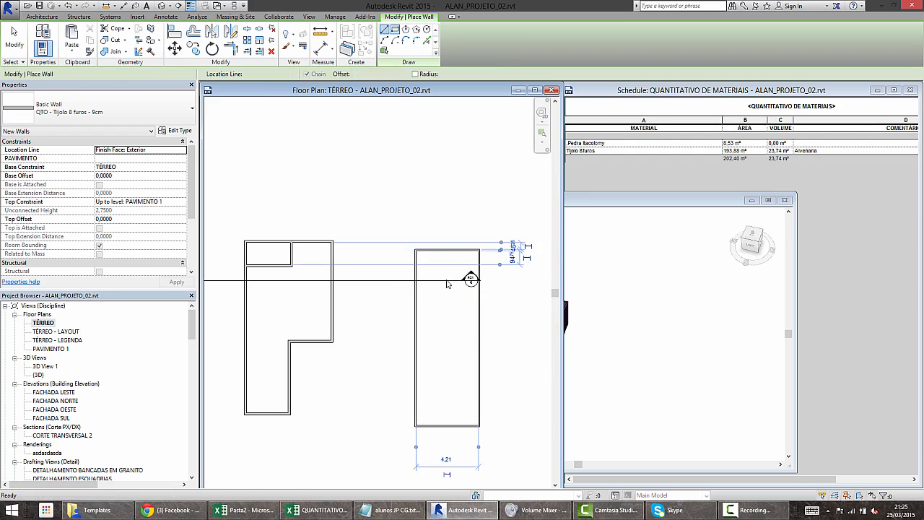
{"action": "left_click", "coordinate": [416, 337]}
{"action": "left_click", "coordinate": [448, 337]}
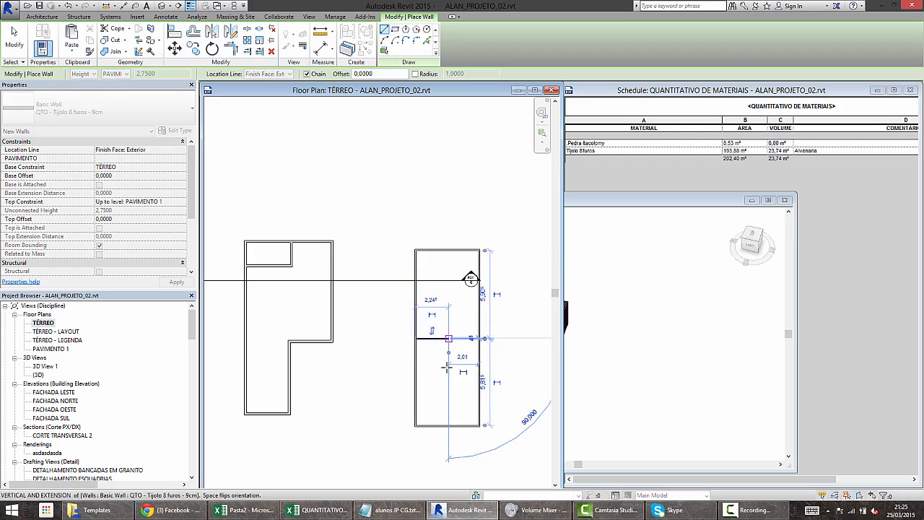
{"action": "left_click", "coordinate": [448, 394]}
{"action": "left_click", "coordinate": [416, 394]}
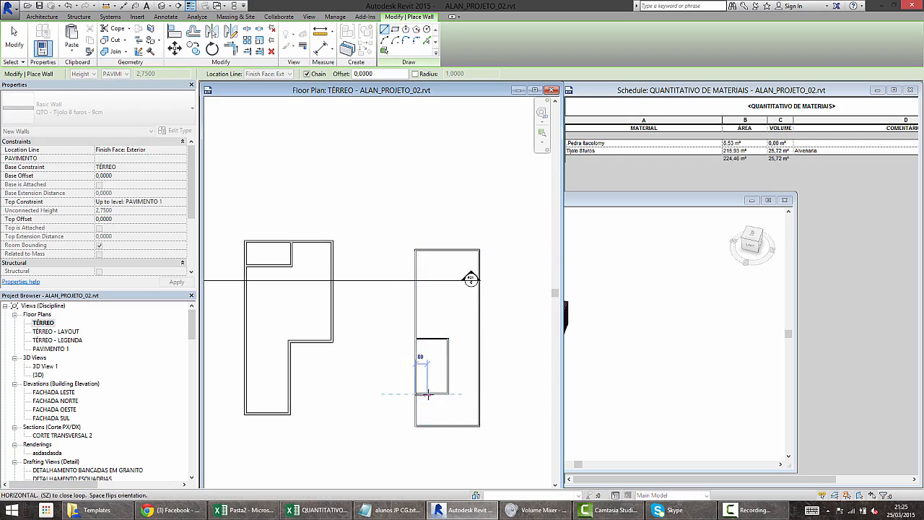
{"action": "left_click", "coordinate": [431, 393]}
{"action": "left_click", "coordinate": [431, 425]}
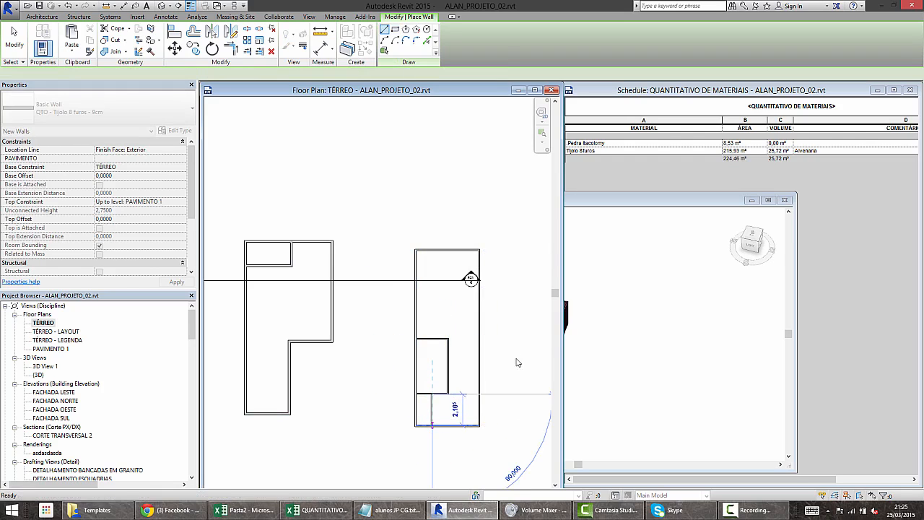
{"action": "middle_click_drag", "start_coordinate": [420, 297], "coordinate": [437, 276]}
{"action": "key", "text": "Escape"}
{"action": "key", "text": "Escape"}
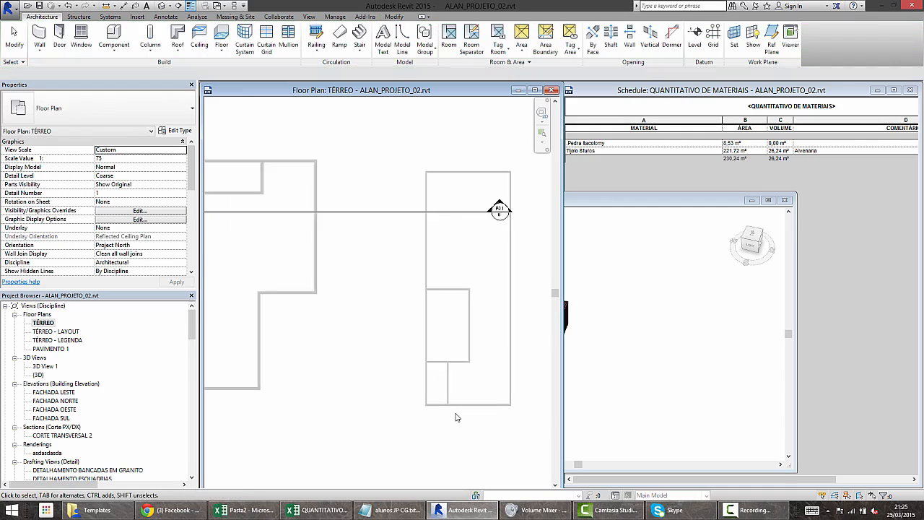
- Start the Wall tool in the TÉRREO plan with the basic wall type Externa_Pin Ext_Cer int
{"action": "scroll", "coordinate": [464, 403], "scroll_direction": "up", "scroll_amount": 4}
{"action": "scroll", "coordinate": [396, 423], "scroll_direction": "down", "scroll_amount": 2}
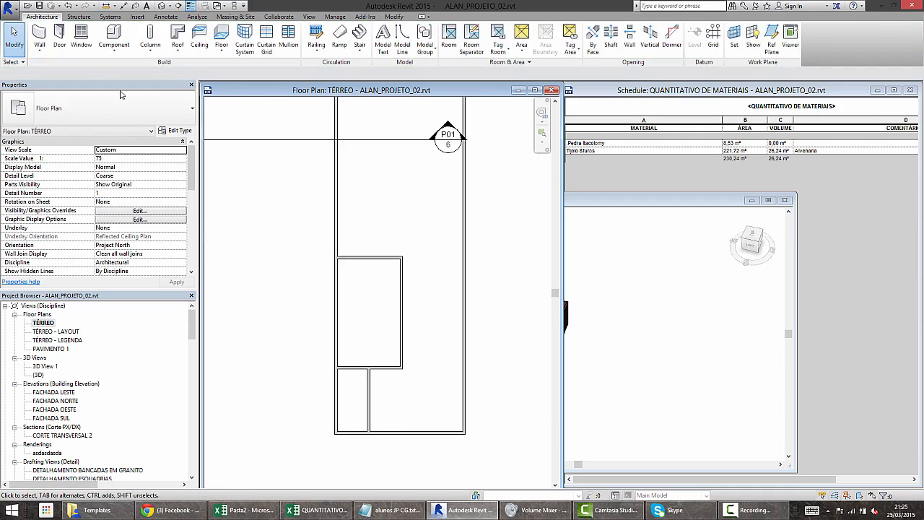
{"action": "left_click", "coordinate": [40, 35]}
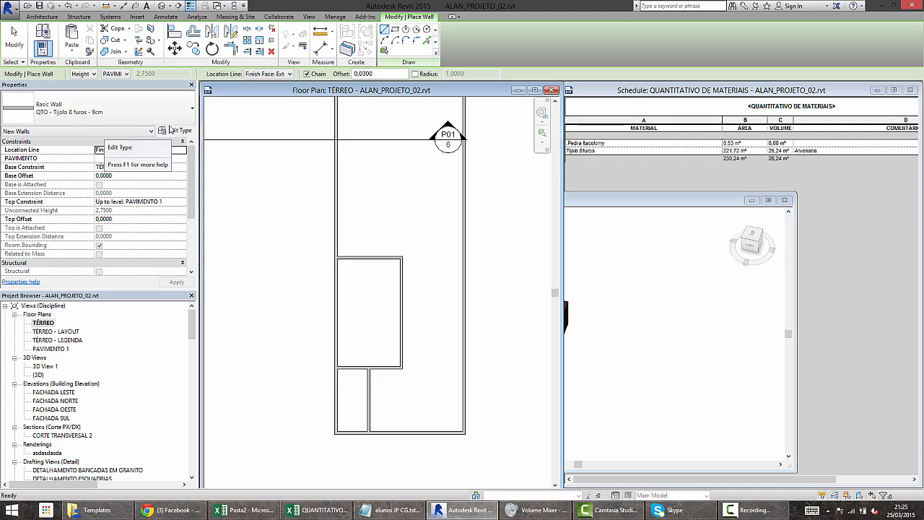
{"action": "left_click", "coordinate": [156, 112]}
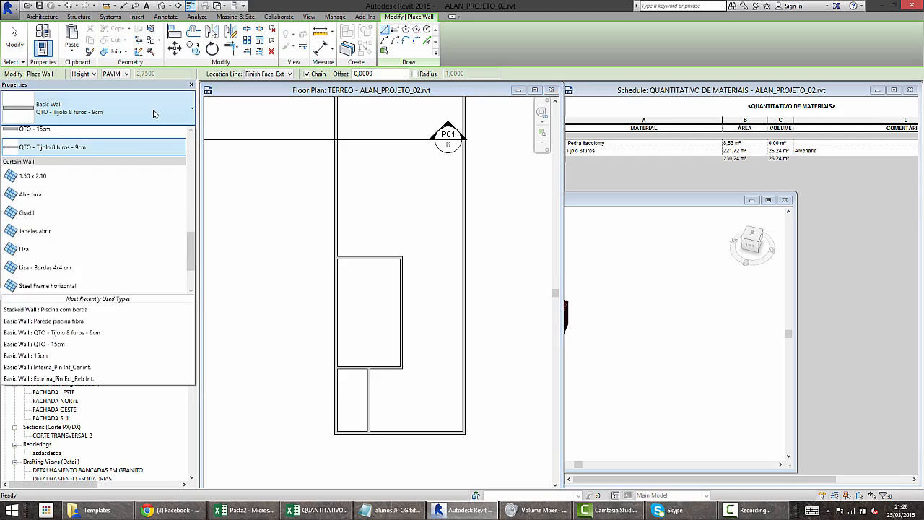
{"action": "scroll", "coordinate": [137, 130], "scroll_direction": "up", "scroll_amount": 3}
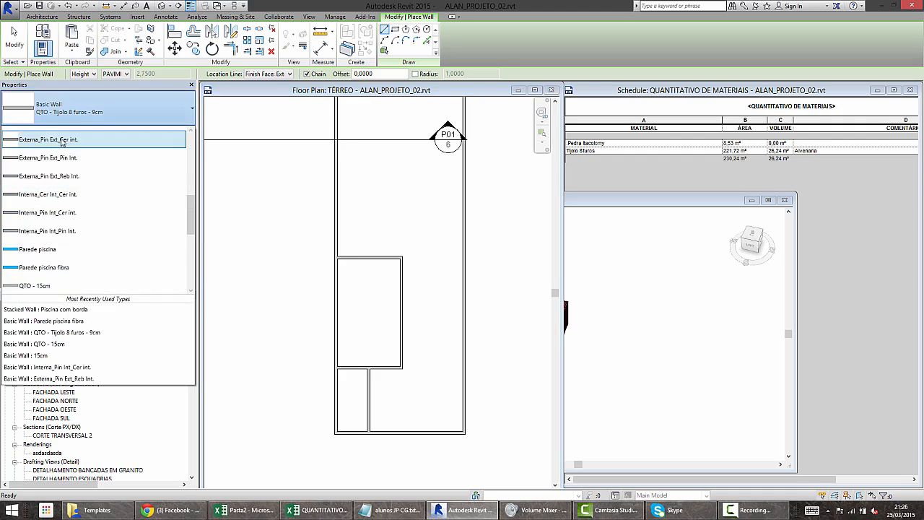
{"action": "left_click", "coordinate": [60, 141]}
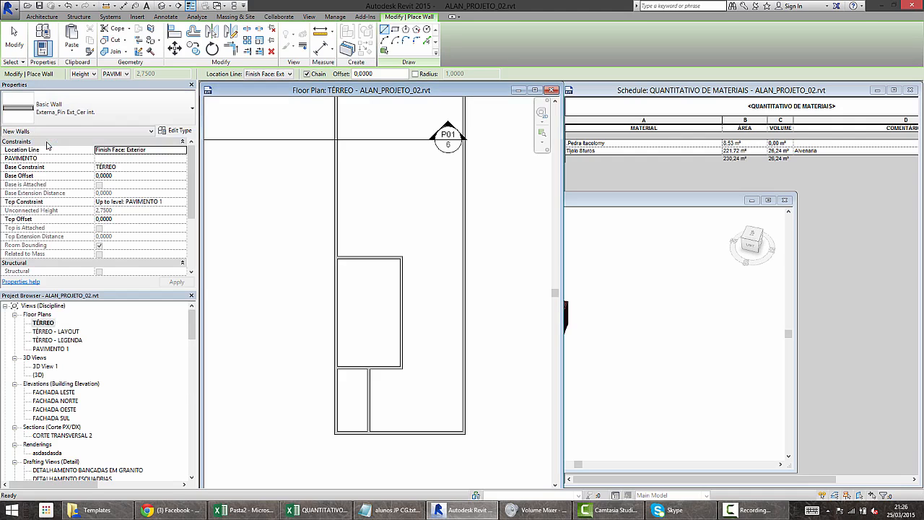
- Rename the wall type Externa_Pin Ext_Cer int. as REV_Pin Ext in its type properties
{"action": "left_click", "coordinate": [179, 131]}
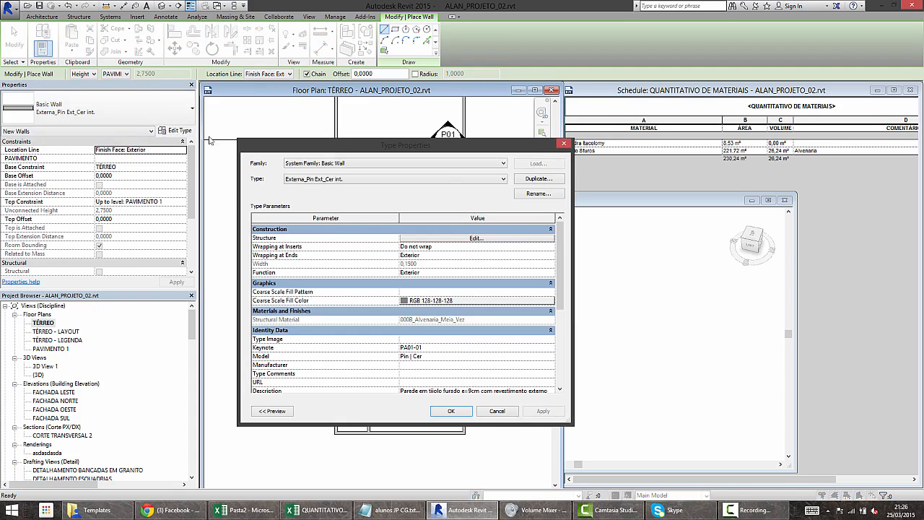
{"action": "left_click", "coordinate": [535, 193]}
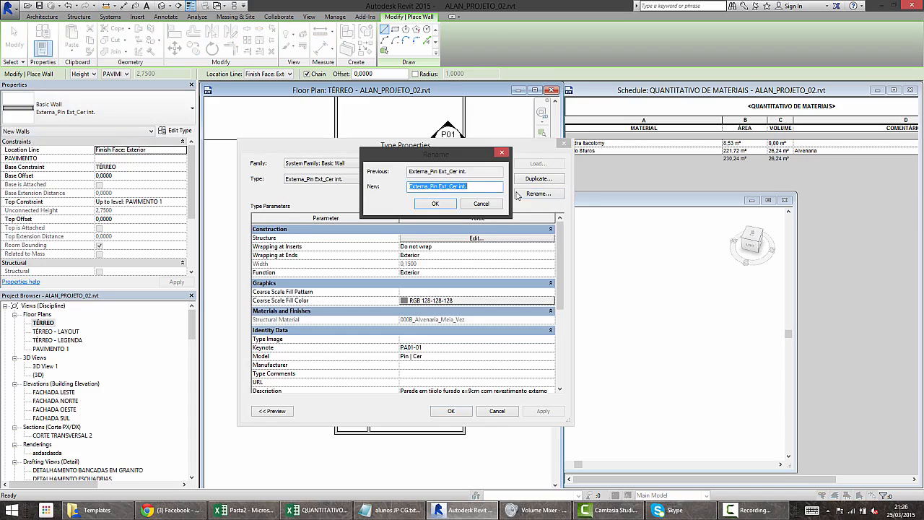
{"action": "left_click", "coordinate": [423, 188]}
{"action": "type", "text": "RE"}
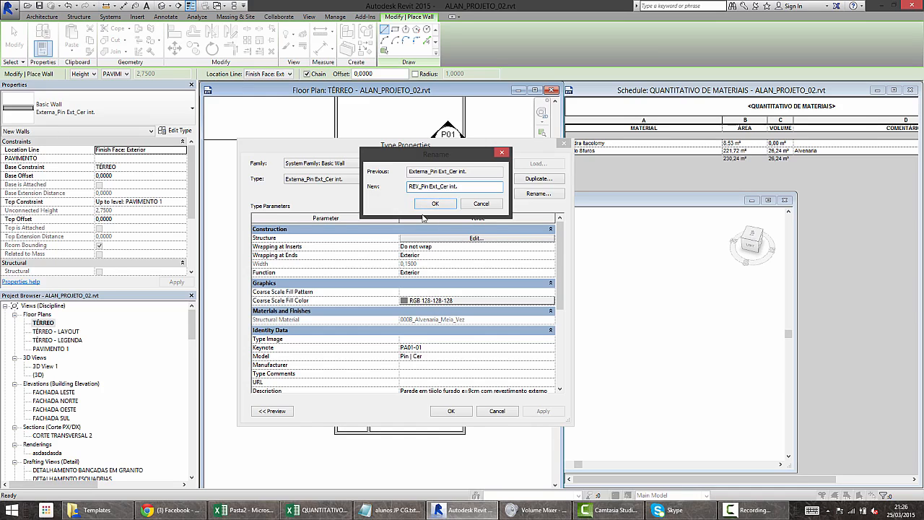
{"action": "left_click_drag", "start_coordinate": [462, 187], "coordinate": [441, 191]}
{"action": "key", "text": "BackSpace"}
{"action": "key", "text": "BackSpace"}
{"action": "left_click", "coordinate": [422, 186]}
{"action": "key", "text": "Delete"}
{"action": "type", "text": "- Pin Ext"}
{"action": "key", "text": "BackSpace"}
{"action": "key", "text": "BackSpace"}
{"action": "key", "text": "BackSpace"}
{"action": "type", "text": "_"}
{"action": "key", "text": "BackSpace"}
{"action": "left_click", "coordinate": [434, 204]}
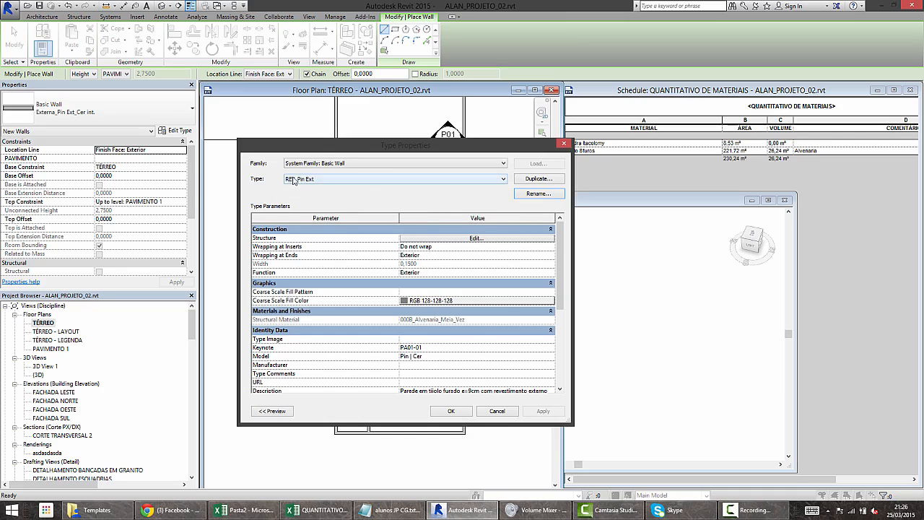
- Delete the interior ceramic, emboço and chapisco layers from the REV_Pin Ext wall structure
{"action": "left_click", "coordinate": [424, 239]}
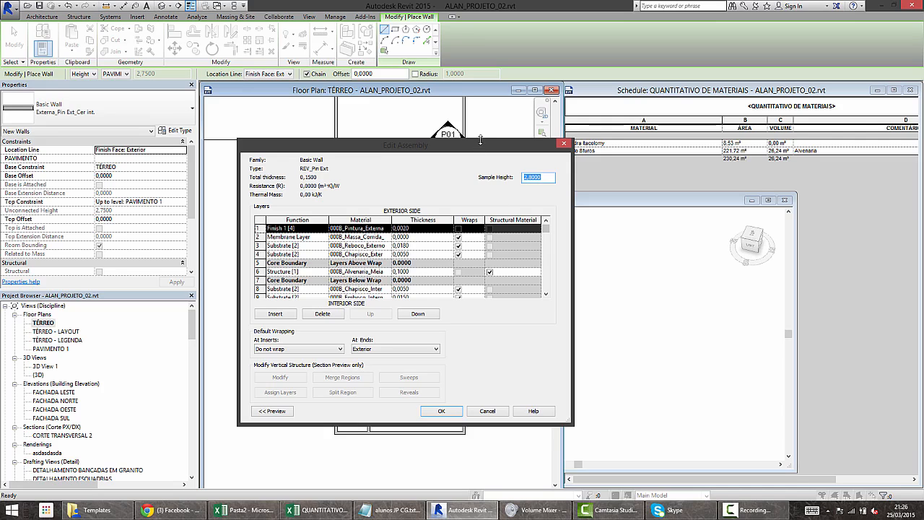
{"action": "left_click_drag", "start_coordinate": [482, 139], "coordinate": [482, 56]}
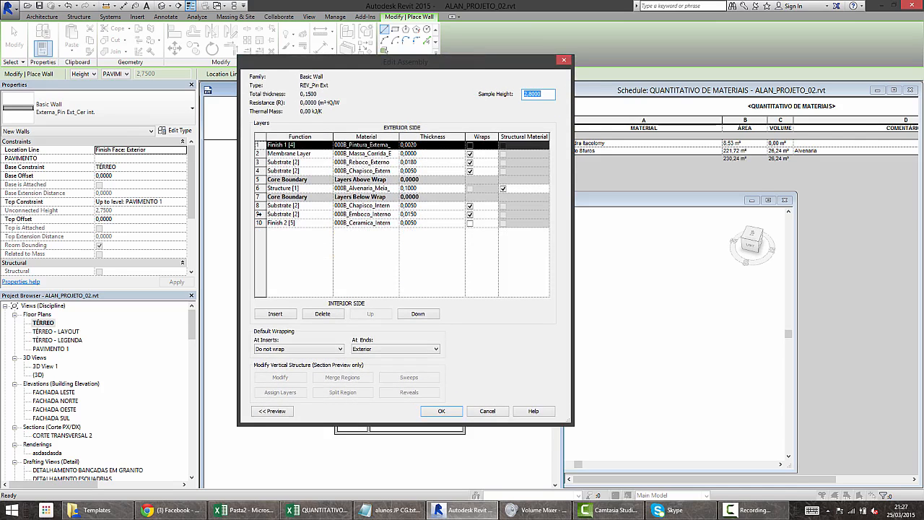
{"action": "left_click", "coordinate": [258, 223]}
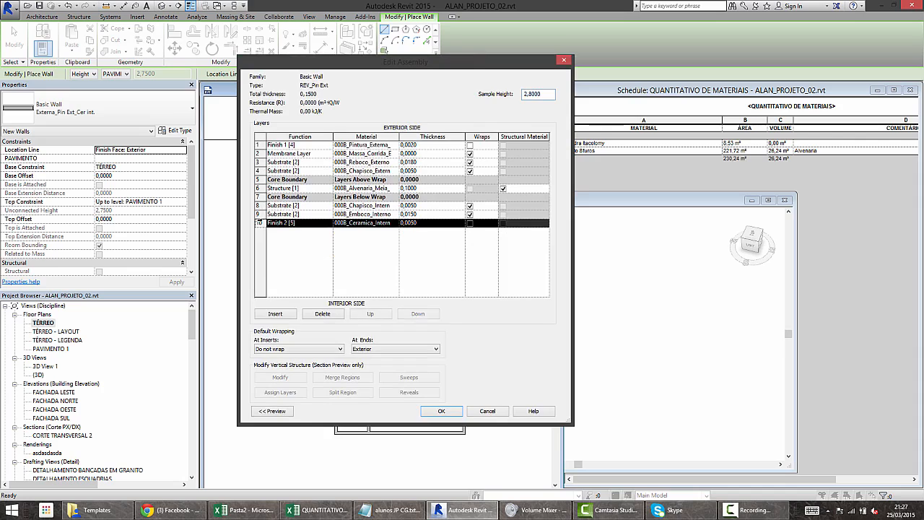
{"action": "left_click", "coordinate": [324, 315]}
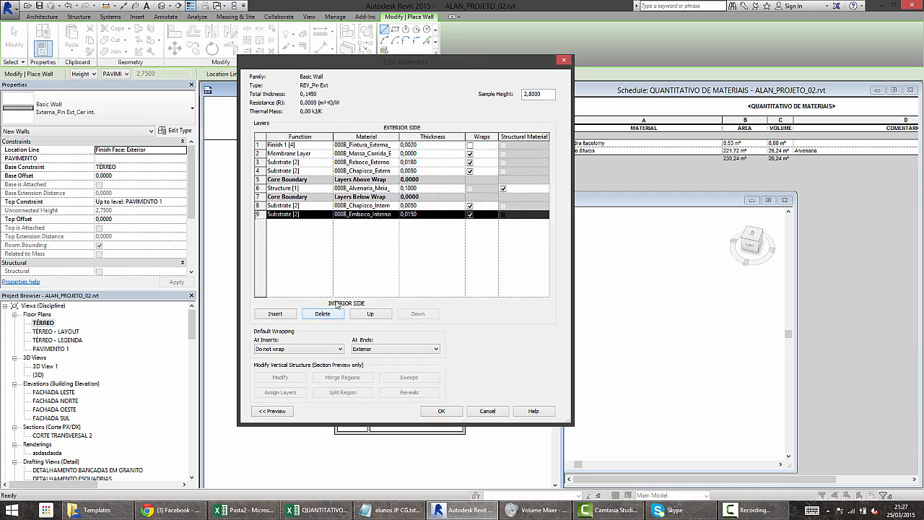
{"action": "left_click", "coordinate": [323, 315]}
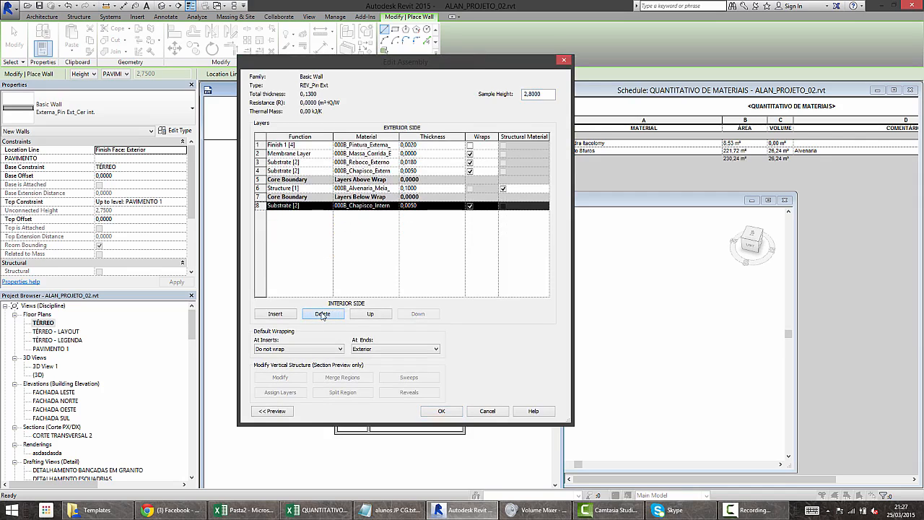
{"action": "left_click", "coordinate": [323, 315]}
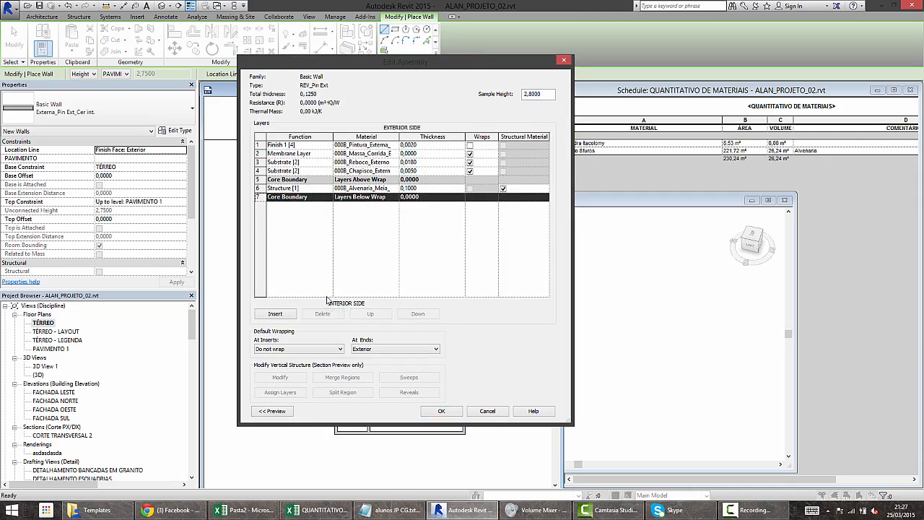
- Examine the material names of the exterior layers and the 000B_Alvenaria_Meia_Vez material of the structure layer
{"action": "left_click", "coordinate": [258, 145]}
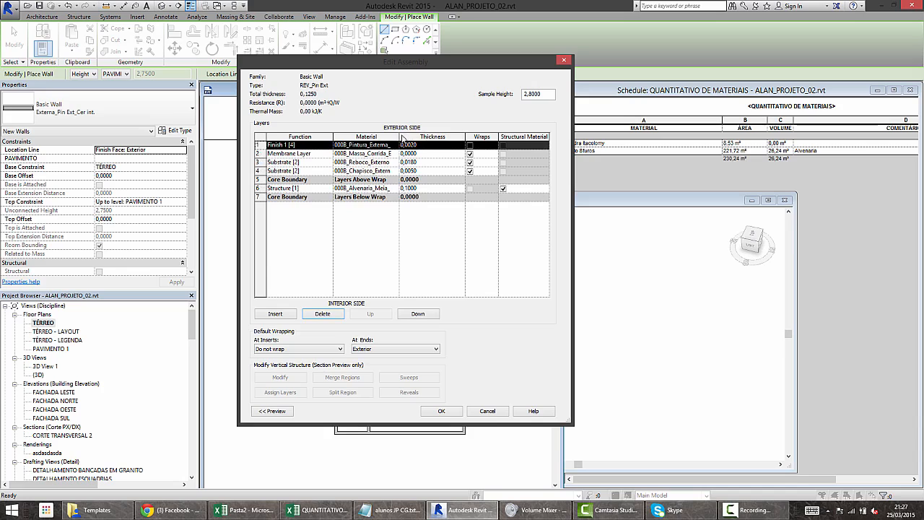
{"action": "left_click_drag", "start_coordinate": [398, 136], "coordinate": [425, 136]}
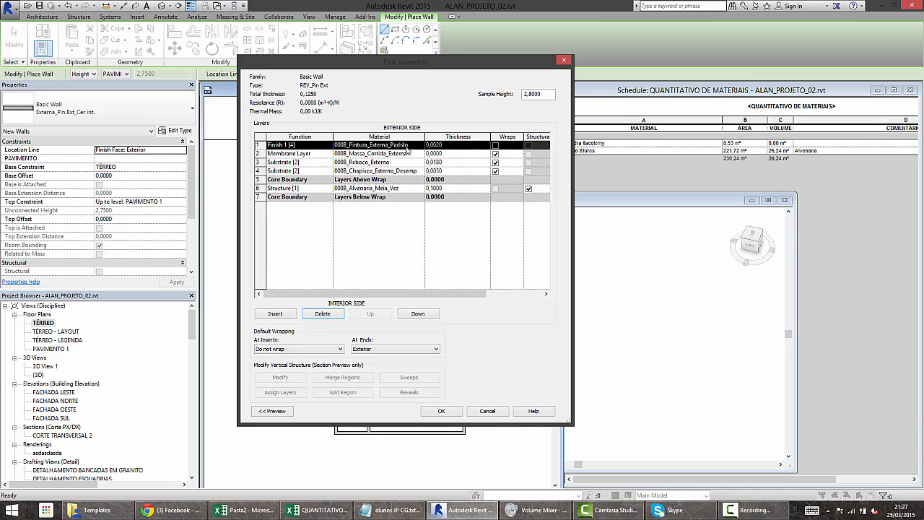
{"action": "left_click", "coordinate": [405, 145]}
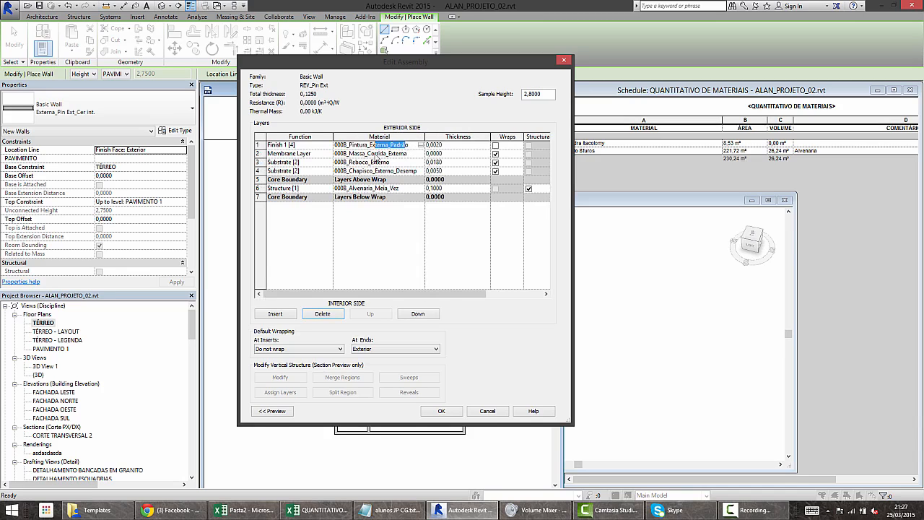
{"action": "left_click", "coordinate": [377, 154]}
{"action": "left_click", "coordinate": [381, 163]}
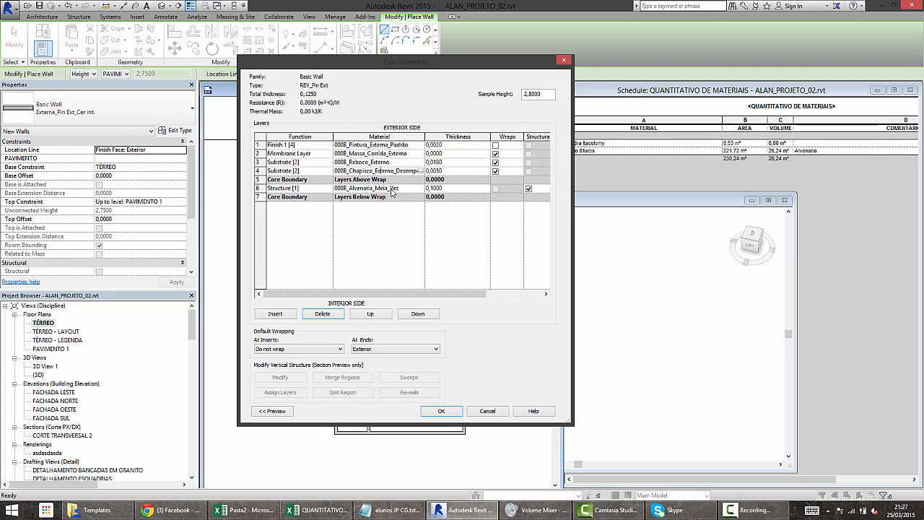
{"action": "left_click", "coordinate": [400, 189]}
{"action": "left_click_drag", "start_coordinate": [401, 187], "coordinate": [337, 187]}
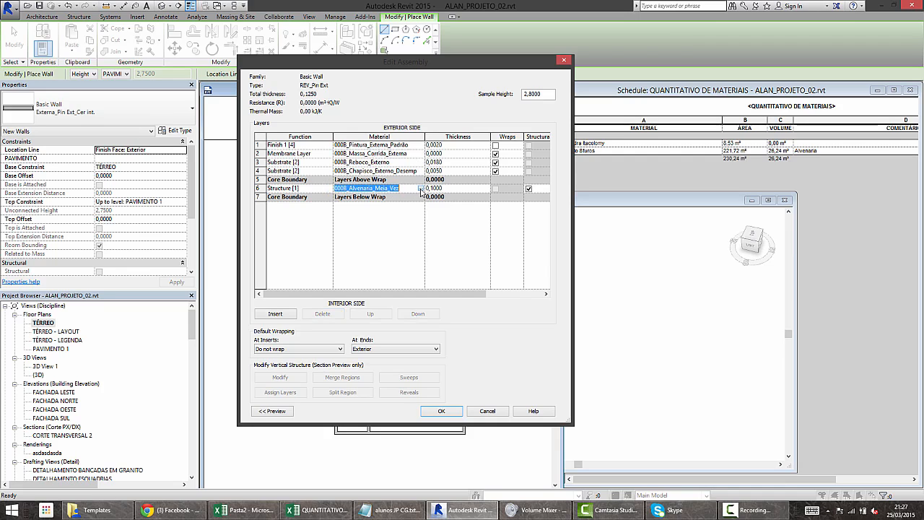
{"action": "left_click", "coordinate": [421, 188]}
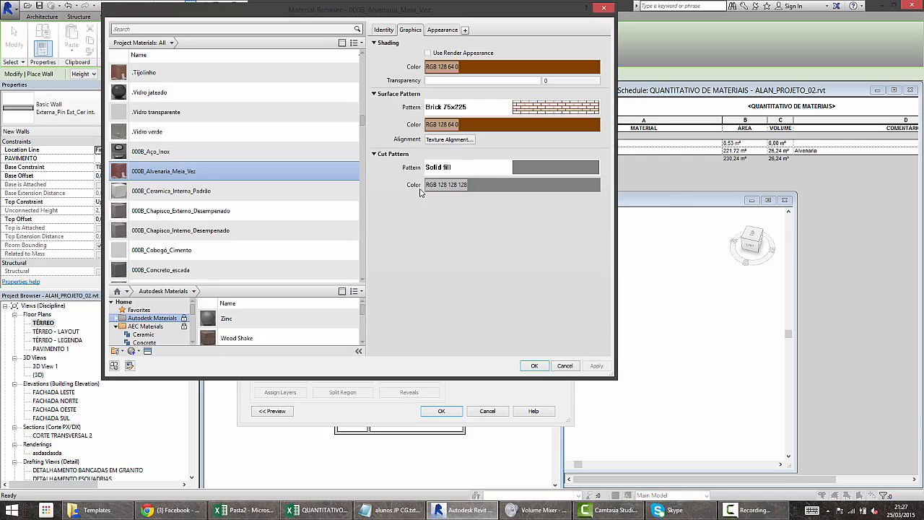
{"action": "left_click", "coordinate": [565, 365]}
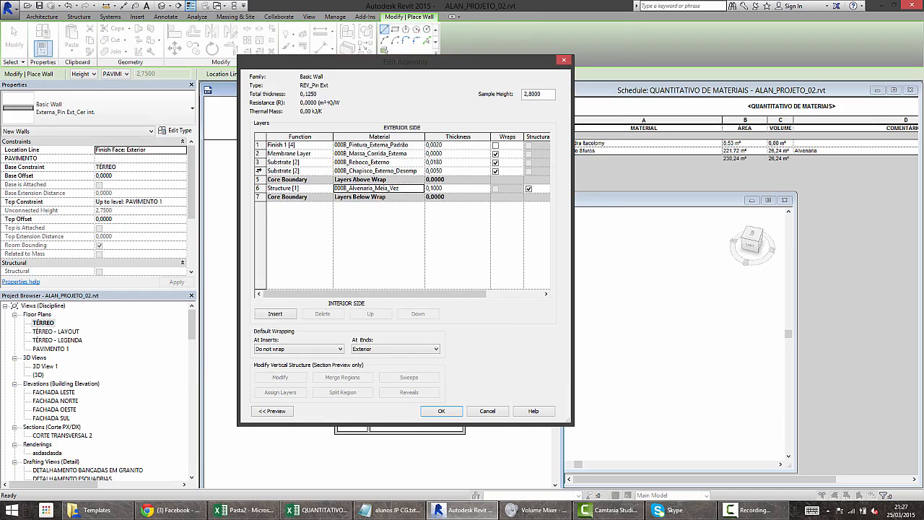
- Shift the 000B_Chapisco_Externo layer inside the core boundaries and delete the 000B_Alvenaria_Meia_Vez structure layer
{"action": "left_click", "coordinate": [259, 170]}
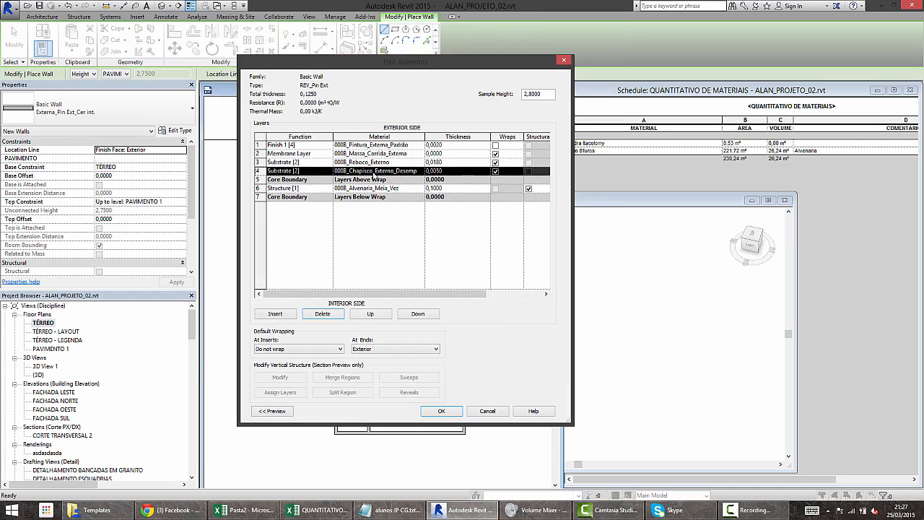
{"action": "left_click", "coordinate": [419, 314]}
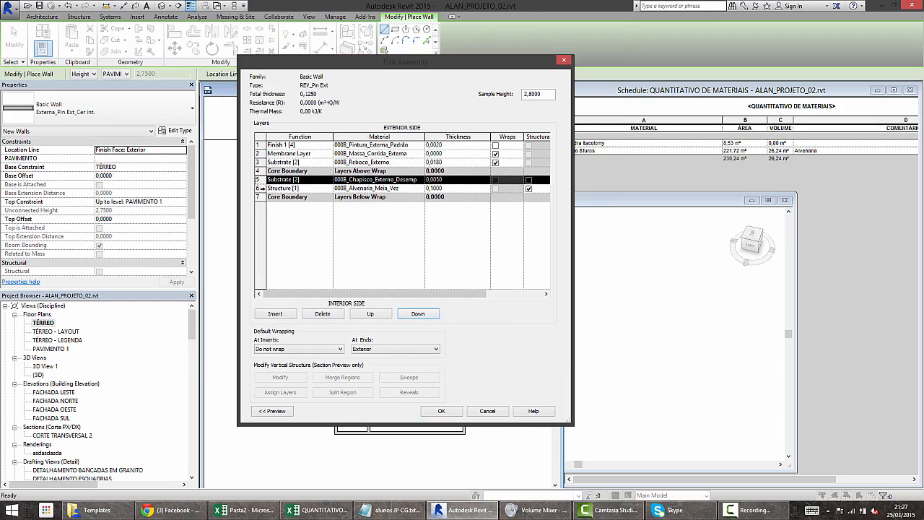
{"action": "left_click", "coordinate": [262, 188]}
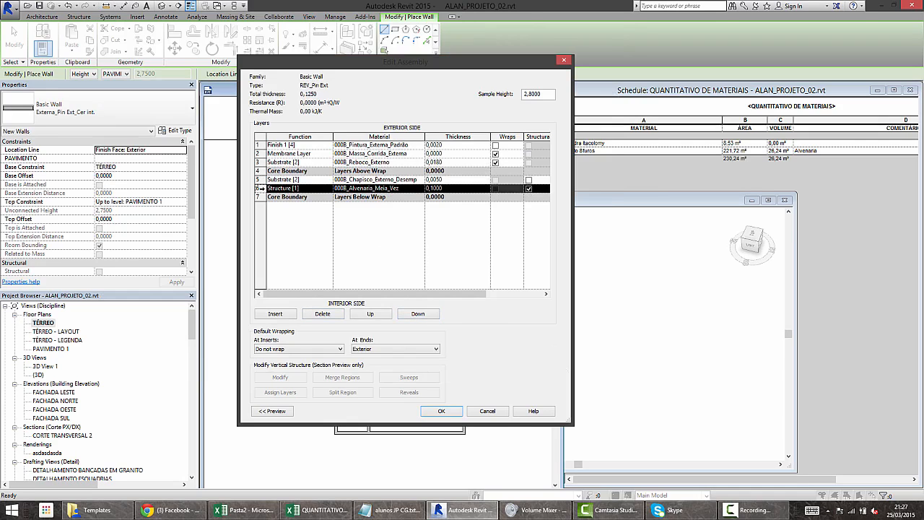
{"action": "left_click", "coordinate": [321, 315]}
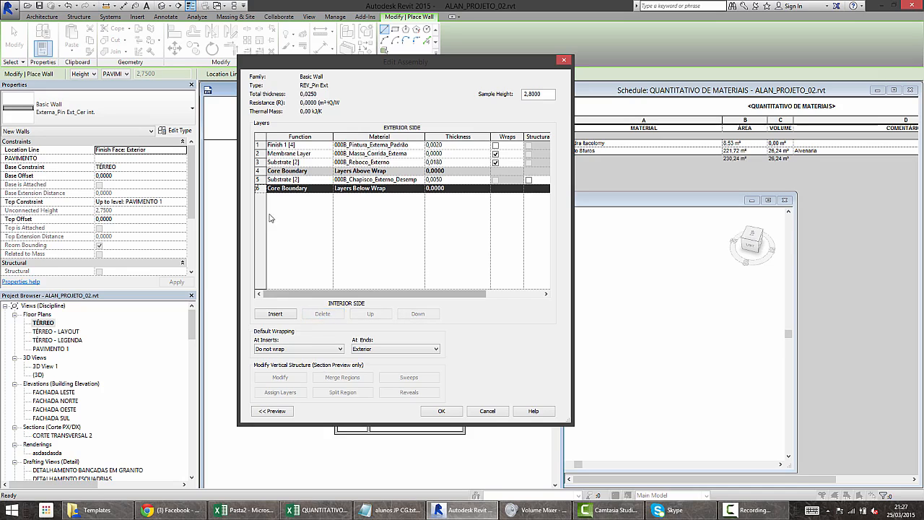
- Move the 000B_Reboco_Externo and 000B_Massa_Corrida_Externa layers inside the core boundaries, above the chapisco layer
{"action": "left_click", "coordinate": [257, 162]}
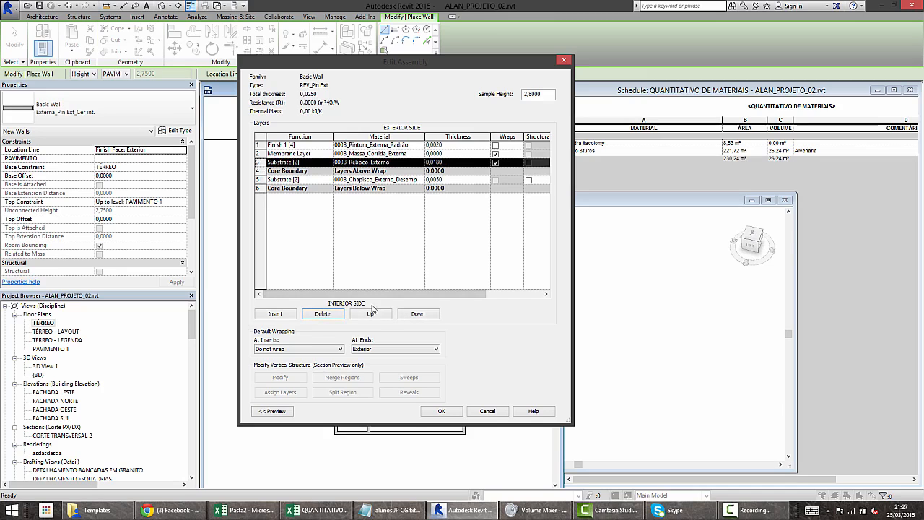
{"action": "left_click", "coordinate": [417, 314]}
{"action": "left_click", "coordinate": [258, 154]}
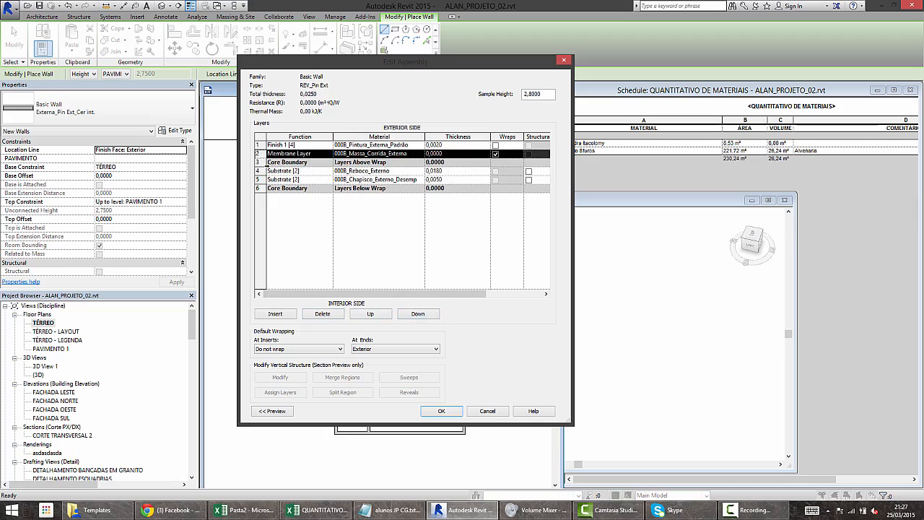
{"action": "left_click", "coordinate": [418, 320]}
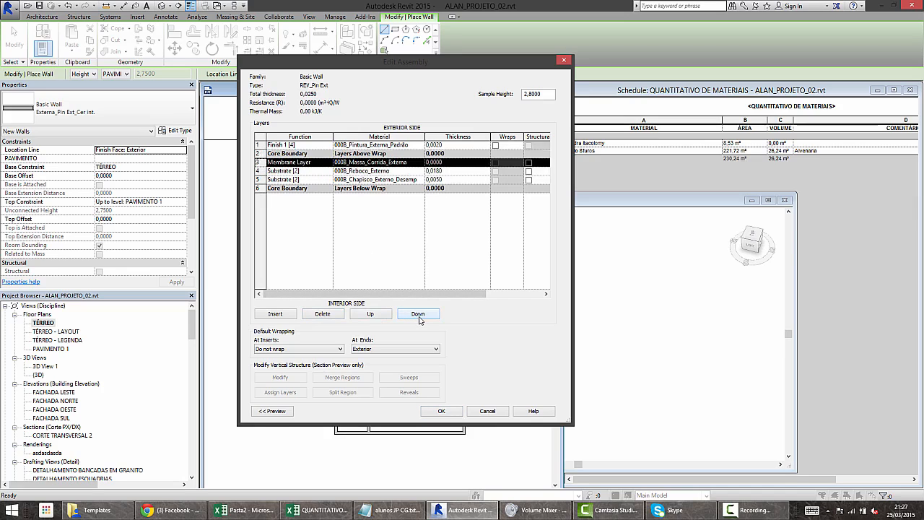
- Check the materials of the paint, massa corrida and reboco layers and accept the REV_Pin Ext layer structure
{"action": "left_click", "coordinate": [370, 146]}
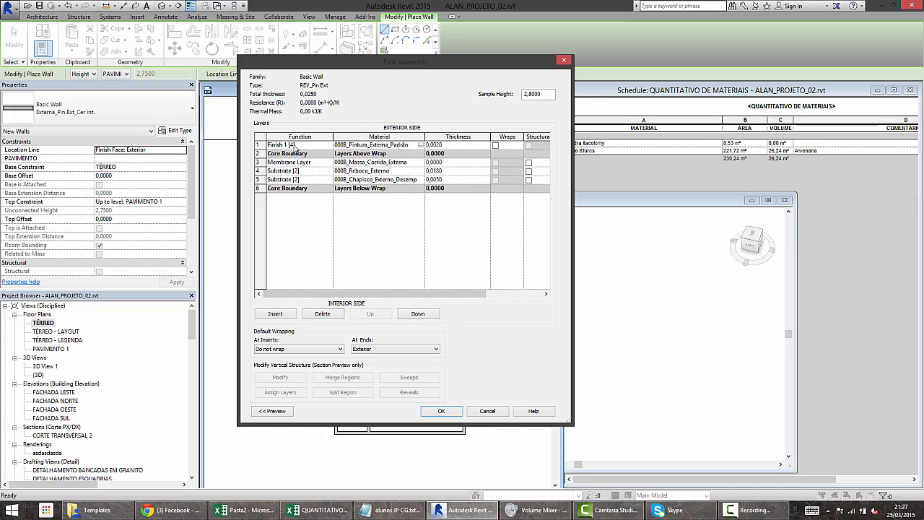
{"action": "left_click_drag", "start_coordinate": [402, 145], "coordinate": [318, 158]}
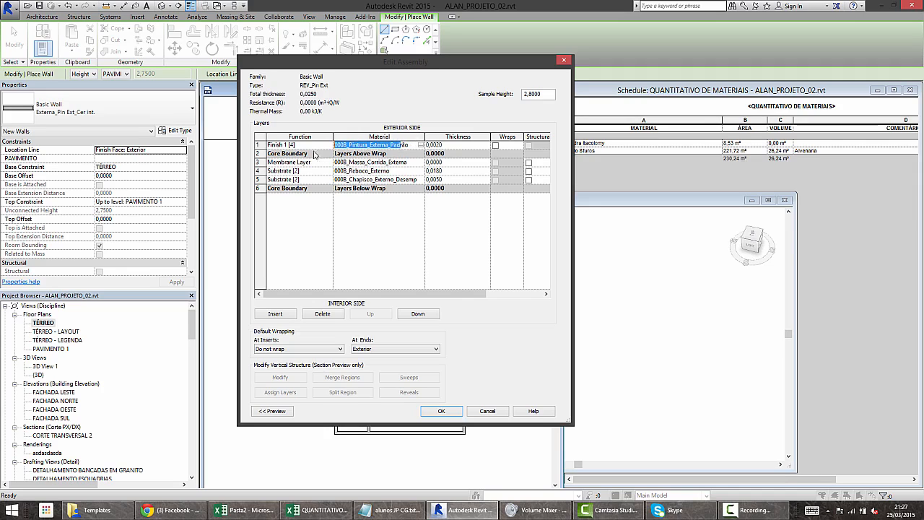
{"action": "left_click", "coordinate": [362, 145]}
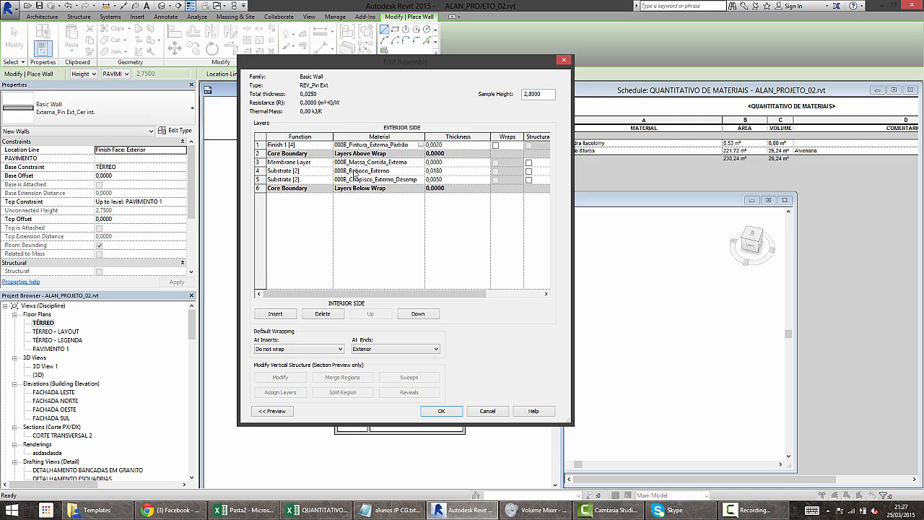
{"action": "left_click", "coordinate": [359, 172]}
{"action": "left_click", "coordinate": [372, 164]}
{"action": "left_click", "coordinate": [374, 171]}
{"action": "left_click", "coordinate": [444, 413]}
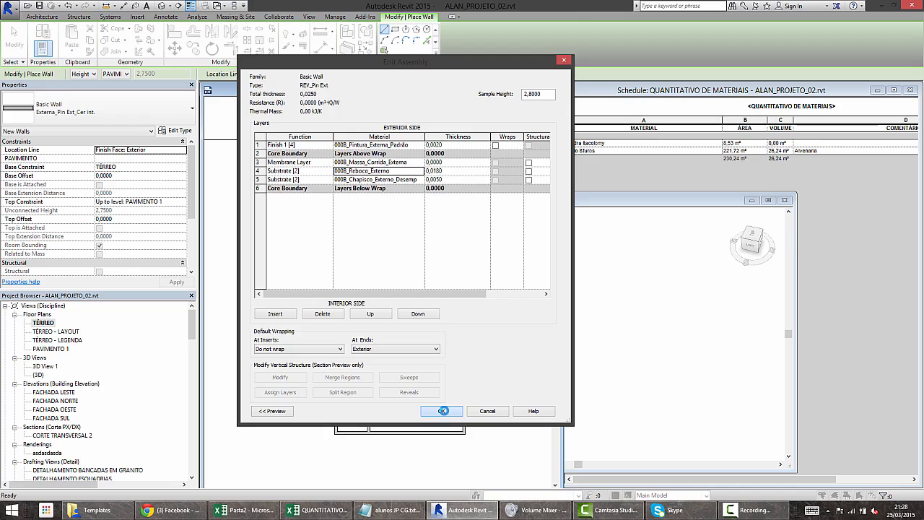
- Check the thickness of each layer in the REV_Pin Ext structure and accept the wall type
{"action": "left_click", "coordinate": [468, 197]}
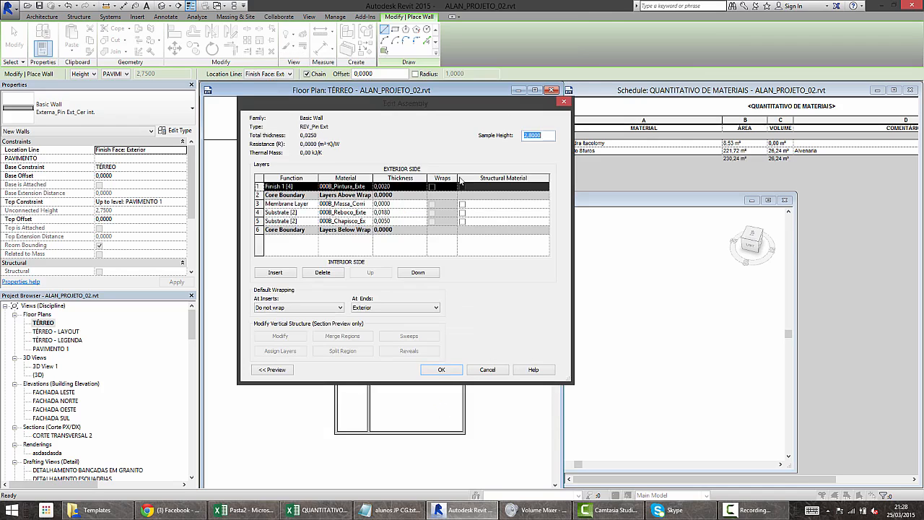
{"action": "left_click", "coordinate": [401, 186]}
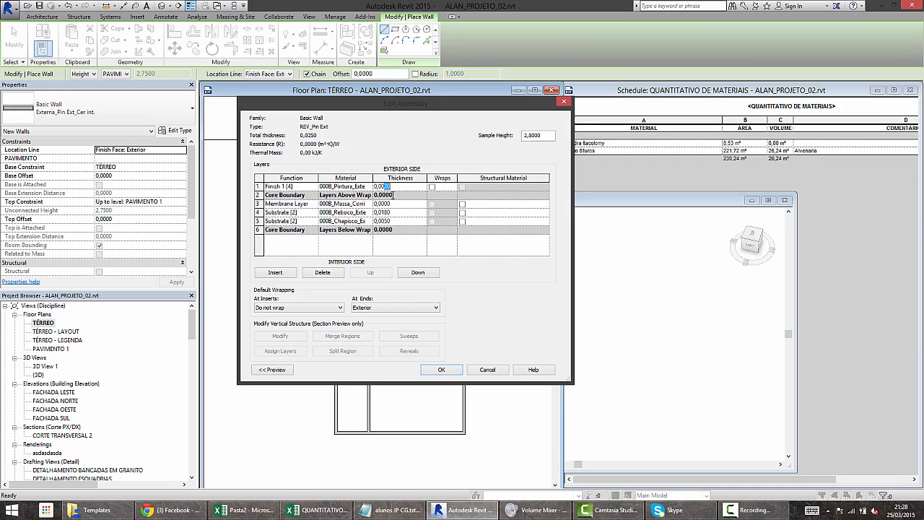
{"action": "left_click", "coordinate": [392, 205]}
{"action": "left_click", "coordinate": [394, 213]}
{"action": "left_click", "coordinate": [393, 224]}
{"action": "left_click_drag", "start_coordinate": [393, 222], "coordinate": [385, 222]}
{"action": "left_click", "coordinate": [438, 370]}
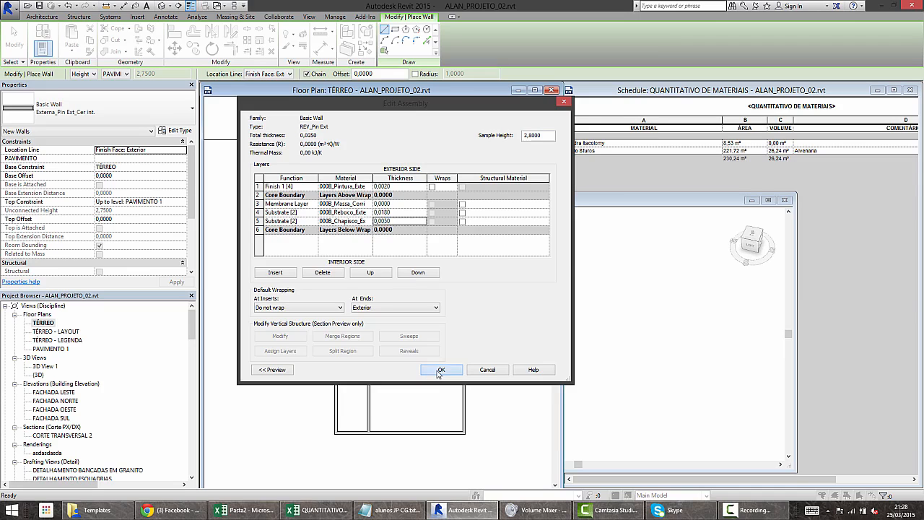
{"action": "left_click", "coordinate": [440, 372]}
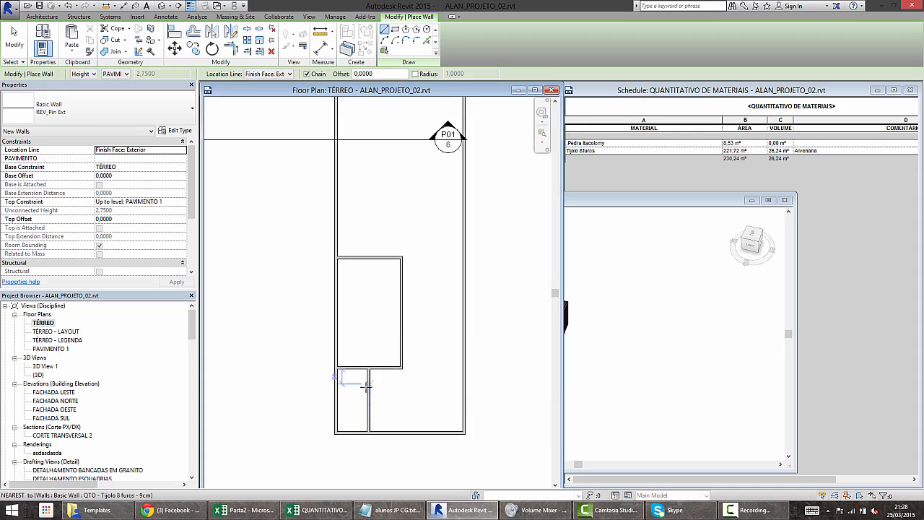
{"action": "scroll", "coordinate": [340, 375], "scroll_direction": "up", "scroll_amount": 4}
{"action": "left_click", "coordinate": [328, 310]}
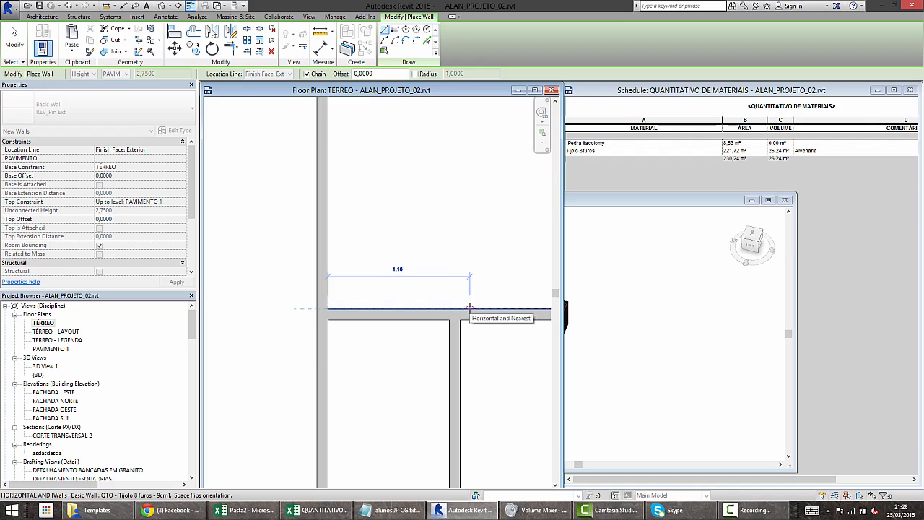
{"action": "scroll", "coordinate": [462, 307], "scroll_direction": "down", "scroll_amount": 3}
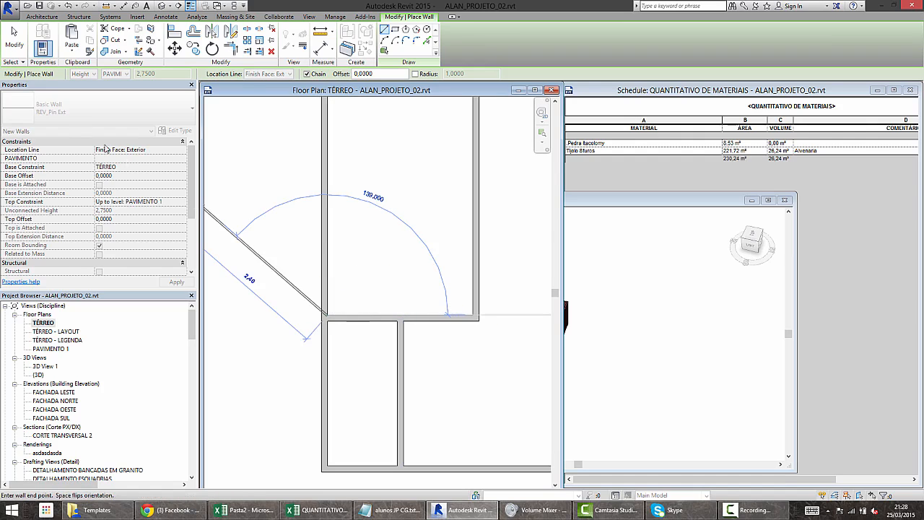
{"action": "key", "text": "Escape"}
{"action": "scroll", "coordinate": [353, 234], "scroll_direction": "down", "scroll_amount": 3}
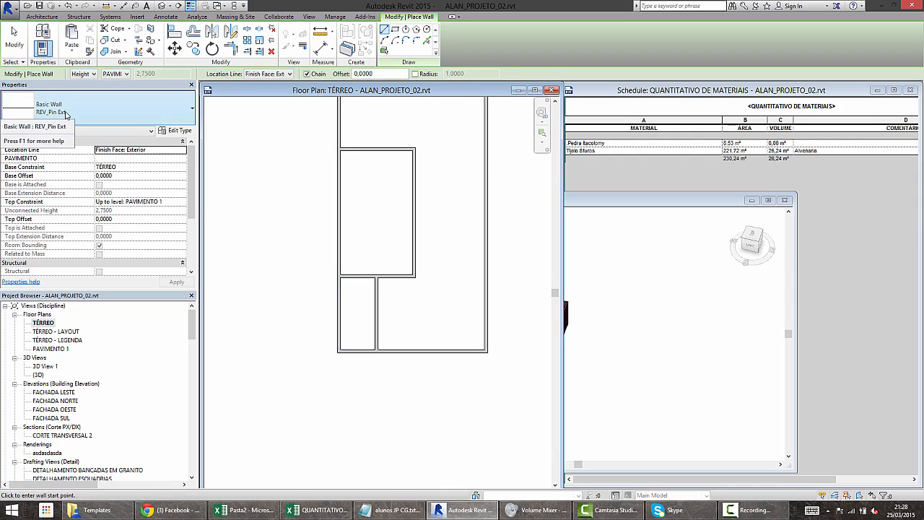
- Draw a REV_Pin Ext finish wall along the outer face of the western brick wall, from its upper corner to its lower corner
{"action": "scroll", "coordinate": [425, 216], "scroll_direction": "up", "scroll_amount": 2}
{"action": "middle_click_drag", "start_coordinate": [419, 320], "coordinate": [437, 409]}
{"action": "scroll", "coordinate": [340, 128], "scroll_direction": "up", "scroll_amount": 2}
{"action": "scroll", "coordinate": [347, 141], "scroll_direction": "down", "scroll_amount": 5}
{"action": "scroll", "coordinate": [380, 159], "scroll_direction": "up", "scroll_amount": 8}
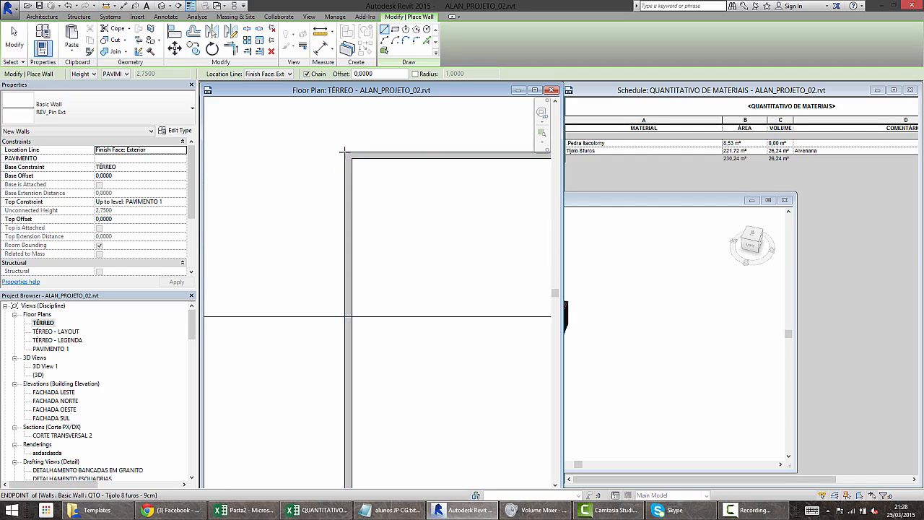
{"action": "left_click", "coordinate": [341, 152]}
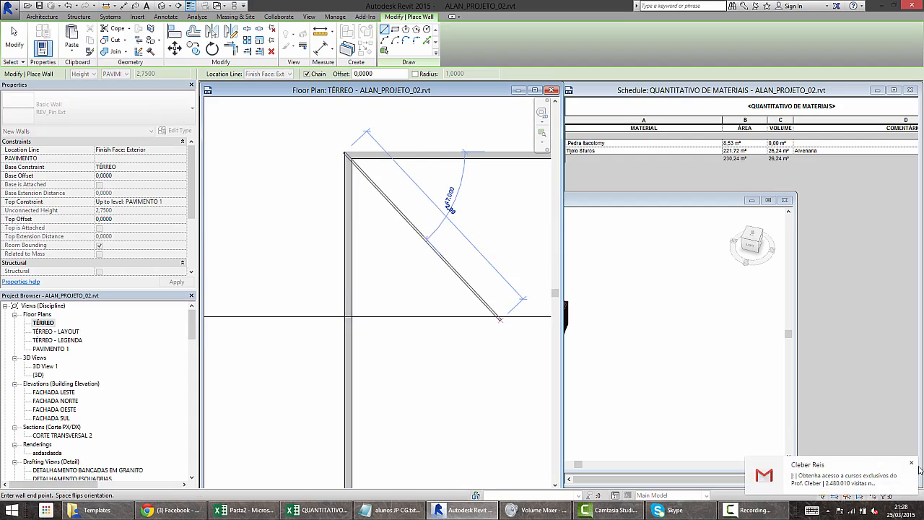
{"action": "scroll", "coordinate": [241, 303], "scroll_direction": "down", "scroll_amount": 3}
{"action": "scroll", "coordinate": [302, 302], "scroll_direction": "down", "scroll_amount": 1}
{"action": "middle_click_drag", "start_coordinate": [320, 483], "coordinate": [332, 256]}
{"action": "scroll", "coordinate": [311, 390], "scroll_direction": "up", "scroll_amount": 2}
{"action": "scroll", "coordinate": [312, 389], "scroll_direction": "up", "scroll_amount": 3}
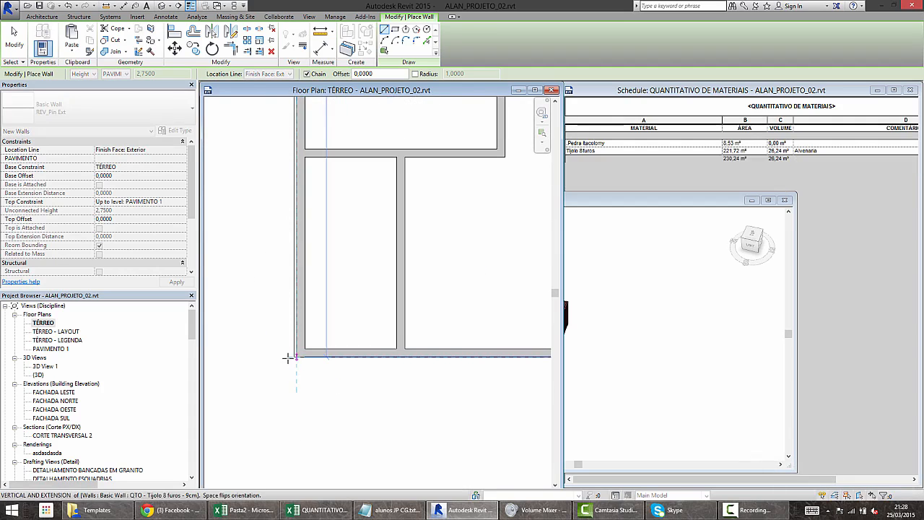
{"action": "left_click", "coordinate": [295, 356]}
- Continue the REV_Pin Ext finish wall along the lower, eastern and upper outer faces, closing the loop at the starting corner
{"action": "scroll", "coordinate": [439, 361], "scroll_direction": "down", "scroll_amount": 1}
{"action": "scroll", "coordinate": [447, 369], "scroll_direction": "down", "scroll_amount": 1}
{"action": "middle_click_drag", "start_coordinate": [491, 359], "coordinate": [266, 351]}
{"action": "left_click", "coordinate": [360, 353]}
{"action": "middle_click_drag", "start_coordinate": [409, 180], "coordinate": [512, 458]}
{"action": "middle_click_drag", "start_coordinate": [457, 168], "coordinate": [445, 351]}
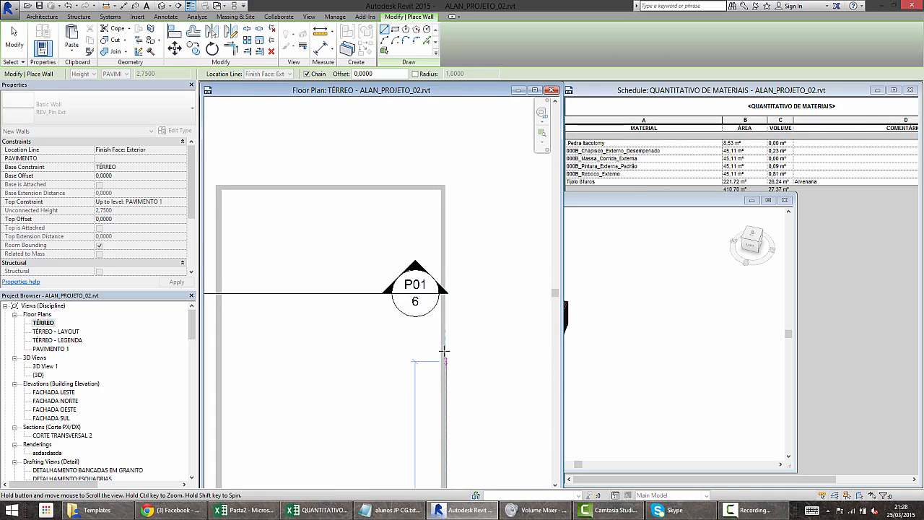
{"action": "left_click", "coordinate": [443, 186]}
{"action": "left_click", "coordinate": [218, 187]}
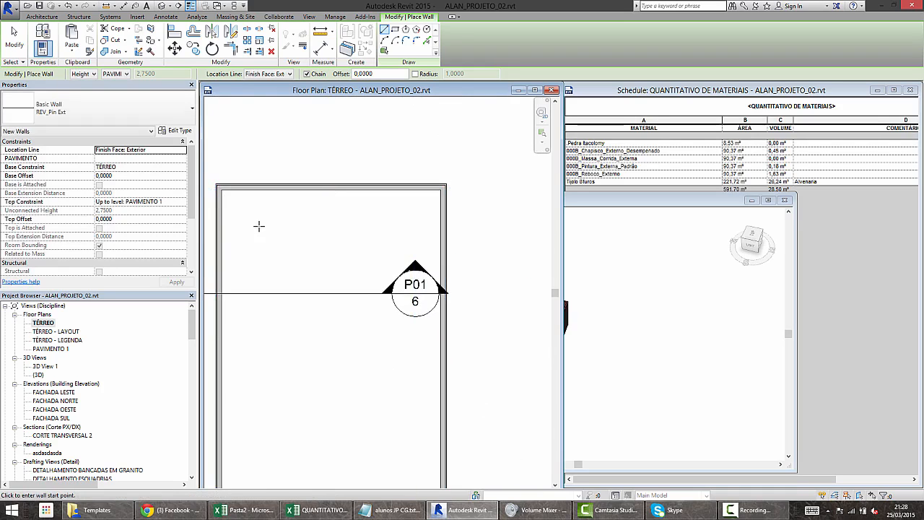
- Shift the 3D view away from the schedule rows, inspect the finish wall's upper corner in plan, and end wall placement
{"action": "middle_click_drag", "start_coordinate": [259, 226], "coordinate": [311, 162]}
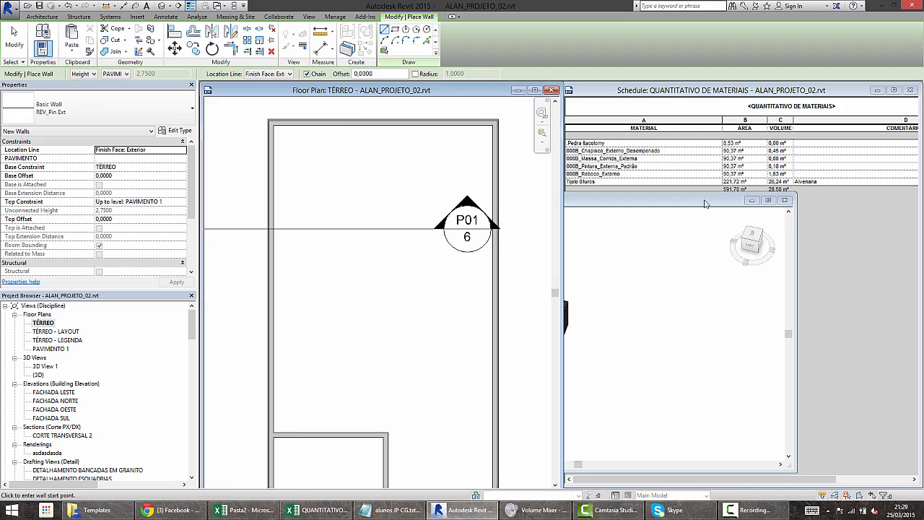
{"action": "left_click_drag", "start_coordinate": [707, 203], "coordinate": [725, 208]}
{"action": "left_click", "coordinate": [486, 90]}
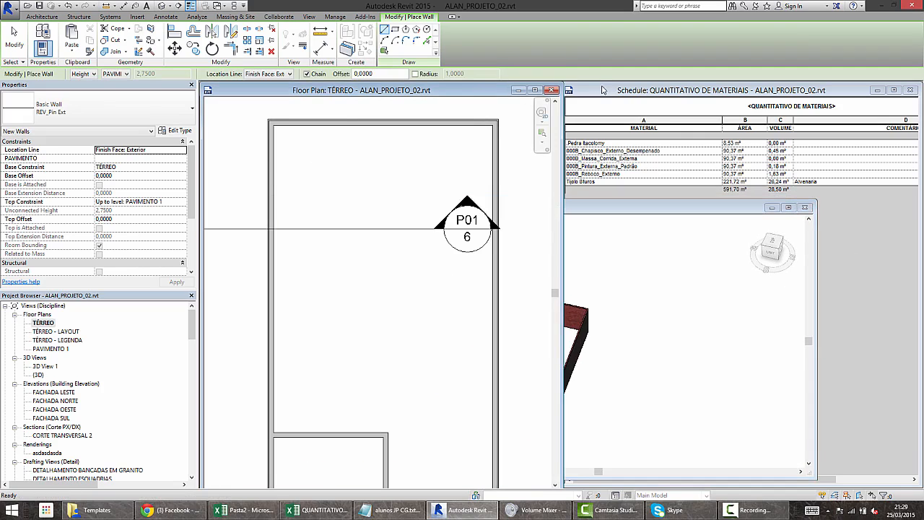
{"action": "scroll", "coordinate": [271, 118], "scroll_direction": "up", "scroll_amount": 4}
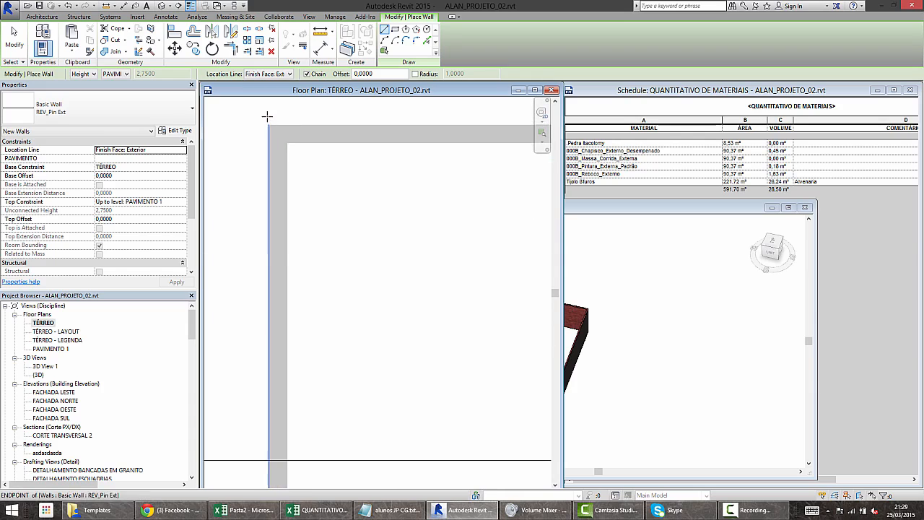
{"action": "key", "text": "Escape"}
{"action": "key", "text": "Escape"}
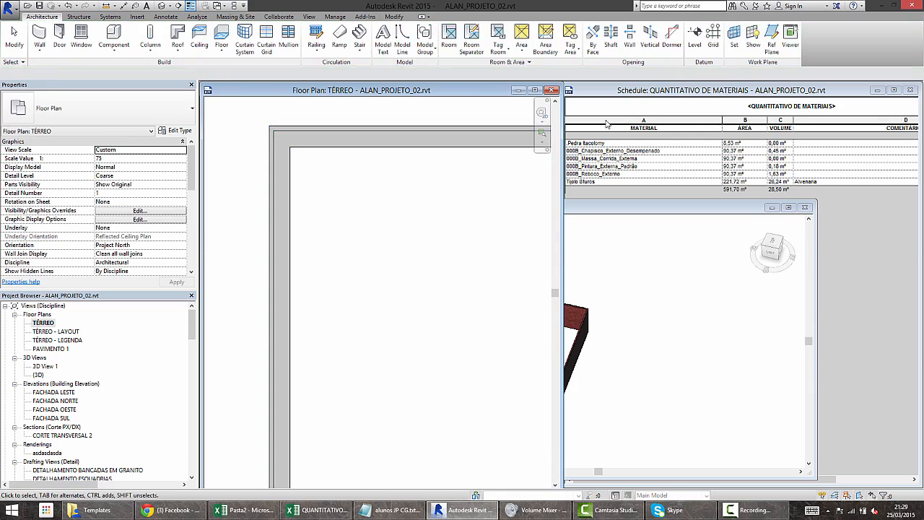
- Examine the external chapisco, massa corrida, paint and reboco rows in the QUANTITATIVO DE MATERIAIS schedule and the walls they highlight
{"action": "left_click", "coordinate": [629, 93]}
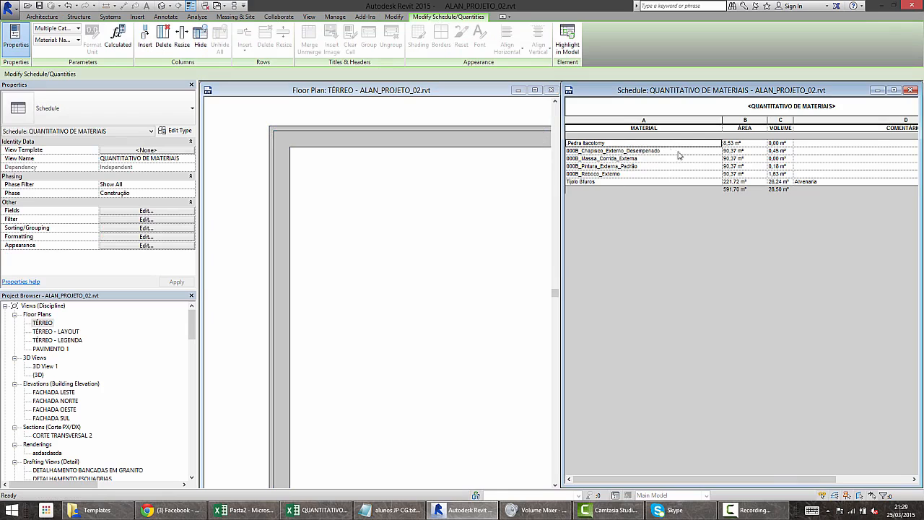
{"action": "left_click", "coordinate": [620, 152]}
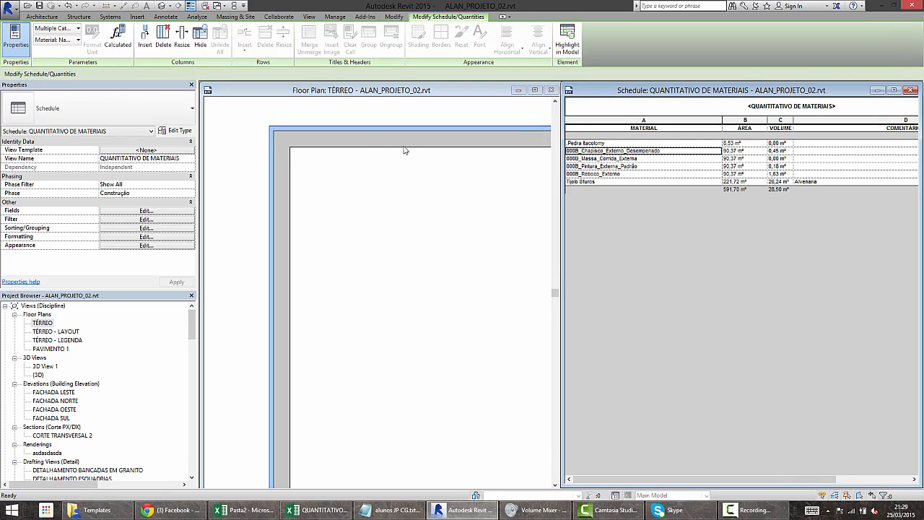
{"action": "left_click", "coordinate": [595, 159]}
{"action": "left_click", "coordinate": [596, 167]}
{"action": "left_click", "coordinate": [597, 174]}
{"action": "left_click", "coordinate": [602, 159]}
{"action": "left_click", "coordinate": [608, 151]}
{"action": "left_click", "coordinate": [603, 159]}
{"action": "left_click", "coordinate": [604, 167]}
{"action": "left_click", "coordinate": [606, 174]}
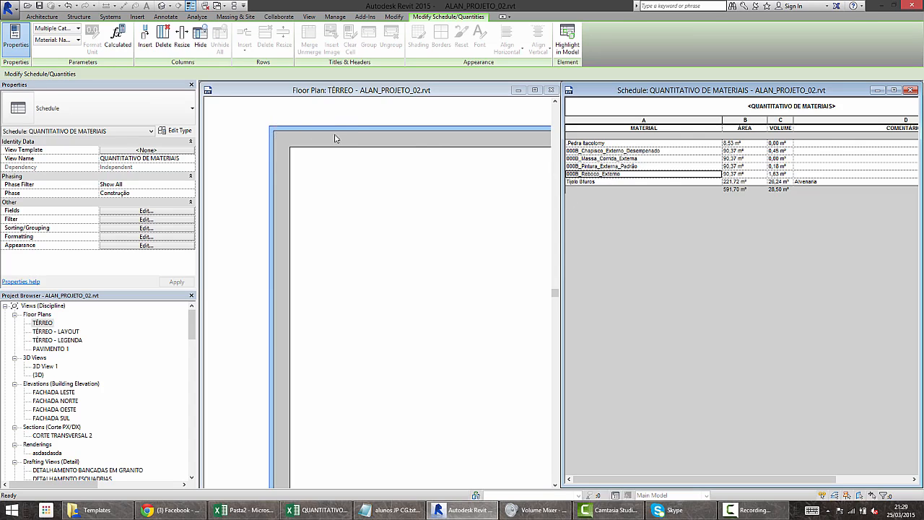
- Deselect the finish walls and start a new wall with the Interna_Pin Int_Pin Int. type
{"action": "left_click", "coordinate": [368, 185]}
{"action": "scroll", "coordinate": [369, 185], "scroll_direction": "down", "scroll_amount": 5}
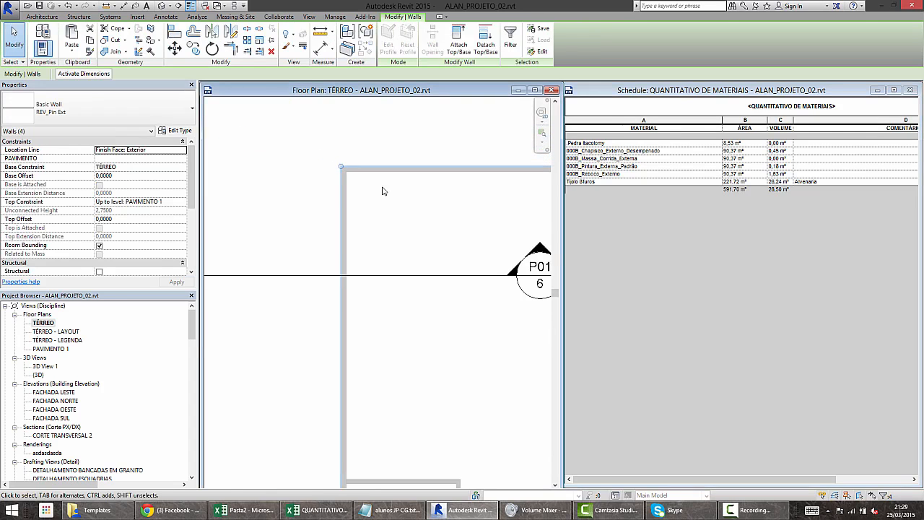
{"action": "middle_click_drag", "start_coordinate": [388, 193], "coordinate": [279, 130]}
{"action": "left_click", "coordinate": [278, 130]}
{"action": "scroll", "coordinate": [274, 144], "scroll_direction": "up", "scroll_amount": 1}
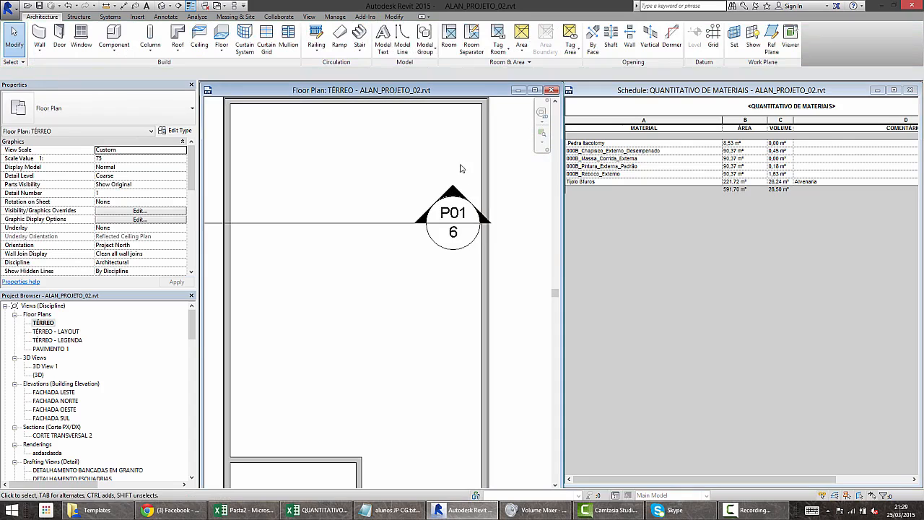
{"action": "left_click", "coordinate": [40, 36]}
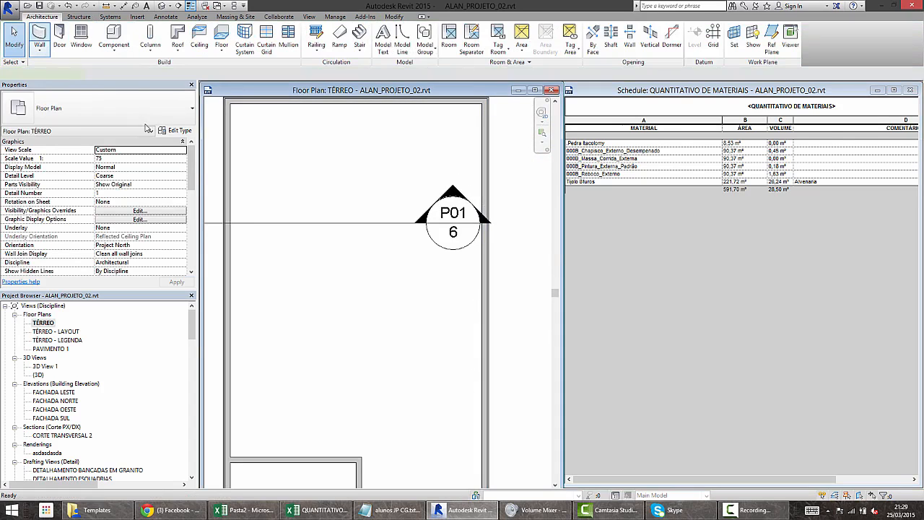
{"action": "left_click", "coordinate": [162, 111]}
{"action": "scroll", "coordinate": [102, 177], "scroll_direction": "down", "scroll_amount": 5}
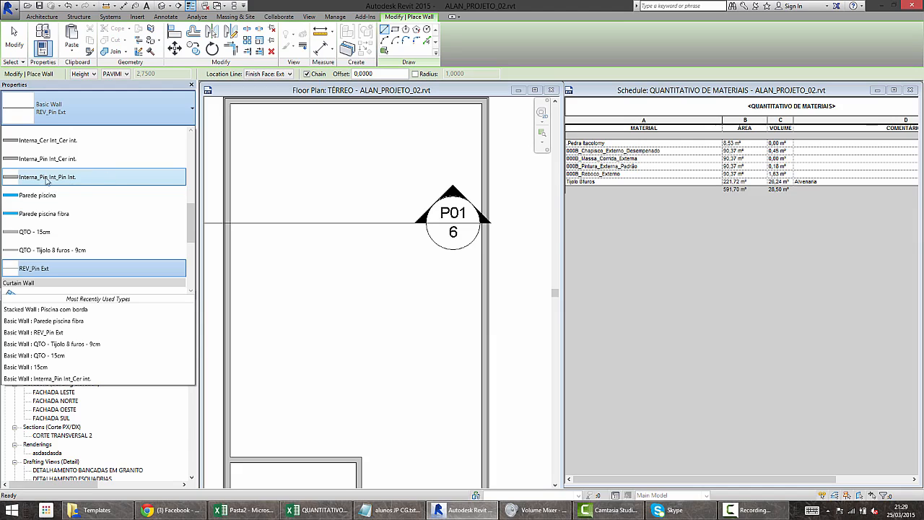
{"action": "left_click", "coordinate": [46, 181]}
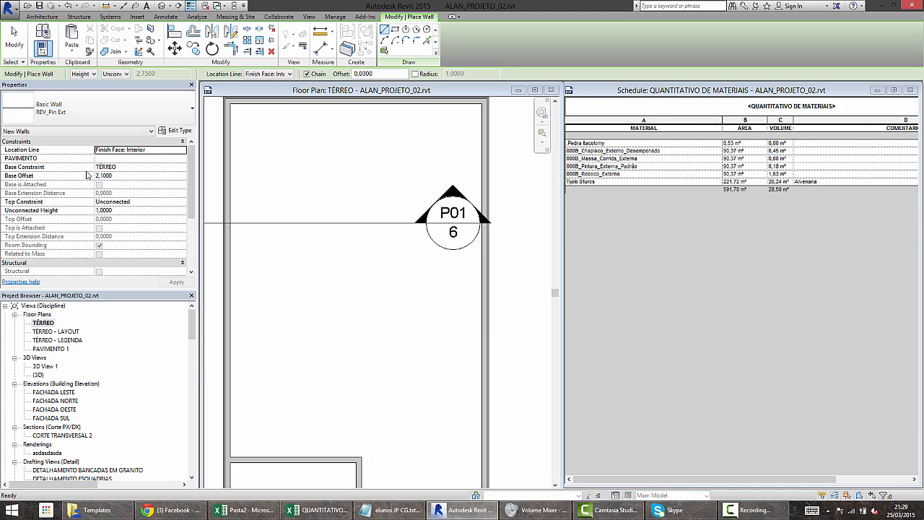
- Rename the Interna_Pin Int_Pin Int. wall type as REV_Int_Pin
{"action": "left_click", "coordinate": [178, 133]}
{"action": "left_click", "coordinate": [525, 154]}
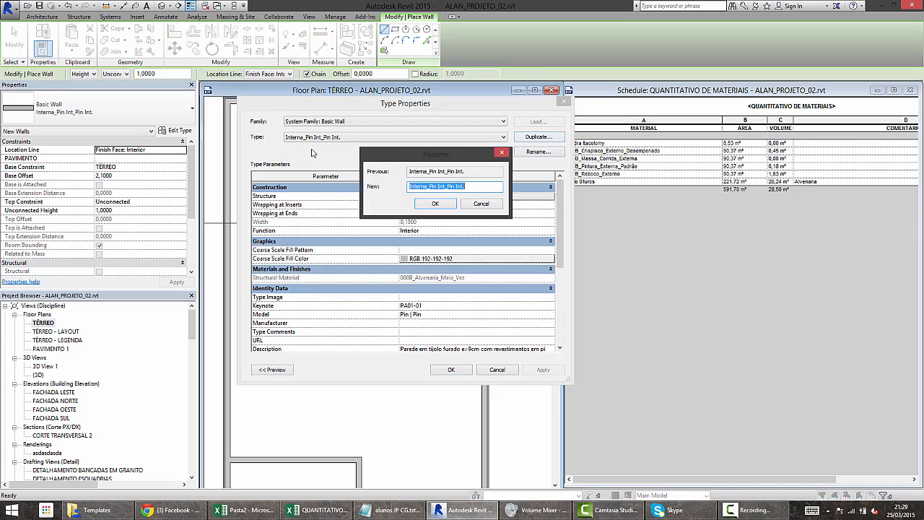
{"action": "type", "text": "REV_Int_Pin"}
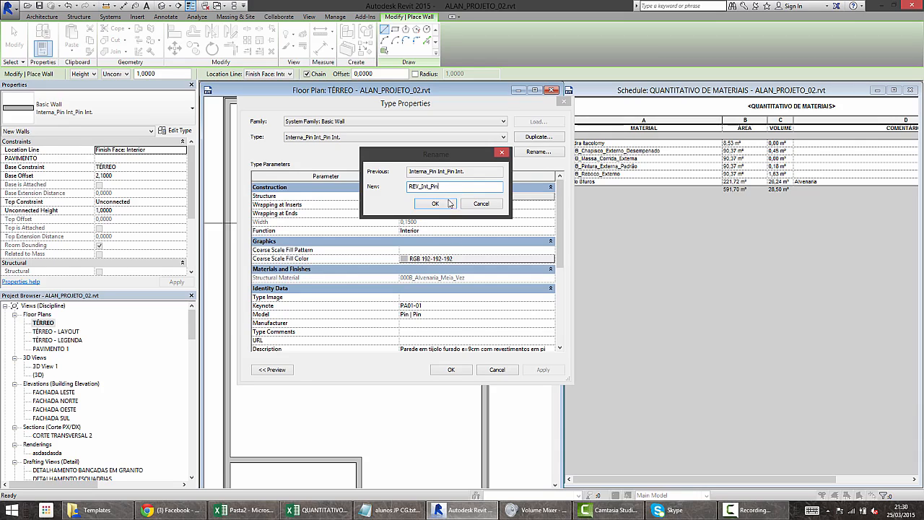
{"action": "double_click", "coordinate": [399, 188]}
{"action": "left_click", "coordinate": [430, 205]}
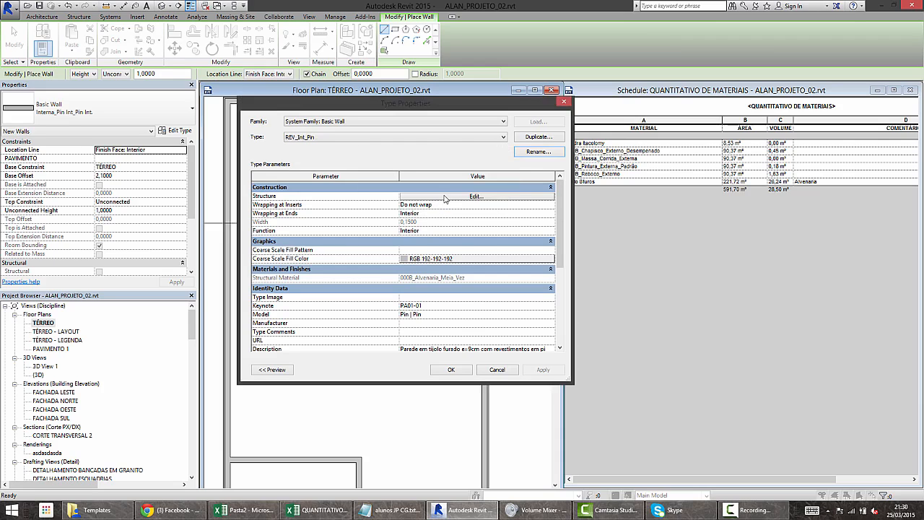
- Delete the four layers on the exterior side of the REV_Int_Pin structure, above the core boundary
{"action": "left_click", "coordinate": [445, 197]}
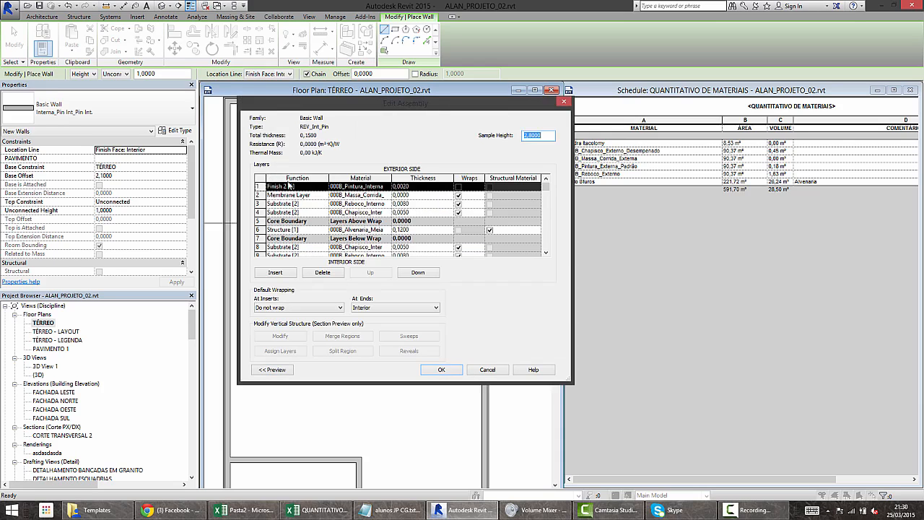
{"action": "left_click", "coordinate": [325, 275]}
{"action": "left_click", "coordinate": [325, 274]}
{"action": "left_click", "coordinate": [326, 274]}
{"action": "left_click", "coordinate": [326, 274]}
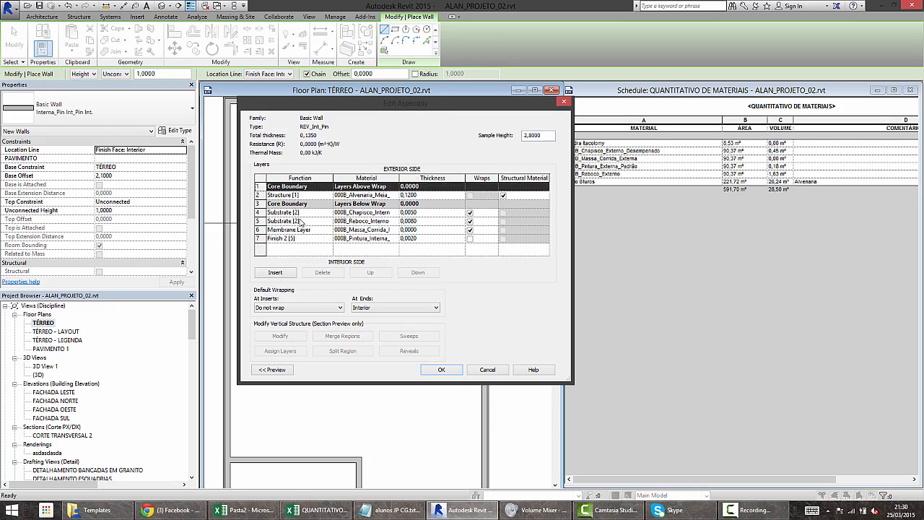
- Move the internal chapisco, reboco and massa corrida layers inside the core boundaries and delete the 000B_Alvenaria_Meia_Vez structure layer
{"action": "left_click", "coordinate": [259, 212]}
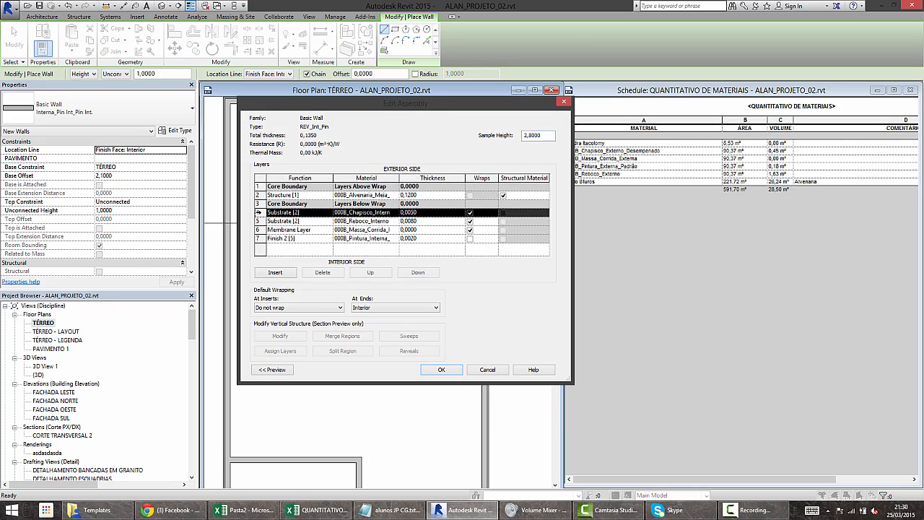
{"action": "left_click", "coordinate": [370, 273]}
{"action": "left_click", "coordinate": [278, 221]}
{"action": "left_click", "coordinate": [359, 273]}
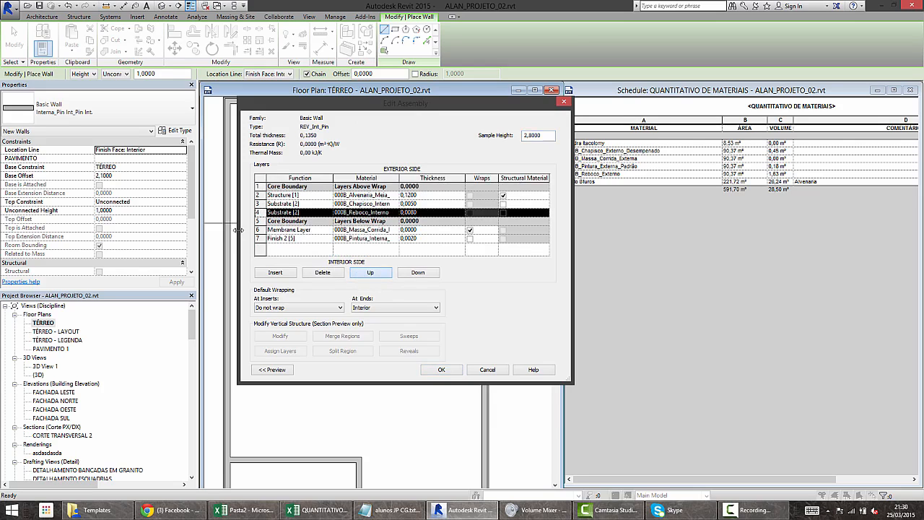
{"action": "left_click", "coordinate": [259, 230]}
{"action": "left_click", "coordinate": [379, 273]}
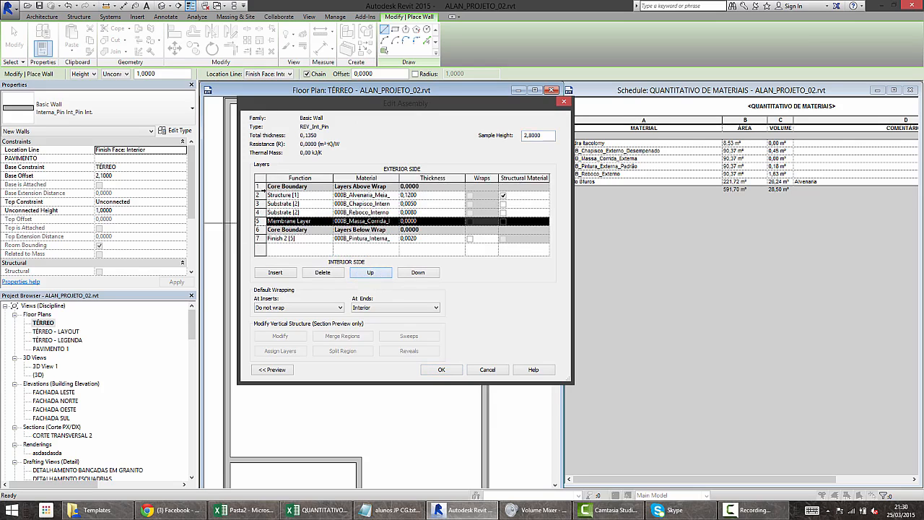
{"action": "left_click", "coordinate": [260, 195]}
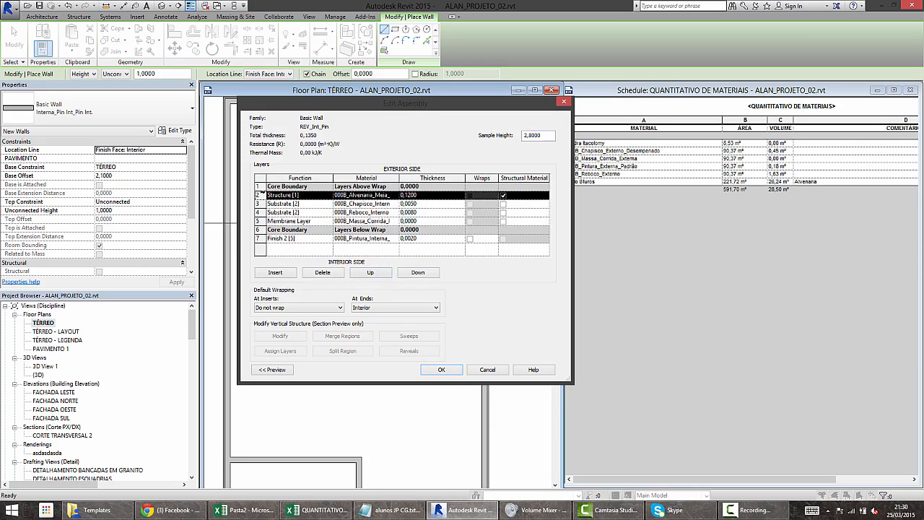
{"action": "left_click", "coordinate": [332, 274]}
- Check the thicknesses of the reboco, chapisco, massa corrida and paint layers in REV_Int_Pin
{"action": "left_click", "coordinate": [422, 204]}
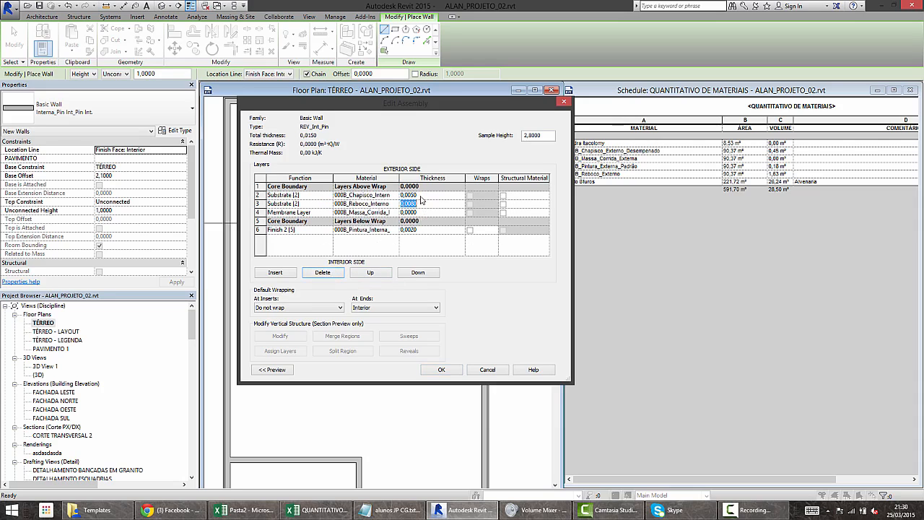
{"action": "left_click", "coordinate": [422, 203]}
{"action": "left_click", "coordinate": [422, 195]}
{"action": "left_click", "coordinate": [423, 212]}
{"action": "left_click", "coordinate": [420, 230]}
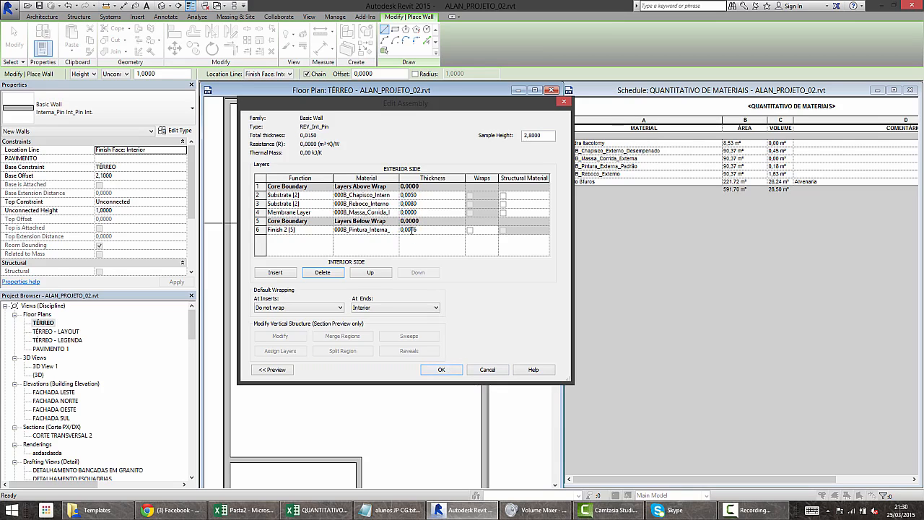
- Review the paint and massa corrida thicknesses of REV_Int_Pin, and accept its layer structure and type properties
{"action": "left_click_drag", "start_coordinate": [411, 229], "coordinate": [417, 234]}
{"action": "left_click", "coordinate": [423, 212]}
{"action": "left_click", "coordinate": [448, 371]}
{"action": "left_click", "coordinate": [446, 372]}
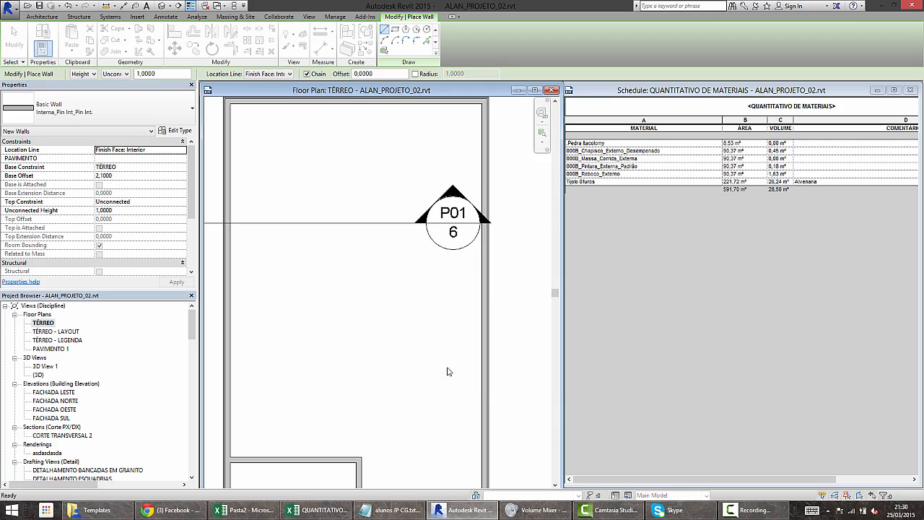
{"action": "scroll", "coordinate": [326, 158], "scroll_direction": "up", "scroll_amount": 4}
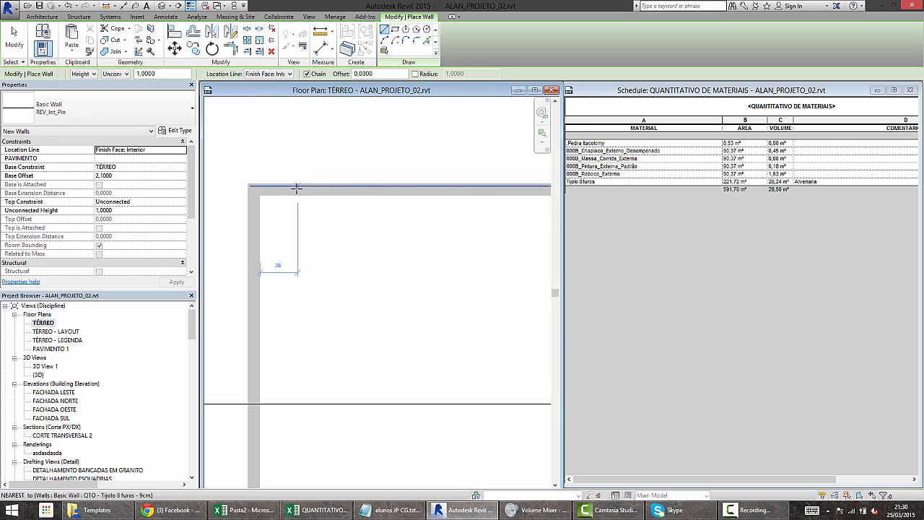
{"action": "left_click", "coordinate": [261, 196]}
{"action": "scroll", "coordinate": [423, 203], "scroll_direction": "down", "scroll_amount": 2}
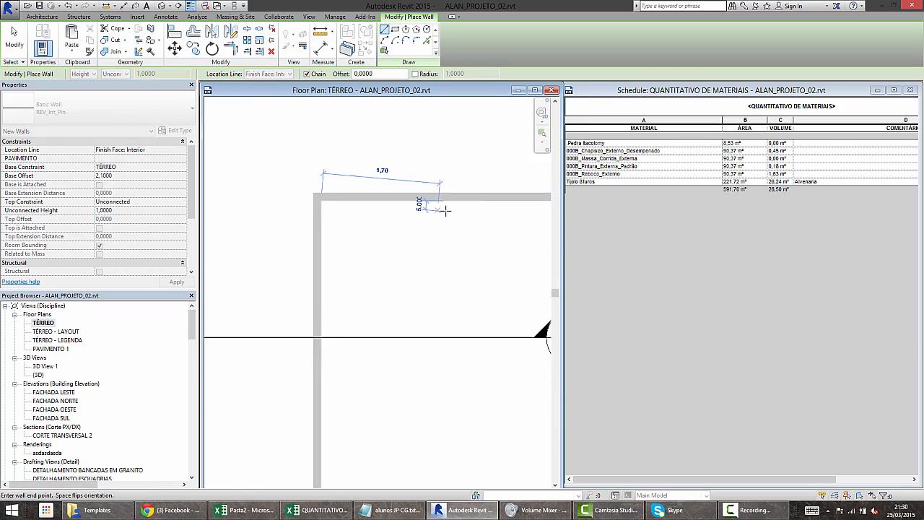
{"action": "scroll", "coordinate": [470, 208], "scroll_direction": "down", "scroll_amount": 2}
{"action": "key", "text": "Escape"}
- Set the new wall's base offset to 0 and its top constraint to Up to level: PAVIMENTO 1
{"action": "left_click", "coordinate": [127, 176]}
{"action": "type", "text": "0"}
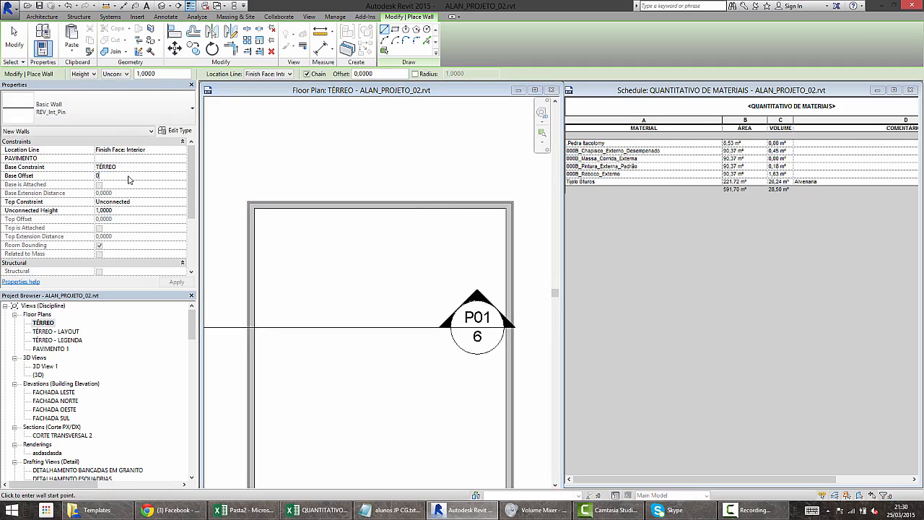
{"action": "left_click", "coordinate": [170, 203]}
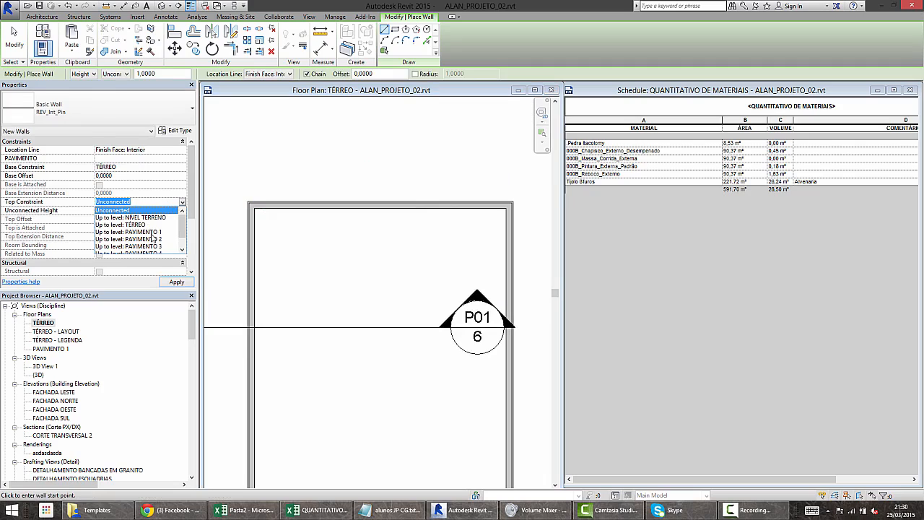
{"action": "left_click", "coordinate": [153, 233]}
{"action": "left_click", "coordinate": [120, 177]}
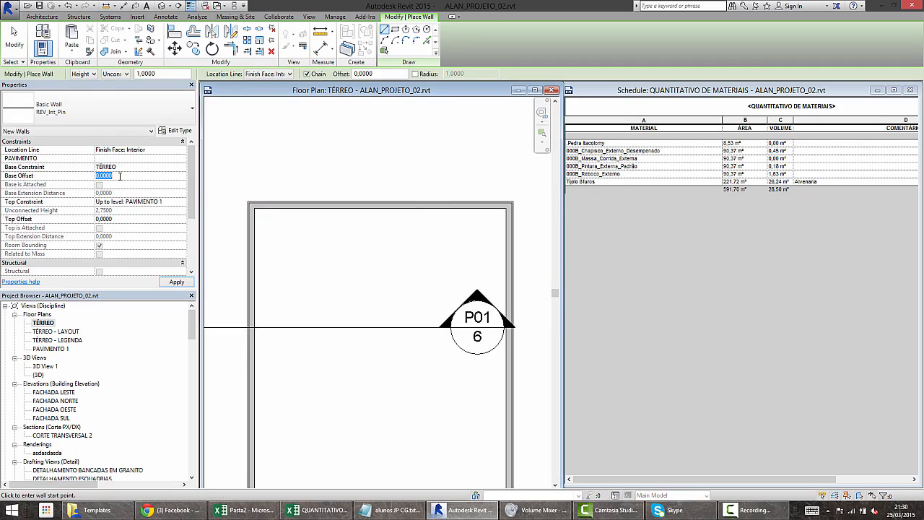
- Draw a REV_Int_Pin wall about 4.20 m long along the inner face of the building's upper brick wall
{"action": "left_click", "coordinate": [254, 208]}
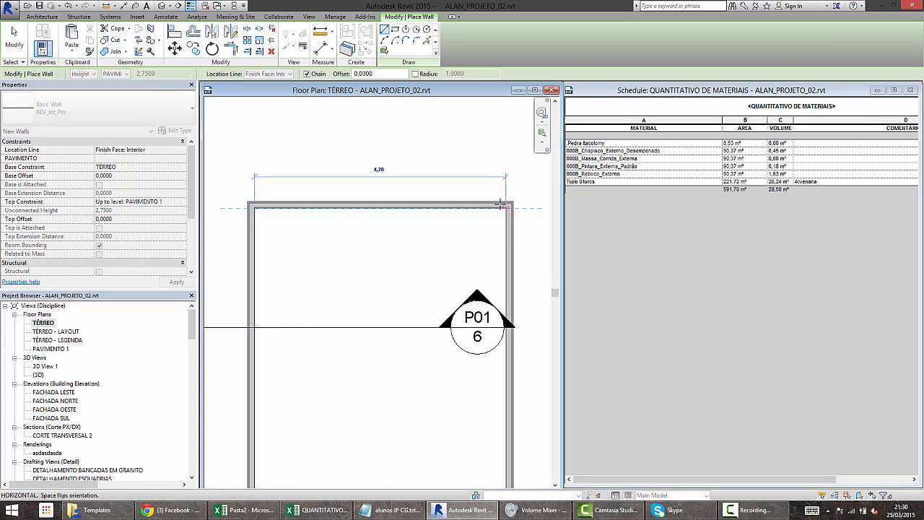
{"action": "scroll", "coordinate": [513, 210], "scroll_direction": "up", "scroll_amount": 4}
{"action": "scroll", "coordinate": [521, 224], "scroll_direction": "up", "scroll_amount": 3}
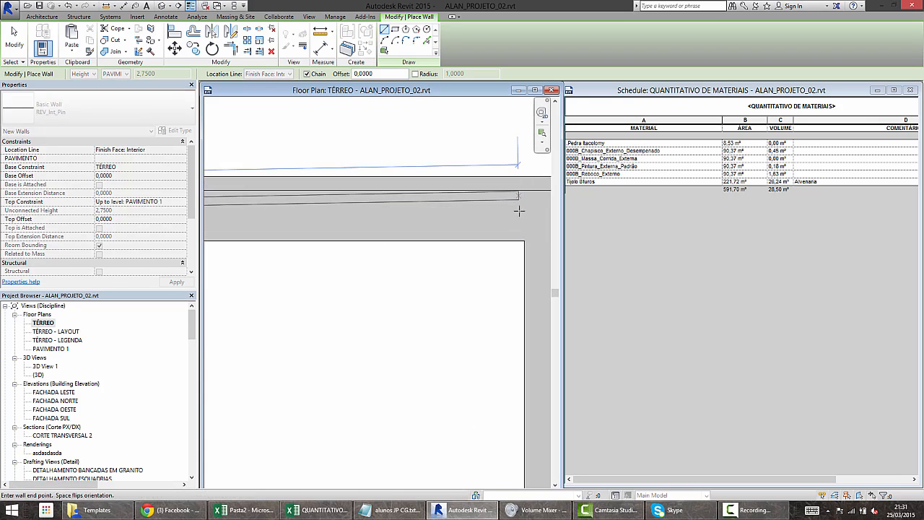
{"action": "left_click", "coordinate": [526, 234]}
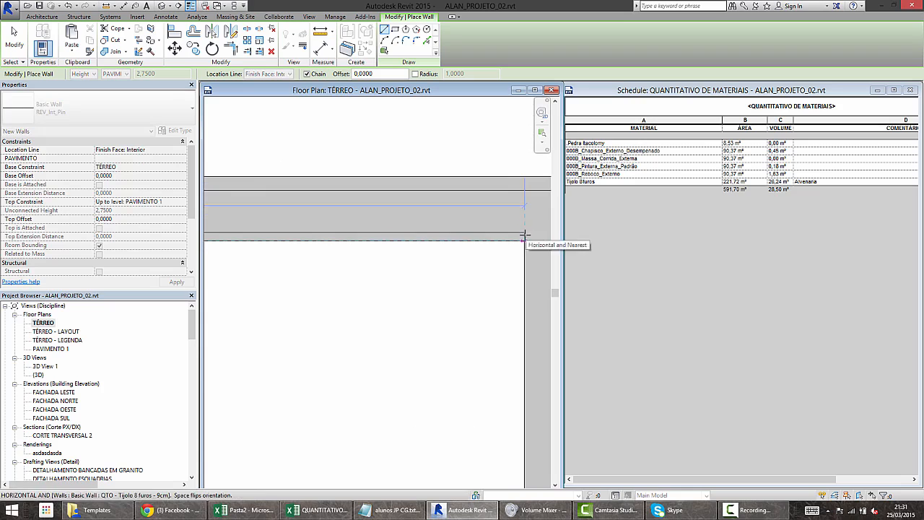
{"action": "key", "text": "Escape"}
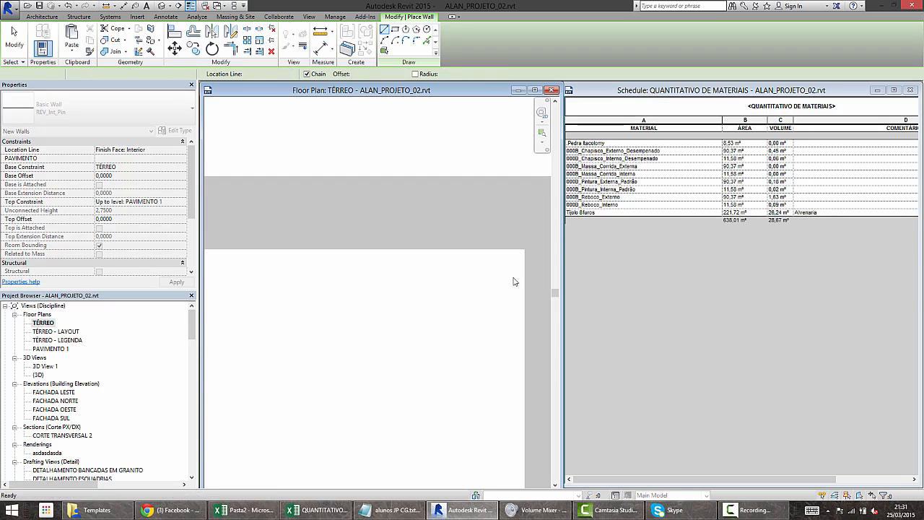
- Draw a REV_Int_Pin wall about 5.89 m long down the left brick wall's inner face, from the upper corner to the inner room
{"action": "scroll", "coordinate": [513, 263], "scroll_direction": "down", "scroll_amount": 6}
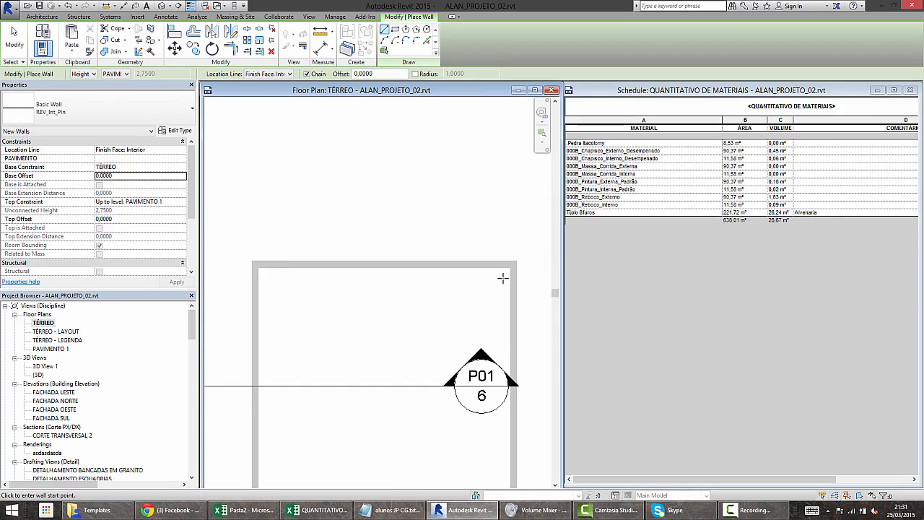
{"action": "scroll", "coordinate": [258, 266], "scroll_direction": "up", "scroll_amount": 2}
{"action": "left_click", "coordinate": [257, 272]}
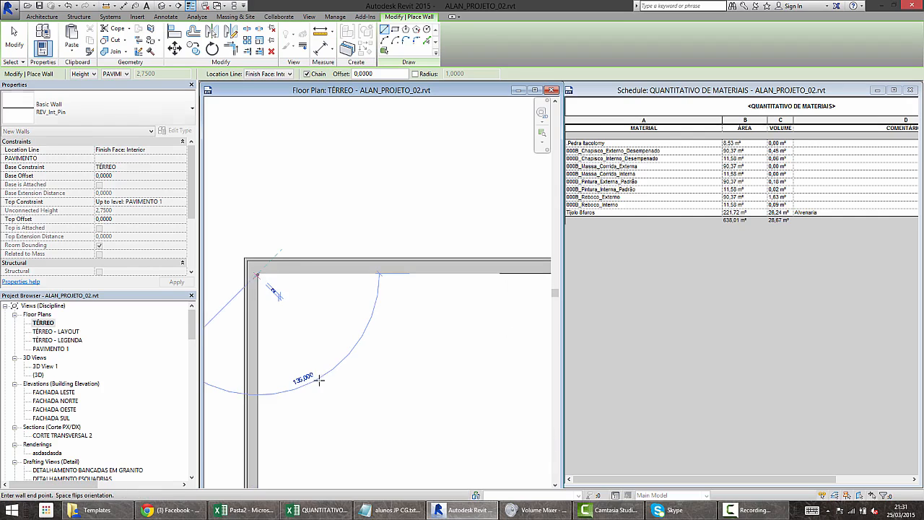
{"action": "scroll", "coordinate": [290, 419], "scroll_direction": "down", "scroll_amount": 2}
{"action": "middle_click_drag", "start_coordinate": [290, 419], "coordinate": [339, 119]}
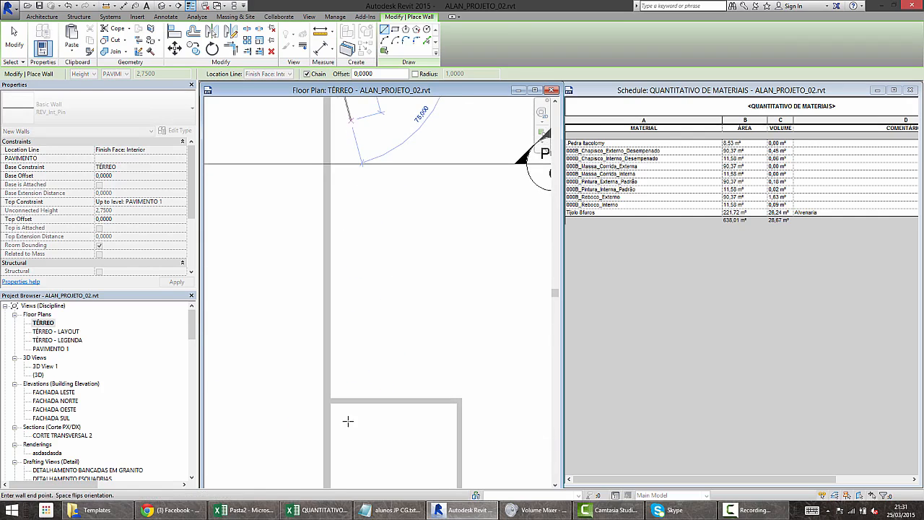
{"action": "left_click", "coordinate": [336, 396]}
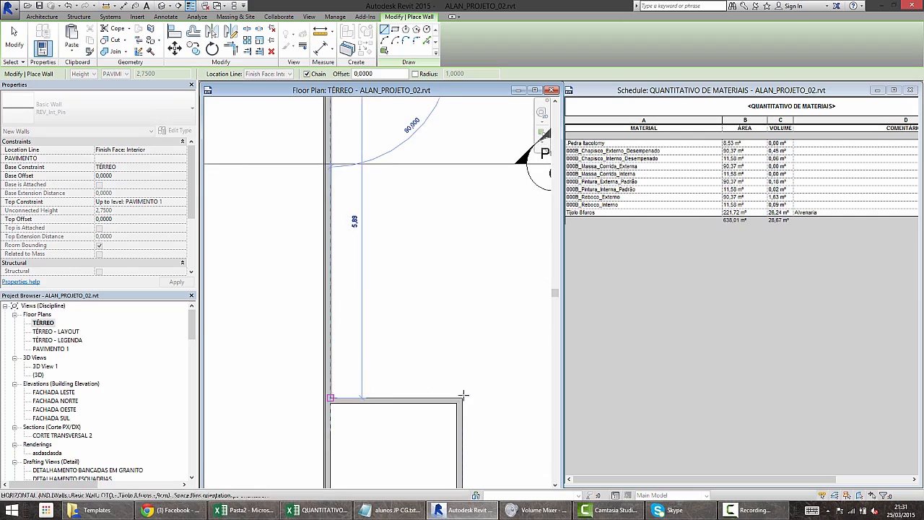
{"action": "scroll", "coordinate": [455, 403], "scroll_direction": "up", "scroll_amount": 2}
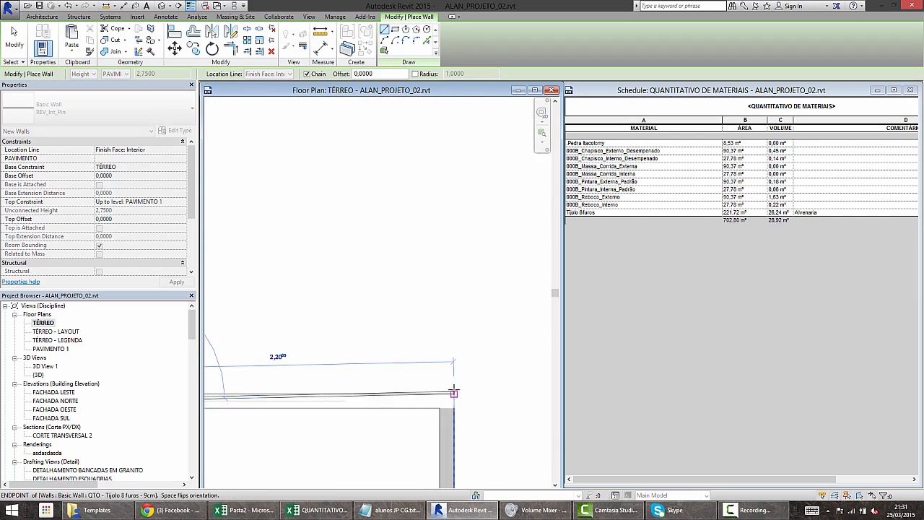
{"action": "scroll", "coordinate": [403, 438], "scroll_direction": "down", "scroll_amount": 2}
{"action": "key", "text": "Escape"}
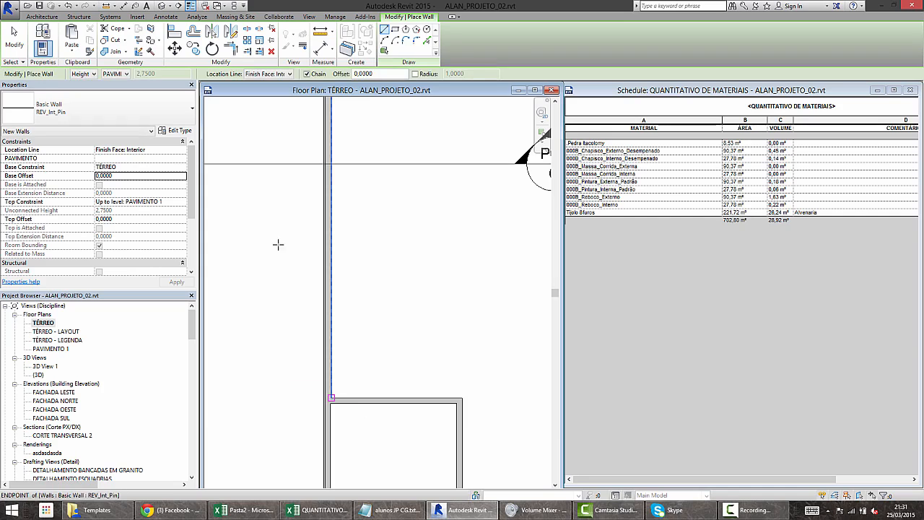
- Turn off Chain for wall placement and end the Wall command
{"action": "left_click", "coordinate": [307, 74]}
{"action": "middle_click_drag", "start_coordinate": [382, 249], "coordinate": [391, 452]}
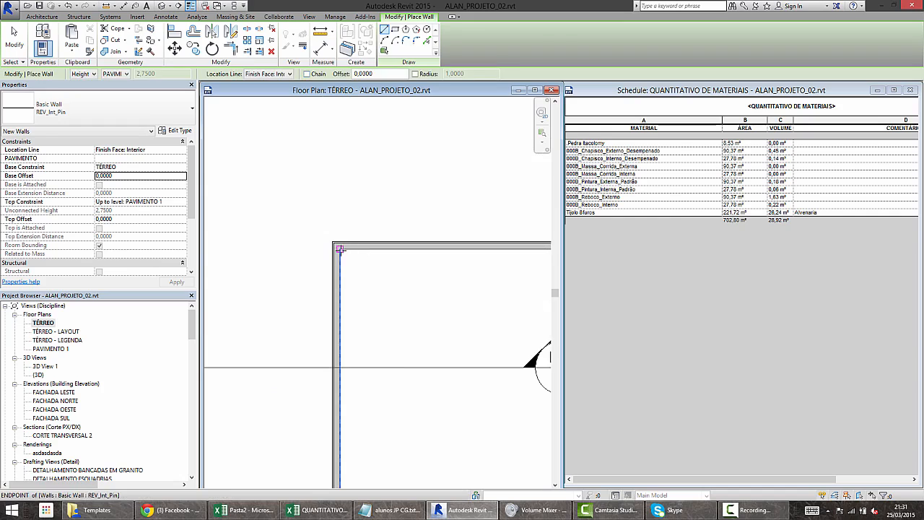
{"action": "key", "text": "Escape"}
{"action": "key", "text": "Escape"}
- Examine how the two REV_Int_Pin walls meet the brick wall at the upper-left inner corner
{"action": "scroll", "coordinate": [336, 257], "scroll_direction": "up", "scroll_amount": 2}
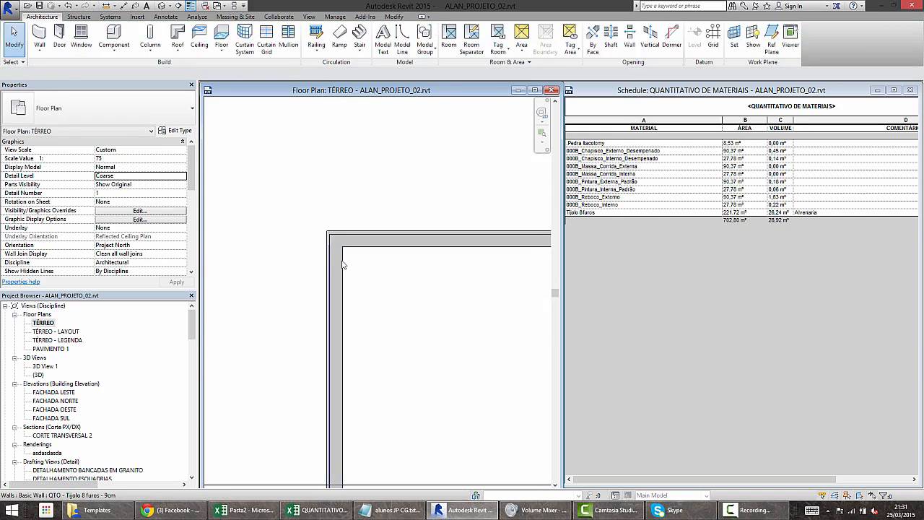
{"action": "left_click", "coordinate": [343, 264]}
{"action": "scroll", "coordinate": [349, 247], "scroll_direction": "down", "scroll_amount": 2}
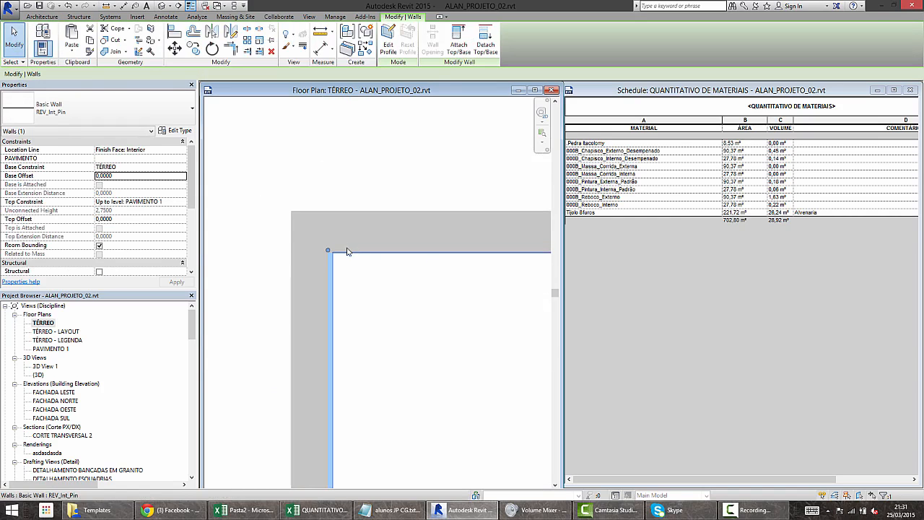
{"action": "left_click", "coordinate": [349, 262]}
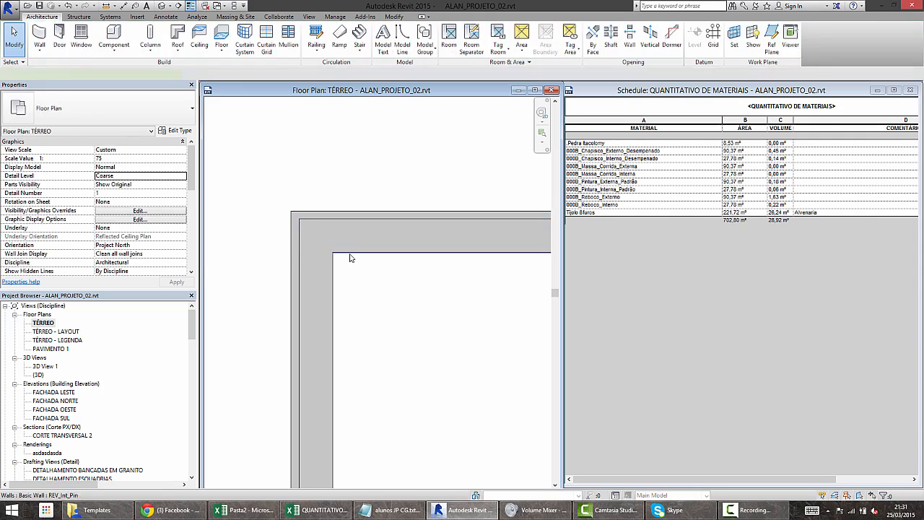
{"action": "left_click", "coordinate": [338, 258]}
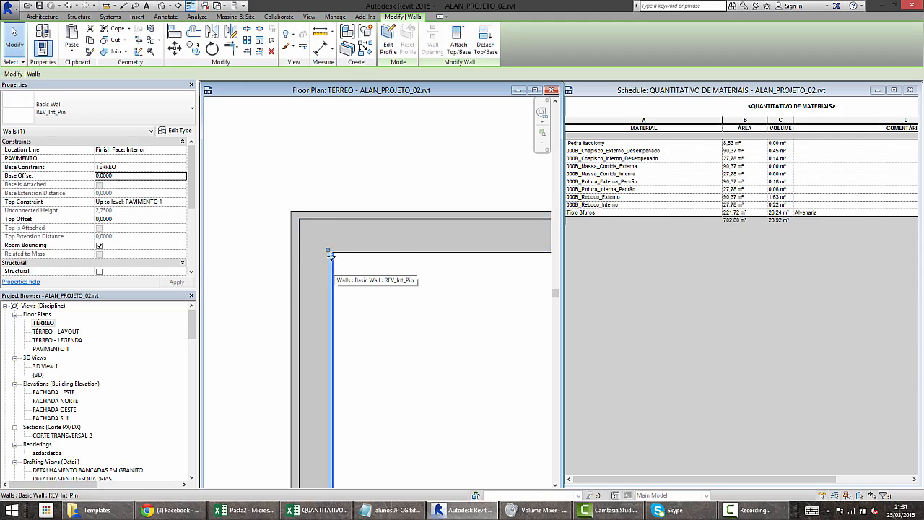
{"action": "left_click", "coordinate": [352, 256]}
{"action": "left_click", "coordinate": [353, 257]}
{"action": "left_click", "coordinate": [357, 260]}
{"action": "left_click", "coordinate": [355, 258]}
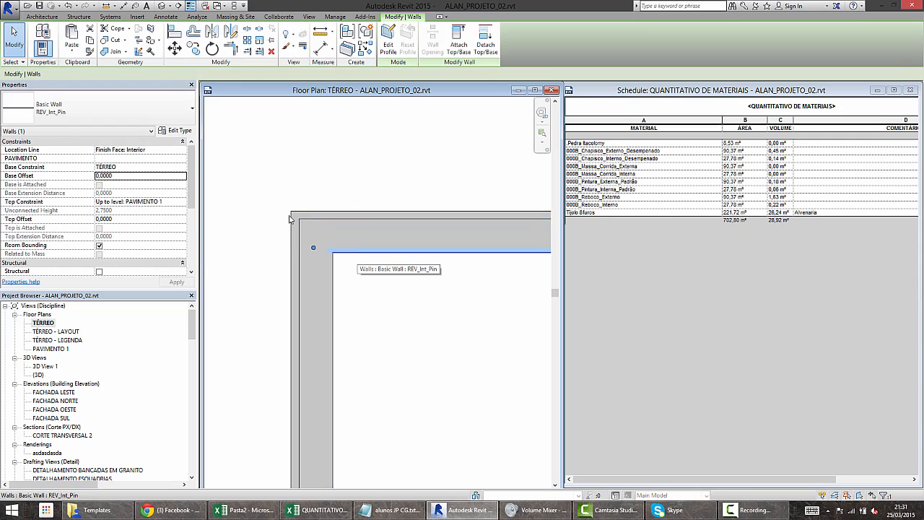
{"action": "left_click", "coordinate": [334, 280]}
- Draw a REV_Int_Pin wall about 2.19 m long along the outer upper face of the inner room
{"action": "scroll", "coordinate": [364, 300], "scroll_direction": "down", "scroll_amount": 3}
{"action": "middle_click_drag", "start_coordinate": [380, 444], "coordinate": [330, 110]}
{"action": "left_click", "coordinate": [42, 16]}
{"action": "key", "text": "w"}
{"action": "key", "text": "a"}
{"action": "scroll", "coordinate": [304, 254], "scroll_direction": "up", "scroll_amount": 2}
{"action": "left_click", "coordinate": [294, 261]}
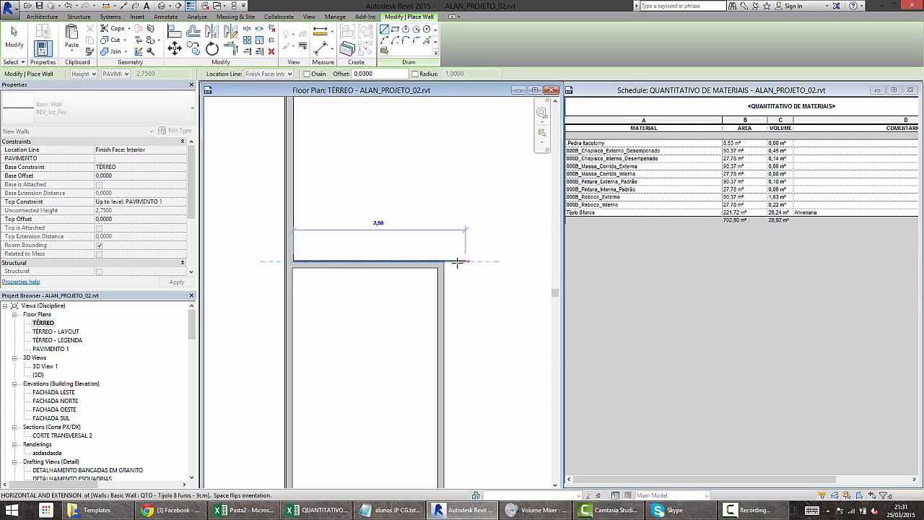
{"action": "left_click", "coordinate": [443, 261]}
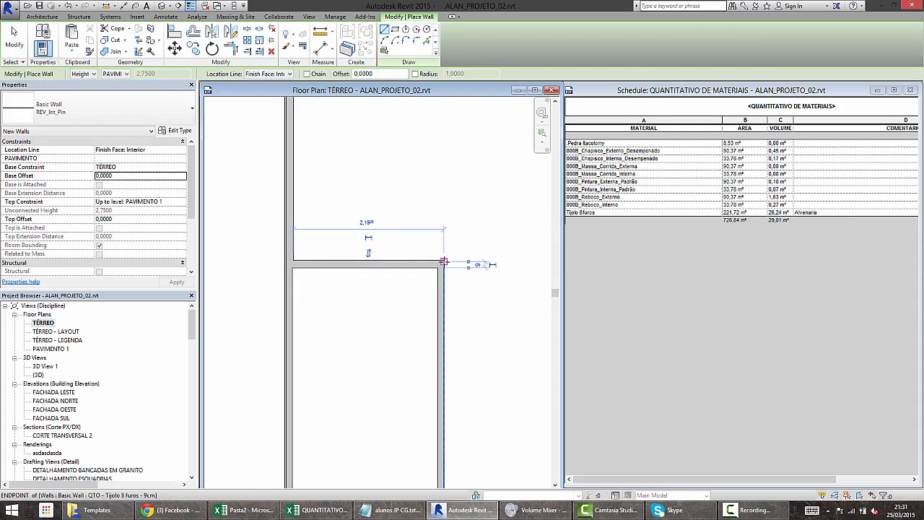
- Draw a REV_Int_Pin wall down the inner room's outer right face and try another along its lower face up to the partition
{"action": "left_click", "coordinate": [443, 261]}
{"action": "scroll", "coordinate": [431, 243], "scroll_direction": "down", "scroll_amount": 2}
{"action": "left_click", "coordinate": [335, 342]}
{"action": "left_click", "coordinate": [362, 198]}
{"action": "left_click", "coordinate": [286, 199]}
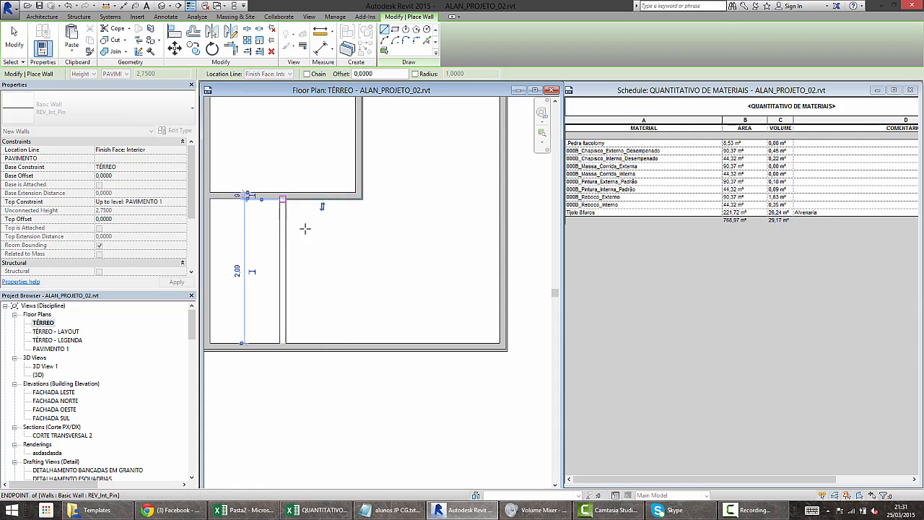
{"action": "key", "text": "Escape"}
{"action": "key", "text": "Escape"}
{"action": "scroll", "coordinate": [347, 299], "scroll_direction": "down", "scroll_amount": 2}
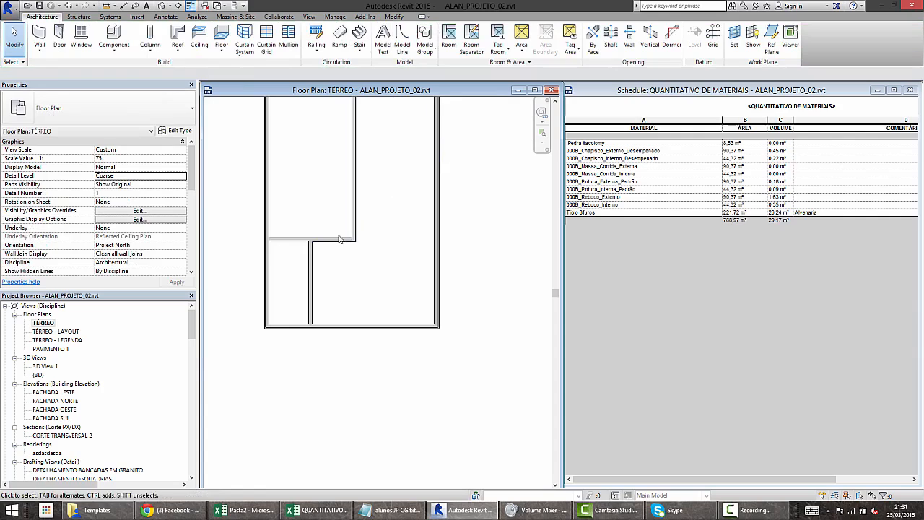
- Examine the brick and finish walls around the rooms of the TÉRREO plan, highlighting all walls of the building
{"action": "middle_click_drag", "start_coordinate": [363, 210], "coordinate": [395, 275]}
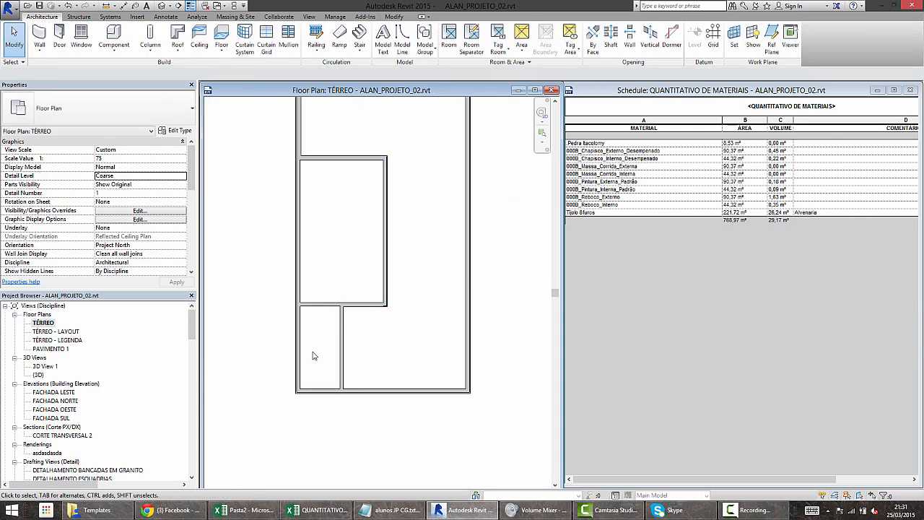
{"action": "scroll", "coordinate": [340, 376], "scroll_direction": "up", "scroll_amount": 3}
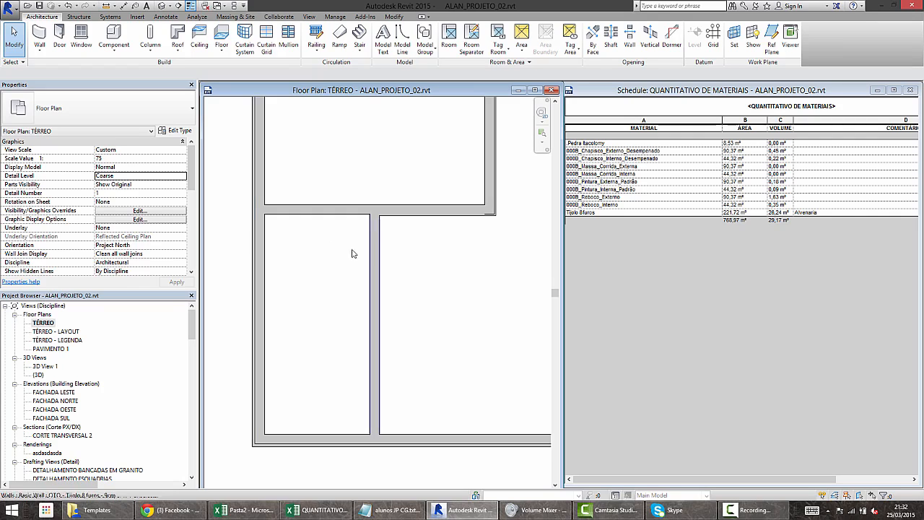
{"action": "scroll", "coordinate": [382, 248], "scroll_direction": "down", "scroll_amount": 2}
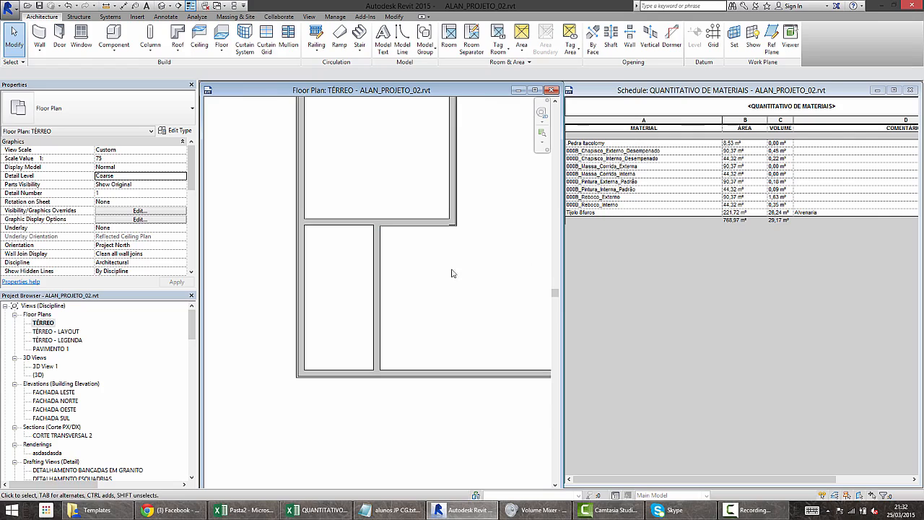
{"action": "scroll", "coordinate": [437, 291], "scroll_direction": "down", "scroll_amount": 2}
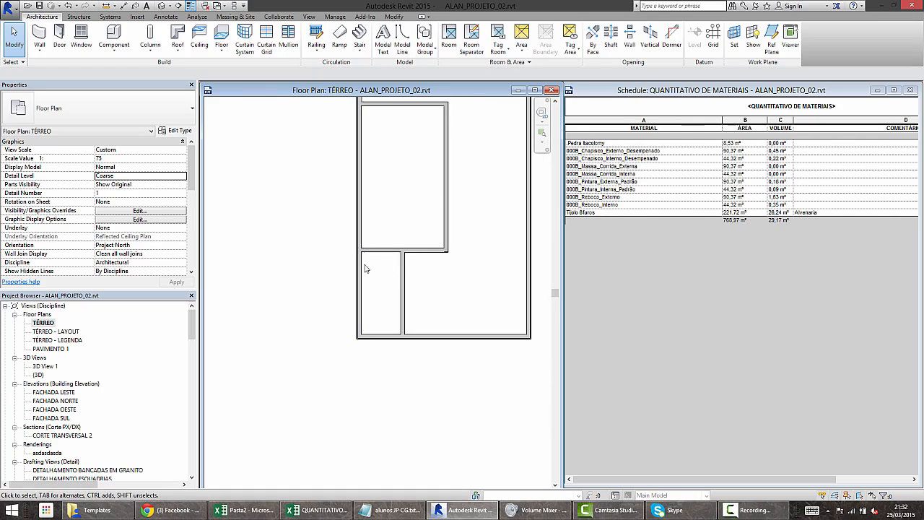
{"action": "middle_click_drag", "start_coordinate": [383, 211], "coordinate": [337, 303]}
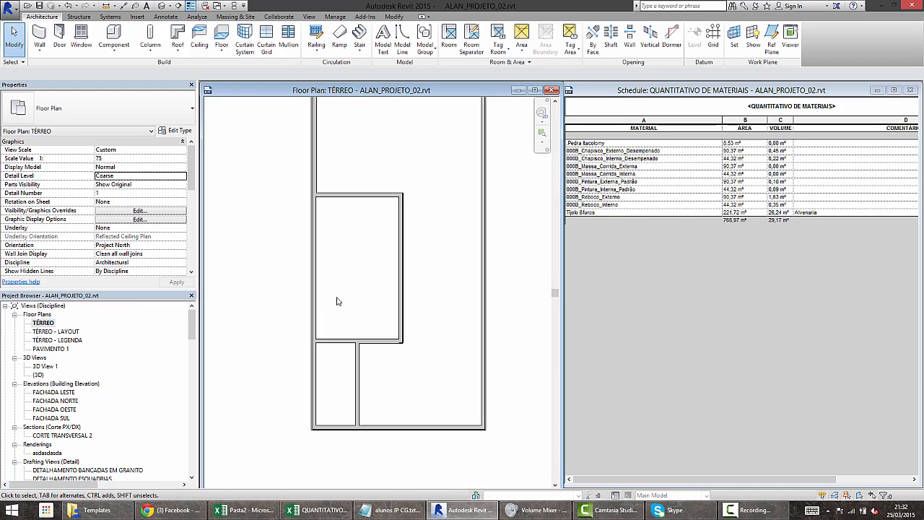
{"action": "scroll", "coordinate": [324, 227], "scroll_direction": "up", "scroll_amount": 2}
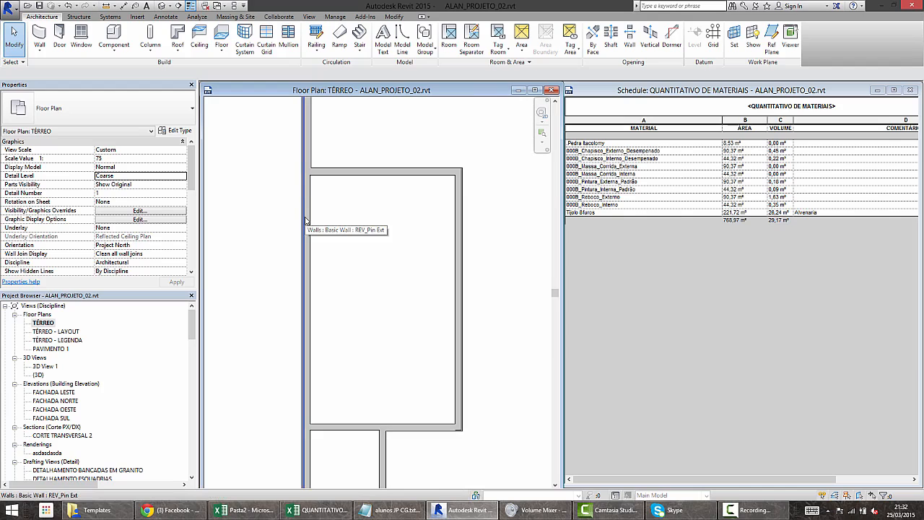
{"action": "scroll", "coordinate": [305, 218], "scroll_direction": "up", "scroll_amount": 1}
{"action": "scroll", "coordinate": [307, 218], "scroll_direction": "down", "scroll_amount": 3}
{"action": "middle_click_drag", "start_coordinate": [308, 217], "coordinate": [529, 243]}
{"action": "middle_click_drag", "start_coordinate": [405, 258], "coordinate": [271, 245]}
{"action": "scroll", "coordinate": [393, 254], "scroll_direction": "down", "scroll_amount": 3}
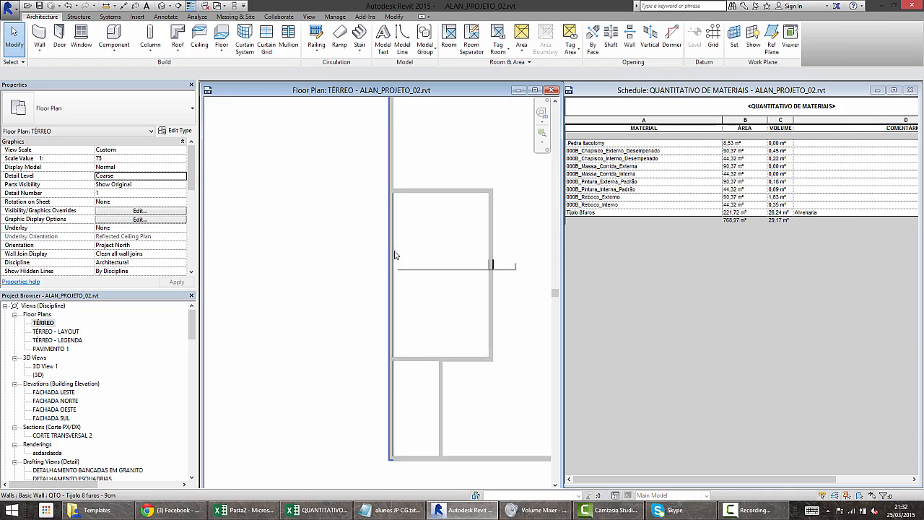
{"action": "left_click_drag", "start_coordinate": [378, 139], "coordinate": [502, 380]}
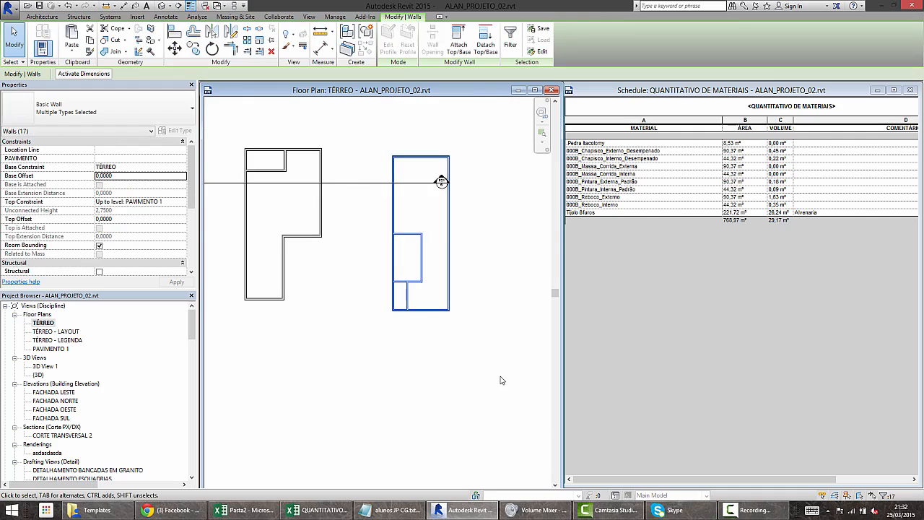
{"action": "key", "text": "Escape"}
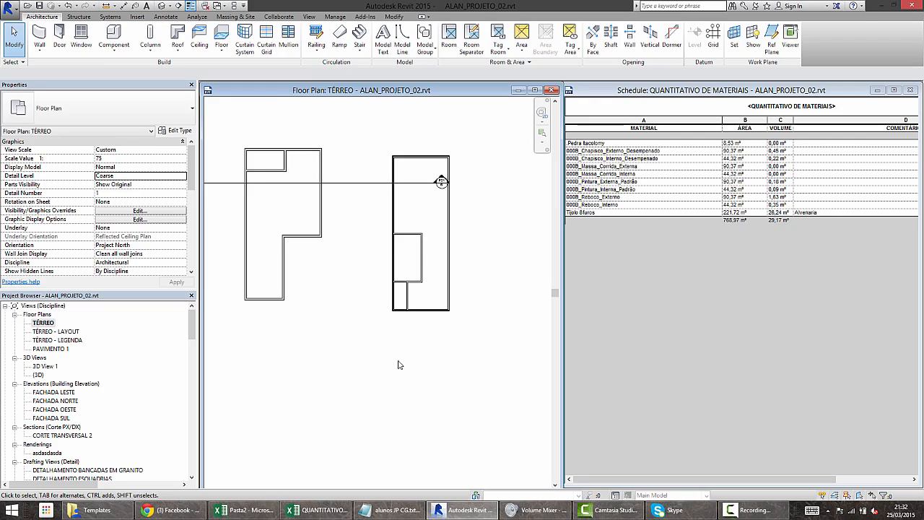
- Compare the two buildings in the TÉRREO plan, highlighting the QTO - 15cm walls and the separately finished walls in turn
{"action": "left_click_drag", "start_coordinate": [383, 135], "coordinate": [499, 341]}
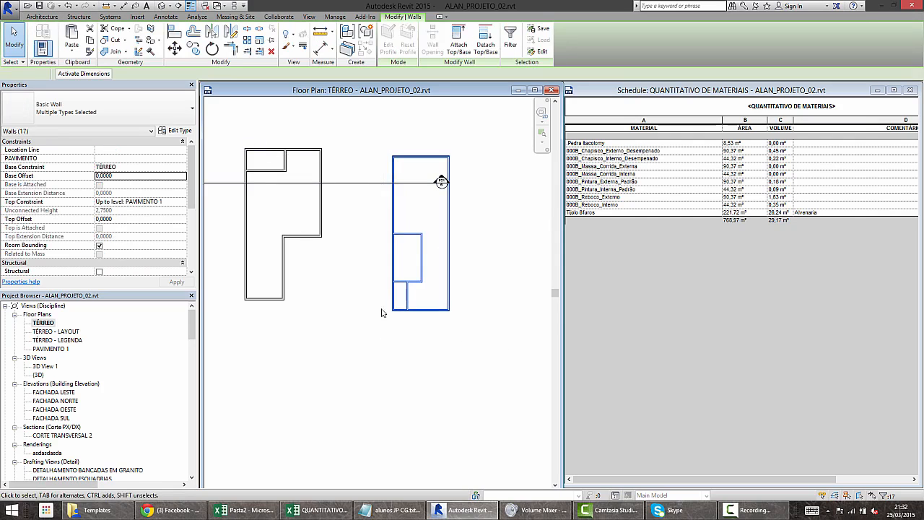
{"action": "left_click_drag", "start_coordinate": [217, 127], "coordinate": [342, 329]}
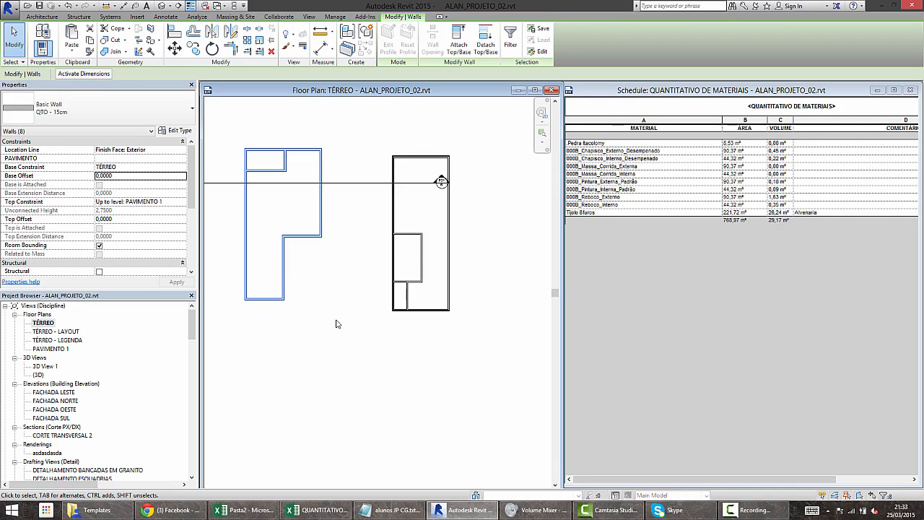
{"action": "left_click", "coordinate": [334, 304]}
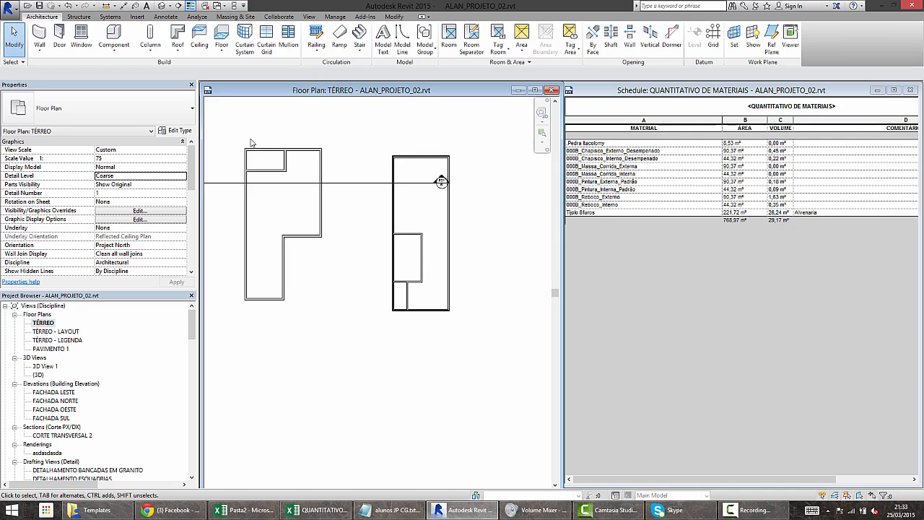
{"action": "left_click_drag", "start_coordinate": [355, 129], "coordinate": [552, 394]}
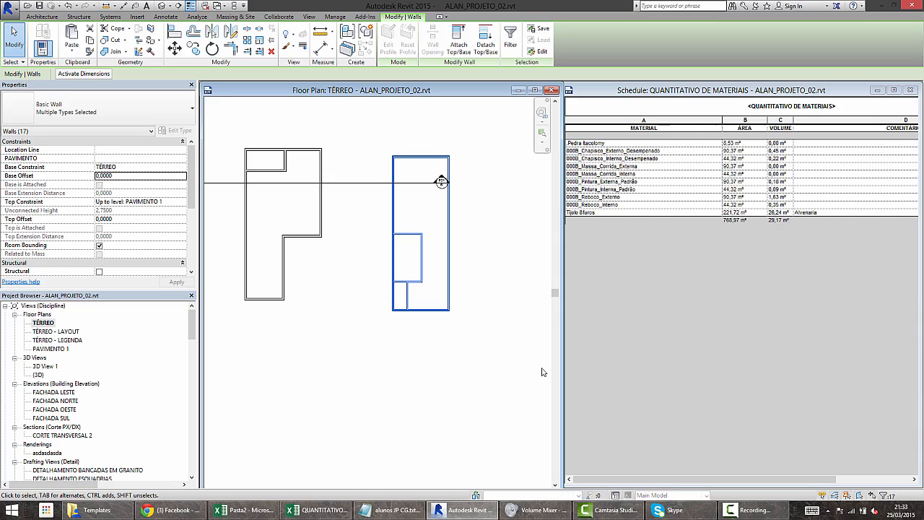
{"action": "left_click", "coordinate": [382, 366]}
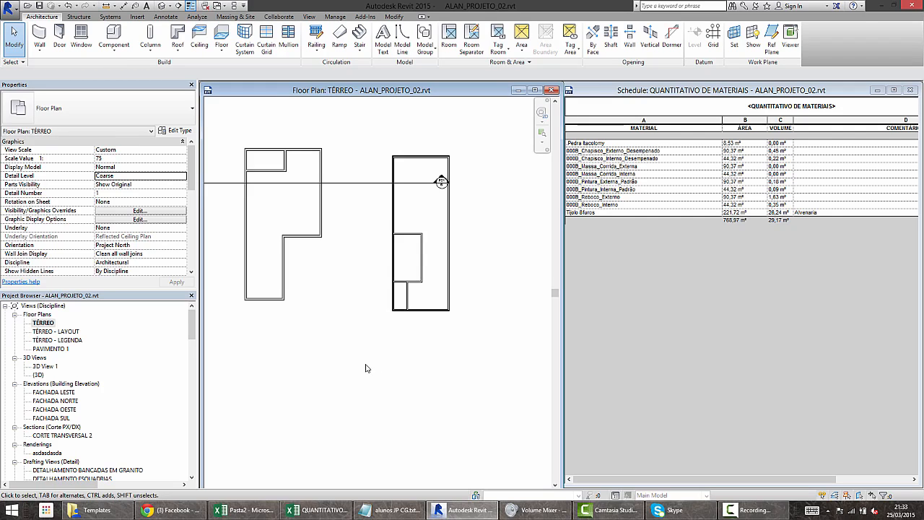
{"action": "middle_click_drag", "start_coordinate": [378, 215], "coordinate": [425, 273]}
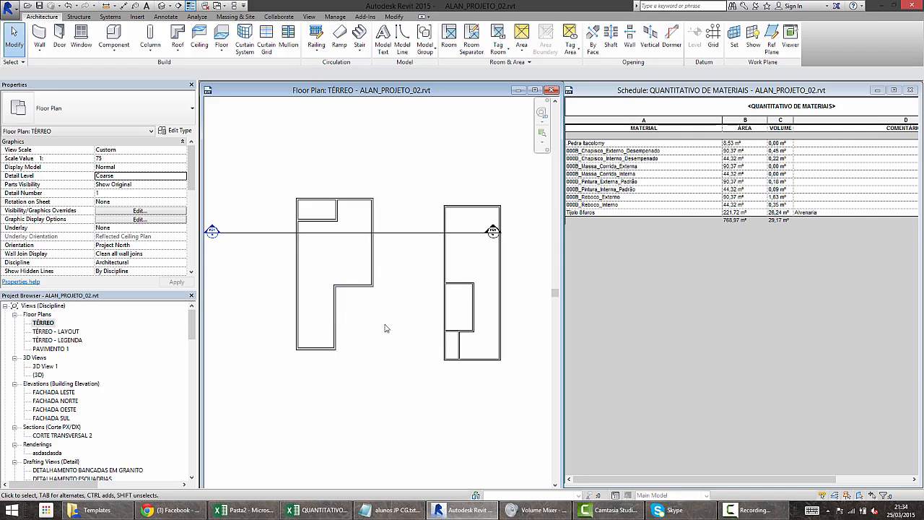
{"action": "middle_click_drag", "start_coordinate": [408, 189], "coordinate": [470, 310]}
{"action": "middle_click_drag", "start_coordinate": [481, 267], "coordinate": [437, 214]}
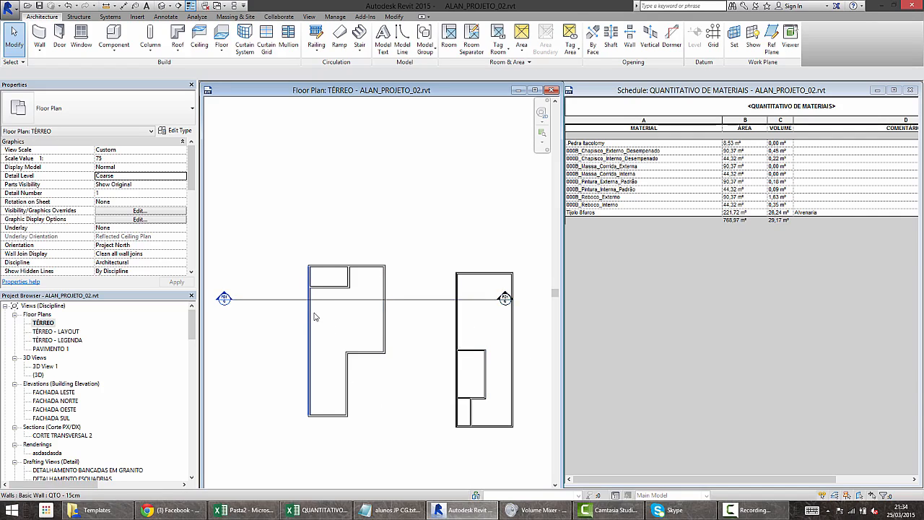
{"action": "left_click_drag", "start_coordinate": [291, 228], "coordinate": [419, 460]}
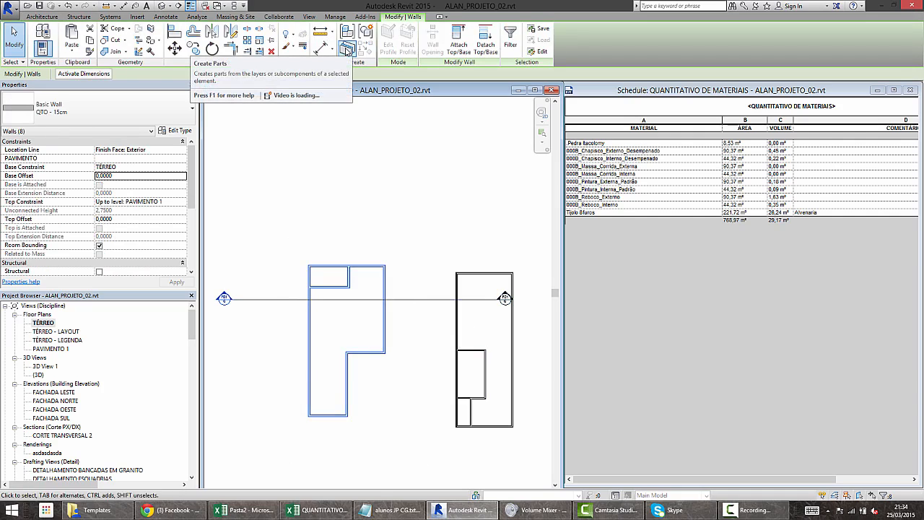
{"action": "left_click", "coordinate": [374, 211]}
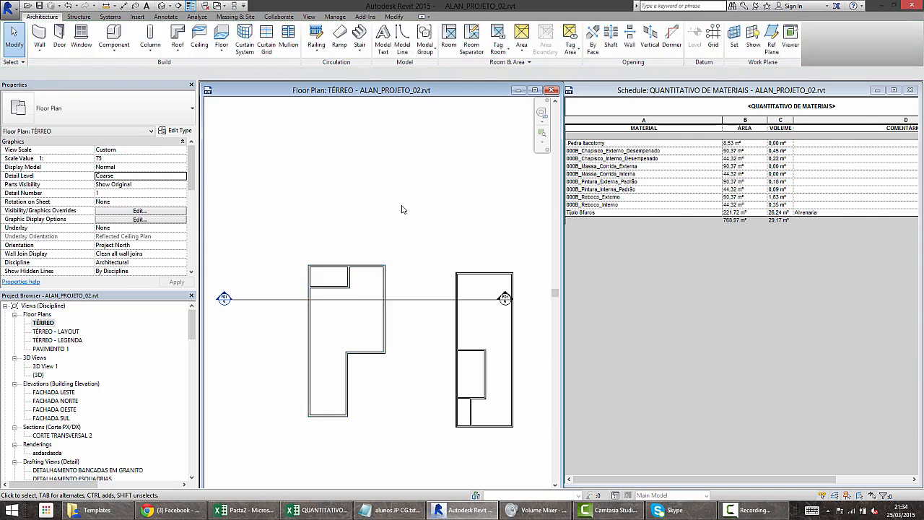
- Start a floor on TÉRREO and examine the layer materials in the structure of the 40cm - Cerâmica type
{"action": "middle_click_drag", "start_coordinate": [390, 186], "coordinate": [374, 218]}
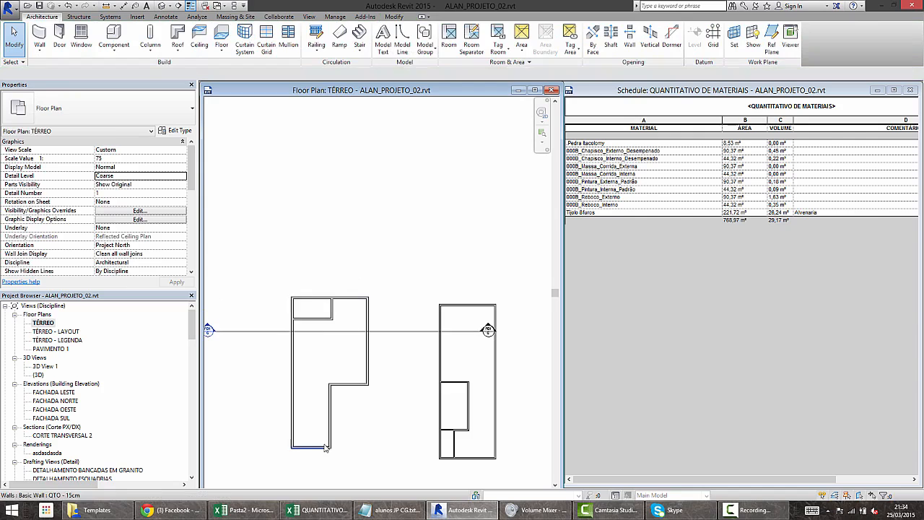
{"action": "scroll", "coordinate": [341, 427], "scroll_direction": "up", "scroll_amount": 2}
{"action": "middle_click_drag", "start_coordinate": [365, 427], "coordinate": [404, 385]}
{"action": "middle_click_drag", "start_coordinate": [461, 359], "coordinate": [366, 349]}
{"action": "scroll", "coordinate": [410, 343], "scroll_direction": "down", "scroll_amount": 1}
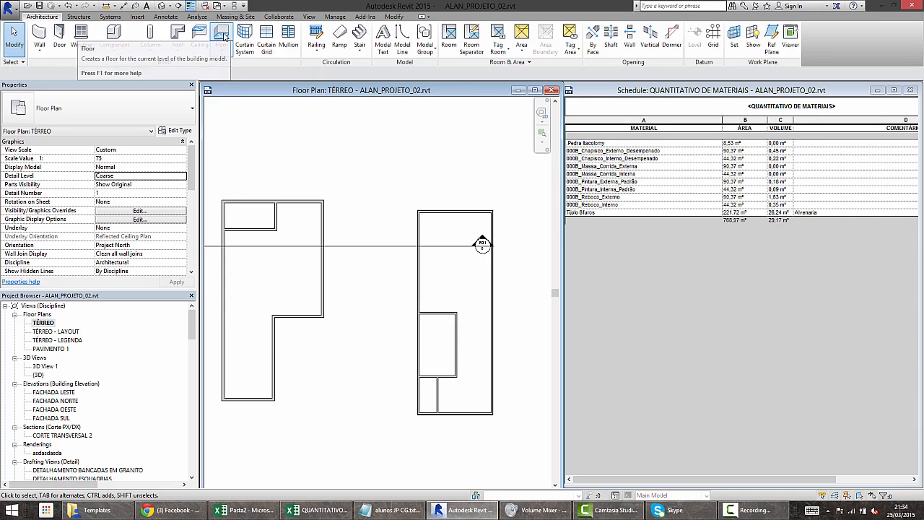
{"action": "left_click", "coordinate": [223, 34]}
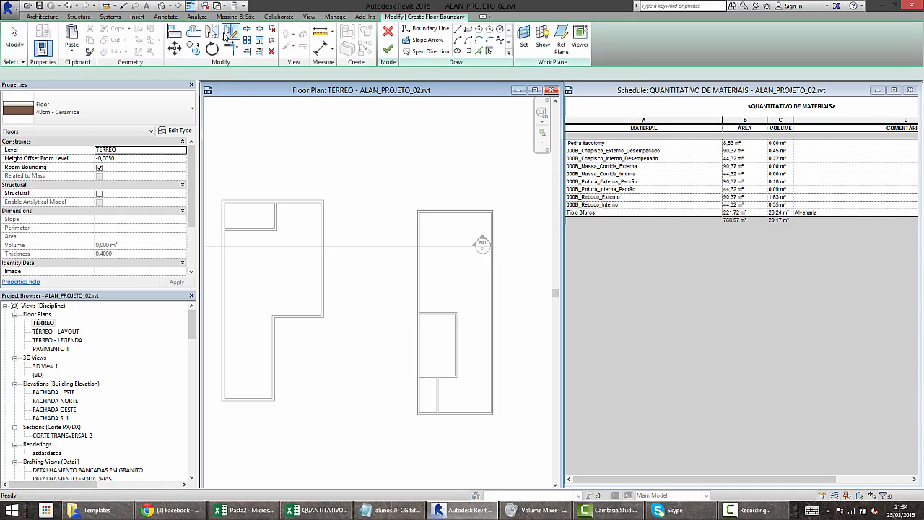
{"action": "left_click", "coordinate": [172, 131]}
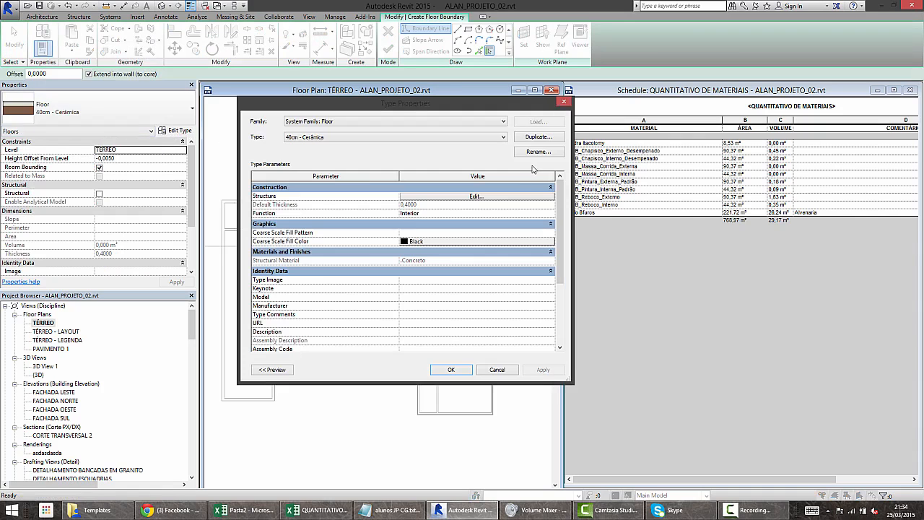
{"action": "left_click", "coordinate": [511, 199]}
{"action": "left_click", "coordinate": [349, 189]}
{"action": "left_click", "coordinate": [356, 195]}
{"action": "left_click", "coordinate": [356, 215]}
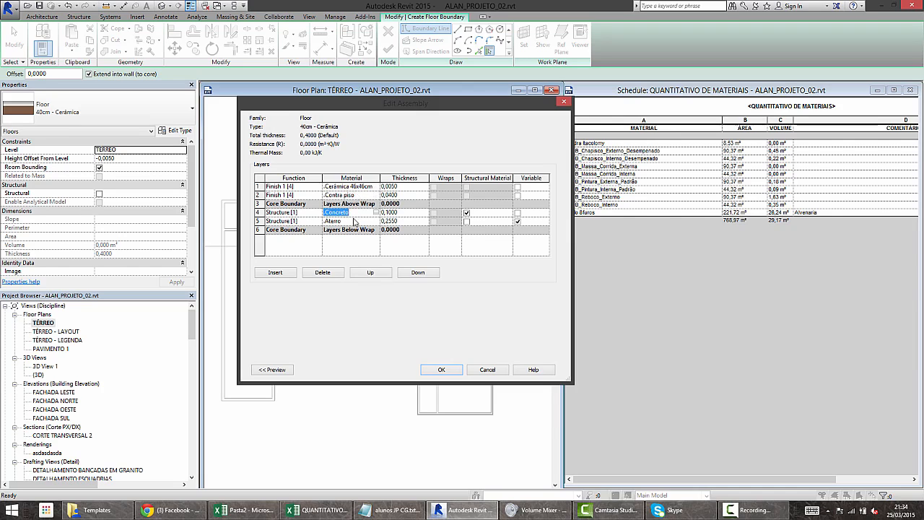
{"action": "left_click", "coordinate": [353, 222]}
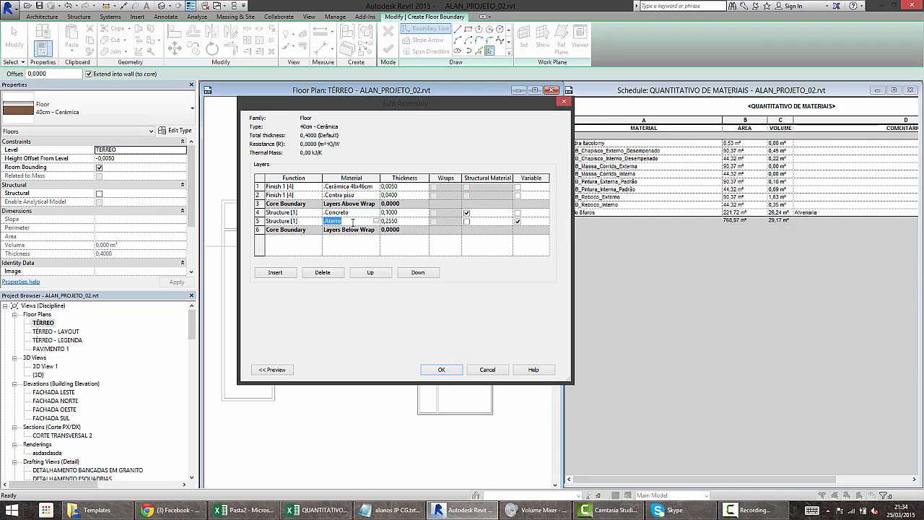
- Try inserting several blank structure layers above the .Aterro layer of the floor assembly, and delete them
{"action": "left_click", "coordinate": [258, 220]}
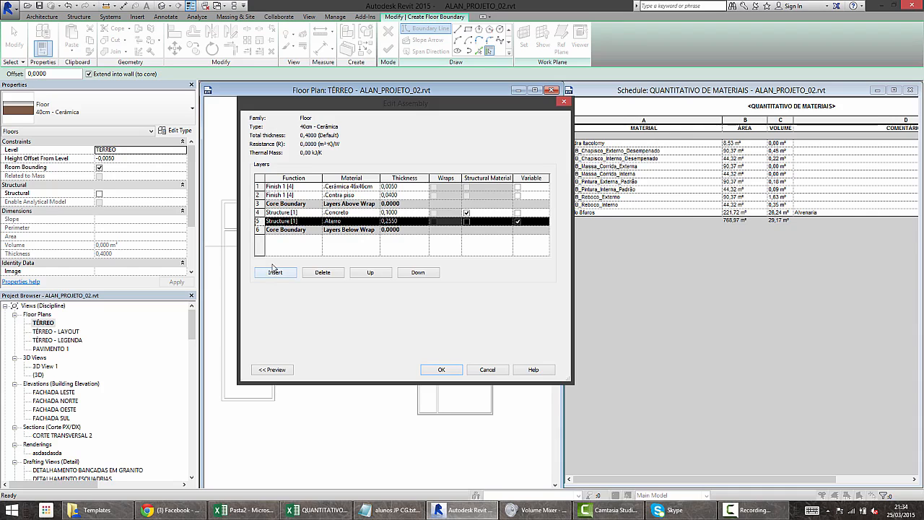
{"action": "left_click", "coordinate": [275, 273]}
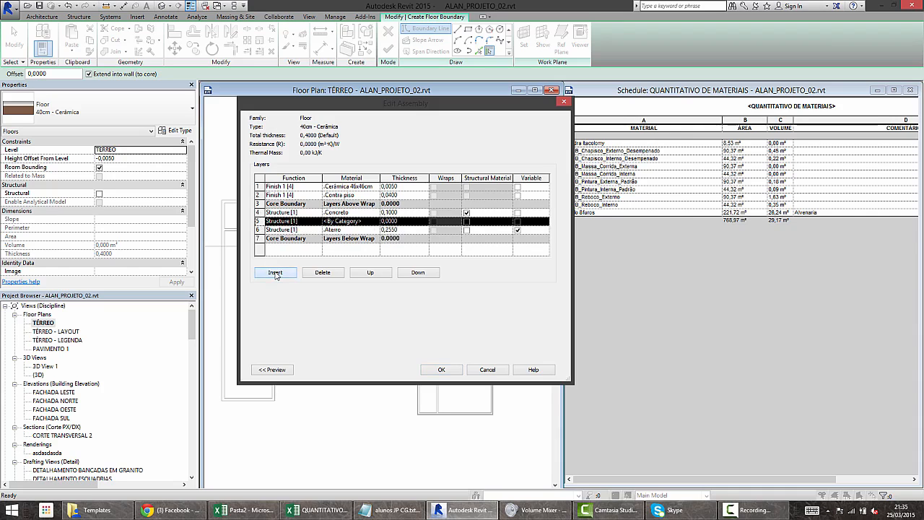
{"action": "left_click", "coordinate": [276, 273]}
{"action": "left_click", "coordinate": [275, 273]}
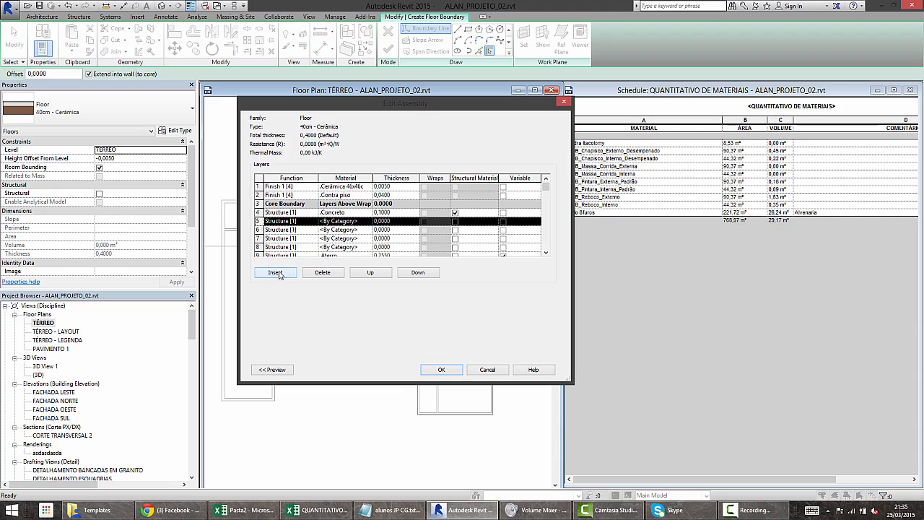
{"action": "left_click", "coordinate": [322, 273]}
{"action": "left_click", "coordinate": [322, 272]}
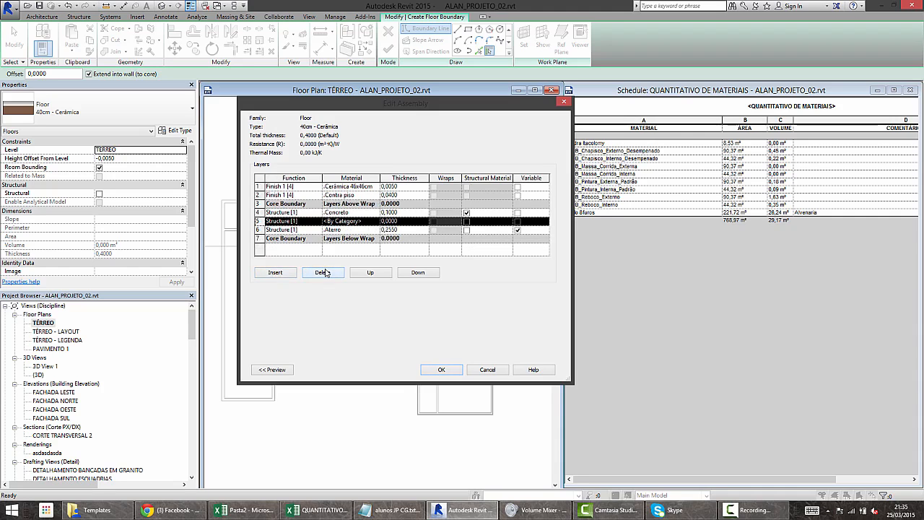
{"action": "left_click", "coordinate": [325, 272]}
- Check the .Aterro layer's material and thickness, close the floor type settings and cancel the floor sketch
{"action": "left_click", "coordinate": [349, 221]}
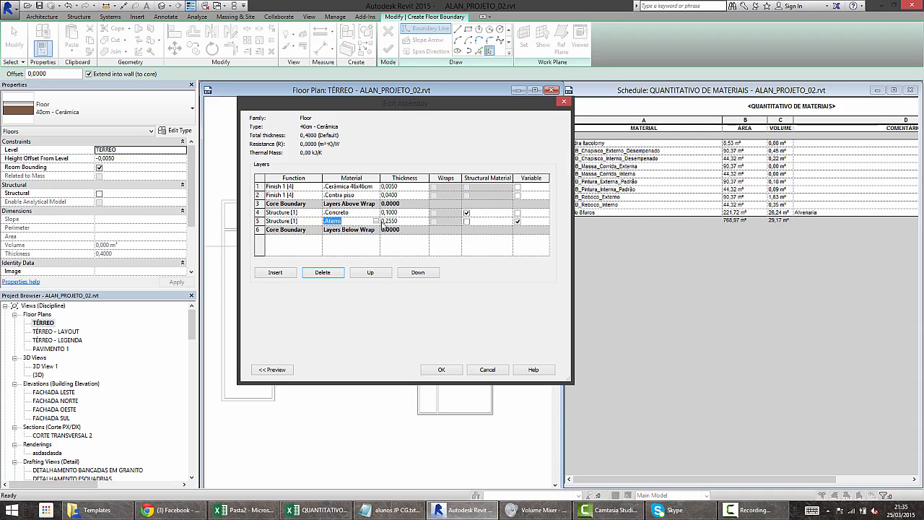
{"action": "left_click", "coordinate": [406, 223]}
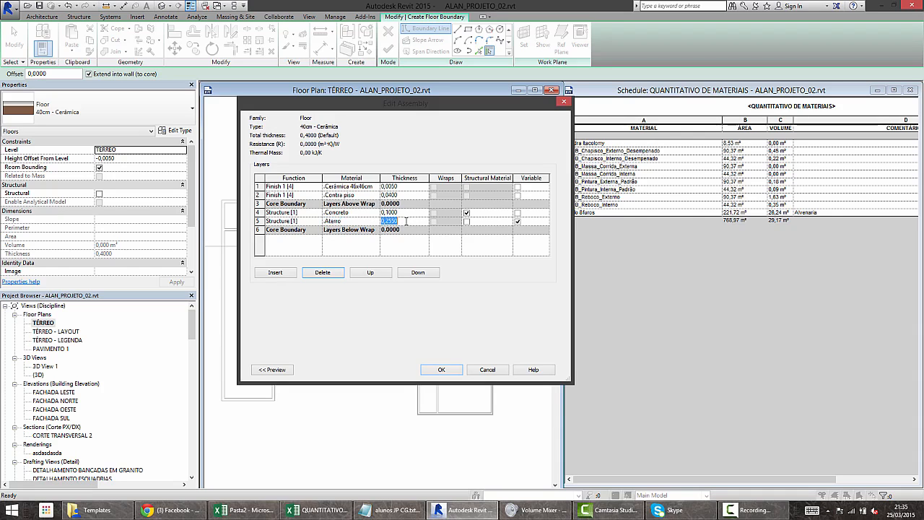
{"action": "left_click", "coordinate": [442, 371]}
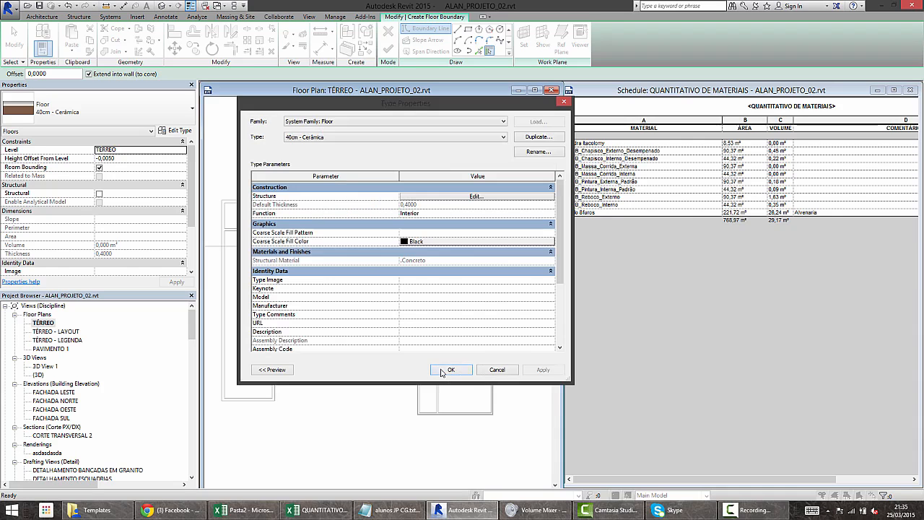
{"action": "left_click", "coordinate": [443, 371]}
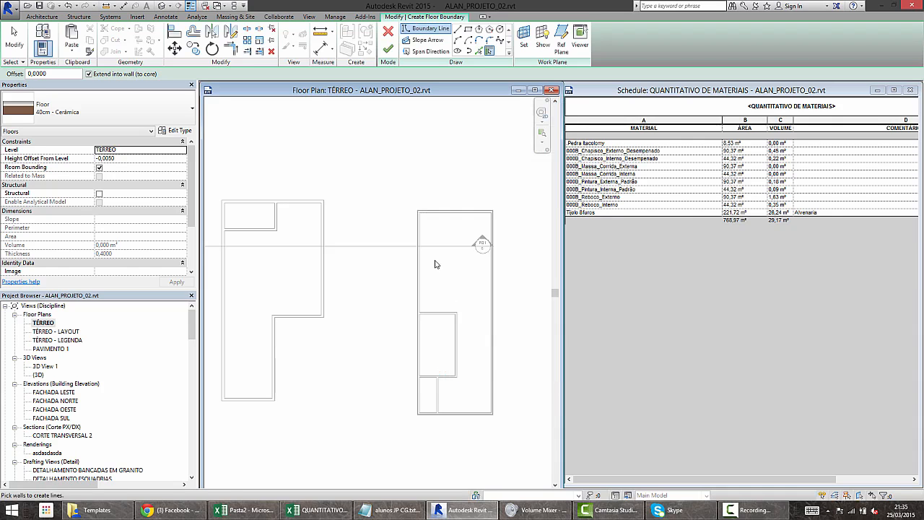
{"action": "middle_click_drag", "start_coordinate": [435, 262], "coordinate": [518, 231]}
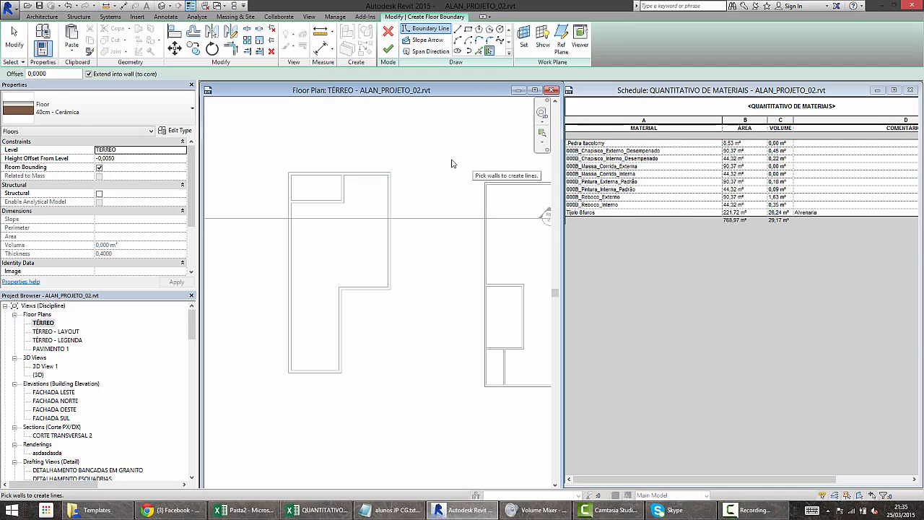
{"action": "middle_click_drag", "start_coordinate": [426, 161], "coordinate": [402, 187]}
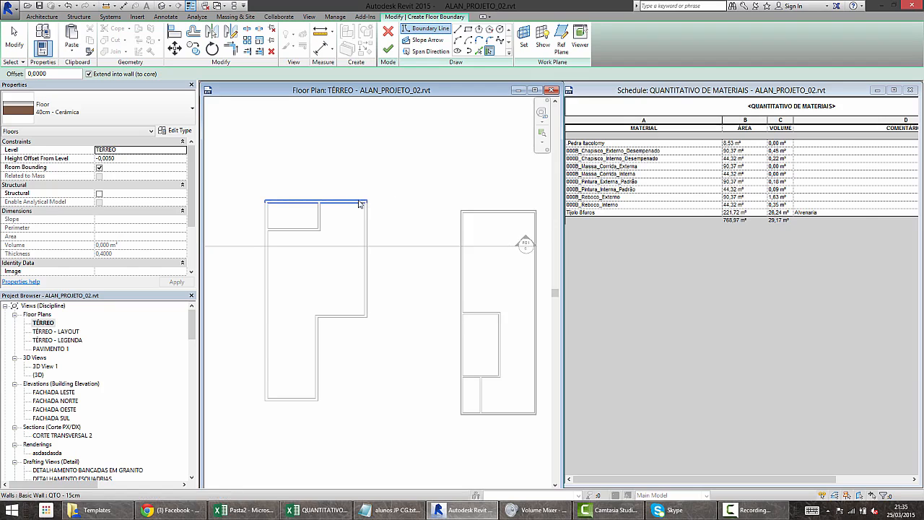
{"action": "left_click", "coordinate": [390, 33]}
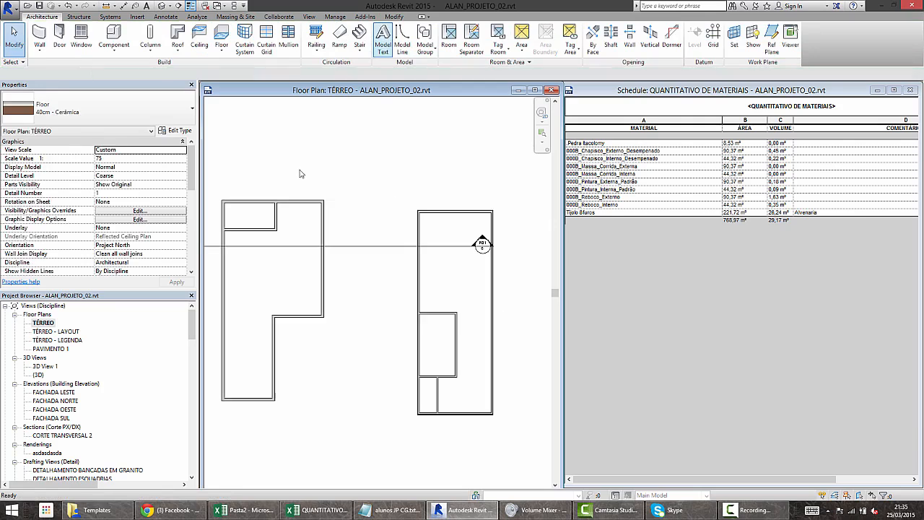
- Change all eight QTO - 15cm walls of the building in the western half of the plan to the Basic Wall type 15cm
{"action": "middle_click_drag", "start_coordinate": [233, 195], "coordinate": [377, 174]}
{"action": "left_click_drag", "start_coordinate": [332, 140], "coordinate": [510, 413]}
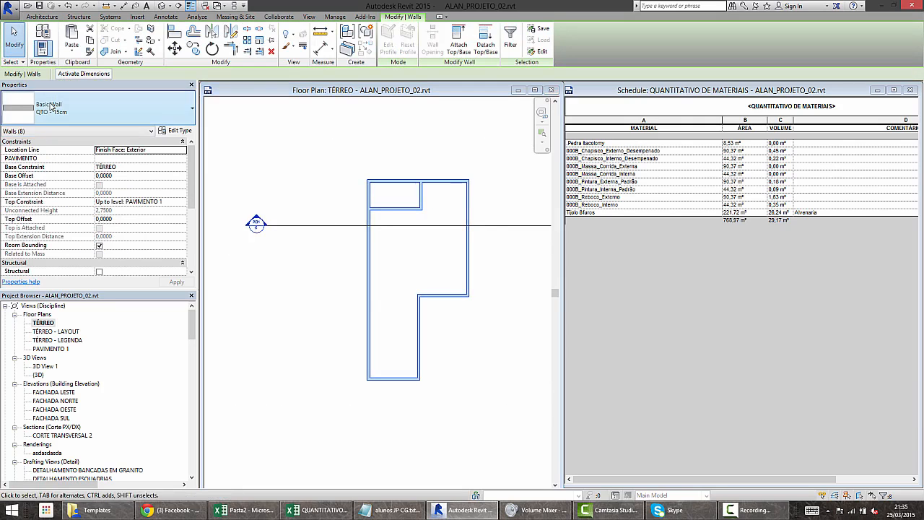
{"action": "left_click", "coordinate": [50, 108]}
{"action": "scroll", "coordinate": [55, 144], "scroll_direction": "up", "scroll_amount": 5}
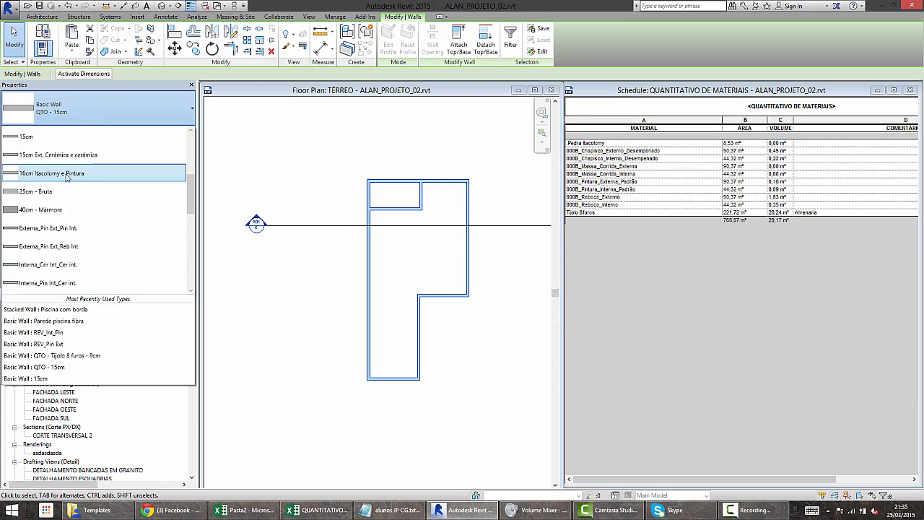
{"action": "left_click", "coordinate": [55, 141]}
{"action": "left_click", "coordinate": [416, 175]}
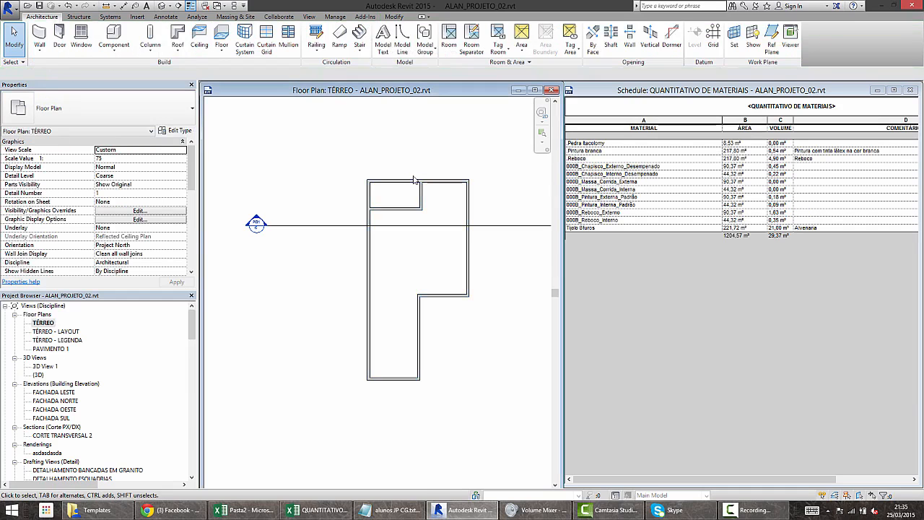
{"action": "scroll", "coordinate": [413, 177], "scroll_direction": "up", "scroll_amount": 2}
{"action": "scroll", "coordinate": [318, 182], "scroll_direction": "down", "scroll_amount": 4}
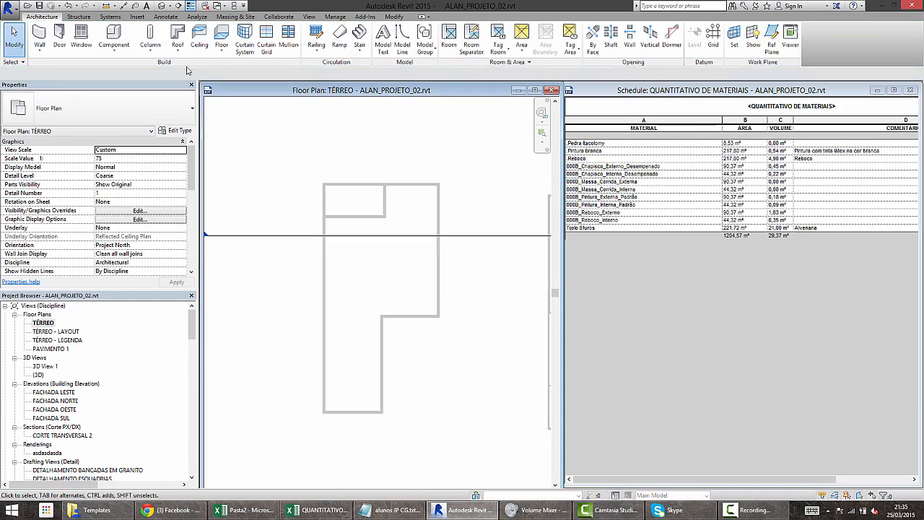
{"action": "left_click", "coordinate": [177, 34]}
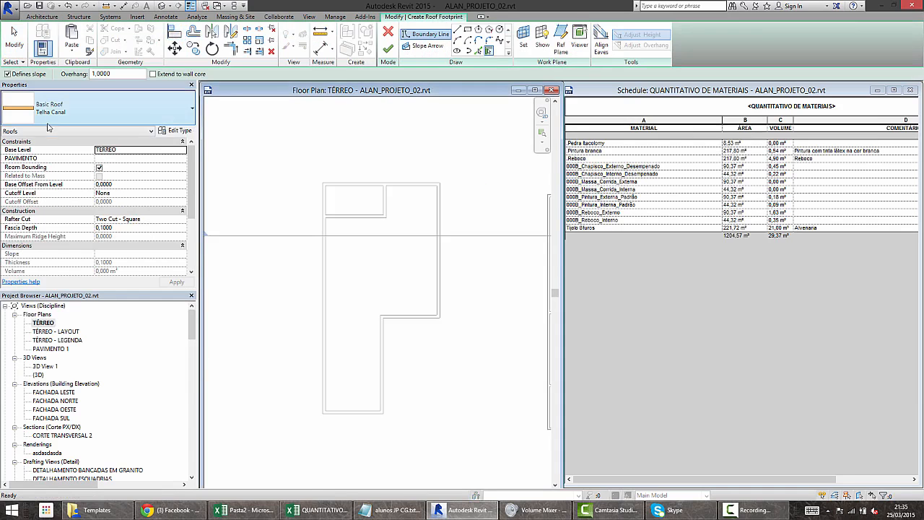
{"action": "key", "text": "Escape"}
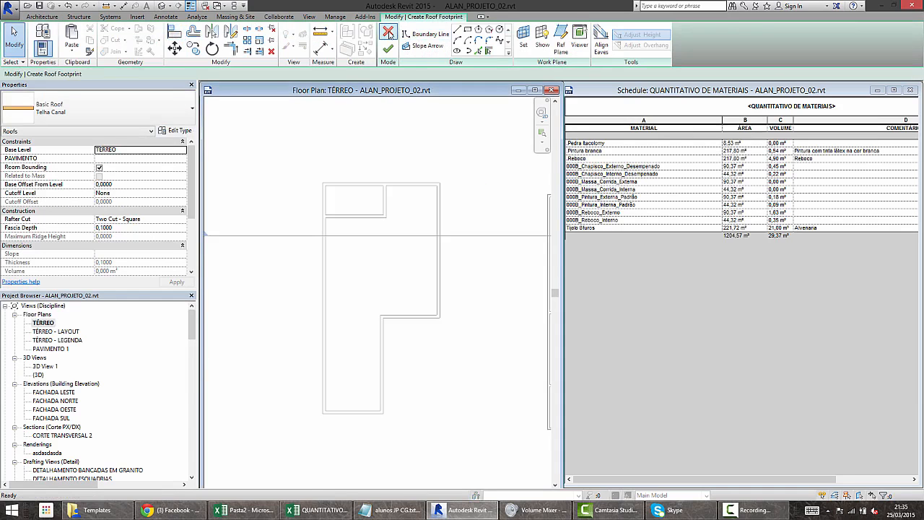
{"action": "left_click", "coordinate": [388, 32]}
- Sketch the boundary of a 40cm - Cerâmica floor on TÉRREO by picking the six outer 15cm walls, extending into the wall core
{"action": "left_click", "coordinate": [221, 34]}
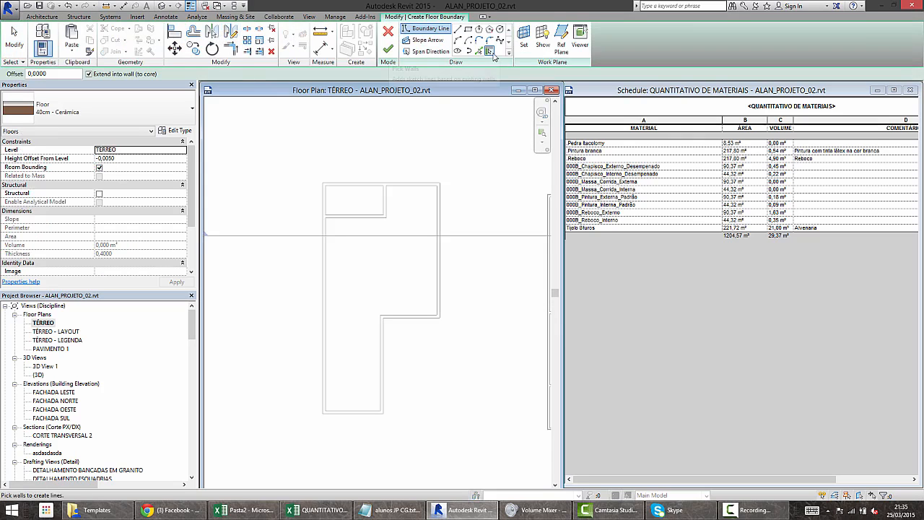
{"action": "left_click", "coordinate": [343, 185]}
{"action": "left_click", "coordinate": [327, 206]}
{"action": "left_click", "coordinate": [354, 415]}
{"action": "left_click", "coordinate": [383, 388]}
{"action": "left_click", "coordinate": [413, 317]}
{"action": "left_click", "coordinate": [439, 298]}
{"action": "scroll", "coordinate": [442, 316], "scroll_direction": "up", "scroll_amount": 4}
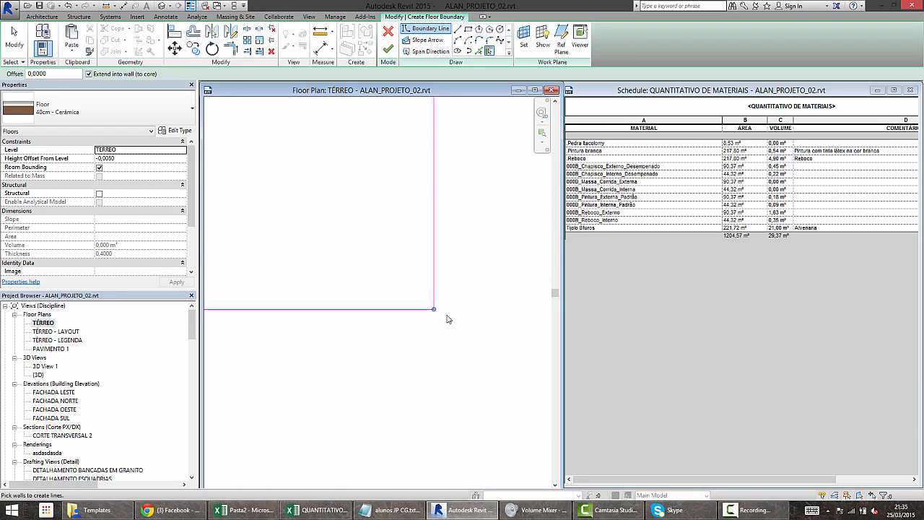
{"action": "scroll", "coordinate": [432, 324], "scroll_direction": "up", "scroll_amount": 2}
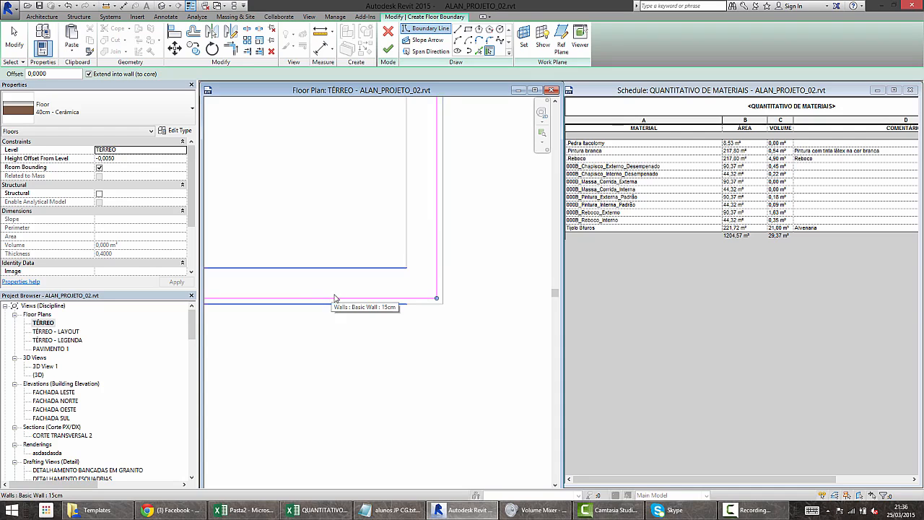
- Finish the 40cm - Cerâmica floor bounded by the 15cm walls on TÉRREO and delete that floor
{"action": "scroll", "coordinate": [344, 302], "scroll_direction": "down", "scroll_amount": 5}
{"action": "middle_click_drag", "start_coordinate": [374, 271], "coordinate": [558, 261]}
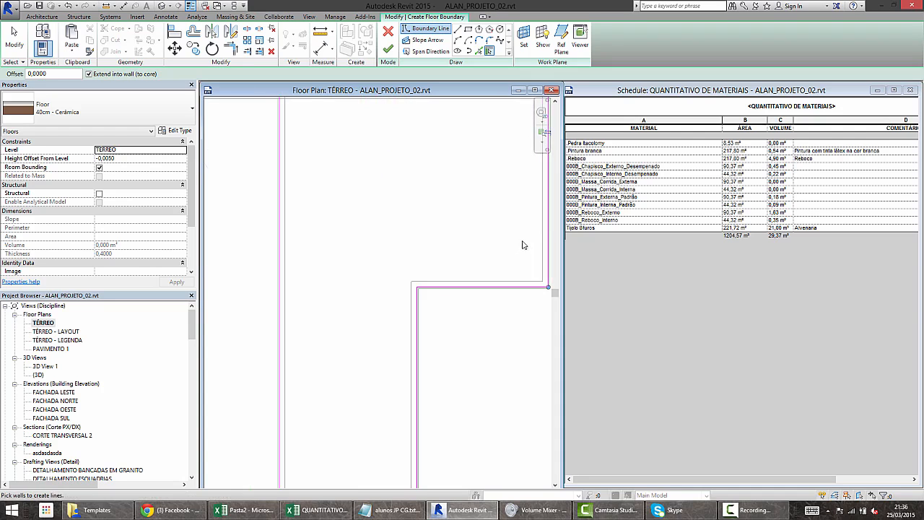
{"action": "scroll", "coordinate": [525, 245], "scroll_direction": "down", "scroll_amount": 2}
{"action": "middle_click_drag", "start_coordinate": [420, 211], "coordinate": [339, 246]}
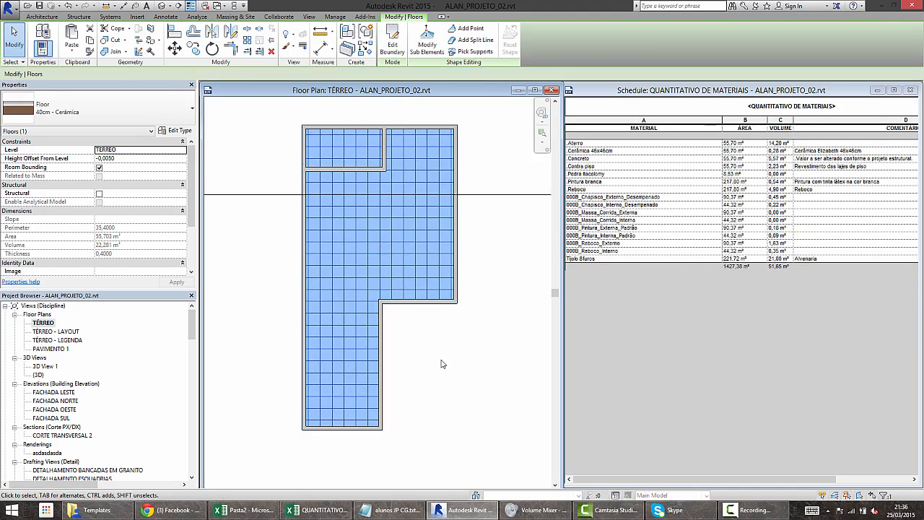
{"action": "key", "text": "Delete"}
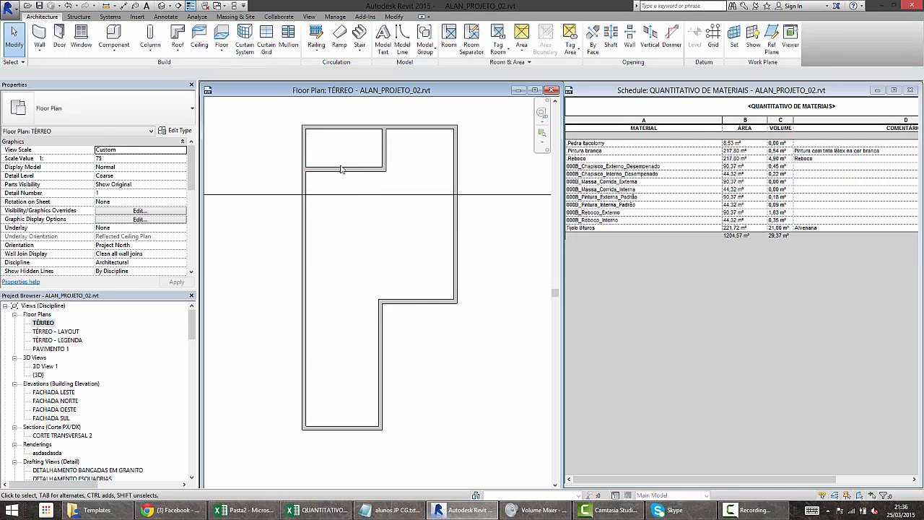
- Change all eight 15cm walls of the building on TÉRREO to the Basic Wall type QTO - 15cm
{"action": "left_click_drag", "start_coordinate": [289, 113], "coordinate": [503, 473]}
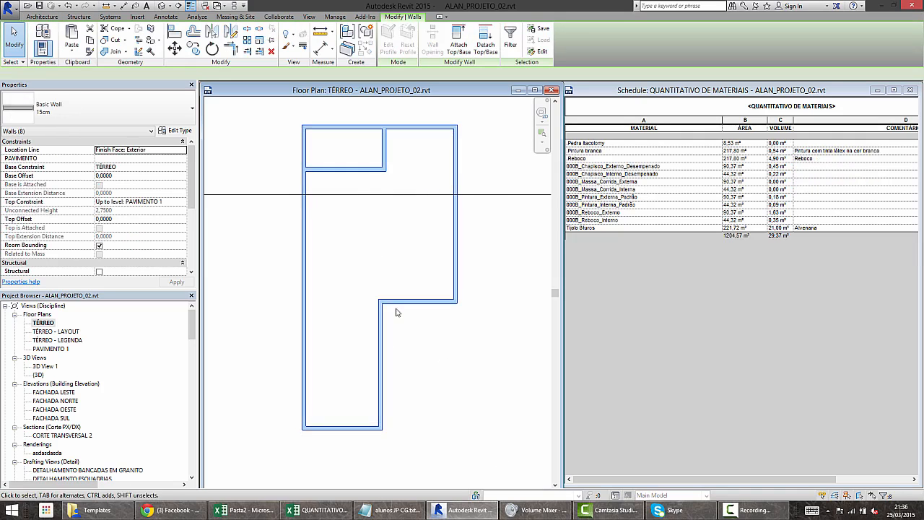
{"action": "left_click", "coordinate": [119, 114]}
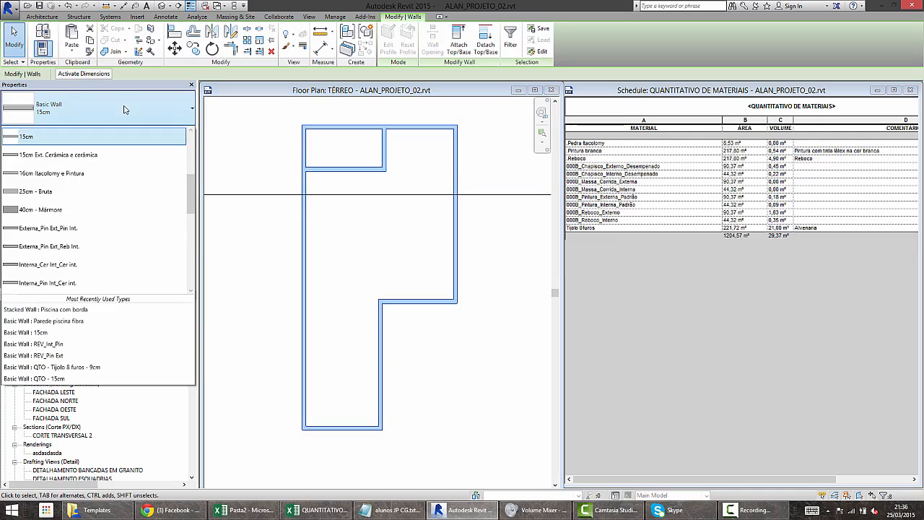
{"action": "scroll", "coordinate": [109, 173], "scroll_direction": "up", "scroll_amount": 4}
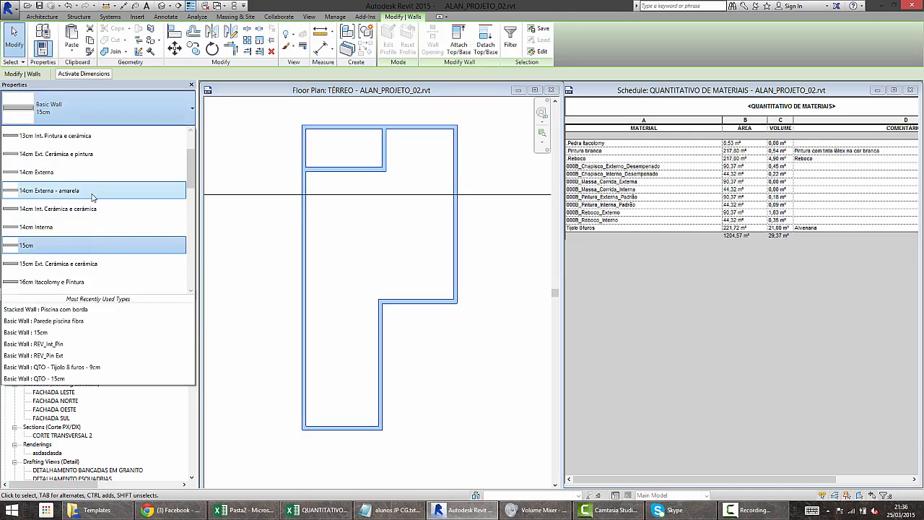
{"action": "scroll", "coordinate": [85, 206], "scroll_direction": "down", "scroll_amount": 3}
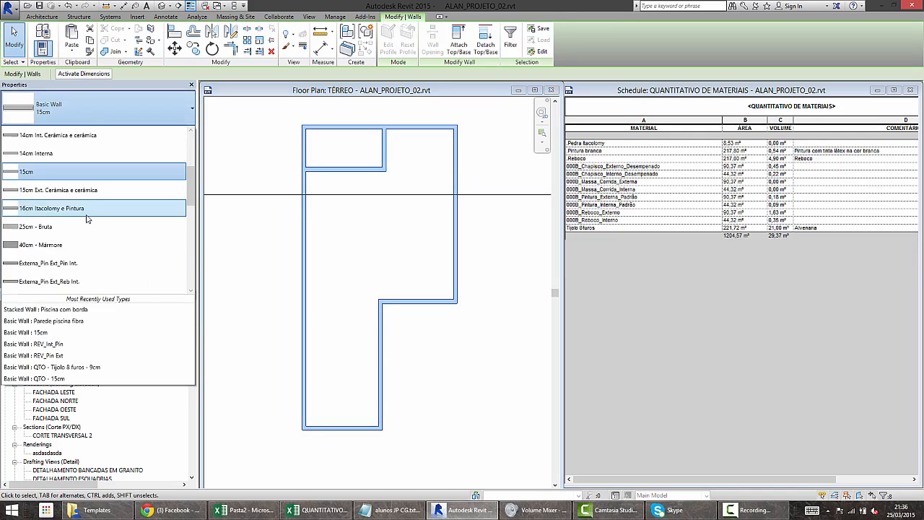
{"action": "scroll", "coordinate": [86, 225], "scroll_direction": "down", "scroll_amount": 3}
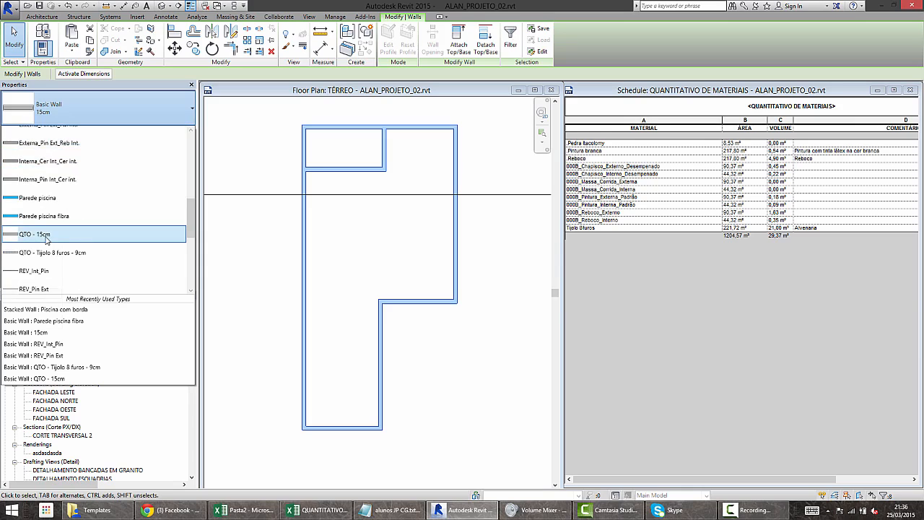
{"action": "left_click", "coordinate": [47, 236]}
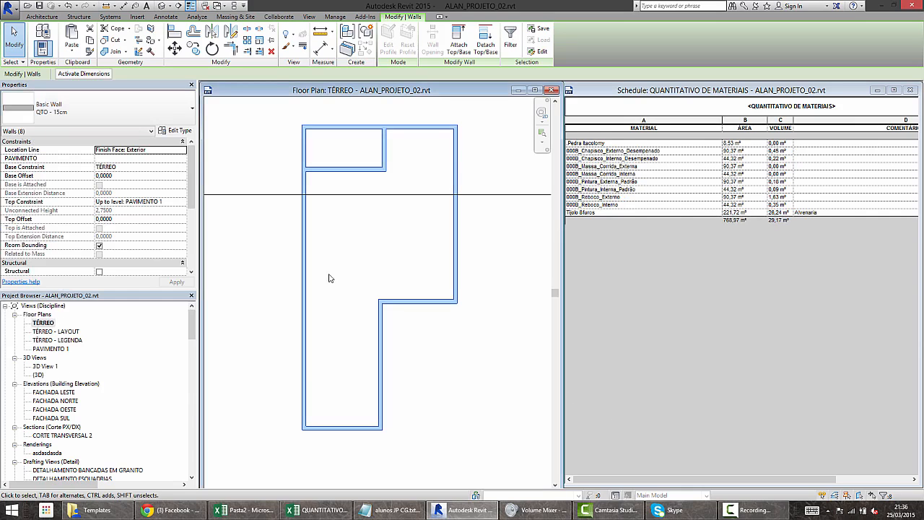
- Examine the layer structure and material of the QTO - 15cm wall type, leaving it as is
{"action": "left_click", "coordinate": [174, 131]}
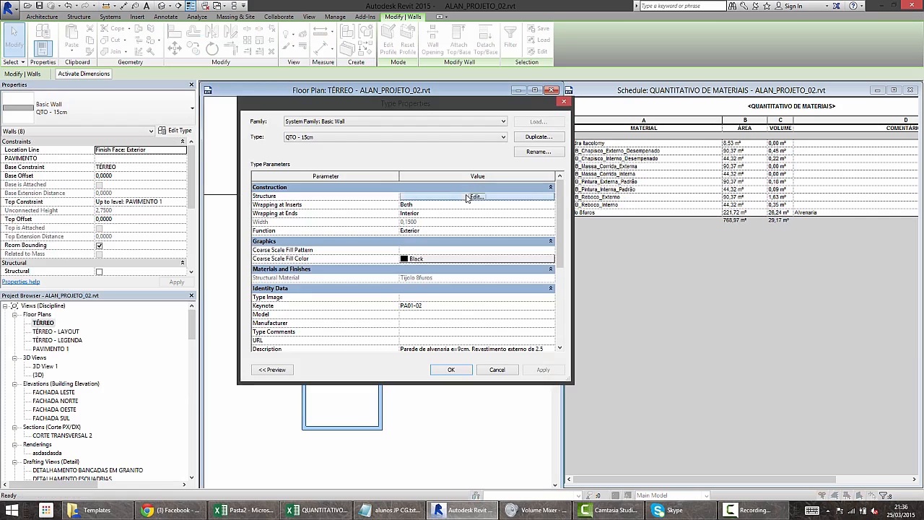
{"action": "left_click", "coordinate": [467, 197]}
{"action": "left_click", "coordinate": [361, 203]}
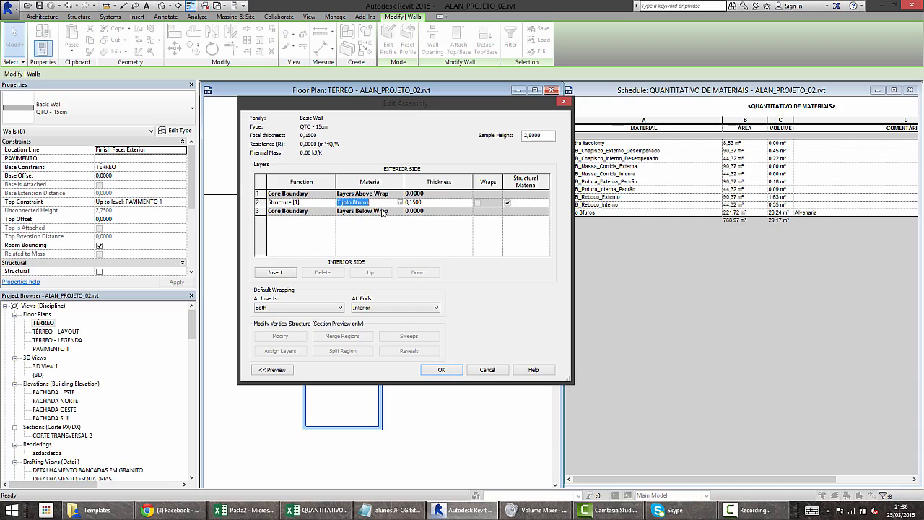
{"action": "key", "text": "Return"}
{"action": "key", "text": "Return"}
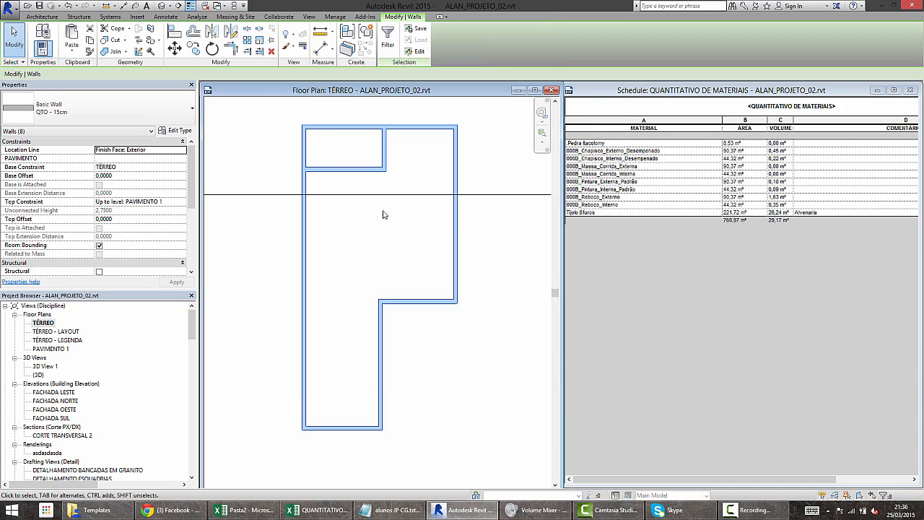
- Start a new 40cm - Cerâmica floor on the TÉRREO level
{"action": "left_click", "coordinate": [55, 17]}
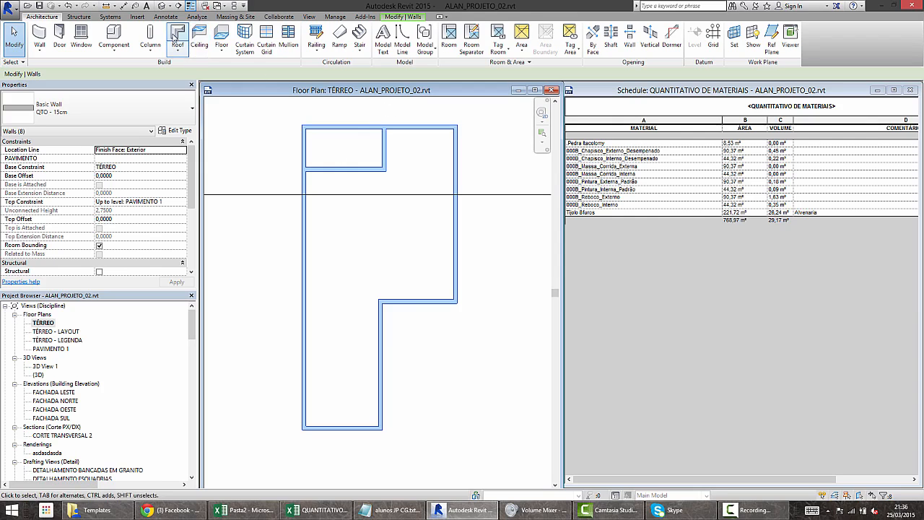
{"action": "left_click", "coordinate": [219, 36]}
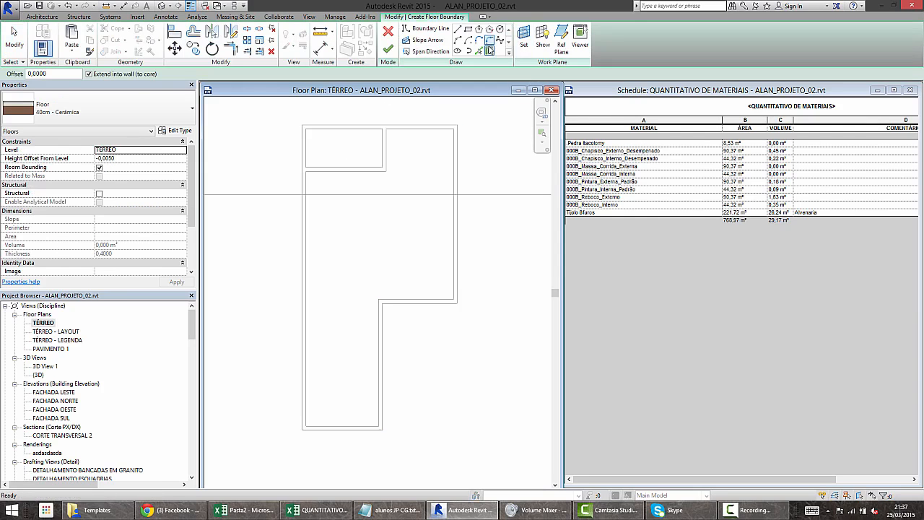
- Try tracing the floor boundary by picking the six outer walls of the L-shaped building
{"action": "left_click", "coordinate": [414, 128]}
{"action": "left_click", "coordinate": [456, 188]}
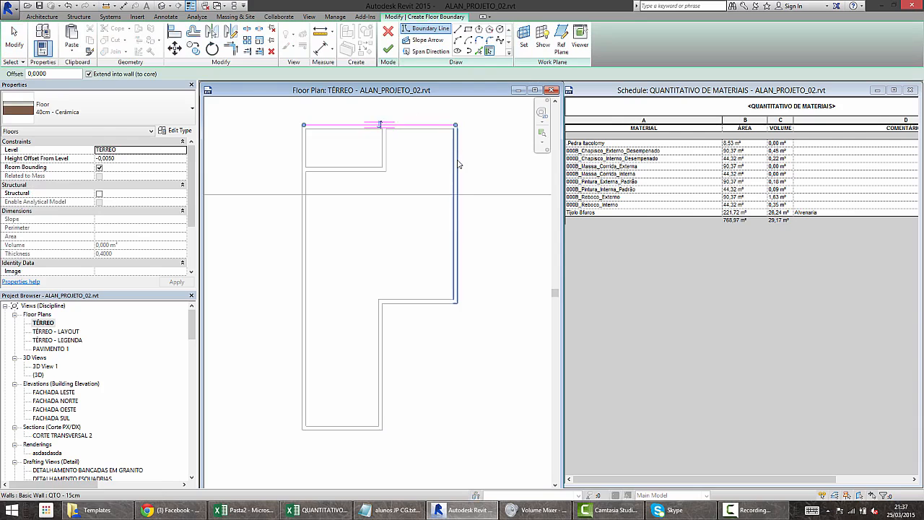
{"action": "left_click", "coordinate": [422, 306]}
{"action": "left_click", "coordinate": [382, 332]}
{"action": "left_click", "coordinate": [338, 428]}
{"action": "left_click", "coordinate": [312, 381]}
{"action": "scroll", "coordinate": [311, 148], "scroll_direction": "up", "scroll_amount": 5}
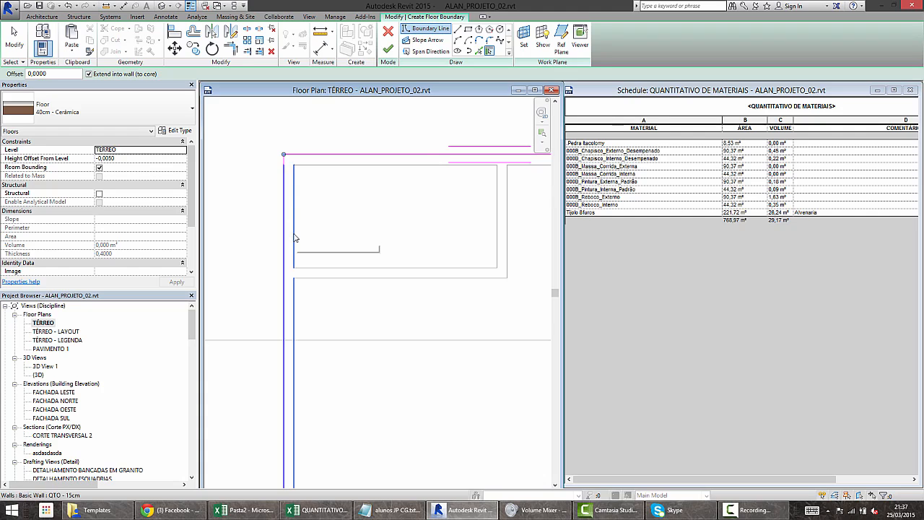
{"action": "scroll", "coordinate": [294, 238], "scroll_direction": "down", "scroll_amount": 3}
{"action": "scroll", "coordinate": [306, 264], "scroll_direction": "down", "scroll_amount": 2}
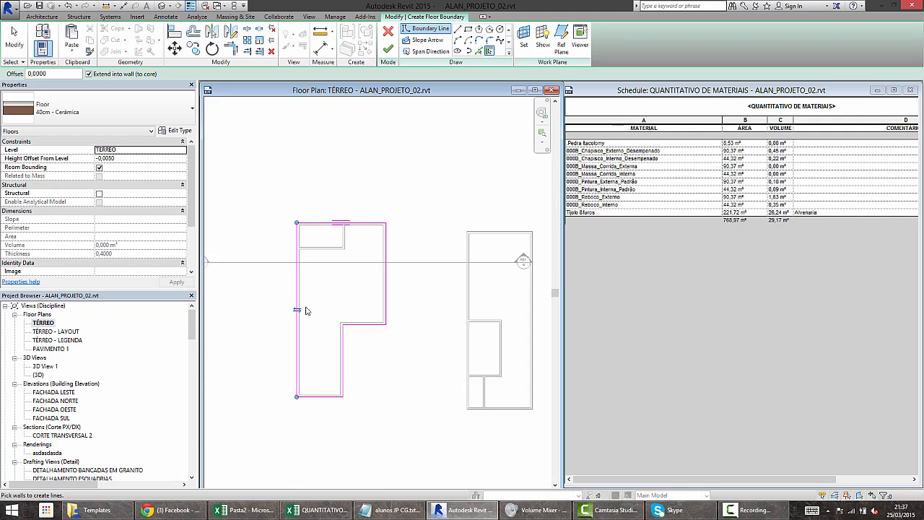
{"action": "scroll", "coordinate": [297, 226], "scroll_direction": "up", "scroll_amount": 4}
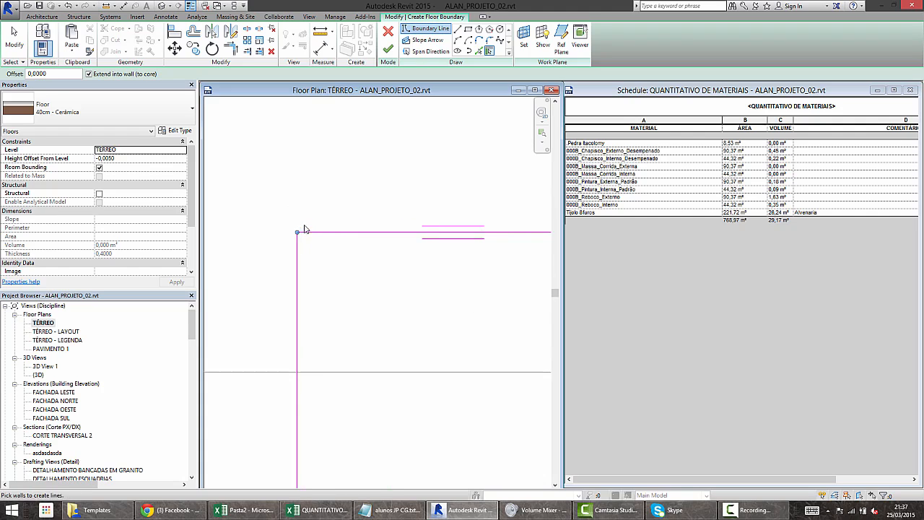
{"action": "scroll", "coordinate": [301, 243], "scroll_direction": "down", "scroll_amount": 2}
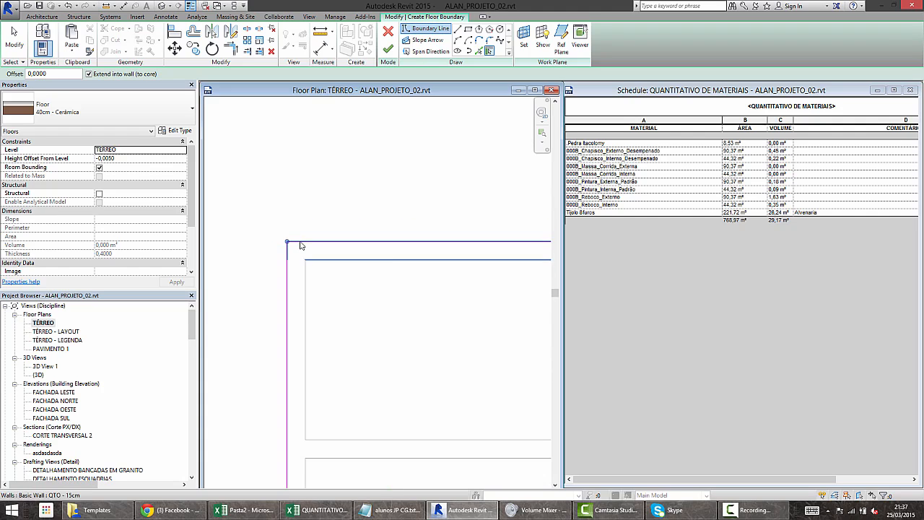
{"action": "scroll", "coordinate": [301, 245], "scroll_direction": "down", "scroll_amount": 3}
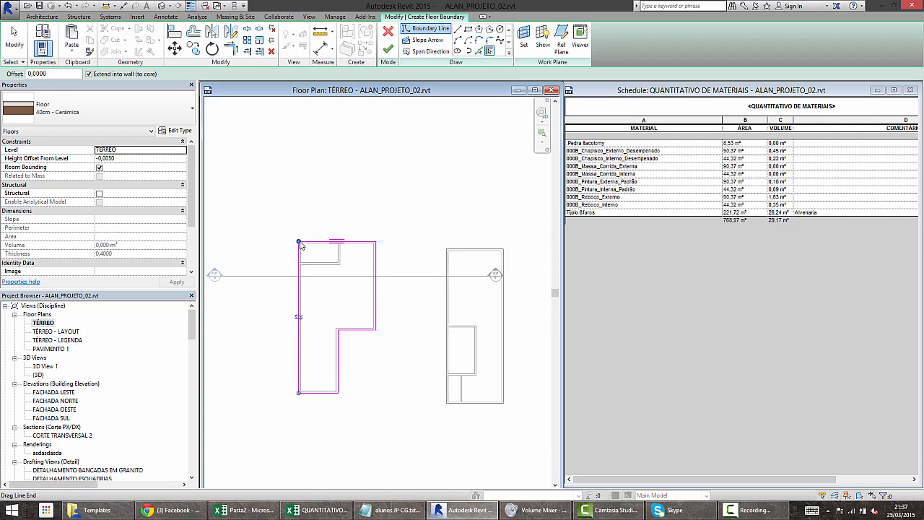
- Delete all the wall-picked boundary lines from the floor sketch
{"action": "key", "text": "Escape"}
{"action": "left_click_drag", "start_coordinate": [261, 177], "coordinate": [421, 438]}
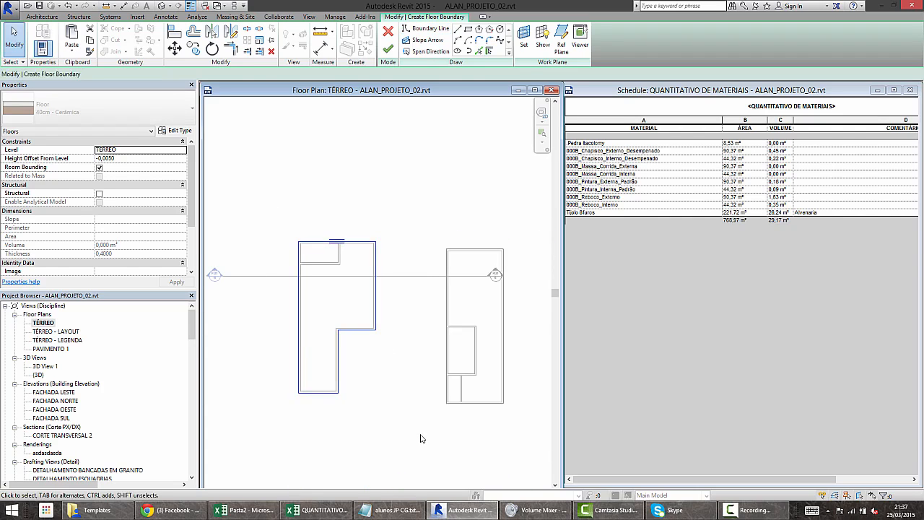
{"action": "key", "text": "Delete"}
- Create floor boundary lines offset 0,0250 inward from the outer faces of the L-shaped building's upper and left walls using Pick Lines
{"action": "scroll", "coordinate": [357, 330], "scroll_direction": "up", "scroll_amount": 2}
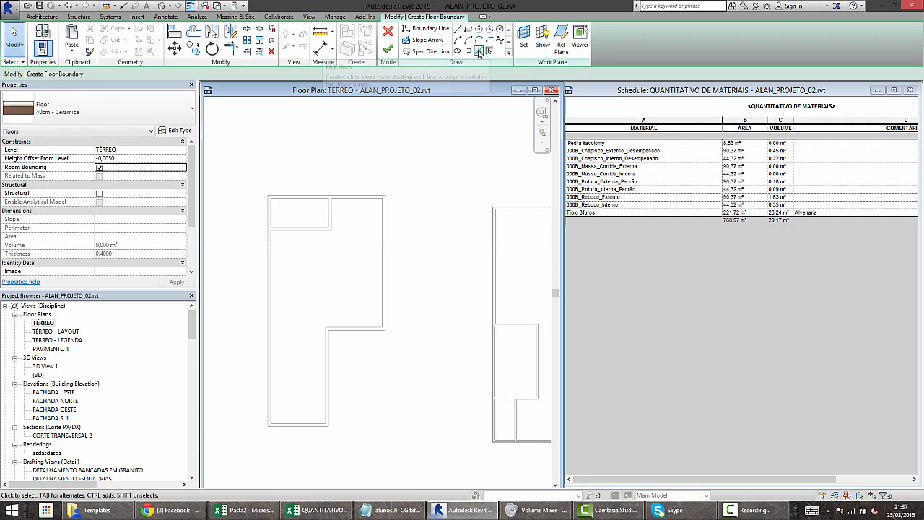
{"action": "left_click", "coordinate": [479, 52]}
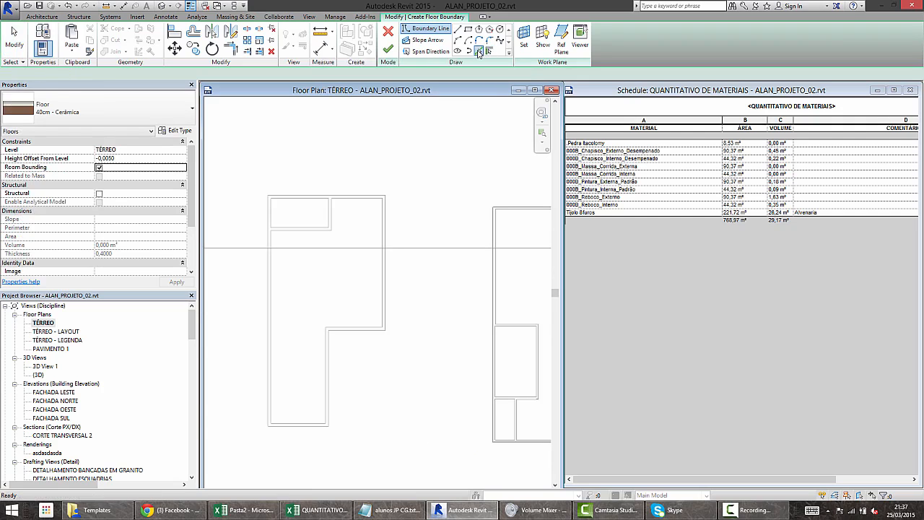
{"action": "left_click_drag", "start_coordinate": [54, 74], "coordinate": [34, 75]}
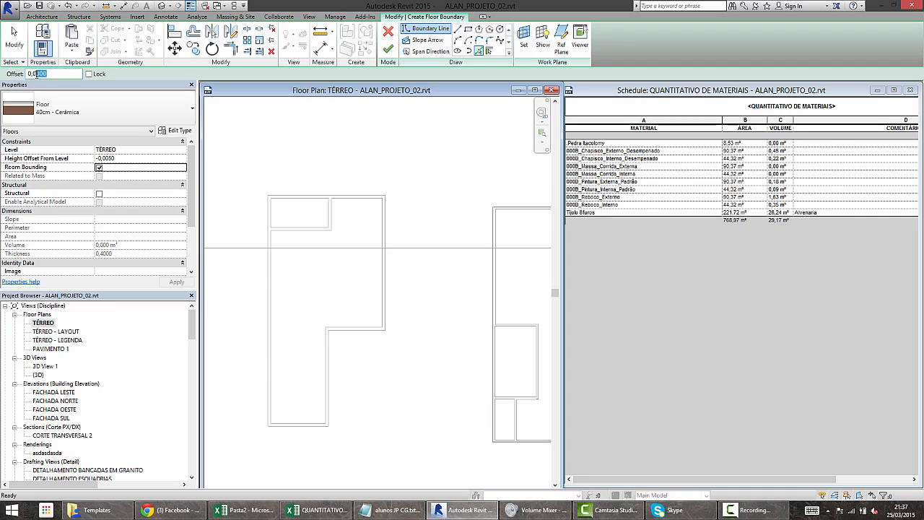
{"action": "type", "text": "25"}
{"action": "middle_click_drag", "start_coordinate": [274, 195], "coordinate": [315, 200]}
{"action": "scroll", "coordinate": [314, 198], "scroll_direction": "up", "scroll_amount": 2}
{"action": "left_click", "coordinate": [309, 203]}
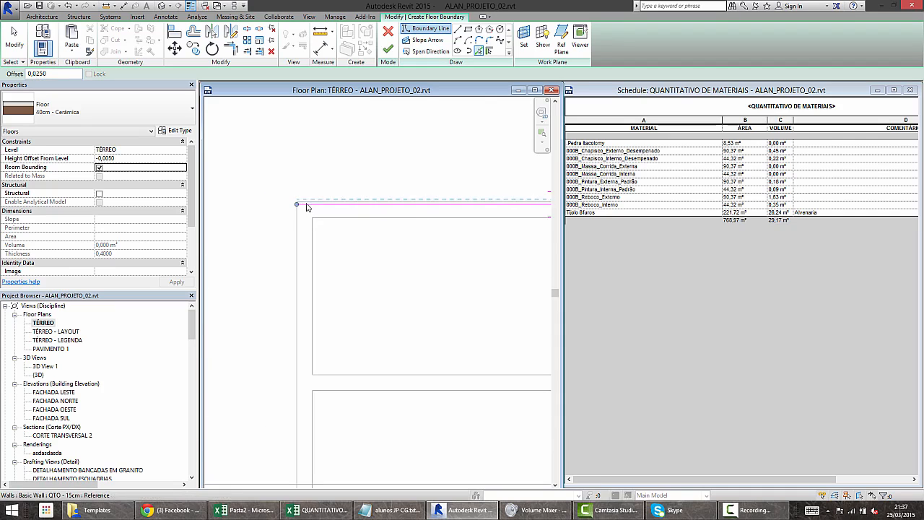
{"action": "left_click", "coordinate": [300, 236]}
- Close the floor boundary with inward-offset lines along the bottom, inner-corner and right walls of the L-shaped building
{"action": "scroll", "coordinate": [359, 195], "scroll_direction": "down", "scroll_amount": 3}
{"action": "middle_click_drag", "start_coordinate": [415, 268], "coordinate": [406, 135]}
{"action": "scroll", "coordinate": [368, 195], "scroll_direction": "down", "scroll_amount": 2}
{"action": "left_click", "coordinate": [354, 246]}
{"action": "left_click", "coordinate": [460, 180]}
{"action": "middle_click_drag", "start_coordinate": [482, 158], "coordinate": [271, 447]}
{"action": "left_click", "coordinate": [272, 287]}
{"action": "left_click", "coordinate": [391, 239]}
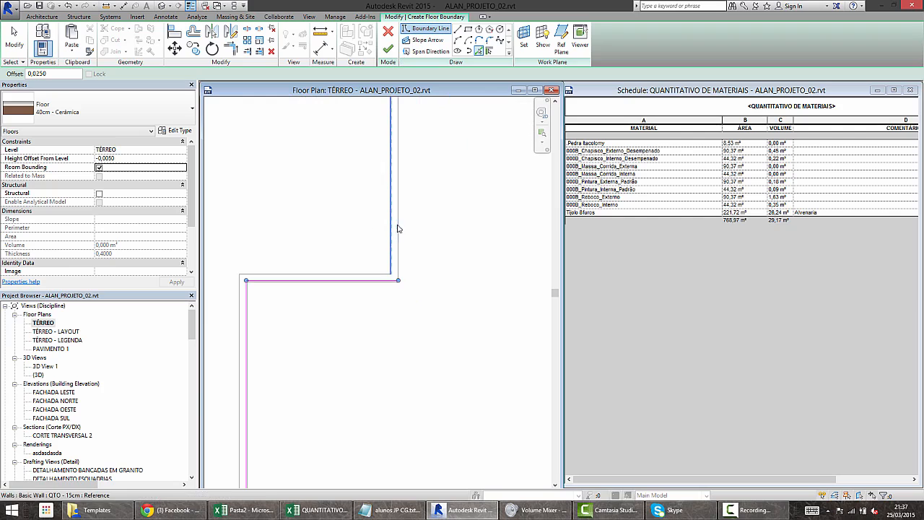
- Check the boundary corners and finish the floor sketch
{"action": "middle_click_drag", "start_coordinate": [481, 161], "coordinate": [504, 421]}
{"action": "scroll", "coordinate": [450, 287], "scroll_direction": "down", "scroll_amount": 2}
{"action": "middle_click_drag", "start_coordinate": [392, 322], "coordinate": [419, 161]}
{"action": "scroll", "coordinate": [398, 217], "scroll_direction": "down", "scroll_amount": 1}
{"action": "middle_click_drag", "start_coordinate": [383, 269], "coordinate": [330, 364]}
{"action": "scroll", "coordinate": [392, 210], "scroll_direction": "up", "scroll_amount": 5}
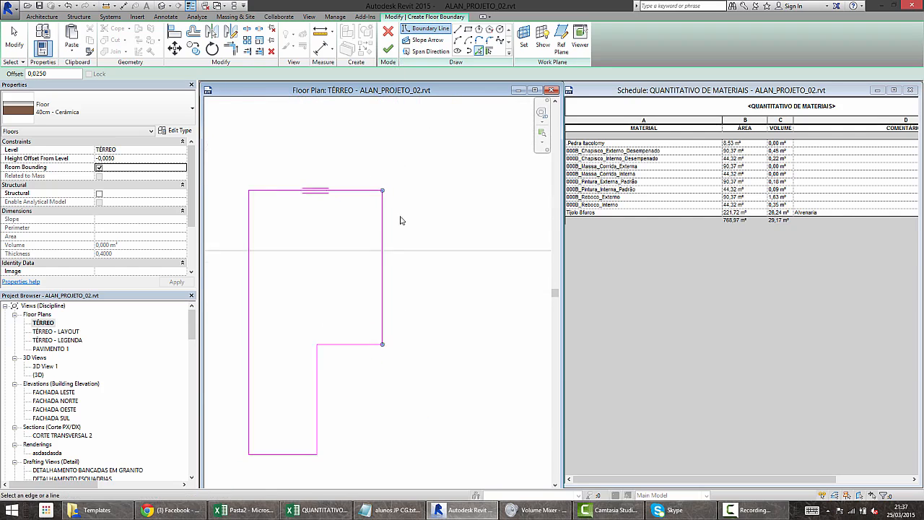
{"action": "scroll", "coordinate": [351, 184], "scroll_direction": "up", "scroll_amount": 3}
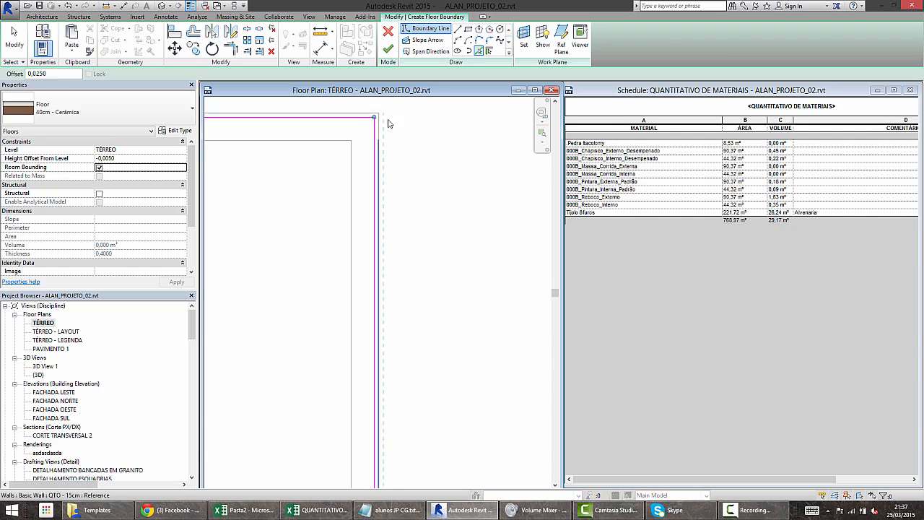
{"action": "left_click", "coordinate": [388, 49]}
{"action": "scroll", "coordinate": [425, 196], "scroll_direction": "down", "scroll_amount": 4}
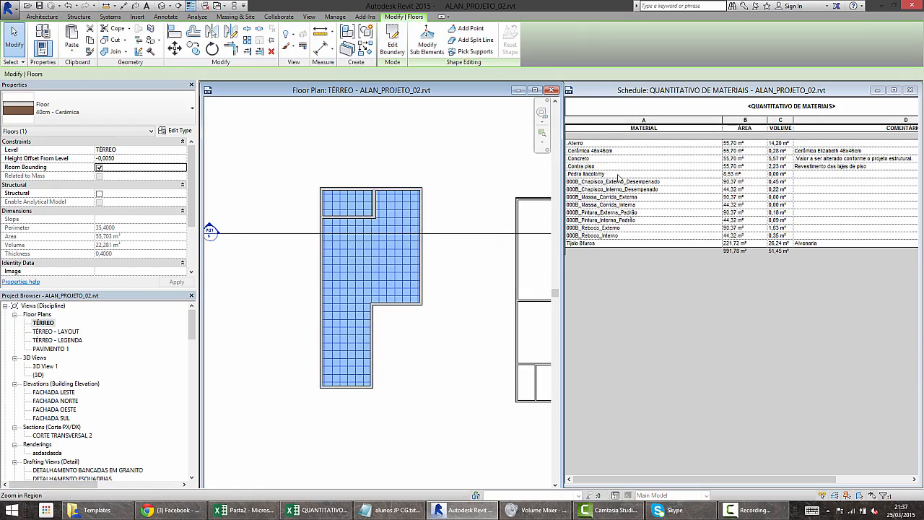
- Delete the new floor and undo the deletion to compare the material schedule
{"action": "key", "text": "Delete"}
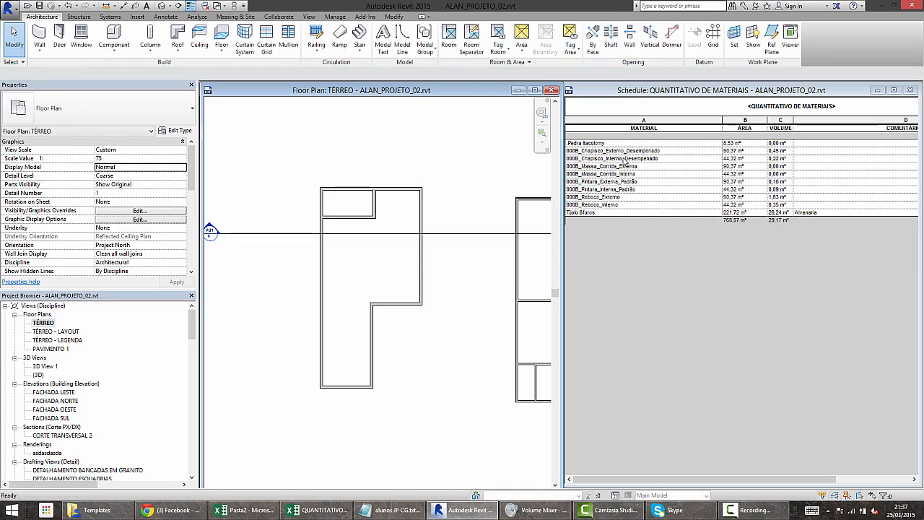
{"action": "key", "text": "ctrl+z"}
- Examine the .Aterro, .Cerâmica 46x46cm and .Concreto rows that the floor adds to the material schedule
{"action": "left_click", "coordinate": [615, 158]}
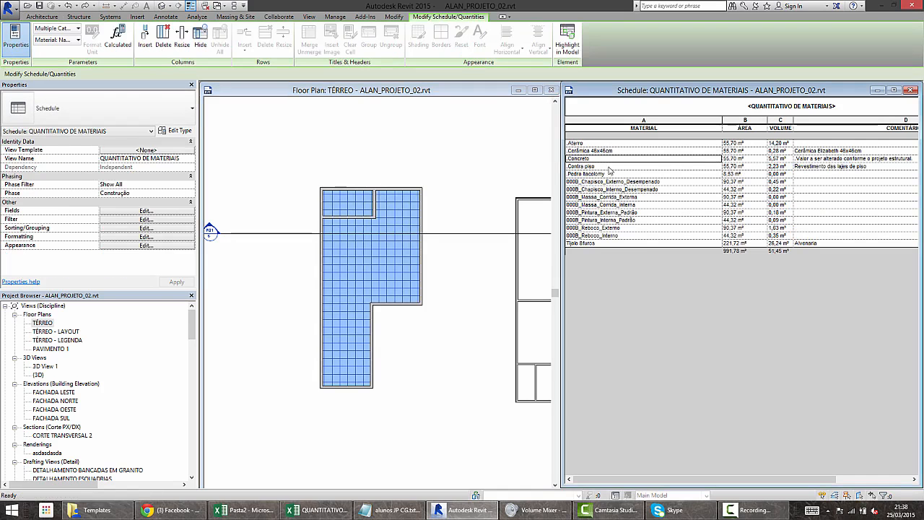
{"action": "left_click", "coordinate": [621, 151]}
{"action": "left_click", "coordinate": [626, 144]}
{"action": "left_click", "coordinate": [621, 159]}
{"action": "left_click", "coordinate": [456, 174]}
{"action": "middle_click_drag", "start_coordinate": [524, 173], "coordinate": [436, 172]}
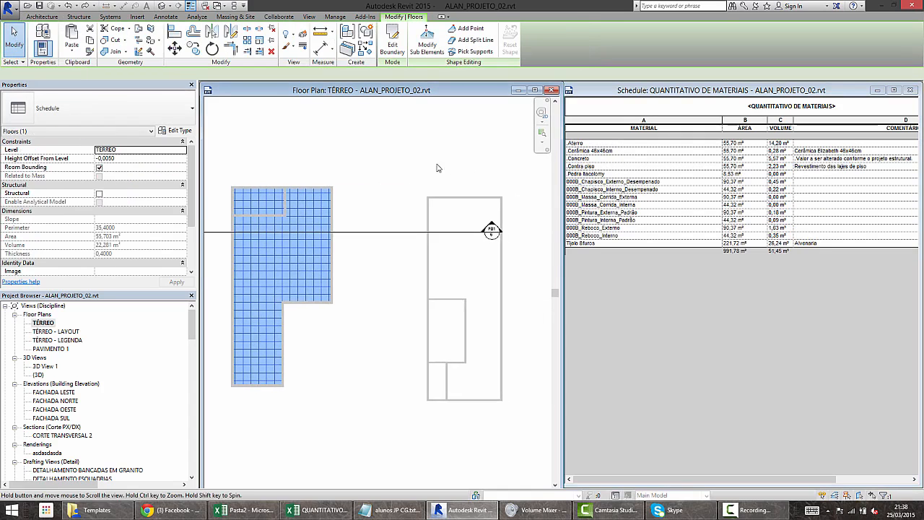
{"action": "left_click", "coordinate": [604, 159]}
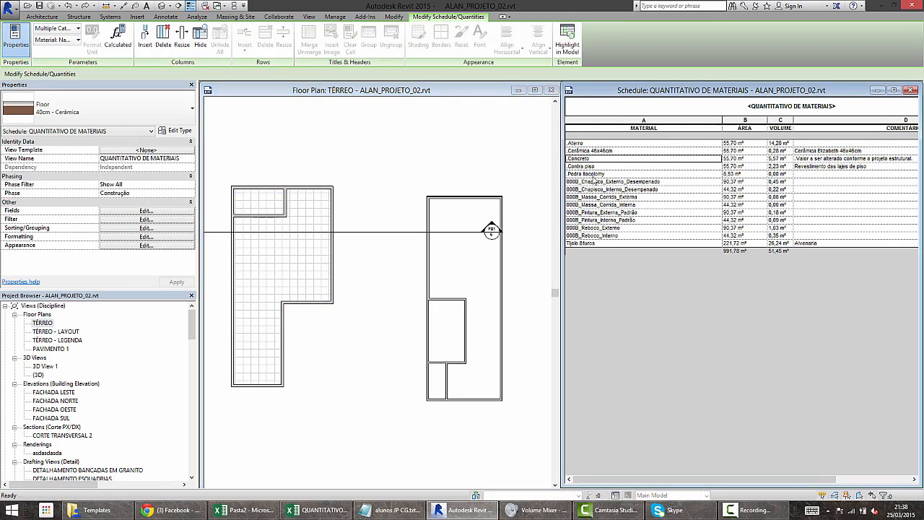
- Open the layer structure of the floor's 40cm - Cerâmica type and inspect its .Aterro layer
{"action": "left_click", "coordinate": [292, 278]}
{"action": "left_click", "coordinate": [292, 263]}
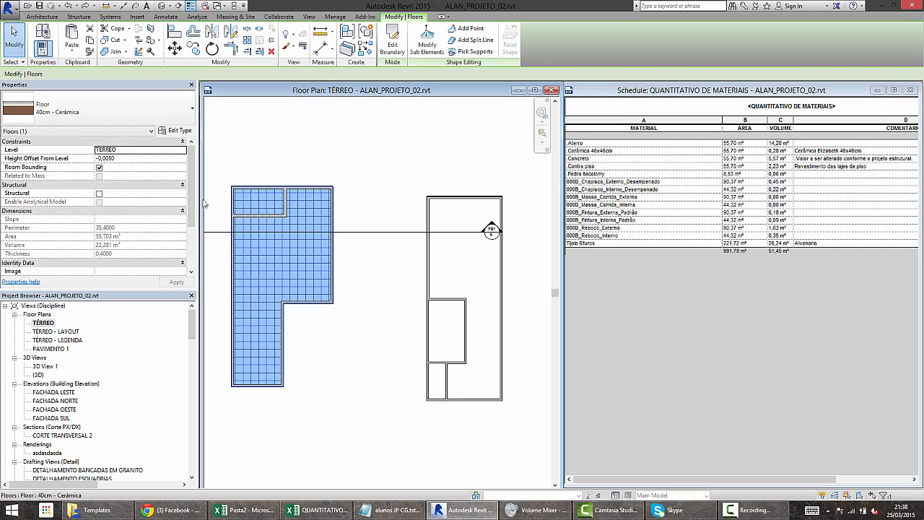
{"action": "left_click", "coordinate": [178, 130]}
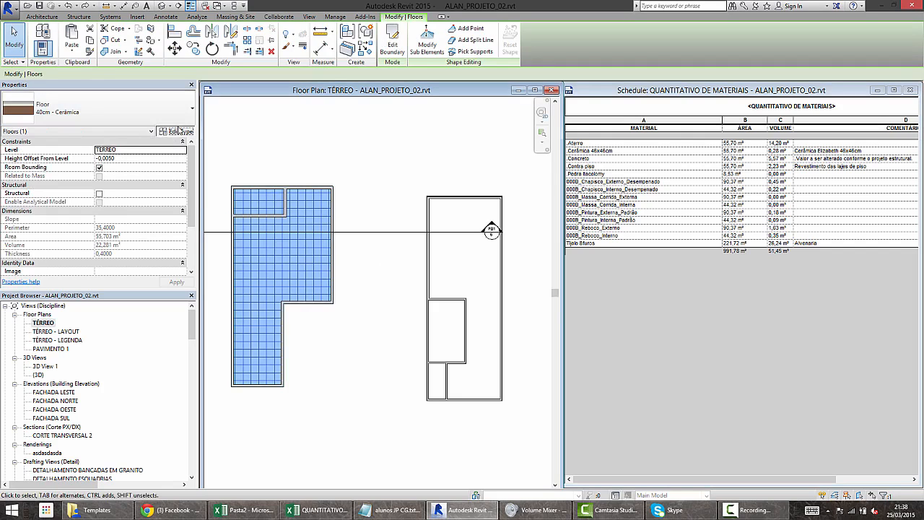
{"action": "left_click_drag", "start_coordinate": [328, 103], "coordinate": [175, 121]}
{"action": "left_click", "coordinate": [300, 216]}
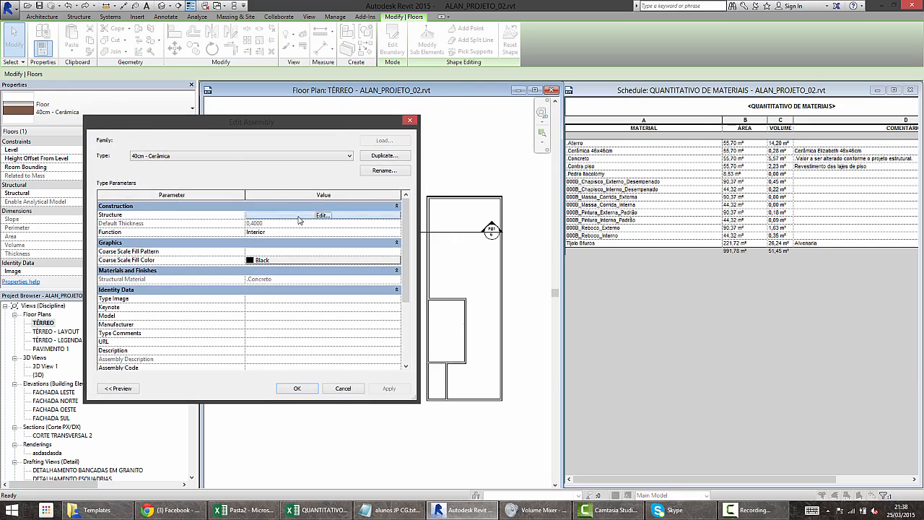
{"action": "left_click", "coordinate": [206, 240]}
{"action": "left_click", "coordinate": [205, 240]}
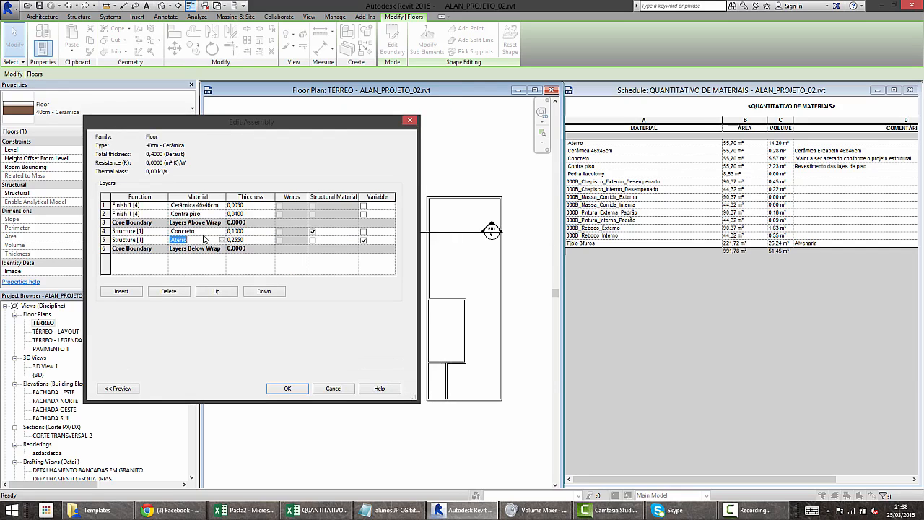
- Rename the structural layer's .Concreto material to .Concreto Laje and apply the floor type changes
{"action": "left_click", "coordinate": [211, 231]}
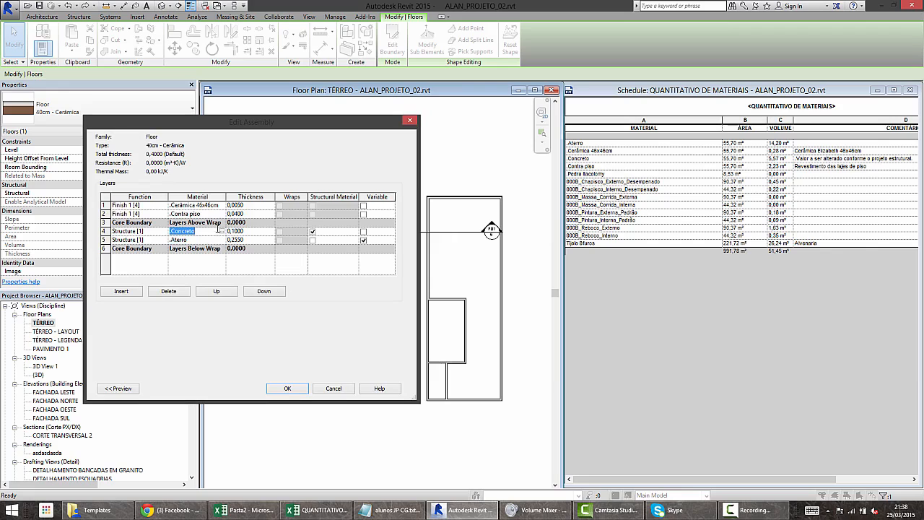
{"action": "left_click", "coordinate": [224, 231]}
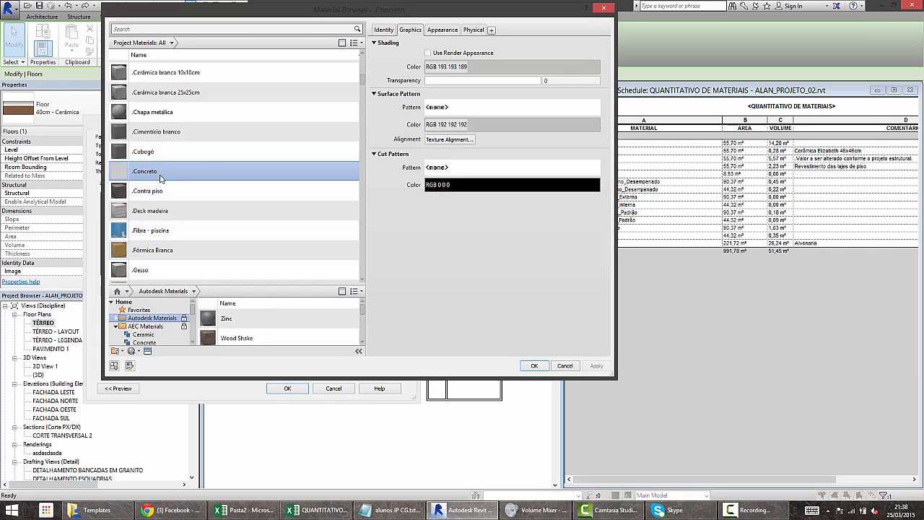
{"action": "right_click", "coordinate": [162, 173]}
{"action": "left_click", "coordinate": [182, 198]}
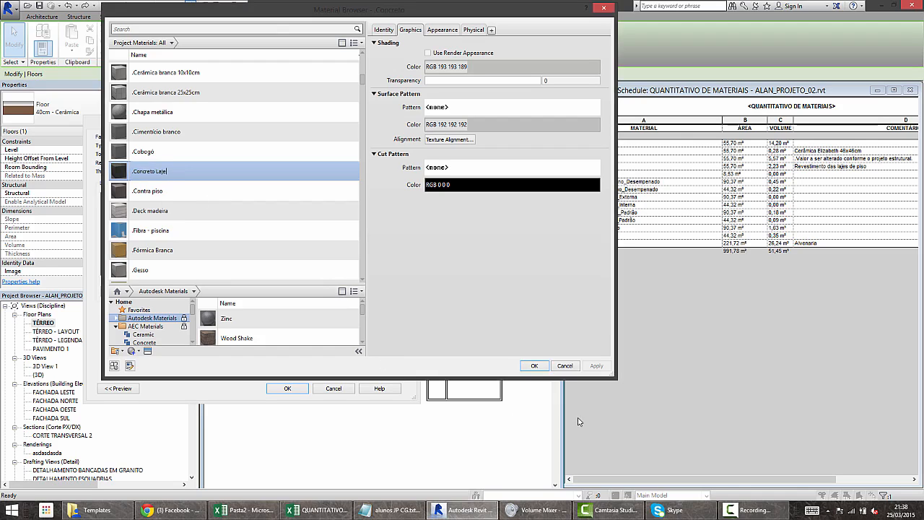
{"action": "left_click", "coordinate": [542, 366]}
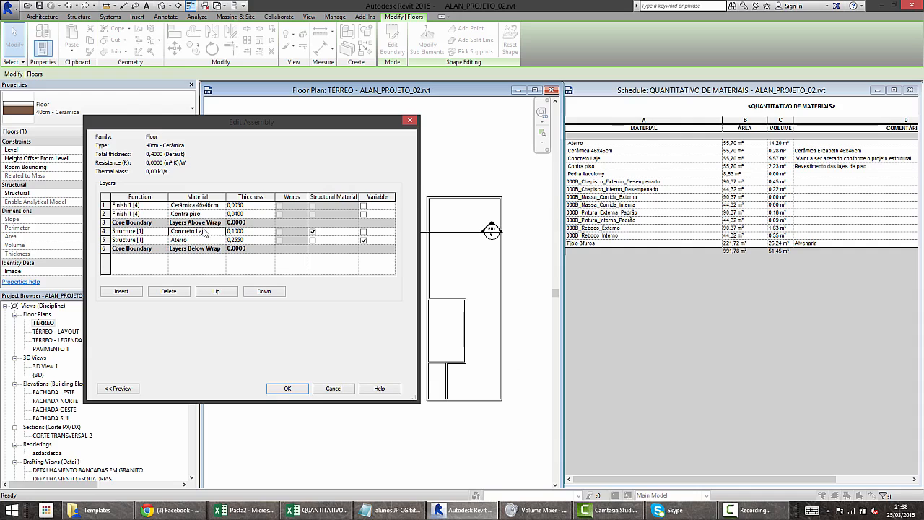
{"action": "left_click", "coordinate": [211, 233]}
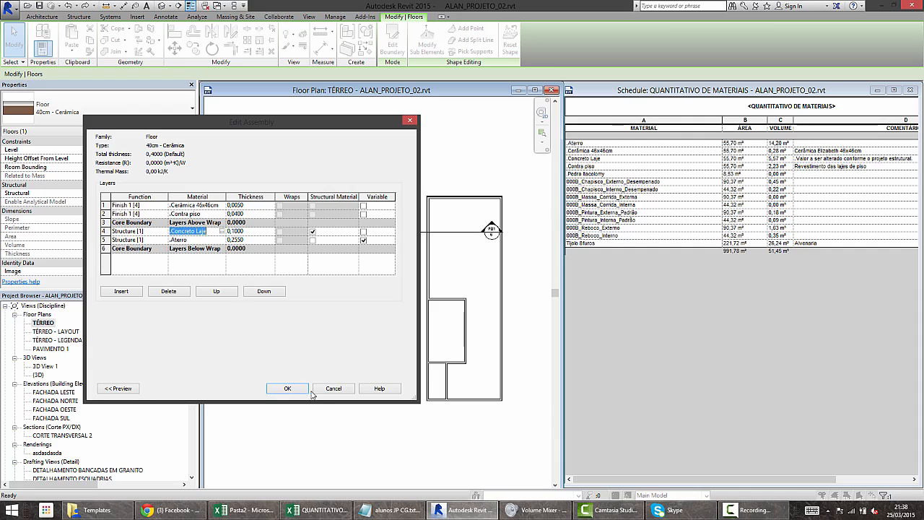
{"action": "left_click", "coordinate": [287, 388]}
{"action": "left_click", "coordinate": [299, 389]}
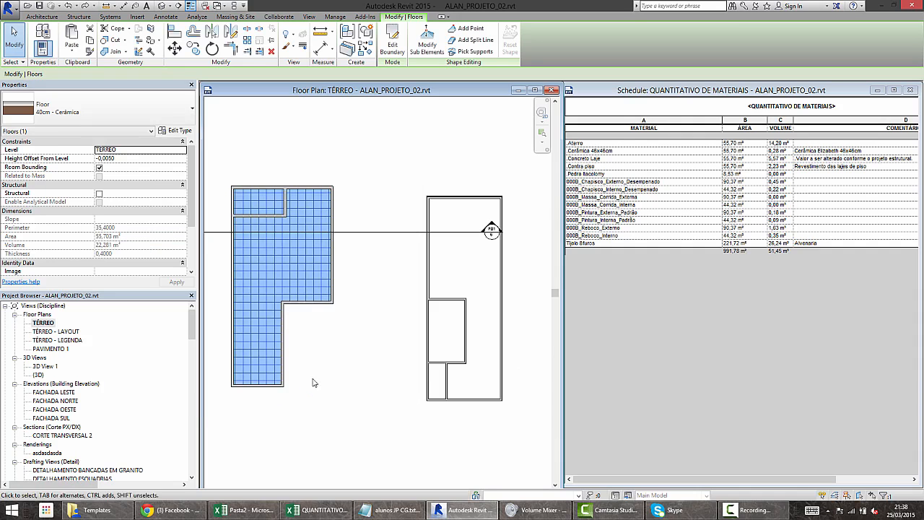
- Examine the tiled floor and its surrounding walls in the L-shaped building on the TÉRREO plan
{"action": "left_click", "coordinate": [322, 371]}
{"action": "middle_click_drag", "start_coordinate": [323, 371], "coordinate": [357, 342]}
{"action": "left_click", "coordinate": [293, 215]}
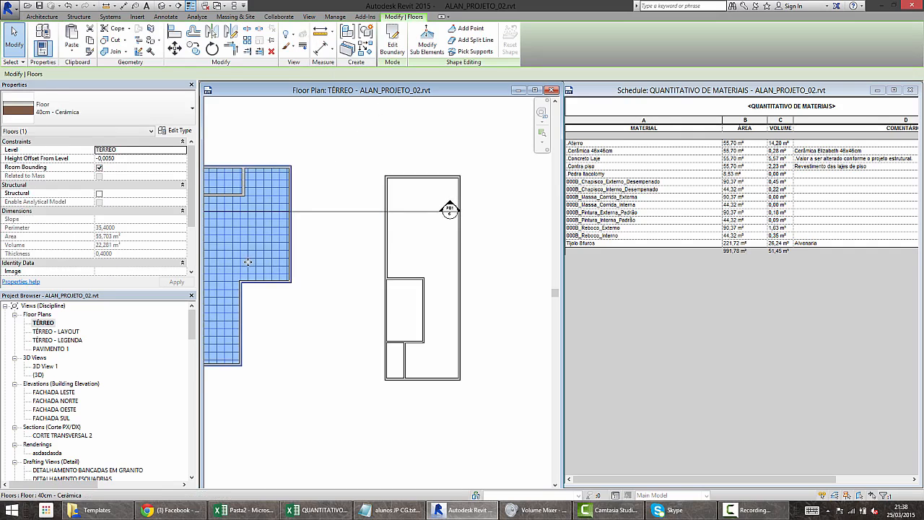
{"action": "middle_click_drag", "start_coordinate": [262, 272], "coordinate": [303, 275]}
{"action": "scroll", "coordinate": [307, 186], "scroll_direction": "up", "scroll_amount": 2}
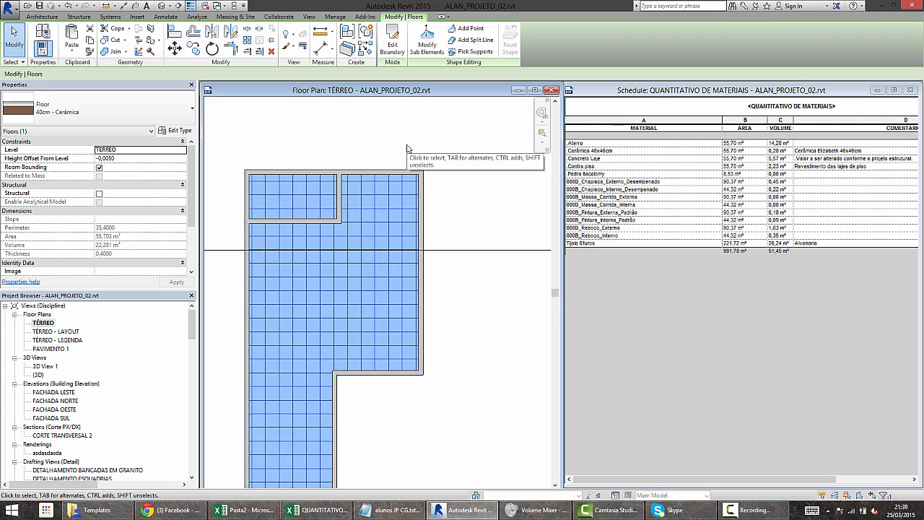
{"action": "scroll", "coordinate": [409, 148], "scroll_direction": "down", "scroll_amount": 2}
{"action": "left_click", "coordinate": [309, 137]}
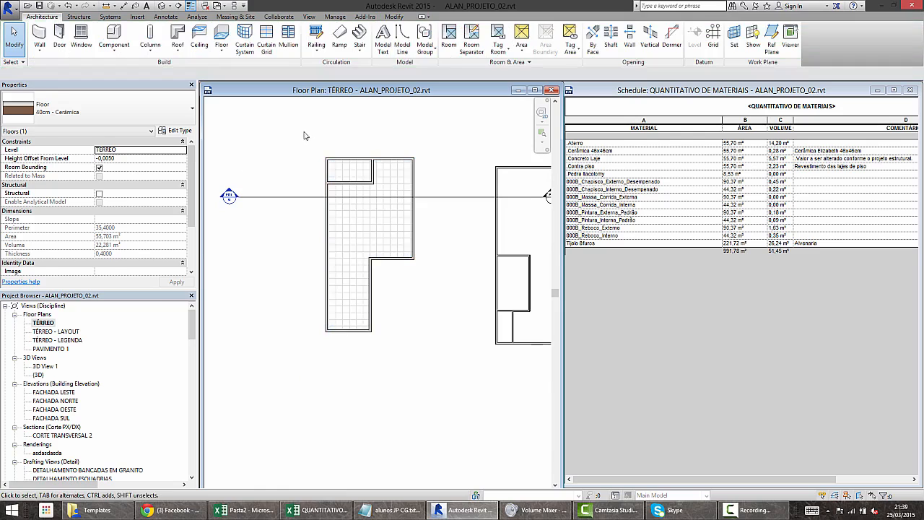
{"action": "left_click_drag", "start_coordinate": [296, 128], "coordinate": [441, 380]}
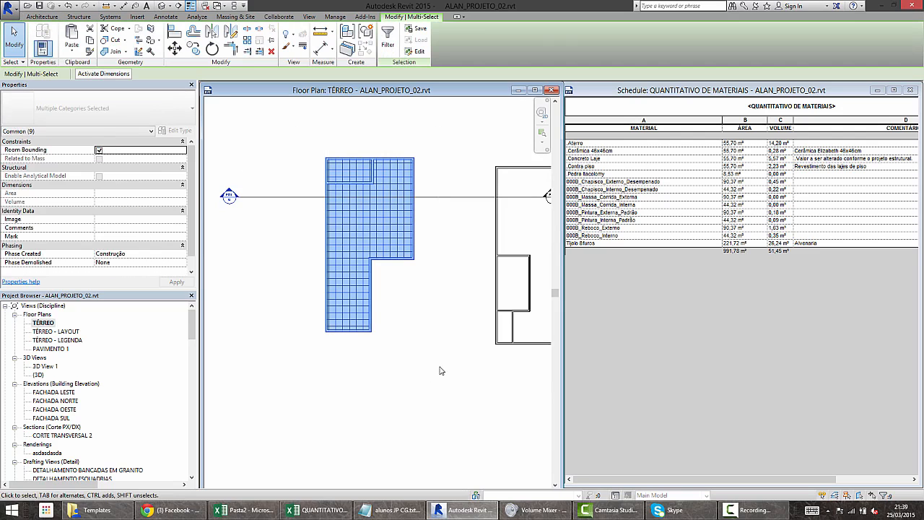
{"action": "left_click", "coordinate": [441, 370]}
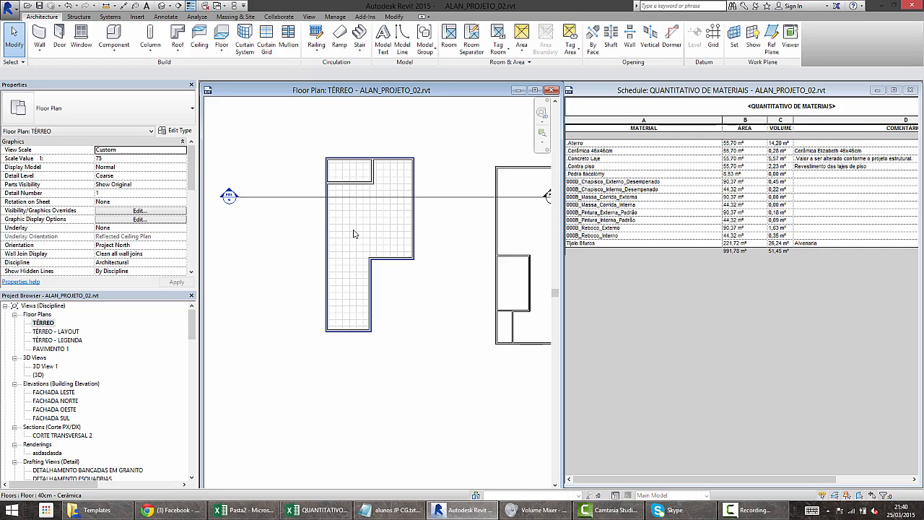
- Measure the L-shaped building's short horizontal exterior wall from the inner corner to the outer corner
{"action": "scroll", "coordinate": [417, 282], "scroll_direction": "up", "scroll_amount": 2}
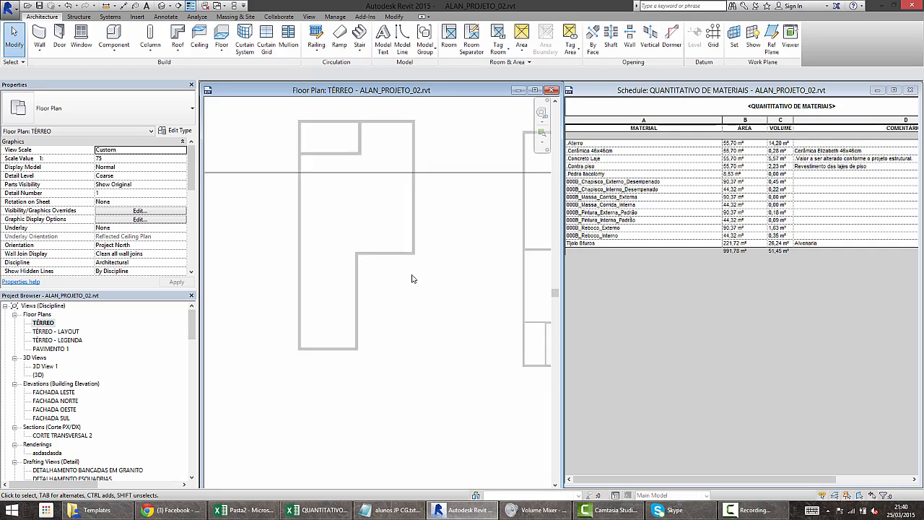
{"action": "left_click", "coordinate": [105, 5]}
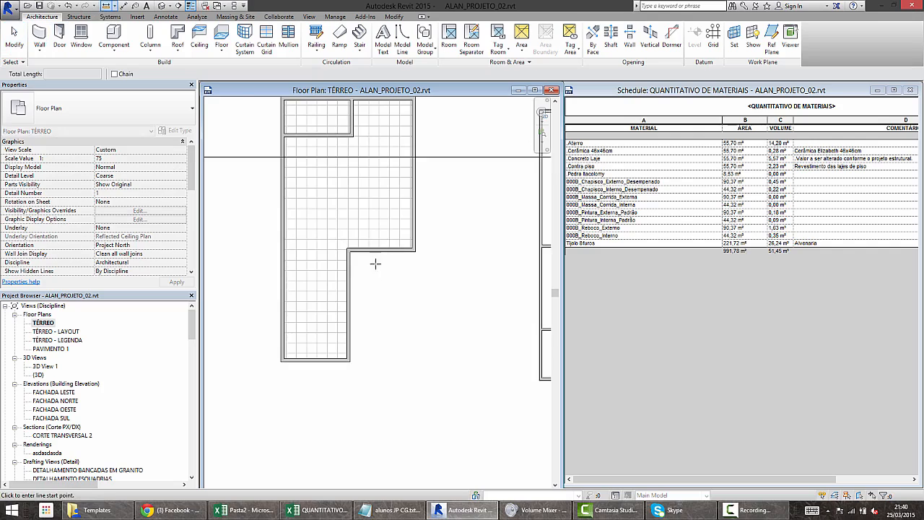
{"action": "left_click", "coordinate": [346, 251]}
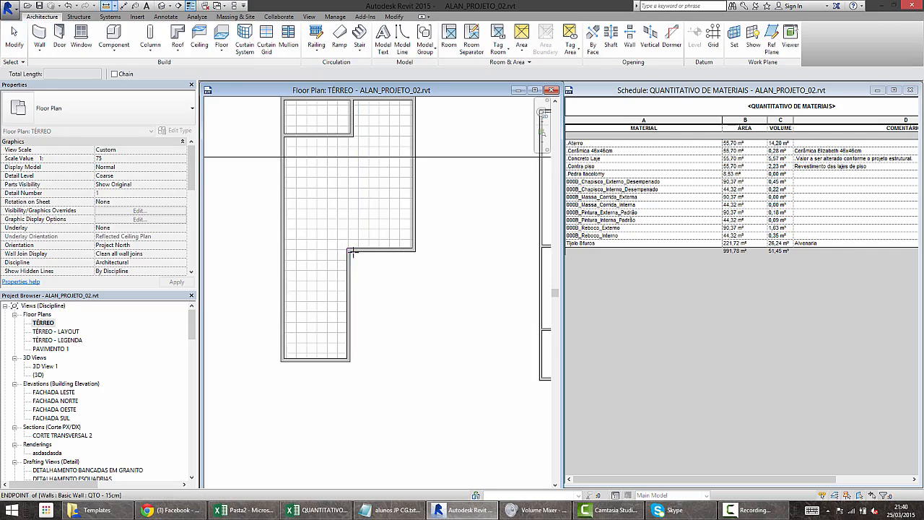
{"action": "left_click", "coordinate": [415, 252]}
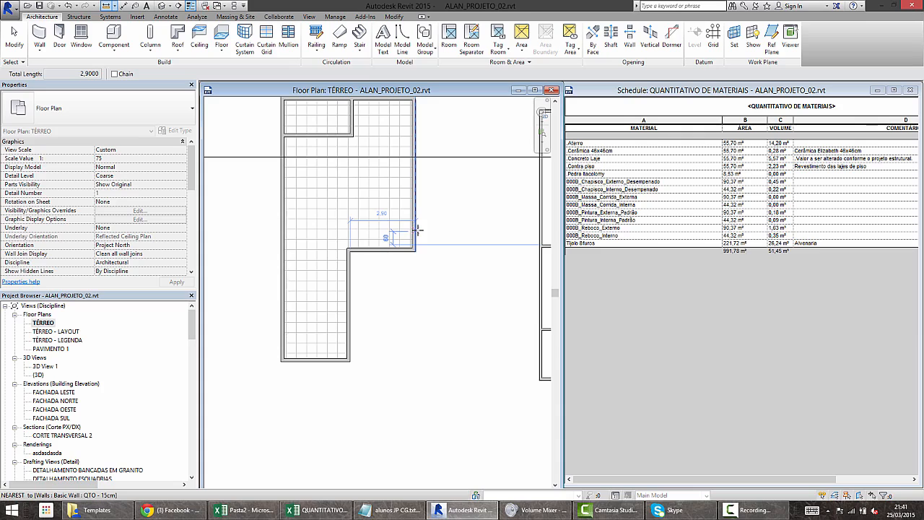
{"action": "key", "text": "Escape"}
{"action": "key", "text": "Escape"}
- Start a new floor in the rectangular building and pick its upper and left exterior walls as boundary lines
{"action": "middle_click_drag", "start_coordinate": [392, 165], "coordinate": [374, 213]}
{"action": "scroll", "coordinate": [369, 210], "scroll_direction": "down", "scroll_amount": 1}
{"action": "middle_click_drag", "start_coordinate": [417, 241], "coordinate": [367, 233]}
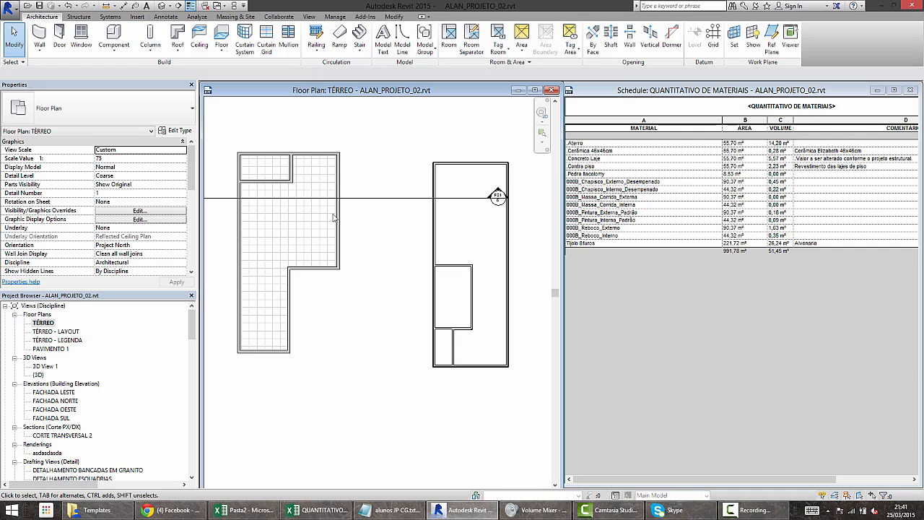
{"action": "scroll", "coordinate": [498, 173], "scroll_direction": "up", "scroll_amount": 2}
{"action": "middle_click_drag", "start_coordinate": [491, 190], "coordinate": [413, 168]}
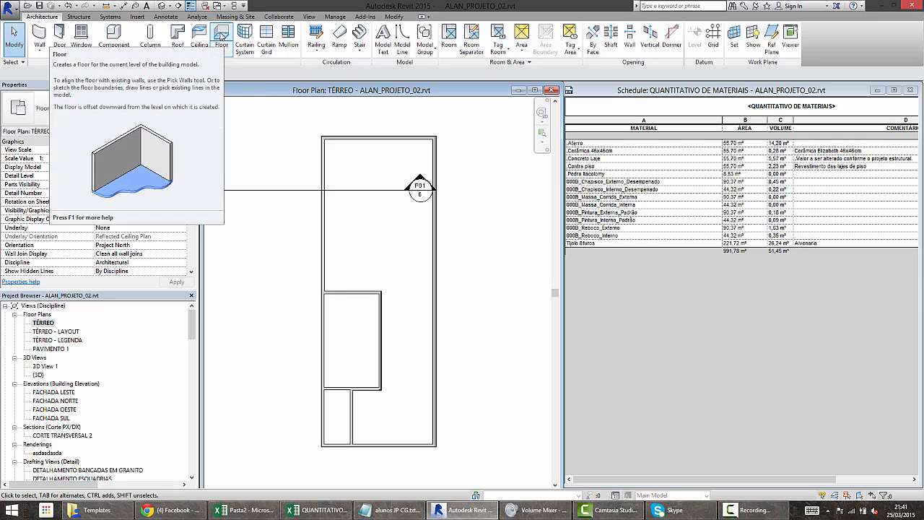
{"action": "left_click", "coordinate": [221, 36]}
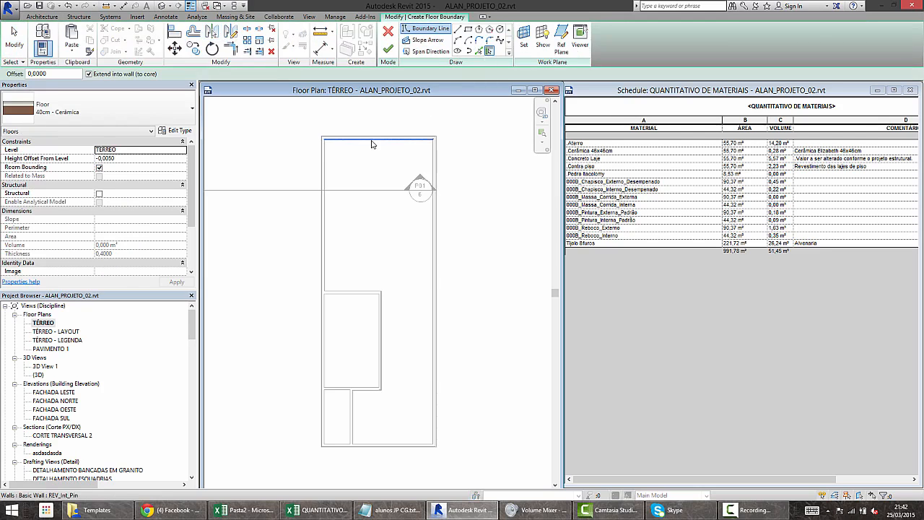
{"action": "scroll", "coordinate": [329, 140], "scroll_direction": "up", "scroll_amount": 5}
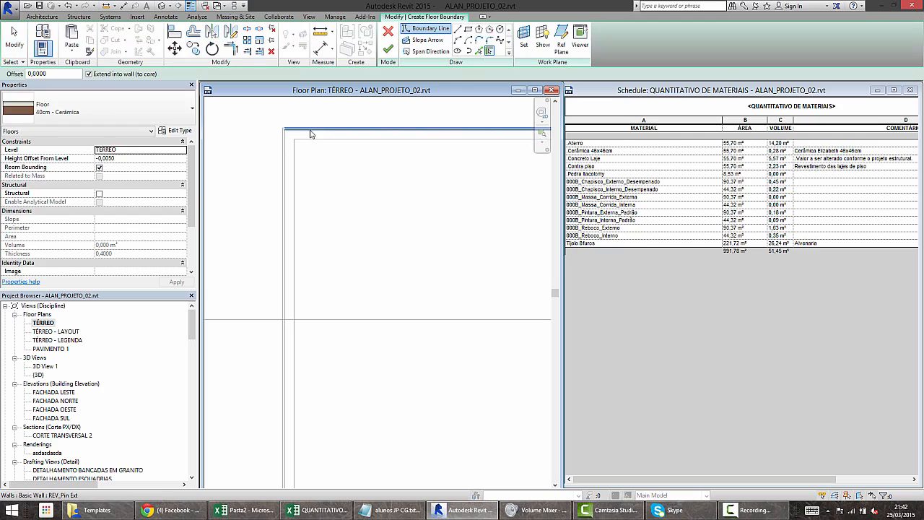
{"action": "left_click", "coordinate": [310, 131]}
{"action": "scroll", "coordinate": [285, 149], "scroll_direction": "up", "scroll_amount": 2}
{"action": "left_click", "coordinate": [285, 151]}
- Complete the floor boundary by picking the rectangular building's right and lower exterior walls
{"action": "scroll", "coordinate": [286, 150], "scroll_direction": "down", "scroll_amount": 4}
{"action": "scroll", "coordinate": [337, 193], "scroll_direction": "down", "scroll_amount": 4}
{"action": "scroll", "coordinate": [459, 177], "scroll_direction": "up", "scroll_amount": 4}
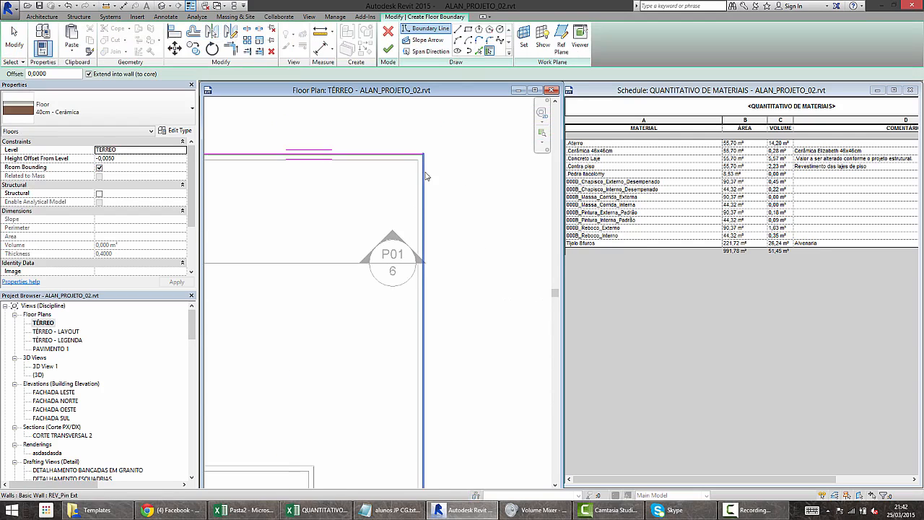
{"action": "left_click", "coordinate": [425, 176]}
{"action": "scroll", "coordinate": [458, 256], "scroll_direction": "down", "scroll_amount": 2}
{"action": "middle_click_drag", "start_coordinate": [439, 292], "coordinate": [454, 13]}
{"action": "scroll", "coordinate": [433, 200], "scroll_direction": "up", "scroll_amount": 2}
{"action": "left_click", "coordinate": [391, 260]}
{"action": "middle_click_drag", "start_coordinate": [242, 187], "coordinate": [278, 213]}
- Assign the 10cm - Branco type to the floor and rename that type QTO_Laje Concreto
{"action": "left_click", "coordinate": [88, 113]}
{"action": "scroll", "coordinate": [82, 213], "scroll_direction": "up", "scroll_amount": 5}
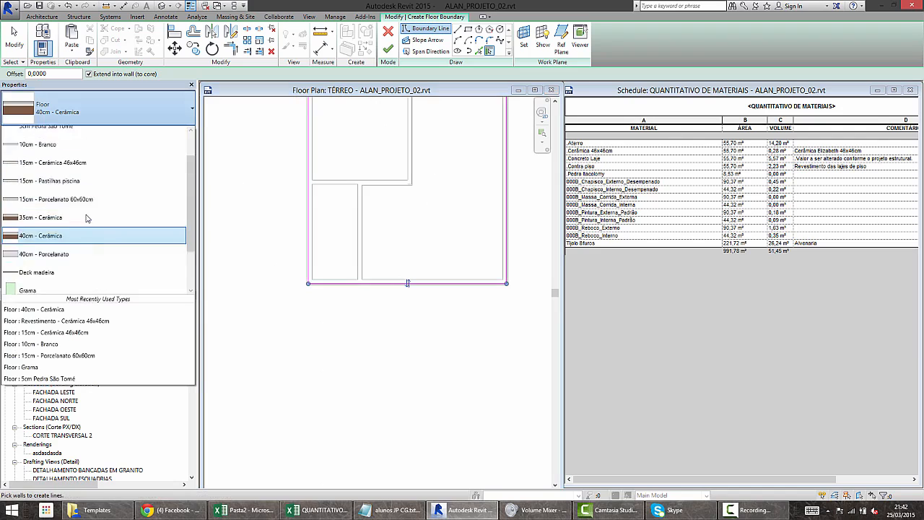
{"action": "left_click", "coordinate": [40, 182]}
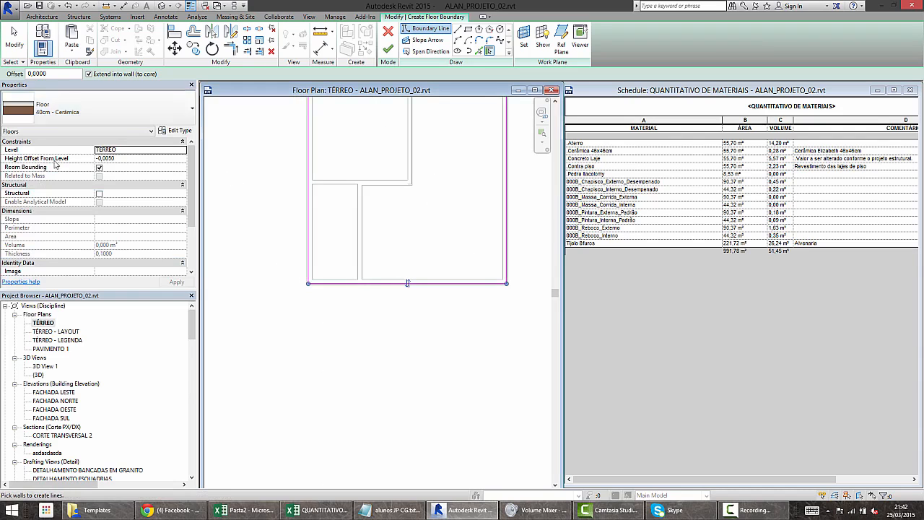
{"action": "left_click", "coordinate": [175, 131]}
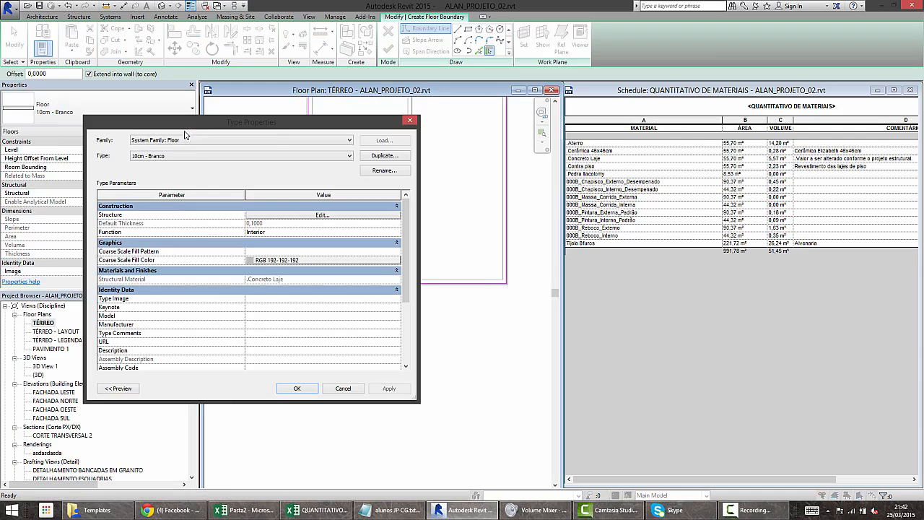
{"action": "left_click", "coordinate": [405, 171]}
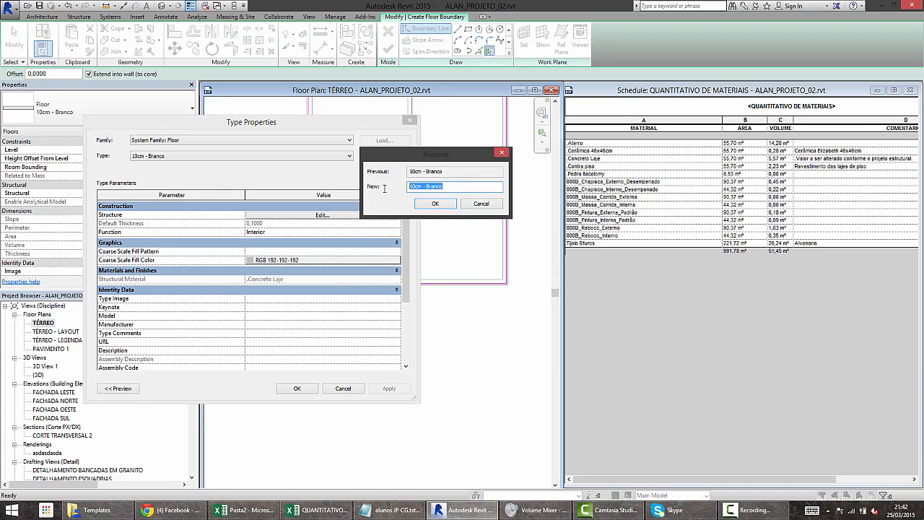
{"action": "type", "text": "QTO"}
{"action": "type", "text": "_Laje Concreto"}
{"action": "left_click", "coordinate": [443, 205]}
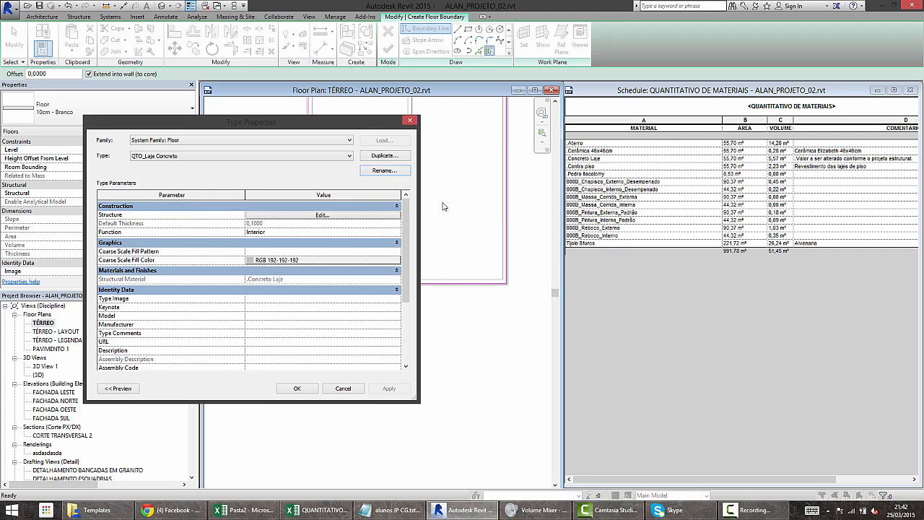
- Check the .Concreto Laje layer in the type's structure and confirm the type properties
{"action": "left_click", "coordinate": [322, 216]}
{"action": "left_click", "coordinate": [246, 220]}
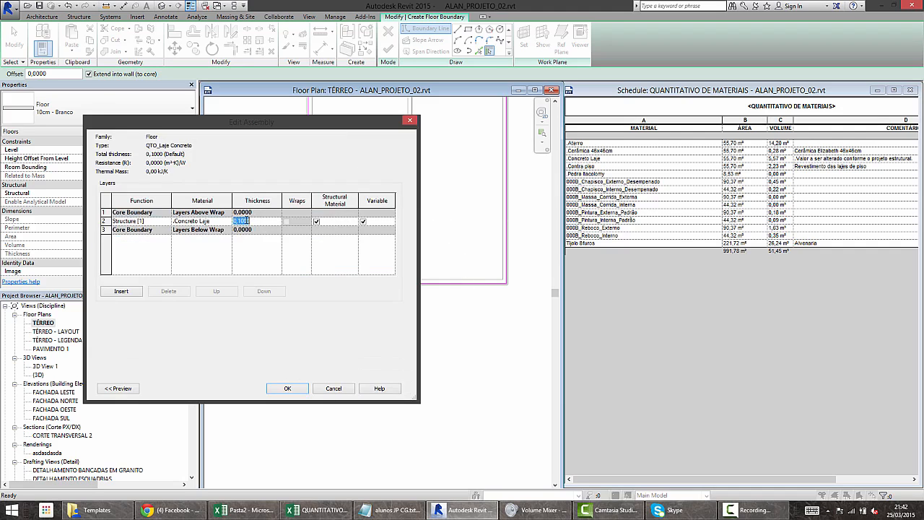
{"action": "left_click", "coordinate": [296, 388]}
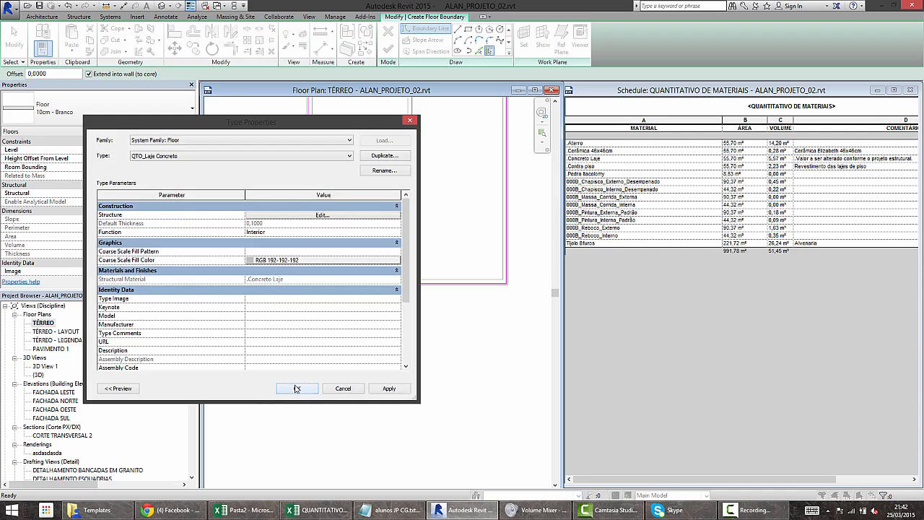
{"action": "left_click", "coordinate": [296, 387]}
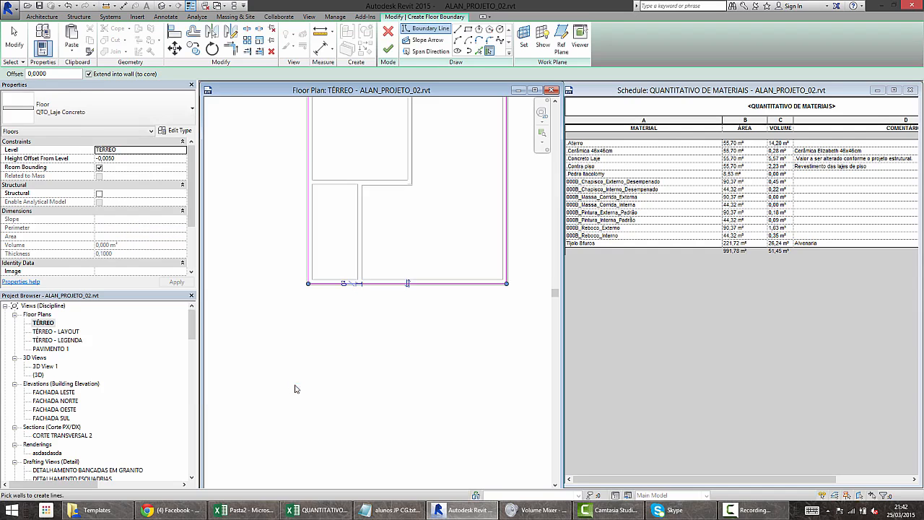
- Set the floor's height offset from level to -0,0450 and finish the floor sketch
{"action": "left_click", "coordinate": [136, 158]}
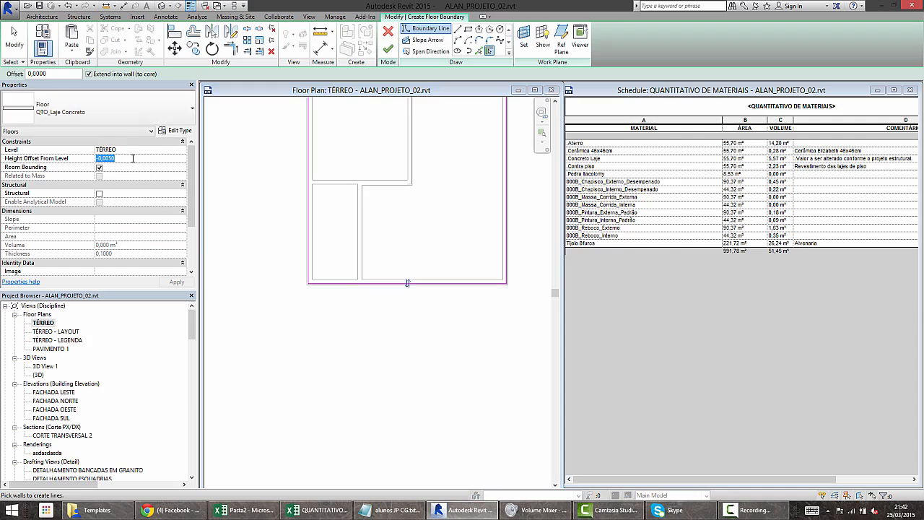
{"action": "left_click_drag", "start_coordinate": [107, 159], "coordinate": [126, 164]}
{"action": "type", "text": "45"}
{"action": "left_click_drag", "start_coordinate": [105, 163], "coordinate": [113, 166]}
{"action": "left_click", "coordinate": [390, 49]}
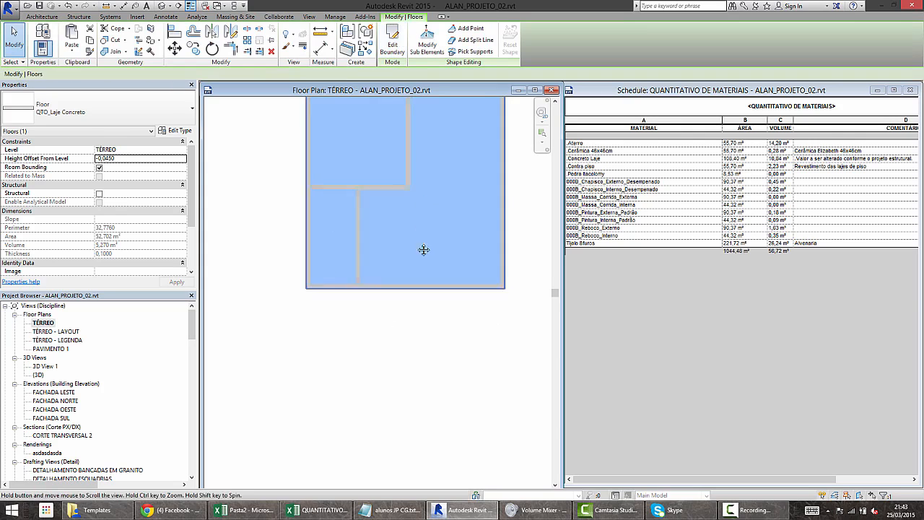
- Examine how the single concrete slab spans the separate rooms of the rectangular building
{"action": "middle_click_drag", "start_coordinate": [426, 231], "coordinate": [412, 363]}
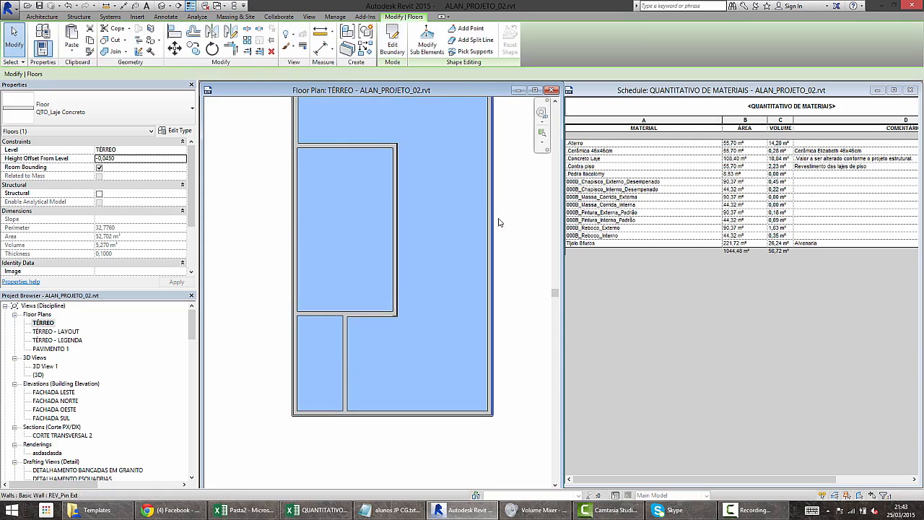
{"action": "scroll", "coordinate": [523, 219], "scroll_direction": "down", "scroll_amount": 2}
{"action": "mouse_move", "coordinate": [523, 219]}
{"action": "middle_mouse_down"}
{"action": "mouse_move", "coordinate": [469, 277]}
{"action": "mouse_move", "coordinate": [481, 305]}
{"action": "mouse_move", "coordinate": [467, 295]}
{"action": "middle_mouse_up"}
{"action": "left_click", "coordinate": [488, 271]}
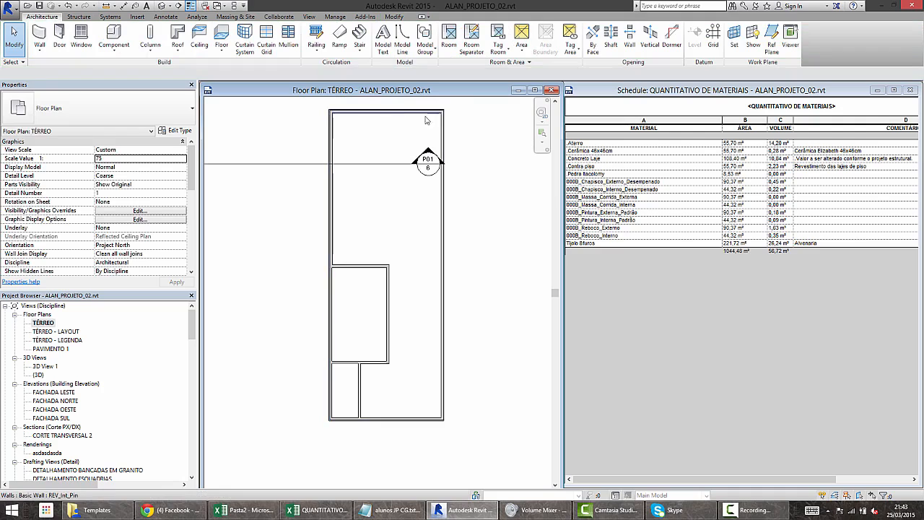
{"action": "left_click_drag", "start_coordinate": [315, 103], "coordinate": [448, 266]}
{"action": "left_click", "coordinate": [298, 277]}
{"action": "left_click_drag", "start_coordinate": [313, 263], "coordinate": [389, 363]}
{"action": "left_click_drag", "start_coordinate": [461, 264], "coordinate": [480, 331]}
{"action": "left_click_drag", "start_coordinate": [481, 436], "coordinate": [319, 390]}
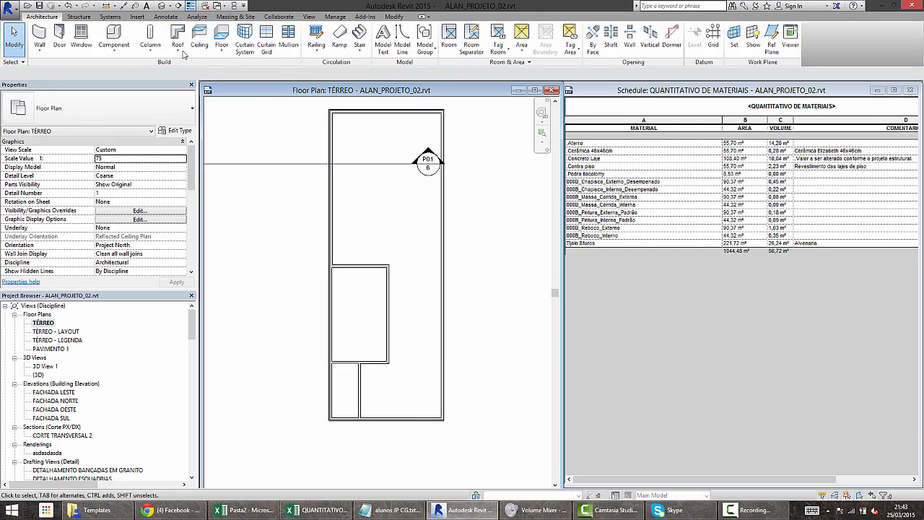
- Create a separate rectangular QTO_Laje Concreto floor covering only the large upper room
{"action": "left_click", "coordinate": [219, 34]}
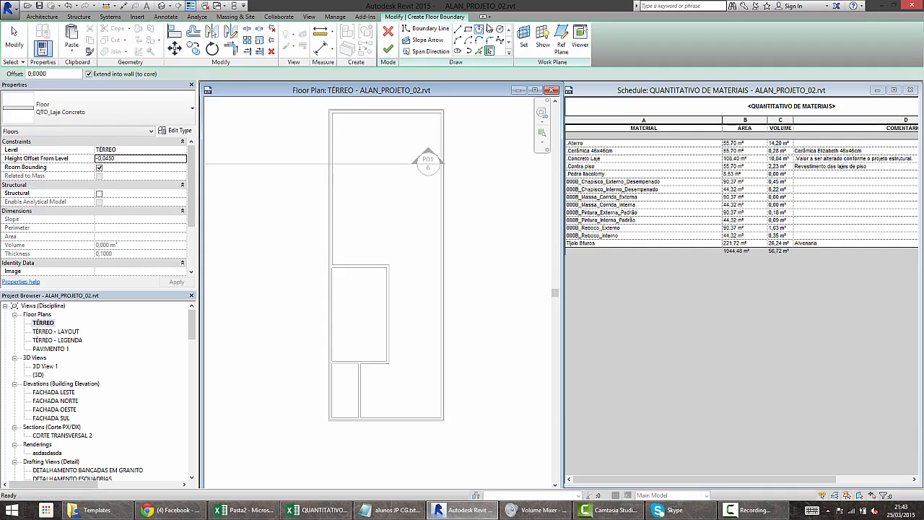
{"action": "left_click", "coordinate": [332, 112]}
{"action": "left_click", "coordinate": [442, 264]}
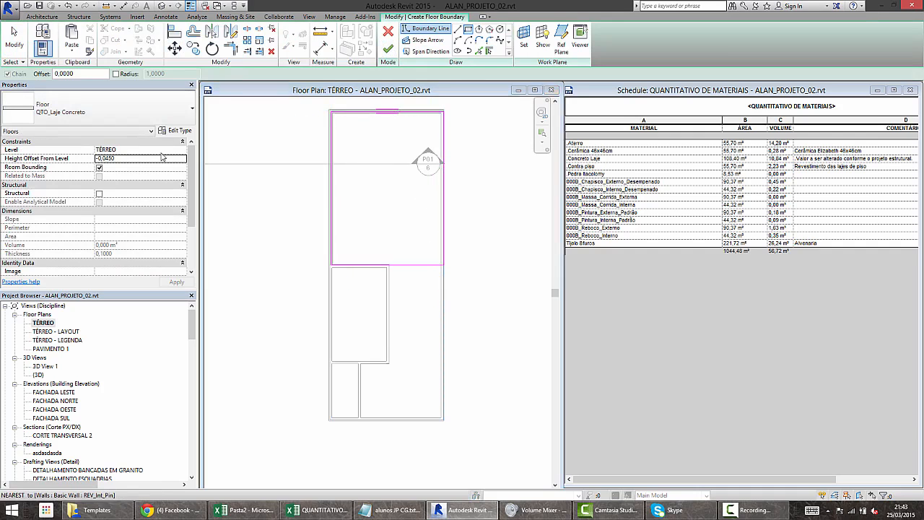
{"action": "left_click", "coordinate": [385, 50]}
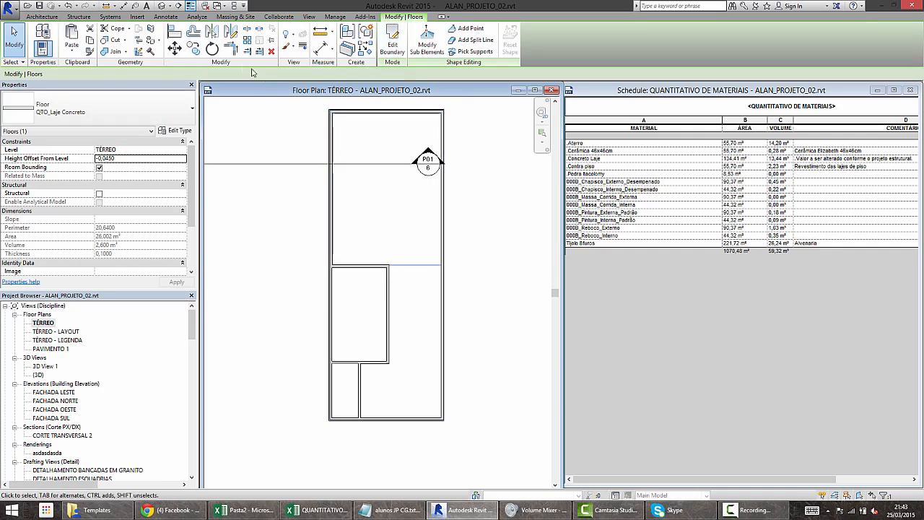
- Create another QTO_Laje Concreto floor, about 2,11 by 3,72 m, beside the middle room
{"action": "left_click", "coordinate": [47, 18]}
{"action": "left_click", "coordinate": [222, 46]}
{"action": "left_click", "coordinate": [204, 68]}
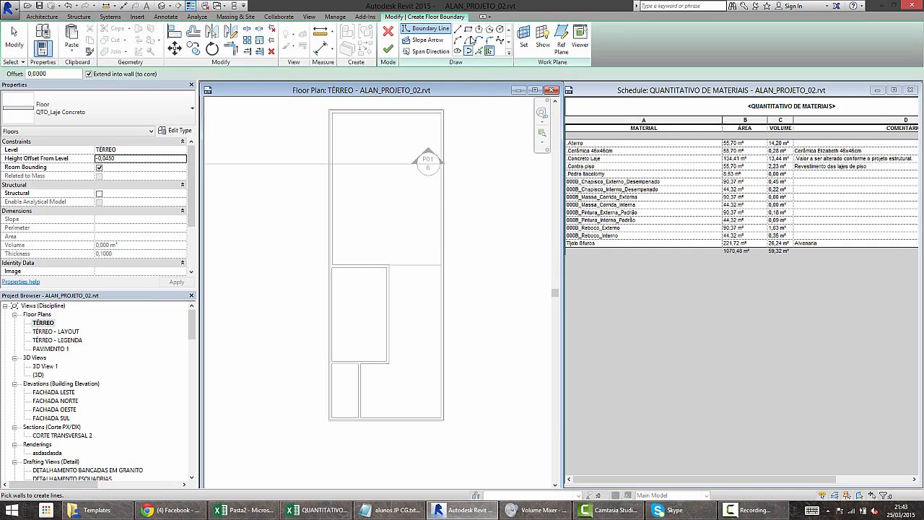
{"action": "left_click", "coordinate": [390, 260]}
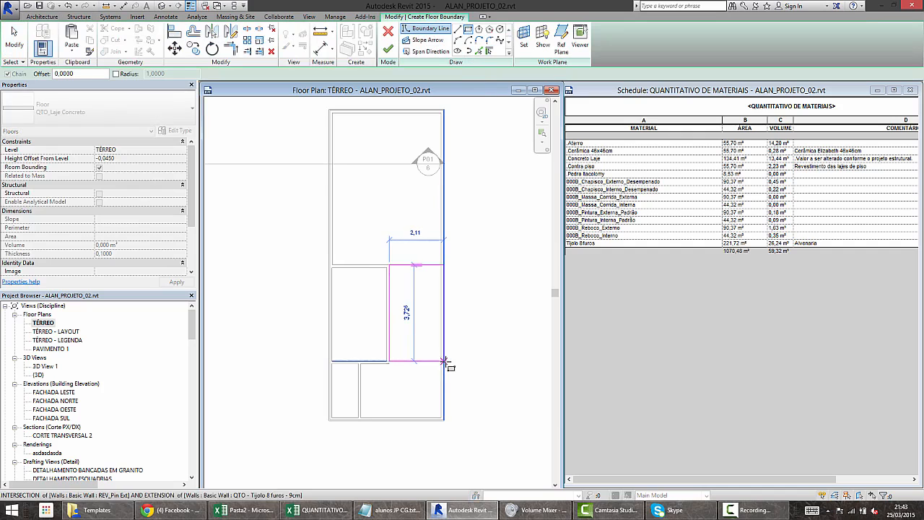
{"action": "left_click", "coordinate": [390, 50]}
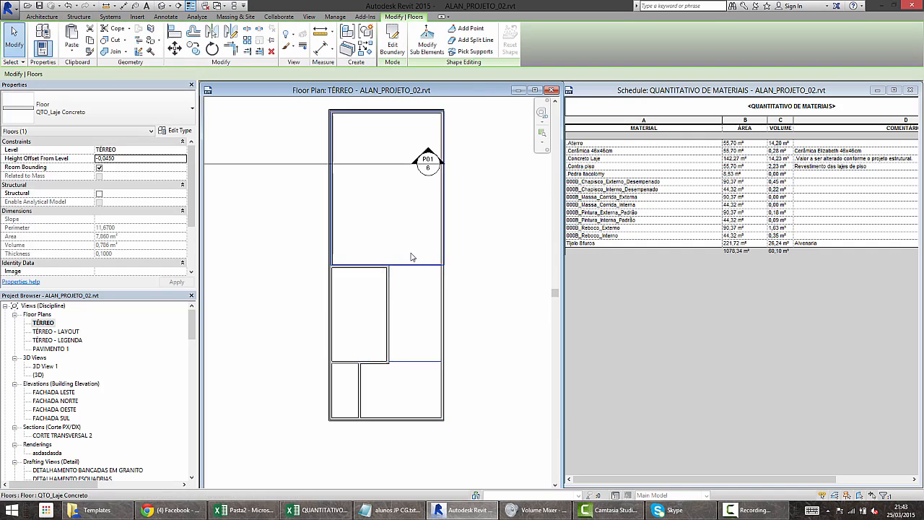
- Delete the two partial room floors and select the full-building concrete slab
{"action": "key", "text": "Delete"}
{"action": "left_click", "coordinate": [416, 282]}
{"action": "key", "text": "Delete"}
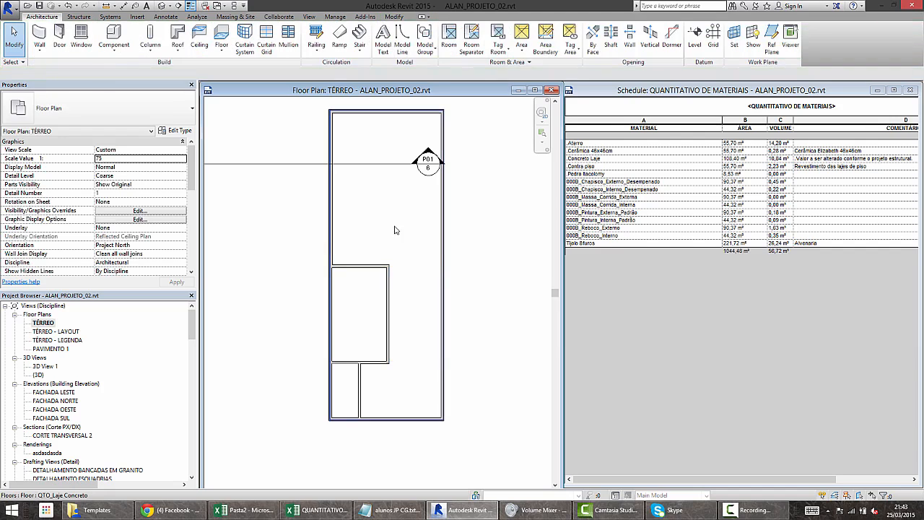
{"action": "left_click", "coordinate": [396, 225]}
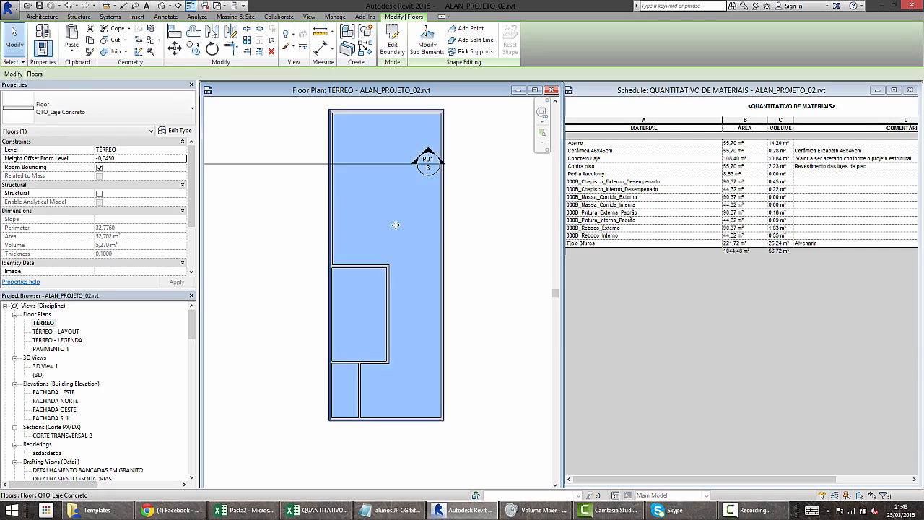
- Start a new floor using the 40cm - Cerâmica type and open its layer structure for editing
{"action": "left_click", "coordinate": [616, 163]}
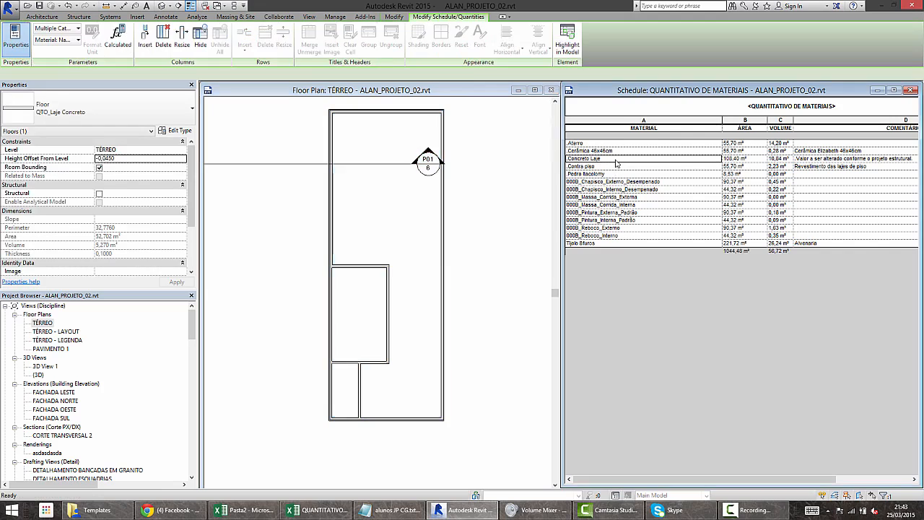
{"action": "left_click", "coordinate": [504, 202]}
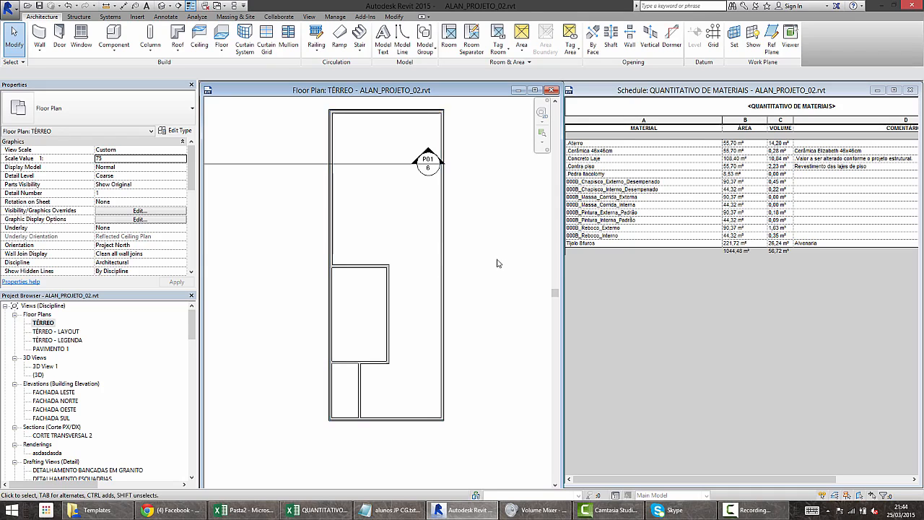
{"action": "left_click", "coordinate": [221, 34]}
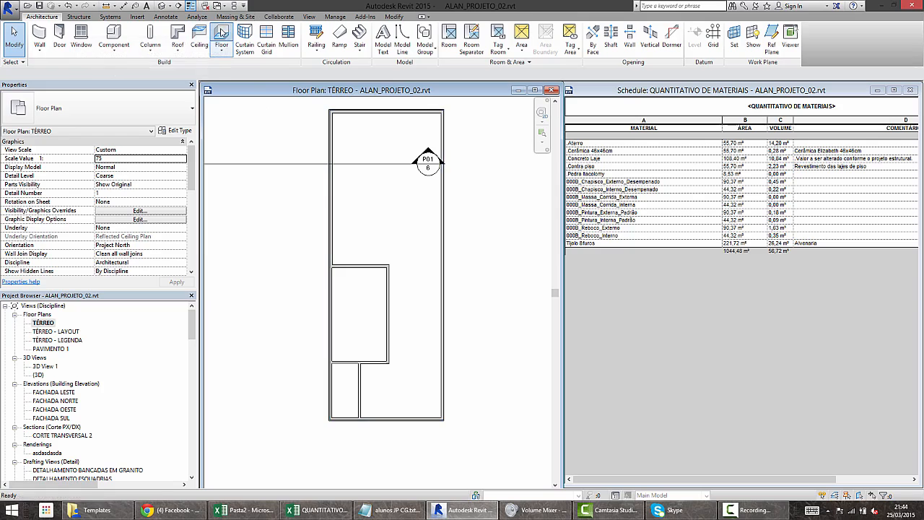
{"action": "left_click", "coordinate": [125, 118]}
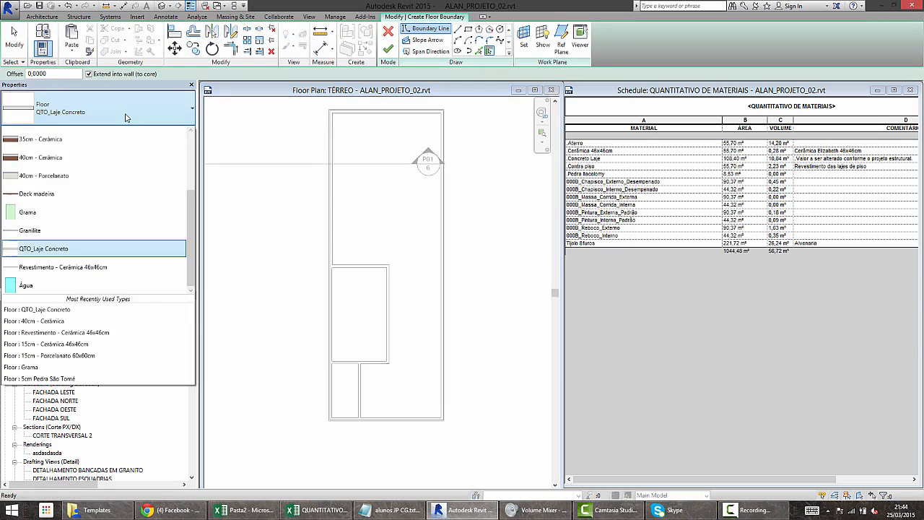
{"action": "scroll", "coordinate": [86, 181], "scroll_direction": "up", "scroll_amount": 2}
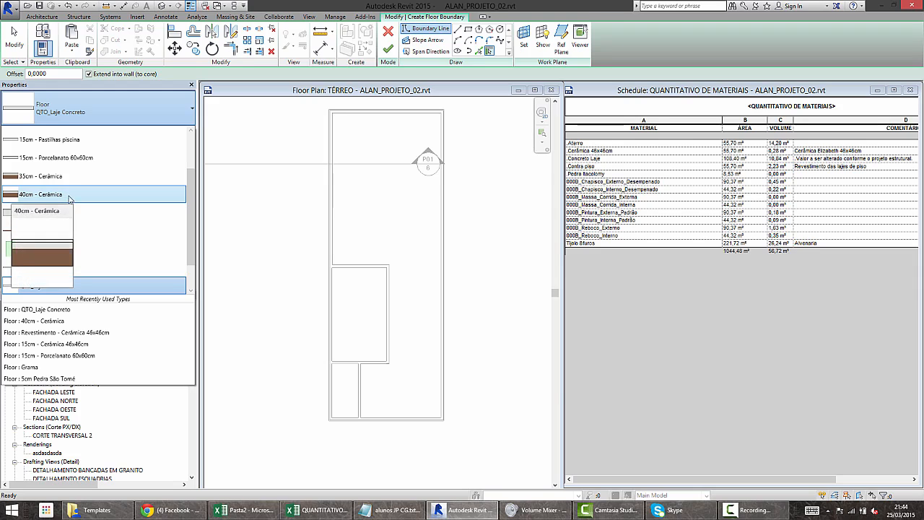
{"action": "key", "text": "Escape"}
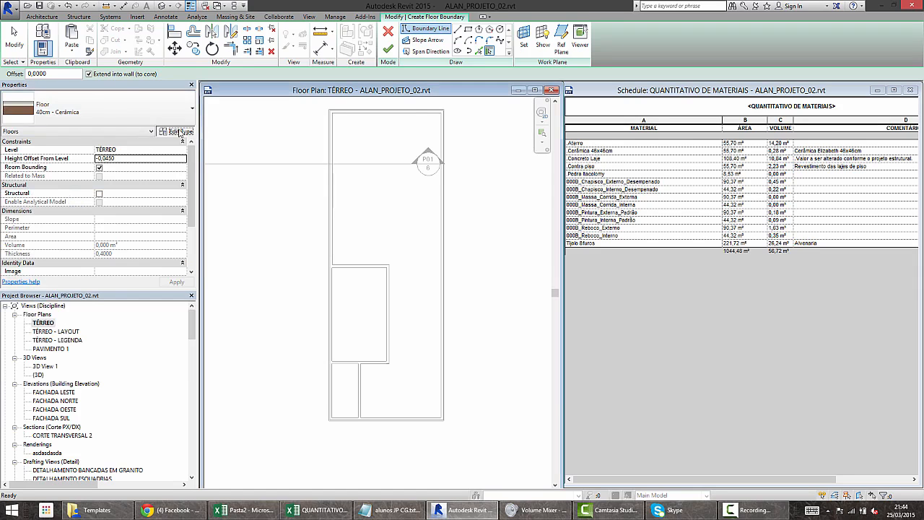
{"action": "left_click", "coordinate": [179, 132]}
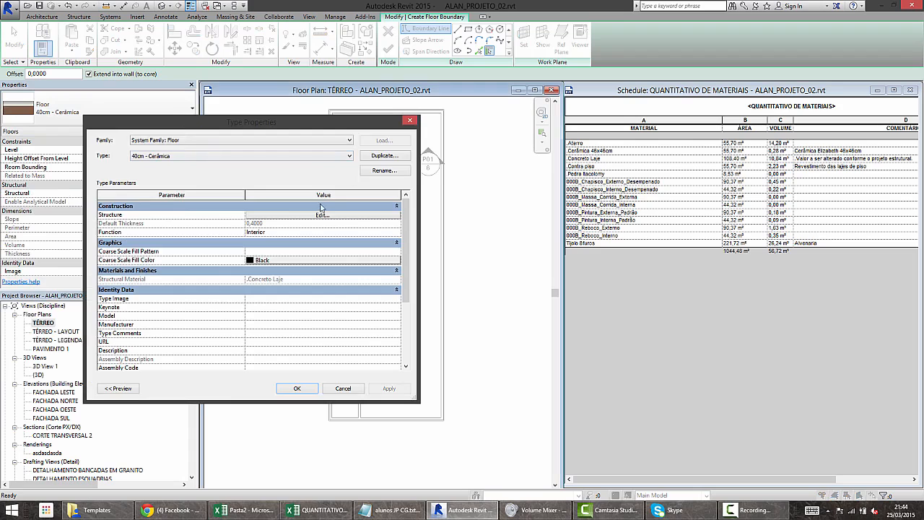
{"action": "left_click", "coordinate": [318, 215]}
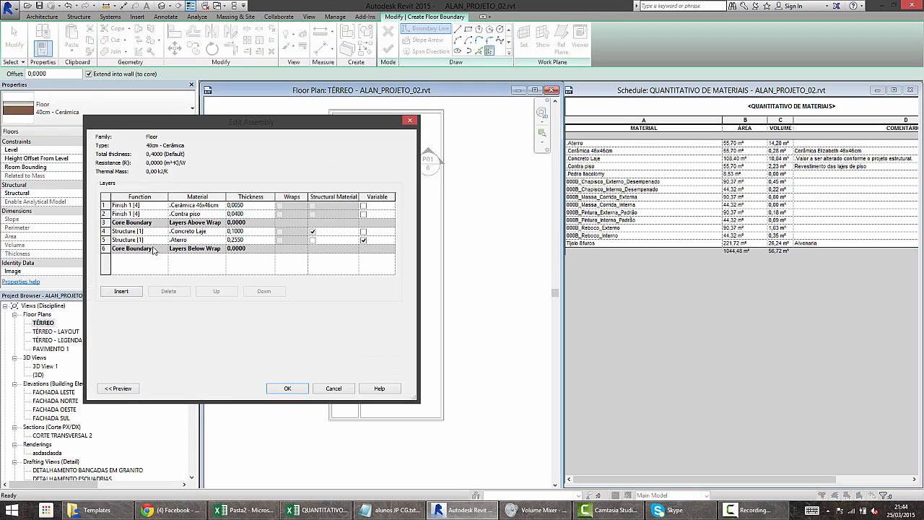
- Delete the .Aterro and .Concreto Laje layers from the floor type and move the .Contra piso layer inside the core boundary
{"action": "left_click", "coordinate": [104, 240]}
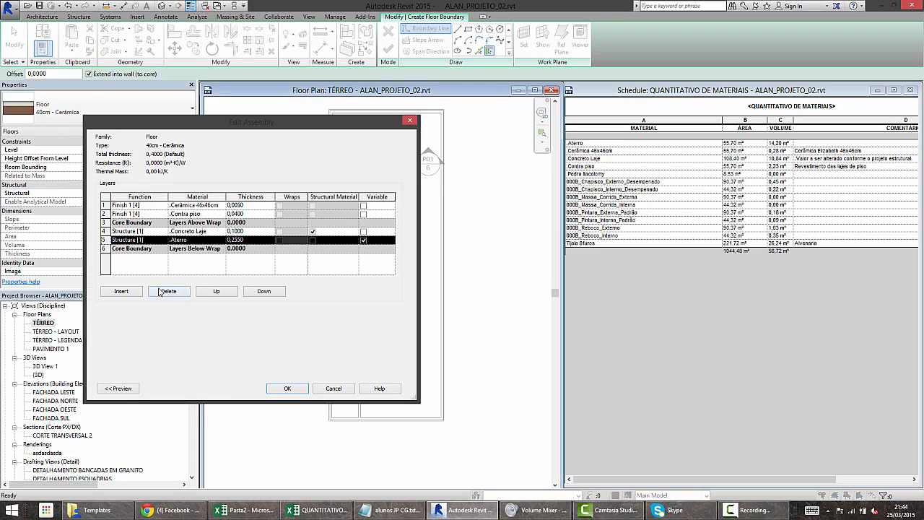
{"action": "left_click", "coordinate": [160, 291]}
{"action": "left_click", "coordinate": [106, 213]}
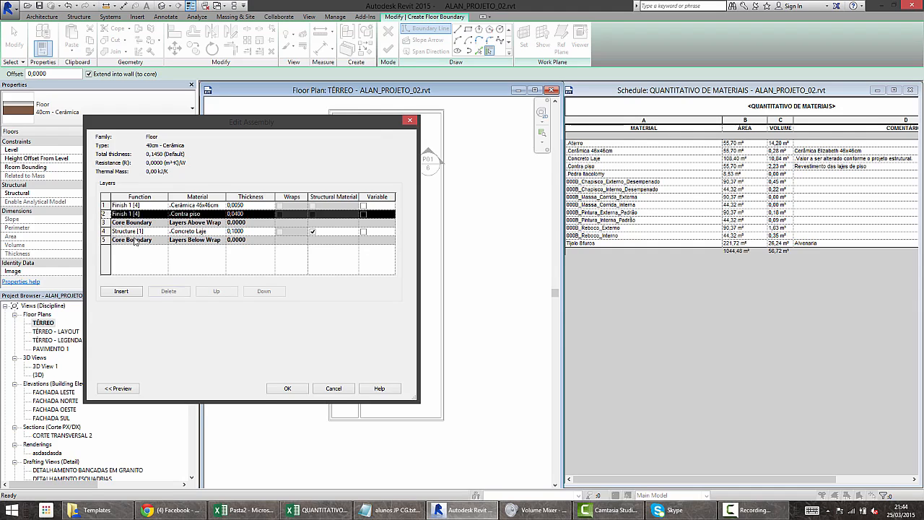
{"action": "left_click", "coordinate": [276, 292]}
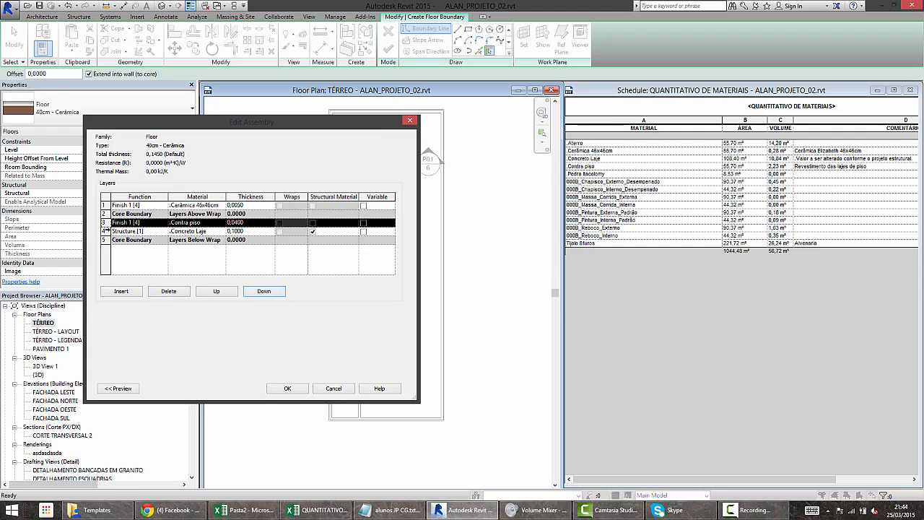
{"action": "left_click", "coordinate": [104, 231]}
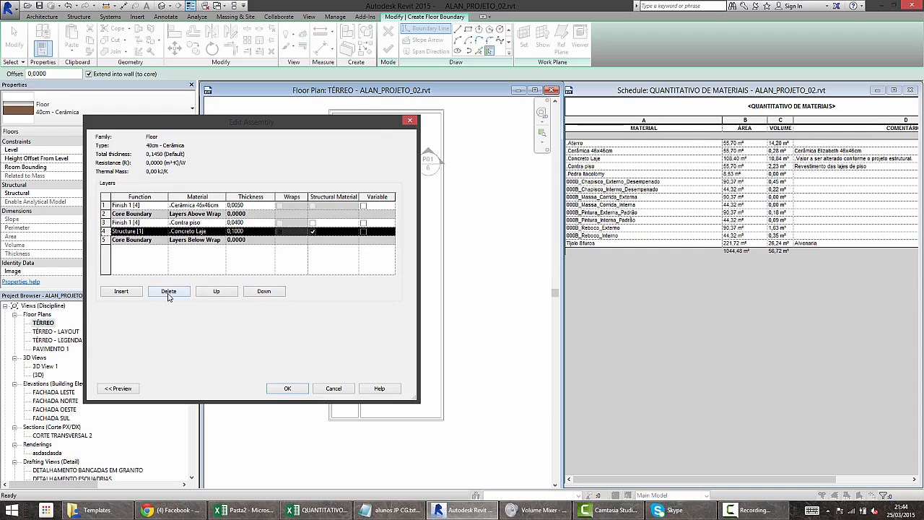
{"action": "left_click", "coordinate": [168, 293]}
{"action": "left_click", "coordinate": [208, 223]}
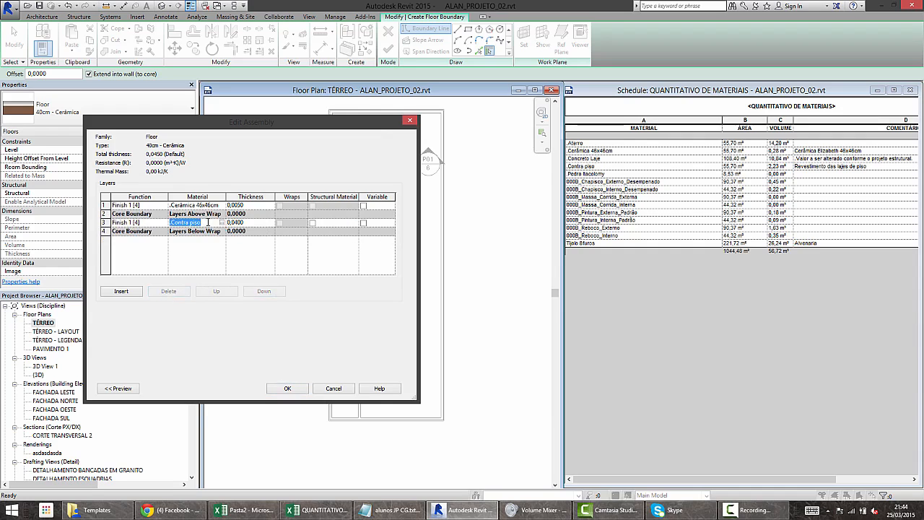
{"action": "left_click", "coordinate": [207, 207]}
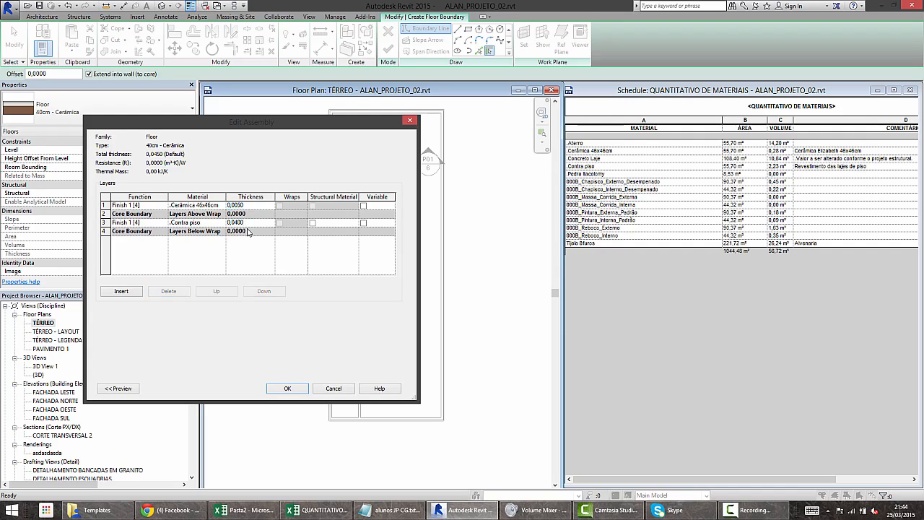
{"action": "left_click", "coordinate": [288, 388]}
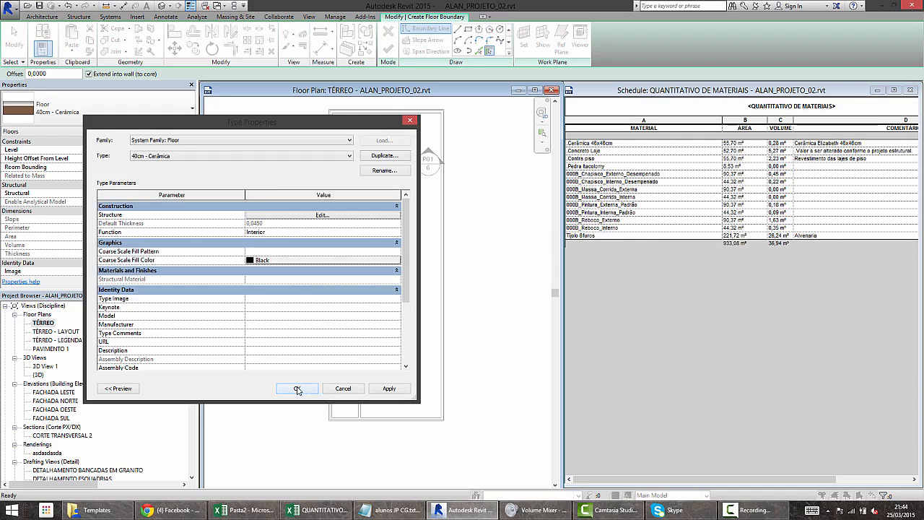
- Rename the floor type to REV_Piso_CP_CER and set the new floor's height offset from level to 0,0000
{"action": "left_click", "coordinate": [383, 172]}
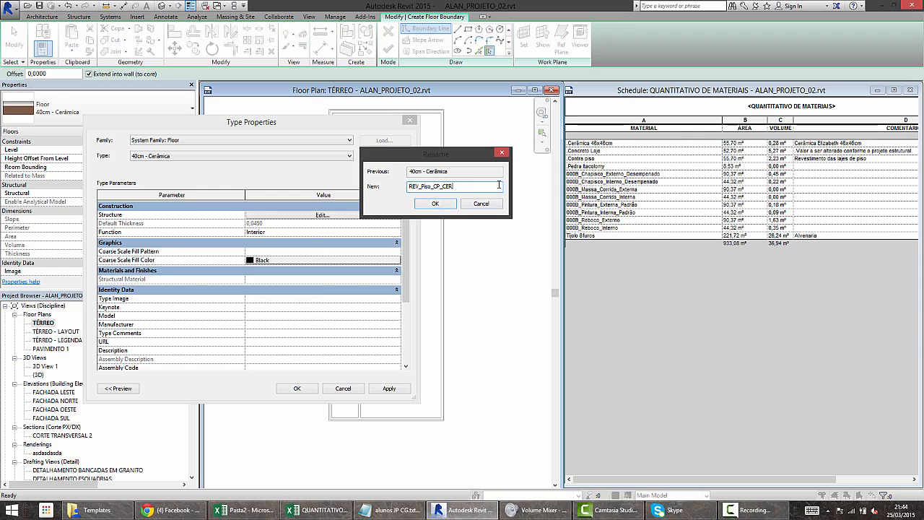
{"action": "left_click", "coordinate": [436, 205]}
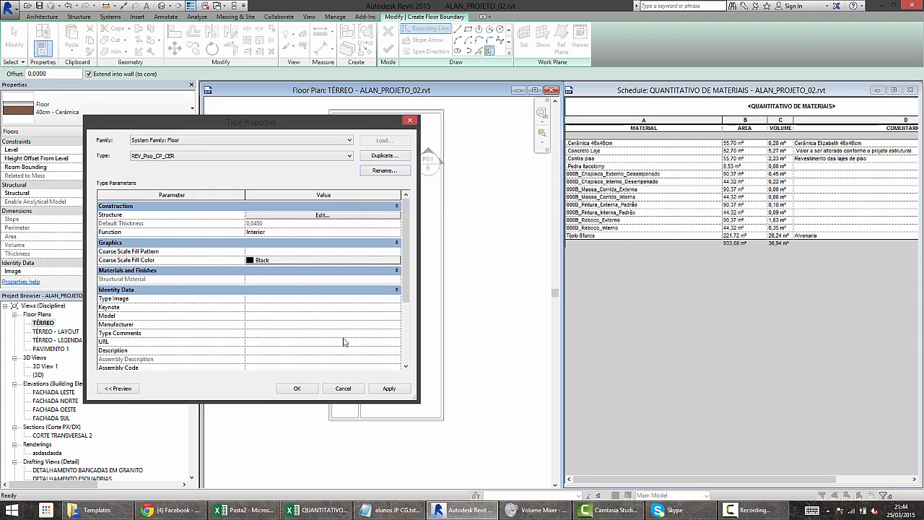
{"action": "left_click", "coordinate": [297, 389]}
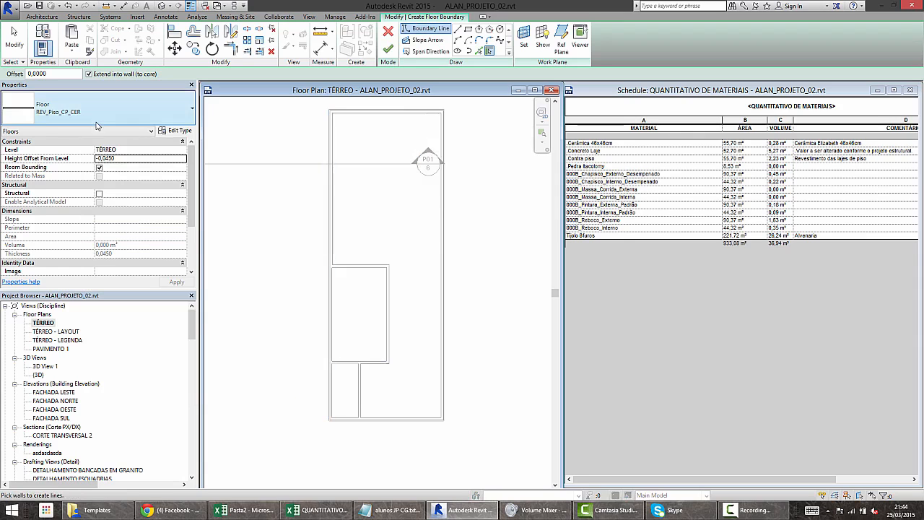
{"action": "left_click", "coordinate": [143, 159]}
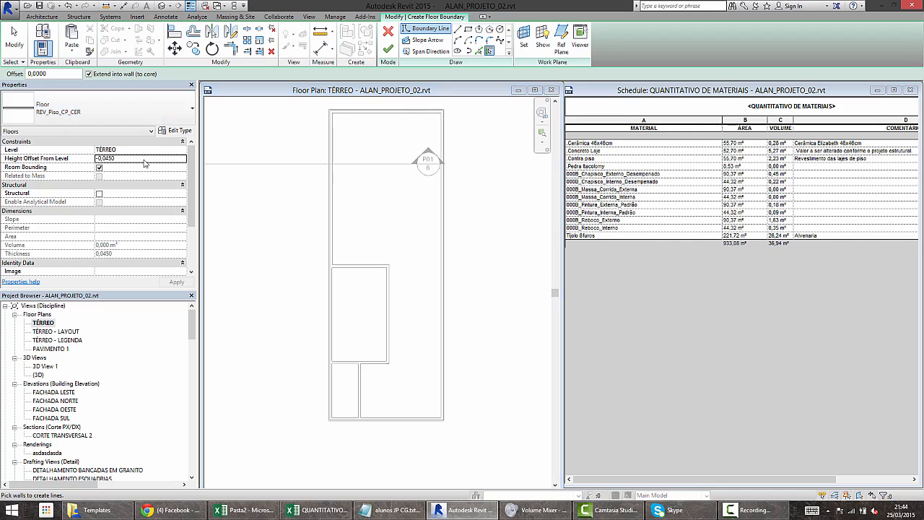
{"action": "middle_click_drag", "start_coordinate": [499, 157], "coordinate": [476, 199]}
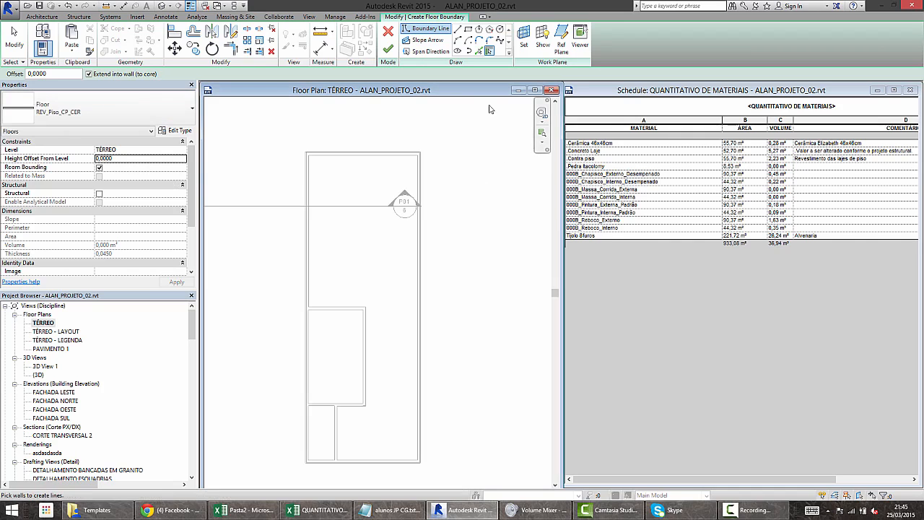
{"action": "left_click", "coordinate": [460, 29]}
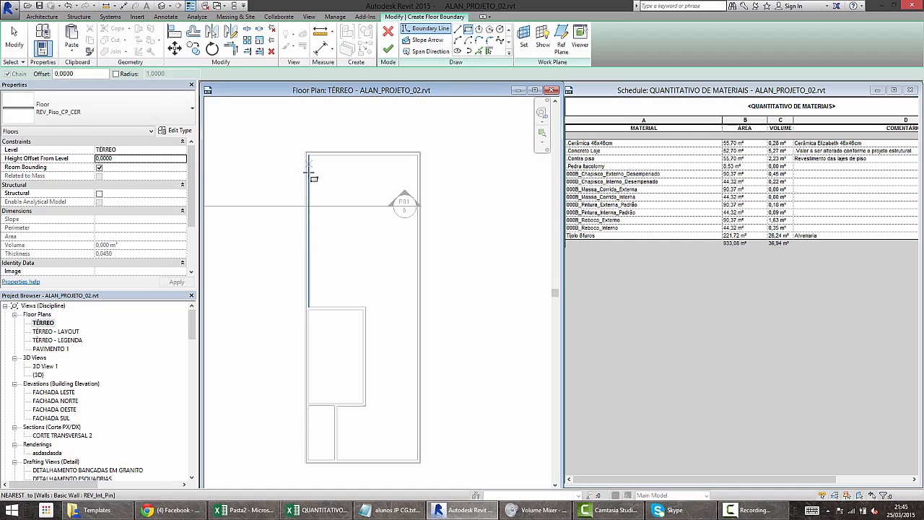
{"action": "scroll", "coordinate": [338, 385], "scroll_direction": "up", "scroll_amount": 5}
{"action": "scroll", "coordinate": [338, 384], "scroll_direction": "down", "scroll_amount": 5}
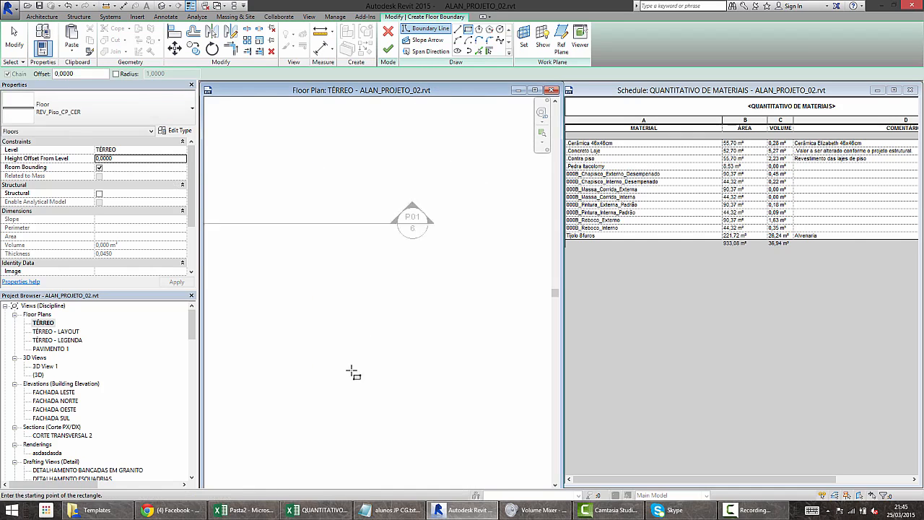
{"action": "left_click", "coordinate": [469, 29]}
{"action": "left_click", "coordinate": [458, 29]}
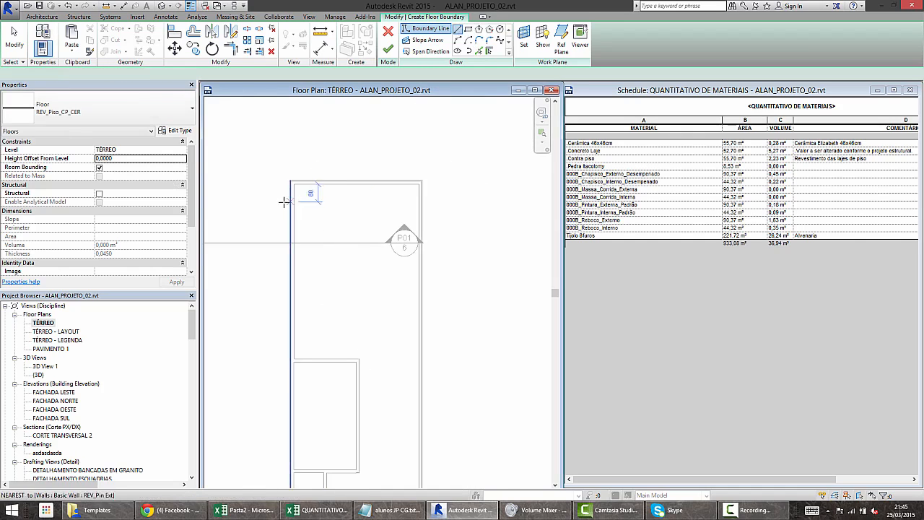
{"action": "left_click", "coordinate": [292, 182]}
{"action": "left_click", "coordinate": [415, 183]}
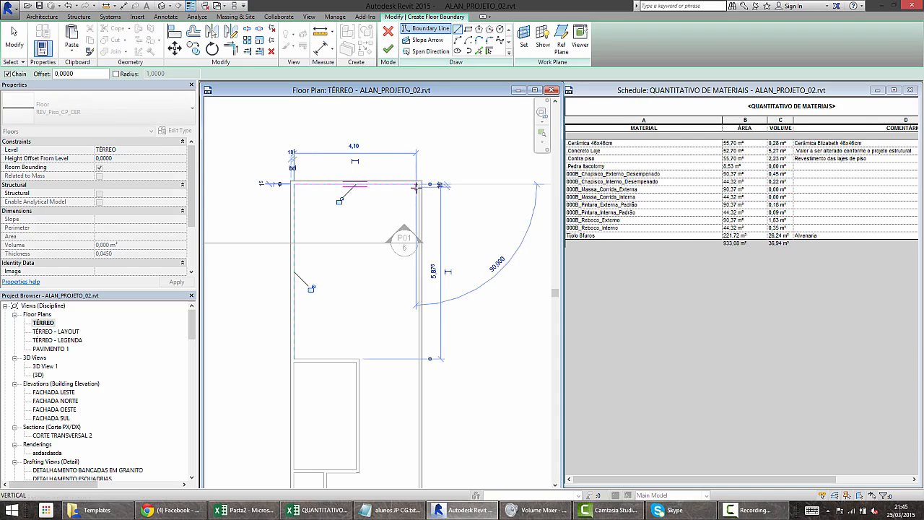
{"action": "key", "text": "Escape"}
{"action": "key", "text": "Escape"}
{"action": "key", "text": "ctrl+z"}
- Draw boundary lines along the inner faces of the upper and right exterior walls, about 4,2 m and 11,8 m long
{"action": "key", "text": "l"}
{"action": "key", "text": "i"}
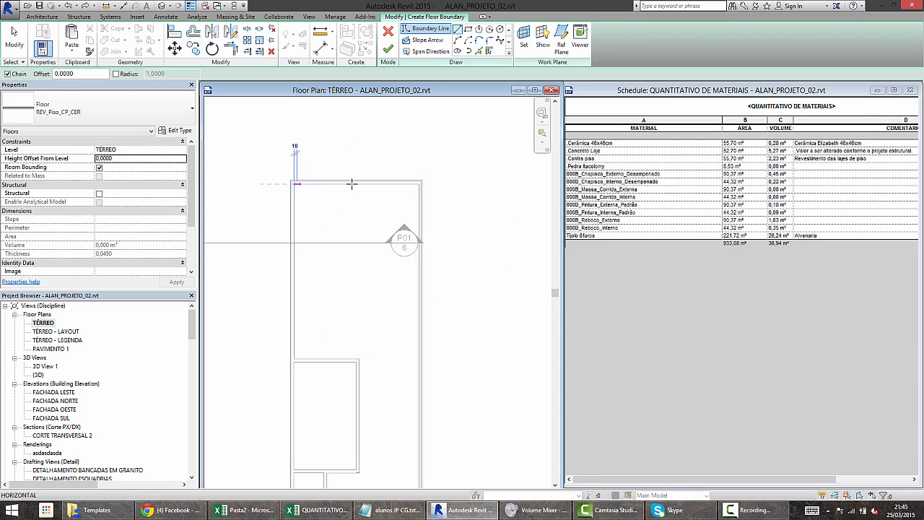
{"action": "left_click", "coordinate": [294, 183]}
{"action": "scroll", "coordinate": [419, 184], "scroll_direction": "up", "scroll_amount": 3}
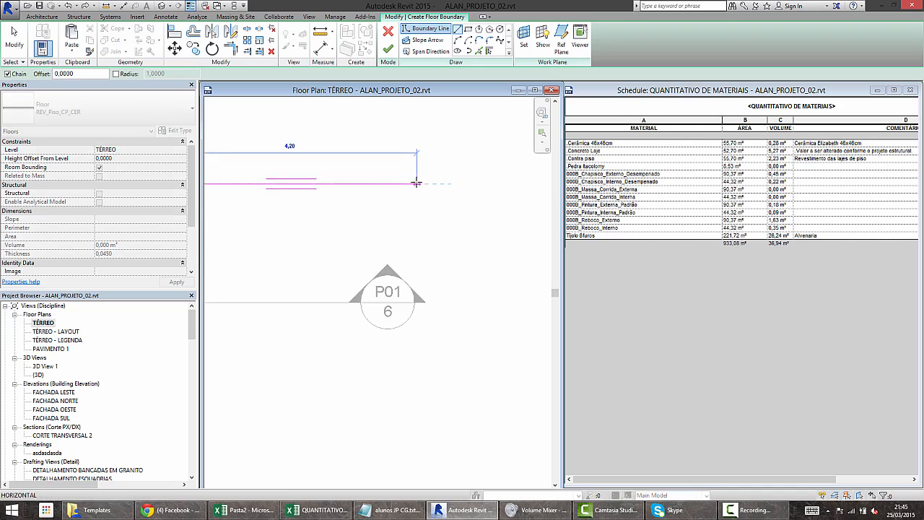
{"action": "scroll", "coordinate": [414, 185], "scroll_direction": "up", "scroll_amount": 1}
{"action": "left_click", "coordinate": [417, 183]}
{"action": "scroll", "coordinate": [423, 194], "scroll_direction": "down", "scroll_amount": 5}
{"action": "middle_click_drag", "start_coordinate": [403, 436], "coordinate": [469, 244]}
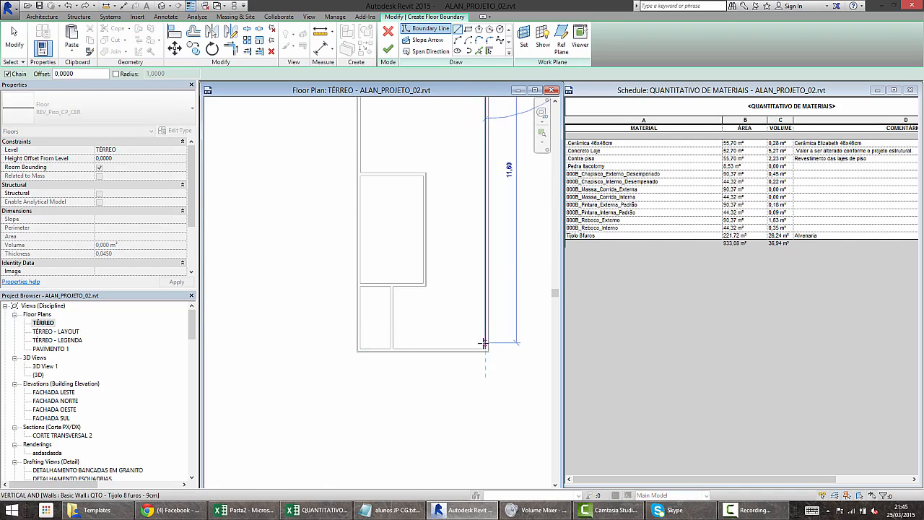
{"action": "left_click", "coordinate": [486, 349]}
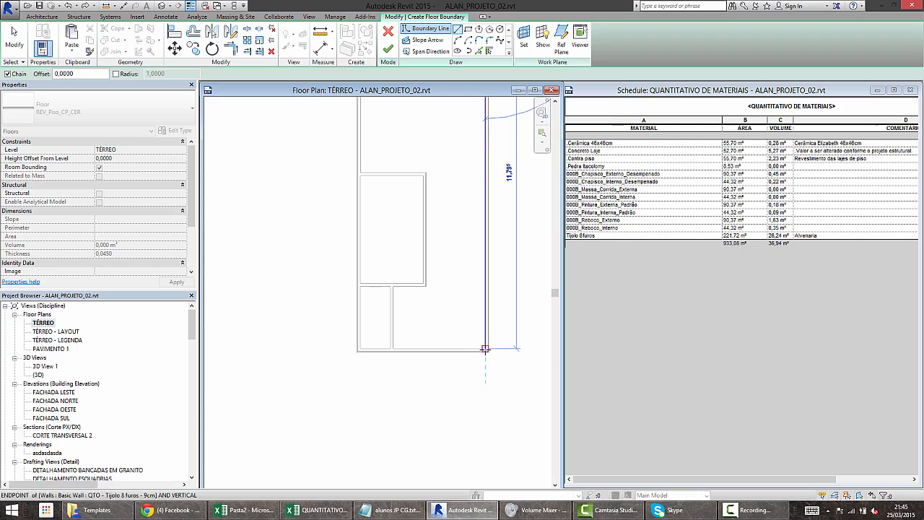
- Trace the rest of the boundary around the two small enclosed rooms, close it along the left wall, and finish the floor
{"action": "left_click", "coordinate": [393, 349]}
{"action": "left_click", "coordinate": [392, 287]}
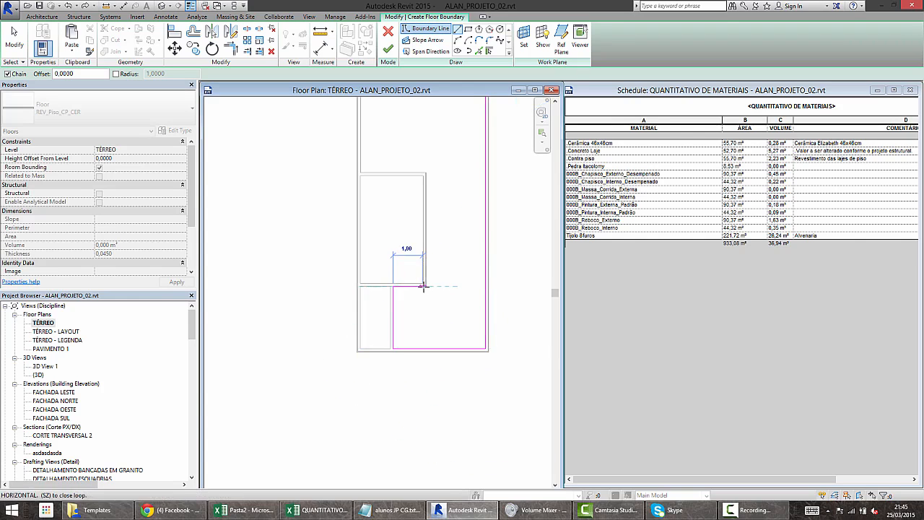
{"action": "left_click", "coordinate": [426, 286]}
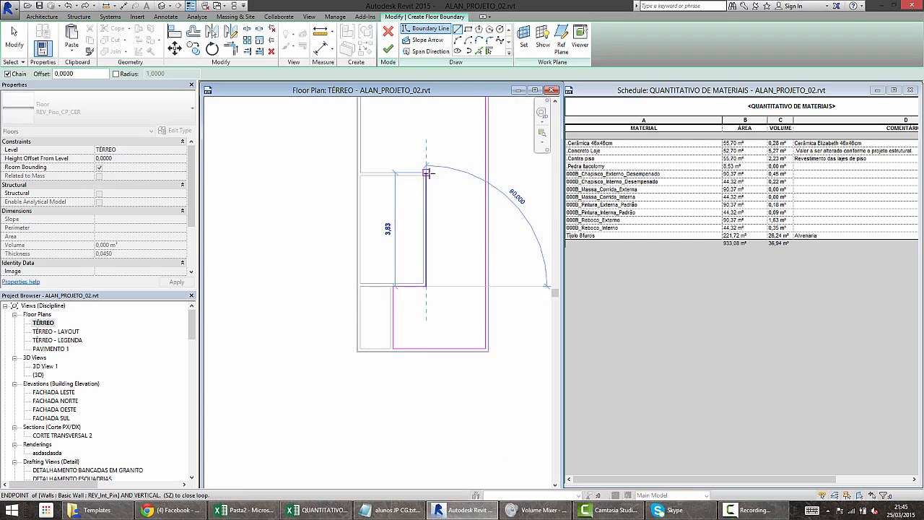
{"action": "left_click", "coordinate": [361, 172]}
{"action": "middle_click_drag", "start_coordinate": [386, 122], "coordinate": [400, 385]}
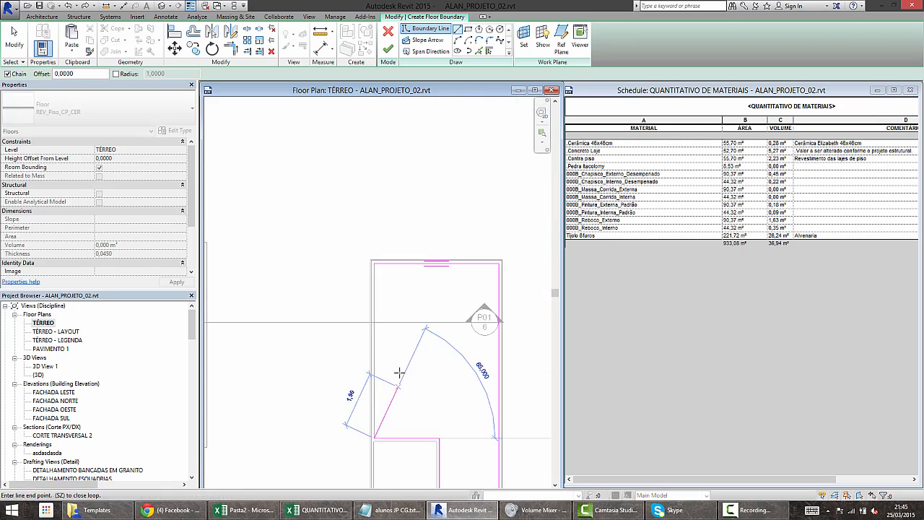
{"action": "key", "text": "Escape"}
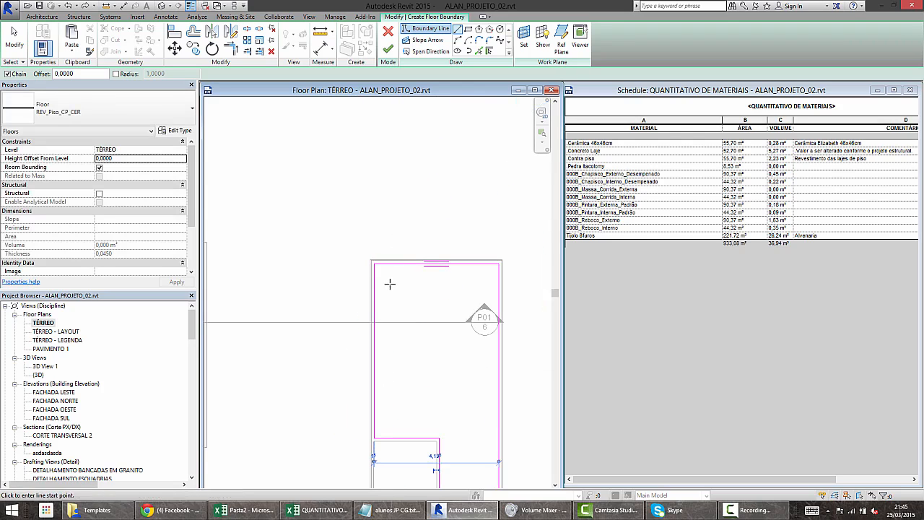
{"action": "scroll", "coordinate": [385, 234], "scroll_direction": "down", "scroll_amount": 3}
{"action": "left_click", "coordinate": [388, 50]}
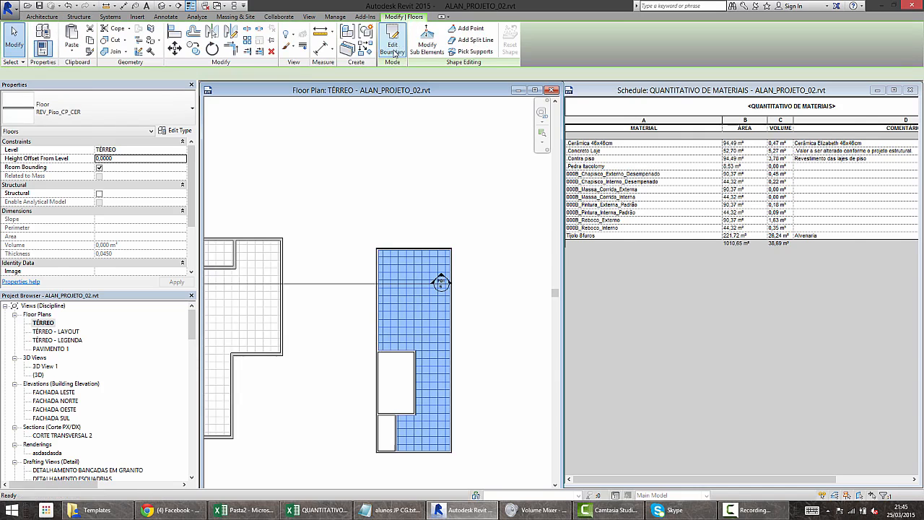
- In the 3D view, temporarily hide the REV_Pin Ext and other wall layers along the long exterior wall to expose the floor edge
{"action": "left_click", "coordinate": [163, 6]}
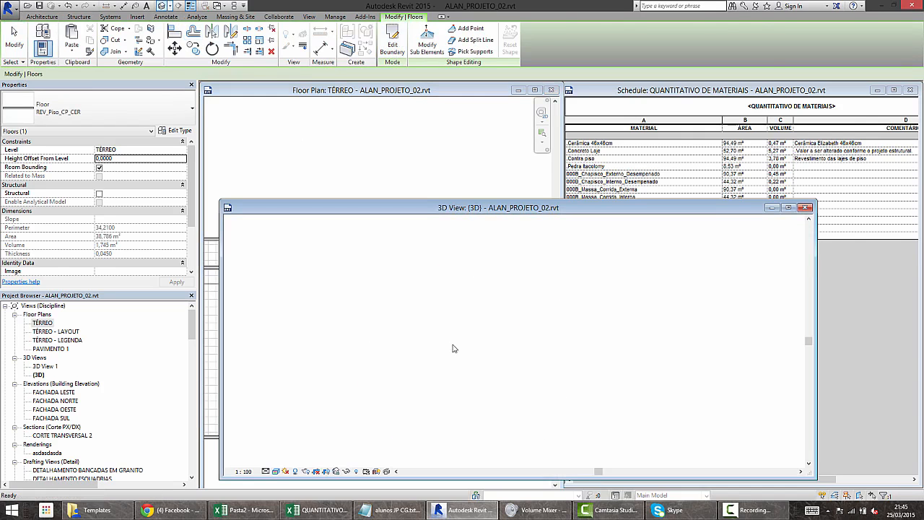
{"action": "scroll", "coordinate": [534, 450], "scroll_direction": "up", "scroll_amount": 3}
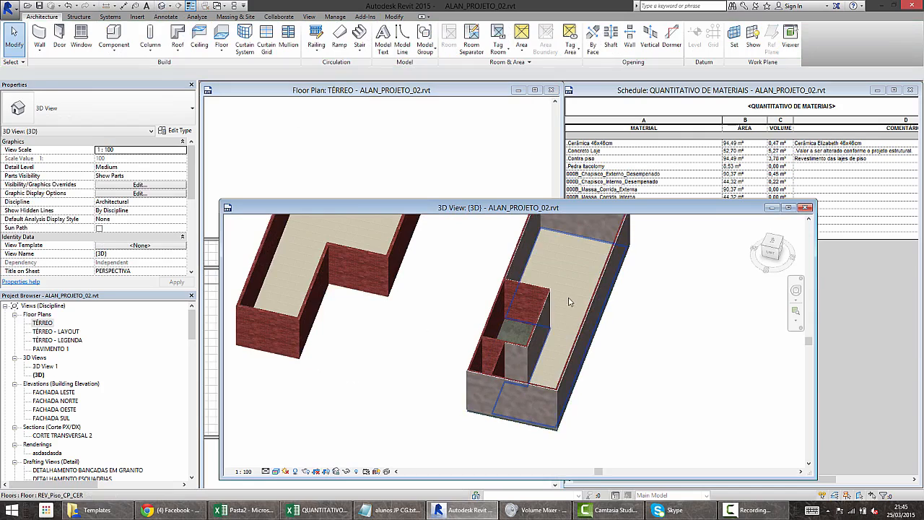
{"action": "left_click", "coordinate": [603, 318]}
{"action": "scroll", "coordinate": [606, 314], "scroll_direction": "up", "scroll_amount": 2}
{"action": "left_click", "coordinate": [623, 315]}
{"action": "left_click", "coordinate": [559, 390]}
{"action": "scroll", "coordinate": [559, 388], "scroll_direction": "up", "scroll_amount": 2}
{"action": "left_click", "coordinate": [539, 336]}
{"action": "key", "text": "h"}
{"action": "key", "text": "h"}
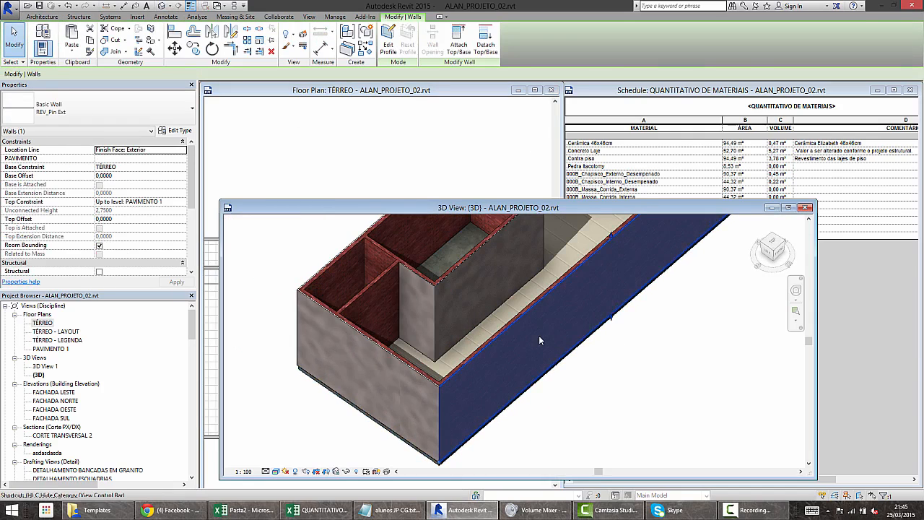
{"action": "left_click", "coordinate": [541, 328]}
{"action": "key", "text": "h"}
{"action": "key", "text": "h"}
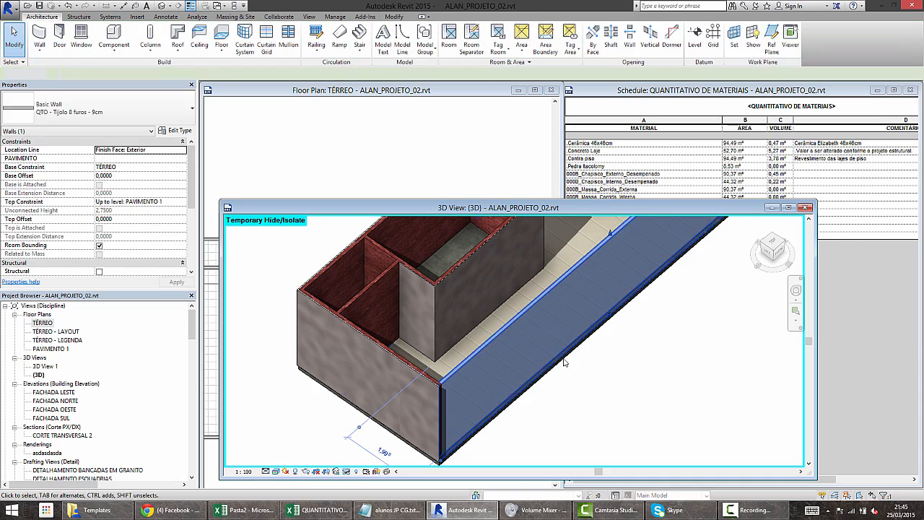
- Examine how the QTO_Laje Concreto slab and the REV_Piso_CP_CER floor covering meet at the exposed edge
{"action": "scroll", "coordinate": [608, 294], "scroll_direction": "up", "scroll_amount": 3}
{"action": "scroll", "coordinate": [509, 261], "scroll_direction": "up", "scroll_amount": 2}
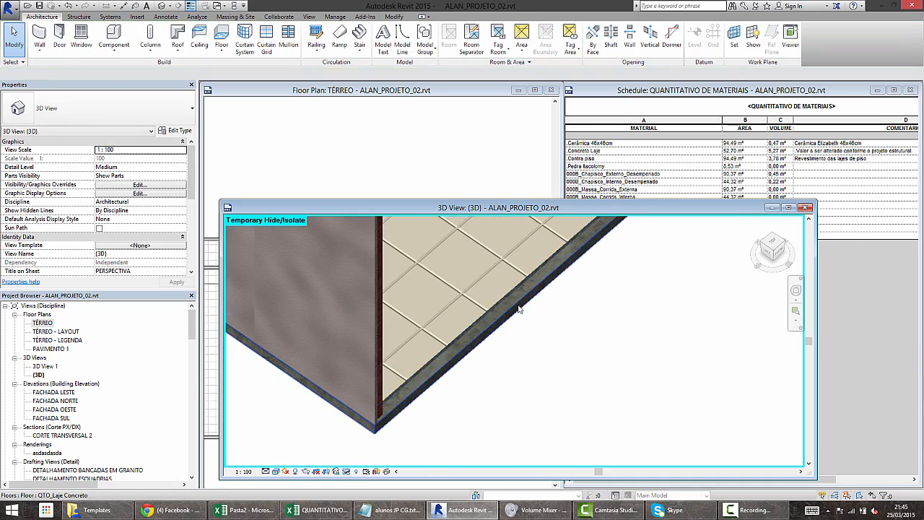
{"action": "left_click", "coordinate": [520, 310]}
{"action": "middle_click_drag", "start_coordinate": [511, 332], "coordinate": [487, 337], "text": "shift"}
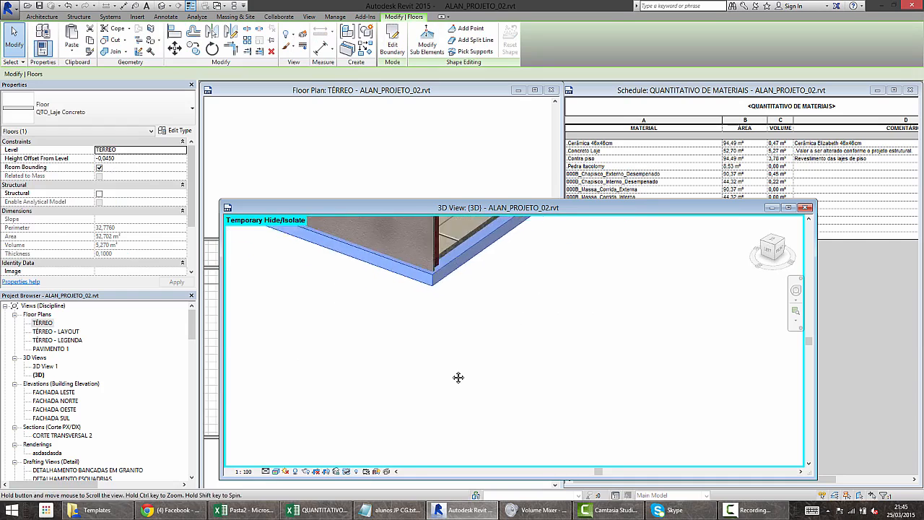
{"action": "scroll", "coordinate": [474, 386], "scroll_direction": "up", "scroll_amount": 3}
{"action": "key", "text": "Escape"}
{"action": "left_click", "coordinate": [427, 338]}
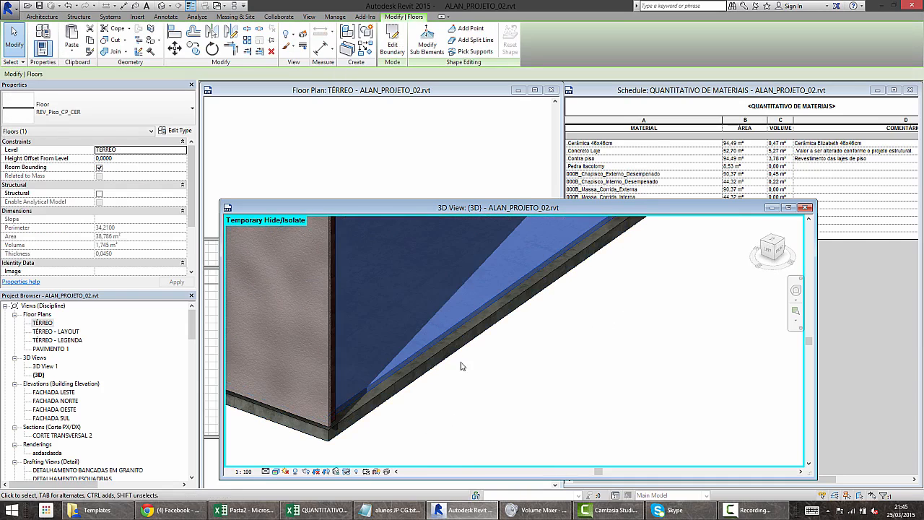
{"action": "scroll", "coordinate": [456, 367], "scroll_direction": "down", "scroll_amount": 2}
{"action": "middle_click_drag", "start_coordinate": [456, 367], "coordinate": [568, 392], "text": "shift"}
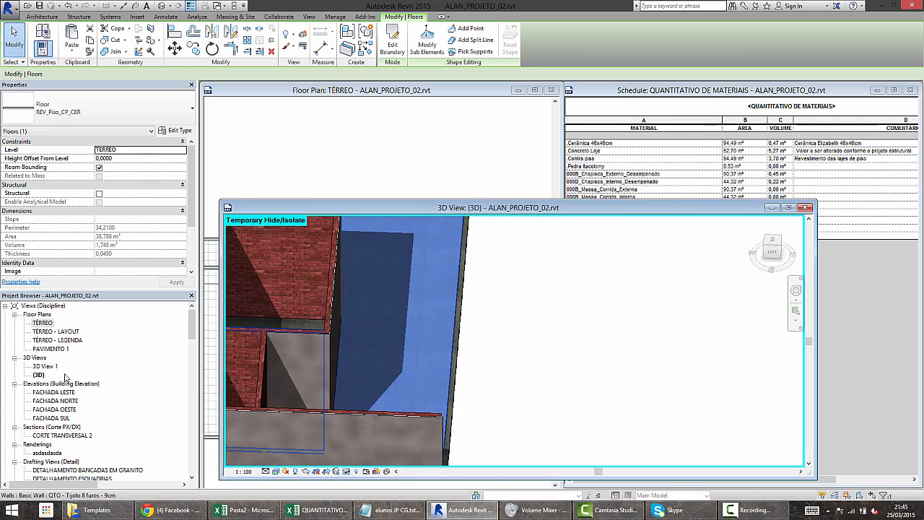
- Return to the TÉRREO floor plan with both buildings in view and nothing selected
{"action": "double_click", "coordinate": [39, 323]}
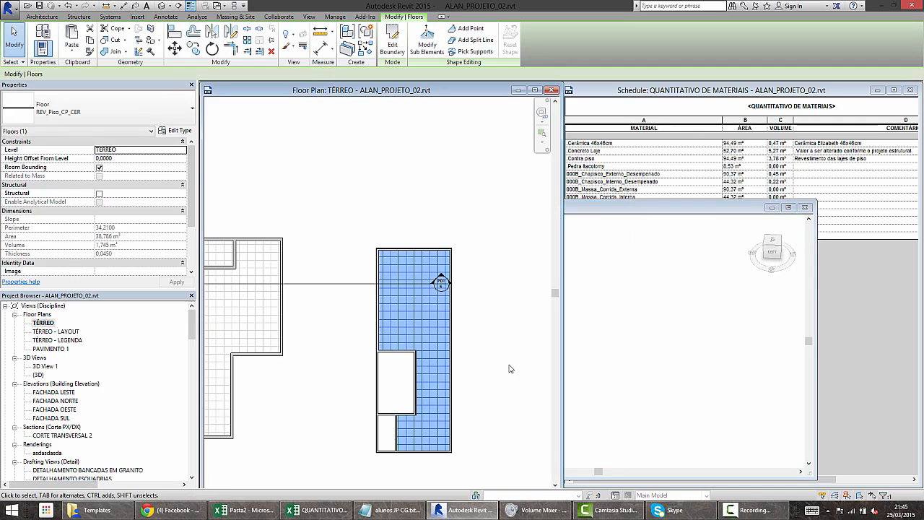
{"action": "scroll", "coordinate": [510, 369], "scroll_direction": "up", "scroll_amount": 2}
{"action": "left_click", "coordinate": [510, 369]}
{"action": "middle_click_drag", "start_coordinate": [467, 296], "coordinate": [481, 250]}
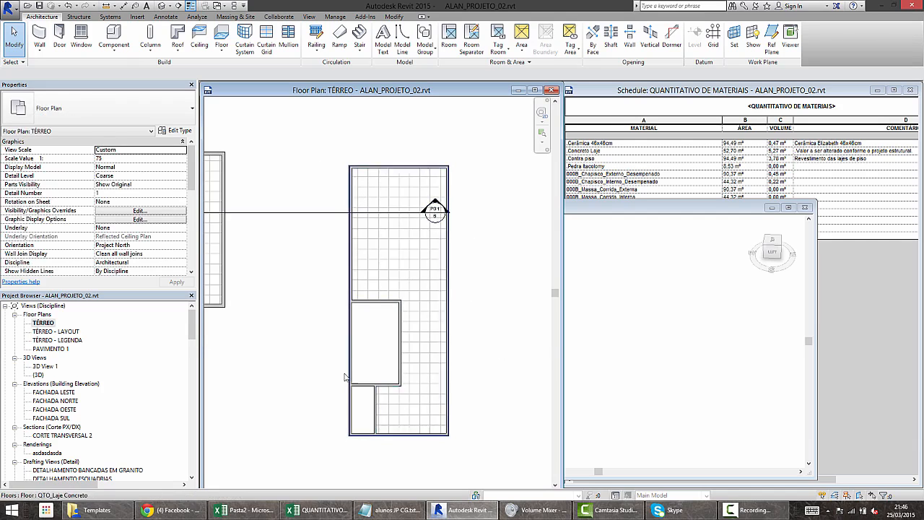
{"action": "scroll", "coordinate": [485, 274], "scroll_direction": "down", "scroll_amount": 2}
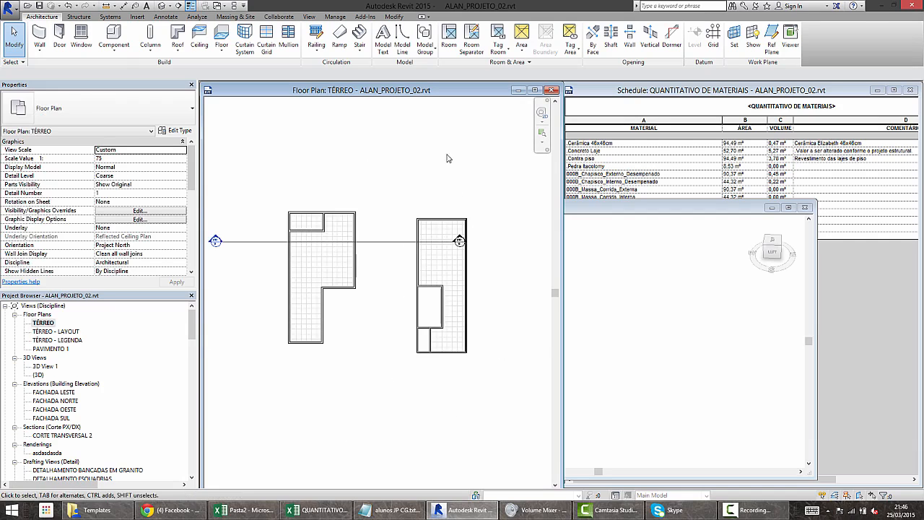
{"action": "left_click_drag", "start_coordinate": [259, 182], "coordinate": [505, 386]}
{"action": "left_click", "coordinate": [501, 256]}
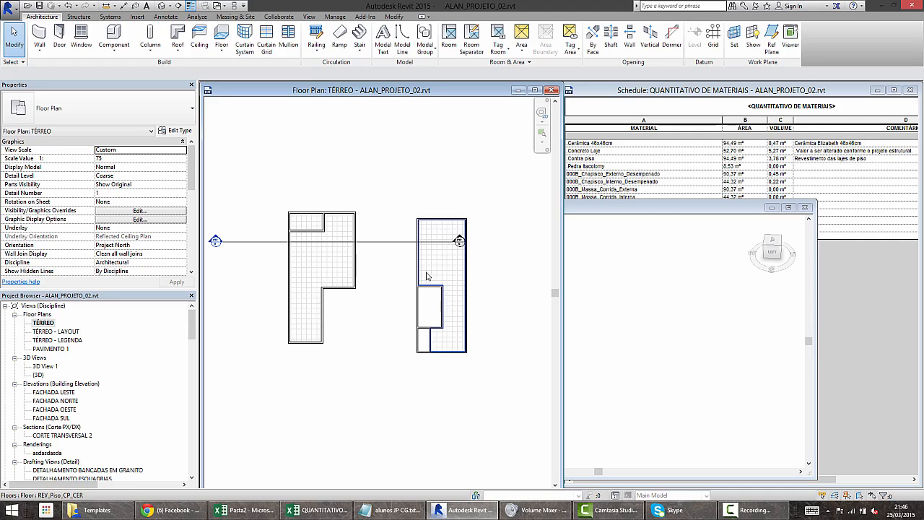
- Delete all walls and floors of both buildings from the TÉRREO floor plan
{"action": "left_click_drag", "start_coordinate": [394, 179], "coordinate": [522, 407]}
{"action": "key", "text": "Delete"}
{"action": "left_click_drag", "start_coordinate": [257, 181], "coordinate": [399, 346]}
{"action": "key", "text": "Delete"}
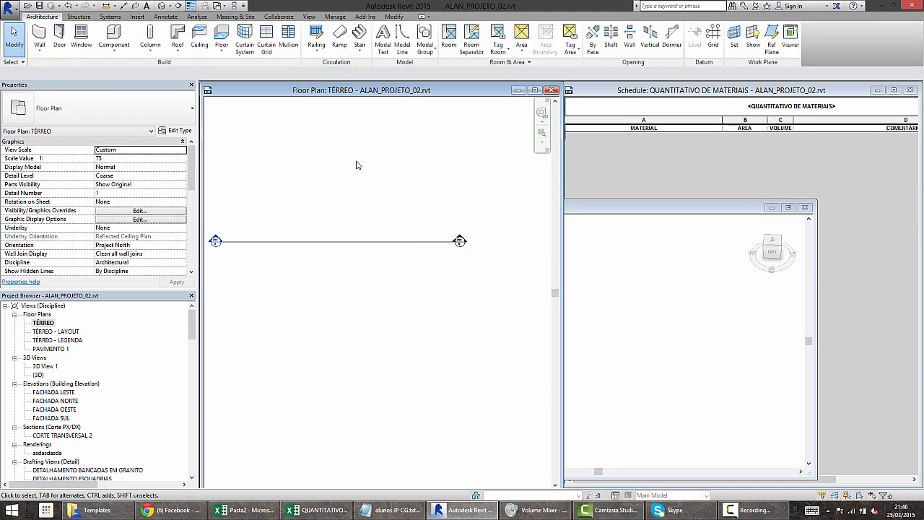
- Create a Telha Canal roof from a rectangular footprint about 11,6 by 11,1 m and check its row in the material schedule
{"action": "left_click", "coordinate": [177, 38]}
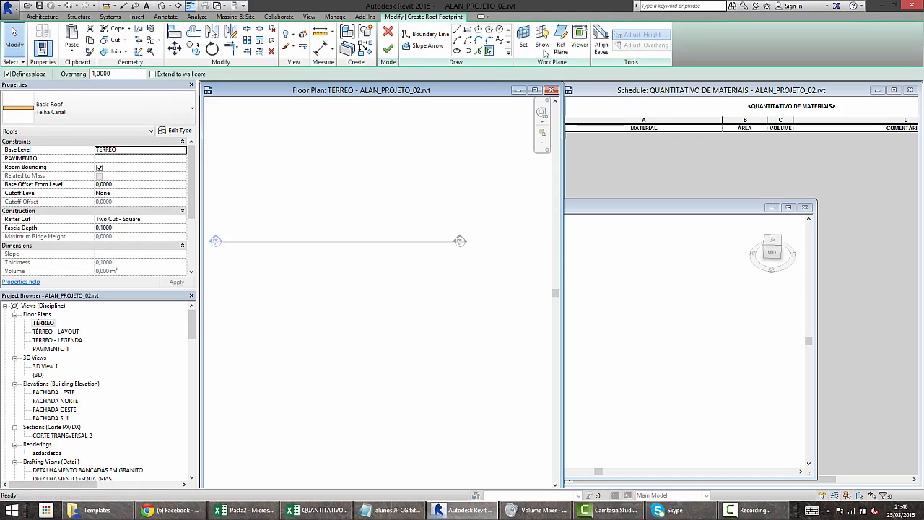
{"action": "left_click", "coordinate": [468, 30]}
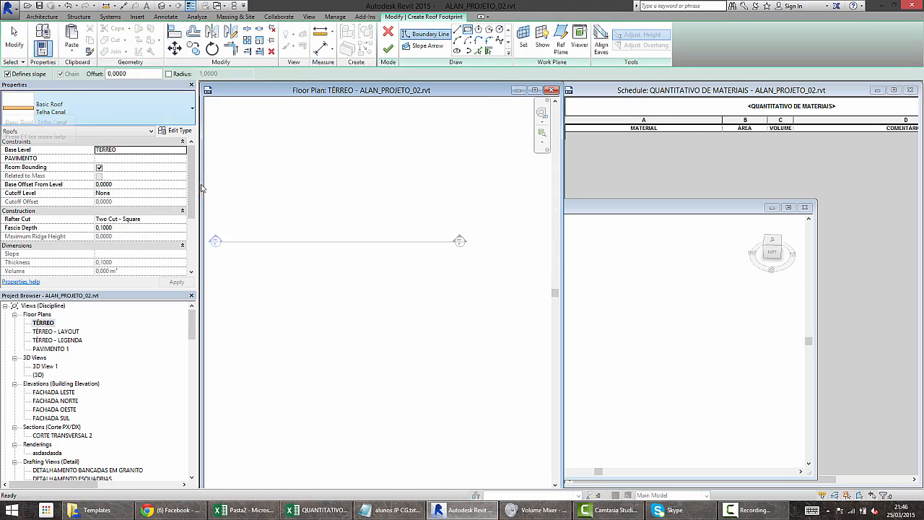
{"action": "left_click", "coordinate": [277, 185]}
{"action": "left_click", "coordinate": [407, 309]}
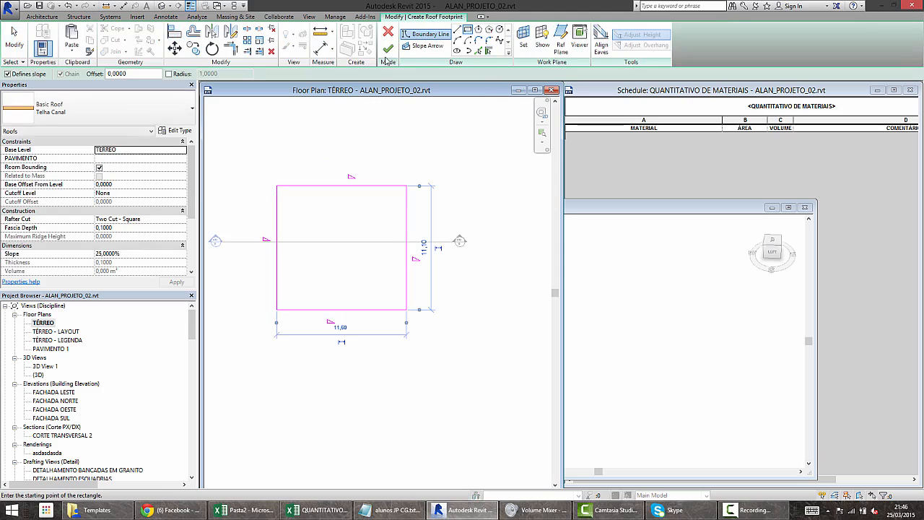
{"action": "left_click", "coordinate": [388, 48]}
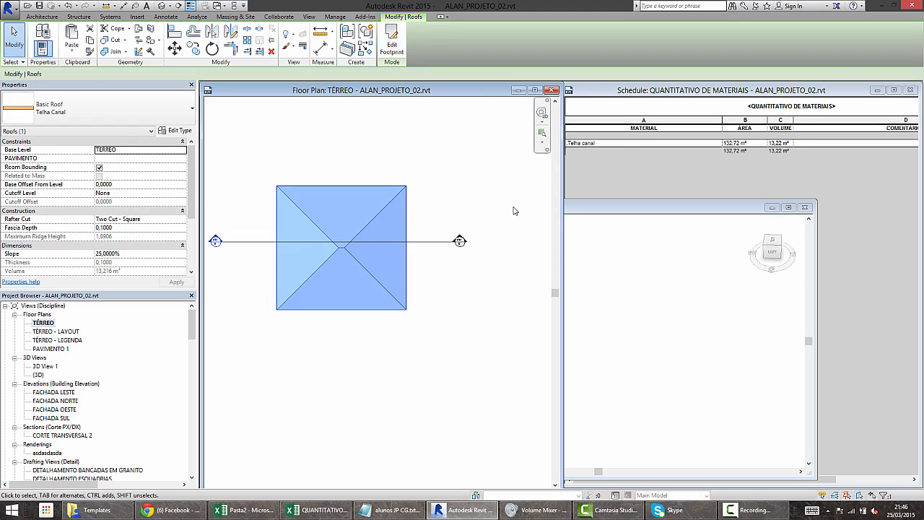
{"action": "left_click", "coordinate": [616, 146]}
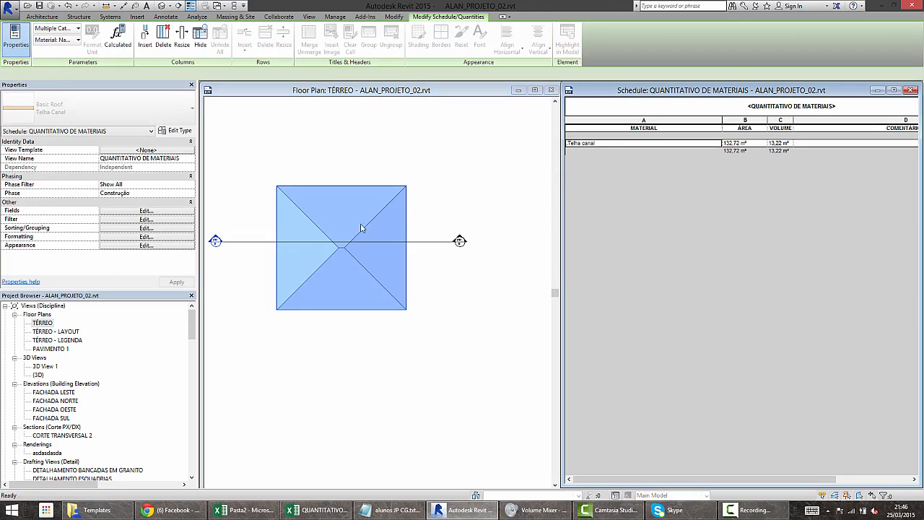
{"action": "left_click", "coordinate": [409, 205]}
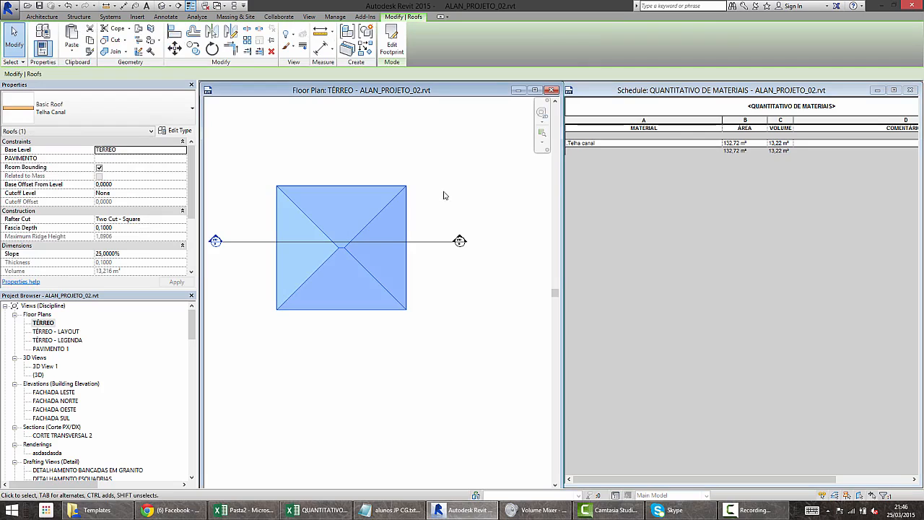
- Delete the Telha Canal roof, and undo the recent operations to restore both buildings' walls and floors
{"action": "key", "text": "Delete"}
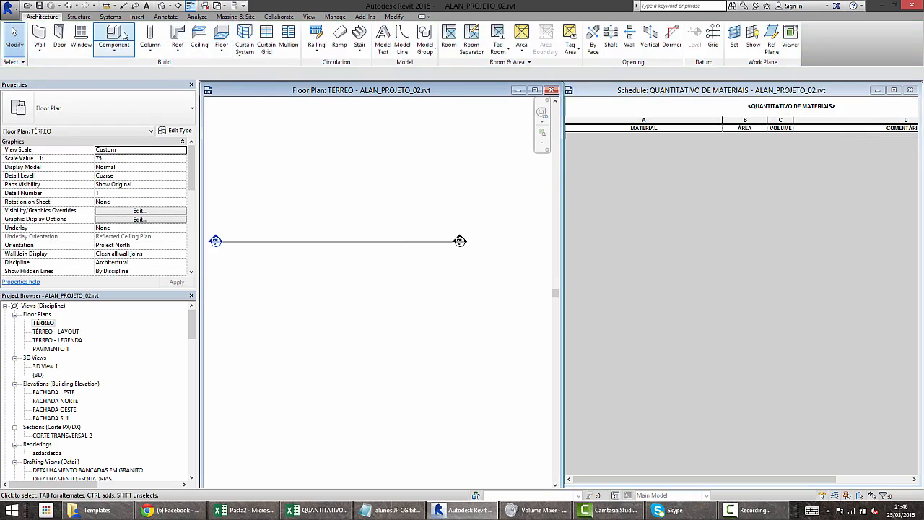
{"action": "key", "text": "ctrl+z"}
{"action": "key", "text": "ctrl+z"}
{"action": "key", "text": "ctrl+z"}
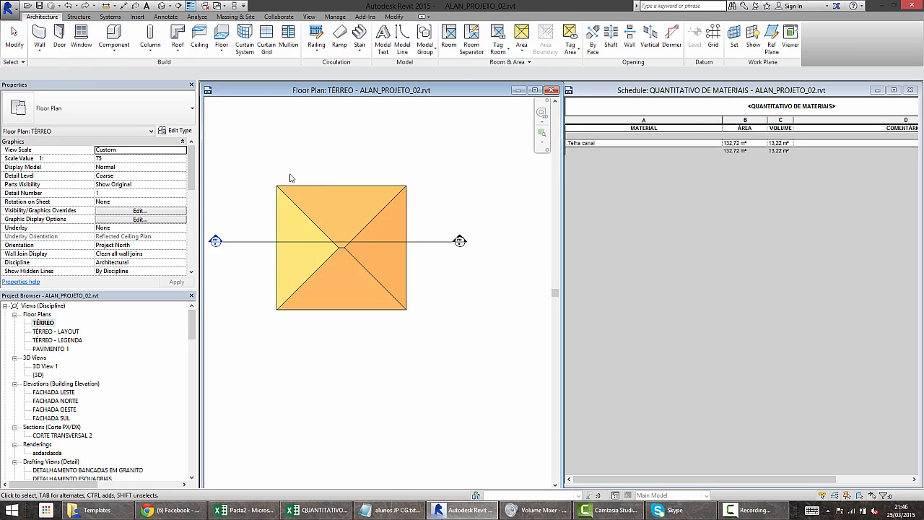
{"action": "key", "text": "ctrl+z"}
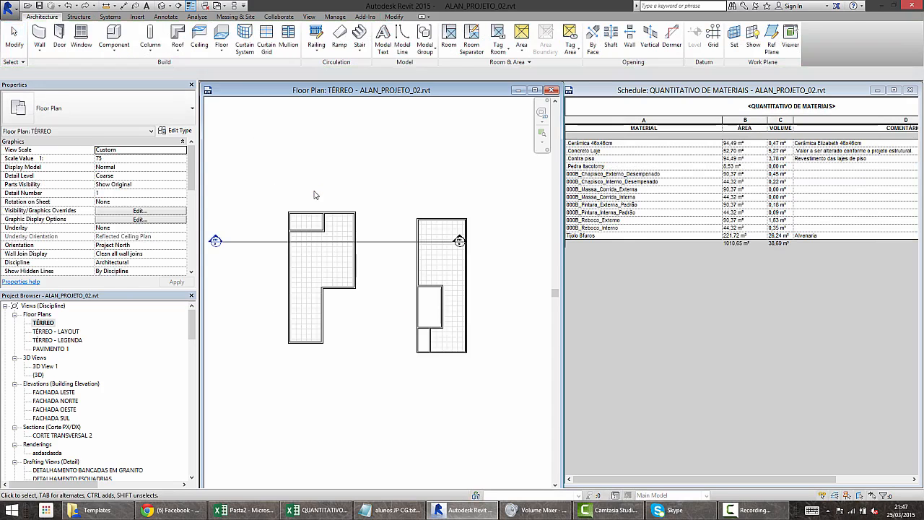
- Place automatic Plano 10CM ceilings with a 2,6 m height offset in the main room of each building
{"action": "left_click", "coordinate": [199, 33]}
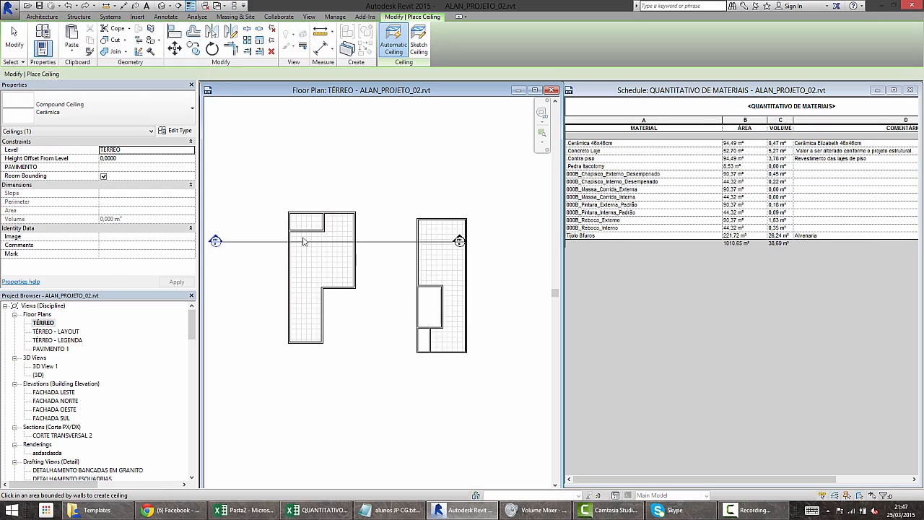
{"action": "left_click", "coordinate": [323, 276]}
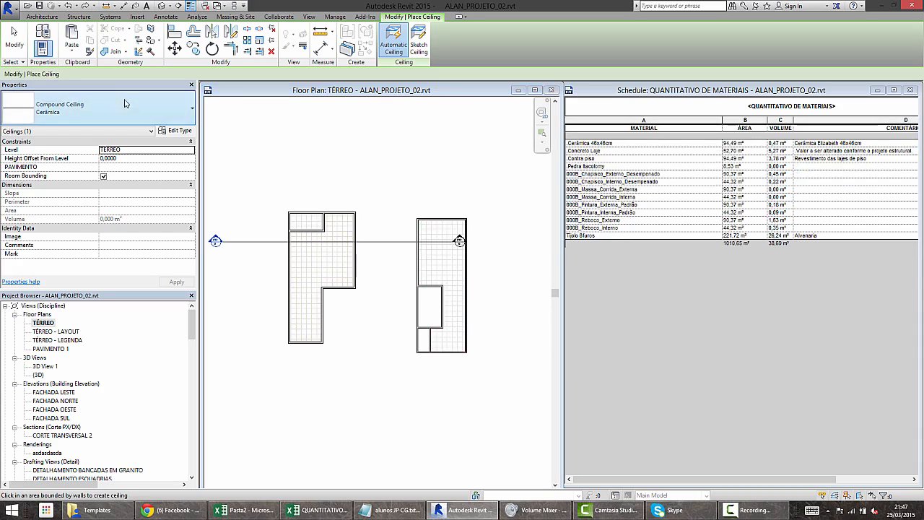
{"action": "left_click", "coordinate": [65, 109]}
{"action": "left_click", "coordinate": [35, 193]}
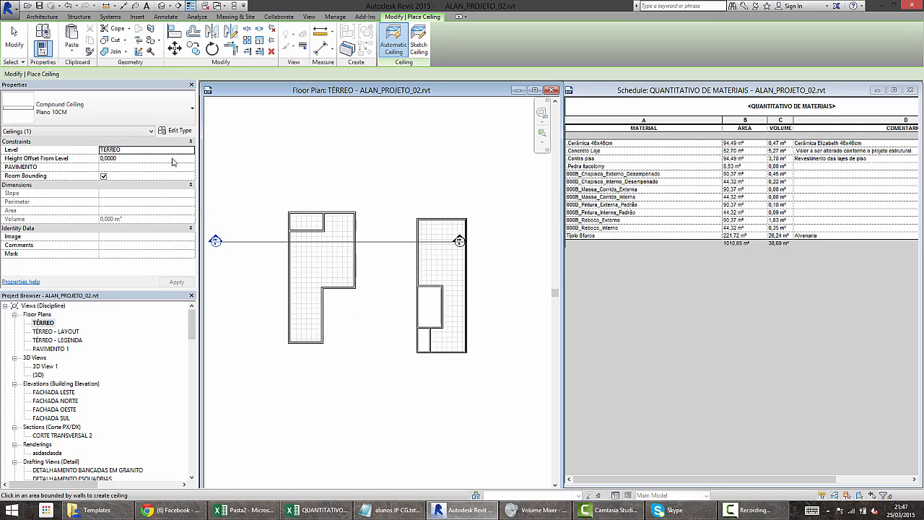
{"action": "left_click", "coordinate": [176, 157]}
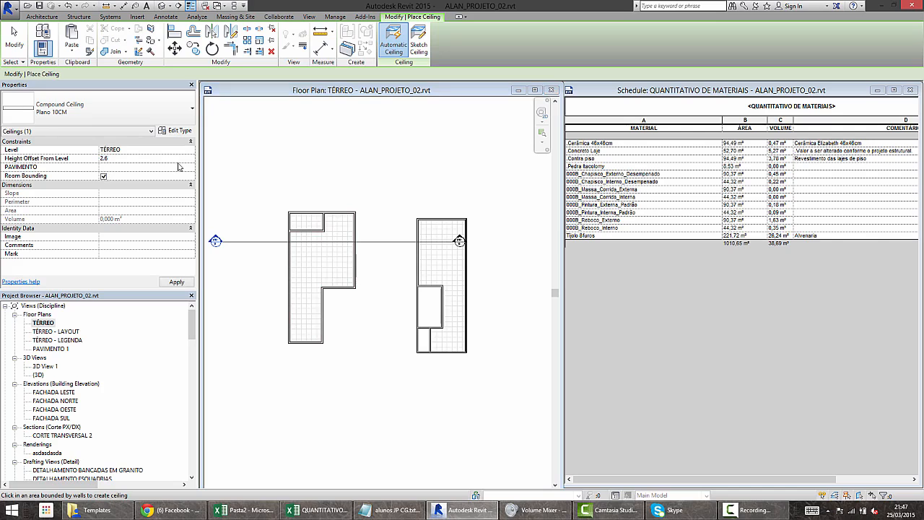
{"action": "left_click", "coordinate": [309, 273]}
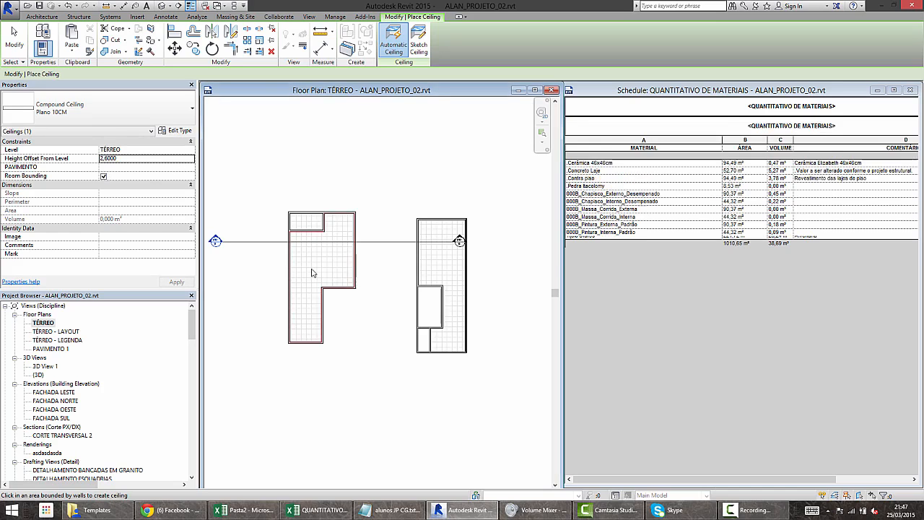
{"action": "left_click", "coordinate": [445, 266]}
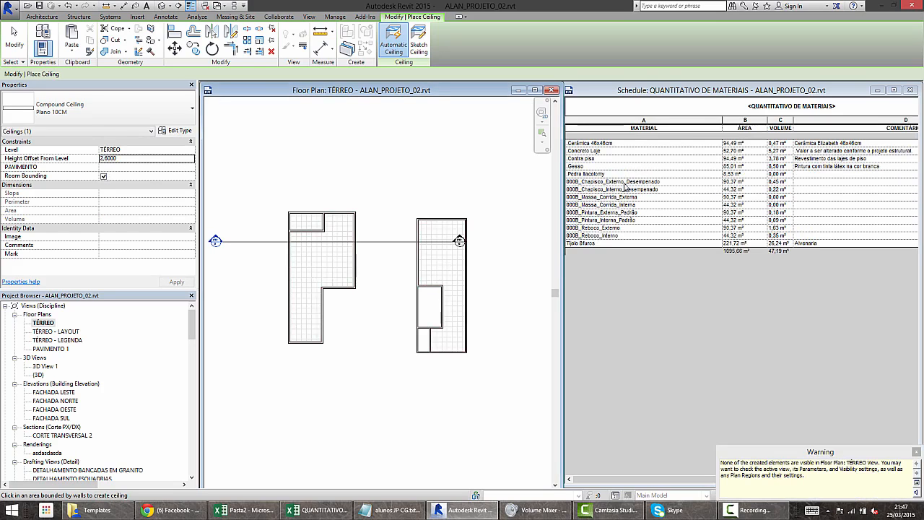
- Check the .Gesso row in the material schedule and examine the new ceilings in the 3D view
{"action": "left_click", "coordinate": [598, 170]}
{"action": "left_click", "coordinate": [756, 168]}
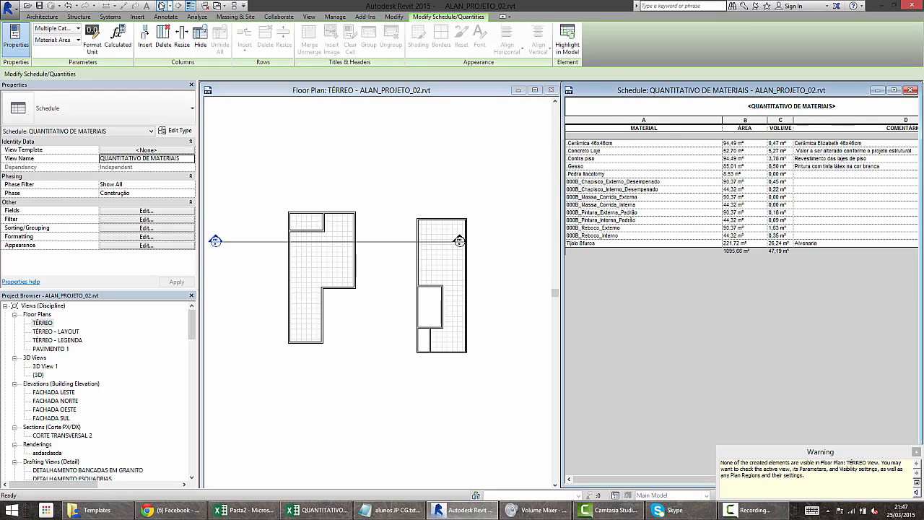
{"action": "left_click", "coordinate": [162, 6]}
{"action": "scroll", "coordinate": [429, 320], "scroll_direction": "down", "scroll_amount": 4}
{"action": "middle_click_drag", "start_coordinate": [429, 319], "coordinate": [606, 330], "text": "shift"}
{"action": "key", "text": "Escape"}
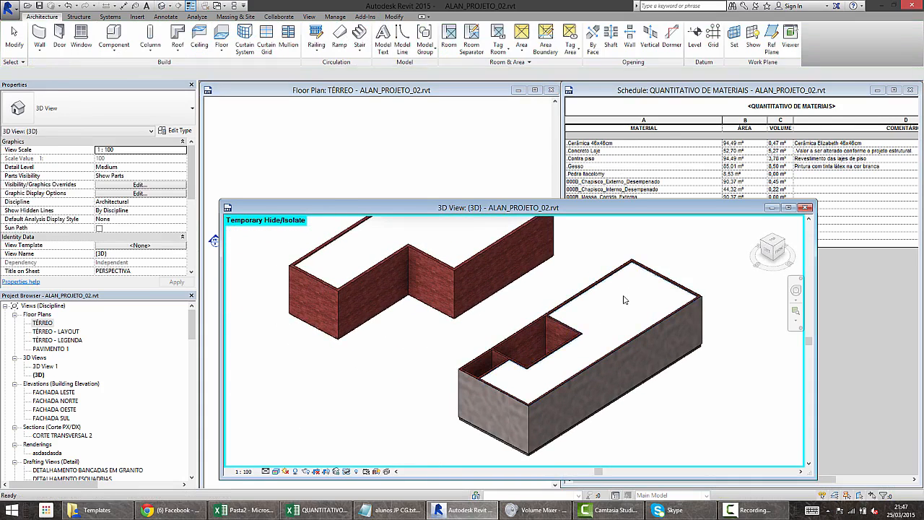
{"action": "left_click", "coordinate": [626, 300]}
{"action": "middle_click_drag", "start_coordinate": [487, 243], "coordinate": [454, 270], "text": "shift"}
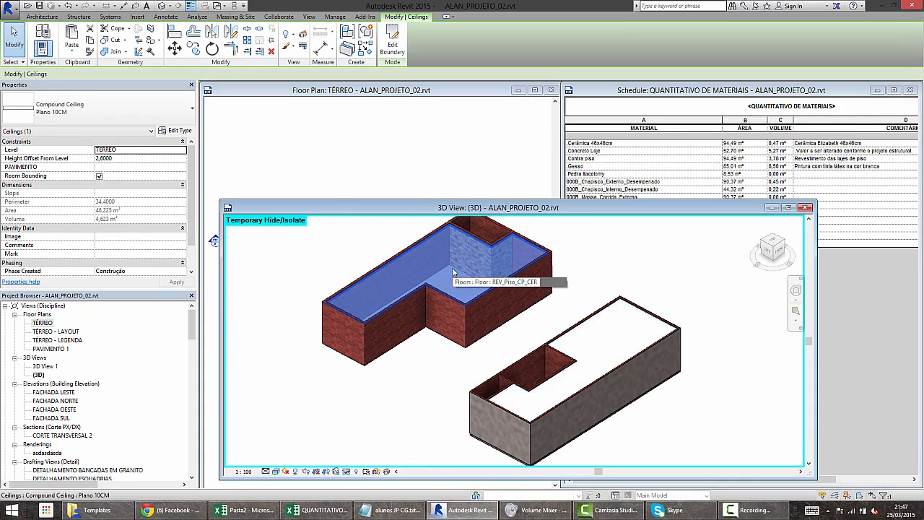
{"action": "scroll", "coordinate": [439, 267], "scroll_direction": "up", "scroll_amount": 5}
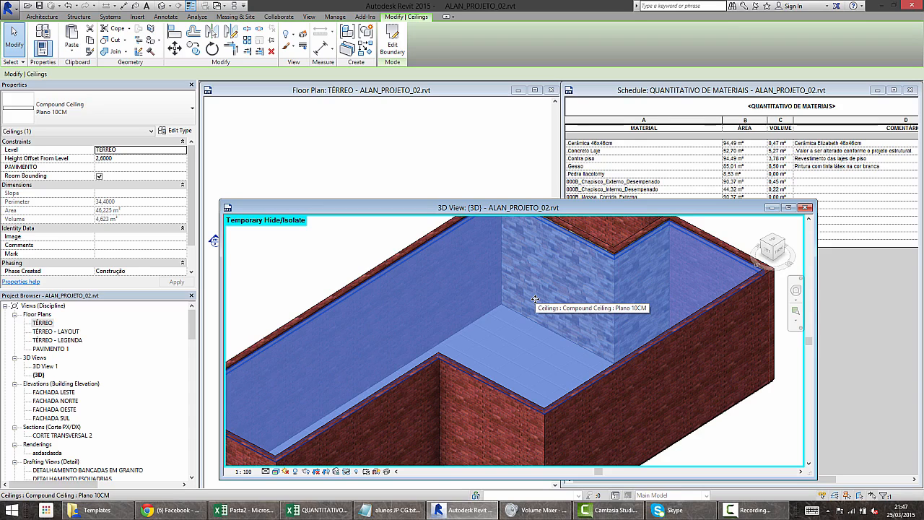
- Inspect the whole model from above, selecting each building's Plano 10CM ceiling in turn
{"action": "scroll", "coordinate": [535, 299], "scroll_direction": "down", "scroll_amount": 8}
{"action": "middle_click_drag", "start_coordinate": [536, 299], "coordinate": [491, 299], "text": "shift"}
{"action": "left_click", "coordinate": [416, 247]}
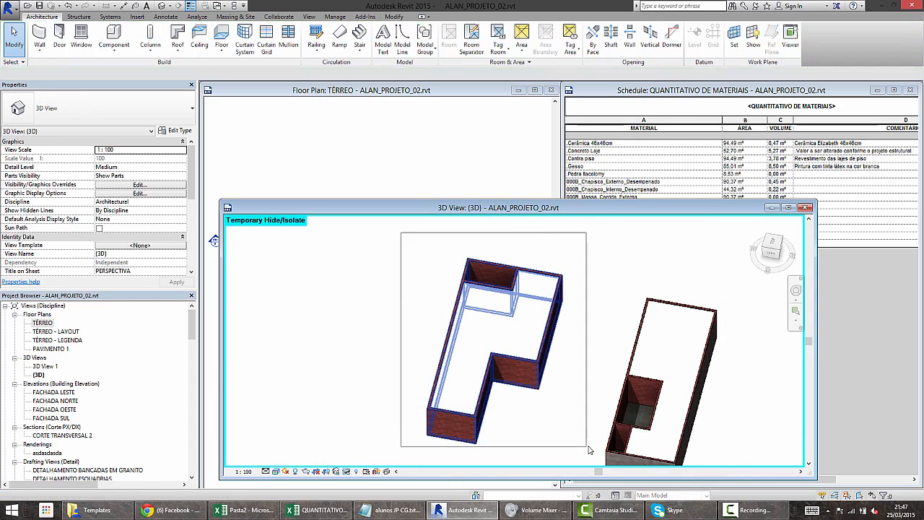
{"action": "left_click", "coordinate": [478, 316]}
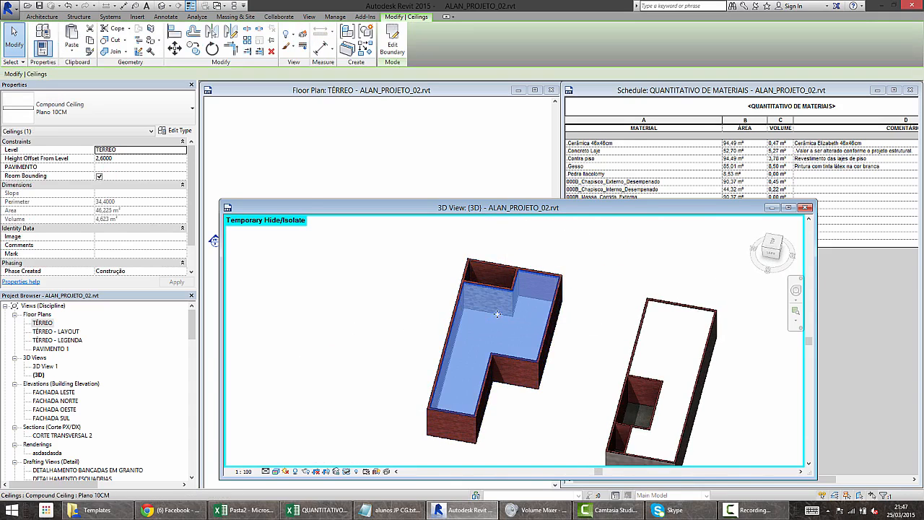
{"action": "left_click", "coordinate": [665, 340]}
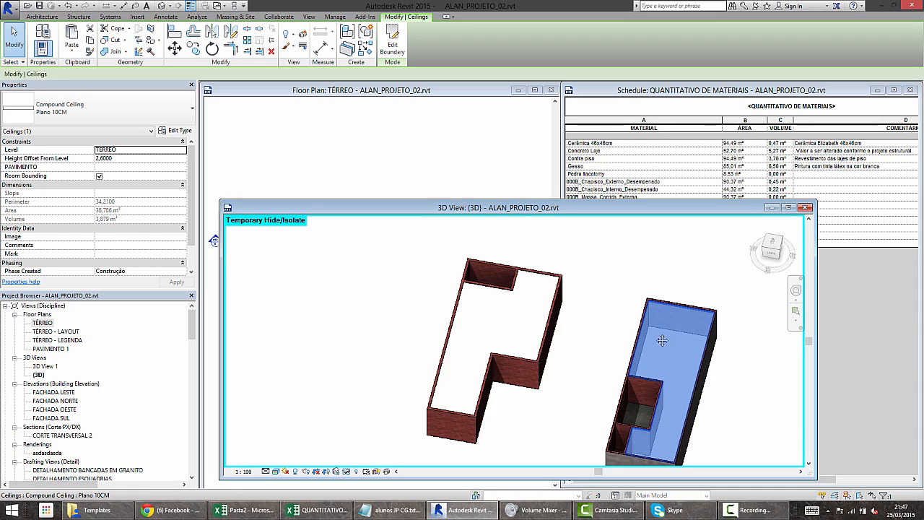
- Edit the selected Plano 10CM ceiling's boundary, offsetting the long wall-side line beyond the inner room 0,3 m inward from its wall
{"action": "scroll", "coordinate": [665, 341], "scroll_direction": "up", "scroll_amount": 4}
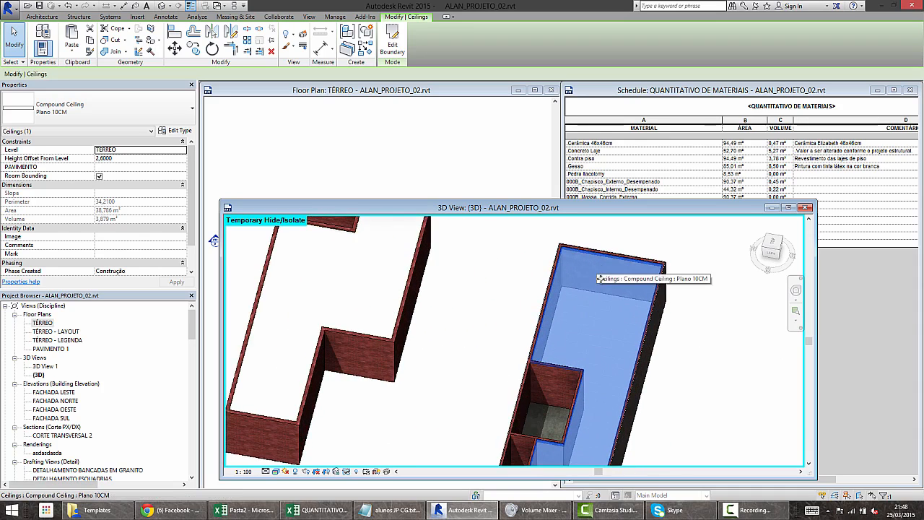
{"action": "scroll", "coordinate": [603, 298], "scroll_direction": "down", "scroll_amount": 3}
{"action": "middle_click_drag", "start_coordinate": [581, 307], "coordinate": [611, 345], "text": "shift"}
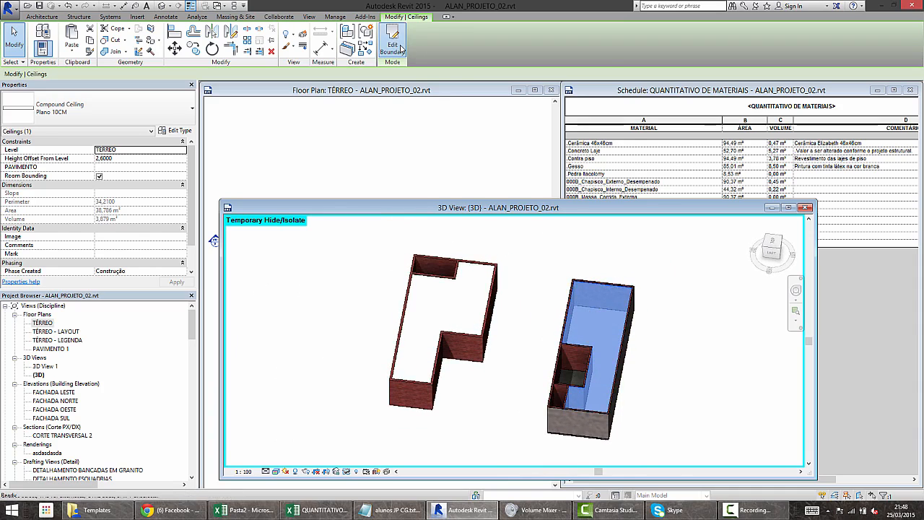
{"action": "left_click", "coordinate": [393, 45]}
{"action": "middle_click_drag", "start_coordinate": [622, 401], "coordinate": [523, 252], "text": "shift"}
{"action": "scroll", "coordinate": [640, 345], "scroll_direction": "up", "scroll_amount": 6}
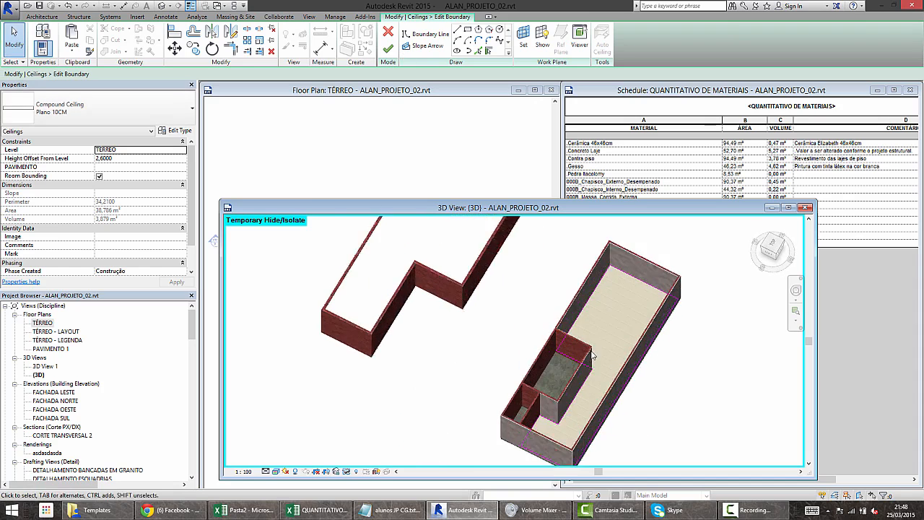
{"action": "left_click", "coordinate": [583, 292]}
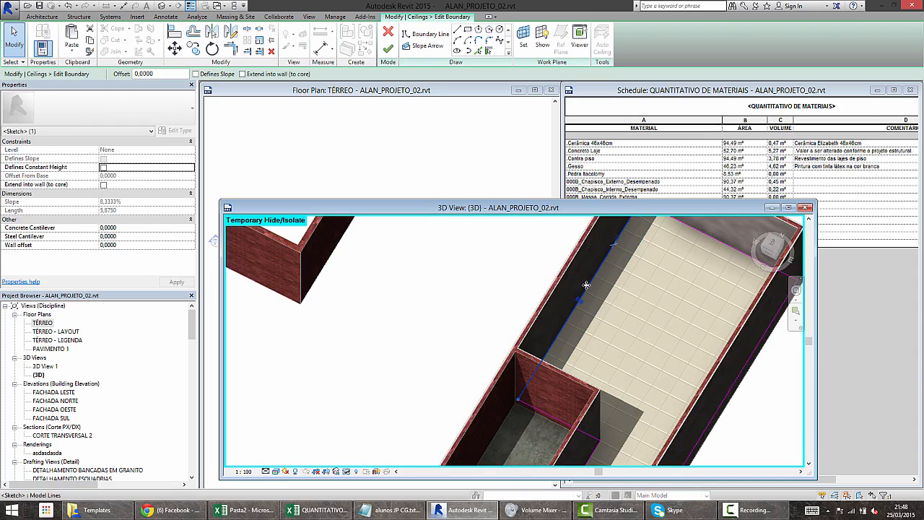
{"action": "left_click_drag", "start_coordinate": [590, 286], "coordinate": [606, 291]}
{"action": "key", "text": "Escape"}
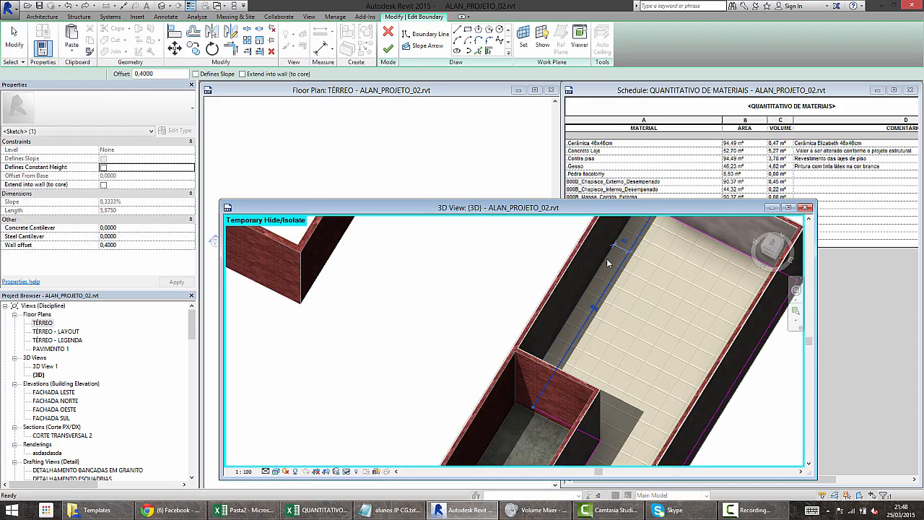
{"action": "left_click", "coordinate": [627, 245]}
{"action": "left_click", "coordinate": [628, 245]}
{"action": "type", "text": ",3"}
{"action": "key", "text": "Return"}
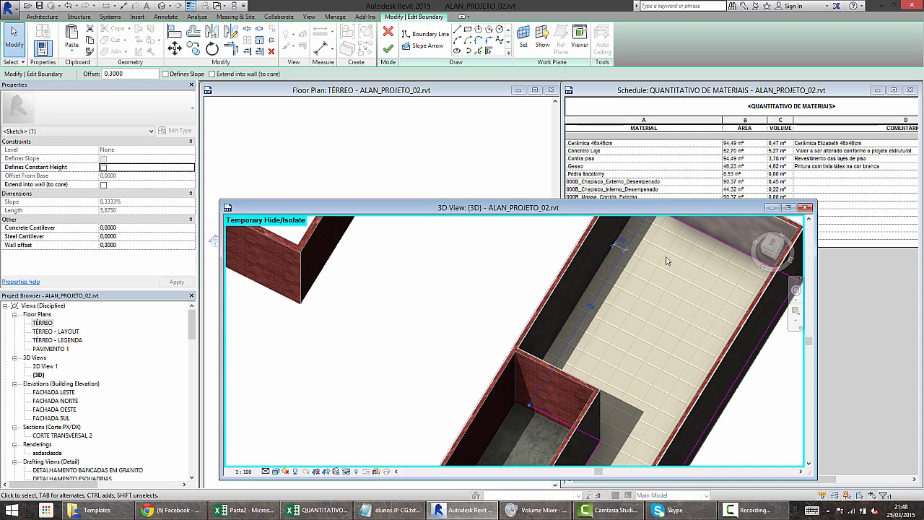
- Sketch a rectangular opening about 1,4 m deep inside the ceiling boundary, clear of the inner room, and finish the boundary edit
{"action": "middle_click_drag", "start_coordinate": [614, 226], "coordinate": [574, 255]}
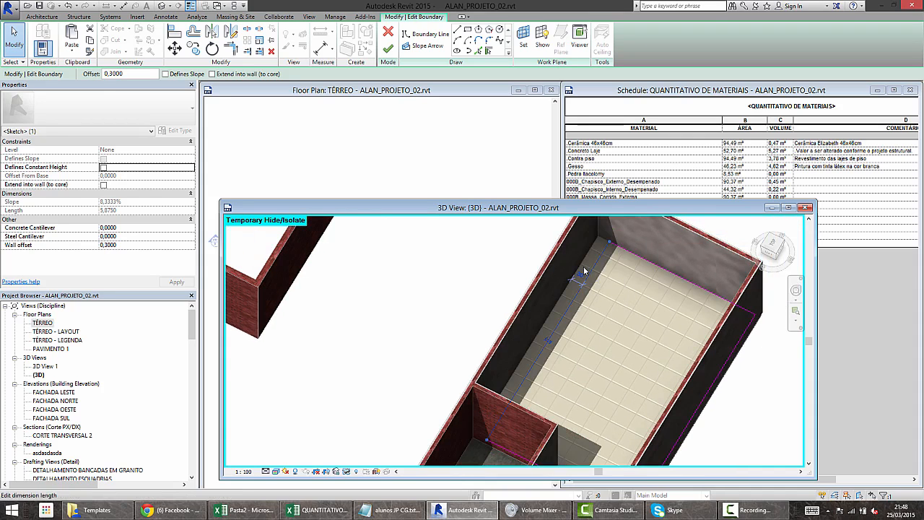
{"action": "scroll", "coordinate": [626, 263], "scroll_direction": "down", "scroll_amount": 1}
{"action": "scroll", "coordinate": [626, 263], "scroll_direction": "down", "scroll_amount": 3}
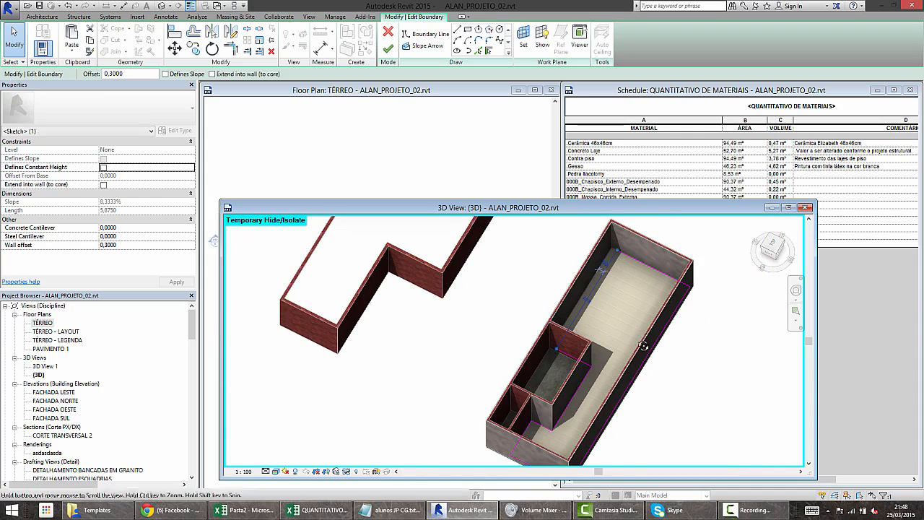
{"action": "middle_click_drag", "start_coordinate": [638, 340], "coordinate": [727, 294], "text": "shift"}
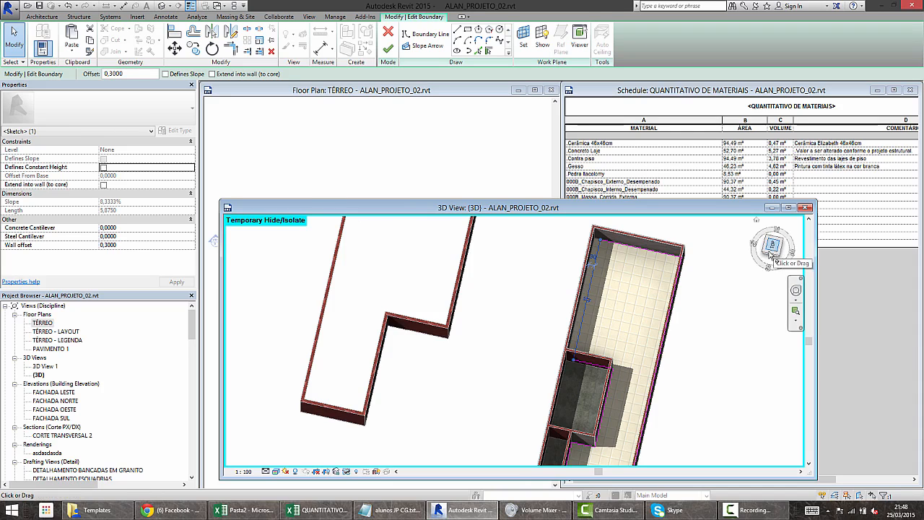
{"action": "middle_click_drag", "start_coordinate": [615, 375], "coordinate": [597, 235], "text": "shift"}
{"action": "scroll", "coordinate": [593, 250], "scroll_direction": "up", "scroll_amount": 5}
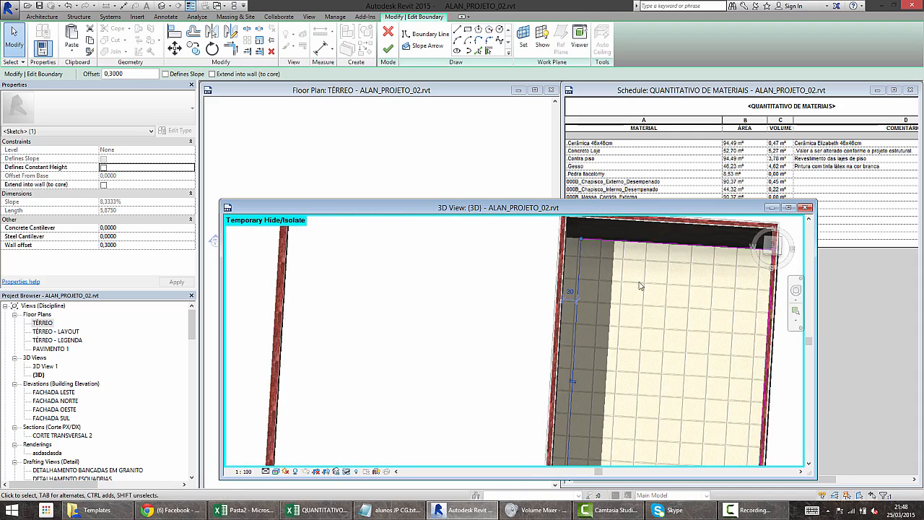
{"action": "scroll", "coordinate": [640, 288], "scroll_direction": "down", "scroll_amount": 4}
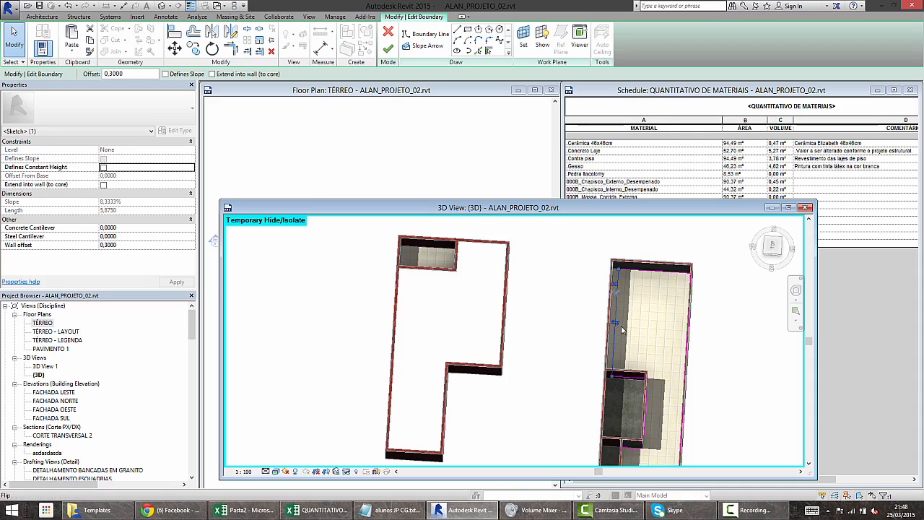
{"action": "left_click", "coordinate": [468, 29]}
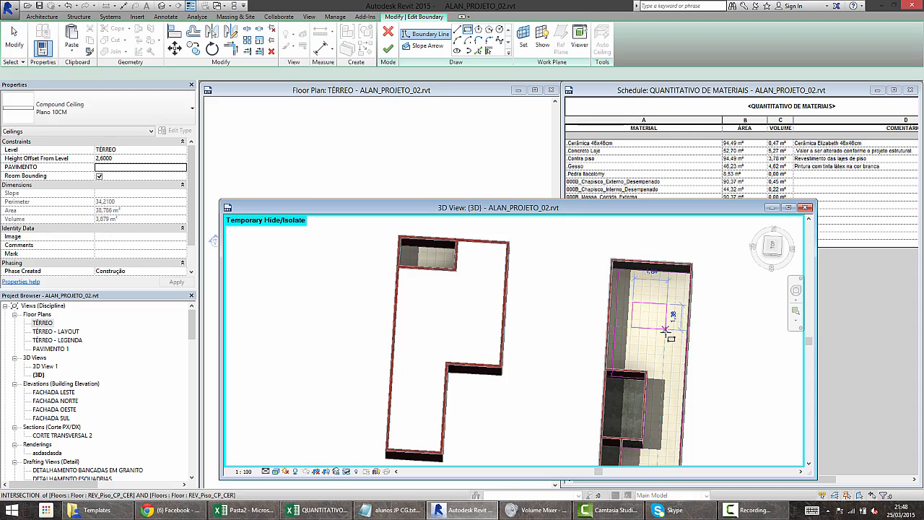
{"action": "left_click", "coordinate": [388, 49]}
- Examine the edited ceiling's opening and wall gap in the 3D view, comparing it with the other building's ceiling
{"action": "middle_click_drag", "start_coordinate": [625, 383], "coordinate": [705, 137], "text": "shift"}
{"action": "middle_click_drag", "start_coordinate": [511, 413], "coordinate": [582, 417], "text": "shift"}
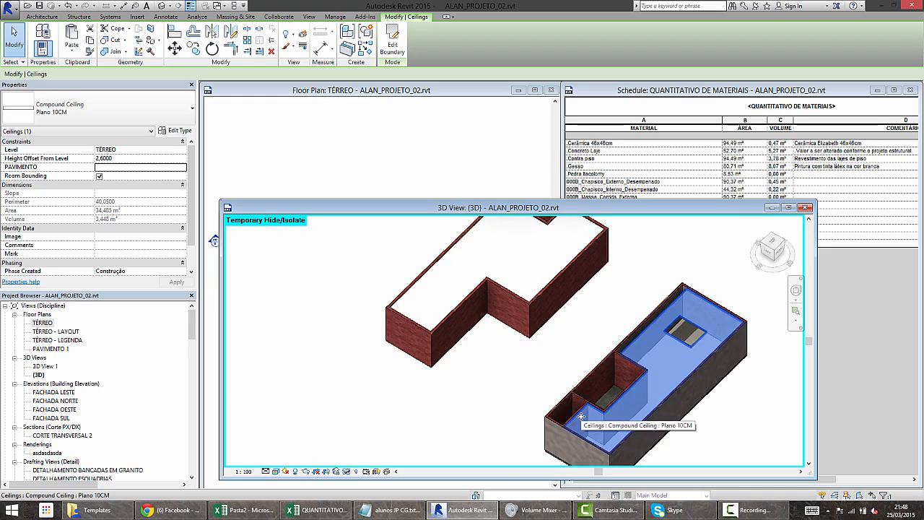
{"action": "middle_click_drag", "start_coordinate": [582, 408], "coordinate": [510, 354], "text": "shift"}
{"action": "left_click", "coordinate": [491, 305]}
{"action": "scroll", "coordinate": [491, 305], "scroll_direction": "down", "scroll_amount": 4}
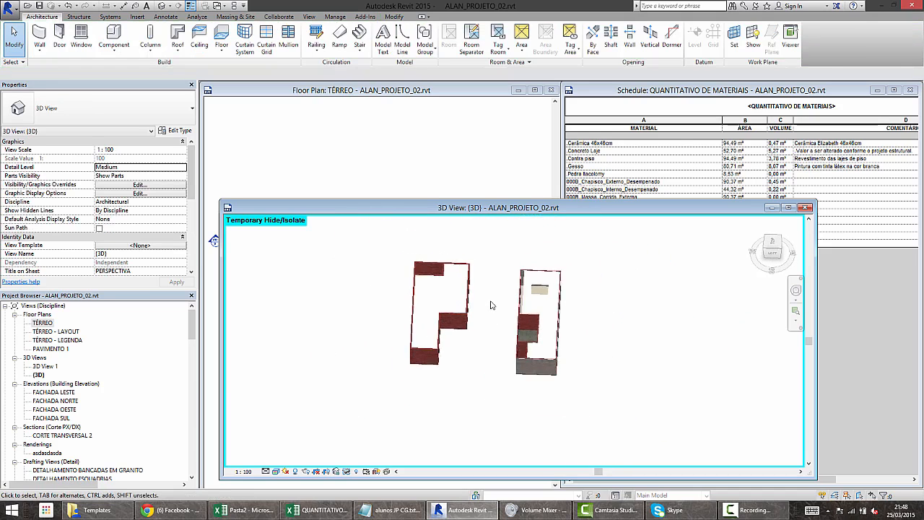
{"action": "middle_click_drag", "start_coordinate": [510, 312], "coordinate": [473, 315], "text": "shift"}
{"action": "middle_click_drag", "start_coordinate": [395, 300], "coordinate": [392, 318]}
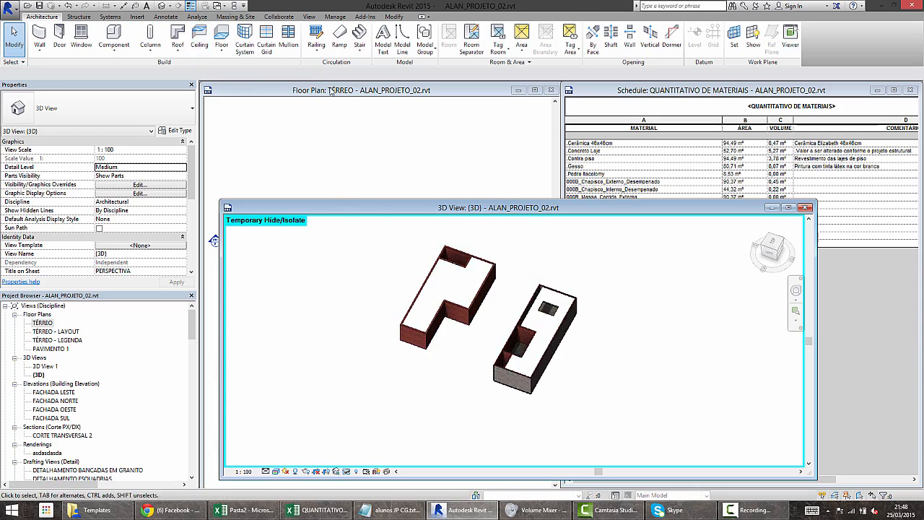
{"action": "left_click", "coordinate": [458, 267]}
{"action": "left_click", "coordinate": [545, 311]}
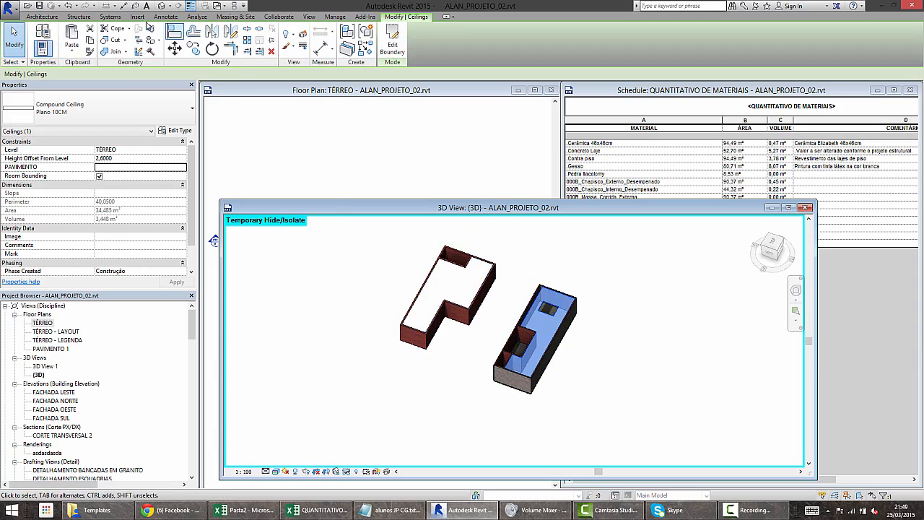
- Delete both buildings with all their walls, floors and ceilings from the 3D view
{"action": "left_click", "coordinate": [41, 16]}
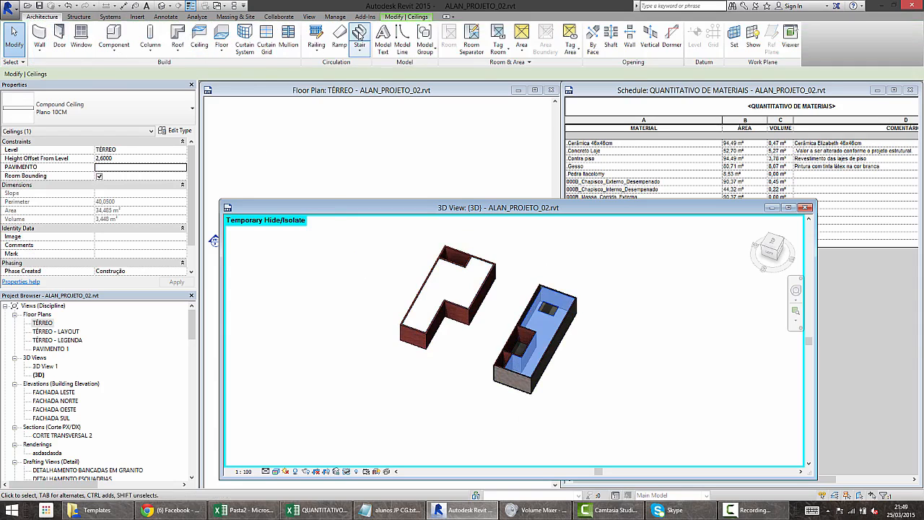
{"action": "left_click", "coordinate": [647, 437]}
{"action": "left_click_drag", "start_coordinate": [647, 437], "coordinate": [390, 246]}
{"action": "key", "text": "Delete"}
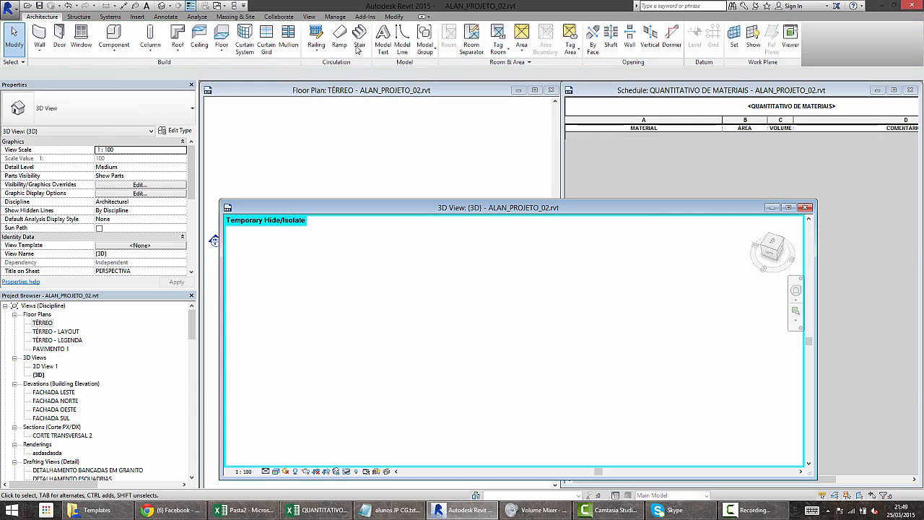
- Create a straight Aberta - sem estrutura stair with 16 risers from TÉRREO to PAVIMENTO 1 in the empty 3D view
{"action": "left_click", "coordinate": [360, 37]}
{"action": "left_click", "coordinate": [388, 329]}
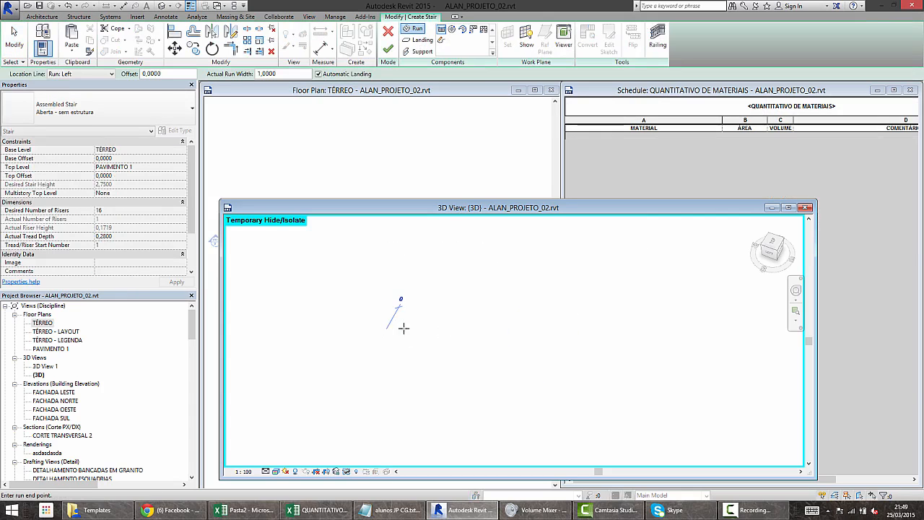
{"action": "left_click", "coordinate": [513, 334]}
{"action": "key", "text": "Escape"}
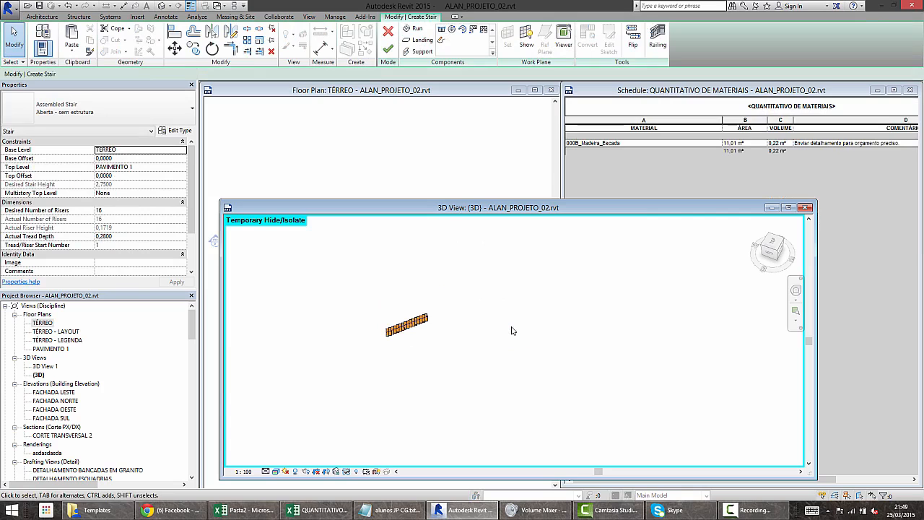
{"action": "left_click", "coordinate": [388, 48]}
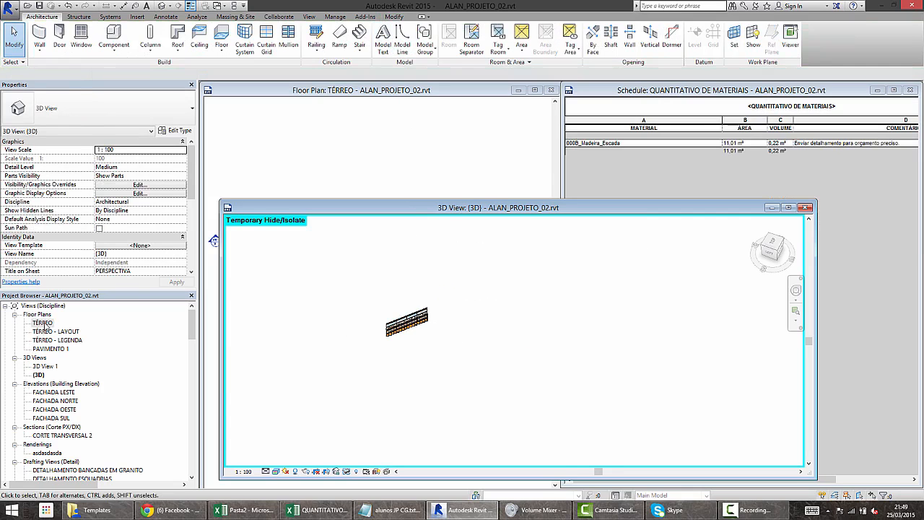
- Measure the new stair's length and width in the TÉRREO floor plan
{"action": "double_click", "coordinate": [43, 324]}
{"action": "scroll", "coordinate": [390, 277], "scroll_direction": "up", "scroll_amount": 4}
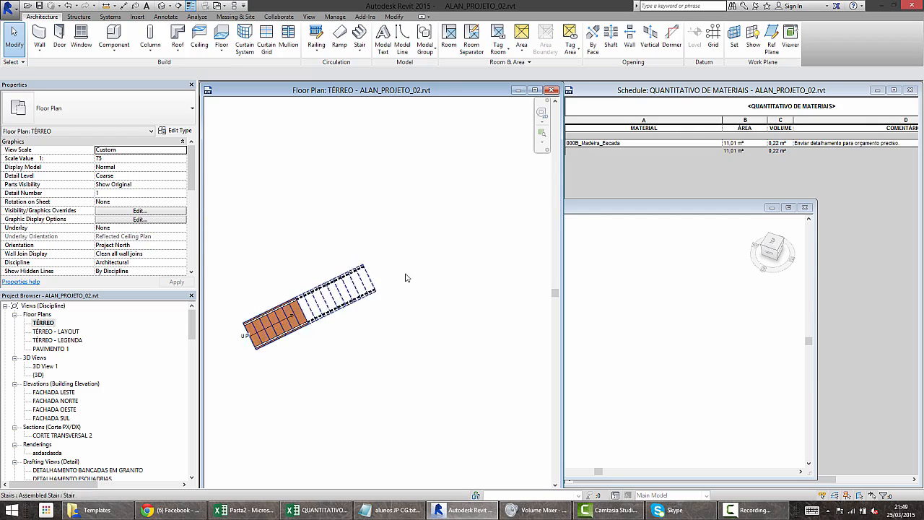
{"action": "middle_click_drag", "start_coordinate": [240, 266], "coordinate": [326, 213]}
{"action": "scroll", "coordinate": [326, 213], "scroll_direction": "up", "scroll_amount": 4}
{"action": "scroll", "coordinate": [221, 227], "scroll_direction": "down", "scroll_amount": 1}
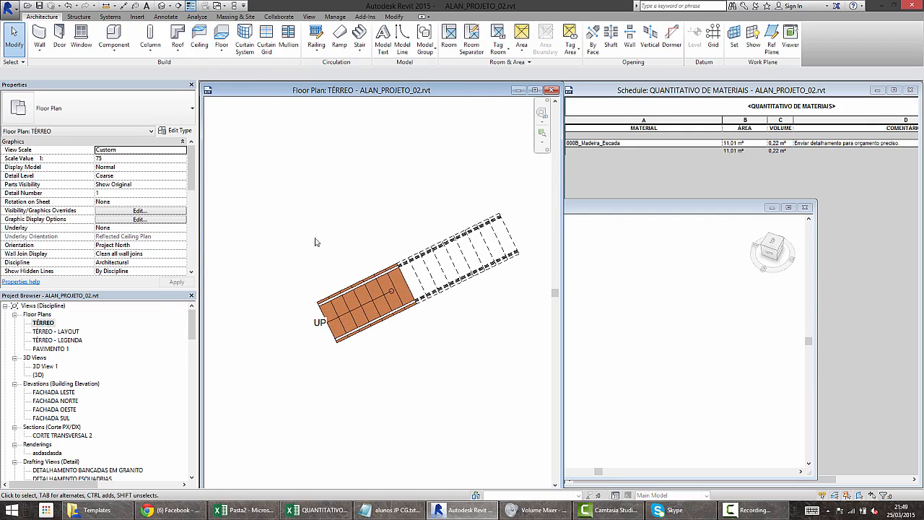
{"action": "middle_click_drag", "start_coordinate": [258, 234], "coordinate": [230, 252]}
{"action": "left_click", "coordinate": [106, 6]}
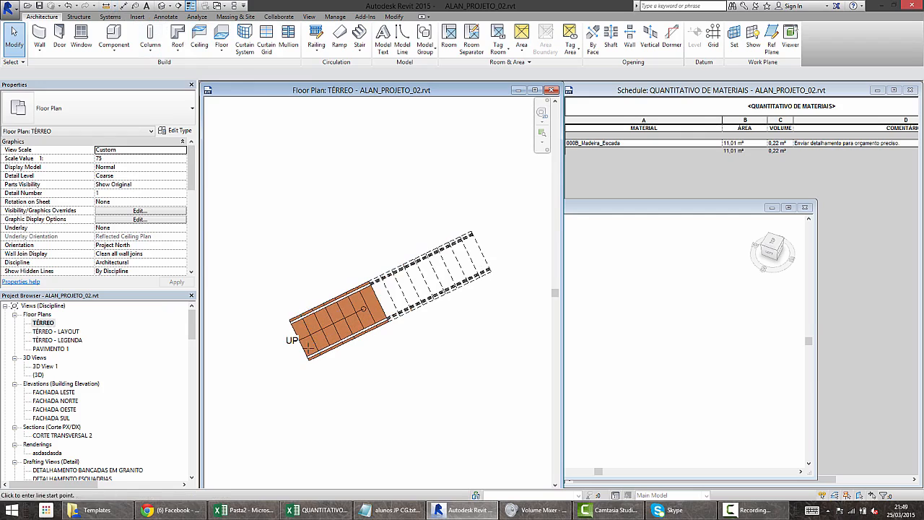
{"action": "left_click", "coordinate": [276, 302]}
{"action": "scroll", "coordinate": [275, 302], "scroll_direction": "up", "scroll_amount": 2}
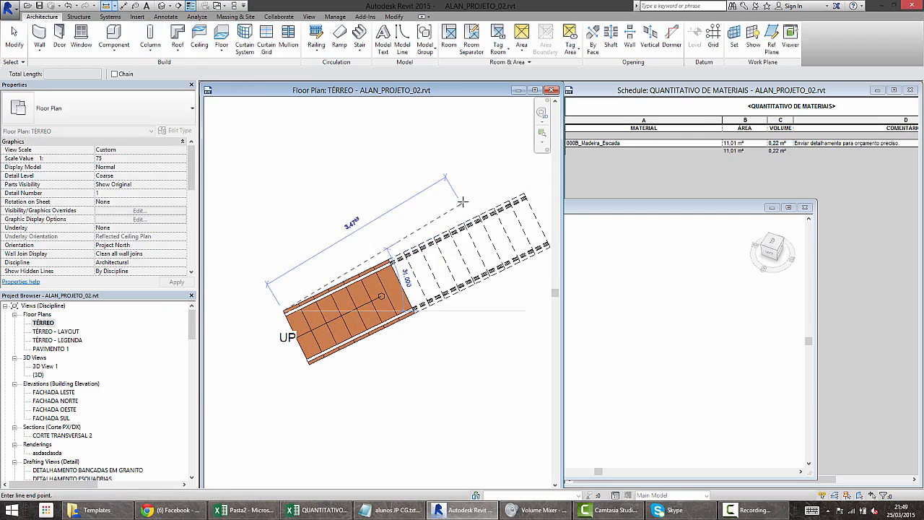
{"action": "left_click", "coordinate": [524, 194]}
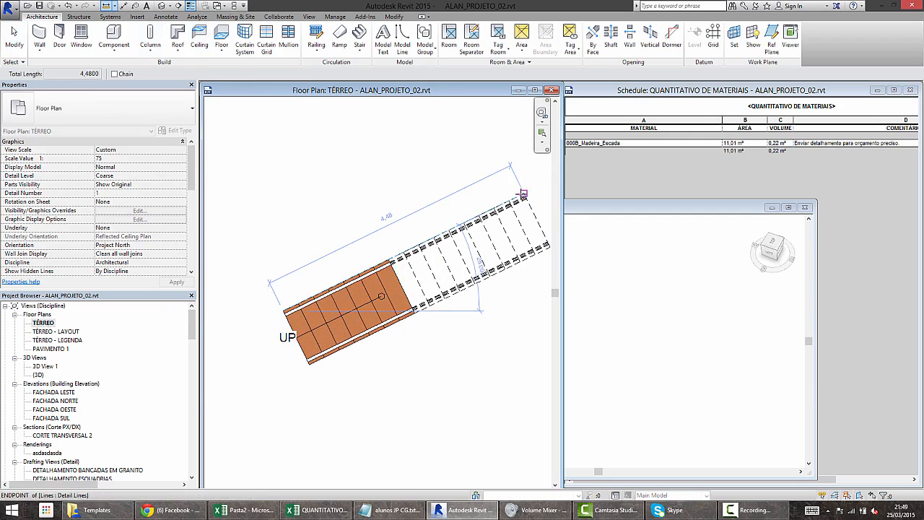
{"action": "left_click", "coordinate": [285, 311]}
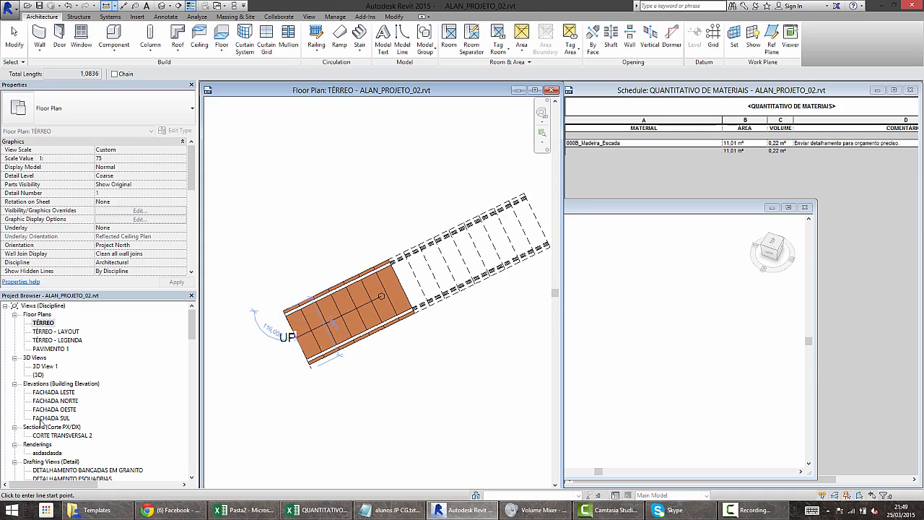
- Examine the stair's treads in the FACHADA LESTE elevation and the 3D view, and check its material row in the schedule
{"action": "double_click", "coordinate": [63, 396]}
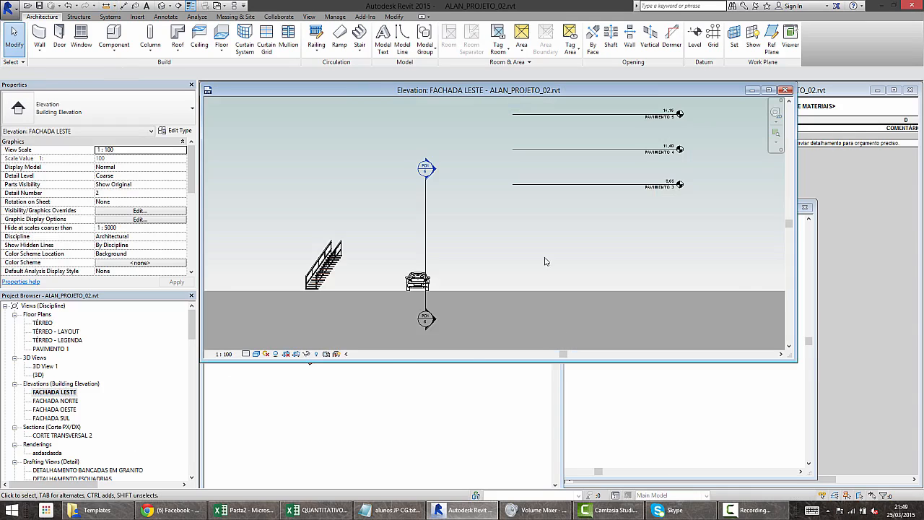
{"action": "scroll", "coordinate": [343, 278], "scroll_direction": "up", "scroll_amount": 5}
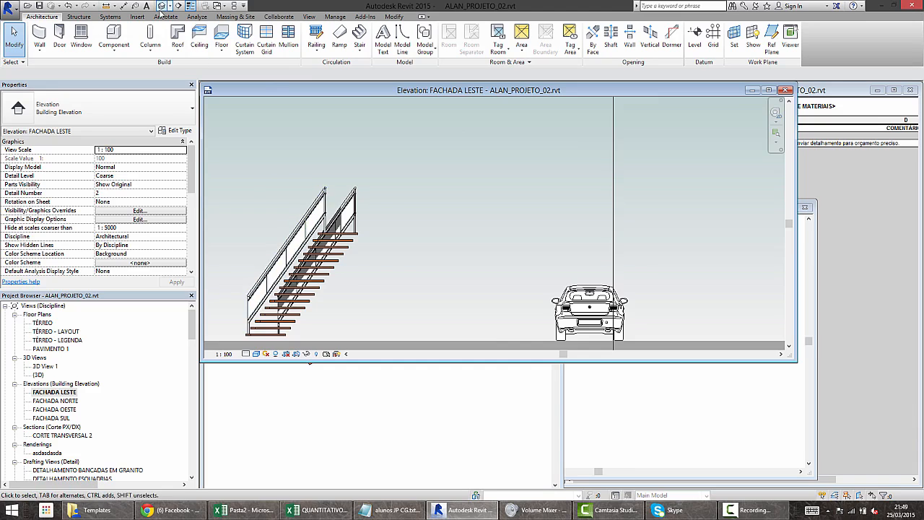
{"action": "scroll", "coordinate": [347, 275], "scroll_direction": "up", "scroll_amount": 3}
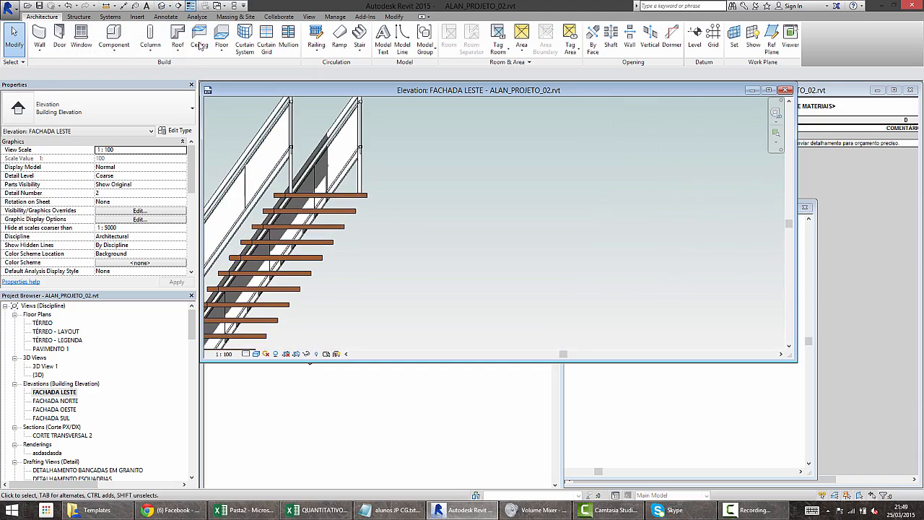
{"action": "left_click", "coordinate": [163, 6]}
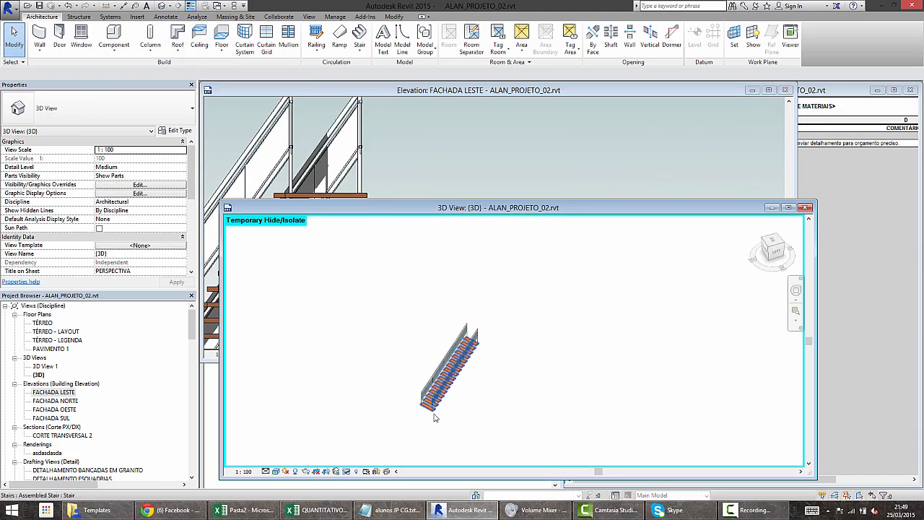
{"action": "left_click", "coordinate": [845, 94]}
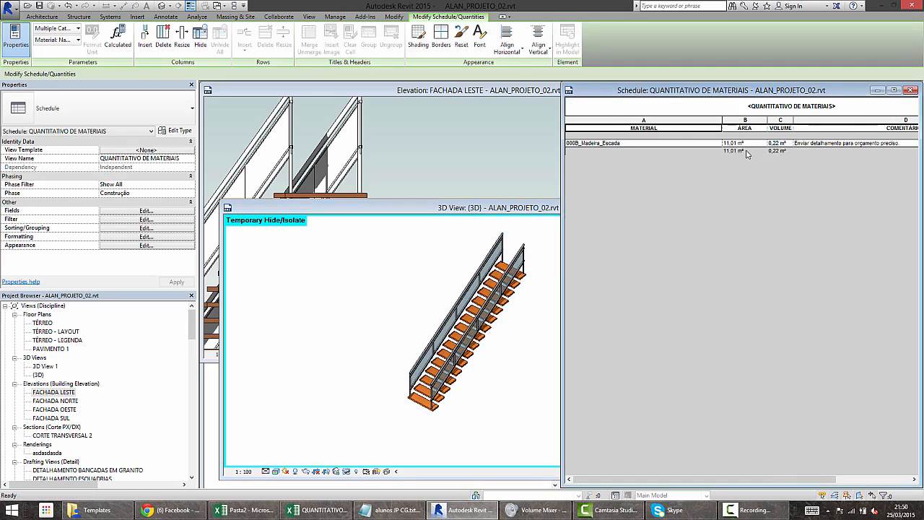
- Delete both railings from the stair in the 3D view, leaving only its treads
{"action": "left_click", "coordinate": [501, 331]}
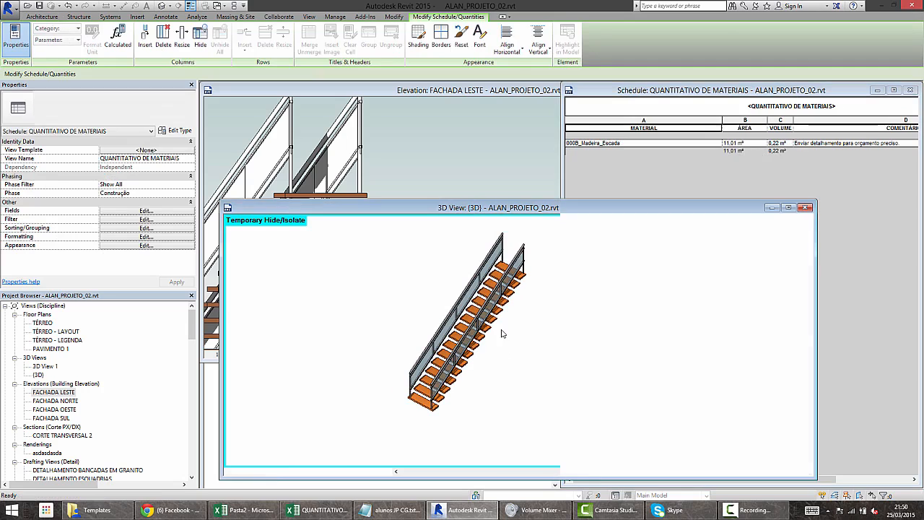
{"action": "left_click", "coordinate": [502, 296]}
{"action": "key", "text": "Delete"}
{"action": "left_click", "coordinate": [484, 270]}
{"action": "key", "text": "Delete"}
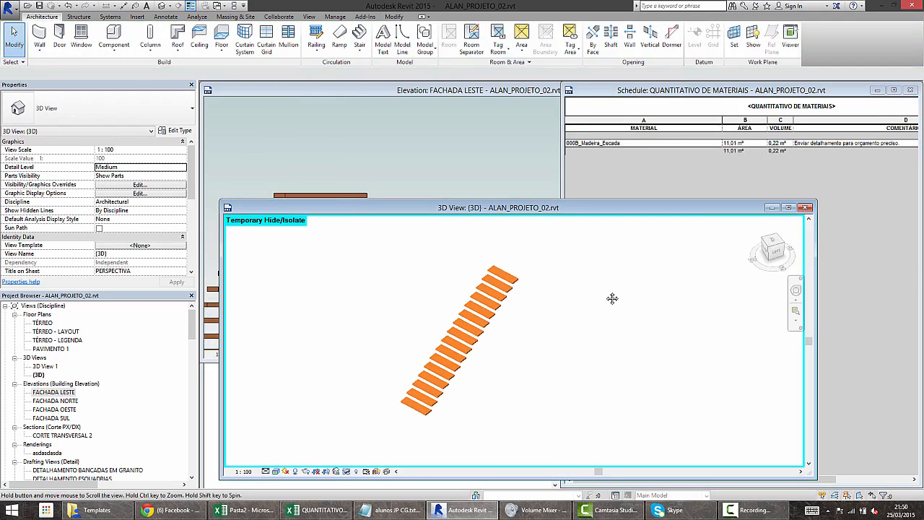
{"action": "scroll", "coordinate": [504, 289], "scroll_direction": "up", "scroll_amount": 3}
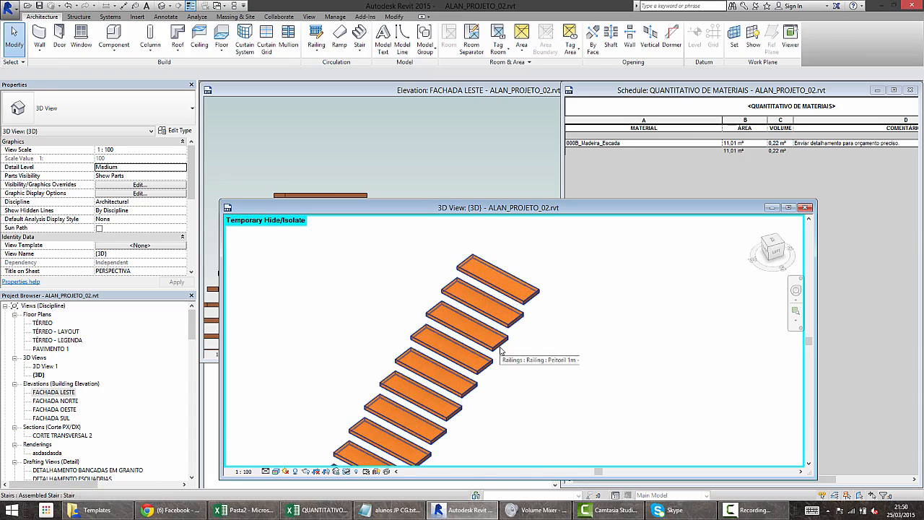
- Try painting the upper face of the top stair tread with .Pastilha cerâmica 5x5cm, and undo the paint
{"action": "left_click", "coordinate": [396, 17]}
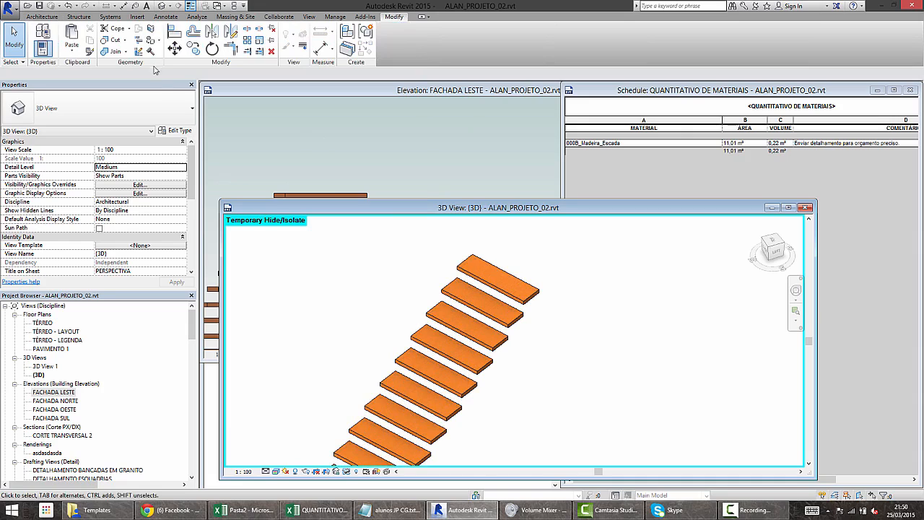
{"action": "left_click", "coordinate": [154, 41]}
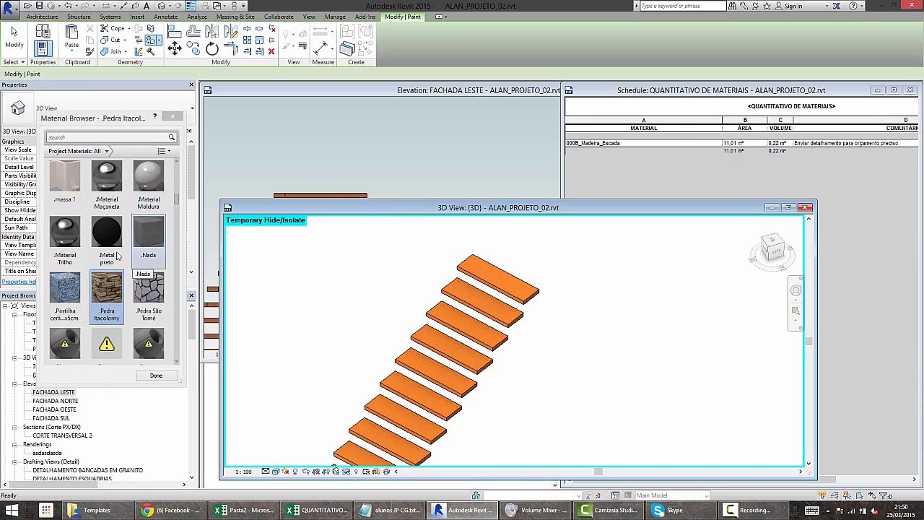
{"action": "left_click", "coordinate": [64, 296]}
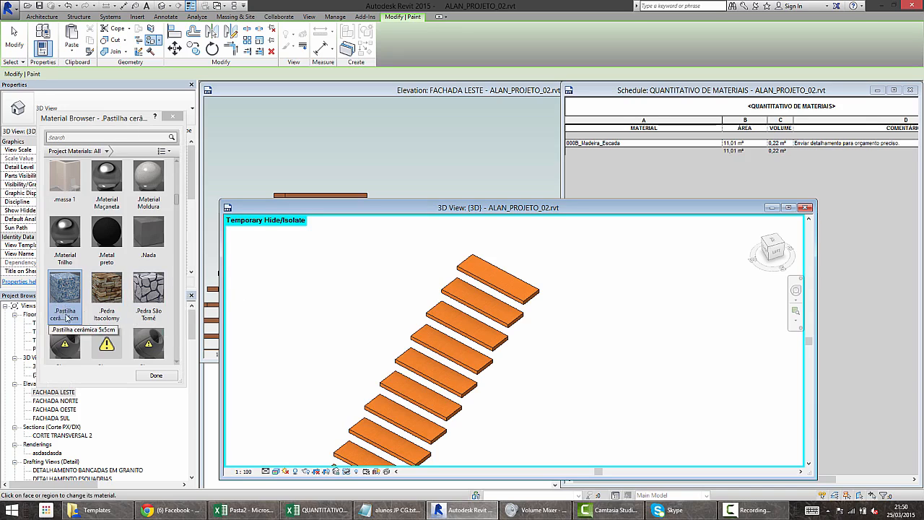
{"action": "left_click", "coordinate": [491, 286]}
{"action": "left_click", "coordinate": [657, 86]}
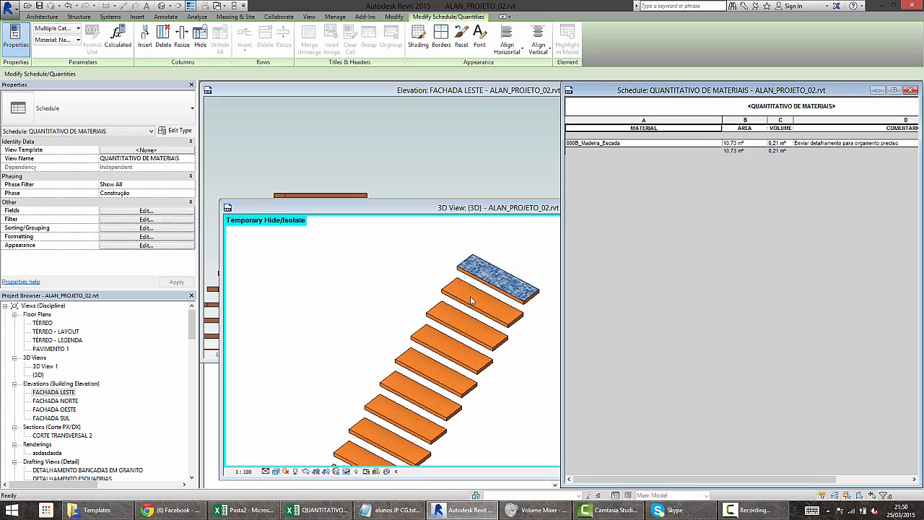
{"action": "left_click", "coordinate": [333, 243]}
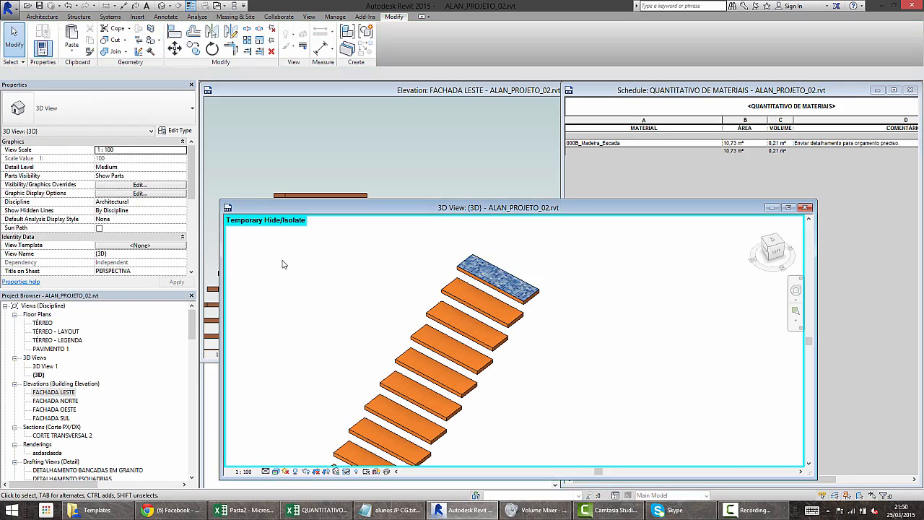
{"action": "key", "text": "ctrl+z"}
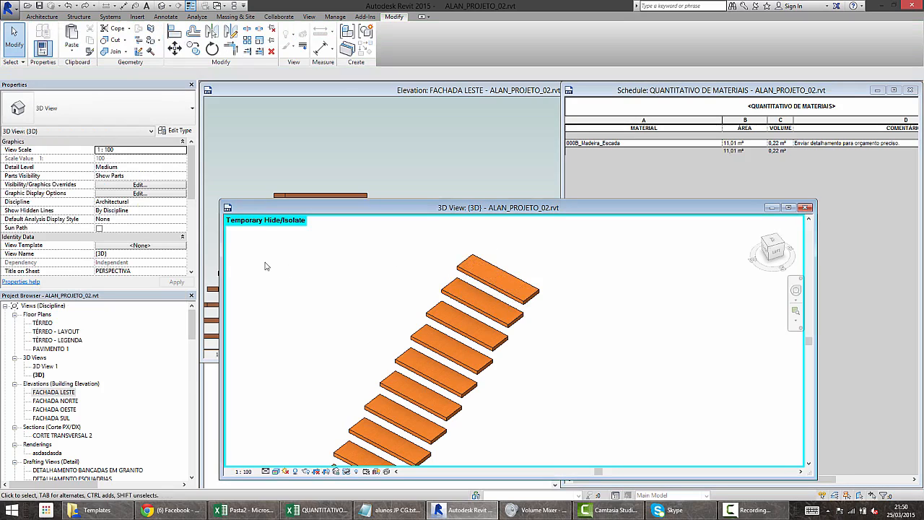
- Paint the upper face of the top stair tread with the .Pedra Itacolomy material
{"action": "left_click", "coordinate": [153, 40]}
{"action": "scroll", "coordinate": [177, 208], "scroll_direction": "down", "scroll_amount": 5}
{"action": "scroll", "coordinate": [179, 208], "scroll_direction": "up", "scroll_amount": 2}
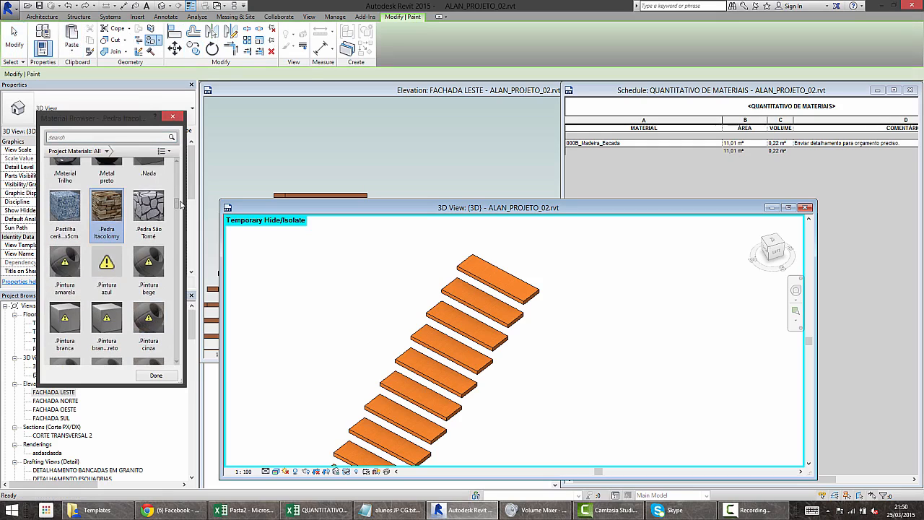
{"action": "left_click", "coordinate": [507, 287]}
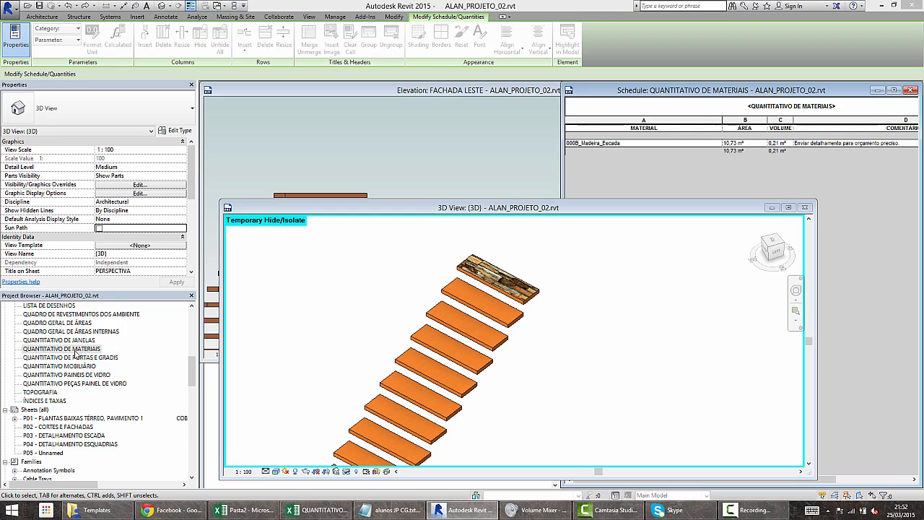
- Remove the Material: Area filter condition from the QUANTITATIVO DE MATERIAIS schedule
{"action": "left_click", "coordinate": [61, 349]}
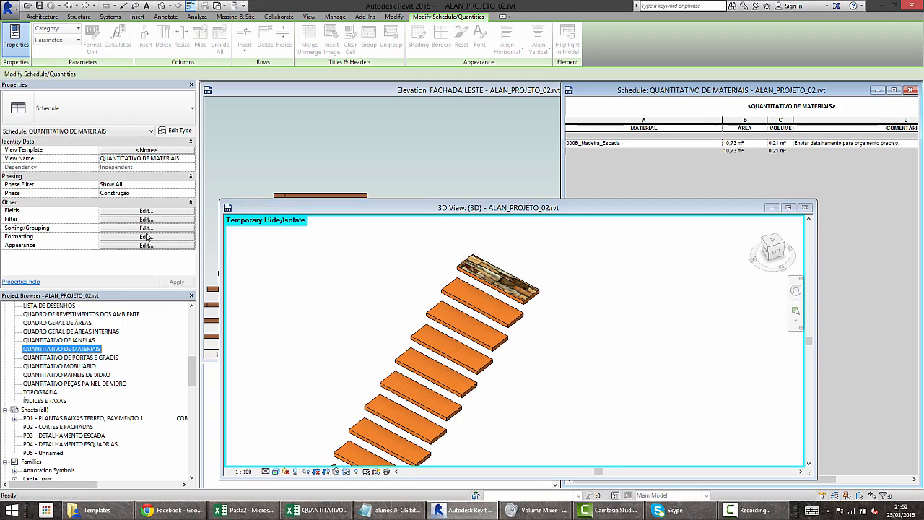
{"action": "left_click", "coordinate": [152, 228]}
{"action": "left_click", "coordinate": [266, 148]}
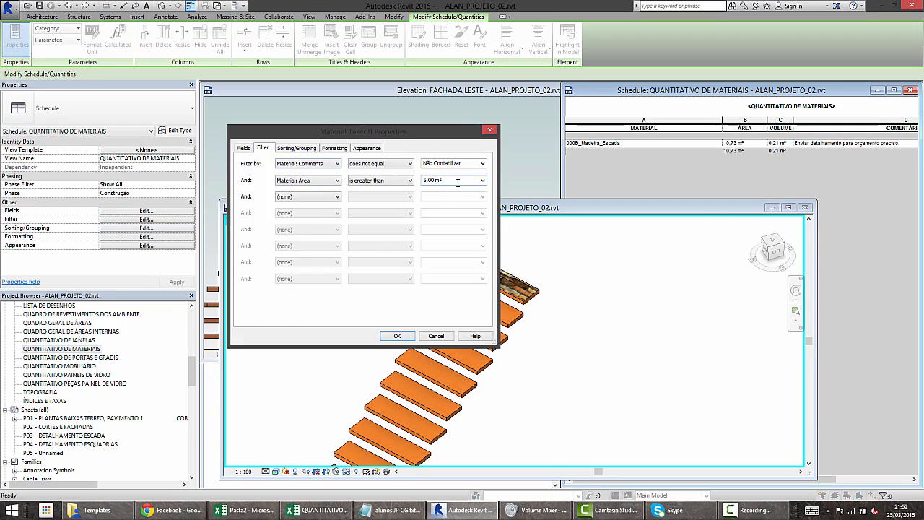
{"action": "left_click", "coordinate": [321, 180]}
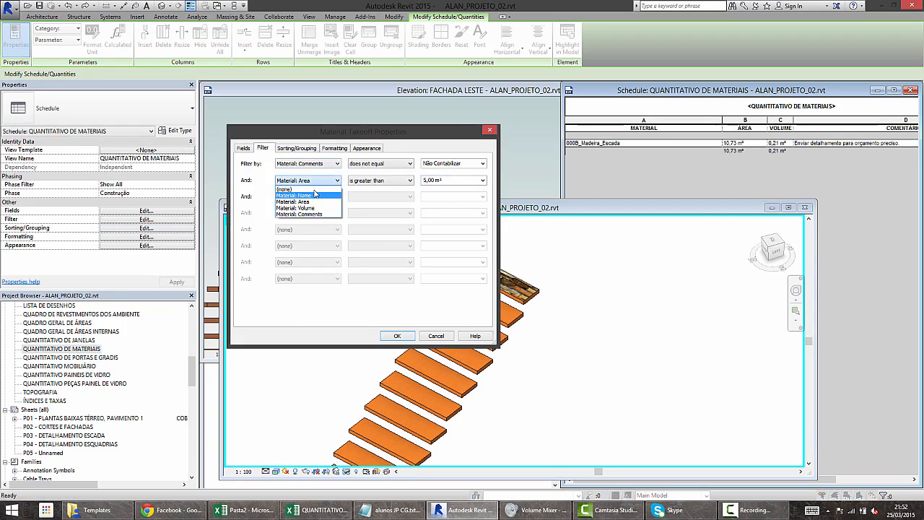
{"action": "left_click", "coordinate": [315, 188]}
{"action": "left_click", "coordinate": [397, 335]}
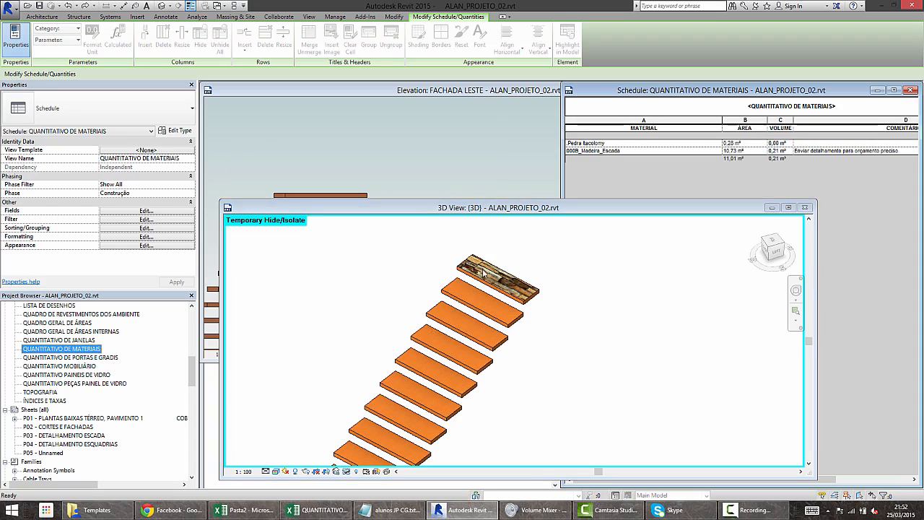
- Paint the upper faces of all remaining stair treads with .Pedra Itacolomy
{"action": "left_click", "coordinate": [345, 287]}
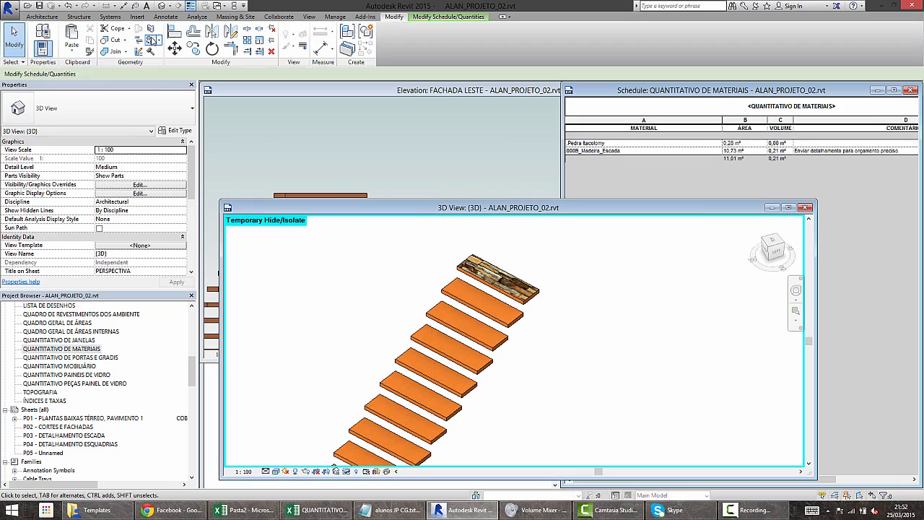
{"action": "left_click", "coordinate": [152, 40]}
{"action": "left_click", "coordinate": [434, 310]}
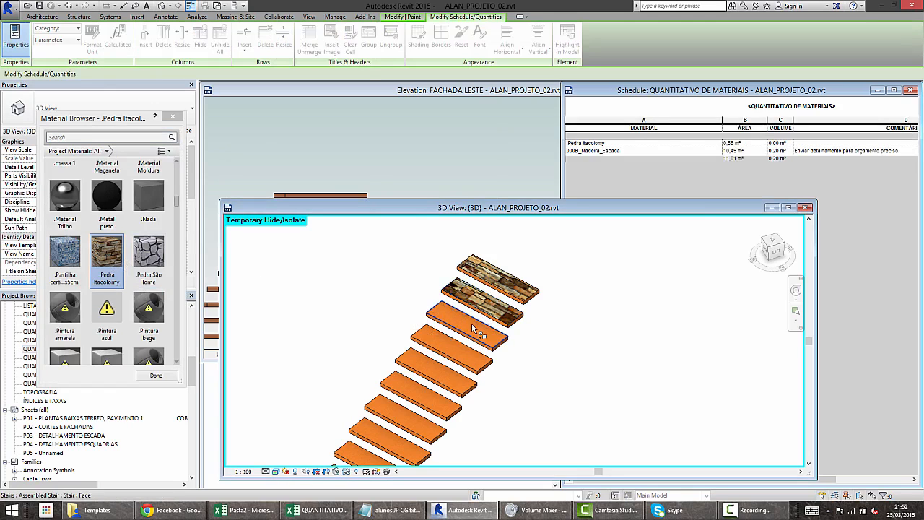
{"action": "left_click", "coordinate": [473, 329]}
{"action": "left_click", "coordinate": [454, 352]}
{"action": "left_click", "coordinate": [432, 376]}
{"action": "left_click", "coordinate": [413, 397]}
{"action": "left_click", "coordinate": [401, 418]}
{"action": "left_click", "coordinate": [389, 441]}
{"action": "mouse_move", "coordinate": [570, 455]}
{"action": "middle_mouse_down"}
{"action": "mouse_move", "coordinate": [578, 392]}
{"action": "mouse_move", "coordinate": [599, 351]}
{"action": "middle_mouse_up"}
{"action": "left_click", "coordinate": [442, 375]}
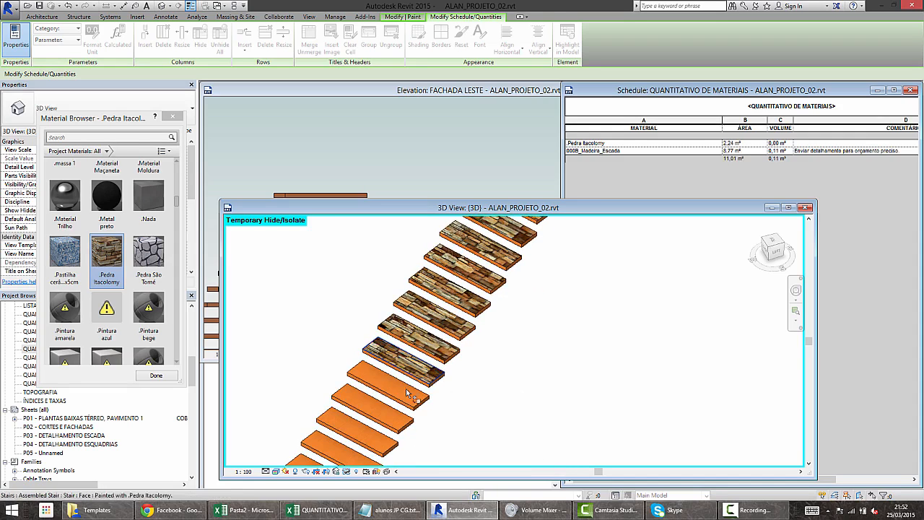
{"action": "left_click", "coordinate": [428, 397]}
{"action": "left_click", "coordinate": [412, 420]}
{"action": "left_click", "coordinate": [397, 444]}
{"action": "middle_click_drag", "start_coordinate": [414, 451], "coordinate": [479, 343]}
{"action": "left_click", "coordinate": [405, 354]}
{"action": "left_click", "coordinate": [372, 401]}
{"action": "left_click", "coordinate": [372, 403]}
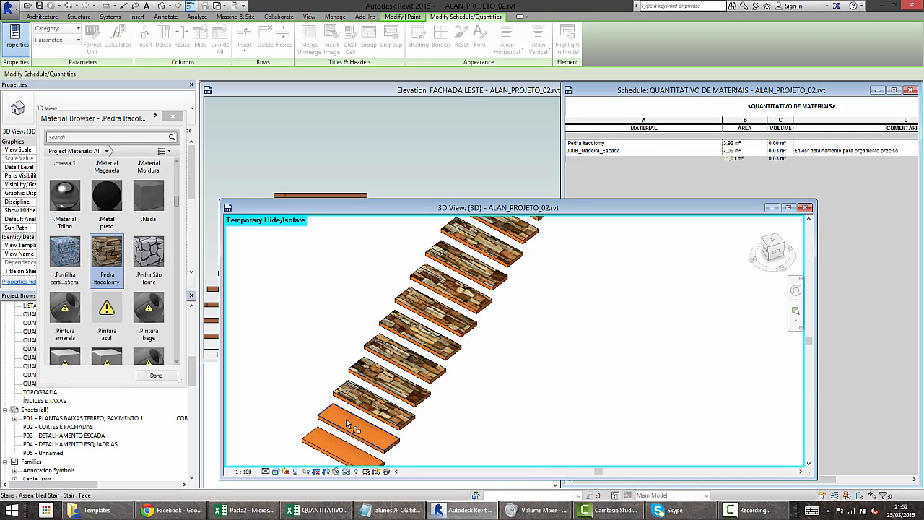
{"action": "left_click", "coordinate": [359, 424]}
{"action": "left_click", "coordinate": [344, 446]}
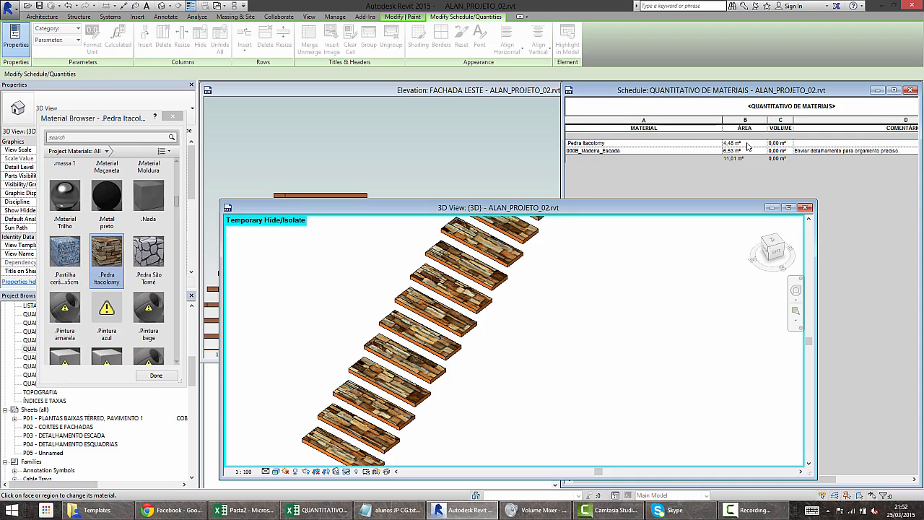
- Examine the treads' undersides, edges and painted tops in the 3D view, and compare them with the material areas in the schedule
{"action": "middle_click_drag", "start_coordinate": [493, 318], "coordinate": [627, 304]}
{"action": "middle_click_drag", "start_coordinate": [570, 351], "coordinate": [485, 433]}
{"action": "scroll", "coordinate": [463, 398], "scroll_direction": "down", "scroll_amount": 2}
{"action": "middle_click_drag", "start_coordinate": [463, 399], "coordinate": [532, 397], "text": "shift"}
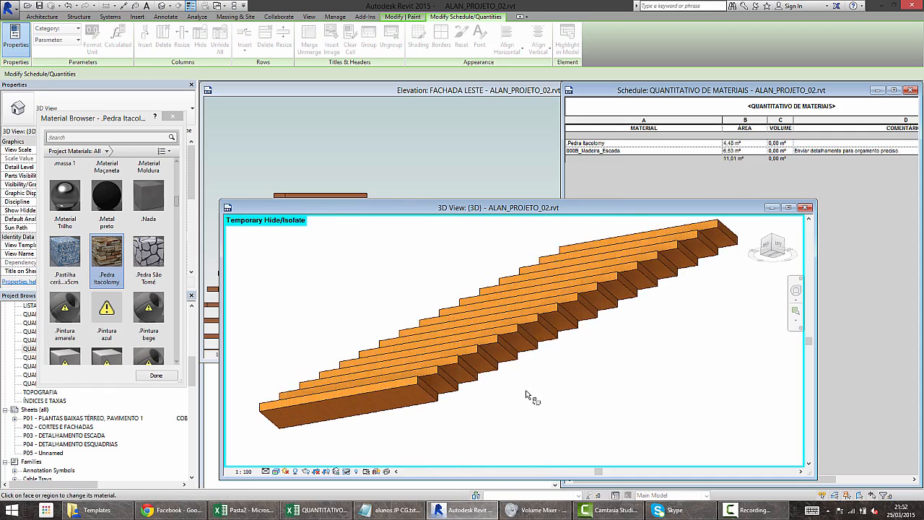
{"action": "scroll", "coordinate": [514, 369], "scroll_direction": "up", "scroll_amount": 3}
{"action": "middle_click_drag", "start_coordinate": [462, 338], "coordinate": [670, 434]}
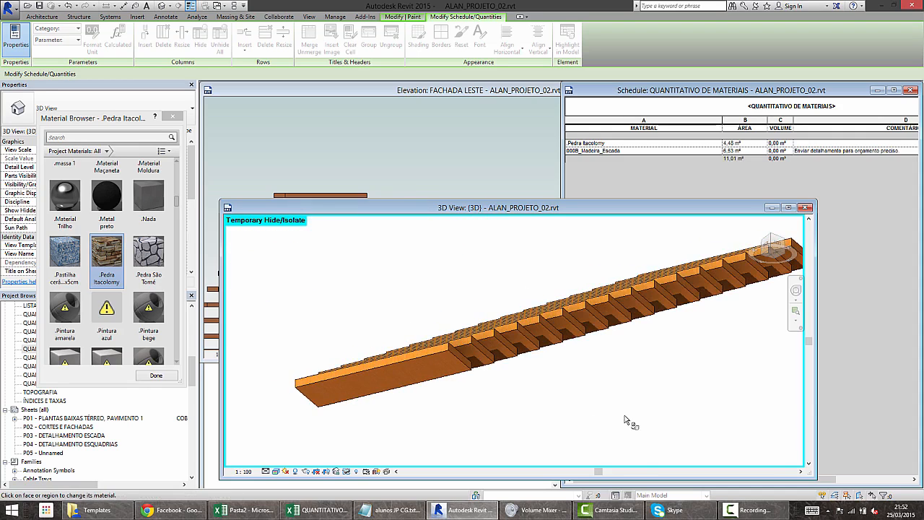
{"action": "scroll", "coordinate": [471, 356], "scroll_direction": "up", "scroll_amount": 1}
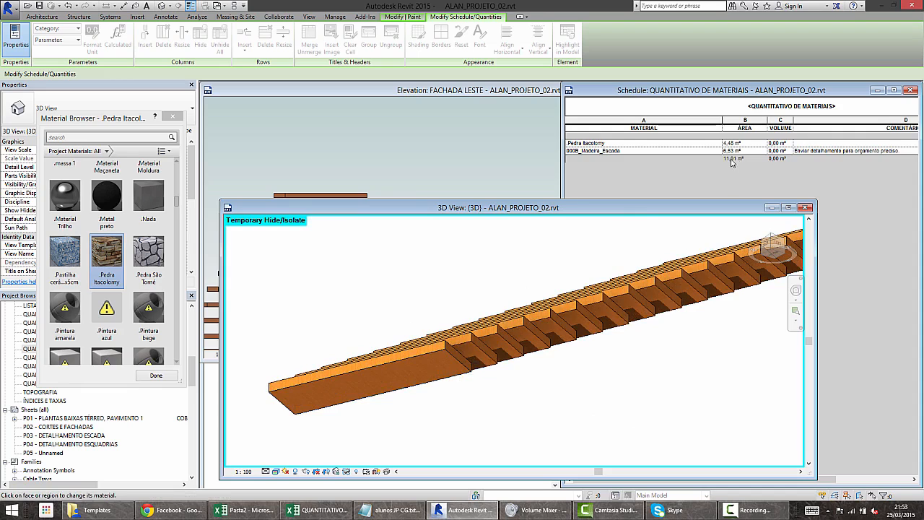
{"action": "scroll", "coordinate": [595, 342], "scroll_direction": "down", "scroll_amount": 3}
{"action": "middle_click_drag", "start_coordinate": [522, 343], "coordinate": [637, 207], "text": "shift"}
{"action": "scroll", "coordinate": [528, 367], "scroll_direction": "down", "scroll_amount": 2}
{"action": "scroll", "coordinate": [628, 282], "scroll_direction": "up", "scroll_amount": 4}
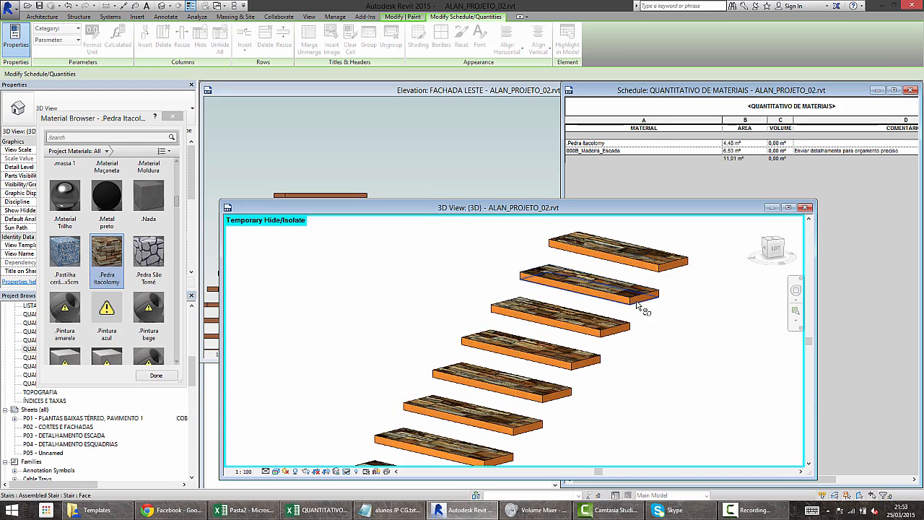
{"action": "middle_click_drag", "start_coordinate": [619, 293], "coordinate": [611, 338], "text": "shift"}
{"action": "middle_click_drag", "start_coordinate": [473, 381], "coordinate": [516, 256]}
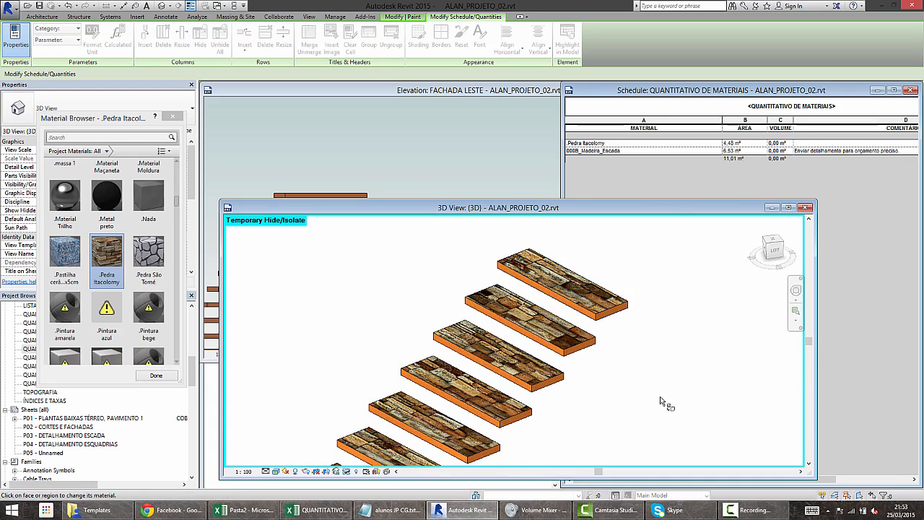
{"action": "scroll", "coordinate": [660, 395], "scroll_direction": "down", "scroll_amount": 3}
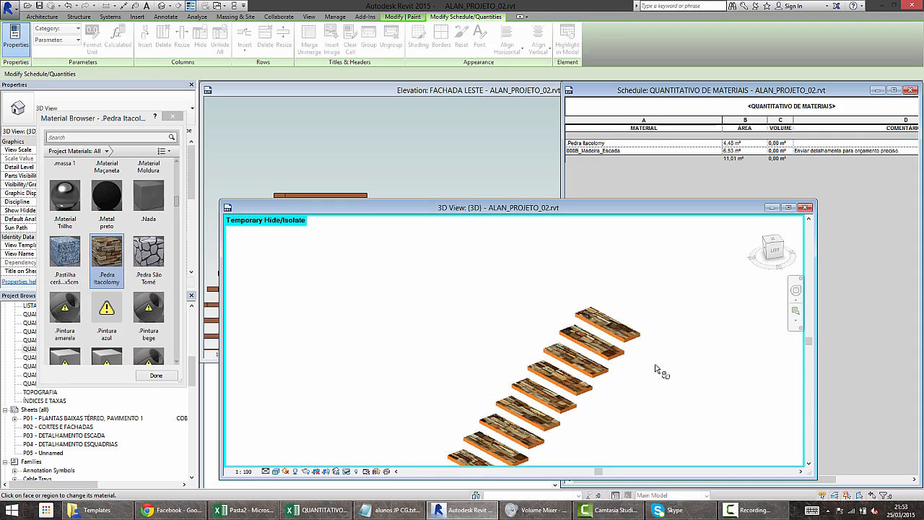
{"action": "scroll", "coordinate": [593, 273], "scroll_direction": "down", "scroll_amount": 2}
{"action": "scroll", "coordinate": [594, 273], "scroll_direction": "down", "scroll_amount": 1}
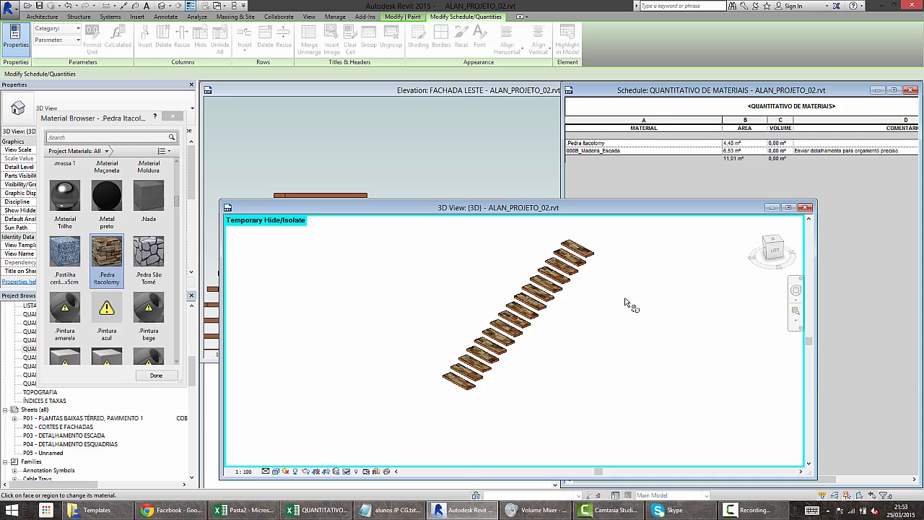
- Switch to the QUANTITATIVO DE MATERIAIS workbook in Excel and enter MATERIAL ESCADA in A33 with an area of 4,48 in B33
{"action": "left_click", "coordinate": [262, 512]}
{"action": "left_click", "coordinate": [318, 513]}
{"action": "left_click", "coordinate": [64, 435]}
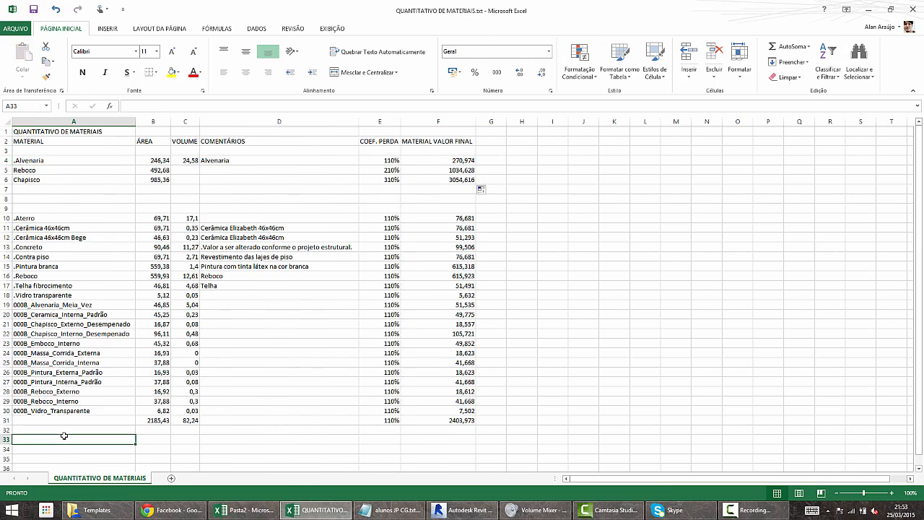
{"action": "type", "text": "MATERIAL"}
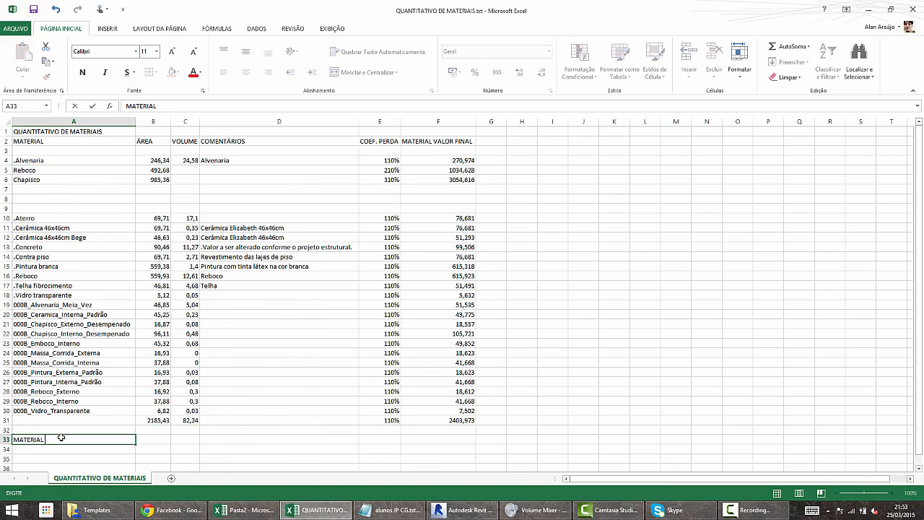
{"action": "type", "text": " ESCADA"}
{"action": "left_click", "coordinate": [159, 441]}
{"action": "type", "text": "4,48"}
{"action": "key", "text": "Return"}
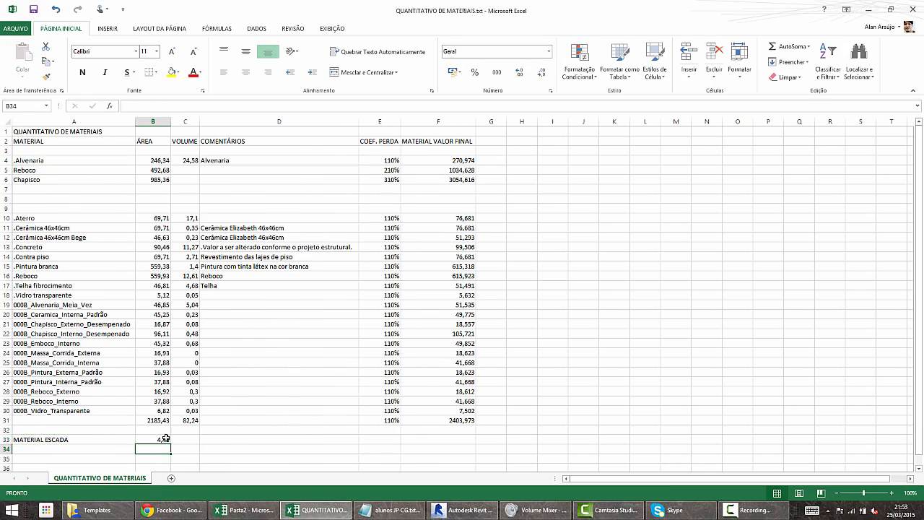
{"action": "left_click", "coordinate": [195, 432]}
{"action": "left_click", "coordinate": [188, 440]}
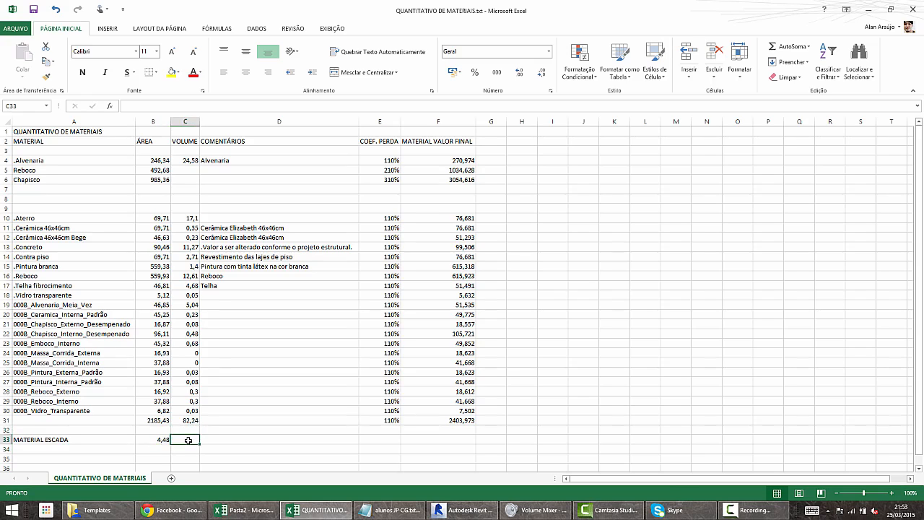
- Switch back to Revit, view the painted stair in 3D and end the Paint command
{"action": "key", "text": "alt+Tab"}
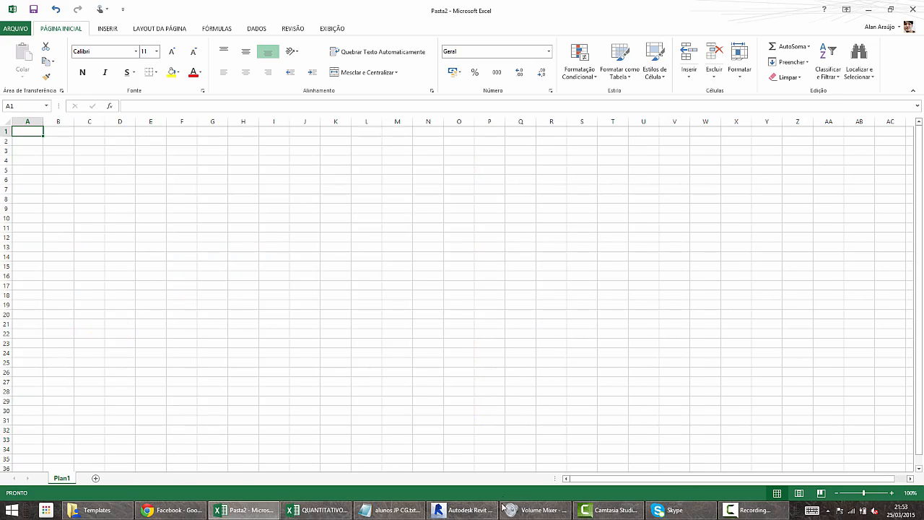
{"action": "left_click", "coordinate": [462, 510]}
{"action": "scroll", "coordinate": [607, 269], "scroll_direction": "down", "scroll_amount": 2}
{"action": "middle_click_drag", "start_coordinate": [613, 274], "coordinate": [605, 293], "text": "shift"}
{"action": "scroll", "coordinate": [570, 253], "scroll_direction": "up", "scroll_amount": 2}
{"action": "key", "text": "Escape"}
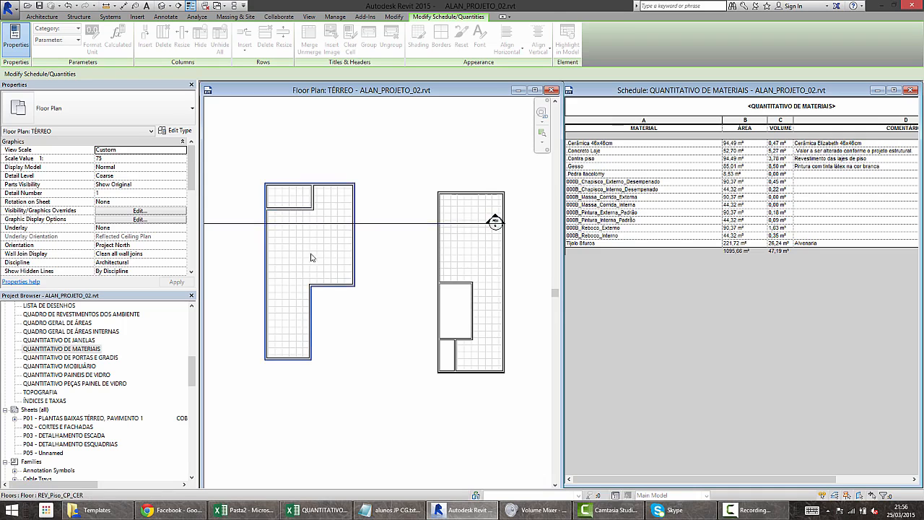
{"action": "middle_click_drag", "start_coordinate": [310, 261], "coordinate": [335, 267]}
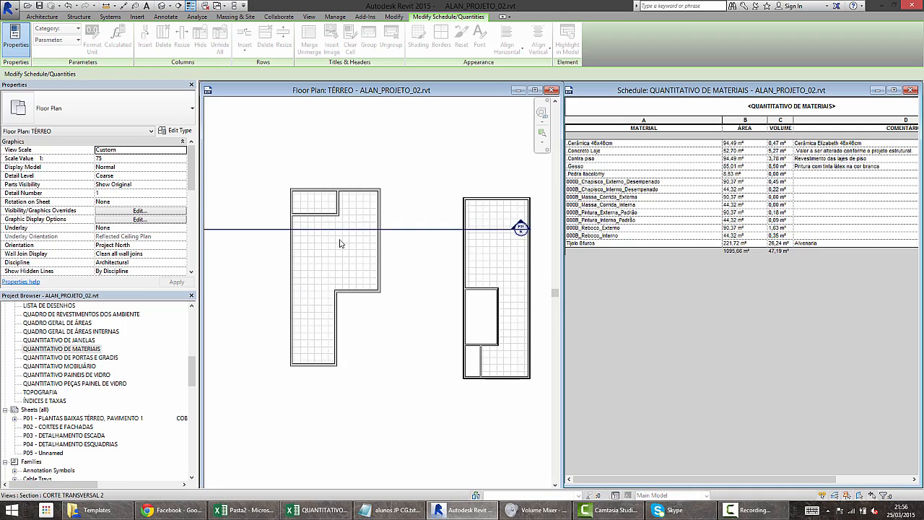
{"action": "left_click", "coordinate": [42, 17]}
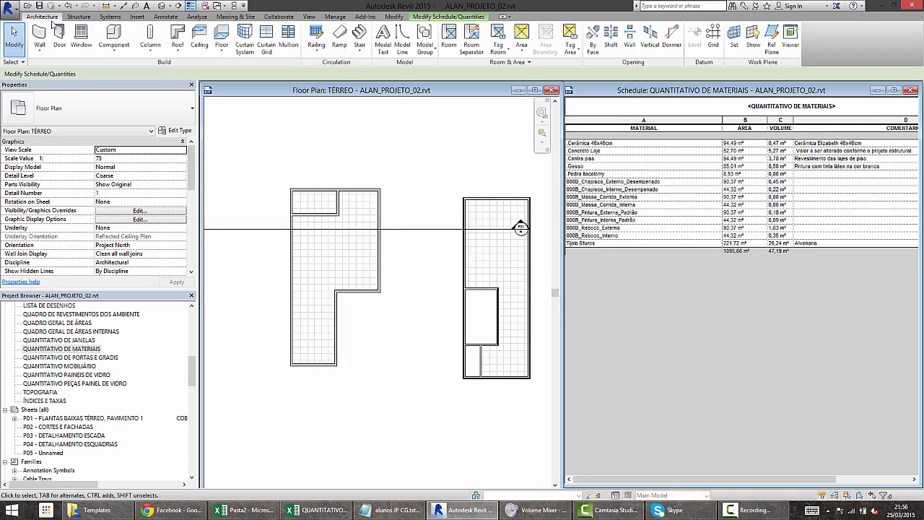
{"action": "left_click", "coordinate": [39, 33]}
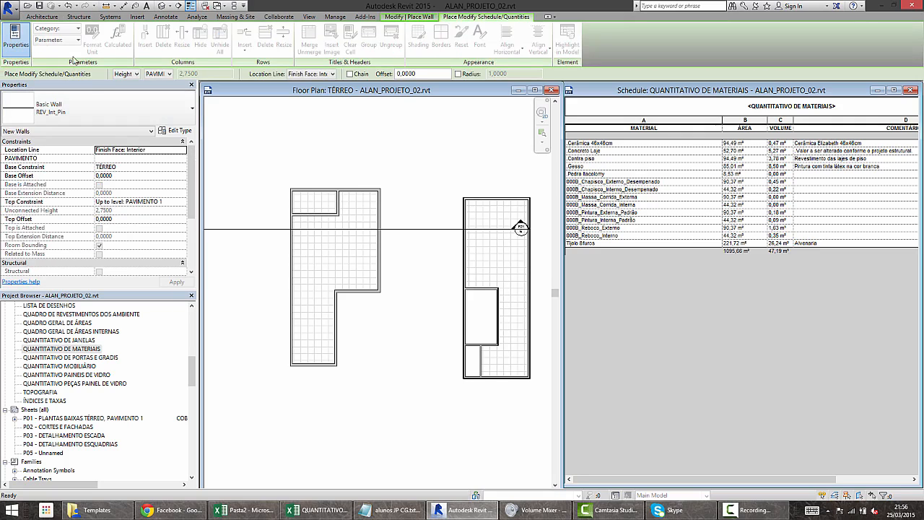
{"action": "left_click", "coordinate": [42, 17]}
{"action": "left_click", "coordinate": [44, 49]}
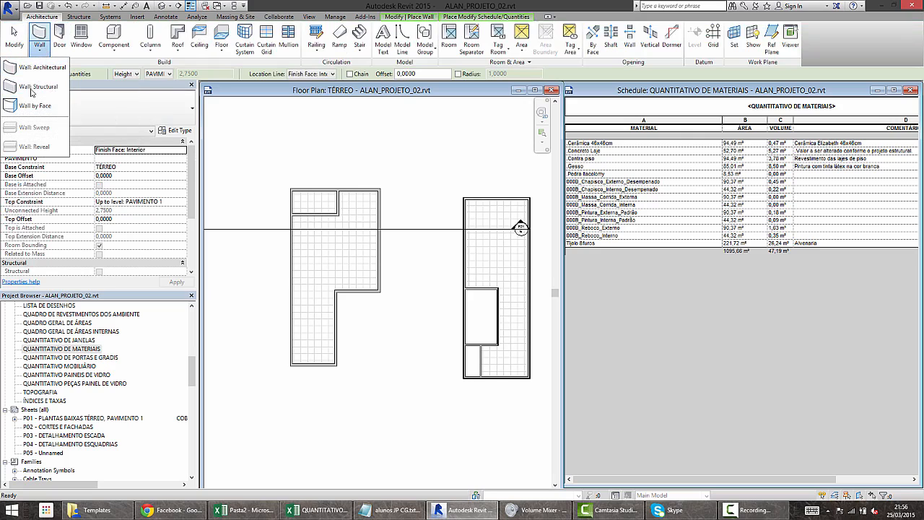
- Open the 3D view and temporarily hide the Plano 10CM ceiling over the L-shaped room
{"action": "left_click", "coordinate": [161, 6]}
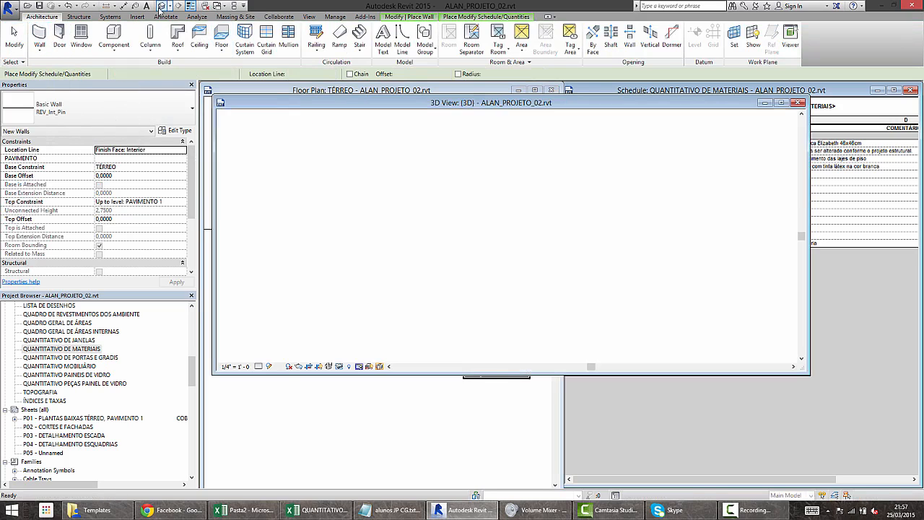
{"action": "middle_click_drag", "start_coordinate": [525, 305], "coordinate": [384, 236], "text": "shift"}
{"action": "key", "text": "Escape"}
{"action": "left_click", "coordinate": [388, 231]}
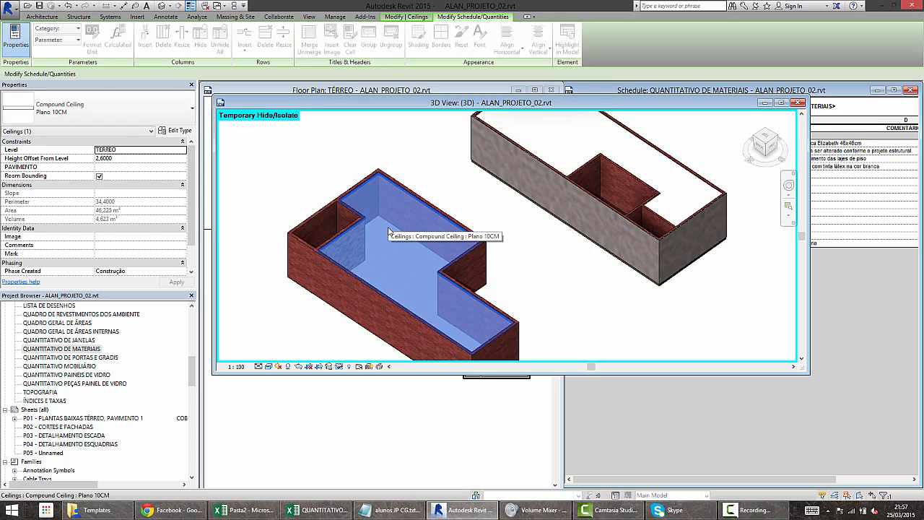
{"action": "key", "text": "h"}
{"action": "key", "text": "h"}
{"action": "middle_click_drag", "start_coordinate": [471, 192], "coordinate": [499, 211], "text": "shift"}
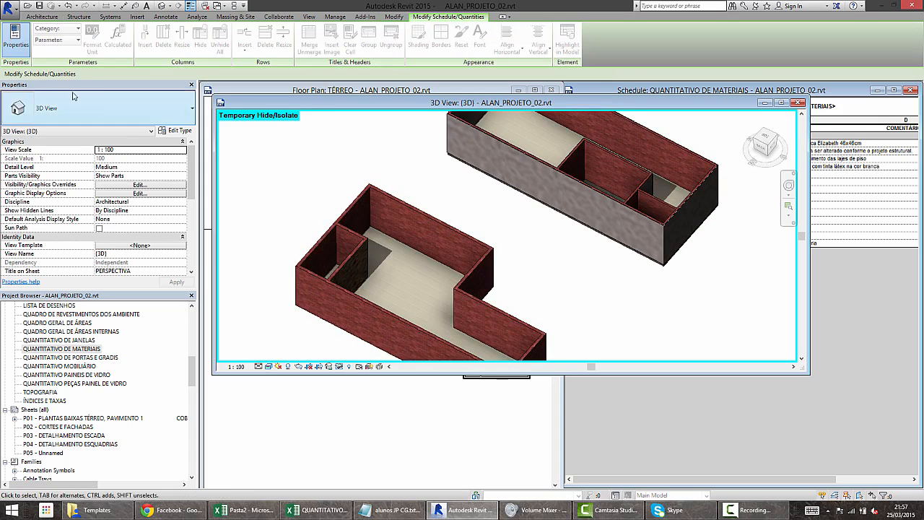
- Start a Cornice wall sweep at floor level on the first two inner walls of the L-shaped room
{"action": "left_click", "coordinate": [42, 15]}
{"action": "left_click", "coordinate": [40, 47]}
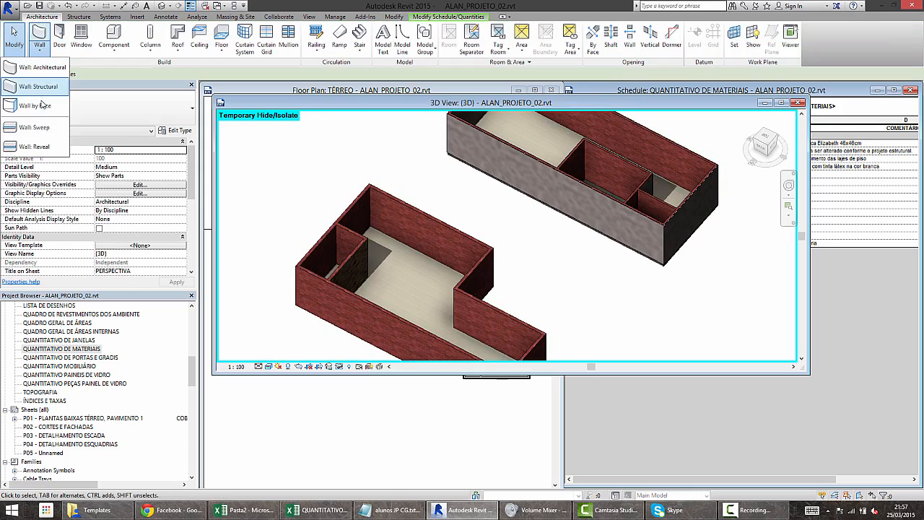
{"action": "left_click", "coordinate": [34, 127]}
{"action": "scroll", "coordinate": [413, 245], "scroll_direction": "up", "scroll_amount": 5}
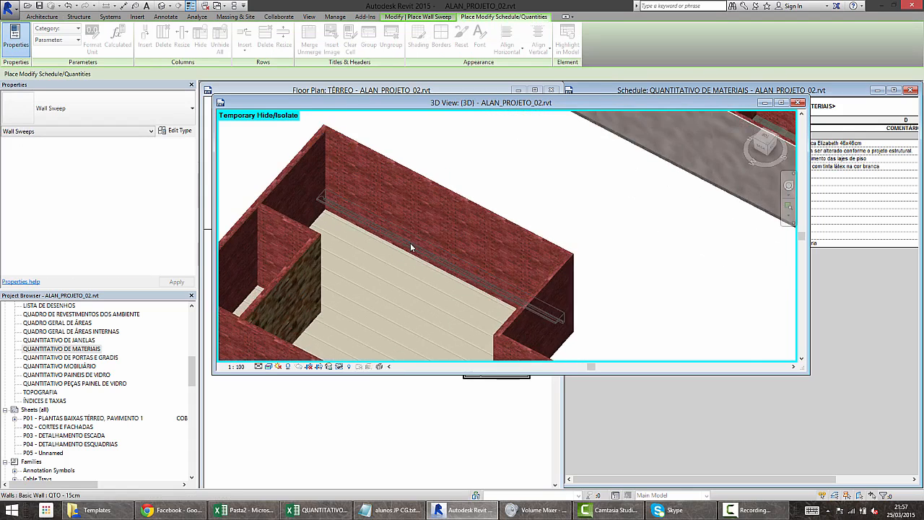
{"action": "left_click", "coordinate": [65, 118]}
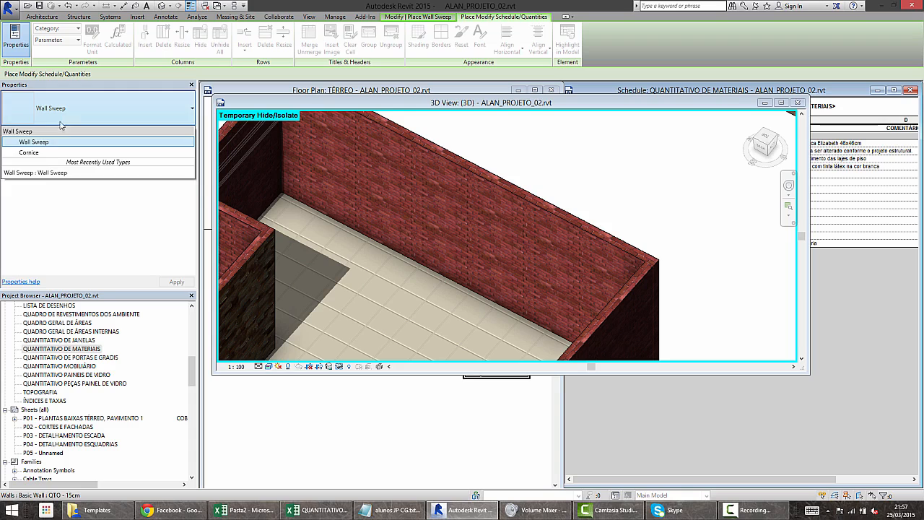
{"action": "left_click", "coordinate": [43, 148]}
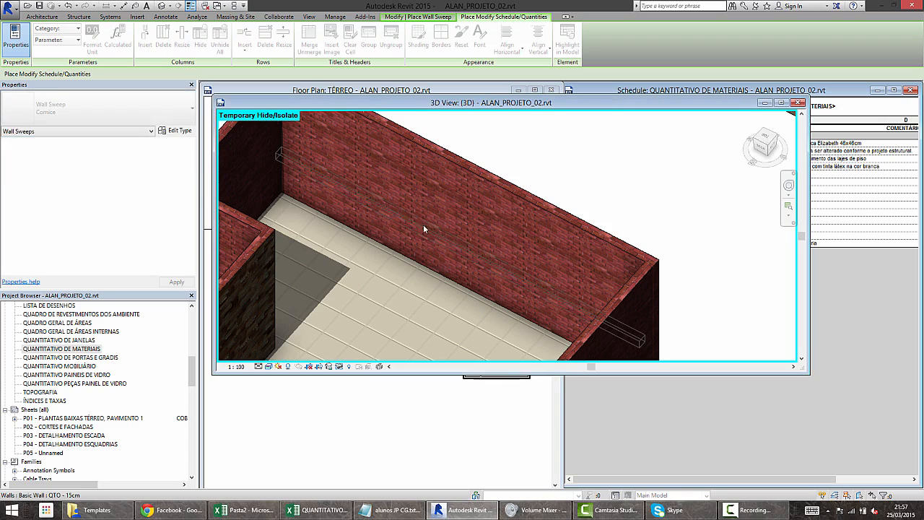
{"action": "left_click", "coordinate": [382, 240]}
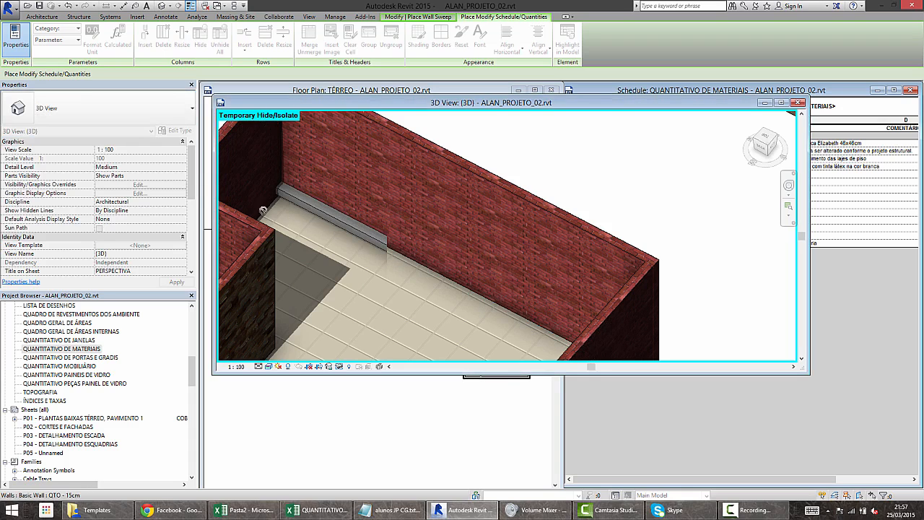
{"action": "left_click", "coordinate": [261, 203]}
- Continue the Cornice sweep along the remaining inner walls of the L-shaped room and finish the command
{"action": "middle_click_drag", "start_coordinate": [356, 193], "coordinate": [436, 313], "text": "shift"}
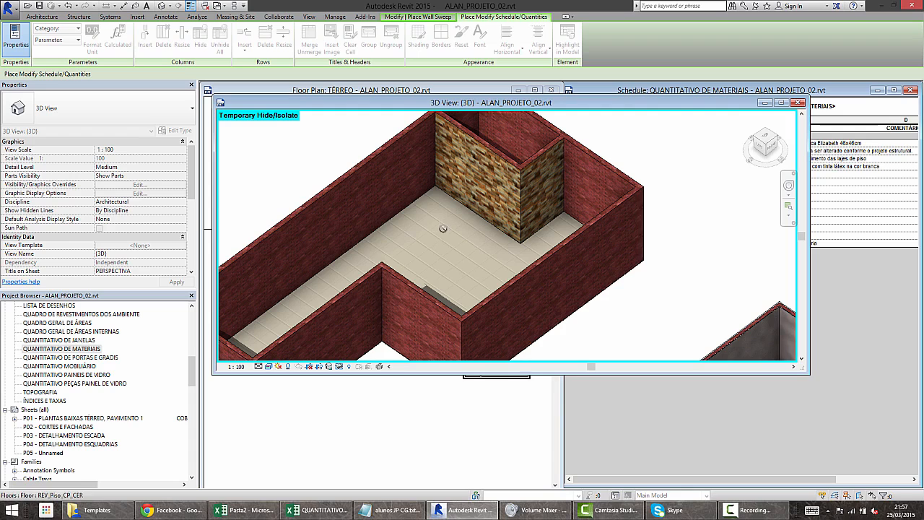
{"action": "middle_click_drag", "start_coordinate": [341, 256], "coordinate": [437, 203], "text": "shift"}
{"action": "left_click", "coordinate": [474, 213]}
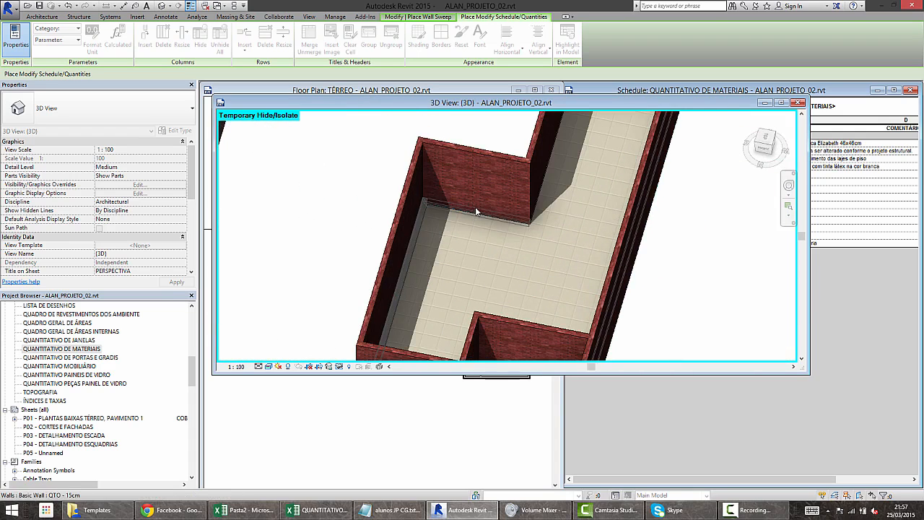
{"action": "middle_click_drag", "start_coordinate": [536, 195], "coordinate": [510, 144], "text": "shift"}
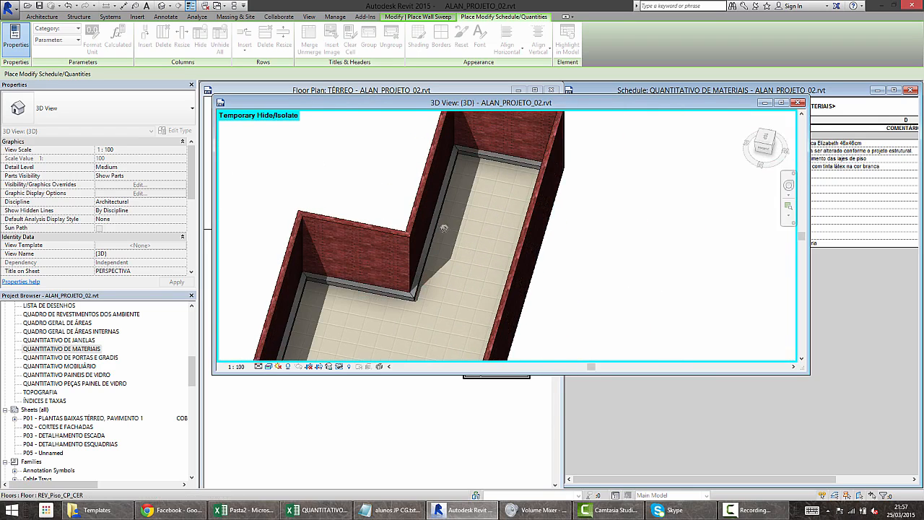
{"action": "middle_click_drag", "start_coordinate": [444, 228], "coordinate": [563, 295], "text": "shift"}
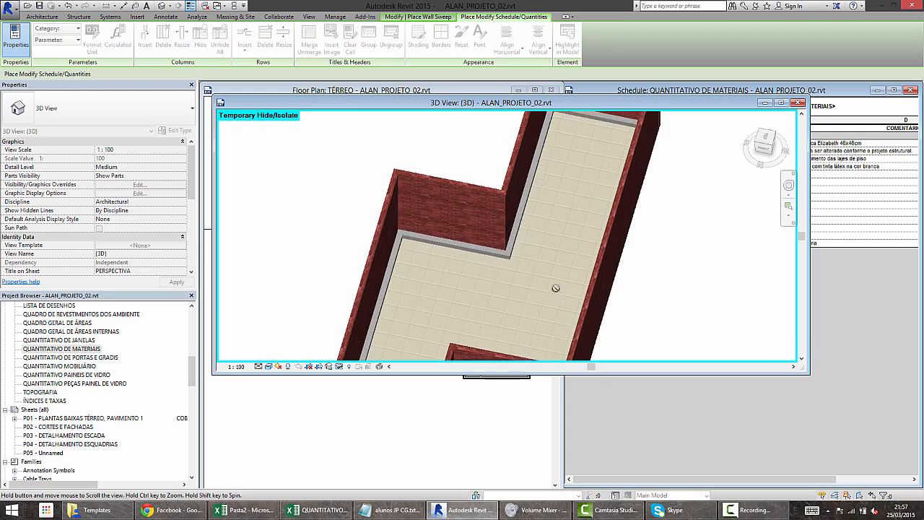
{"action": "key", "text": "Escape"}
- Examine the cornice sweep's properties and full run, and browse the category list for new schedules without creating one
{"action": "left_click", "coordinate": [481, 256]}
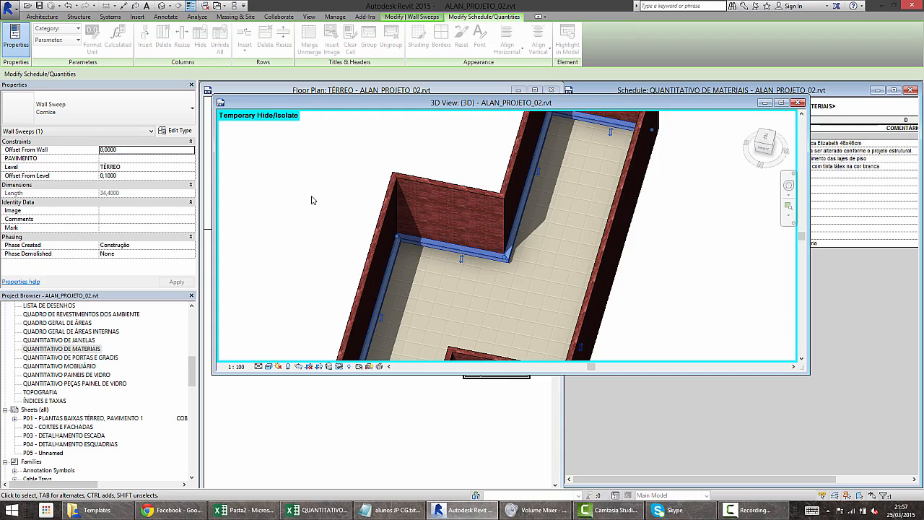
{"action": "left_click", "coordinate": [309, 16]}
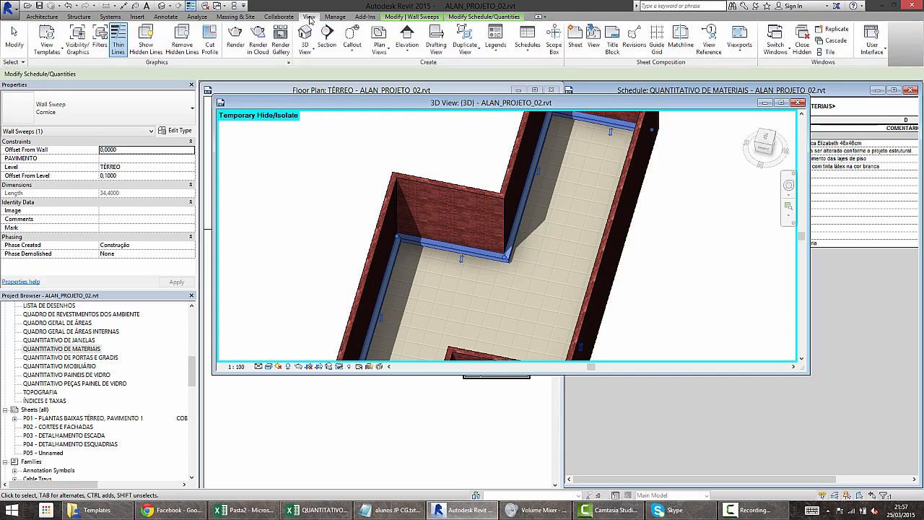
{"action": "left_click", "coordinate": [529, 45]}
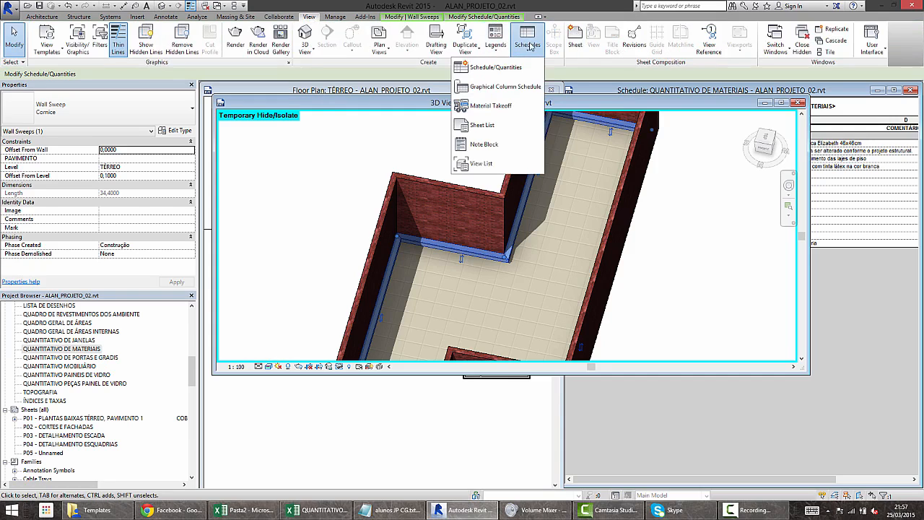
{"action": "left_click", "coordinate": [494, 68]}
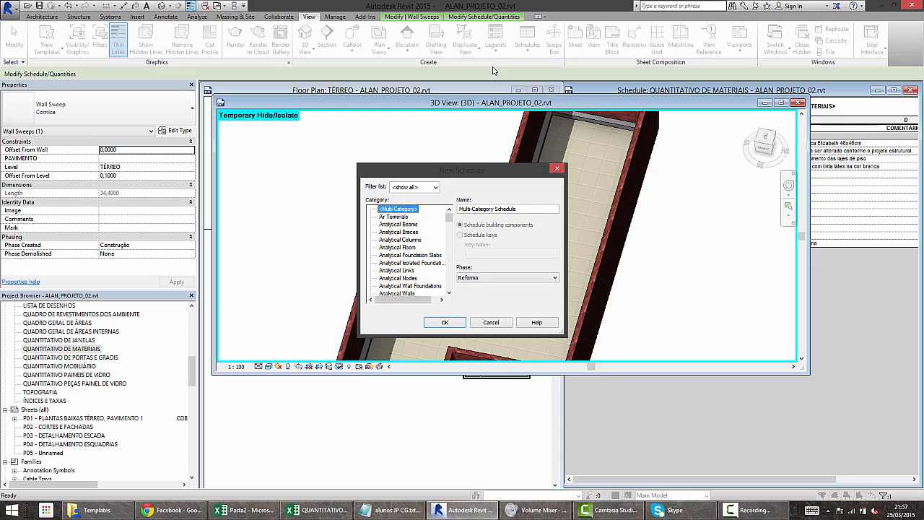
{"action": "left_click_drag", "start_coordinate": [450, 218], "coordinate": [437, 298]}
{"action": "left_click", "coordinate": [491, 322]}
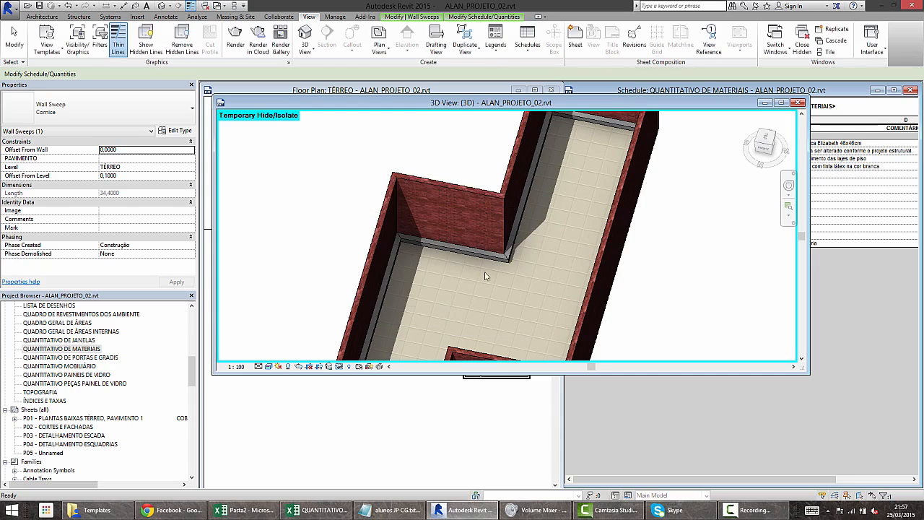
{"action": "left_click", "coordinate": [492, 257]}
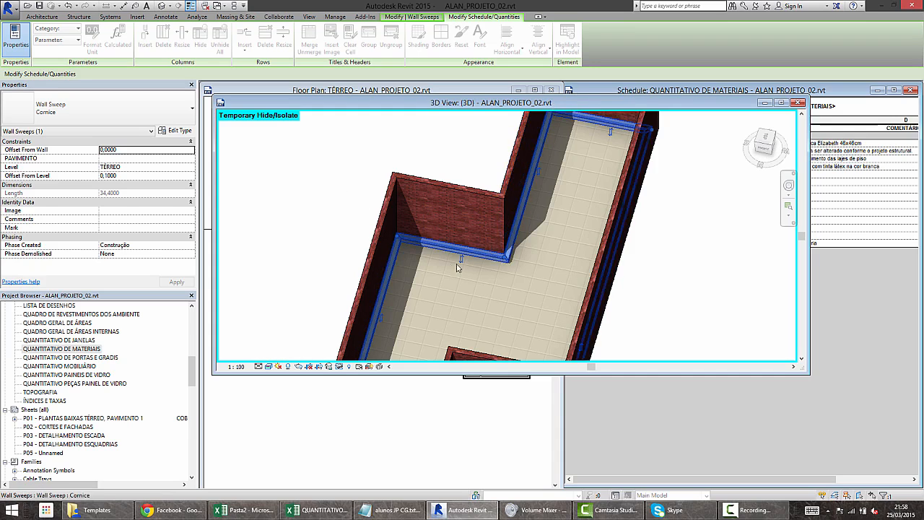
{"action": "scroll", "coordinate": [515, 190], "scroll_direction": "down", "scroll_amount": 4}
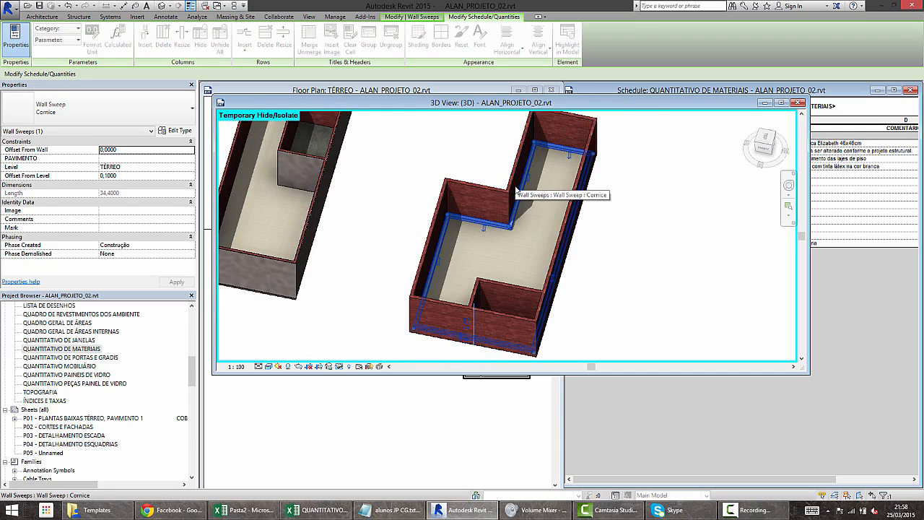
{"action": "middle_click_drag", "start_coordinate": [516, 190], "coordinate": [557, 241], "text": "shift"}
{"action": "left_click", "coordinate": [600, 259]}
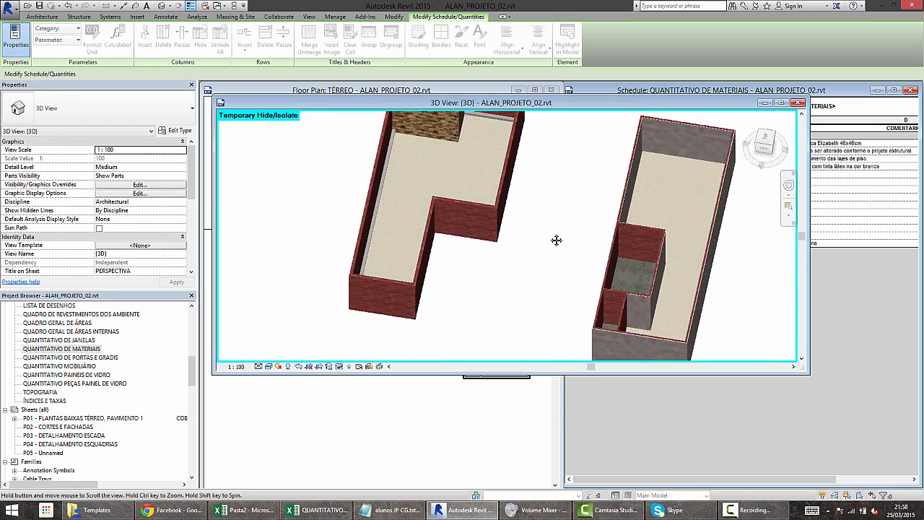
- Open the TÉRREO floor plan and remove the cornice sweep from the L-shaped room's walls
{"action": "left_click_drag", "start_coordinate": [192, 369], "coordinate": [192, 317]}
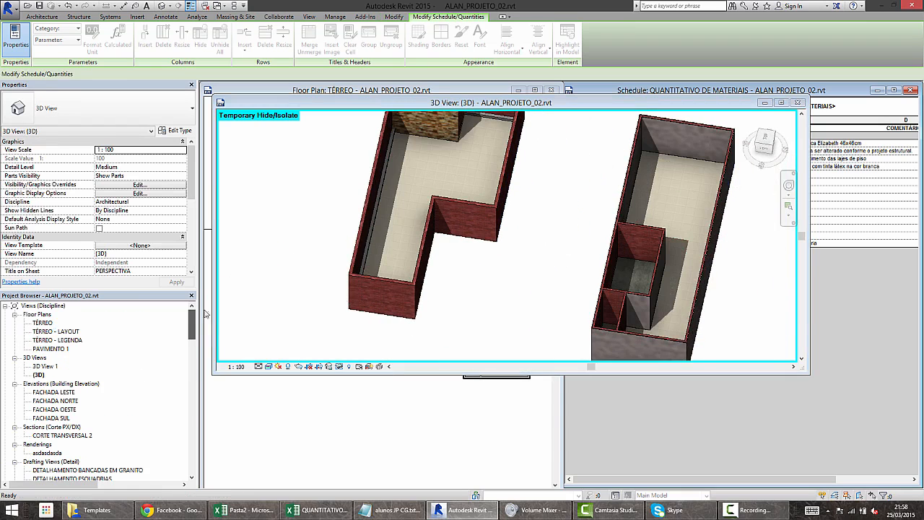
{"action": "left_click", "coordinate": [44, 323]}
{"action": "double_click", "coordinate": [43, 323]}
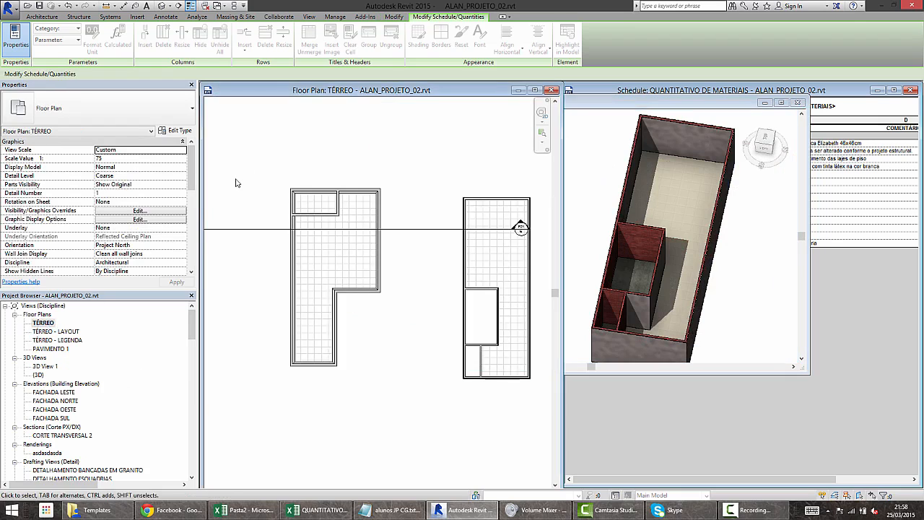
{"action": "left_click", "coordinate": [366, 201]}
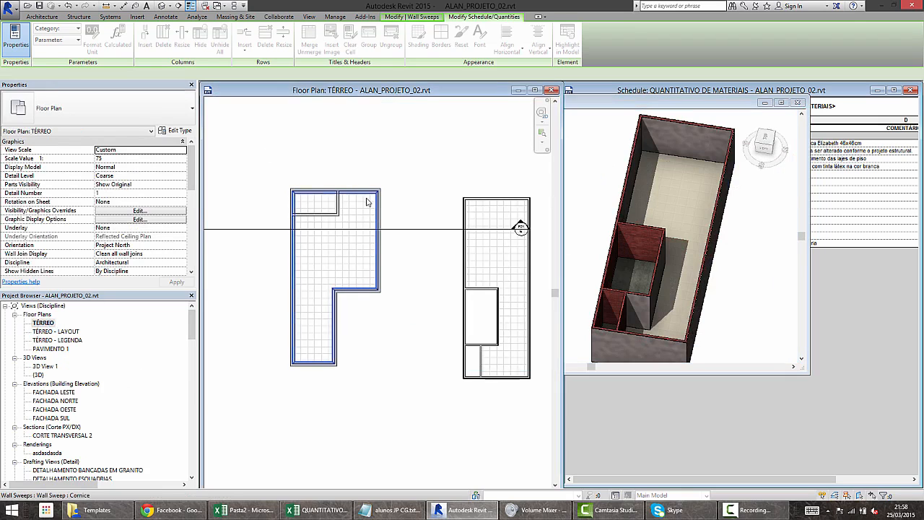
{"action": "left_click", "coordinate": [374, 160]}
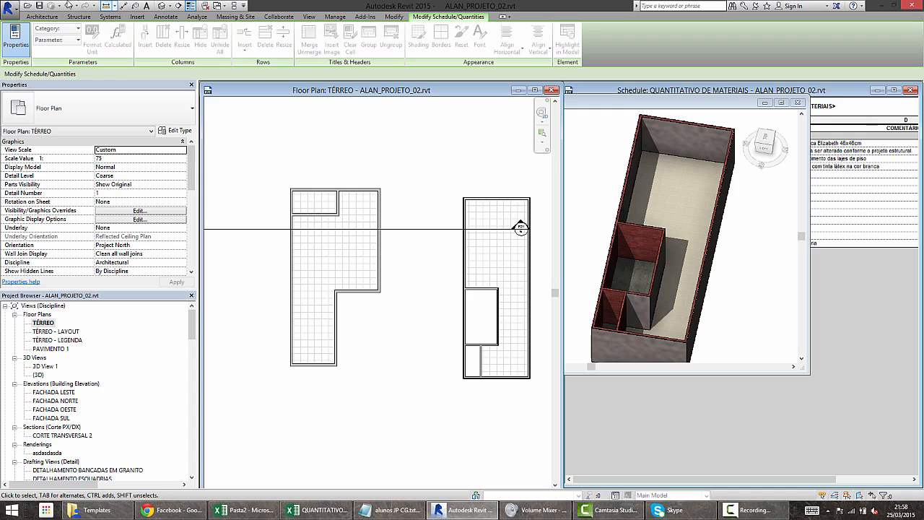
- Place tagged rooms in the large L-shaped space and in the small corner space of the TÉRREO plan
{"action": "left_click", "coordinate": [41, 16]}
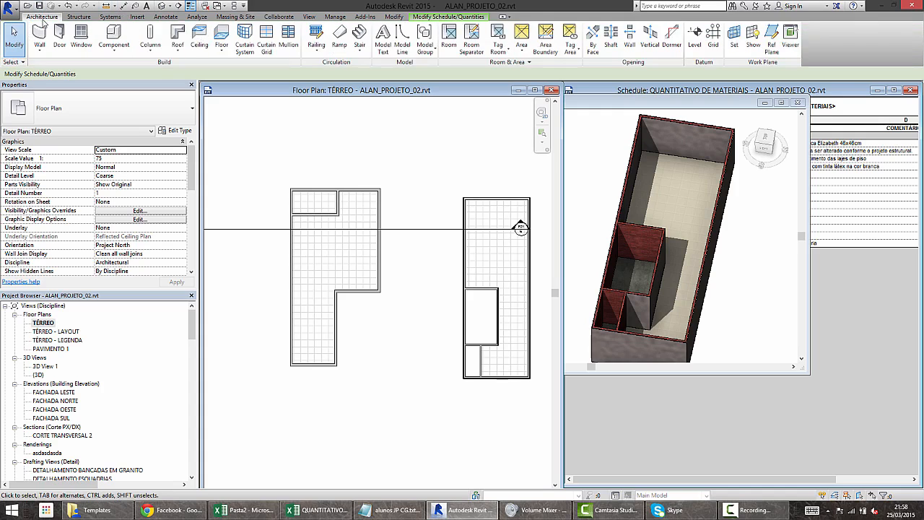
{"action": "left_click", "coordinate": [449, 40]}
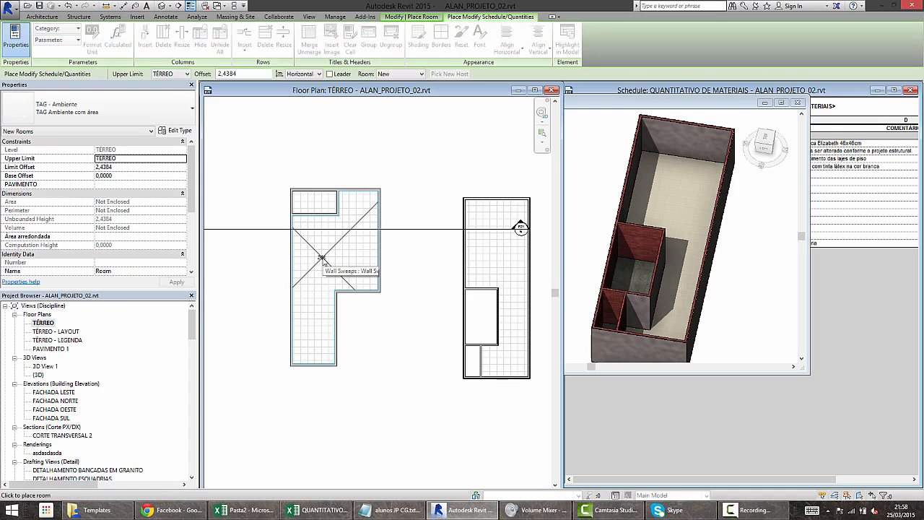
{"action": "left_click", "coordinate": [321, 258]}
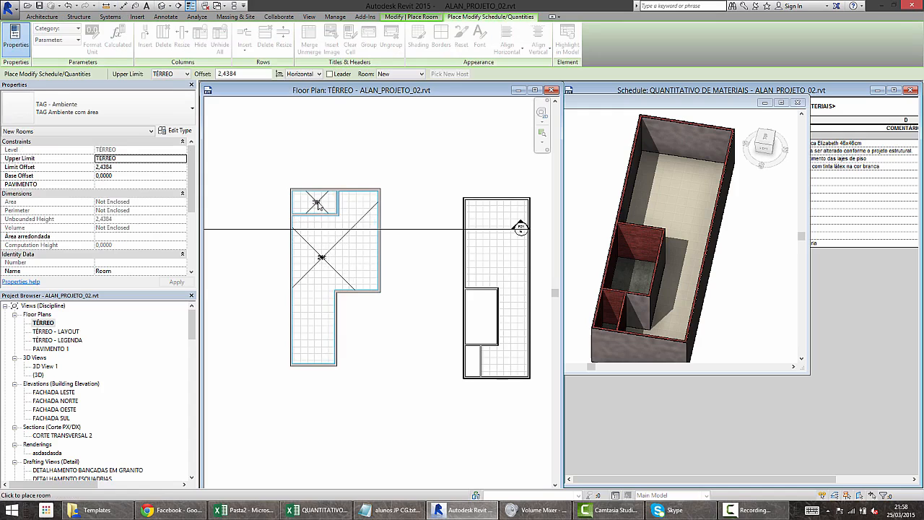
{"action": "left_click", "coordinate": [317, 204]}
{"action": "scroll", "coordinate": [318, 209], "scroll_direction": "up", "scroll_amount": 5}
{"action": "key", "text": "Escape"}
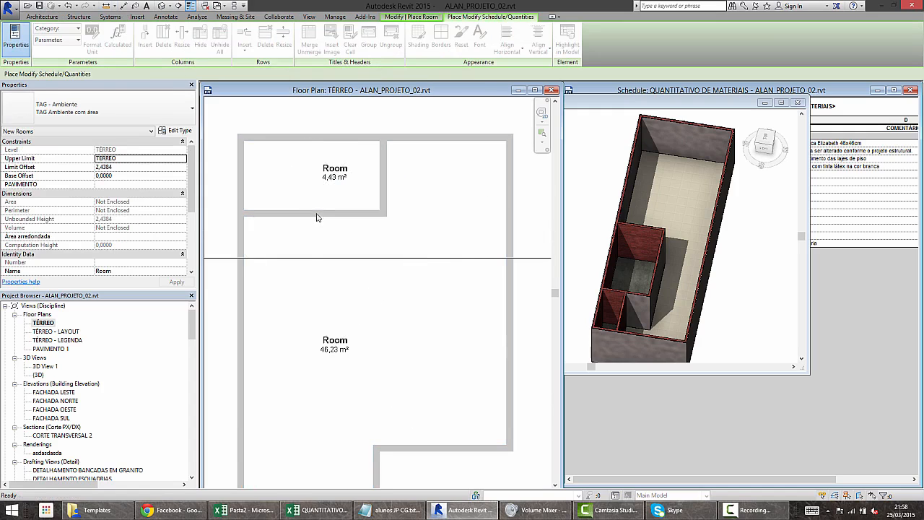
- Name the small corner room WC and the large room SALÃO
{"action": "left_click", "coordinate": [345, 165]}
{"action": "left_click", "coordinate": [345, 166]}
{"action": "type", "text": "WC"}
{"action": "left_click", "coordinate": [334, 340]}
{"action": "left_click", "coordinate": [335, 340]}
{"action": "type", "text": "SALÃO"}
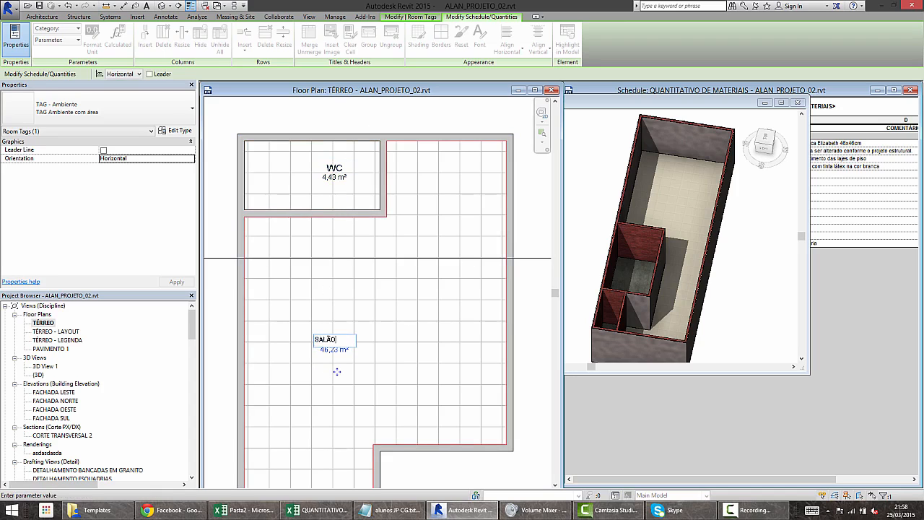
{"action": "key", "text": "Return"}
{"action": "scroll", "coordinate": [224, 362], "scroll_direction": "down", "scroll_amount": 2}
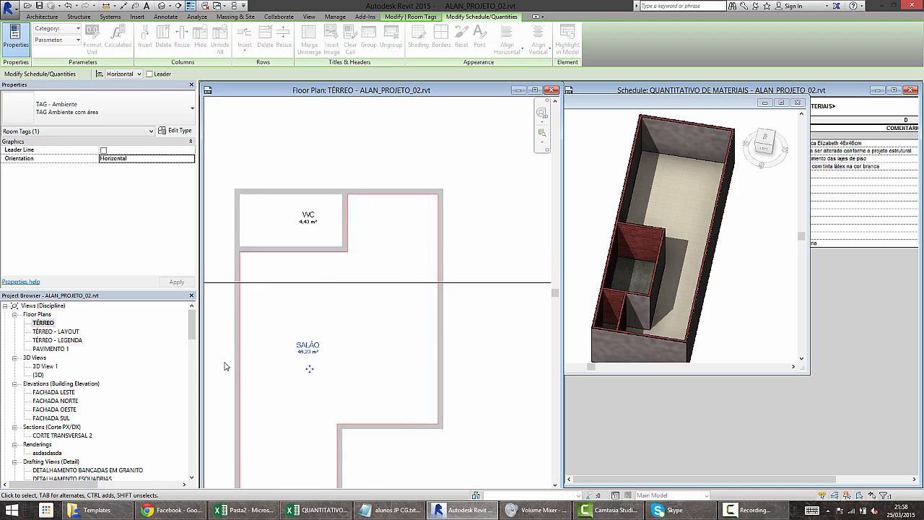
- Open the QUADRO GERAL DE ÁREAS INTERNAS schedule, examine the SALÃO row's fields, and fit its window beside the floor plan
{"action": "left_click_drag", "start_coordinate": [189, 330], "coordinate": [199, 377]}
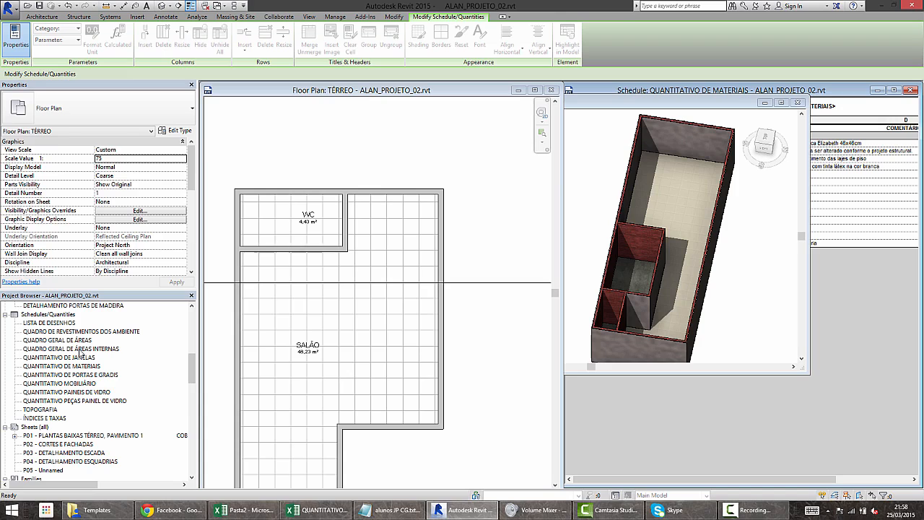
{"action": "left_click", "coordinate": [79, 350]}
{"action": "double_click", "coordinate": [81, 350]}
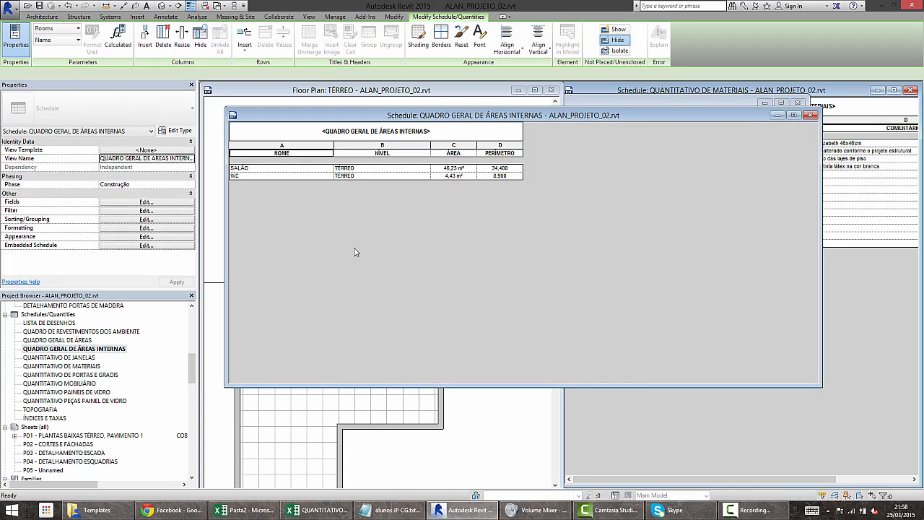
{"action": "left_click", "coordinate": [276, 170]}
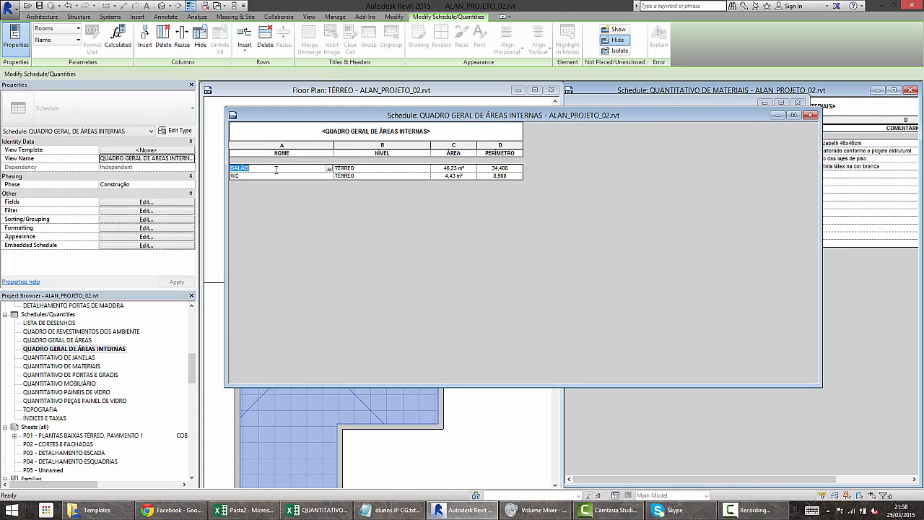
{"action": "left_click", "coordinate": [368, 170]}
{"action": "left_click", "coordinate": [451, 172]}
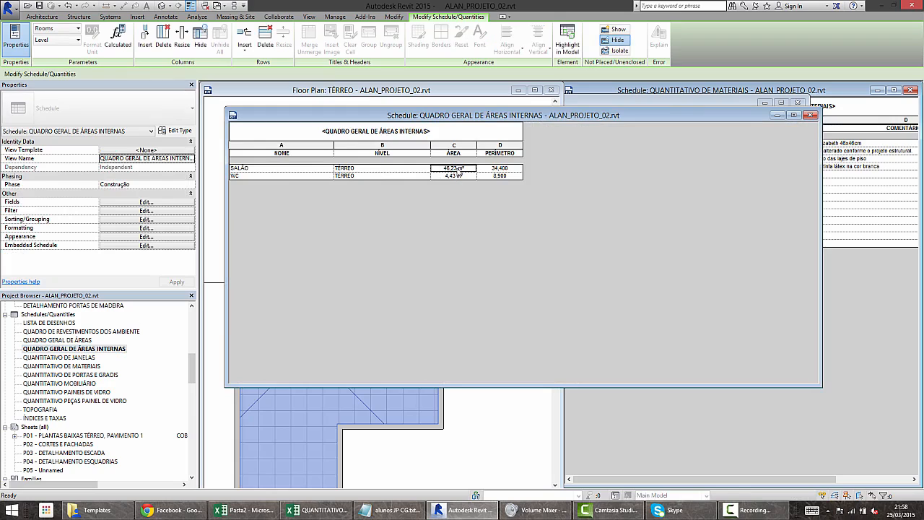
{"action": "left_click", "coordinate": [502, 170]}
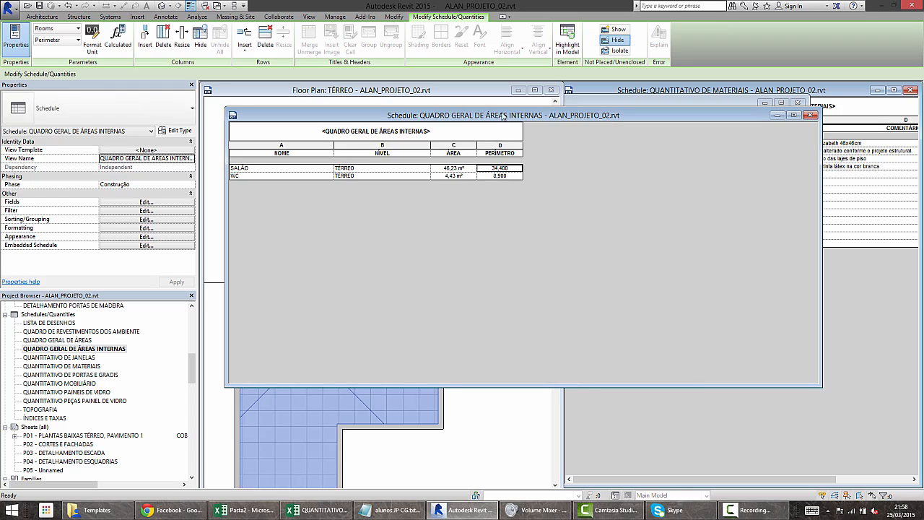
{"action": "left_click_drag", "start_coordinate": [509, 119], "coordinate": [591, 131]}
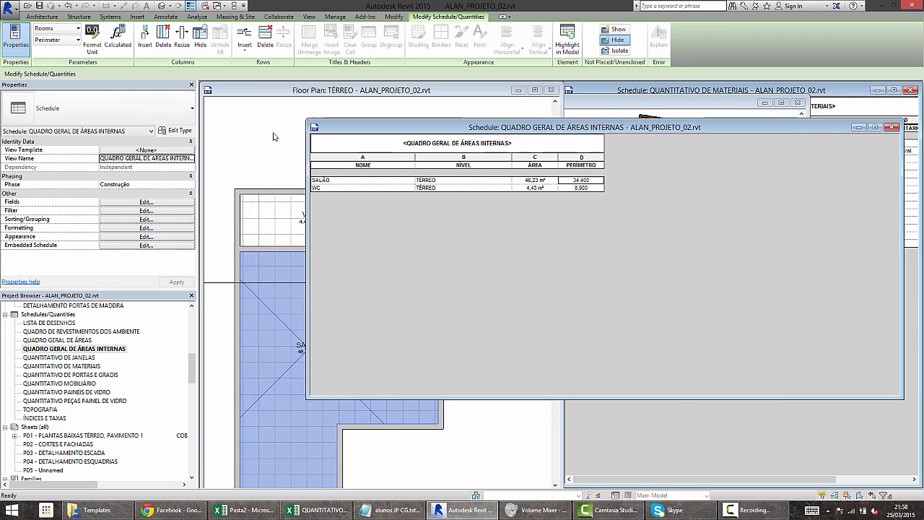
{"action": "left_click_drag", "start_coordinate": [306, 117], "coordinate": [504, 112]}
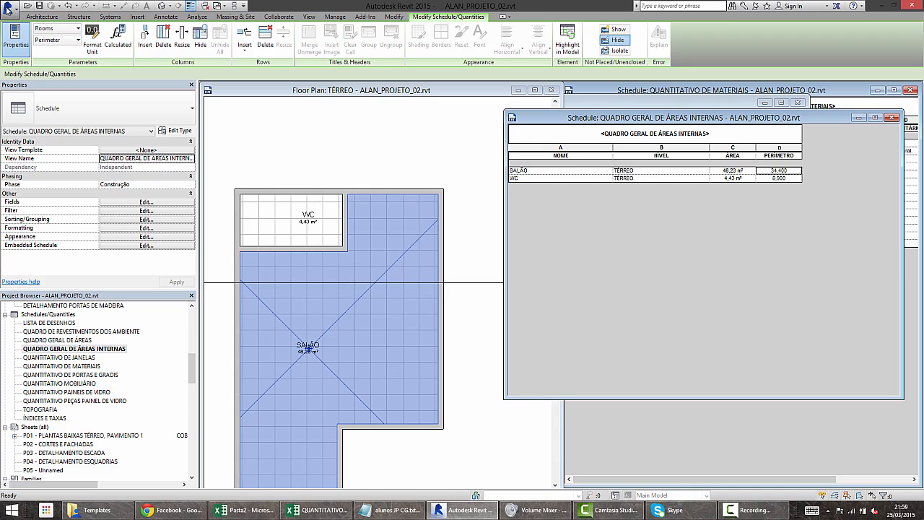
{"action": "left_click", "coordinate": [8, 9]}
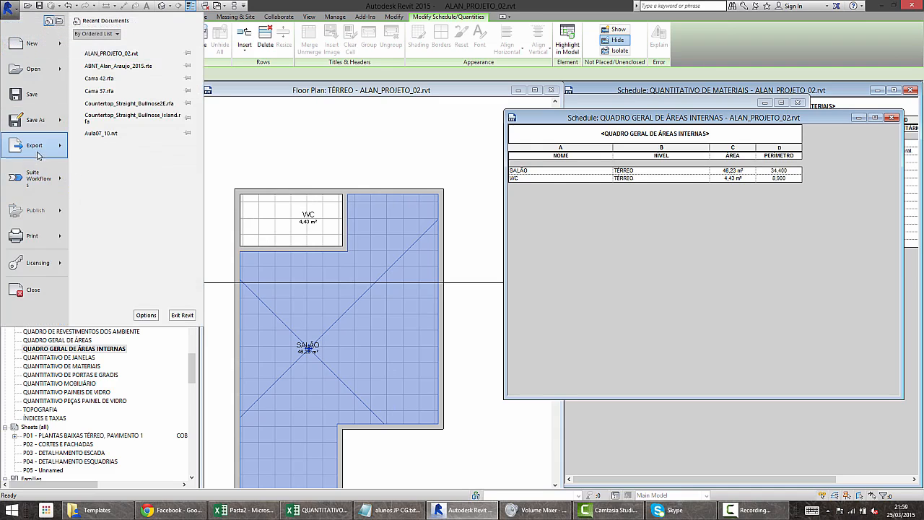
{"action": "mouse_move", "coordinate": [48, 151]}
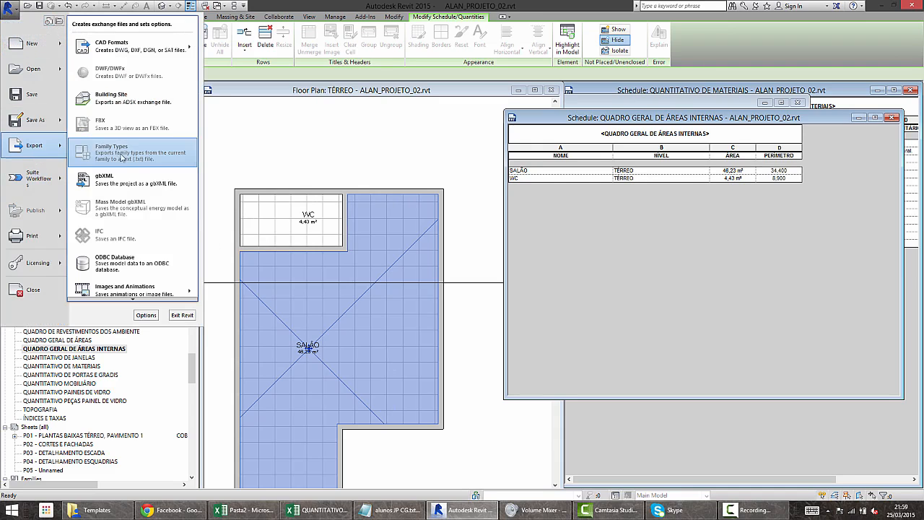
{"action": "left_click", "coordinate": [147, 265]}
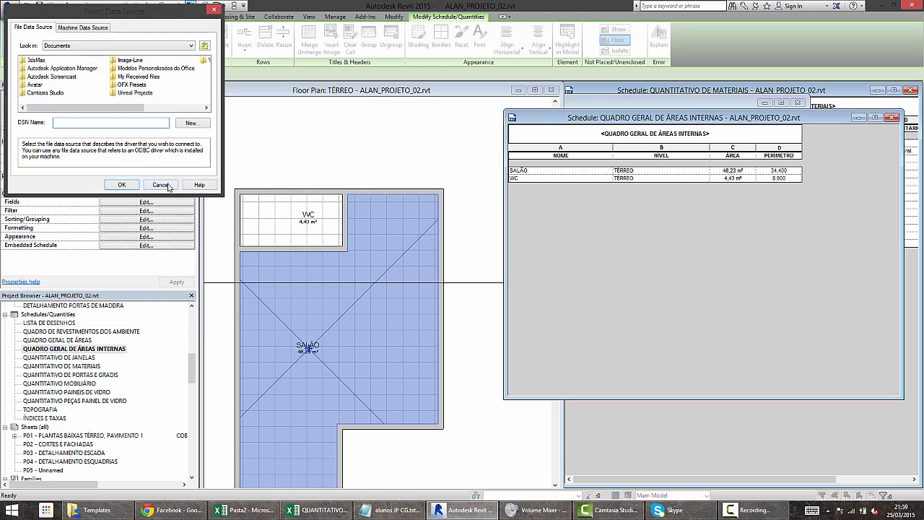
{"action": "left_click", "coordinate": [160, 184]}
{"action": "key", "text": "Return"}
- Bring up the schedule report export for the internal areas schedule and cancel it without exporting
{"action": "left_click", "coordinate": [10, 9]}
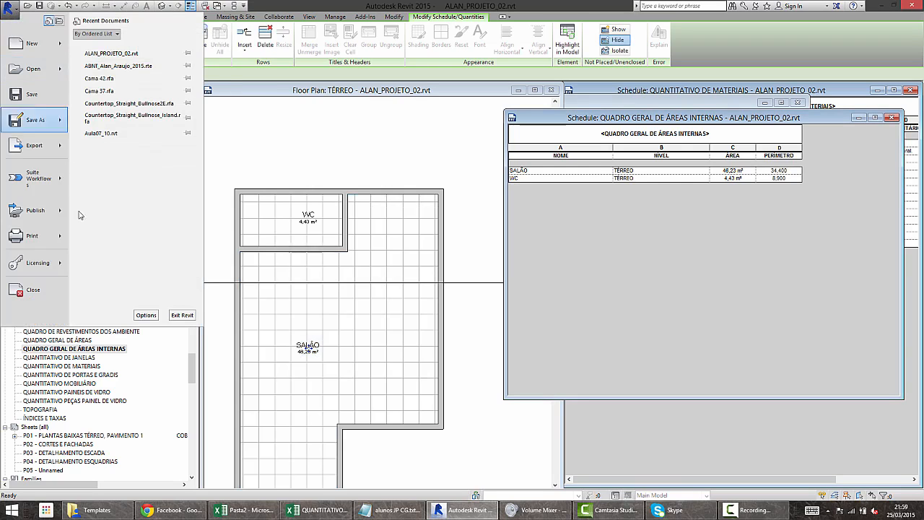
{"action": "mouse_move", "coordinate": [30, 147]}
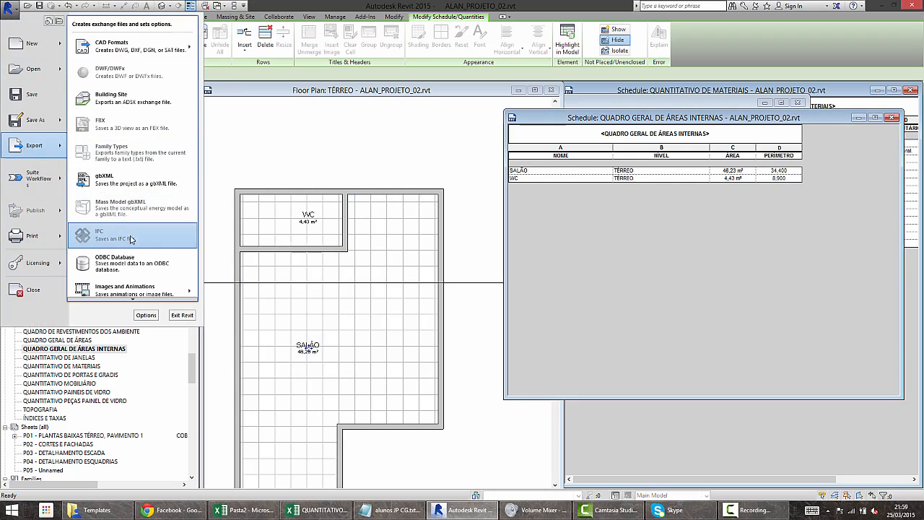
{"action": "mouse_move", "coordinate": [145, 260]}
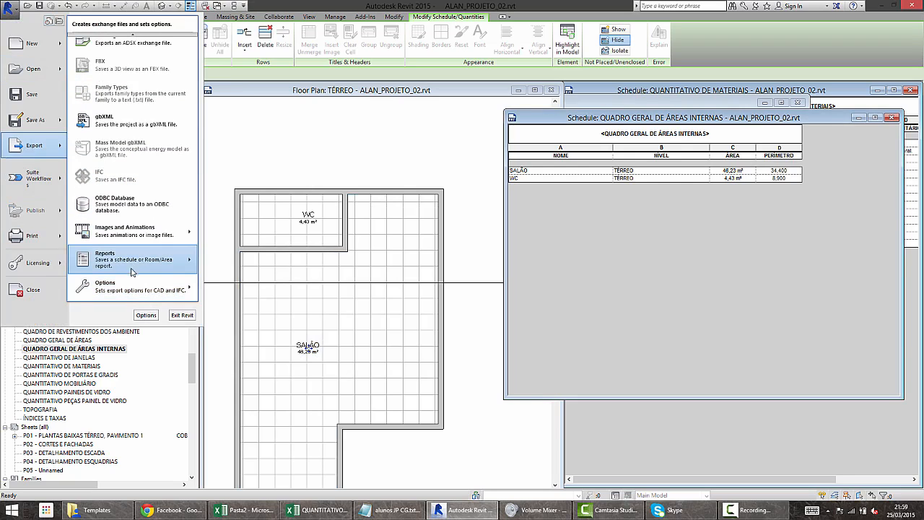
{"action": "left_click", "coordinate": [234, 256]}
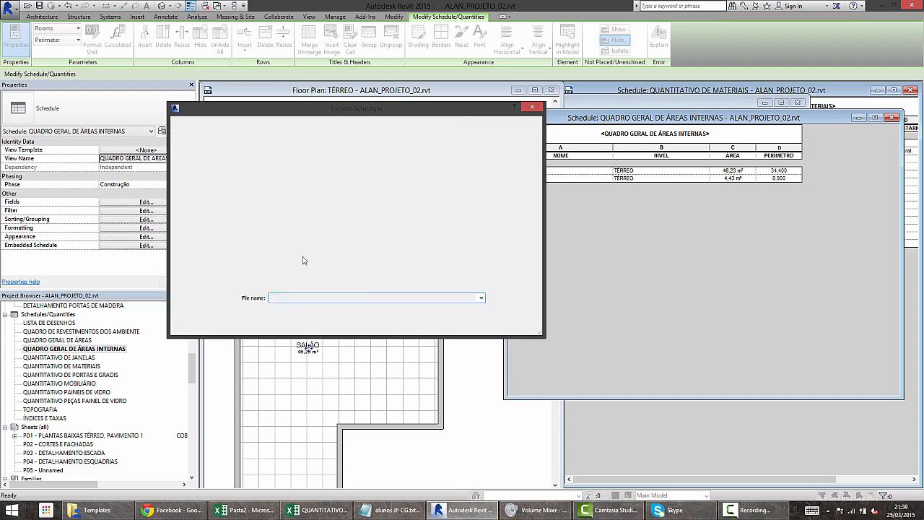
{"action": "left_click", "coordinate": [461, 324]}
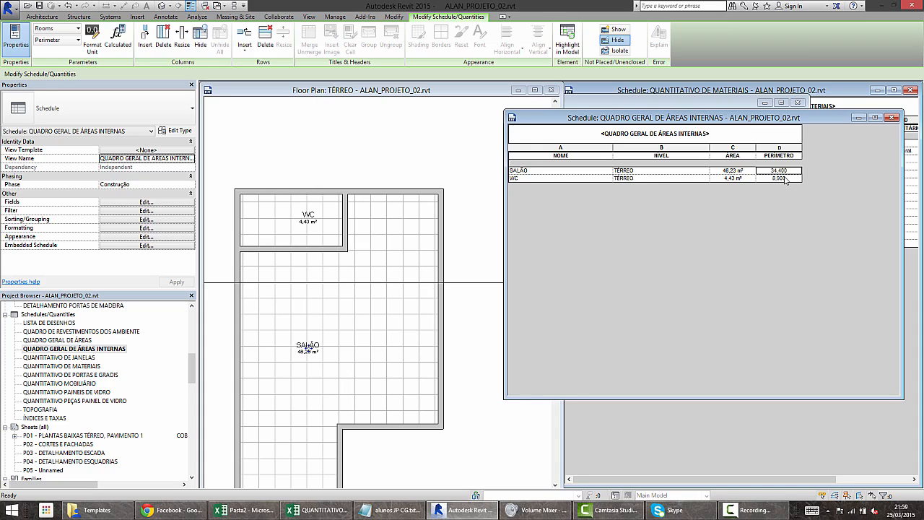
- Place rooms in the three enclosed spaces of the neighbouring building on TÉRREO, and bring the areas schedule and 3D view forward
{"action": "left_click", "coordinate": [425, 161]}
{"action": "scroll", "coordinate": [423, 159], "scroll_direction": "down", "scroll_amount": 3}
{"action": "middle_click_drag", "start_coordinate": [454, 213], "coordinate": [302, 205]}
{"action": "left_click", "coordinate": [375, 142]}
{"action": "scroll", "coordinate": [391, 235], "scroll_direction": "up", "scroll_amount": 3}
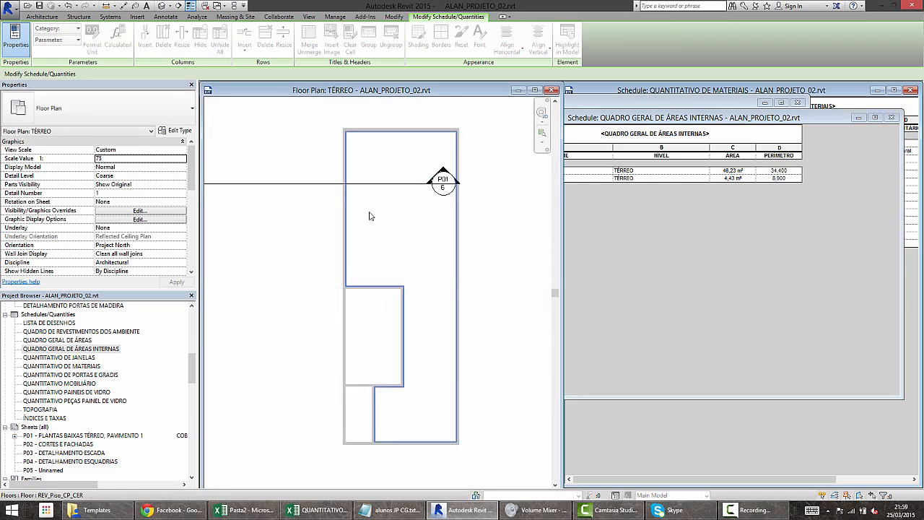
{"action": "left_click", "coordinate": [42, 16]}
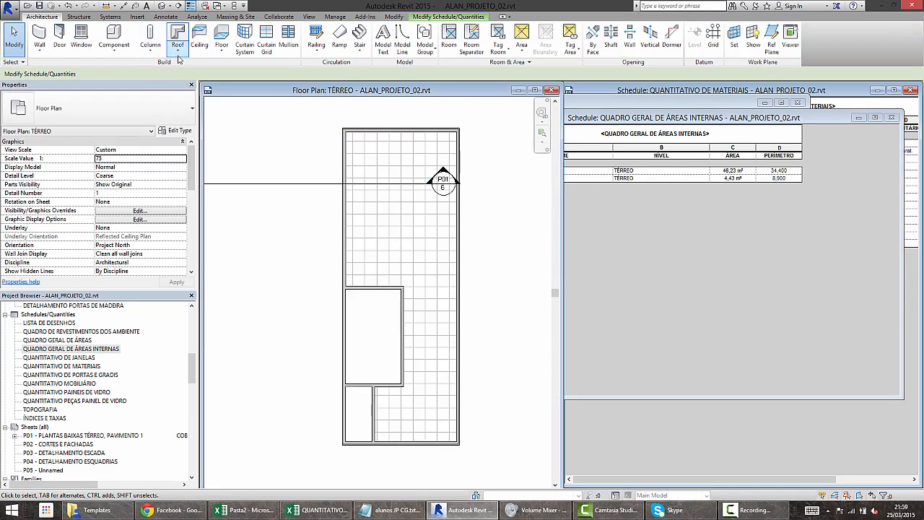
{"action": "left_click", "coordinate": [449, 37]}
{"action": "left_click", "coordinate": [397, 225]}
{"action": "left_click", "coordinate": [359, 423]}
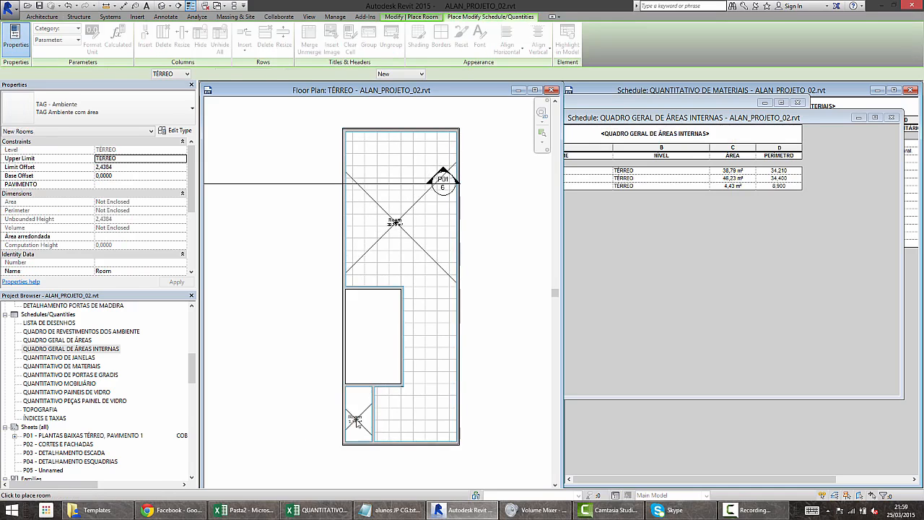
{"action": "left_click", "coordinate": [364, 341]}
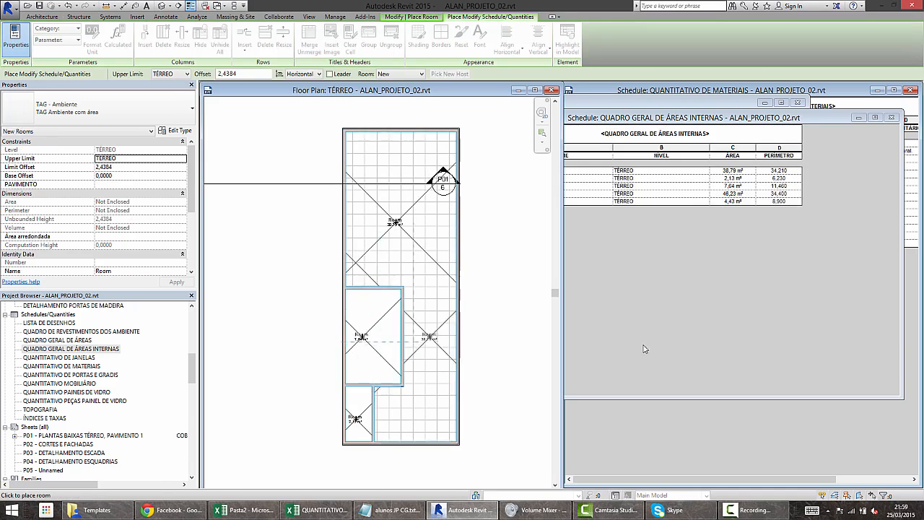
{"action": "key", "text": "Escape"}
{"action": "key", "text": "Escape"}
{"action": "left_click", "coordinate": [681, 122]}
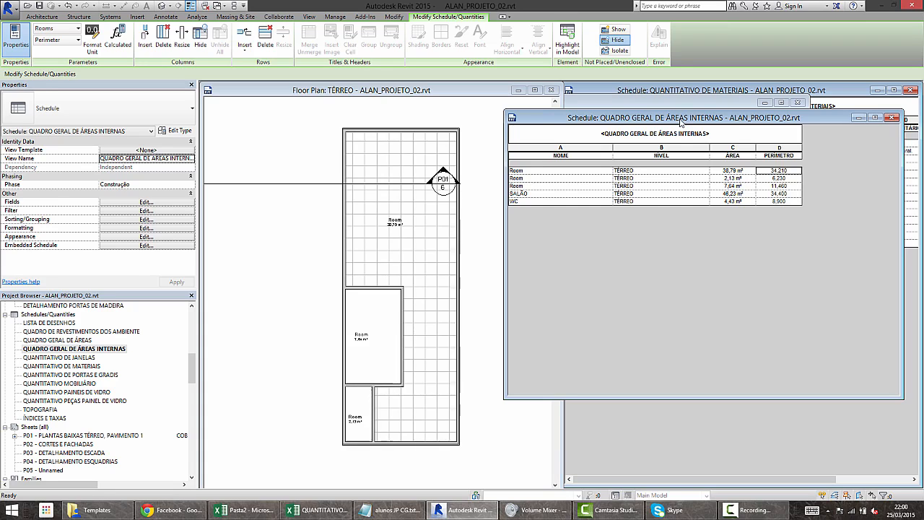
{"action": "left_click", "coordinate": [679, 103]}
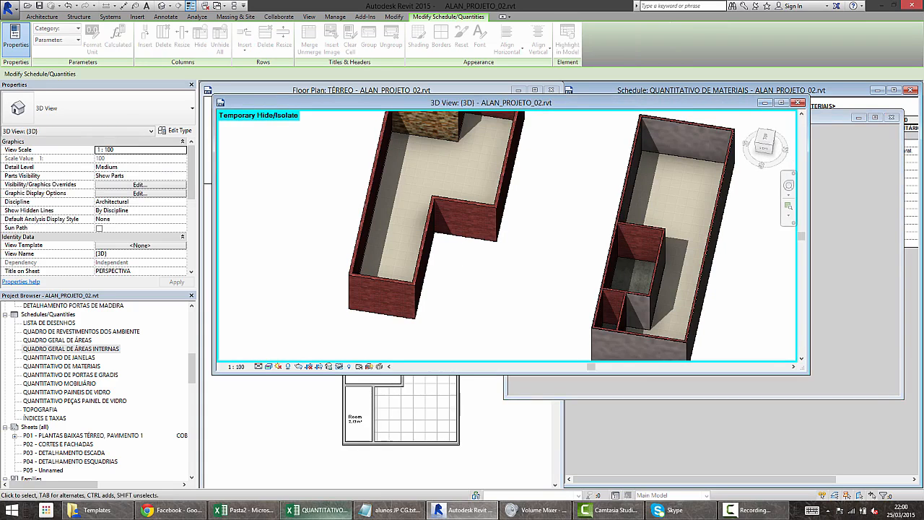
- Switch to the QUANTITATIVO DE MATERIAIS workbook in Excel and list QUARTO, WC, QUARTO 2 and SALA in A40:A43
{"action": "left_click", "coordinate": [331, 514]}
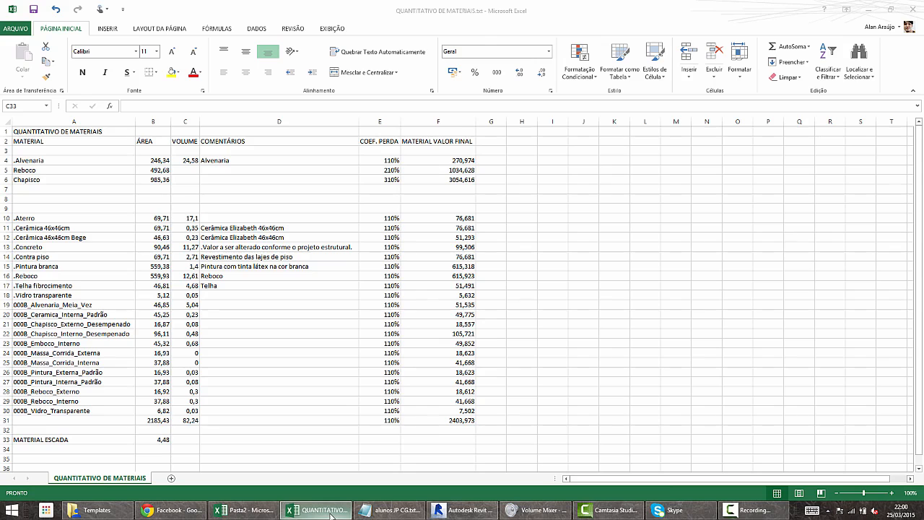
{"action": "left_click", "coordinate": [299, 293]}
{"action": "scroll", "coordinate": [318, 325], "scroll_direction": "down", "scroll_amount": 9}
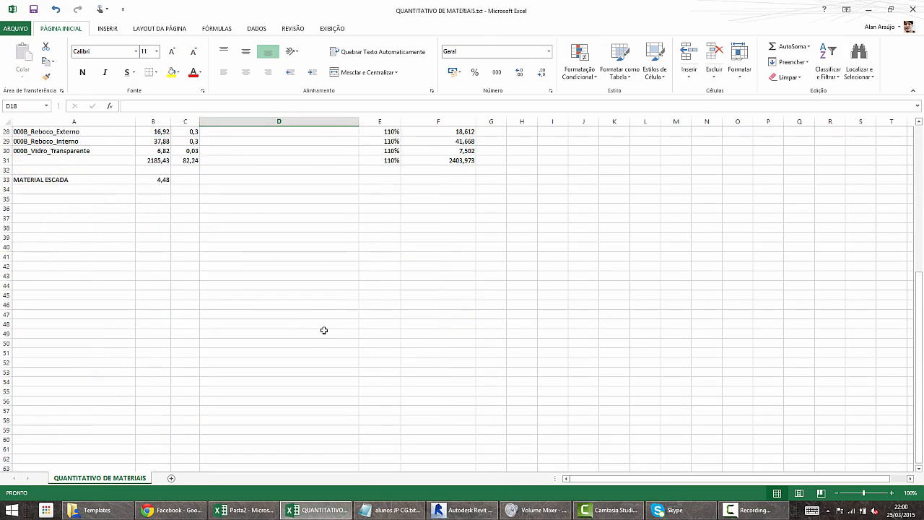
{"action": "left_click", "coordinate": [55, 244]}
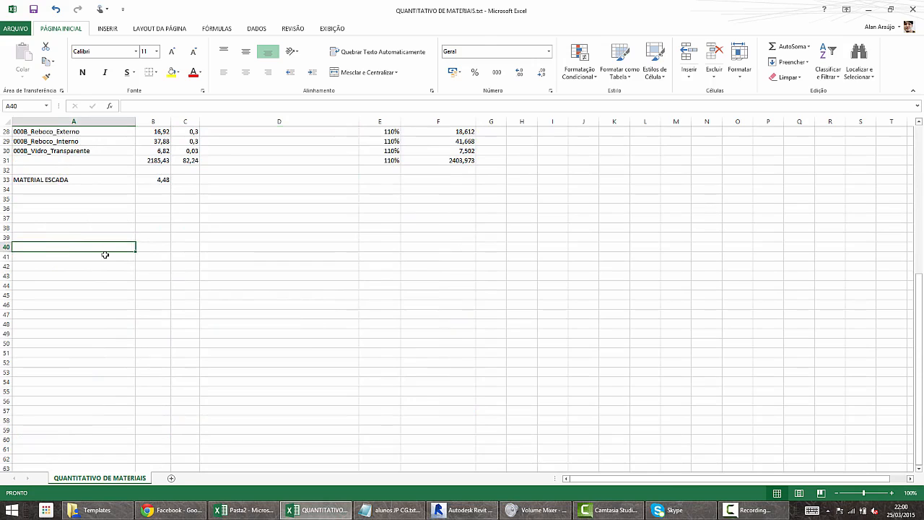
{"action": "type", "text": "QUARTO"}
{"action": "key", "text": "Return"}
{"action": "type", "text": "WC"}
{"action": "key", "text": "Return"}
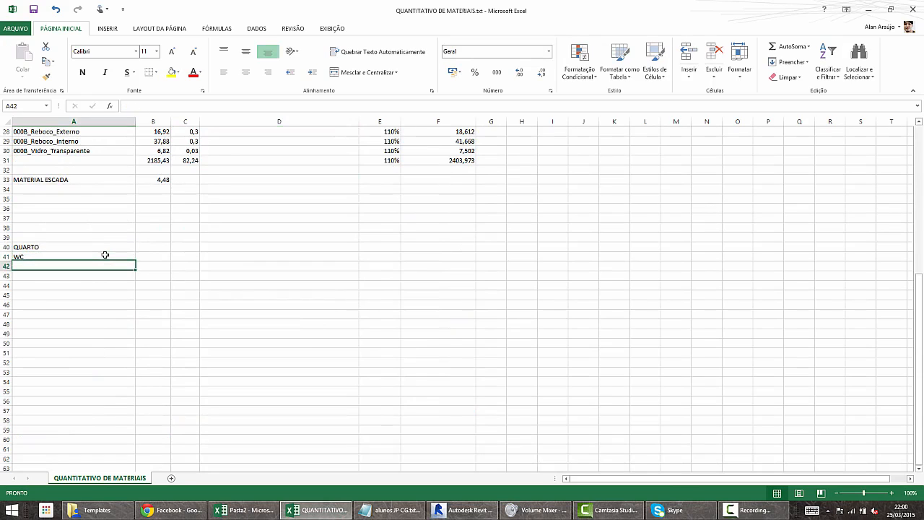
{"action": "type", "text": "QUARTO 2"}
{"action": "key", "text": "Return"}
{"action": "type", "text": "SALA"}
{"action": "key", "text": "Return"}
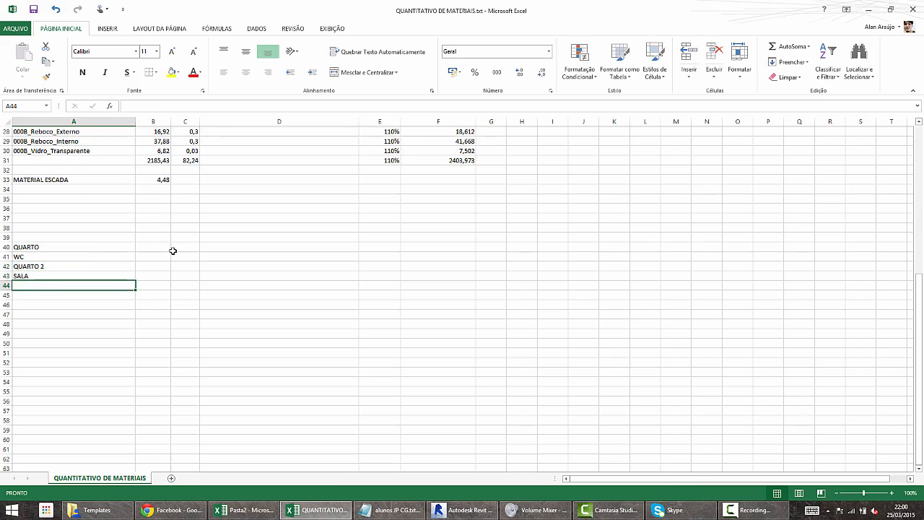
- Enter 14, 3, 12 and 4 in B40:B43 beside the four room names
{"action": "left_click", "coordinate": [165, 248]}
{"action": "key", "text": "Return"}
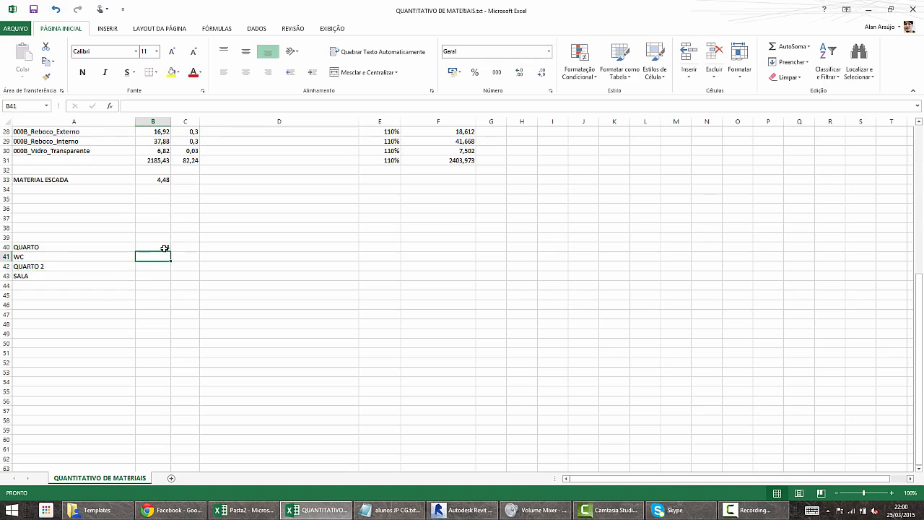
{"action": "type", "text": "3"}
{"action": "key", "text": "Return"}
{"action": "type", "text": "12"}
{"action": "key", "text": "Return"}
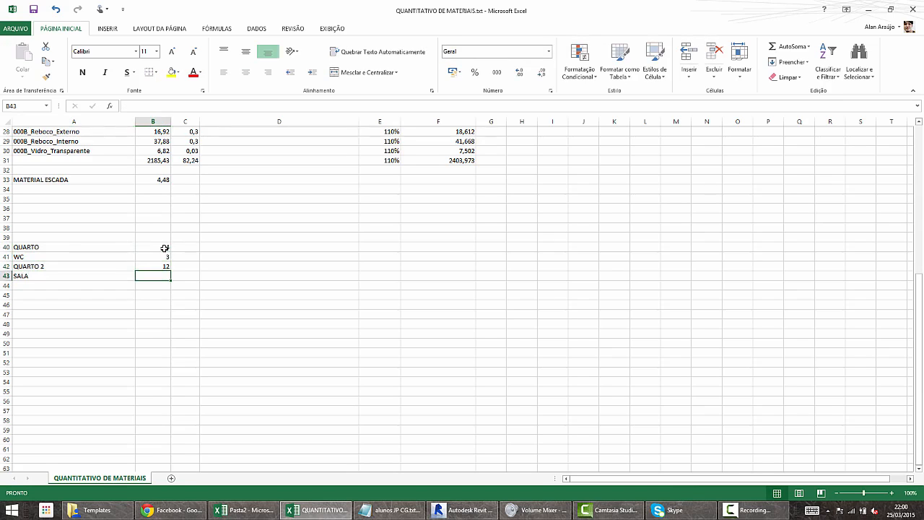
{"action": "type", "text": "4"}
{"action": "key", "text": "Return"}
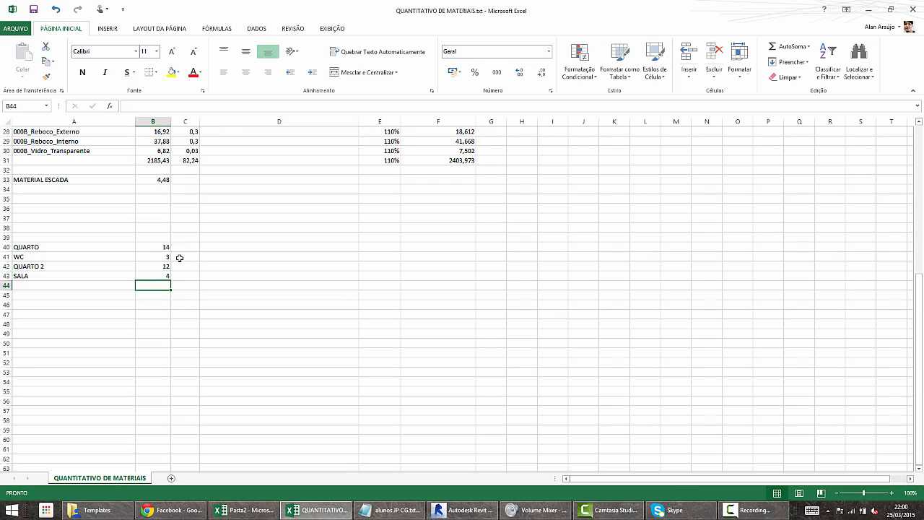
- Revise the SALA value in B43, ending with 16
{"action": "left_click", "coordinate": [167, 277]}
{"action": "type", "text": "18"}
{"action": "key", "text": "Return"}
{"action": "left_click", "coordinate": [157, 275]}
{"action": "type", "text": "12"}
{"action": "key", "text": "Return"}
{"action": "left_click", "coordinate": [160, 276]}
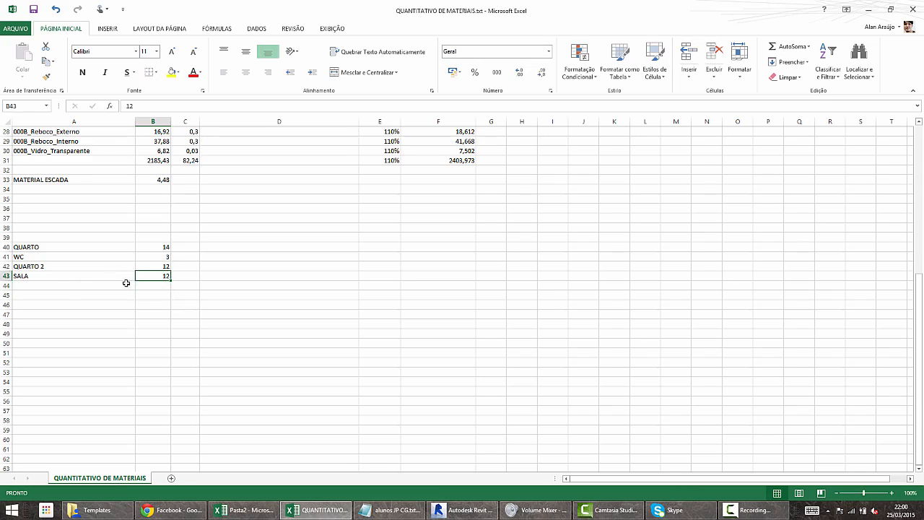
{"action": "type", "text": "16"}
{"action": "key", "text": "Return"}
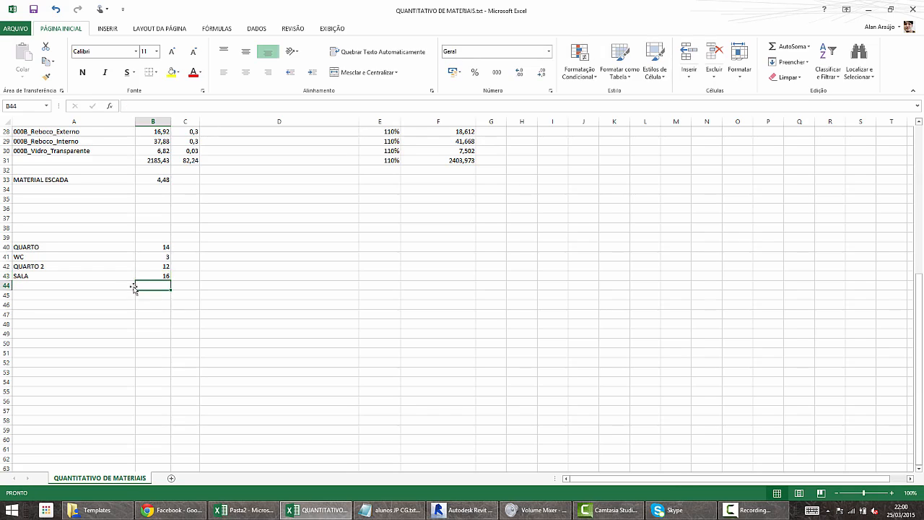
- Total the four room values B40:B43 with a sum formula in B44
{"action": "left_click", "coordinate": [87, 285]}
{"action": "left_click", "coordinate": [154, 286]}
{"action": "left_click_drag", "start_coordinate": [160, 247], "coordinate": [165, 276]}
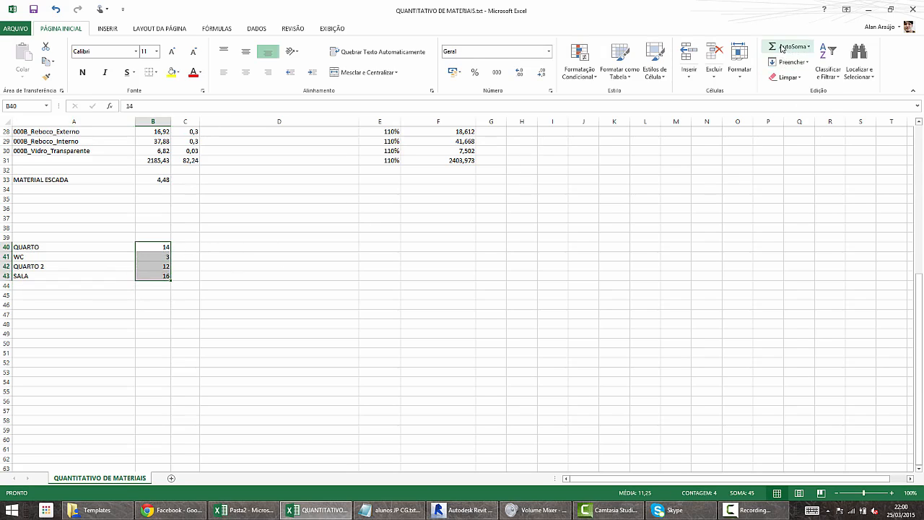
{"action": "left_click", "coordinate": [808, 46]}
{"action": "left_click", "coordinate": [784, 61]}
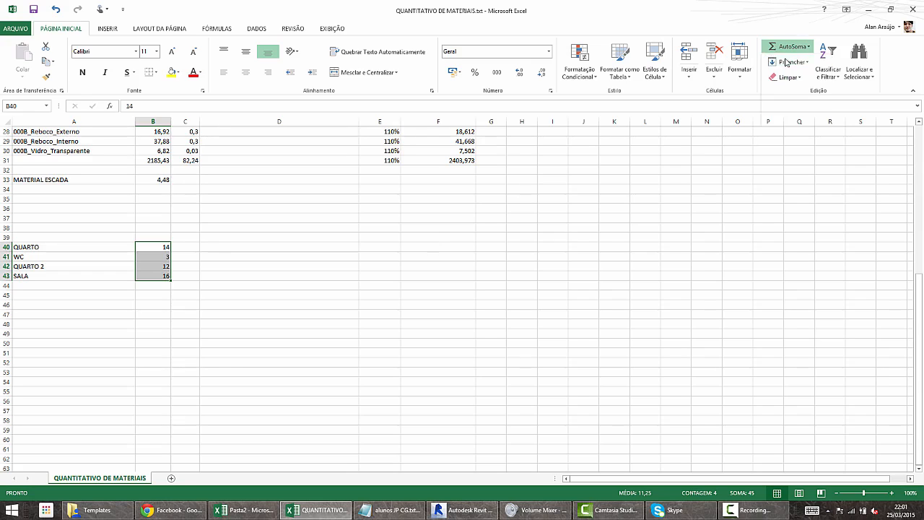
{"action": "left_click", "coordinate": [157, 329]}
{"action": "left_click", "coordinate": [164, 284]}
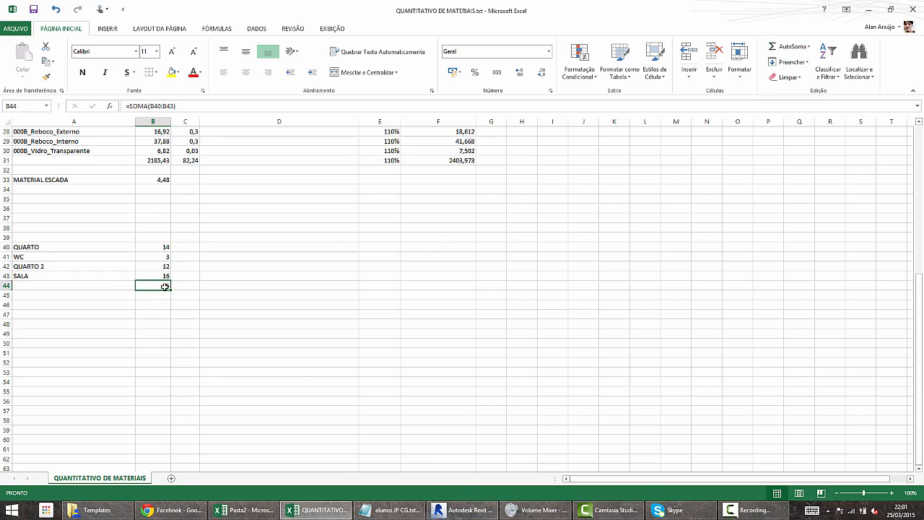
- Add a Rodapé entry in A49 and link its quantity in B49 to the total in B44
{"action": "left_click", "coordinate": [90, 332]}
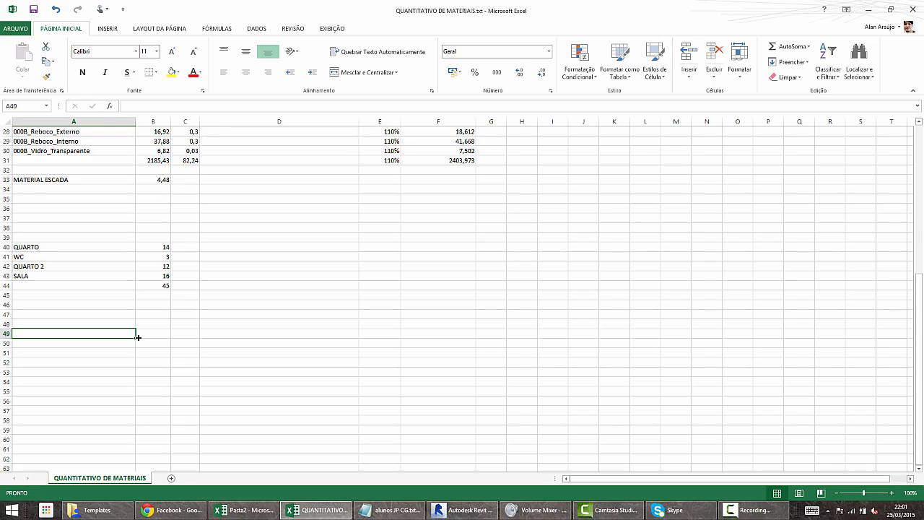
{"action": "type", "text": "Roda"}
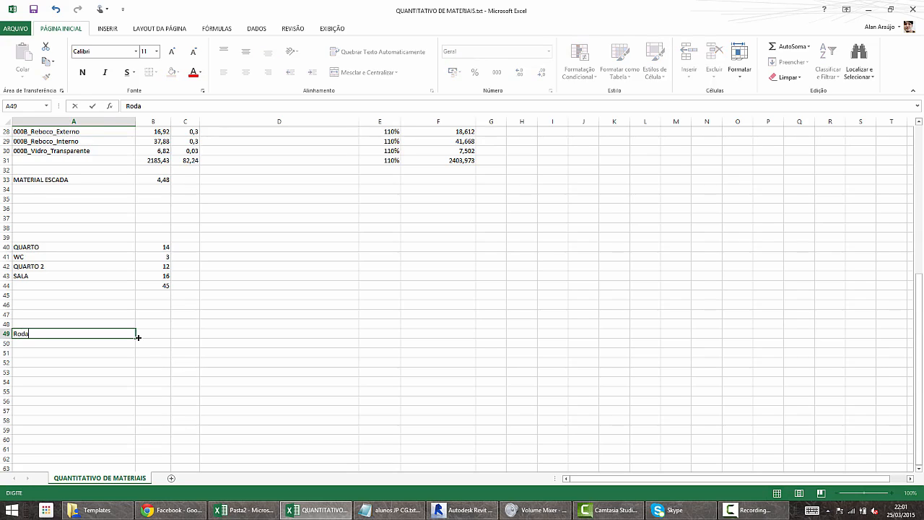
{"action": "type", "text": "pé"}
{"action": "left_click", "coordinate": [161, 332]}
{"action": "type", "text": "="}
{"action": "left_click", "coordinate": [163, 285]}
{"action": "key", "text": "Return"}
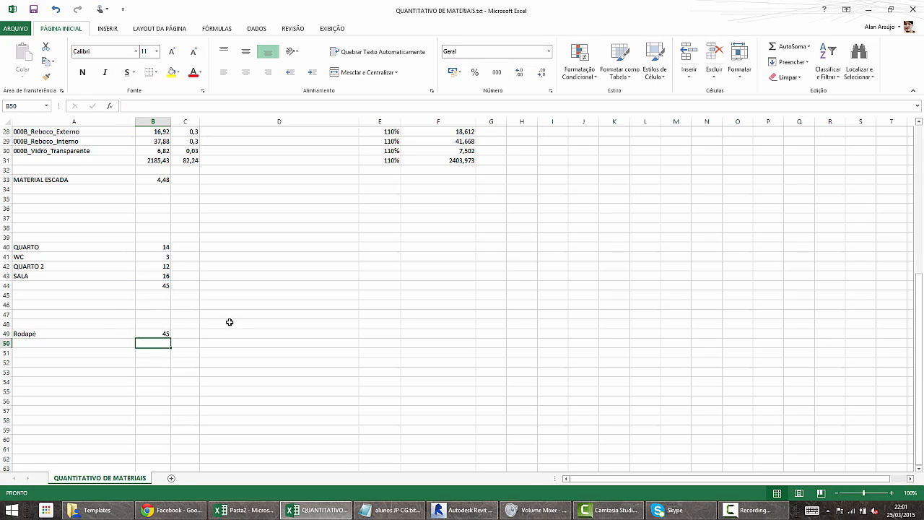